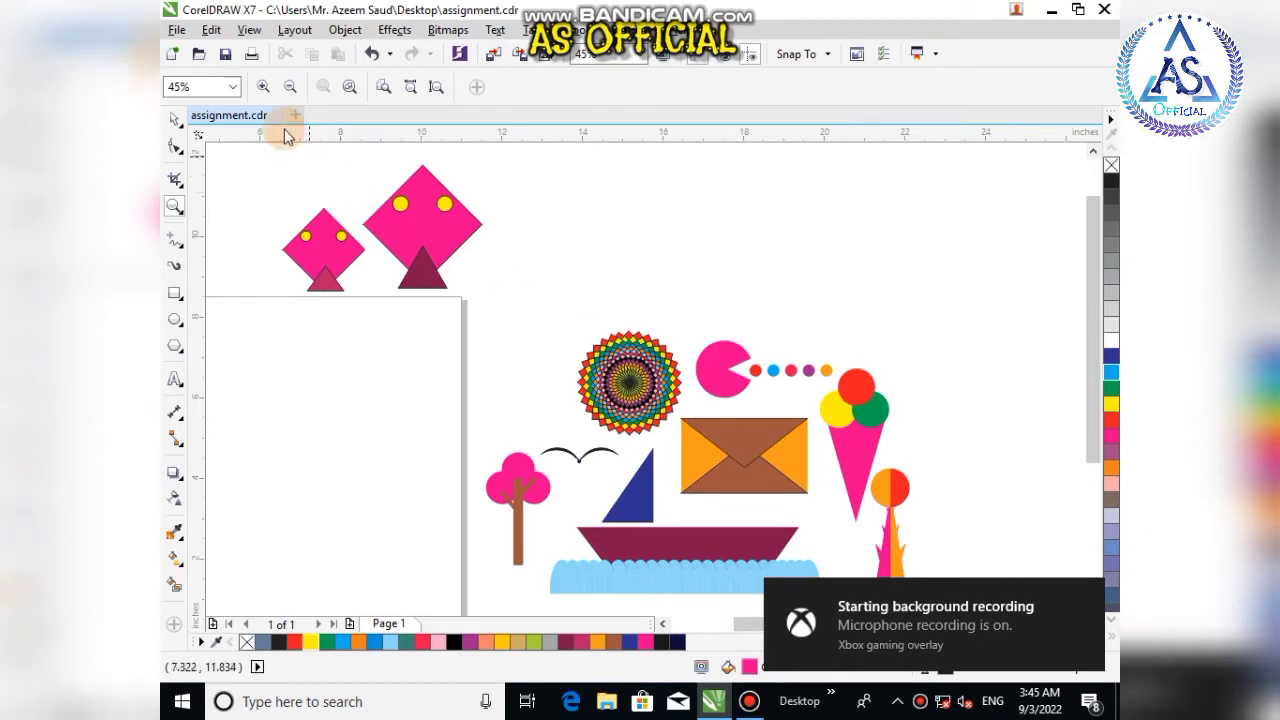
# Step: Draw a square about 3.1 inches wide on the page
pyautogui.click(174, 119)
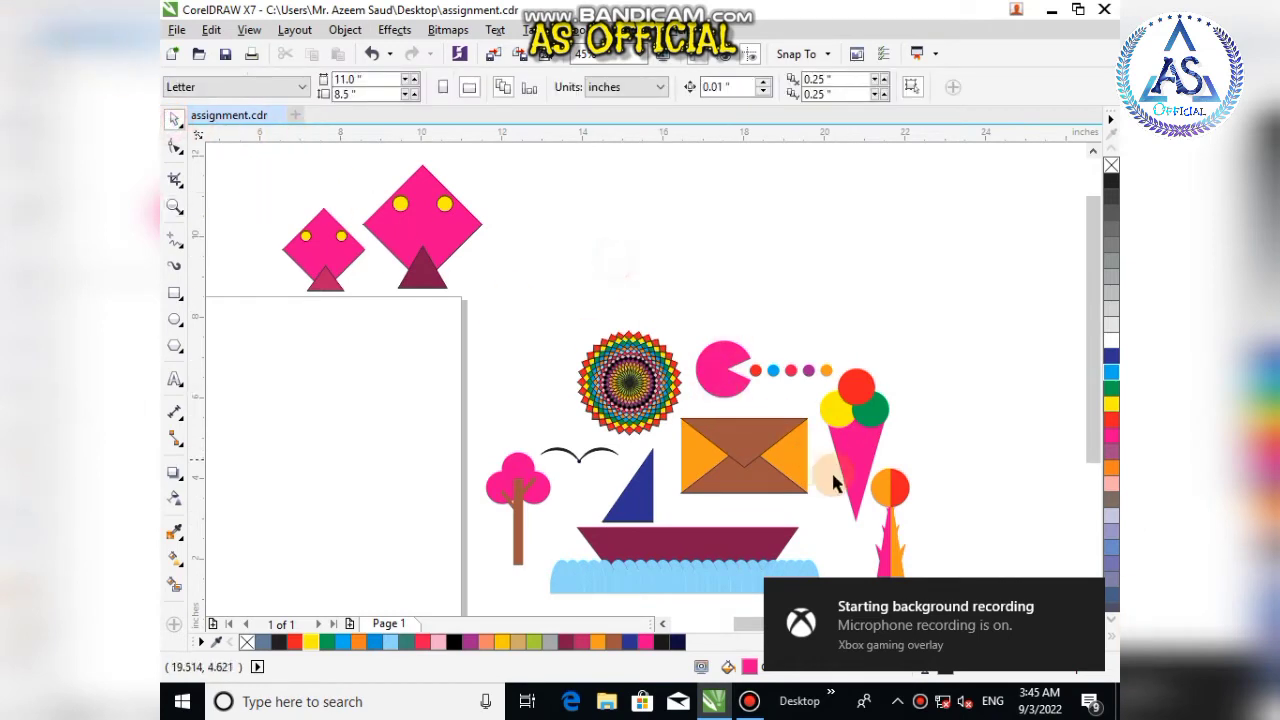
pyautogui.scroll(-2, 740, 466)
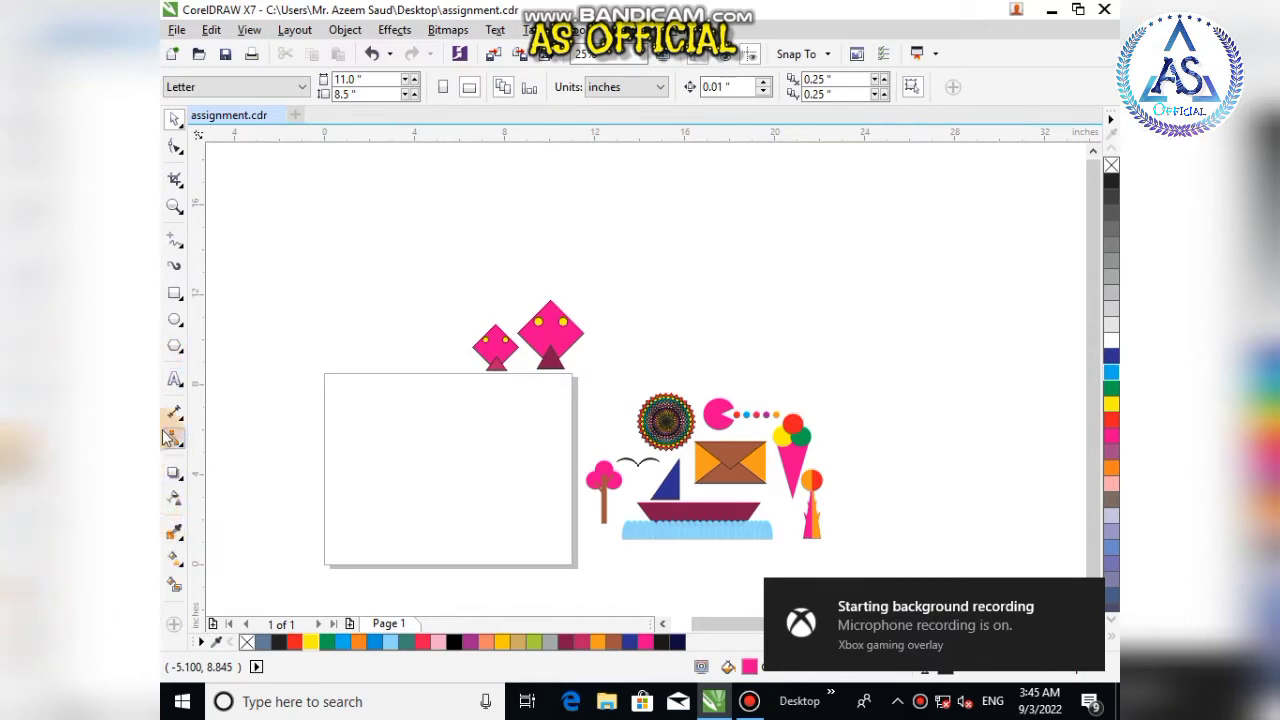
pyautogui.click(170, 293)
pyautogui.scroll(3, 440, 420)
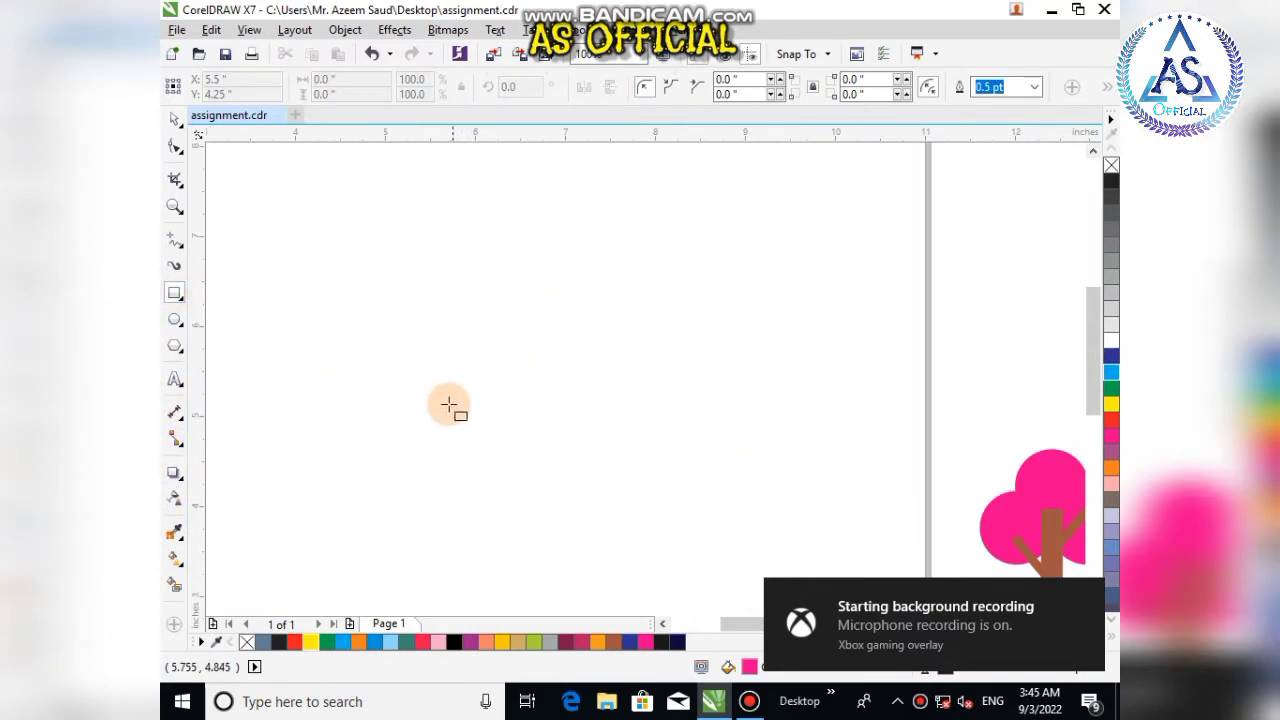
pyautogui.scroll(-1, 455, 400)
pyautogui.moveTo(440, 328); pyautogui.dragTo(592, 478)
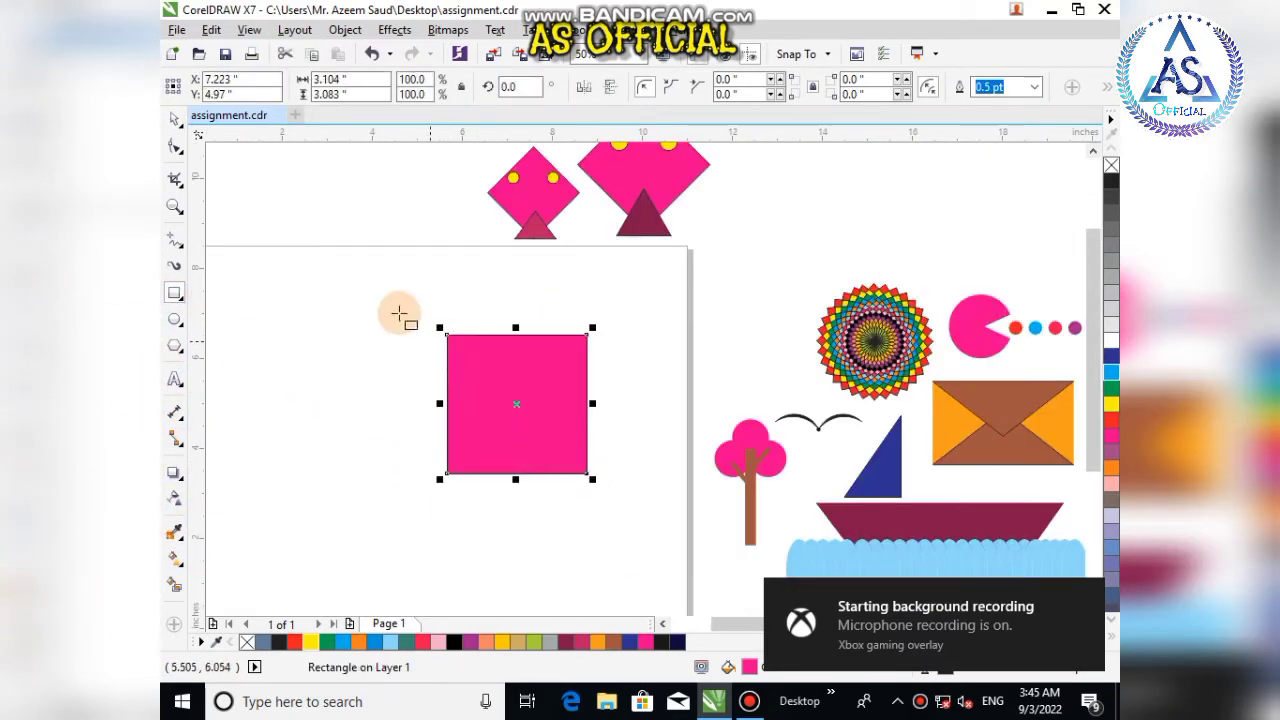
# Step: Draw a larger rectangle about 4.1 by 4.2 inches overlapping the first square
pyautogui.moveTo(339, 240); pyautogui.dragTo(522, 428)
pyautogui.click(174, 117)
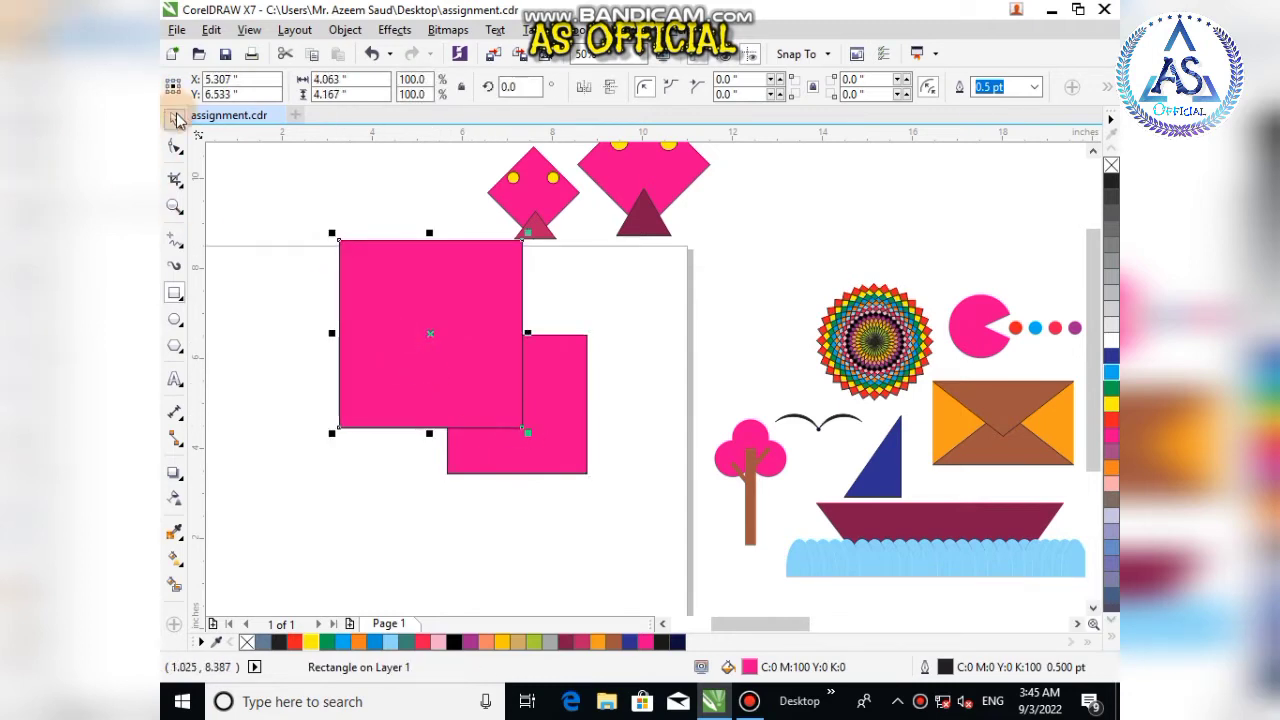
# Step: Move the smaller square so it overlaps only the lower-right corner of the larger rectangle
pyautogui.click(343, 471)
pyautogui.click(494, 366)
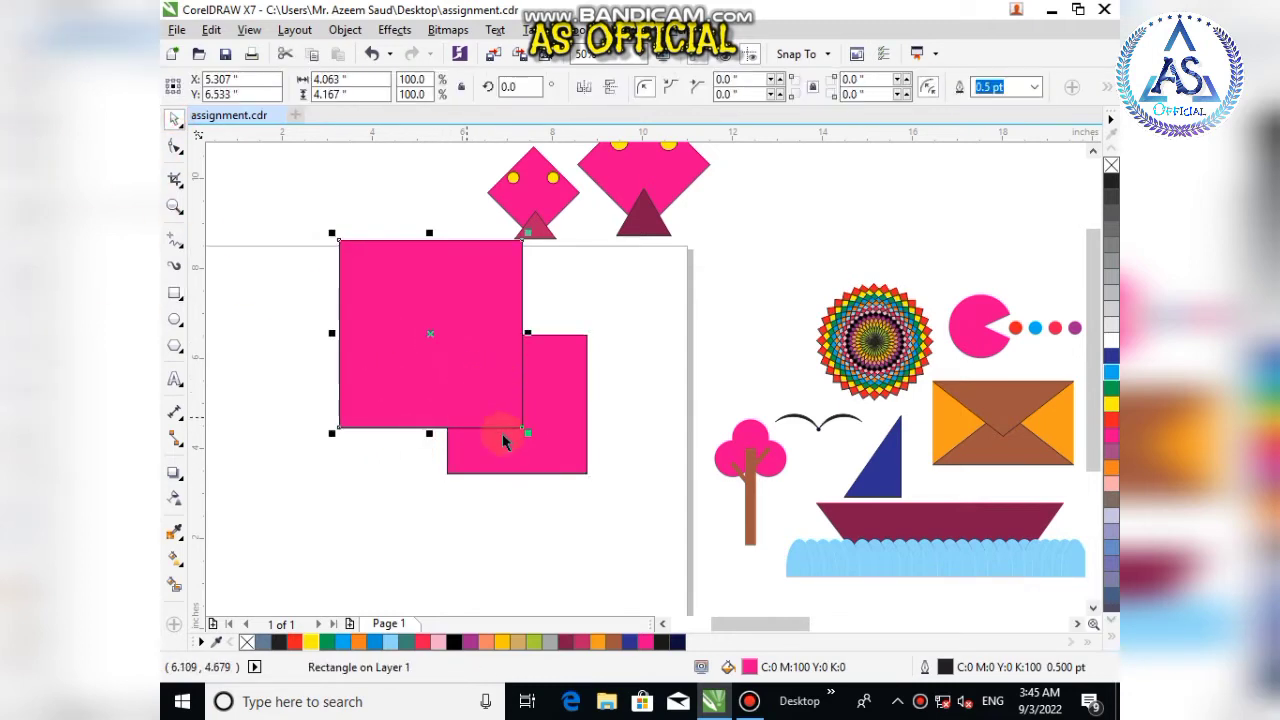
pyautogui.moveTo(504, 440); pyautogui.dragTo(539, 461)
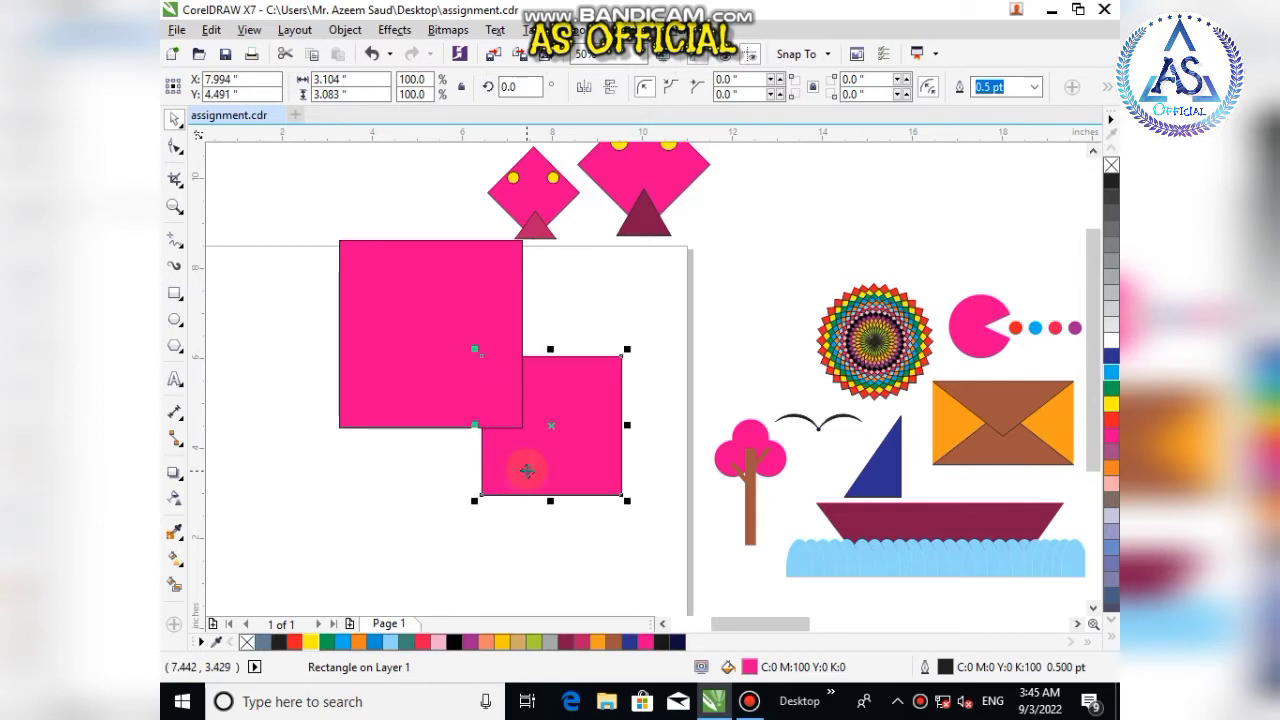
# Step: Select both rectangles and set them to no fill with a black outline
pyautogui.click(337, 337)
pyautogui.keyDown('shift'); pyautogui.click(547, 441); pyautogui.keyUp('shift')
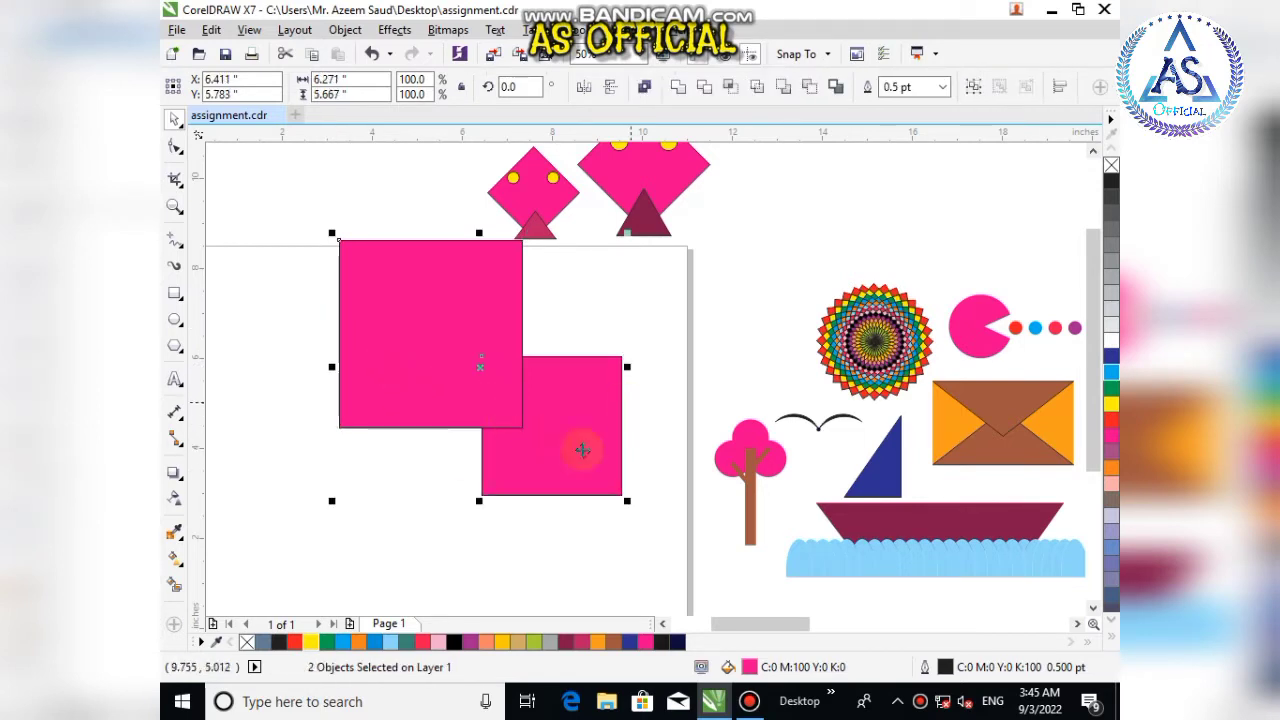
pyautogui.rightClick(248, 642)
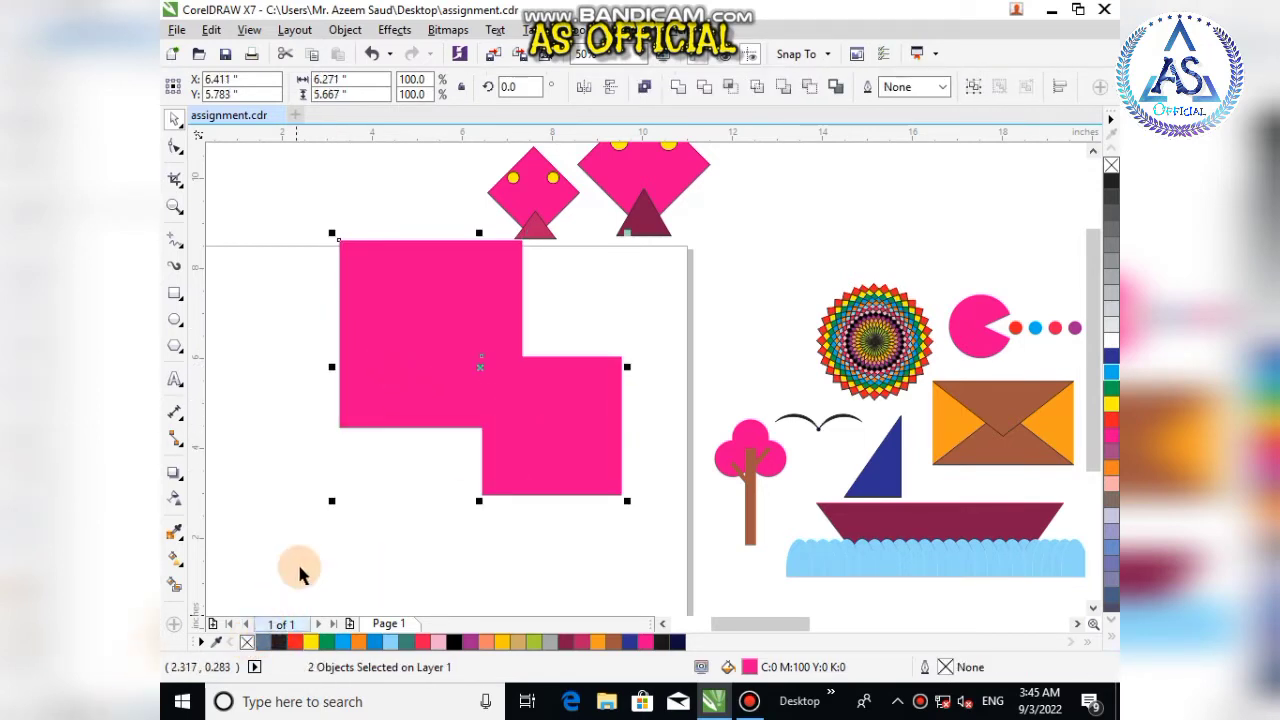
pyautogui.click(247, 642)
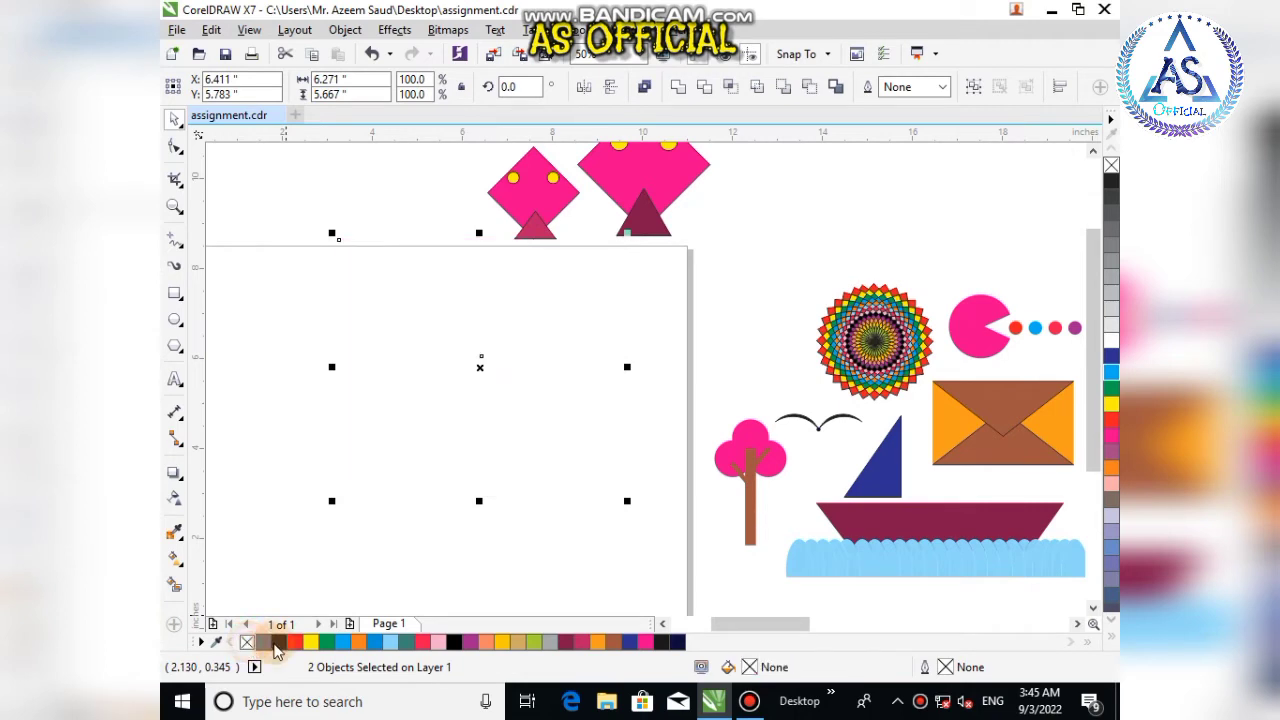
pyautogui.click(282, 644)
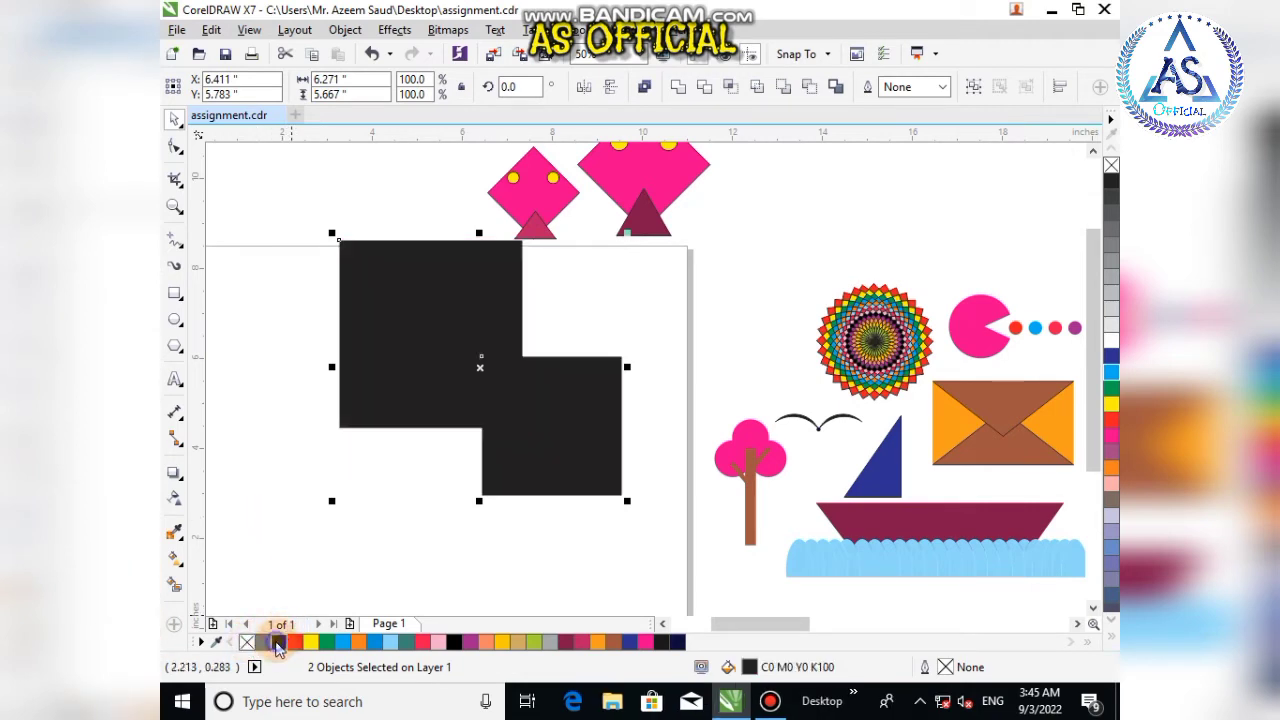
pyautogui.rightClick(278, 644)
pyautogui.click(247, 642)
# Step: Fill the overlapping area of the two rectangles with the Smart Fill tool
pyautogui.click(286, 494)
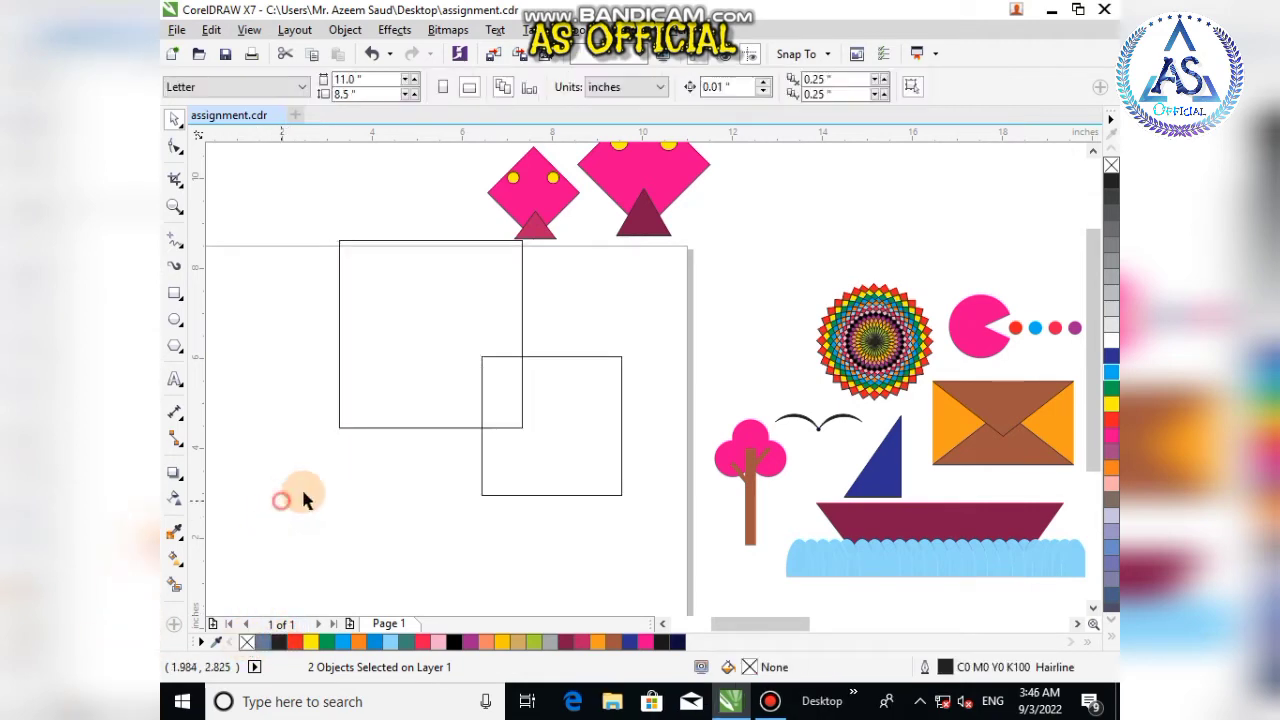
pyautogui.click(498, 382)
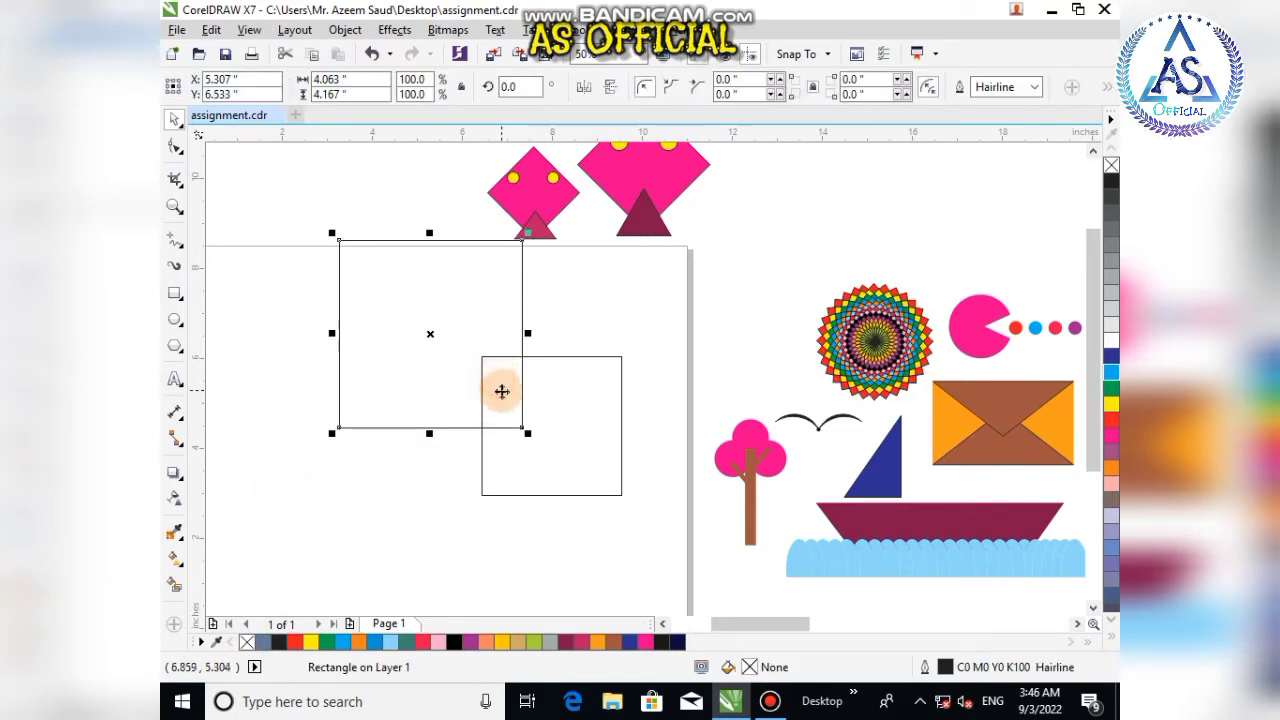
pyautogui.moveTo(547, 340); pyautogui.dragTo(457, 443)
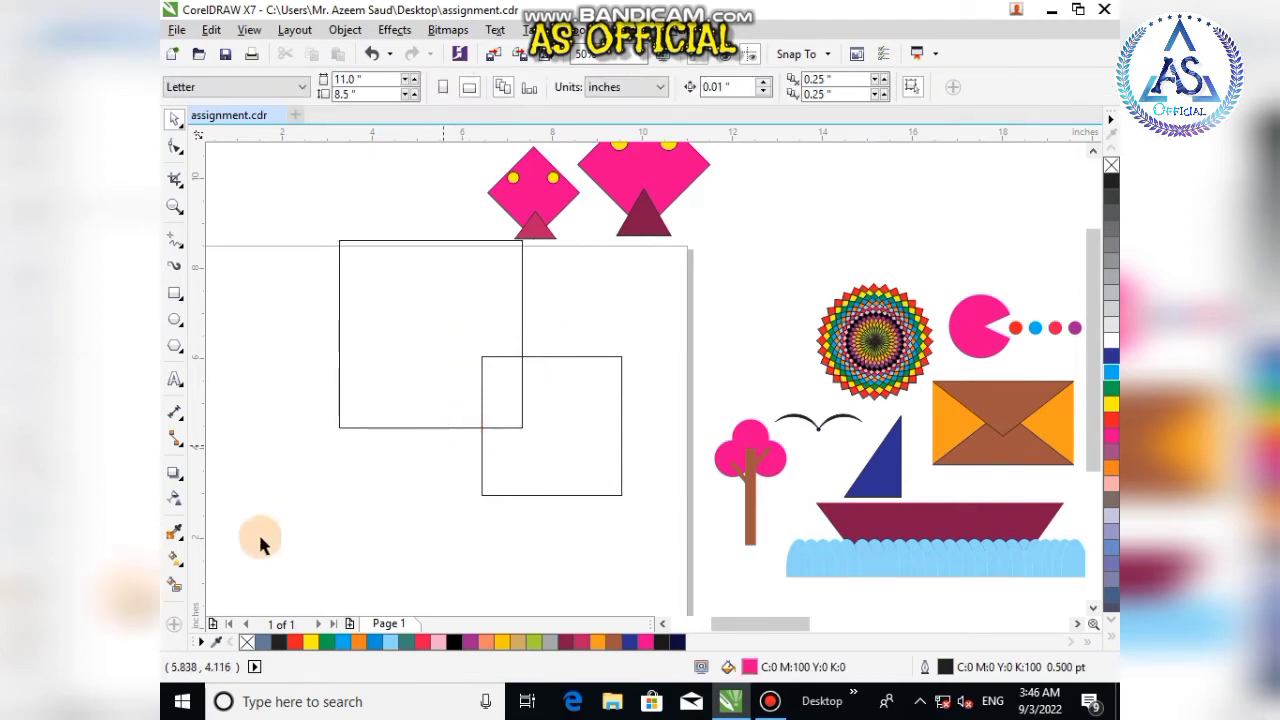
pyautogui.click(175, 588)
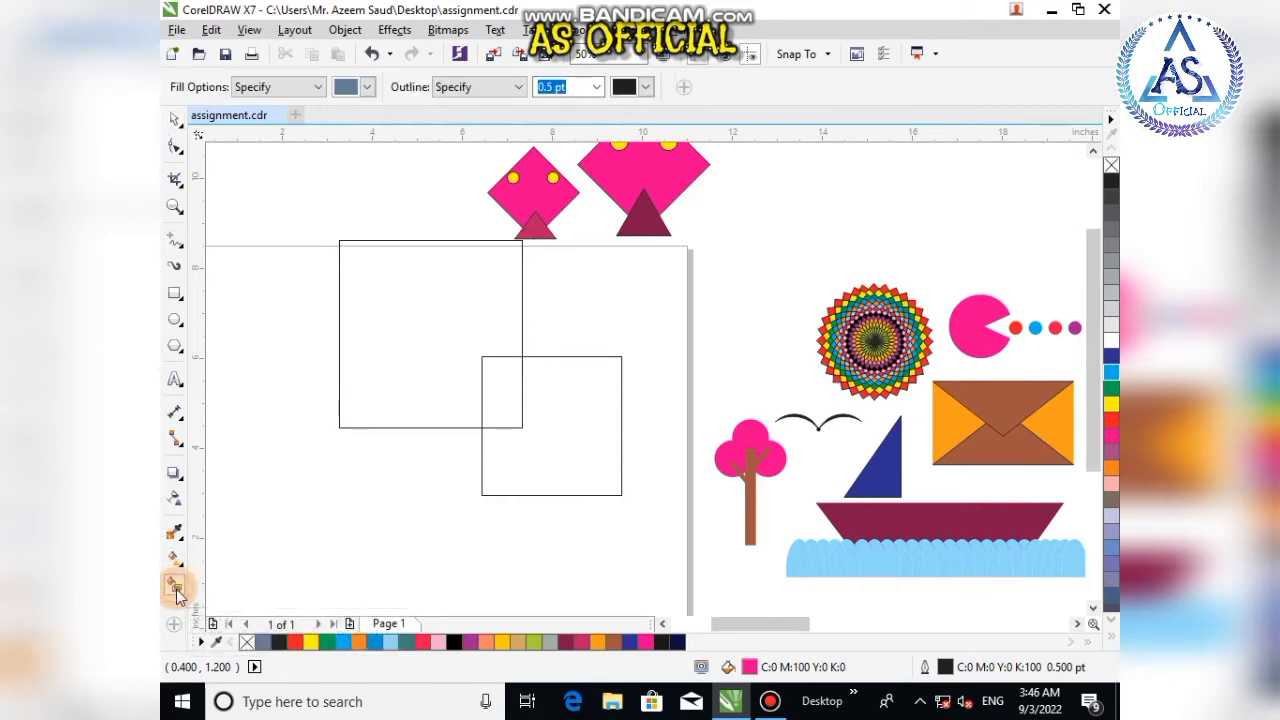
pyautogui.click(505, 399)
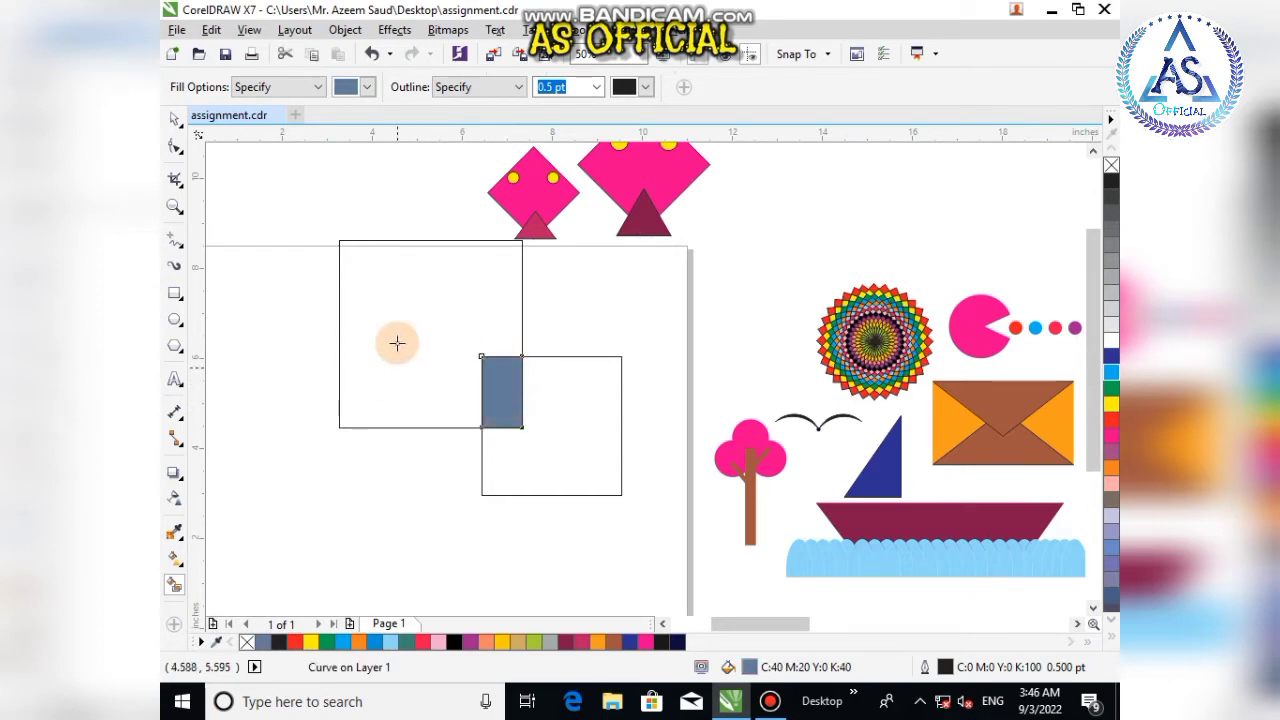
# Step: Recolour the new overlap shape Light Violet
pyautogui.click(175, 119)
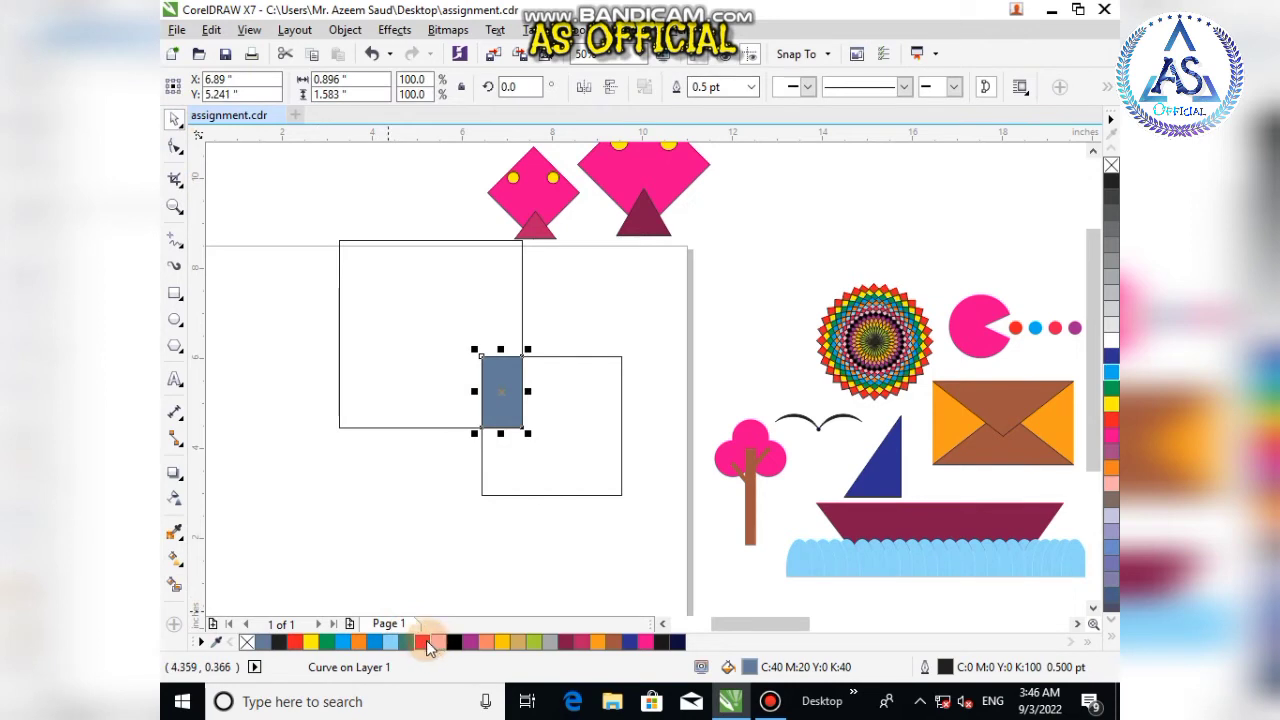
pyautogui.click(440, 643)
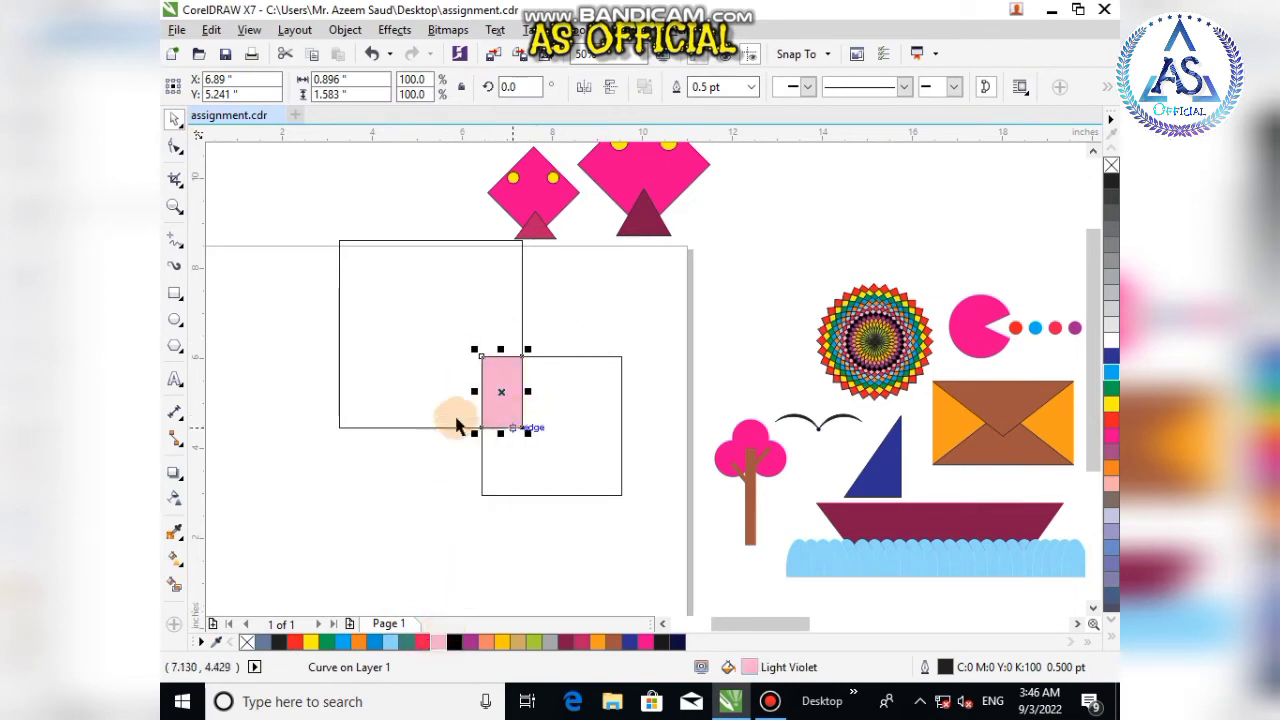
pyautogui.click(417, 394)
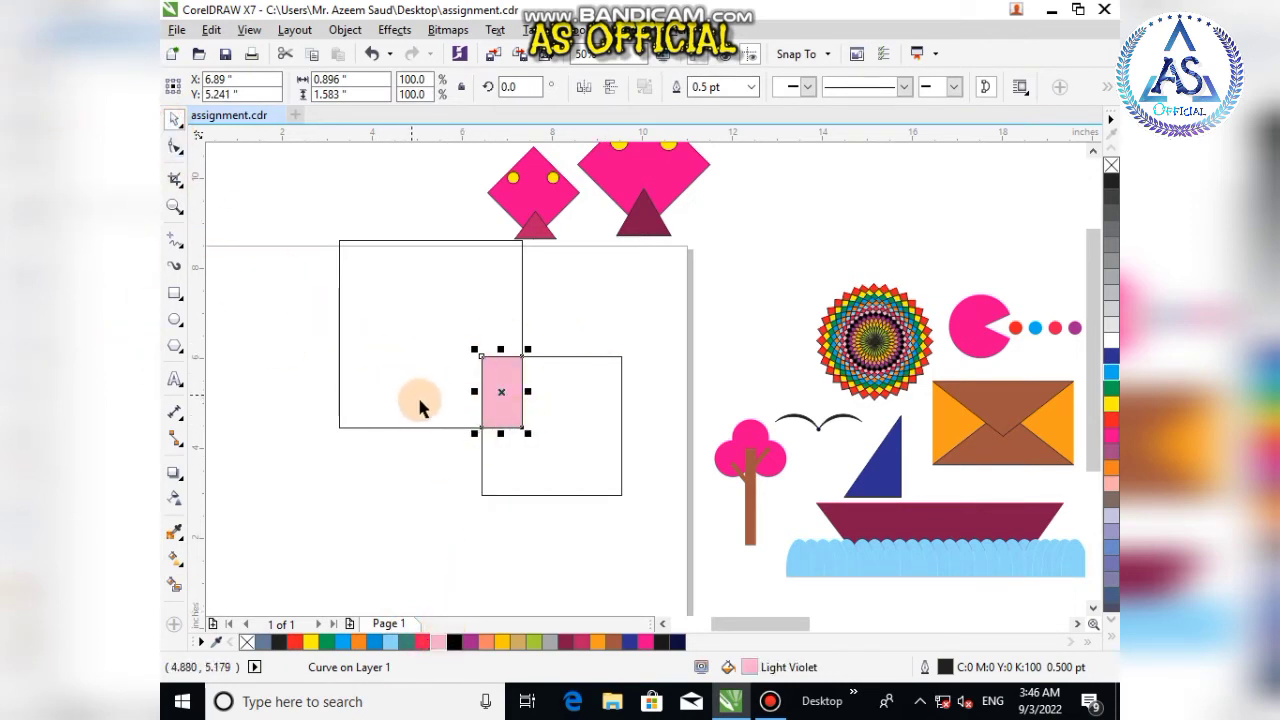
# Step: Delete both rectangles and the overlap shape
pyautogui.click(497, 433)
pyautogui.keyDown('shift'); pyautogui.click(582, 465); pyautogui.keyUp('shift')
pyautogui.click(484, 404)
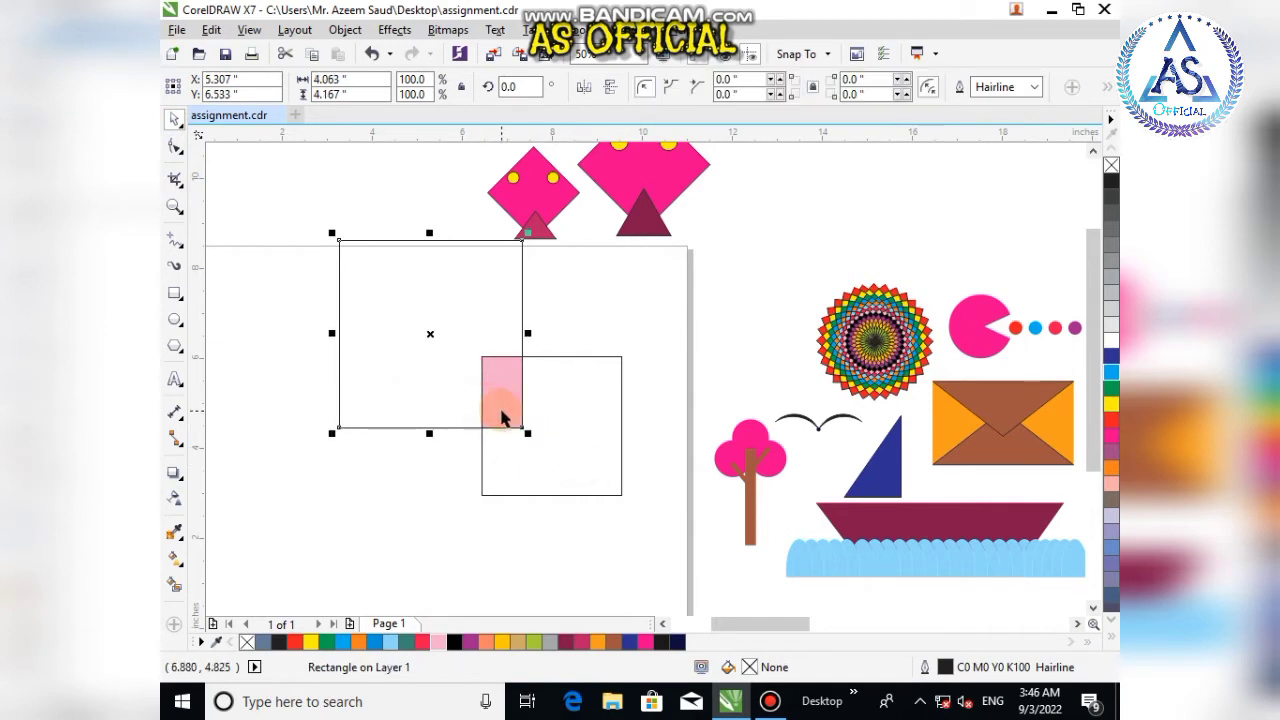
pyautogui.press('Delete')
pyautogui.click(502, 420)
pyautogui.press('Delete')
pyautogui.click(553, 441)
pyautogui.press('Delete')
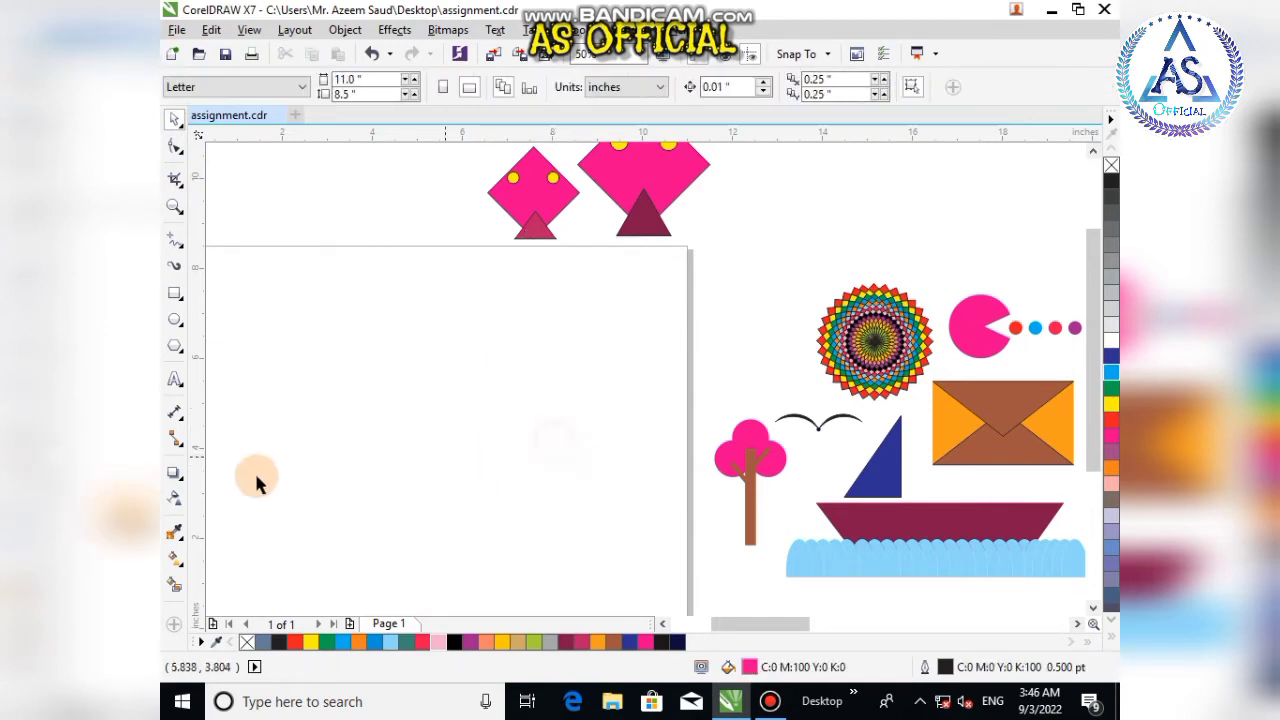
# Step: Draw a circle about 2.7 inches in diameter on the page
pyautogui.click(175, 319)
pyautogui.moveTo(255, 318); pyautogui.dragTo(389, 452)
pyautogui.click(175, 119)
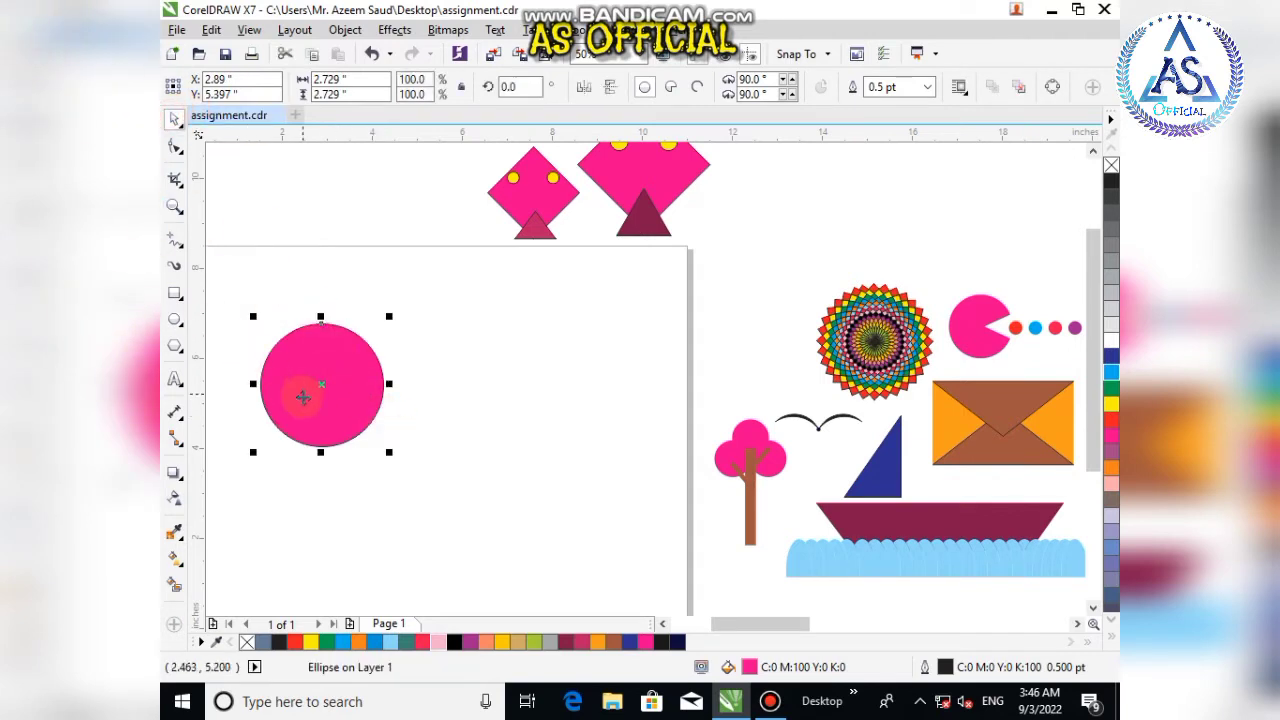
# Step: Make a slightly offset copy of the circle and remove the fill from both circles
pyautogui.moveTo(302, 400)
pyautogui.mouseDown()
pyautogui.moveTo(314, 388)
pyautogui.moveTo(309, 398)
pyautogui.mouseUp()
pyautogui.moveTo(223, 280); pyautogui.dragTo(430, 500)
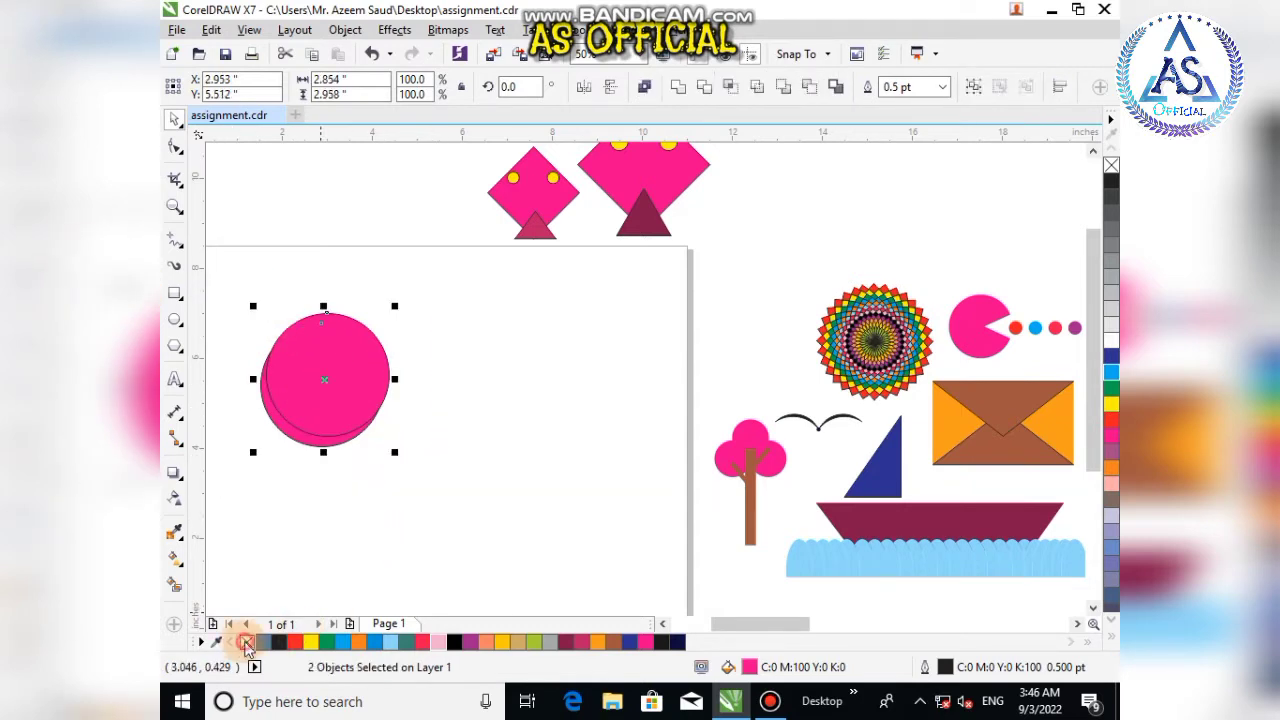
pyautogui.click(247, 643)
pyautogui.click(306, 526)
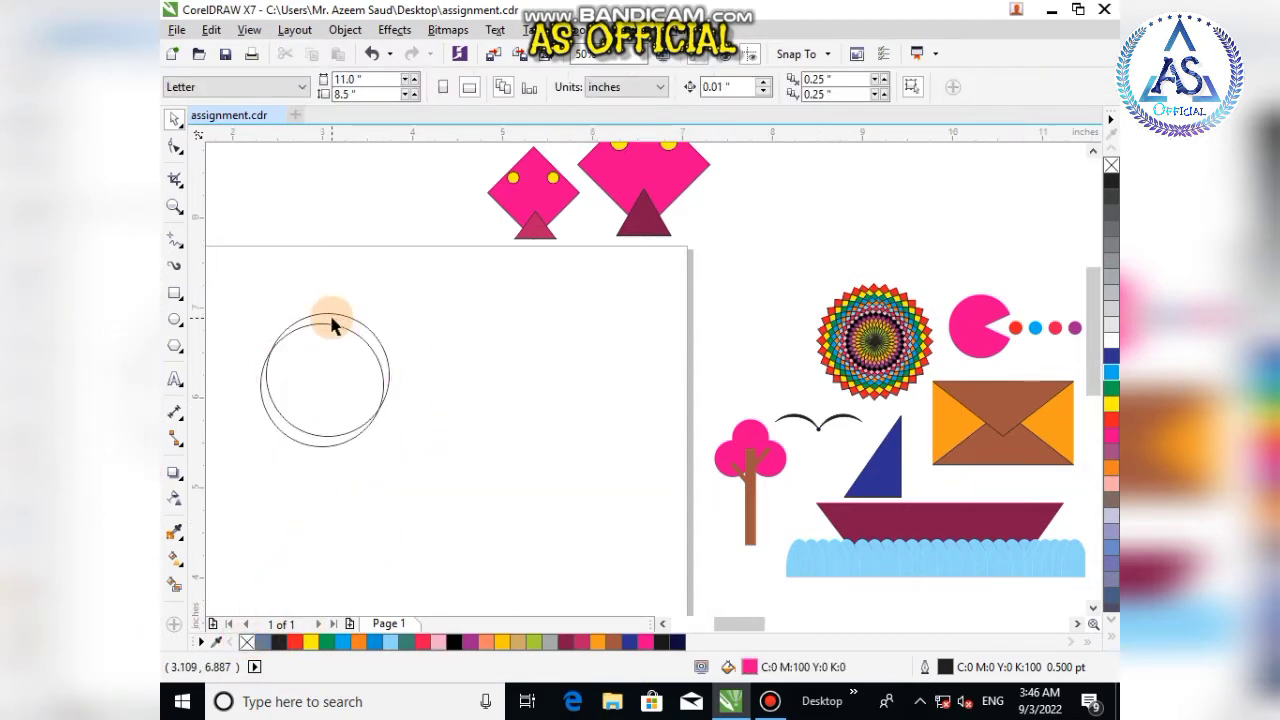
# Step: Fill the crescent between the two circles' upper edges with the Smart Fill tool
pyautogui.scroll(2, 333, 322)
pyautogui.click(358, 330)
pyautogui.scroll(-2, 400, 350)
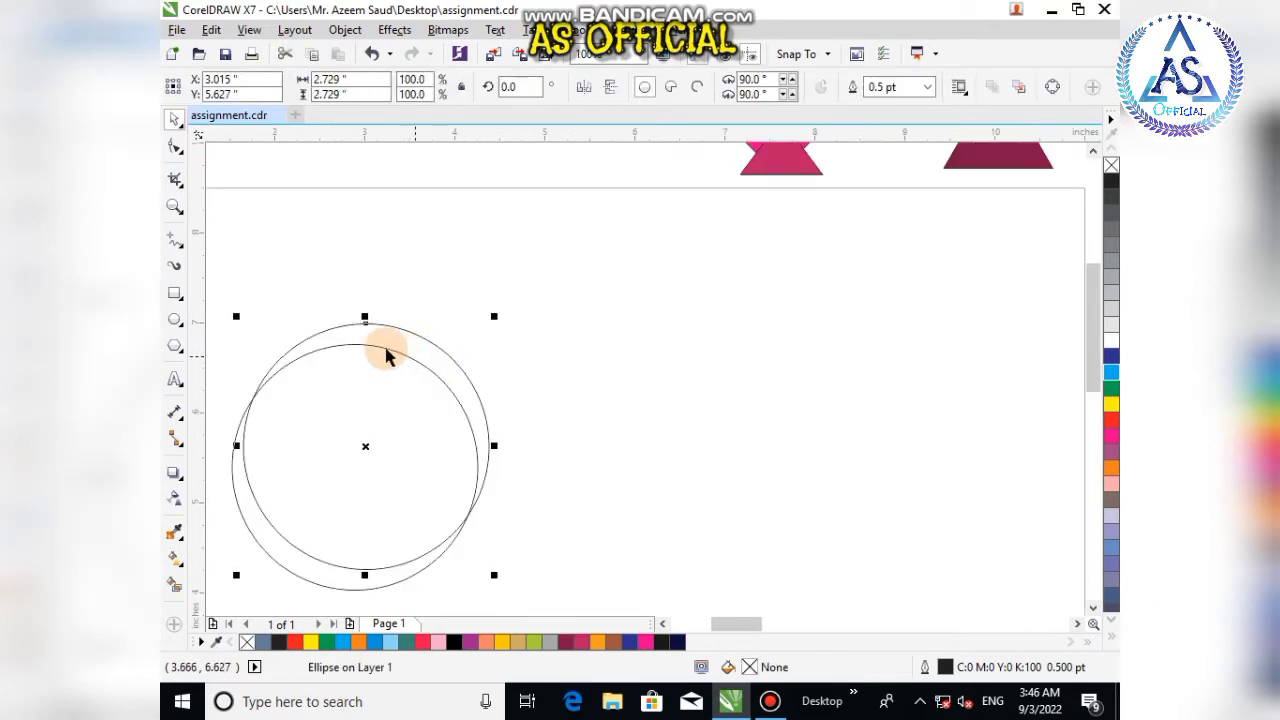
pyautogui.click(174, 588)
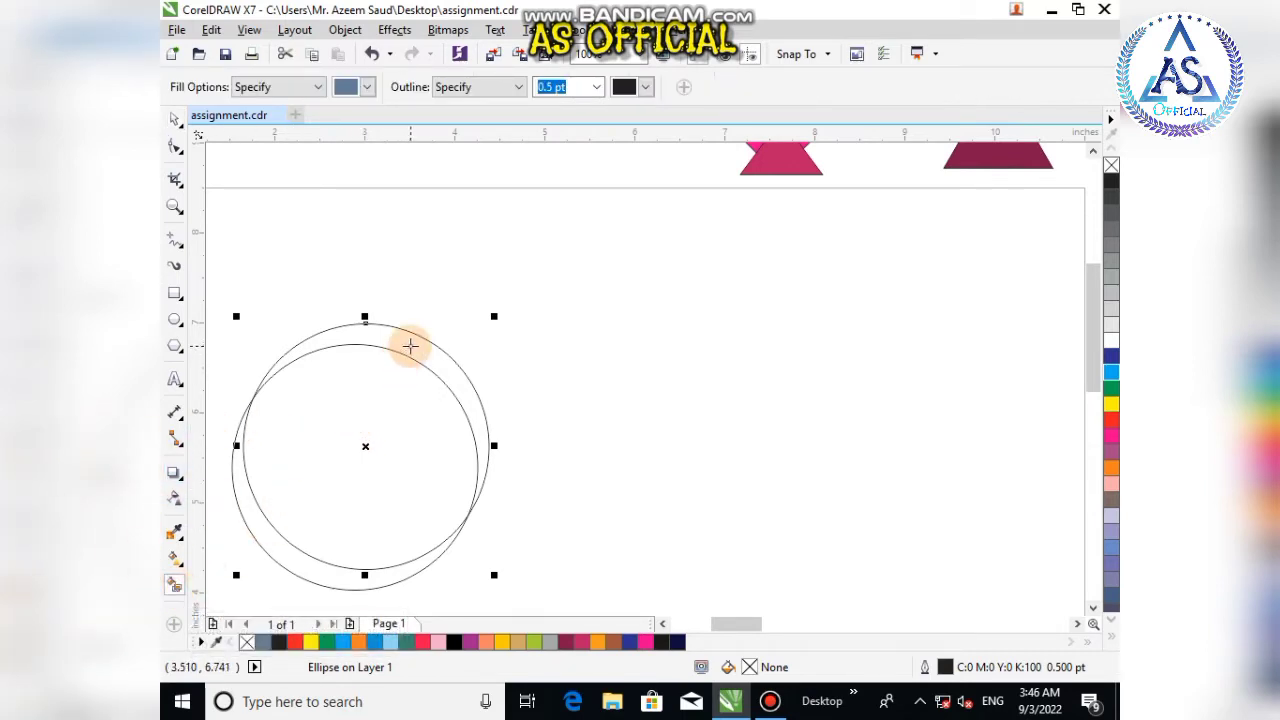
pyautogui.click(410, 346)
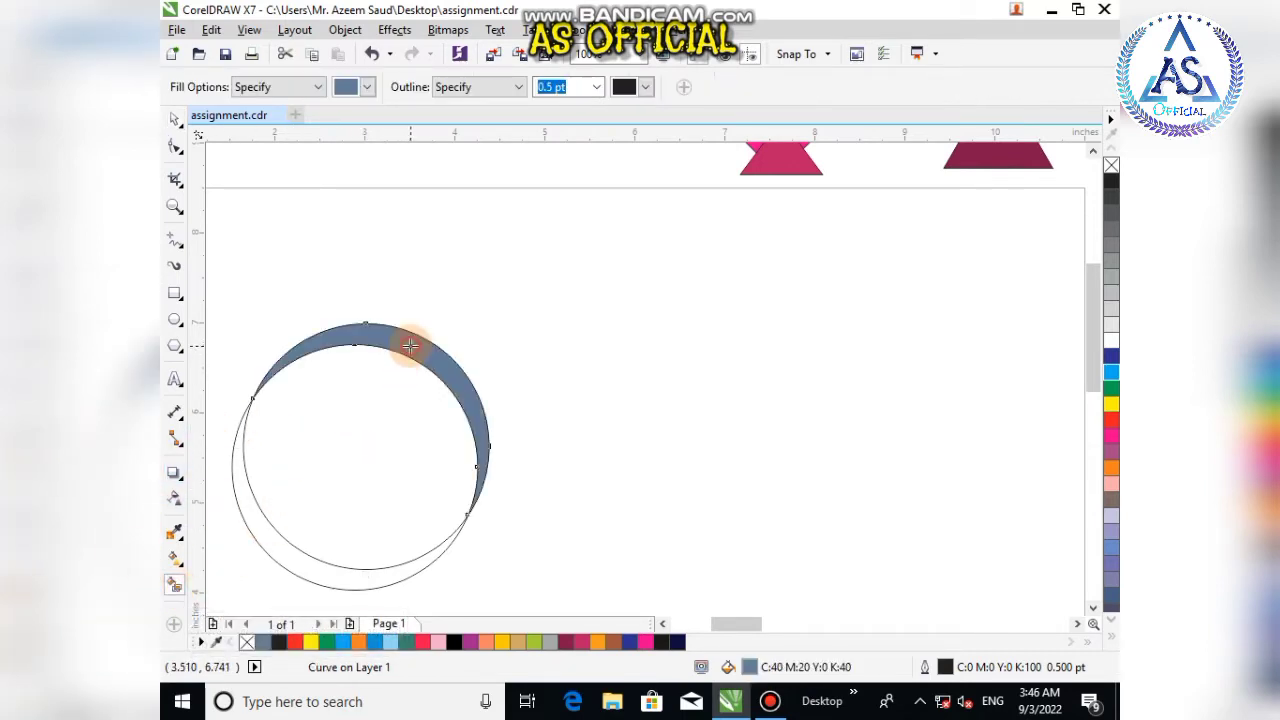
# Step: Delete both circle outlines around the filled crescent
pyautogui.click(174, 118)
pyautogui.click(526, 551)
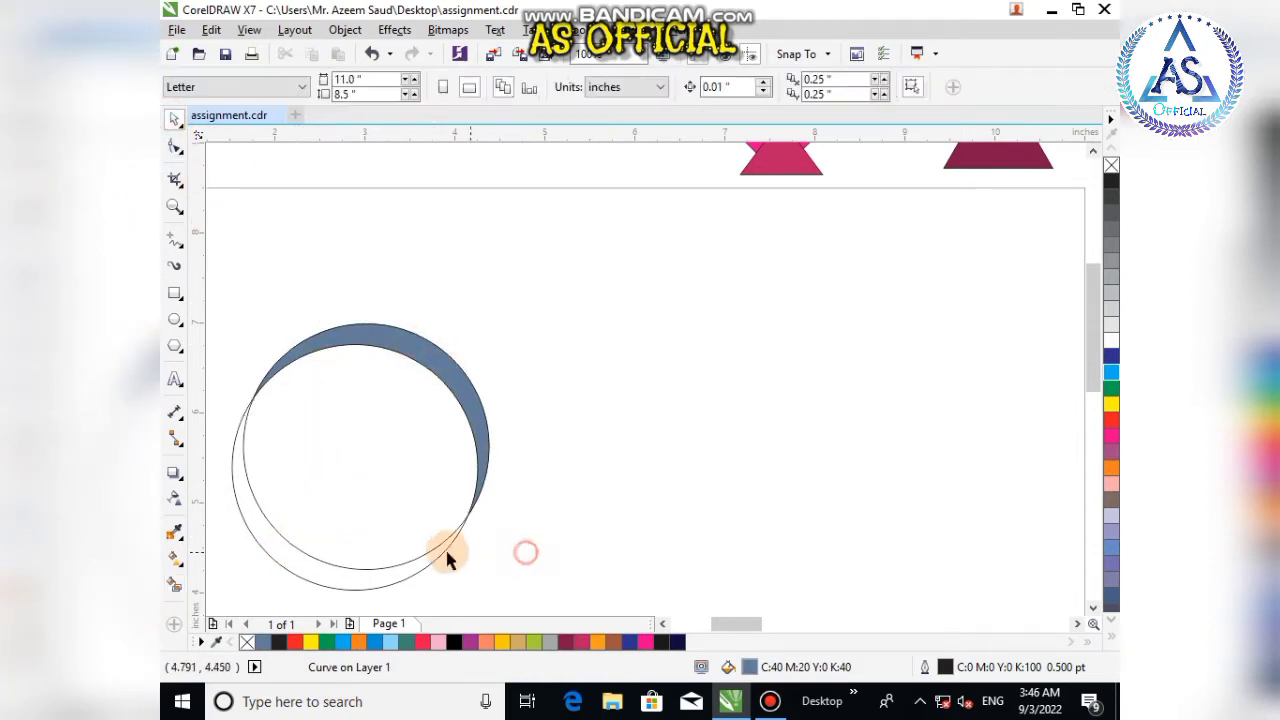
pyautogui.moveTo(375, 563); pyautogui.dragTo(560, 556)
pyautogui.press('Delete')
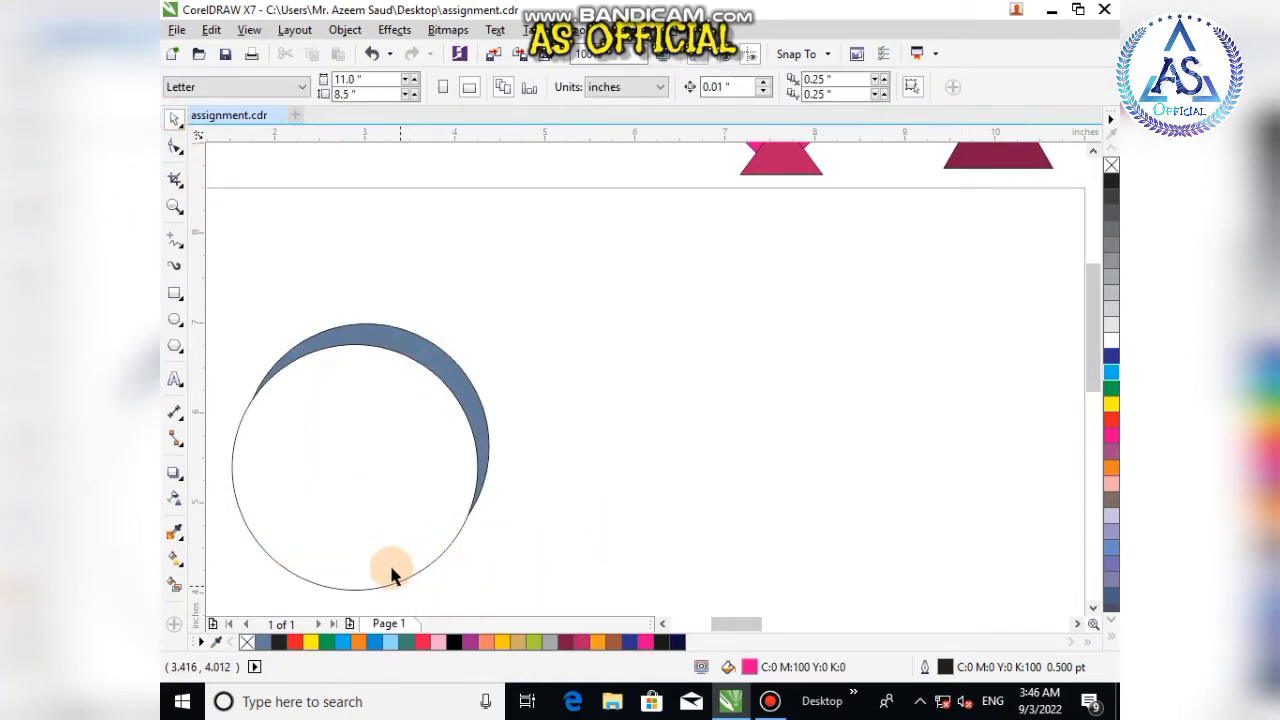
pyautogui.moveTo(406, 574); pyautogui.dragTo(520, 580)
pyautogui.press('Delete')
# Step: Delete the crescent shape
pyautogui.scroll(-1, 499, 468)
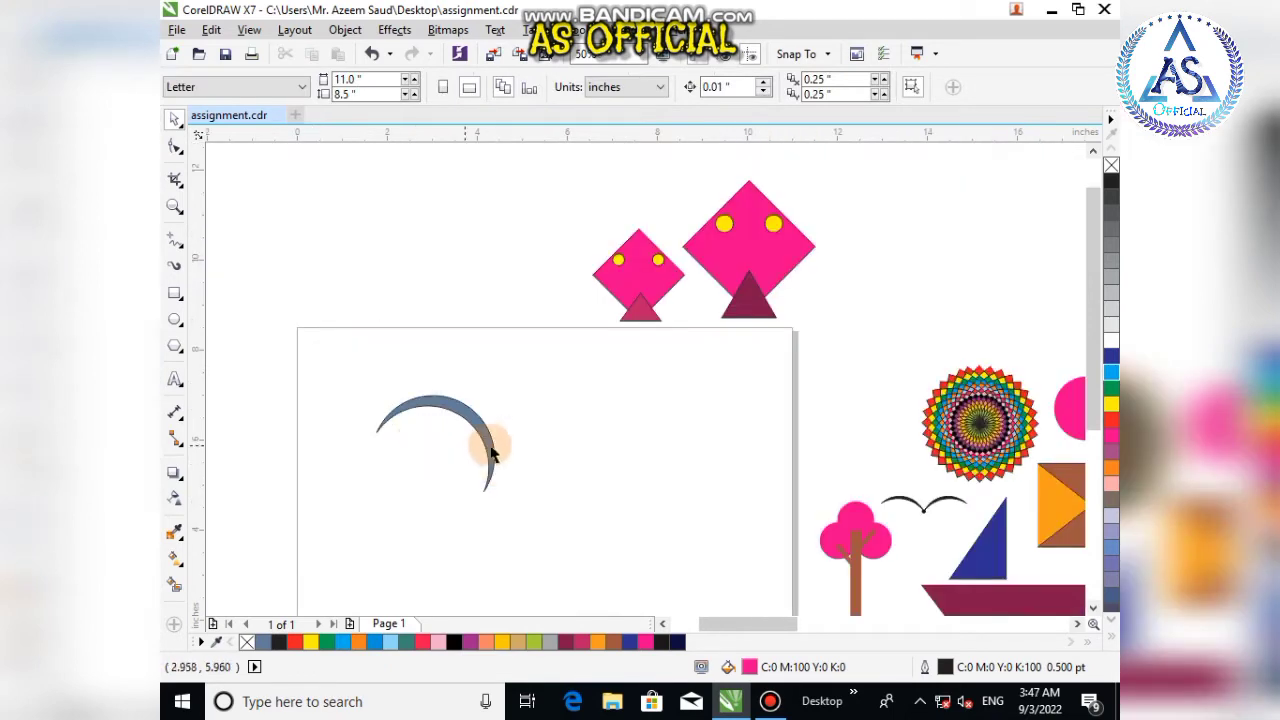
pyautogui.click(488, 440)
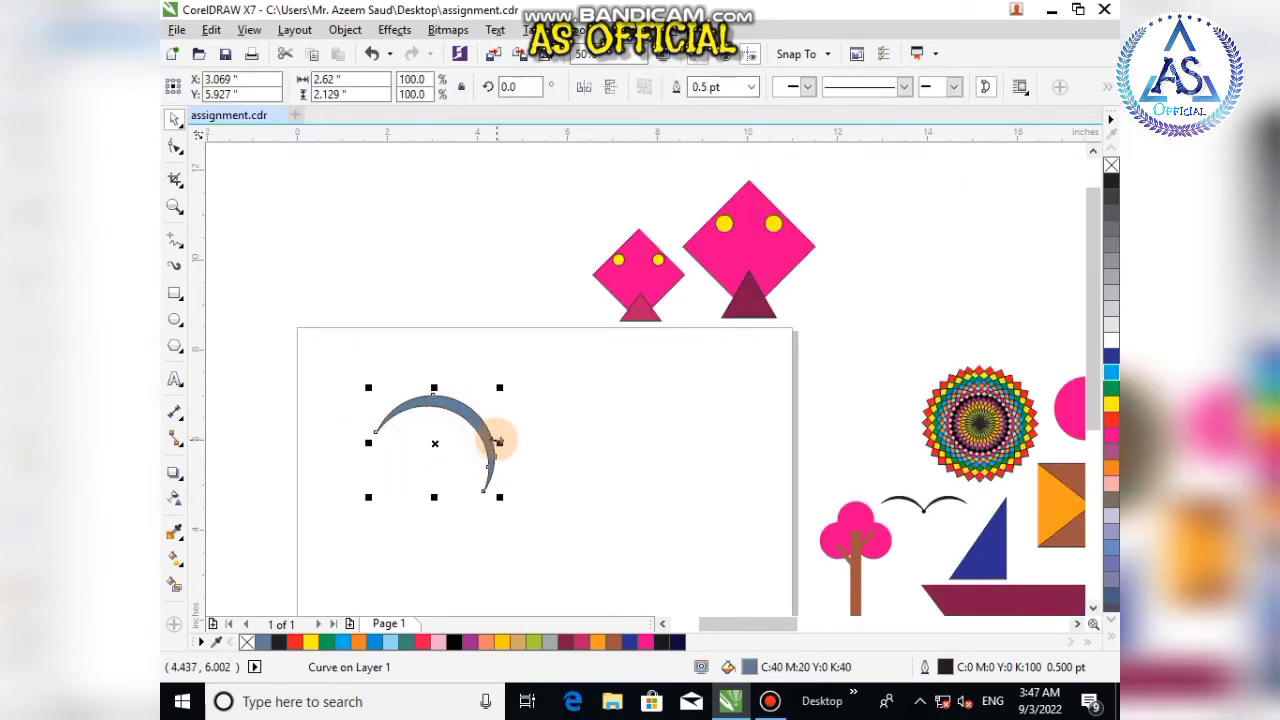
pyautogui.press('Delete')
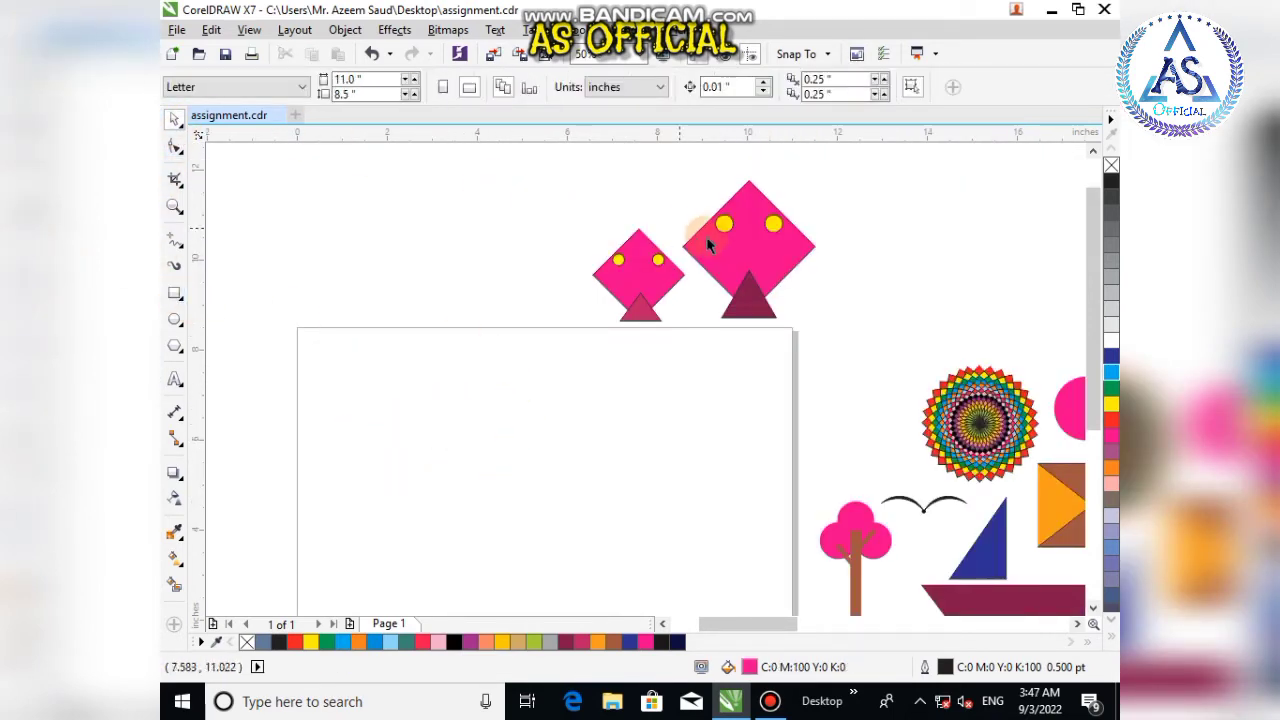
# Step: Move the larger kite from above the page down onto the page
pyautogui.moveTo(706, 236); pyautogui.dragTo(513, 520)
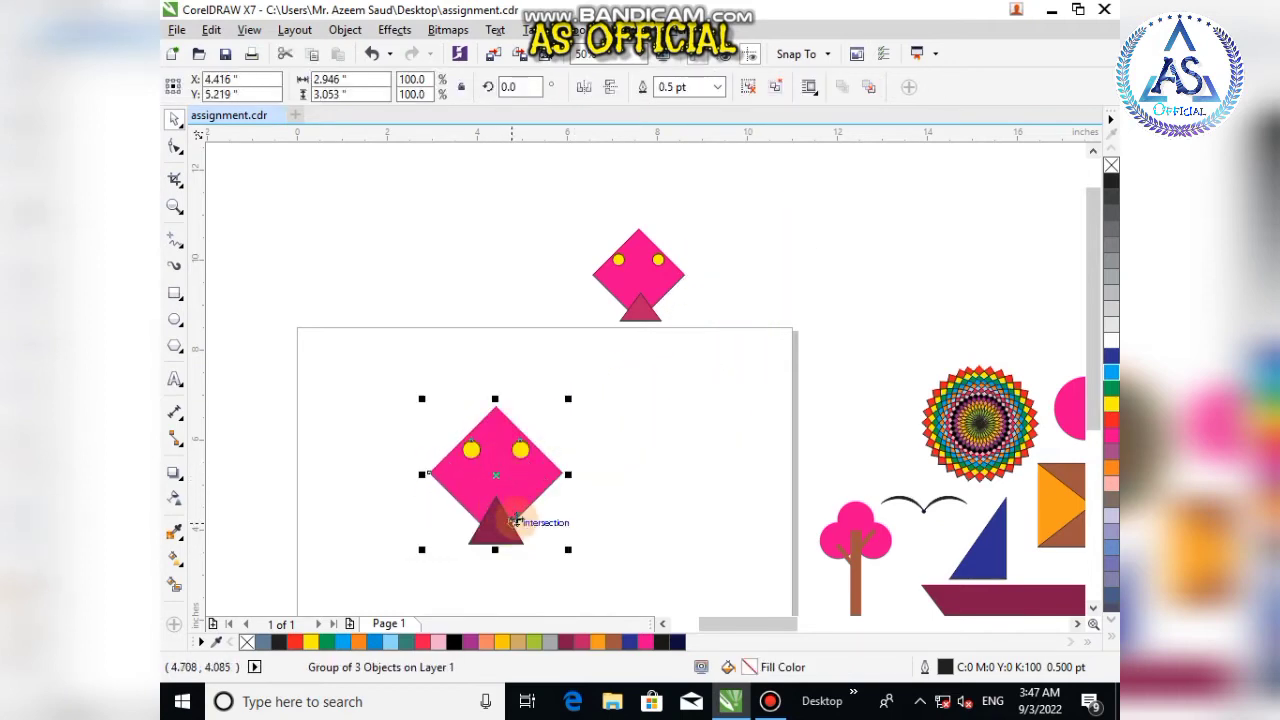
pyautogui.scroll(-1, 557, 514)
pyautogui.scroll(1, 578, 465)
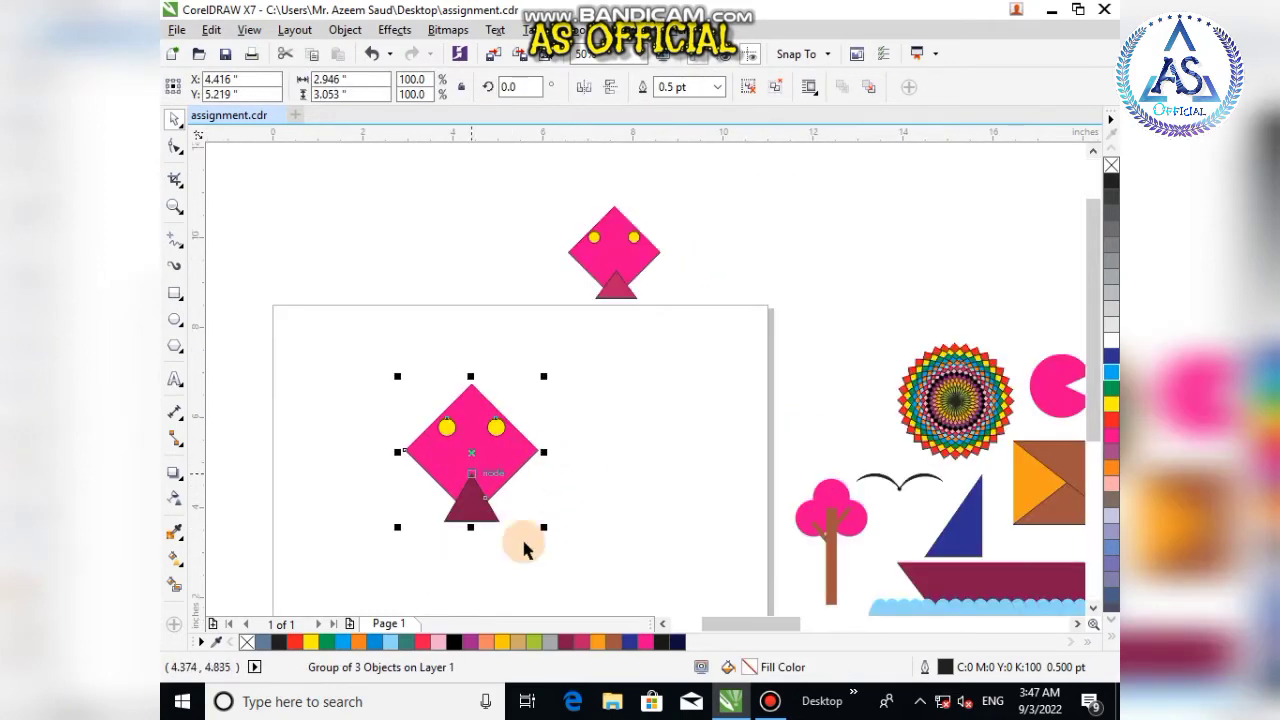
pyautogui.click(632, 489)
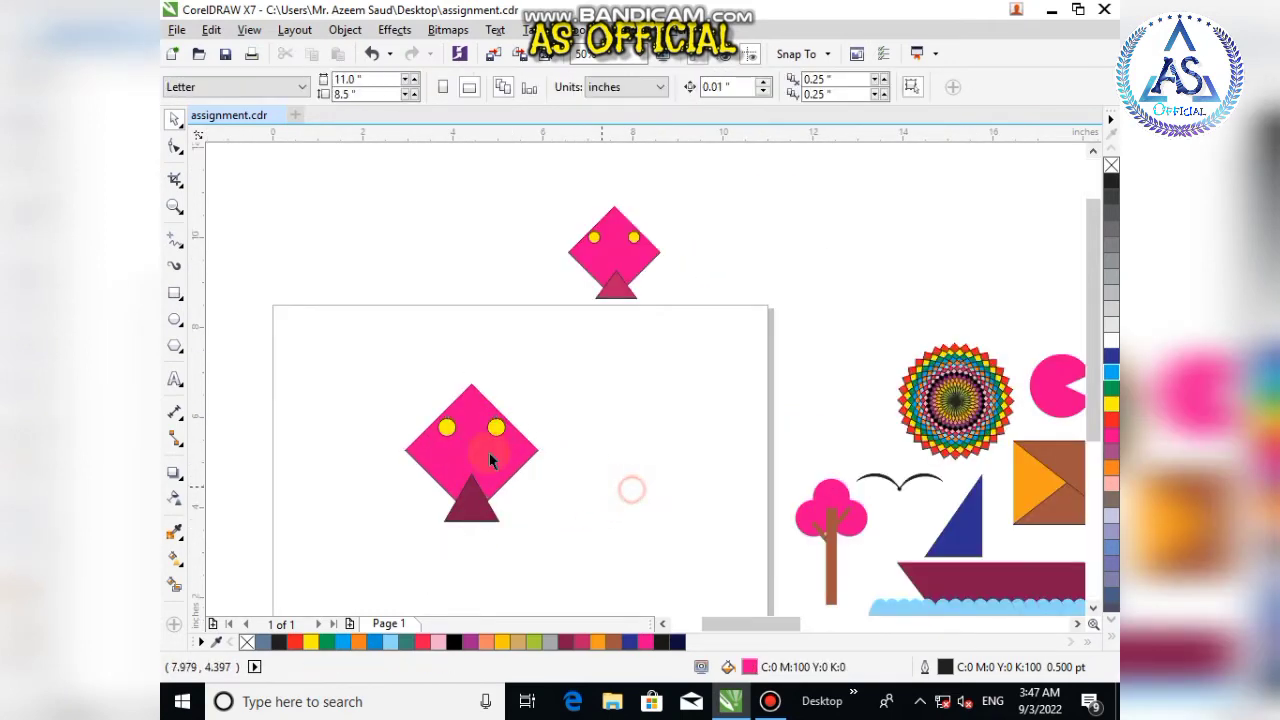
# Step: Draw a square about 3.4 inches wide on the page to the right of the kite
pyautogui.click(170, 298)
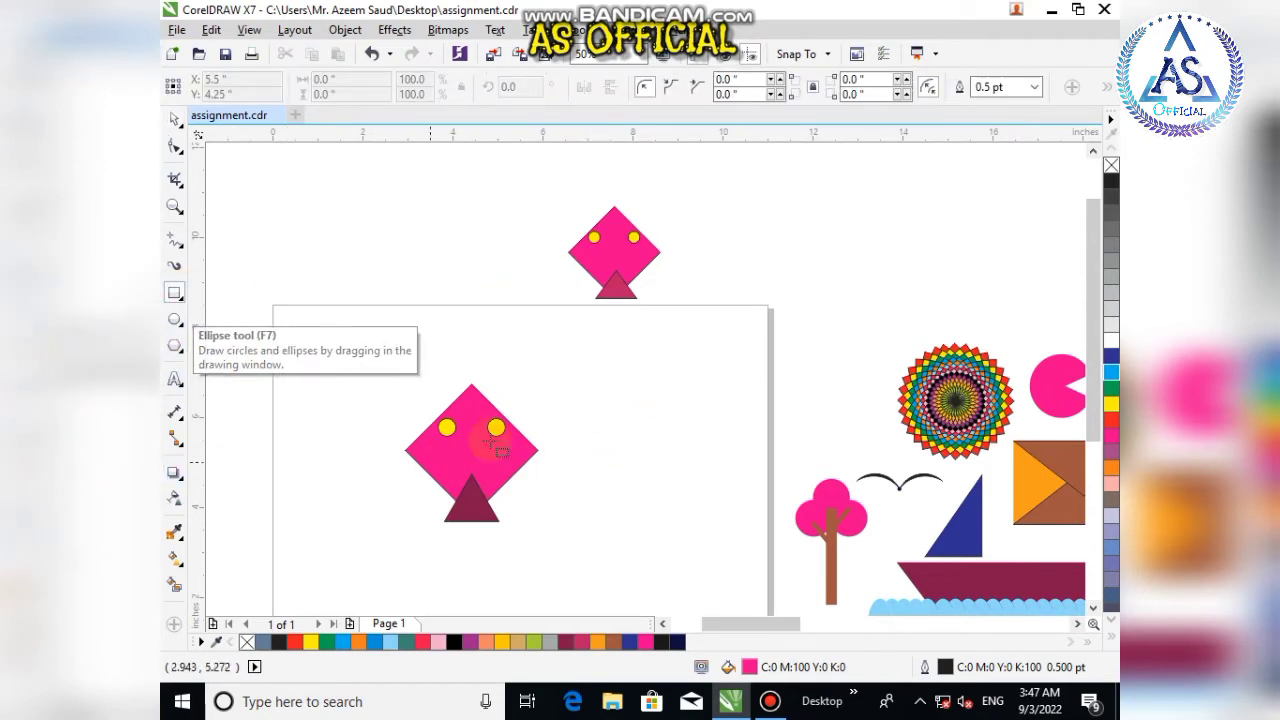
pyautogui.click(175, 119)
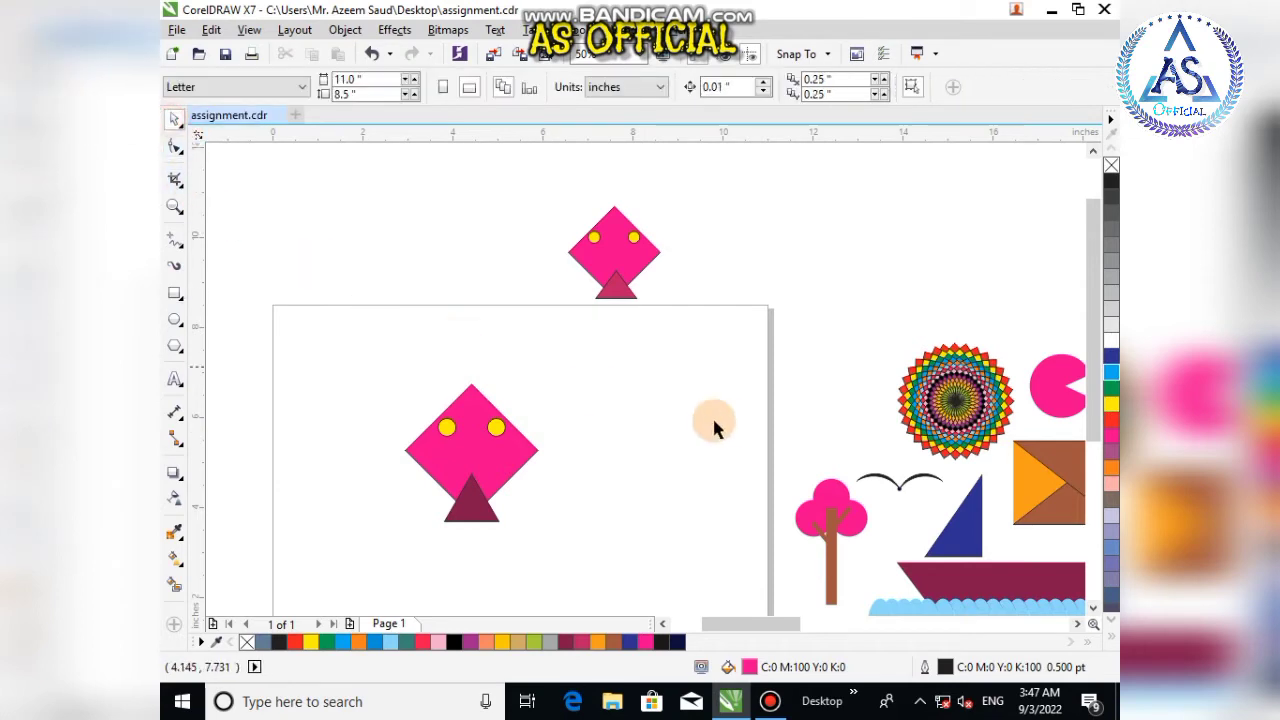
pyautogui.press('F6')
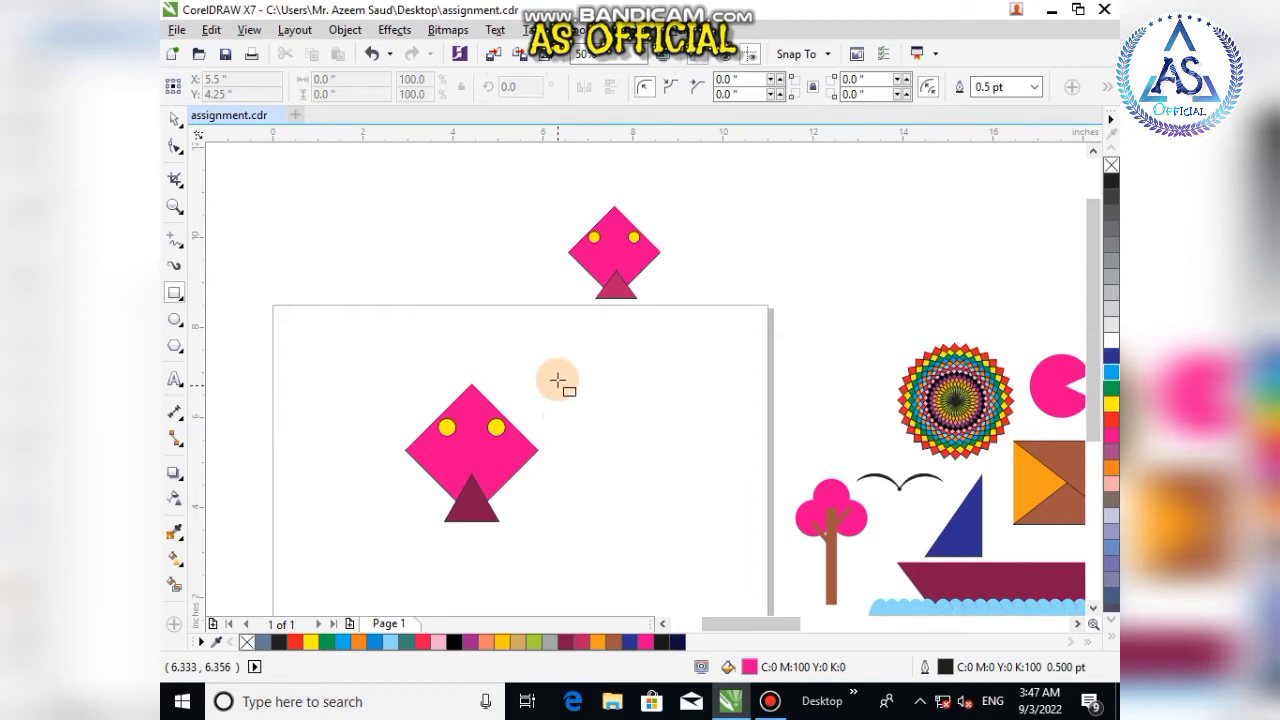
pyautogui.moveTo(559, 377); pyautogui.dragTo(666, 530)
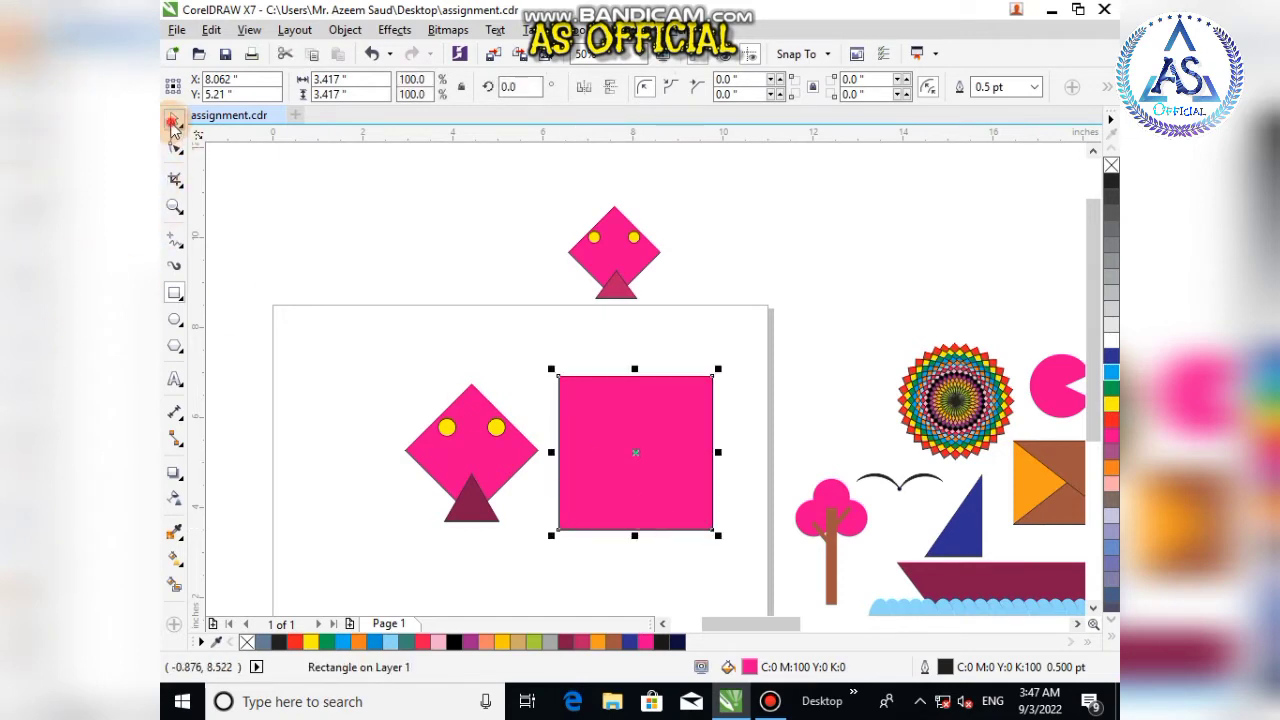
# Step: Rotate the square by 45 degrees into a diamond
pyautogui.click(172, 120)
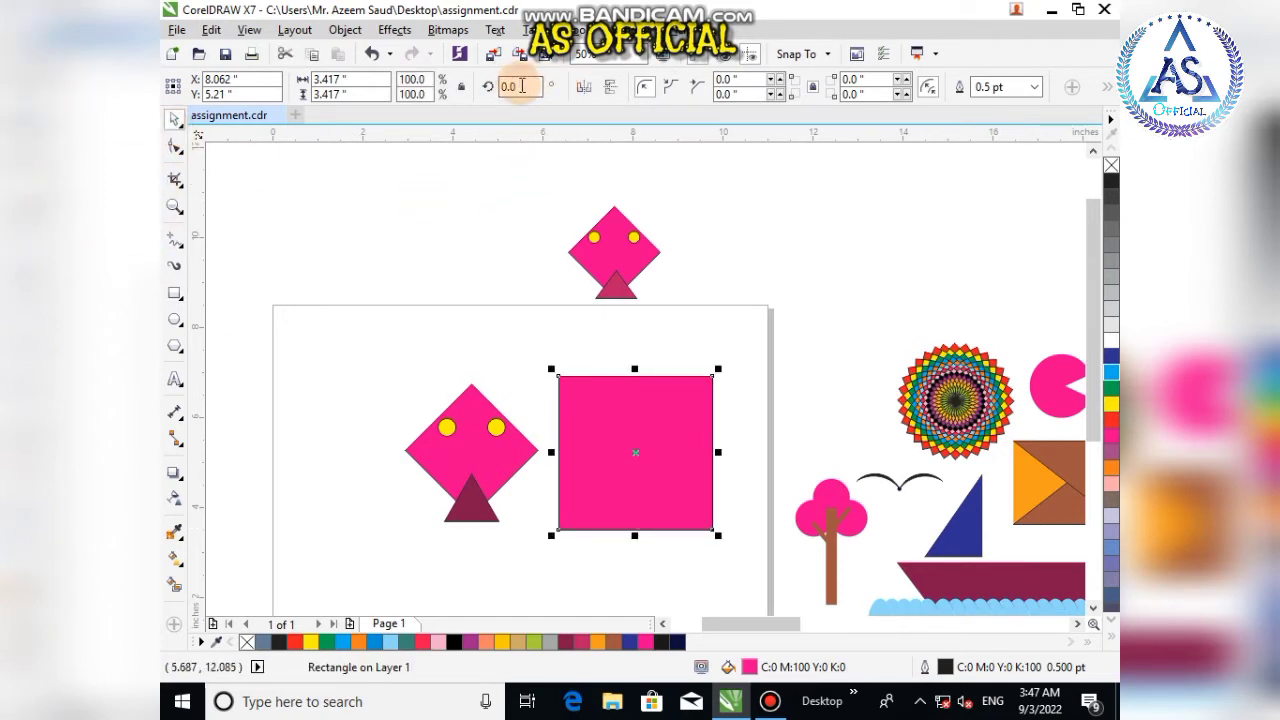
pyautogui.moveTo(521, 86); pyautogui.dragTo(501, 86)
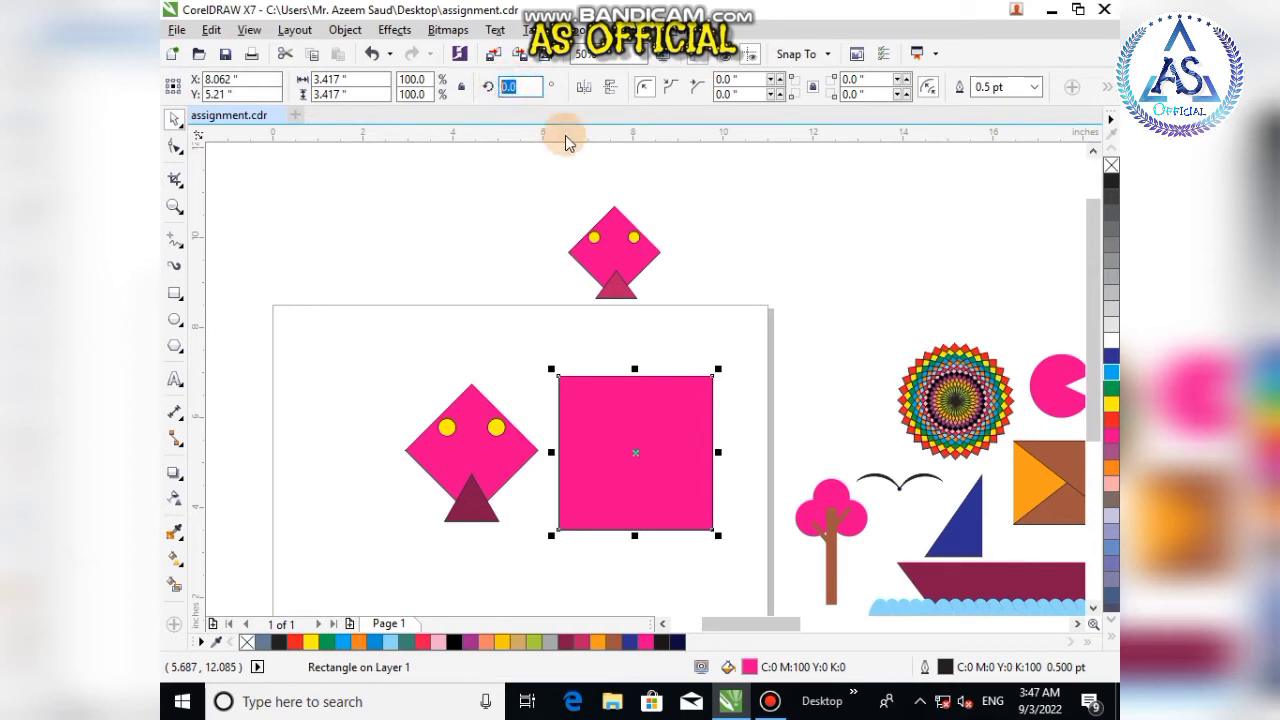
pyautogui.write('45')
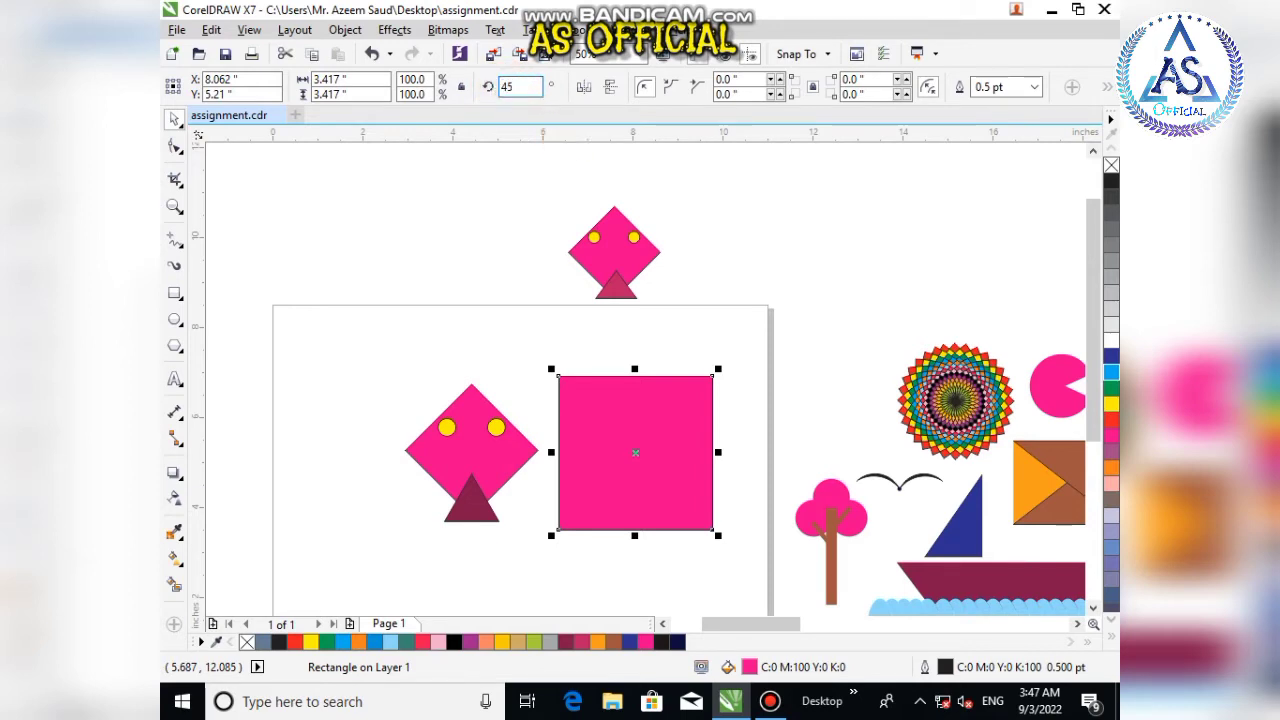
pyautogui.press('Return')
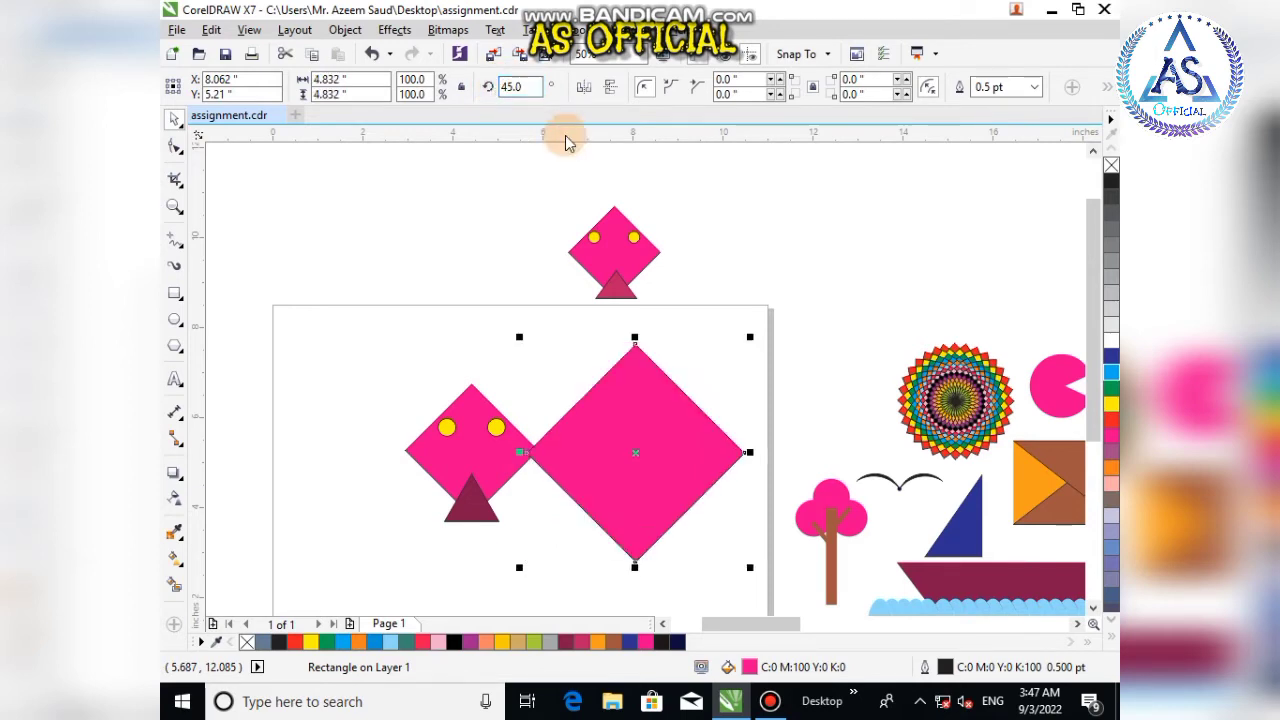
# Step: Move the diamond a little lower and to the right, beside the smaller kite
pyautogui.scroll(-2, 630, 424)
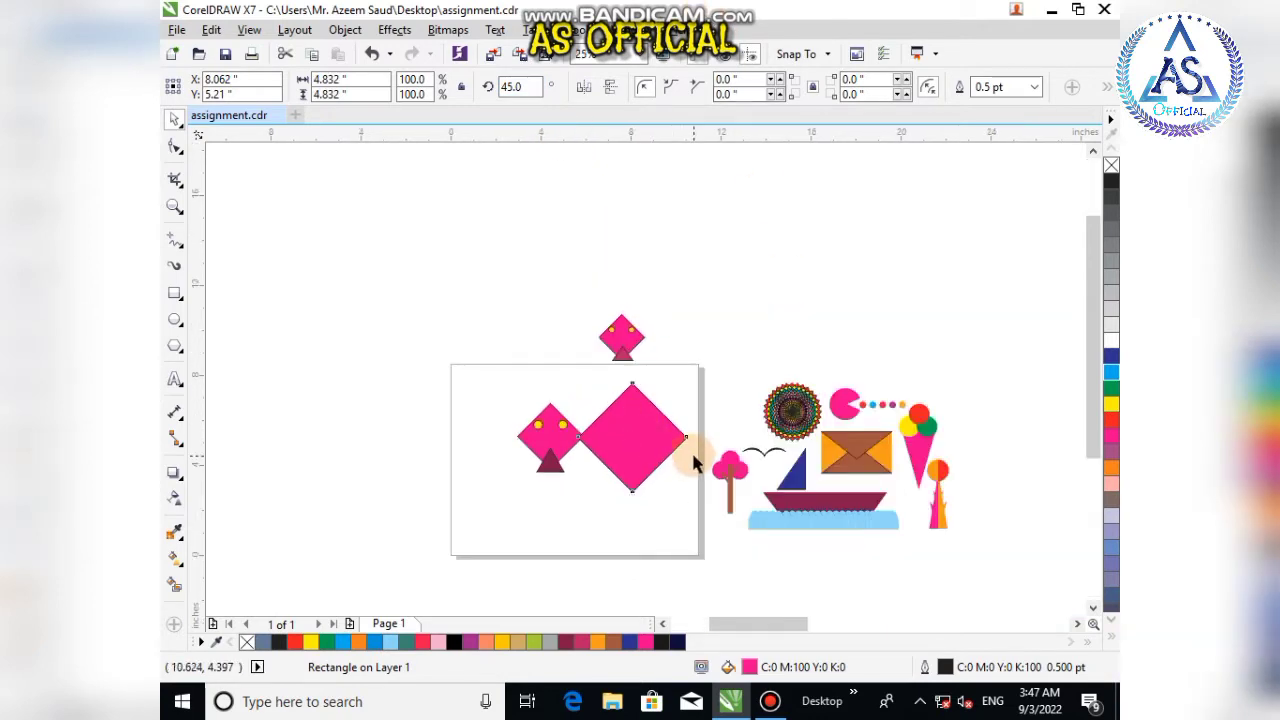
pyautogui.scroll(2, 680, 440)
pyautogui.moveTo(680, 535); pyautogui.dragTo(660, 515)
pyautogui.click(661, 518)
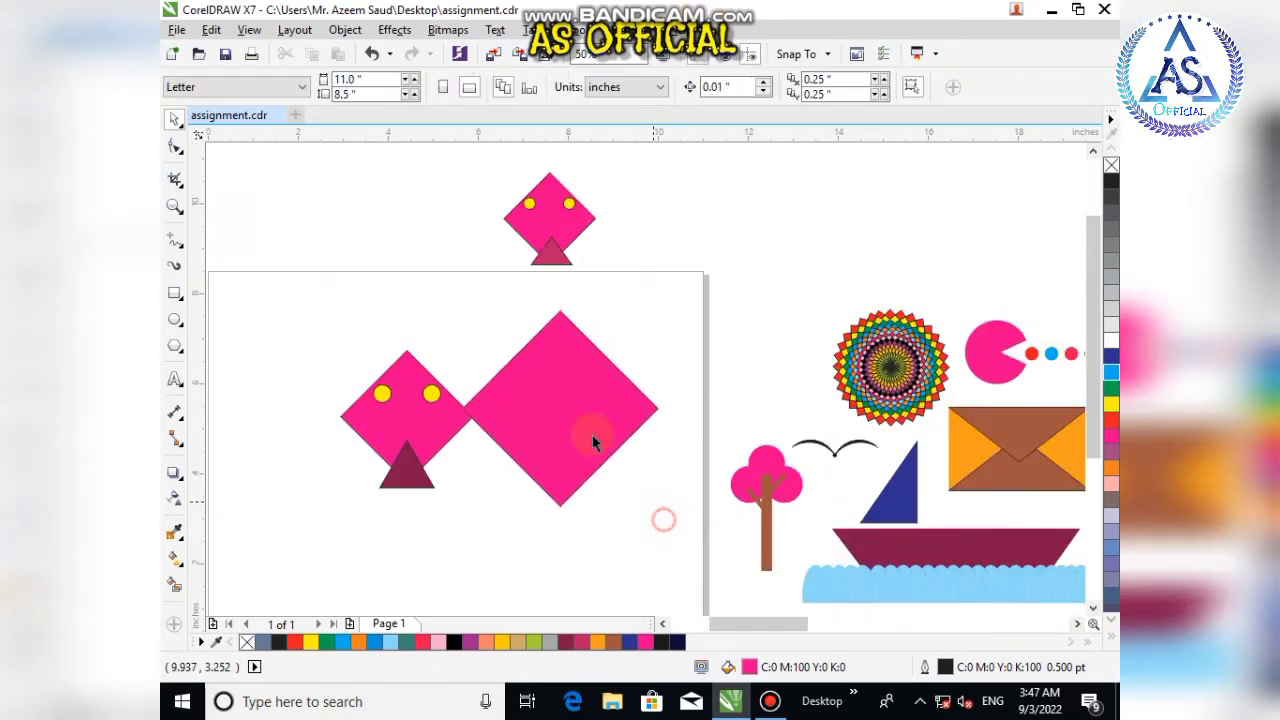
pyautogui.moveTo(590, 433); pyautogui.dragTo(606, 463)
pyautogui.click(458, 322)
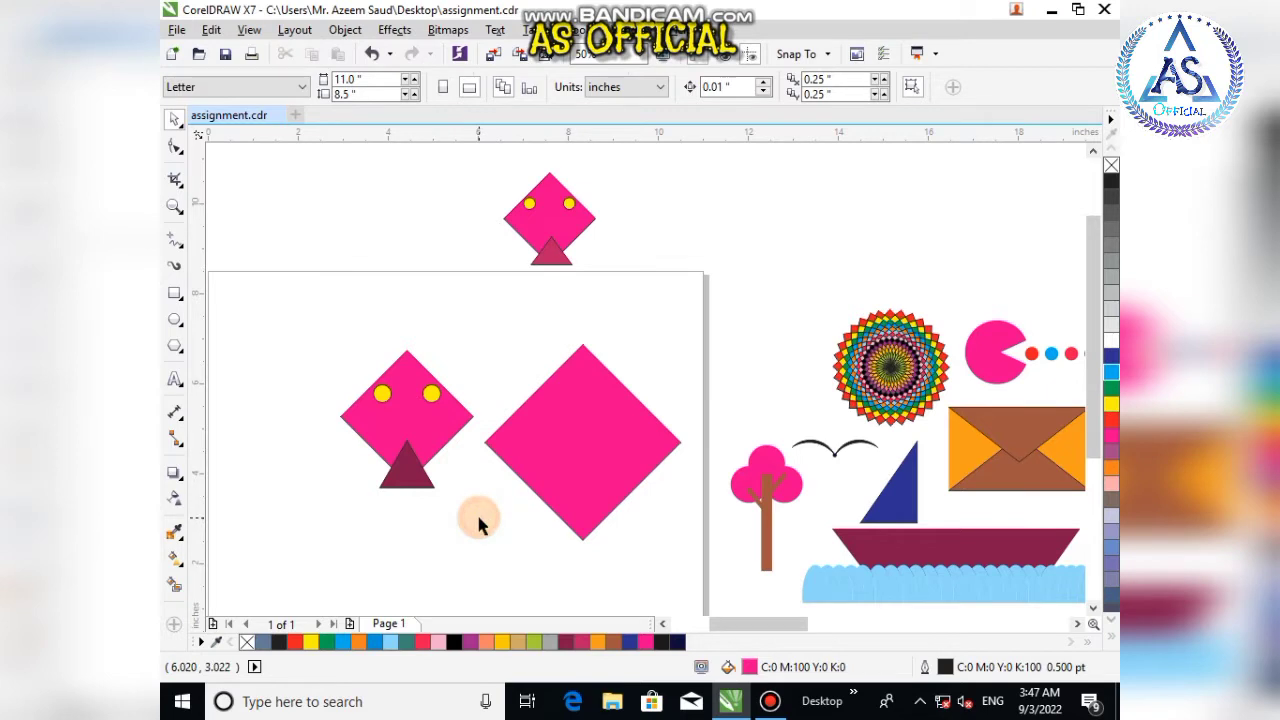
# Step: Draw a triangle about 1.6 by 1.4 inches at the diamond's bottom corner and fill it maroon
pyautogui.press('y')
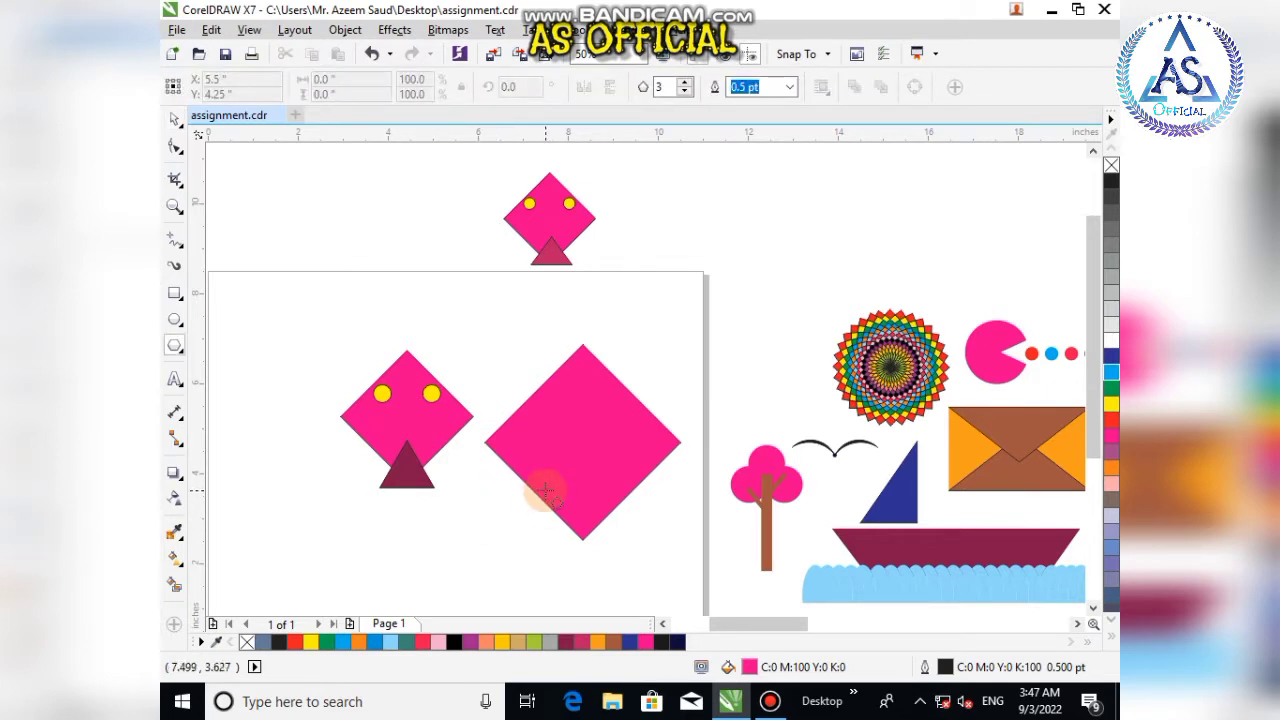
pyautogui.moveTo(546, 490); pyautogui.dragTo(591, 571)
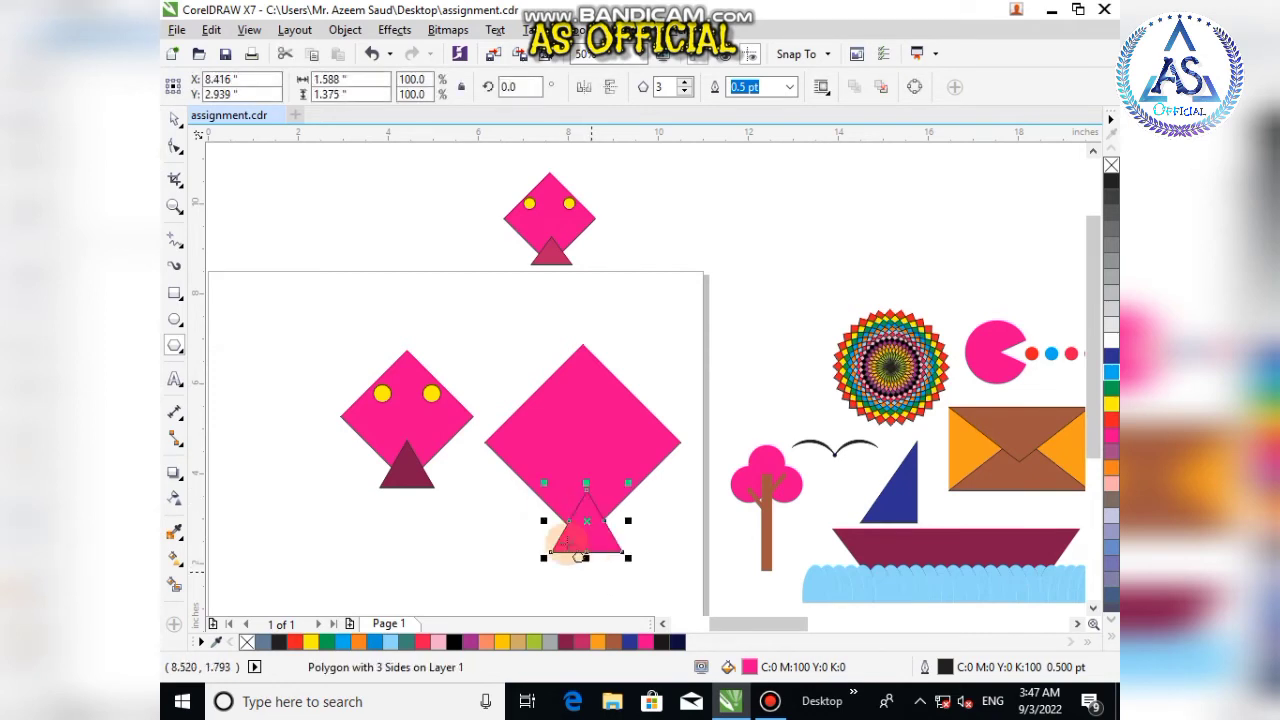
pyautogui.press('space')
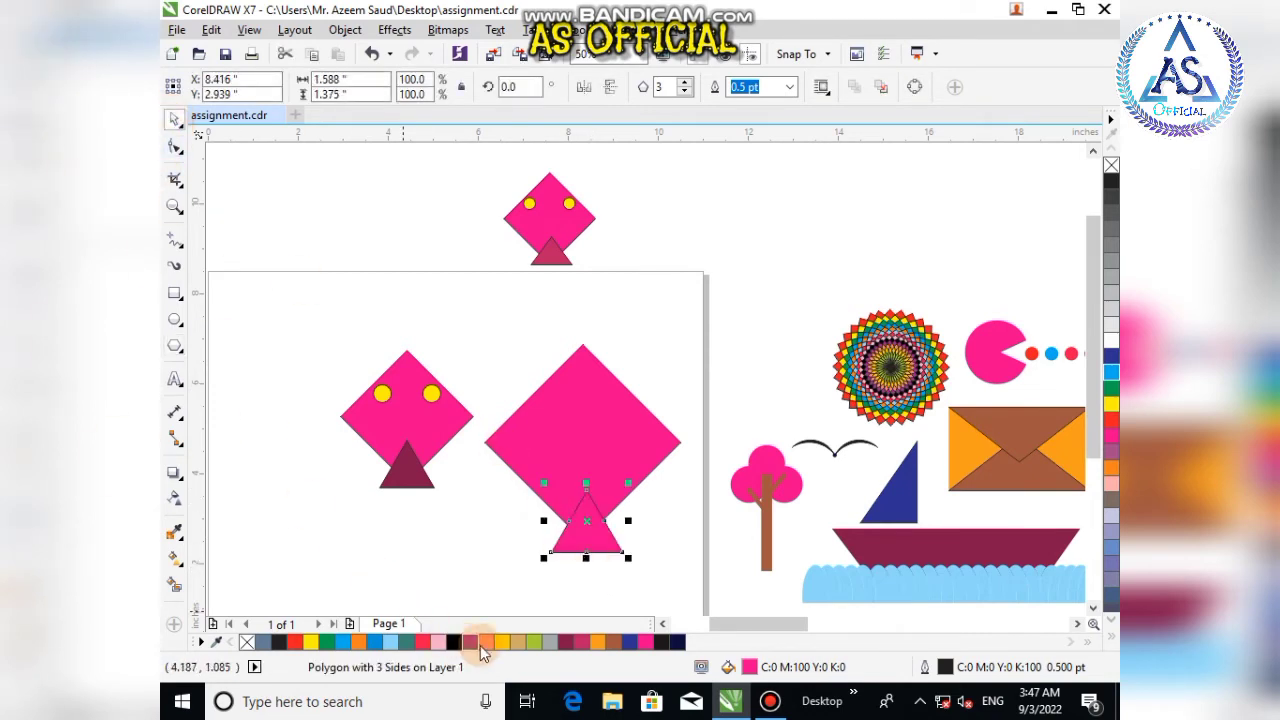
pyautogui.click(566, 643)
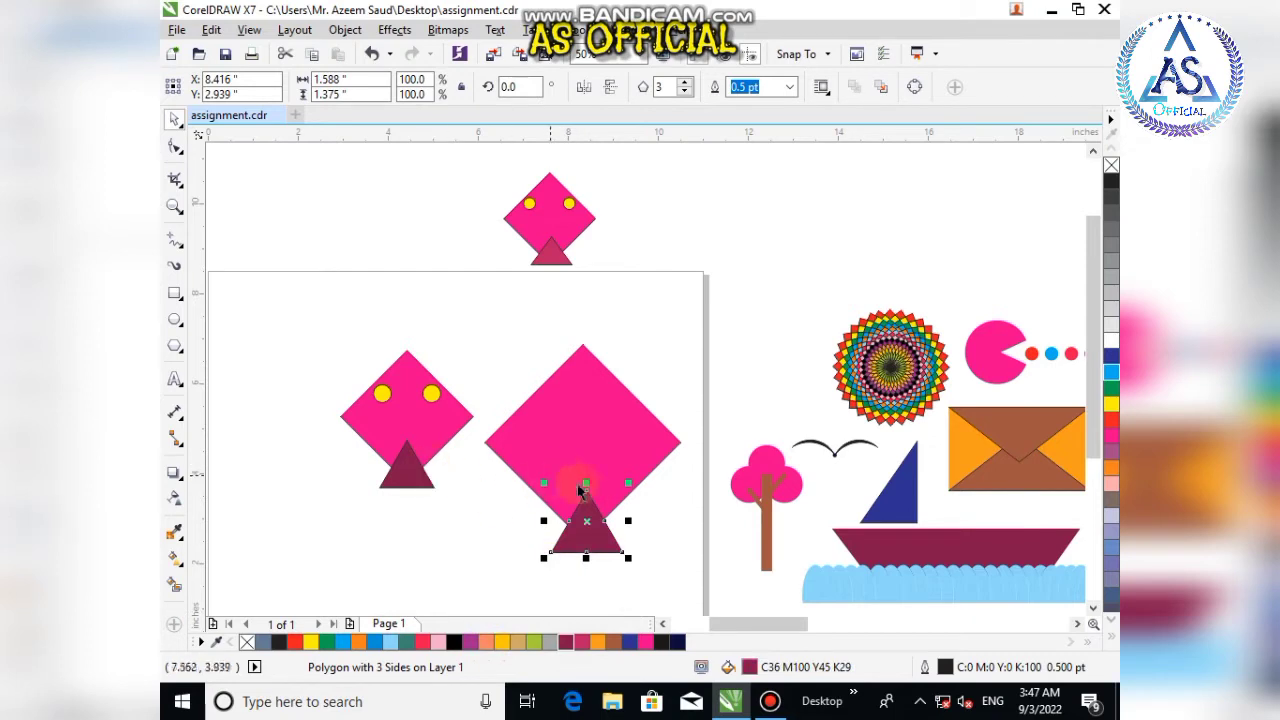
pyautogui.keyDown('shift'); pyautogui.click(600, 427); pyautogui.keyUp('shift')
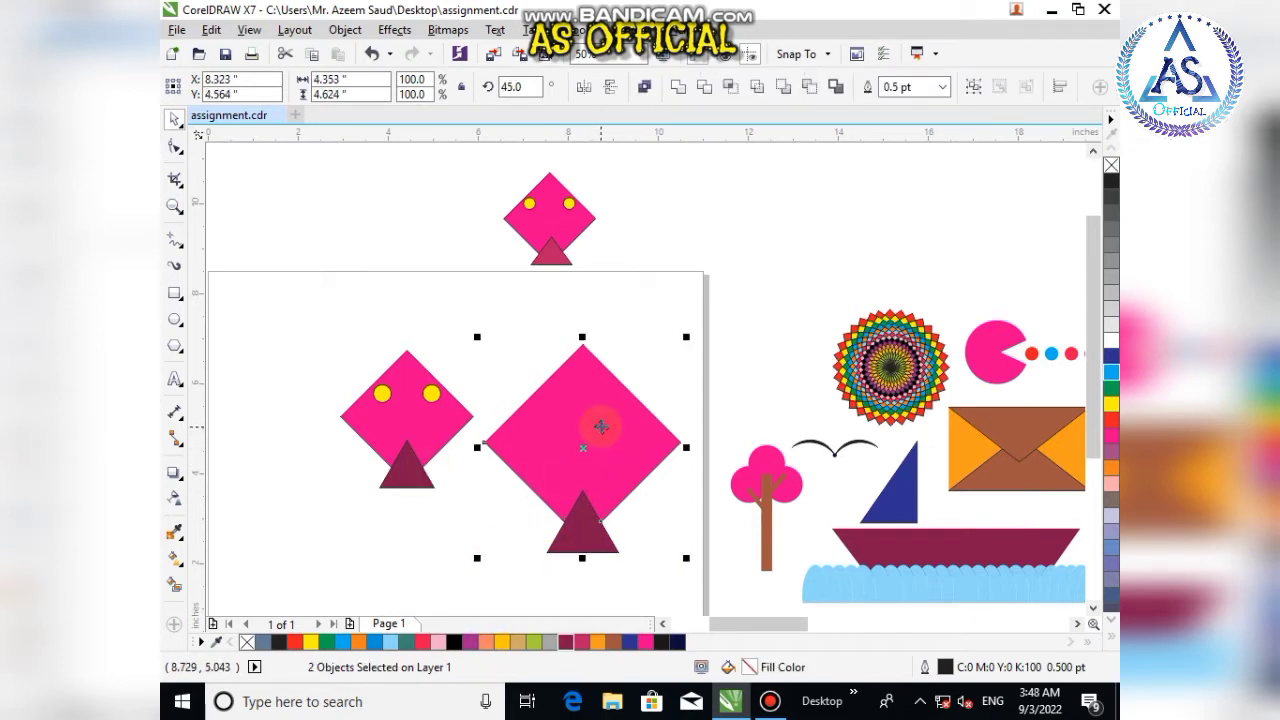
pyautogui.click(416, 535)
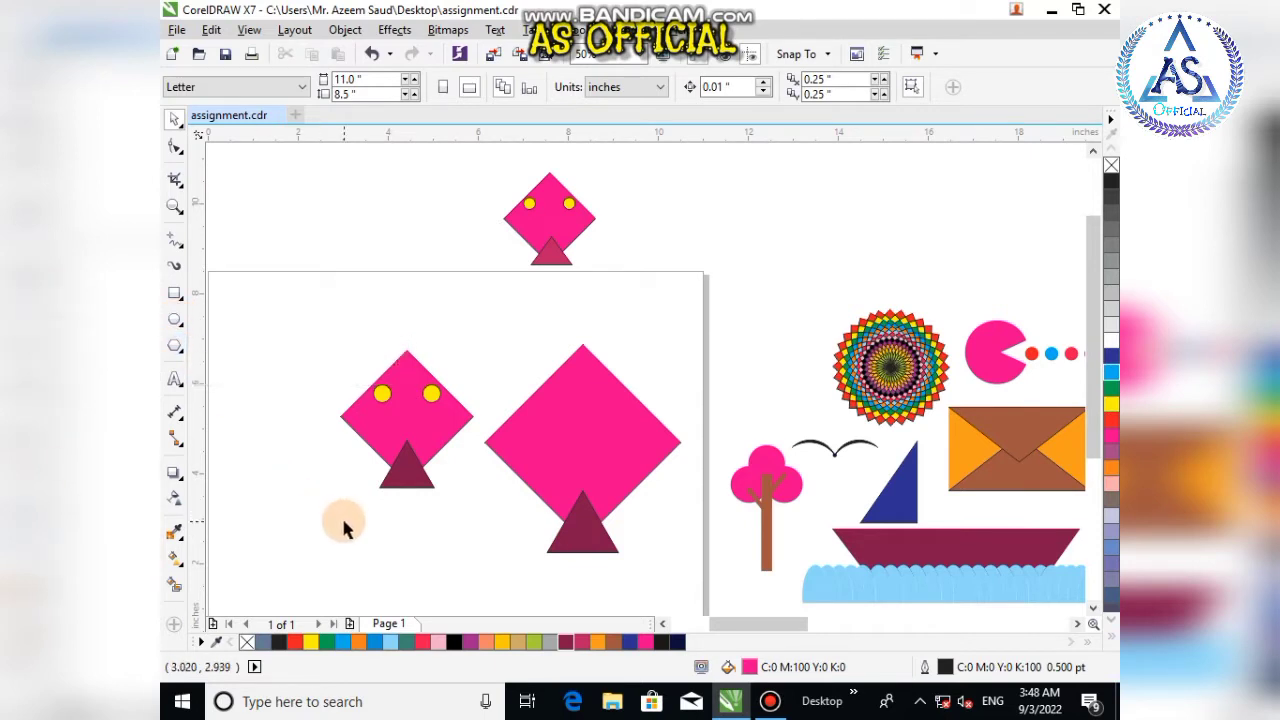
# Step: Draw two yellow circles about 0.5 inch wide as eyes near the diamond's top and group them
pyautogui.press('F7')
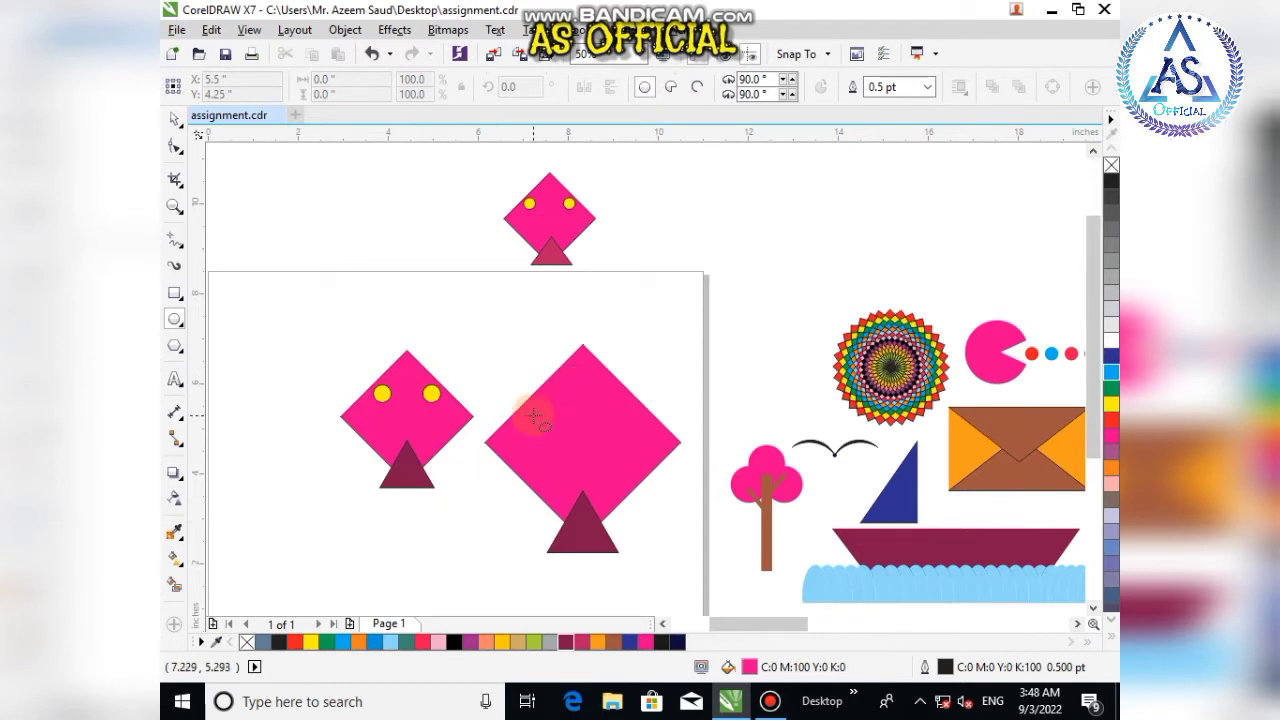
pyautogui.moveTo(540, 404); pyautogui.dragTo(566, 431)
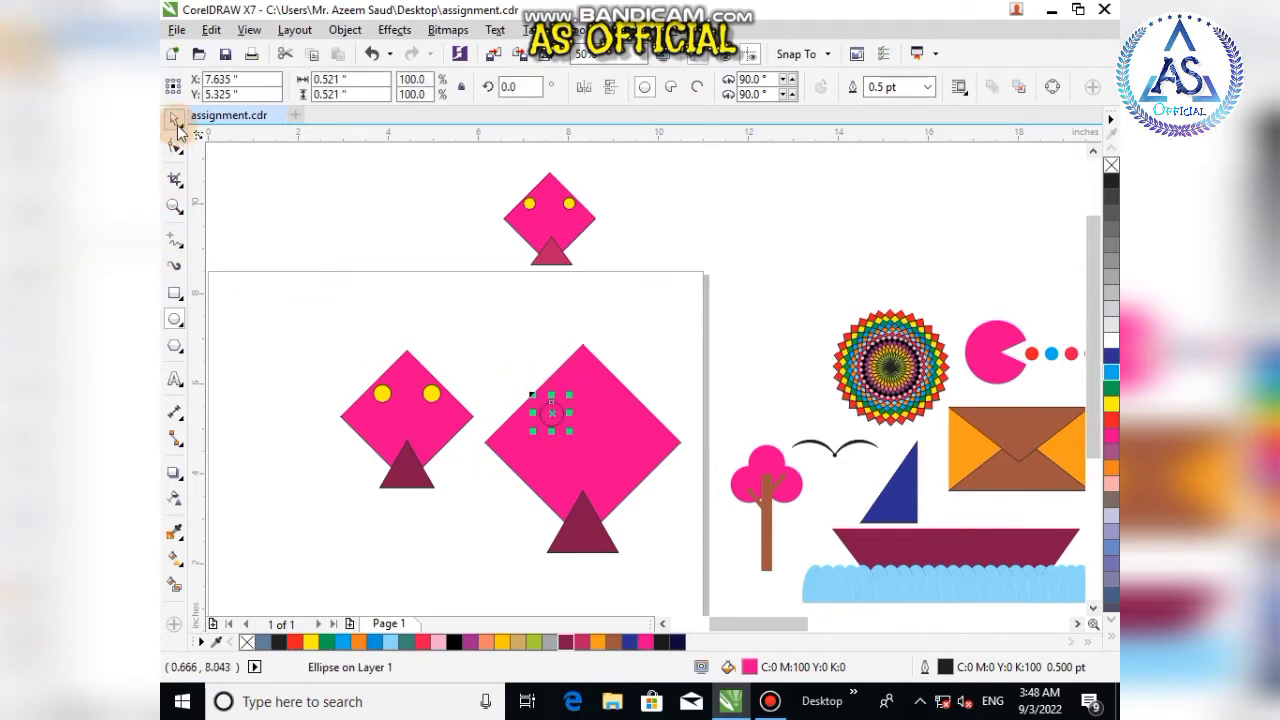
pyautogui.moveTo(502, 641); pyautogui.dragTo(613, 413)
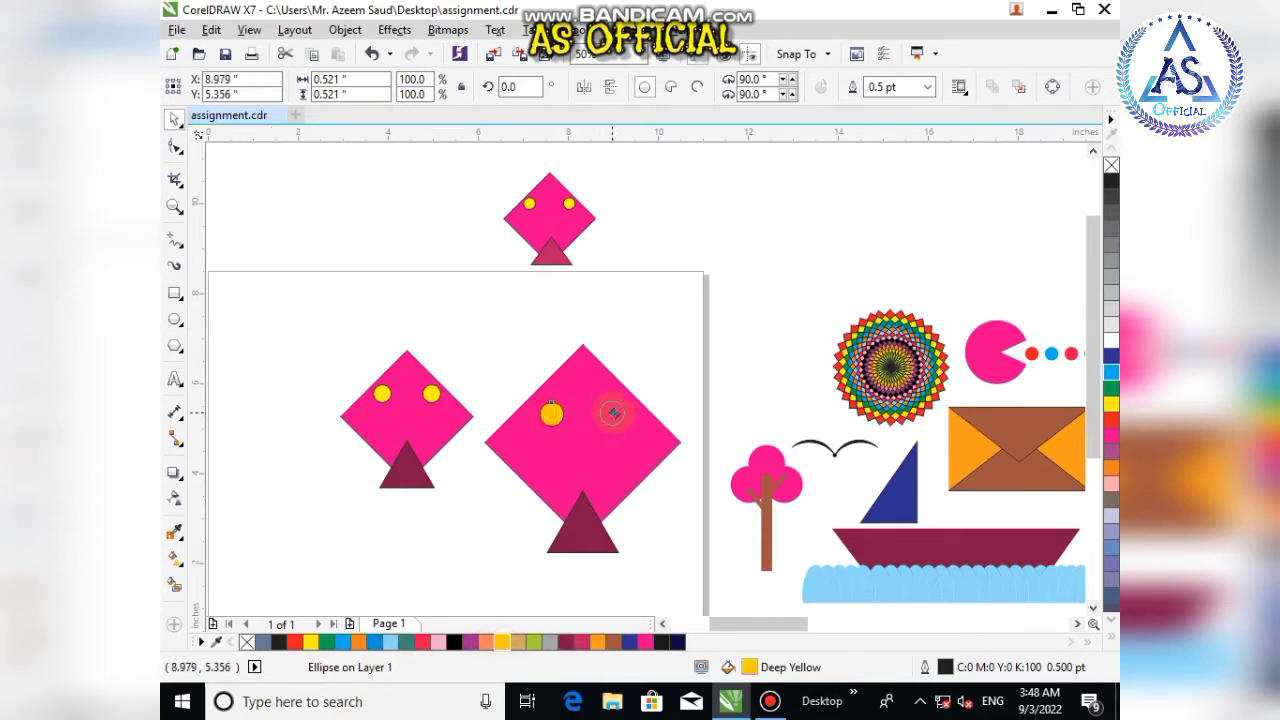
pyautogui.keyDown('shift'); pyautogui.click(551, 414); pyautogui.keyUp('shift')
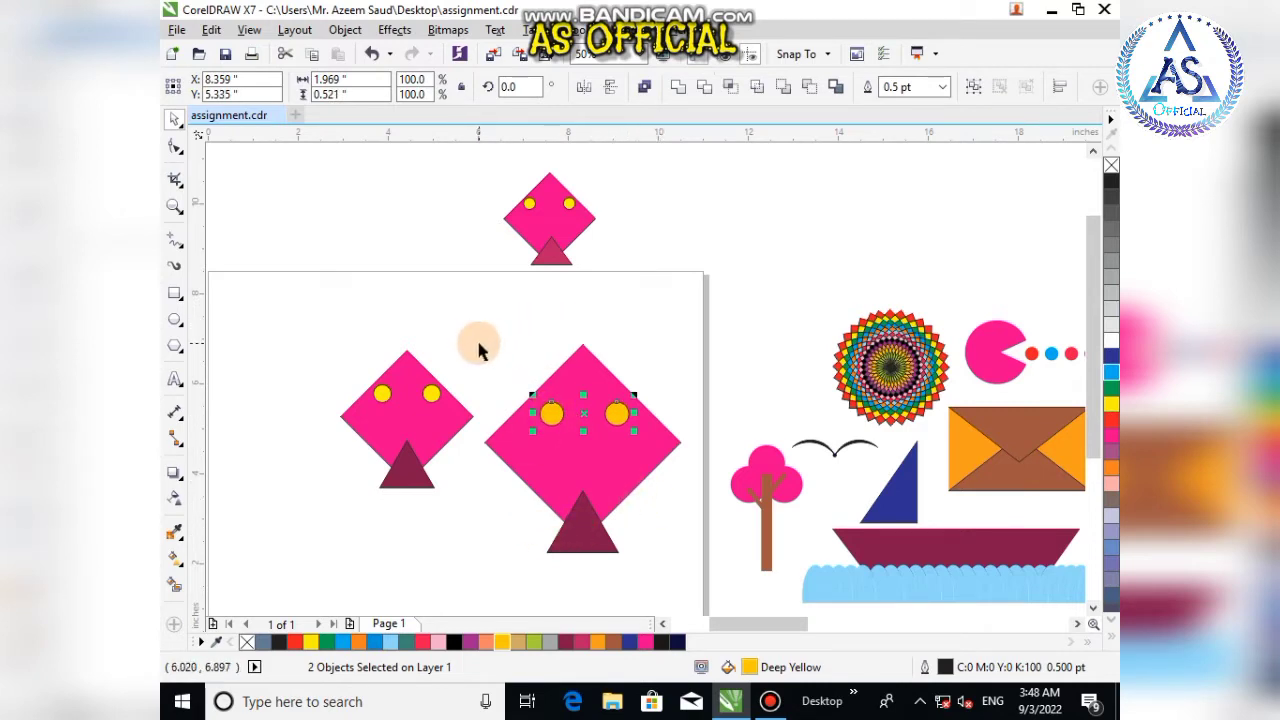
pyautogui.hotkey('ctrl', 'g')
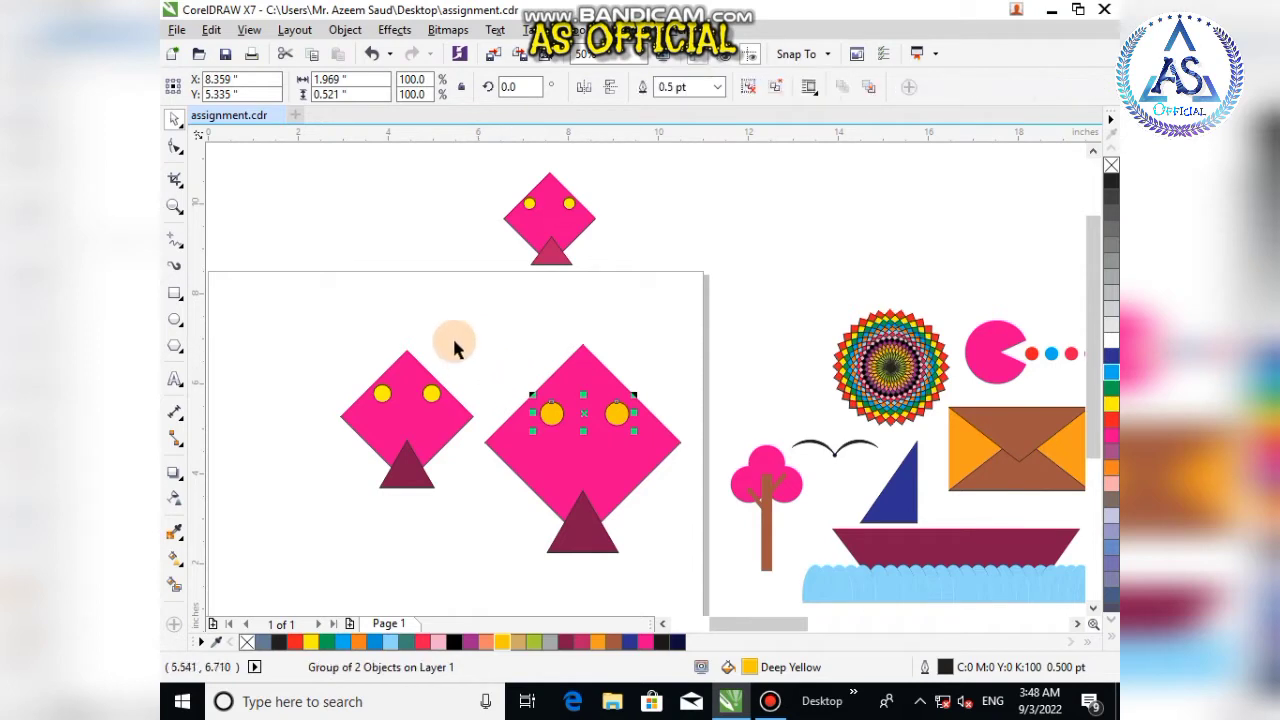
# Step: Group the diamond, triangle and eyes into one kite and move it off the page to the left
pyautogui.moveTo(461, 316); pyautogui.dragTo(692, 580)
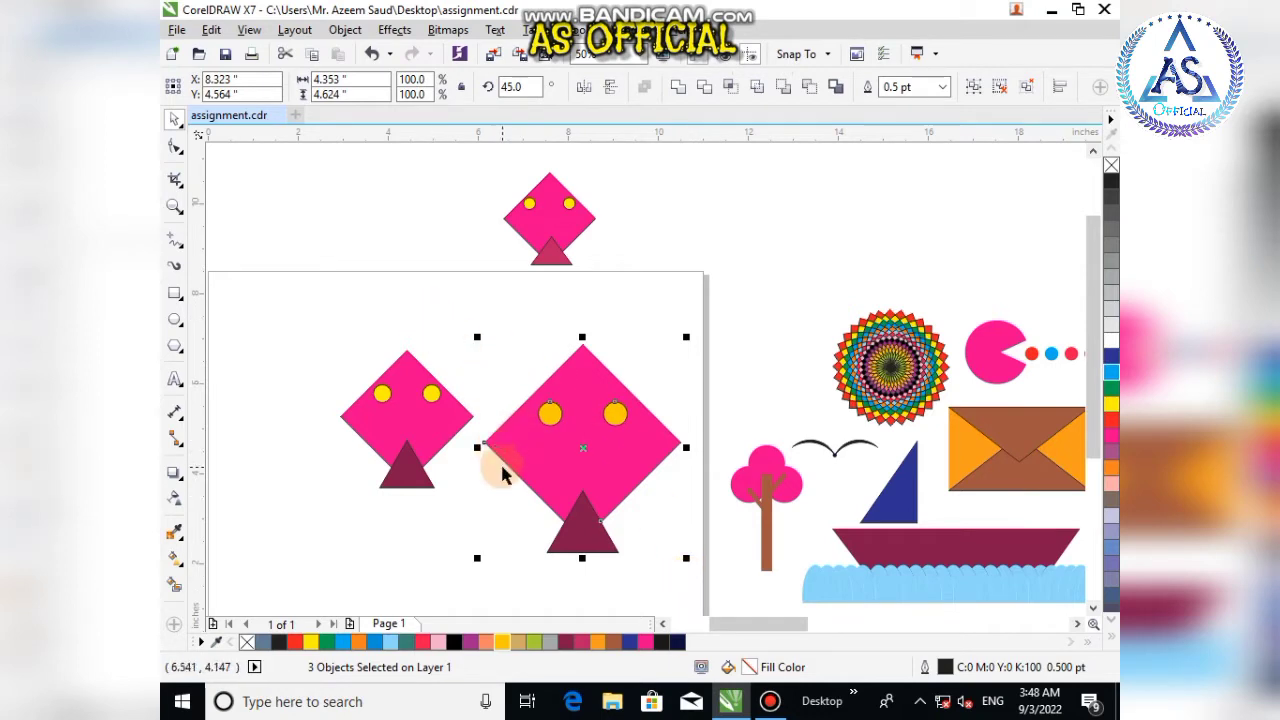
pyautogui.hotkey('ctrl', 'g')
pyautogui.scroll(-3, 612, 467)
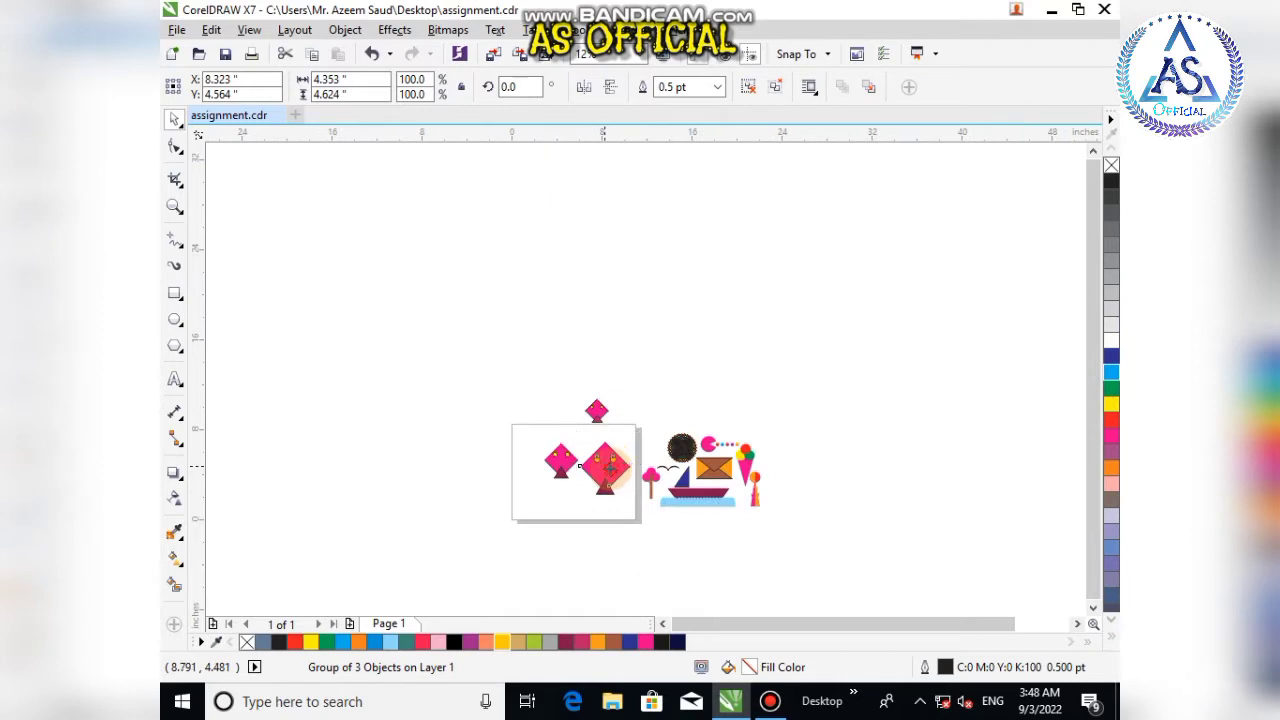
pyautogui.moveTo(607, 466); pyautogui.dragTo(487, 443)
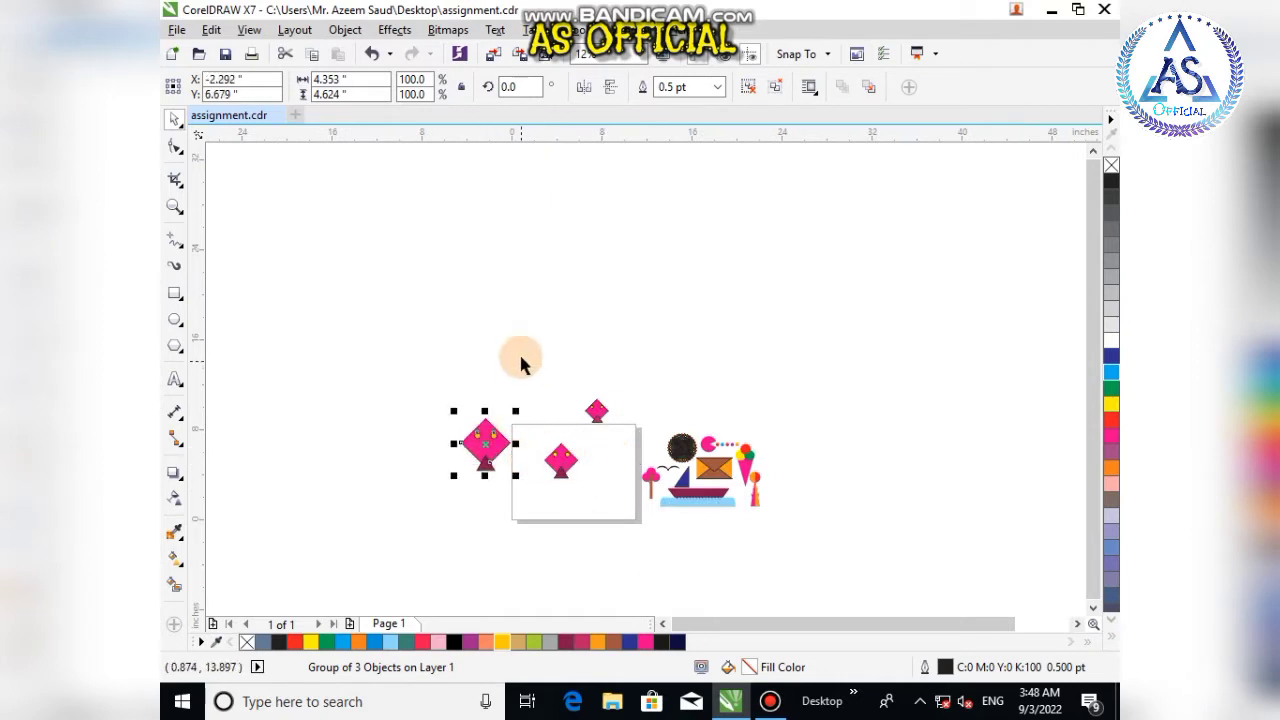
# Step: Delete the smaller kite on the page and the kite above the page
pyautogui.moveTo(532, 388); pyautogui.dragTo(615, 498)
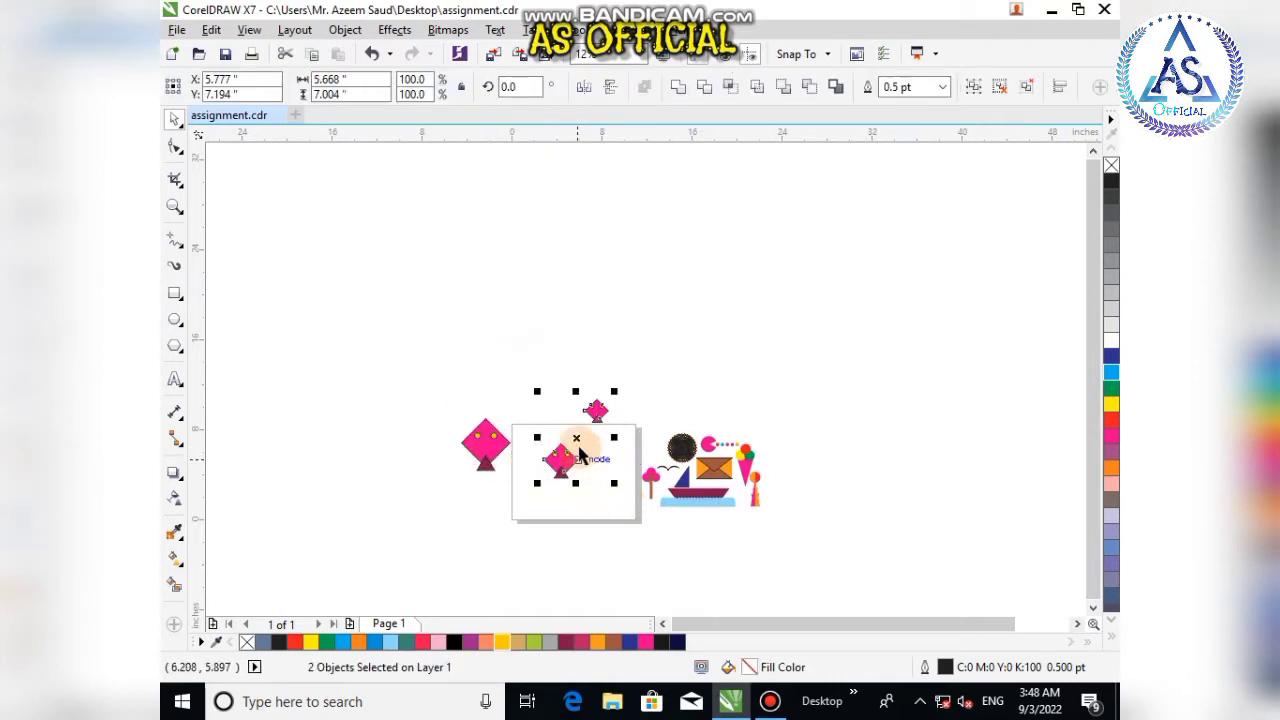
pyautogui.press('Delete')
# Step: Move the pink tree from the drawings on the right onto the page
pyautogui.scroll(2, 580, 480)
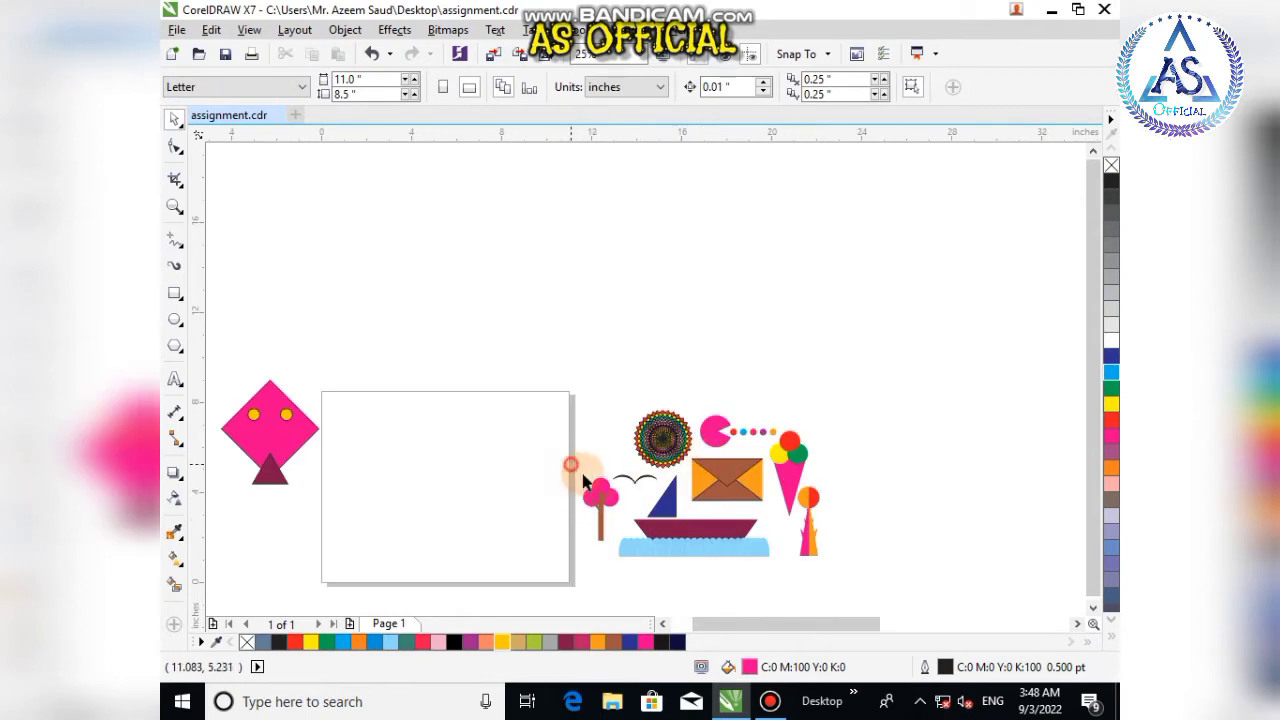
pyautogui.moveTo(603, 503); pyautogui.dragTo(370, 465)
pyautogui.click(429, 496)
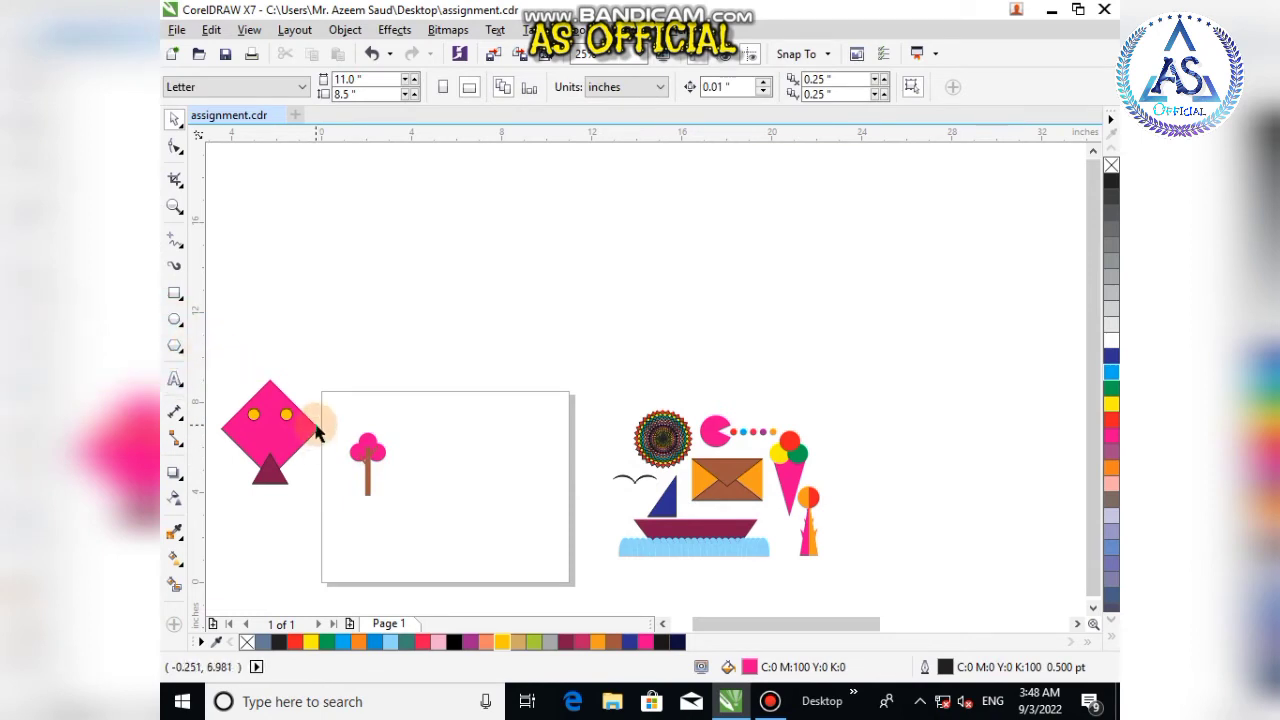
# Step: Draw a tall rectangle about 0.44 by 2.67 inches beside the tree and remove its outline
pyautogui.press('F6')
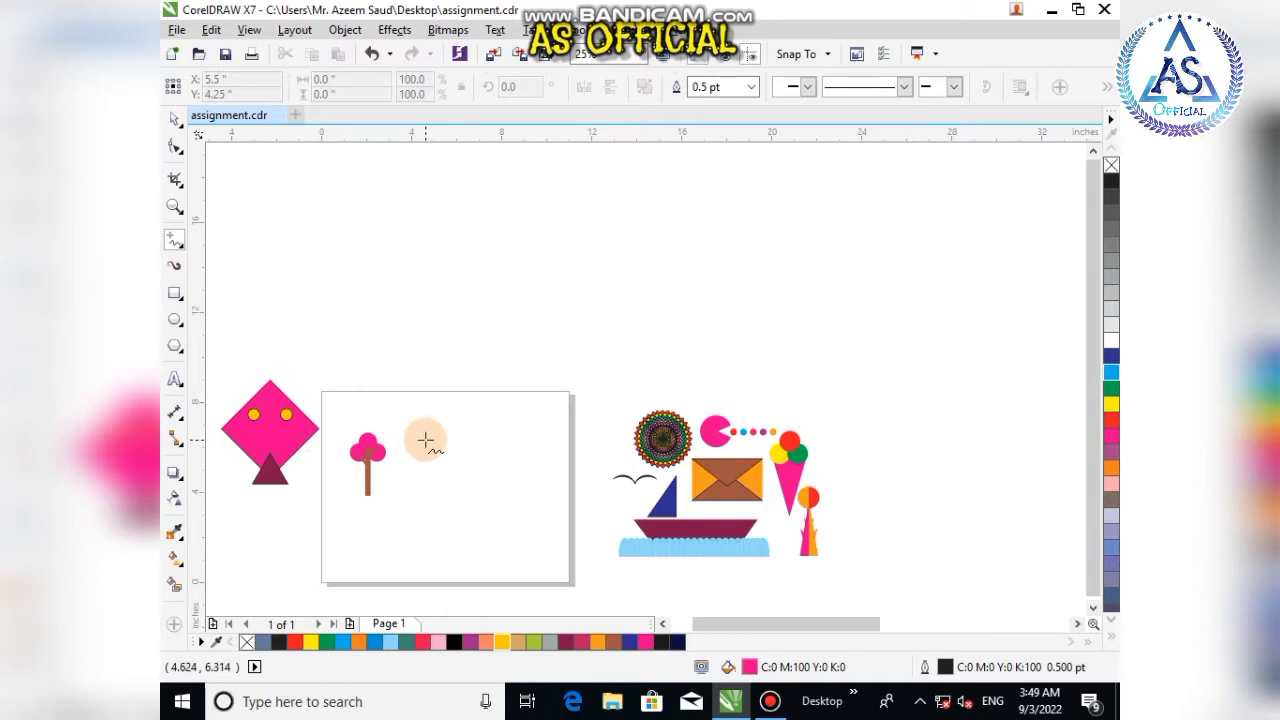
pyautogui.press('F6')
pyautogui.scroll(1, 418, 453)
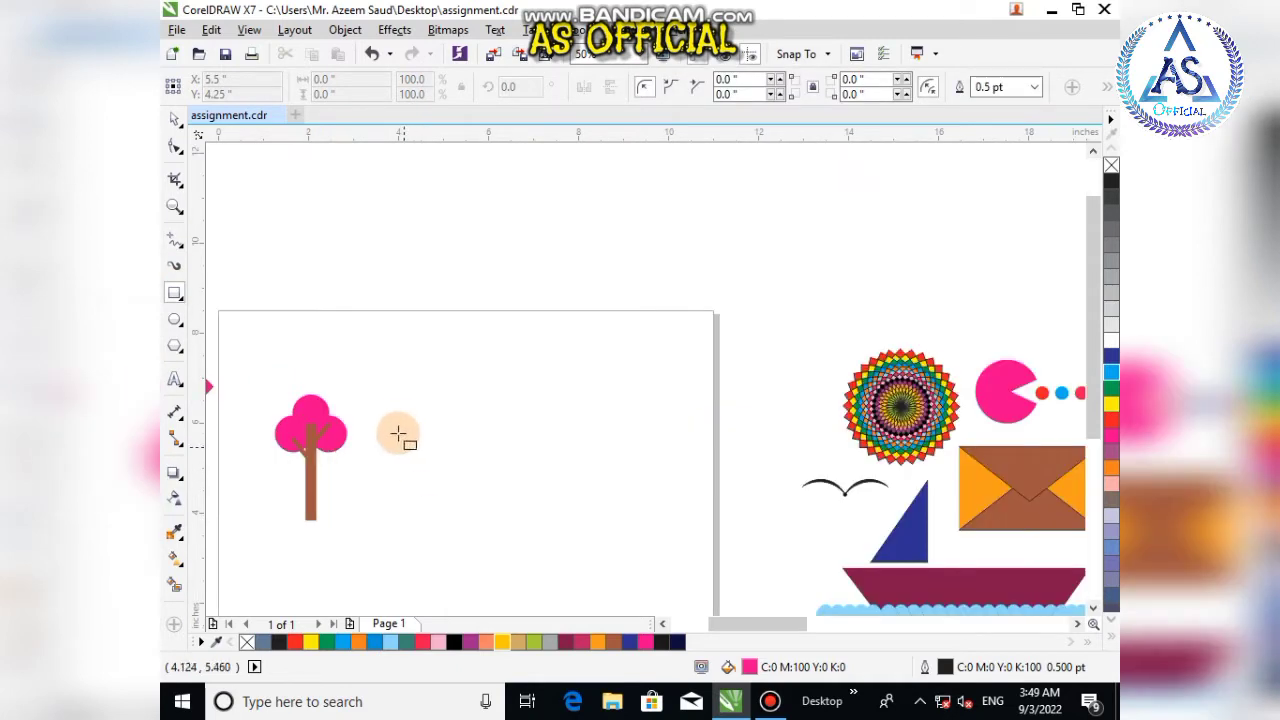
pyautogui.moveTo(393, 416); pyautogui.dragTo(413, 536)
pyautogui.click(174, 118)
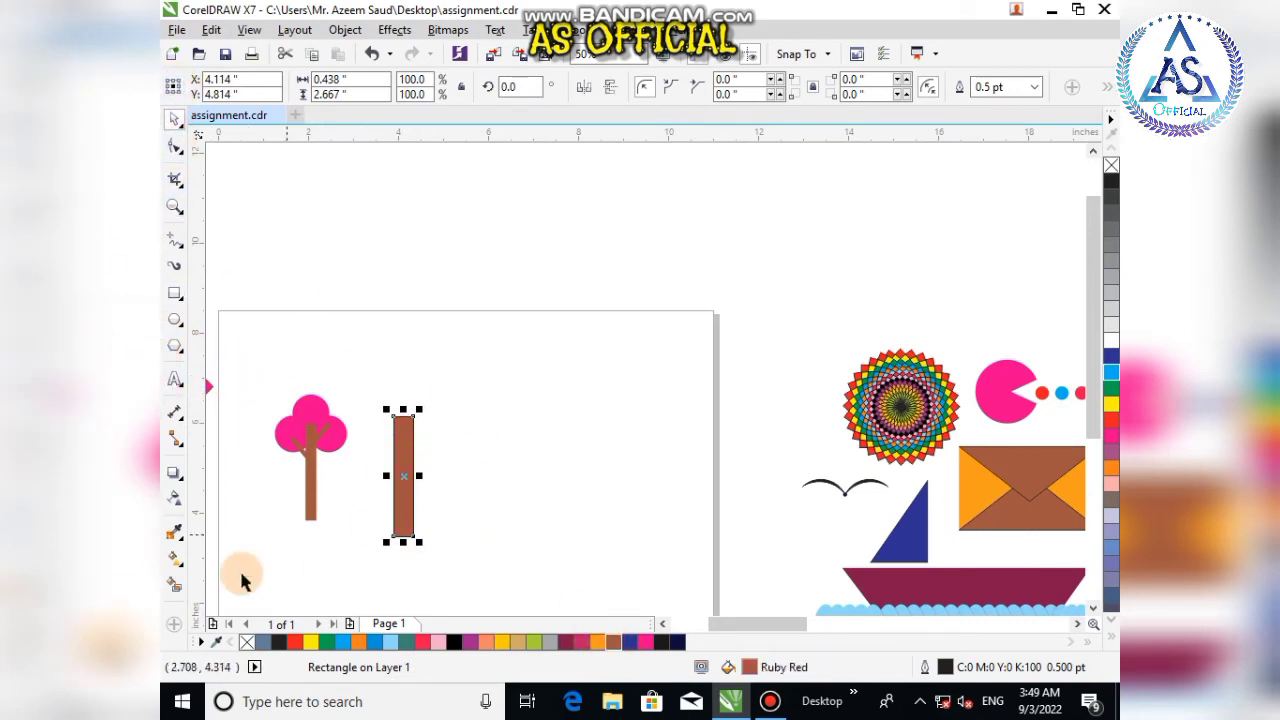
pyautogui.rightClick(246, 641)
# Step: Draw a small rectangle about 0.17 by 0.82 inches next to the tall one and fill it Ruby Red
pyautogui.scroll(1, 508, 428)
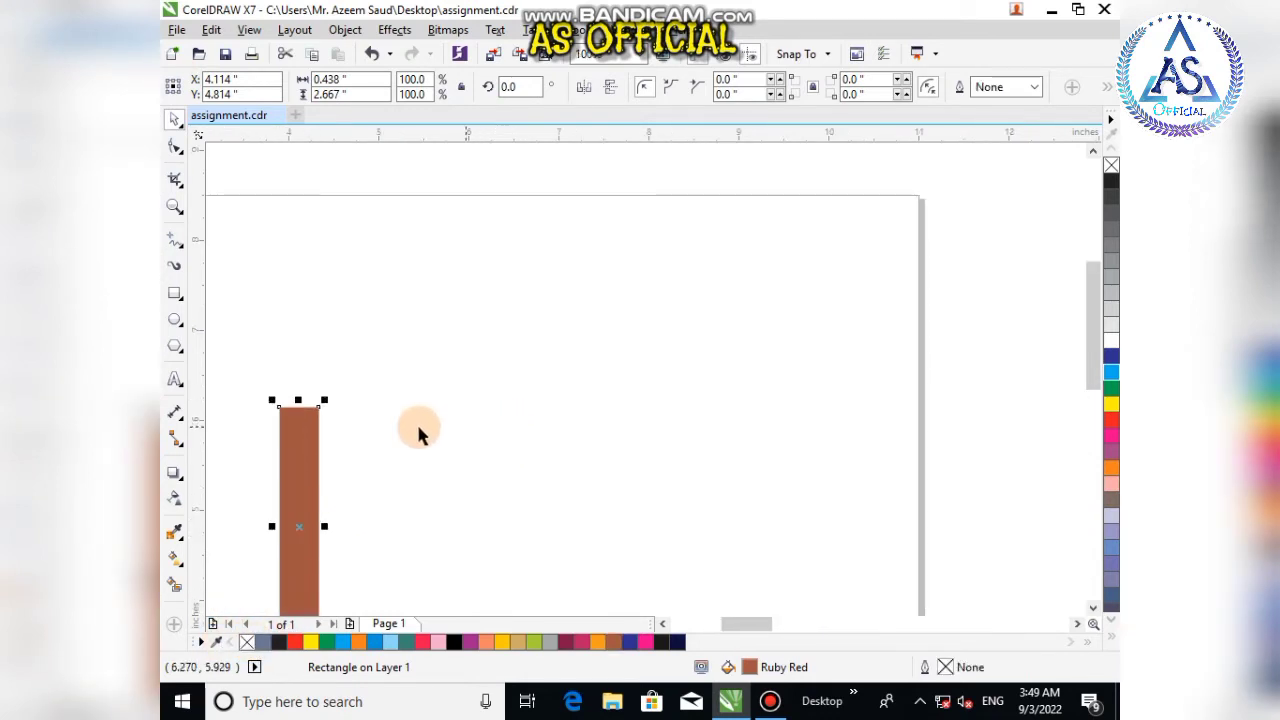
pyautogui.press('F6')
pyautogui.moveTo(348, 483); pyautogui.dragTo(334, 556)
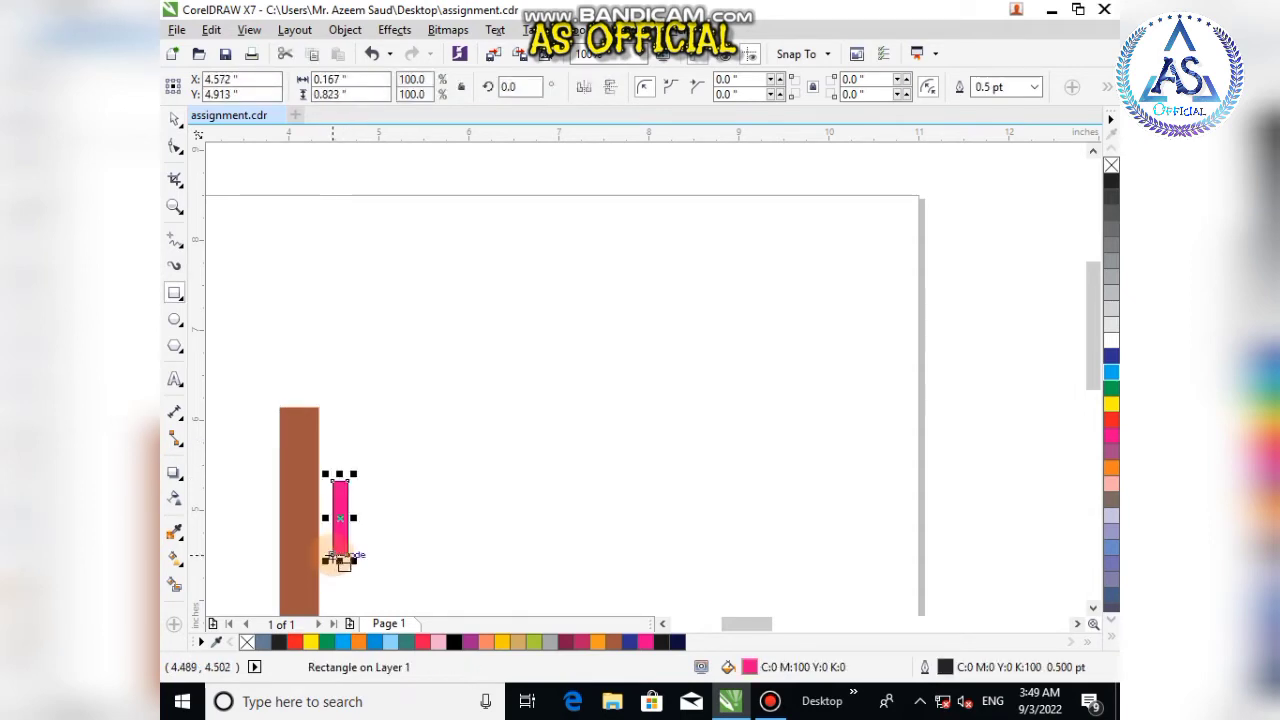
pyautogui.click(175, 124)
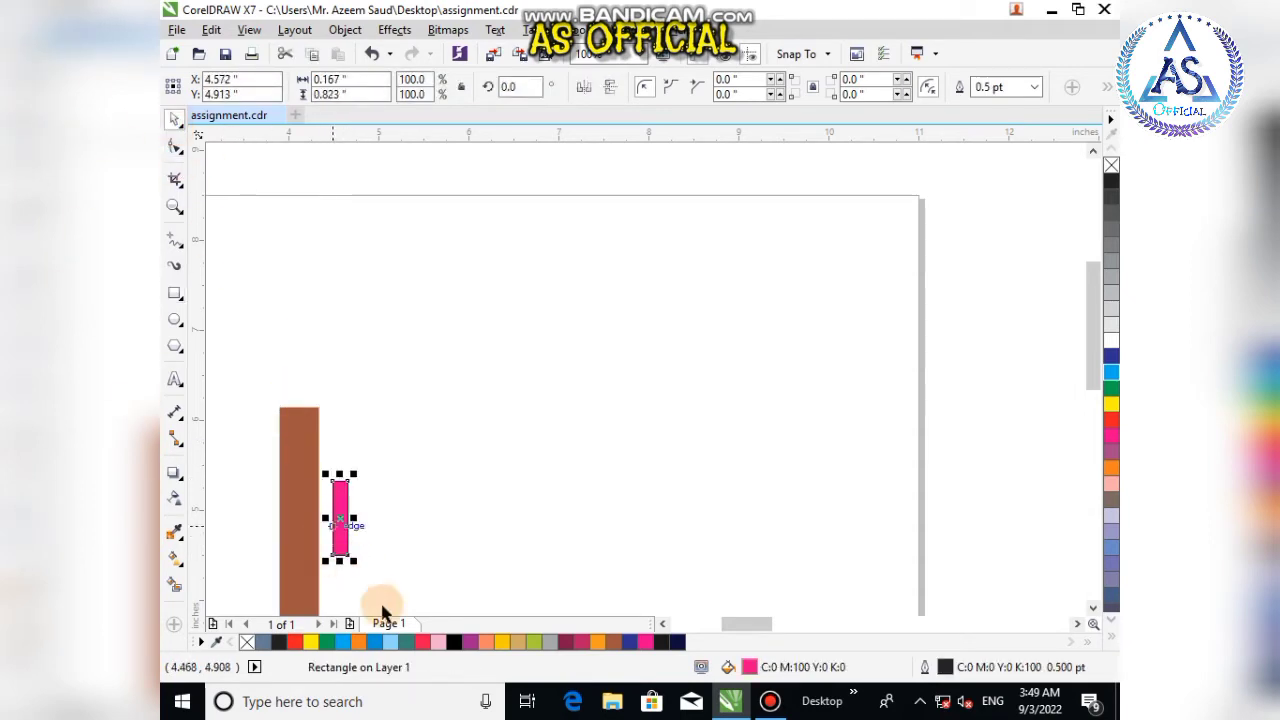
pyautogui.click(618, 641)
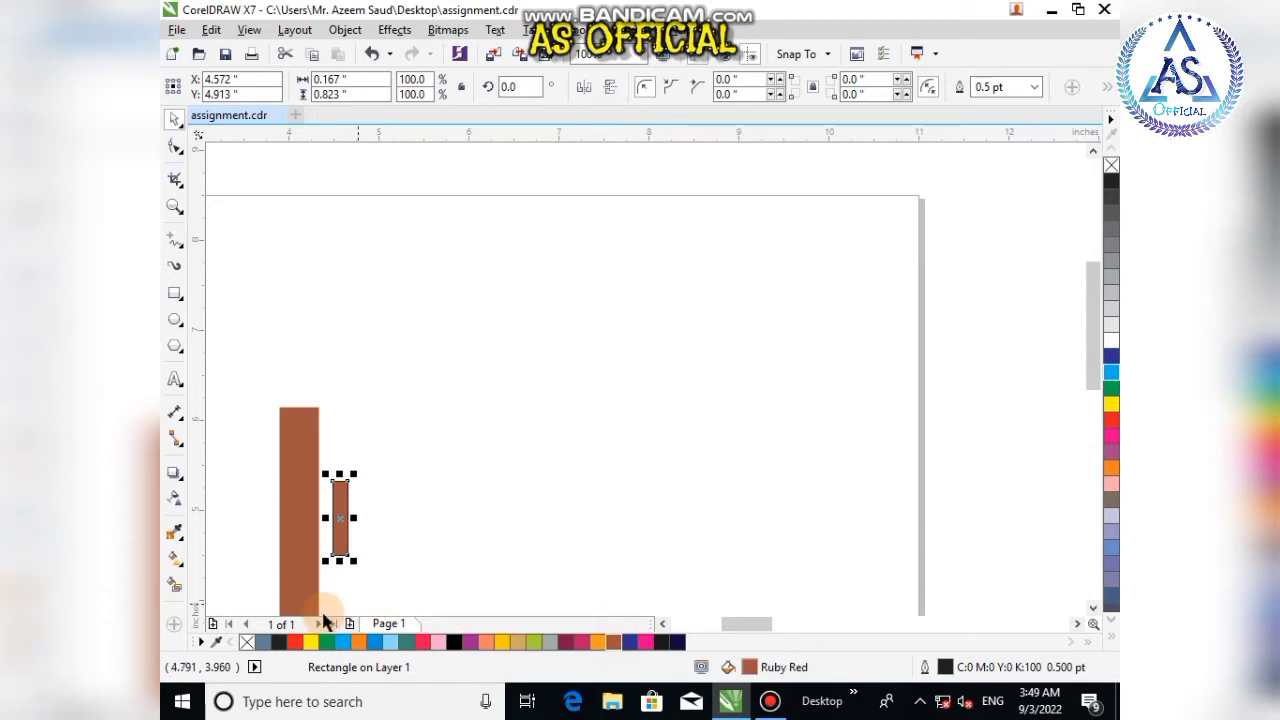
# Step: Remove the small rectangle's outline and rotate it into an angled branch on the trunk's right side
pyautogui.rightClick(248, 641)
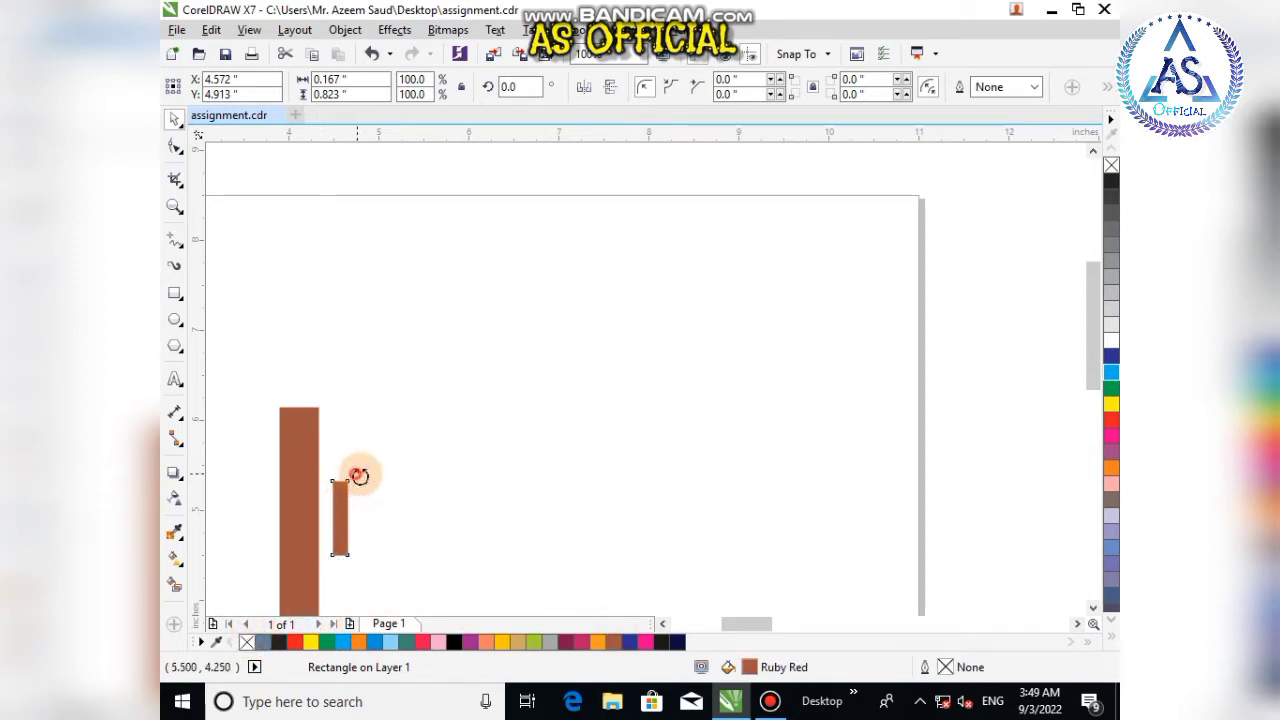
pyautogui.moveTo(359, 474); pyautogui.dragTo(218, 502)
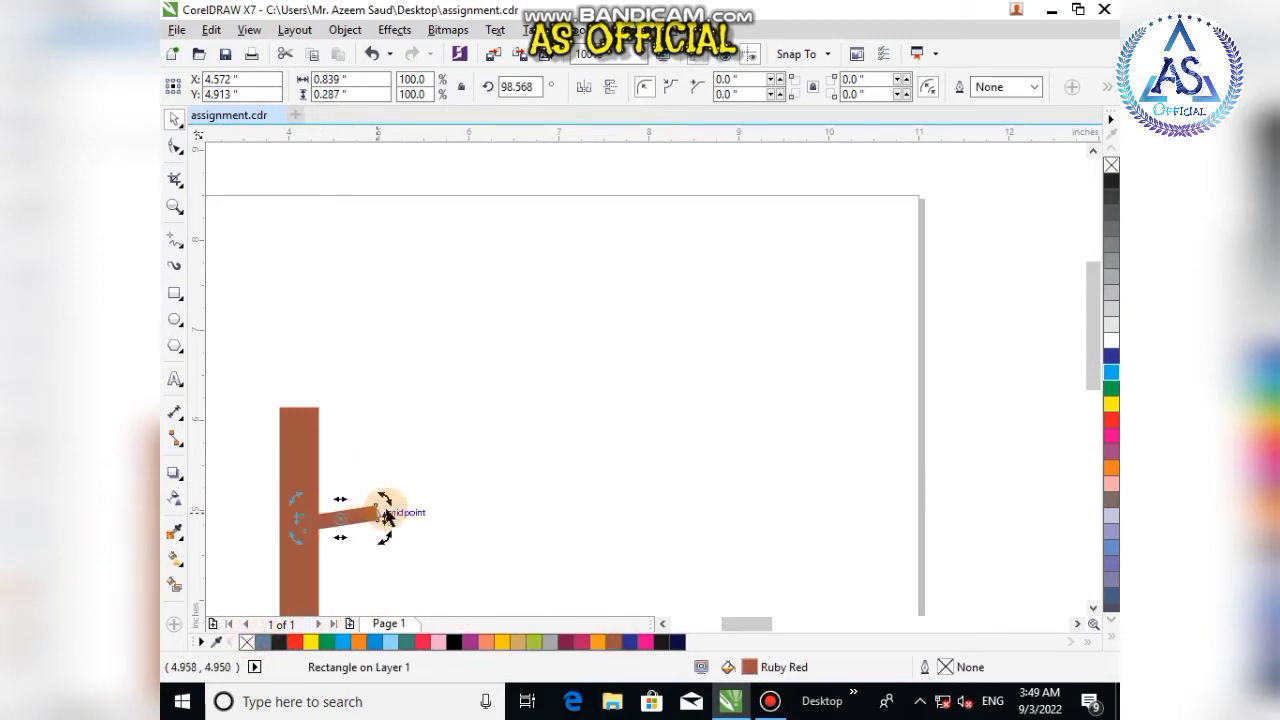
pyautogui.moveTo(386, 499); pyautogui.dragTo(358, 479)
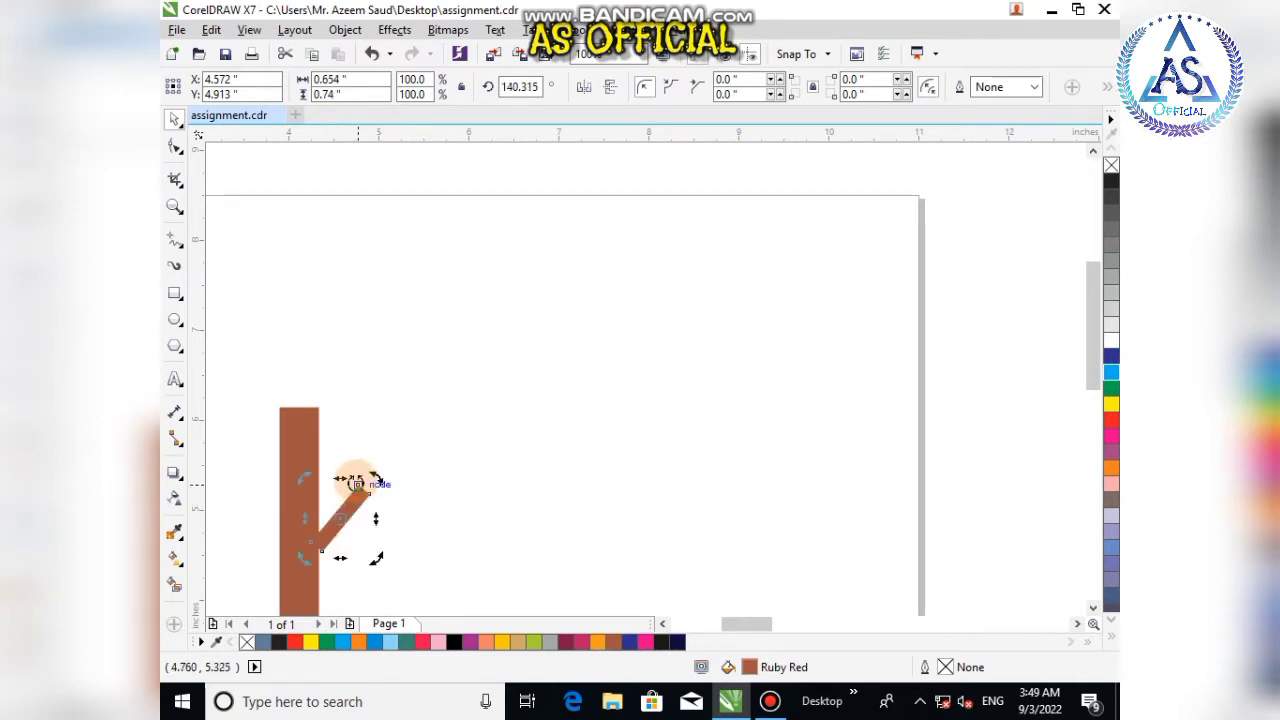
pyautogui.moveTo(330, 540); pyautogui.dragTo(322, 565)
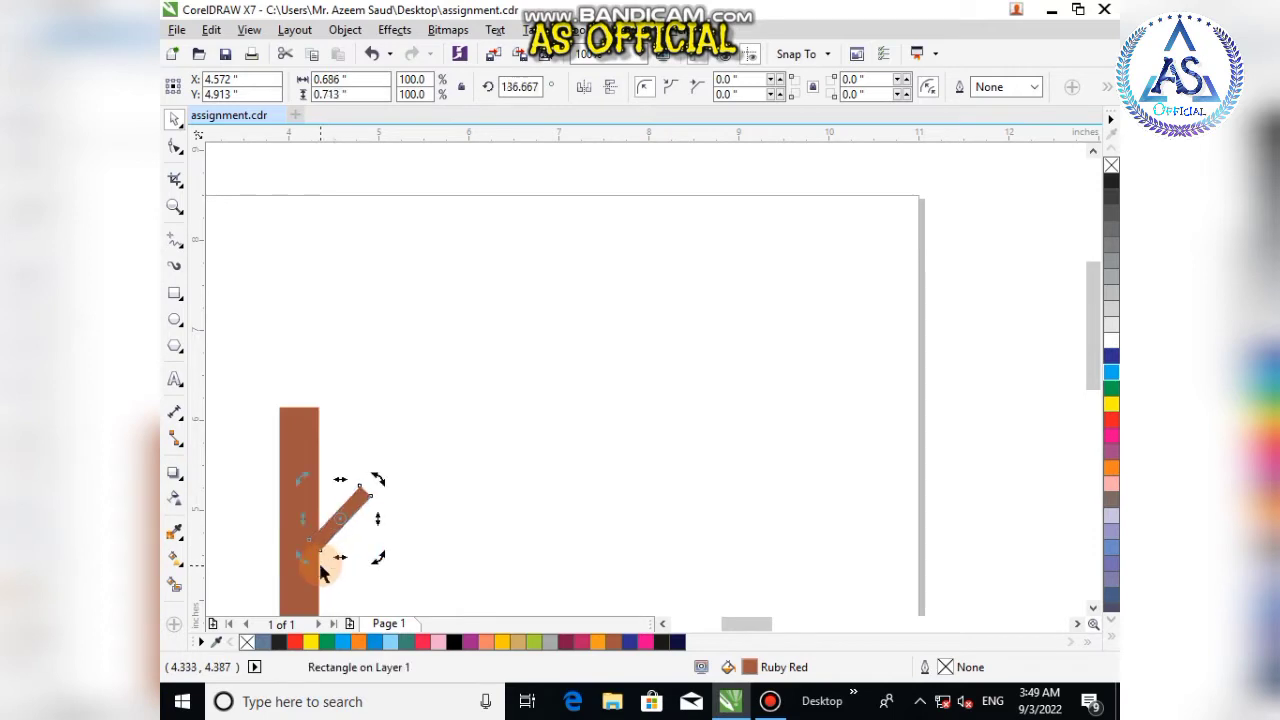
pyautogui.click(441, 522)
# Step: Reposition the branch higher up on the trunk's right side
pyautogui.moveTo(352, 518); pyautogui.dragTo(247, 455)
pyautogui.click(435, 503)
pyautogui.hotkey('ctrl', 'z')
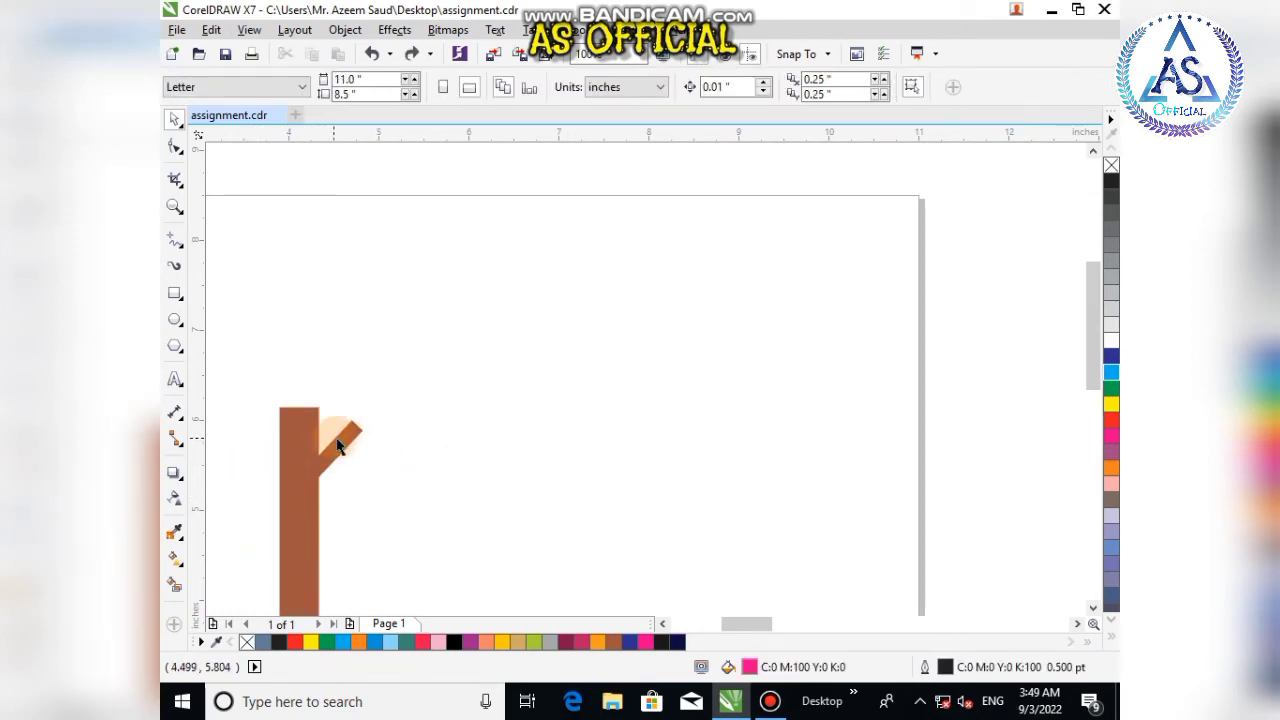
# Step: Duplicate the branch, mirror the copy horizontally, and attach it to the trunk's left side
pyautogui.click(337, 437)
pyautogui.moveTo(340, 443); pyautogui.dragTo(259, 451)
pyautogui.rightClick(259, 451)
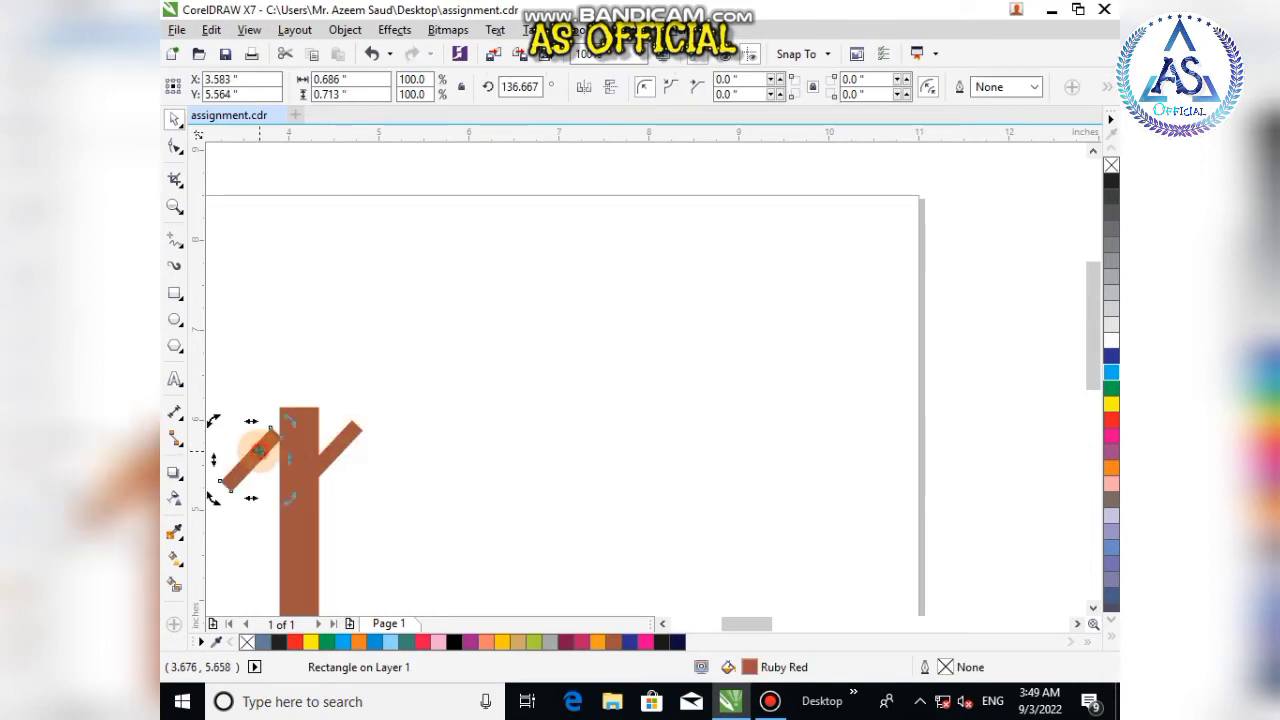
pyautogui.click(585, 92)
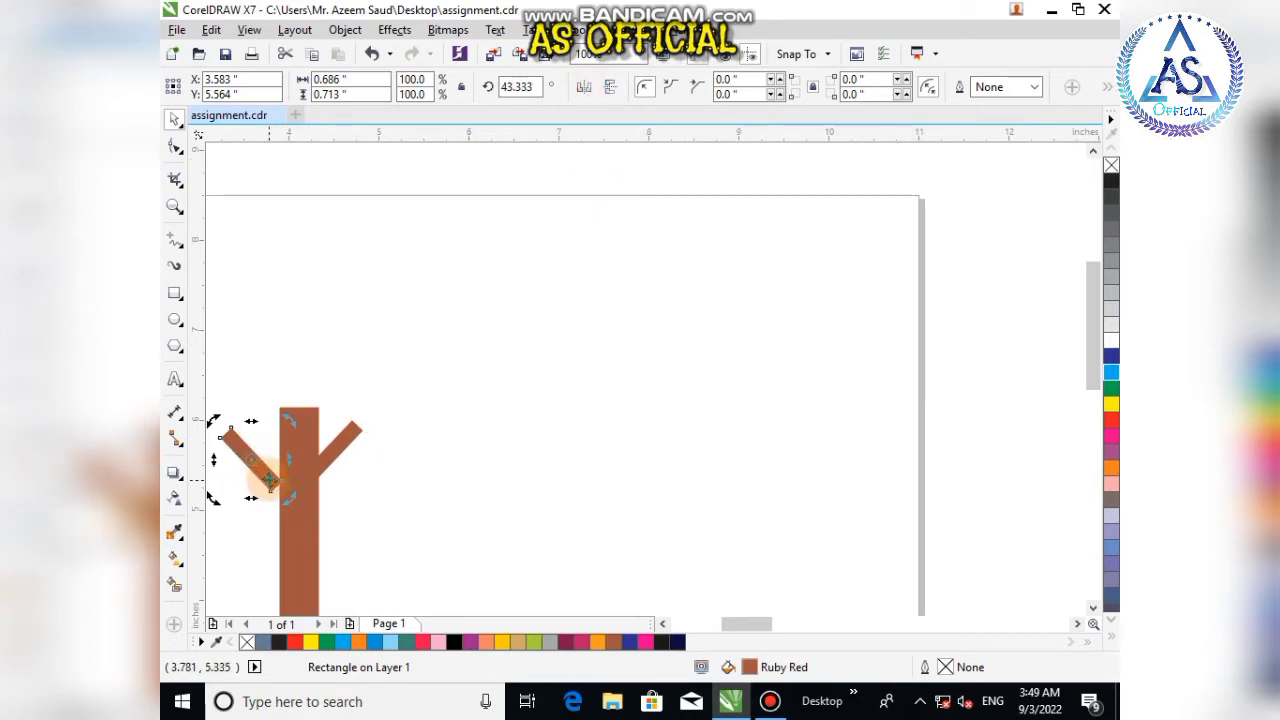
pyautogui.moveTo(270, 480); pyautogui.dragTo(284, 497)
pyautogui.click(417, 500)
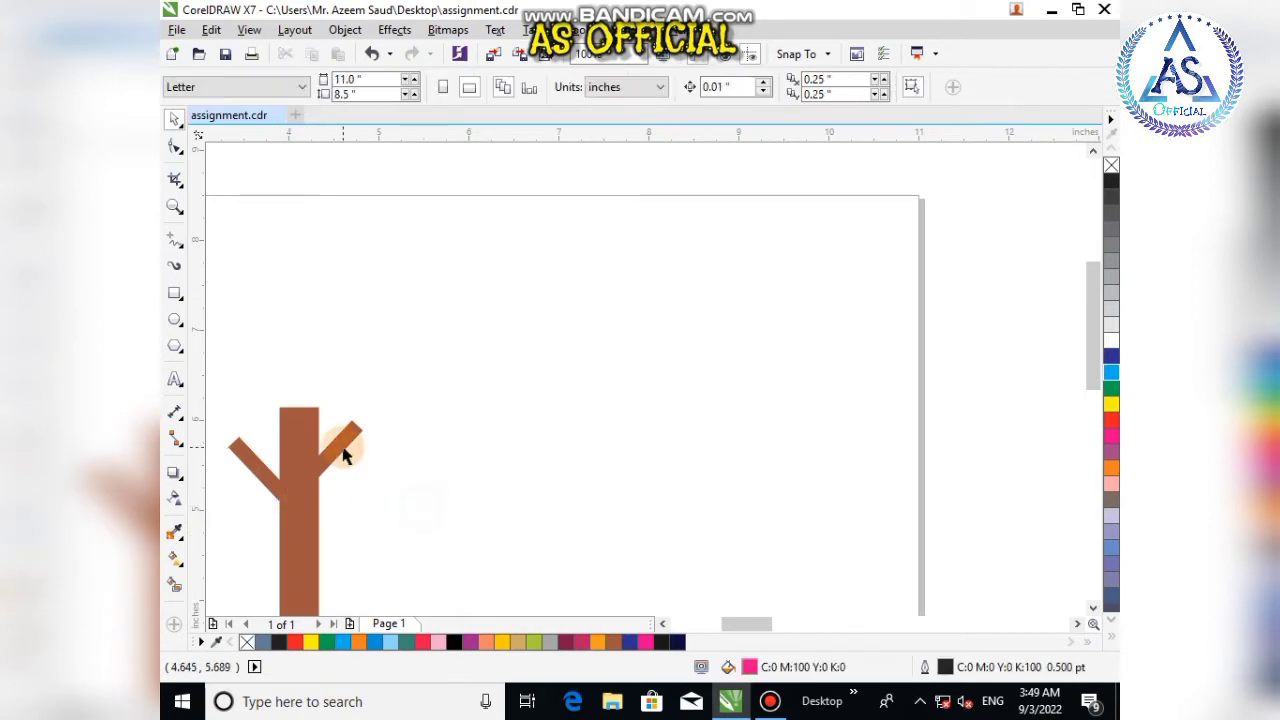
# Step: Draw an outline-free circle about 1.29 inches wide and place it at the top of the trunk
pyautogui.scroll(-2, 343, 455)
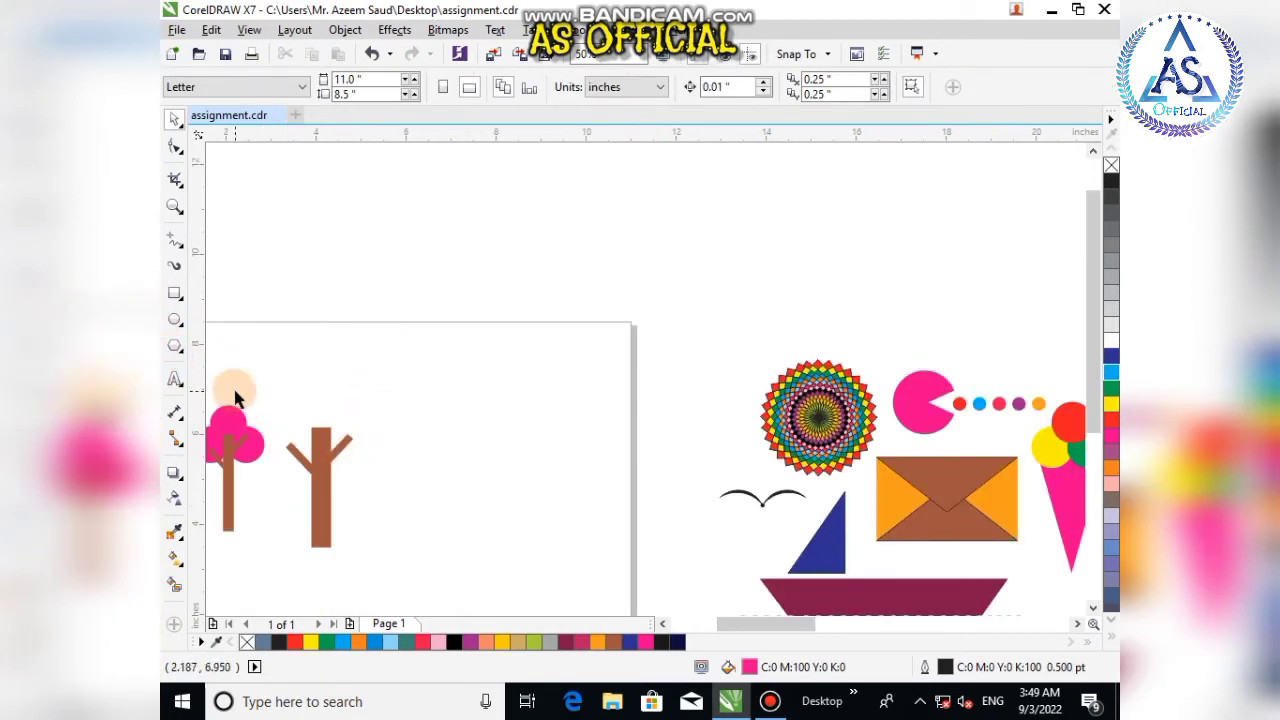
pyautogui.click(175, 321)
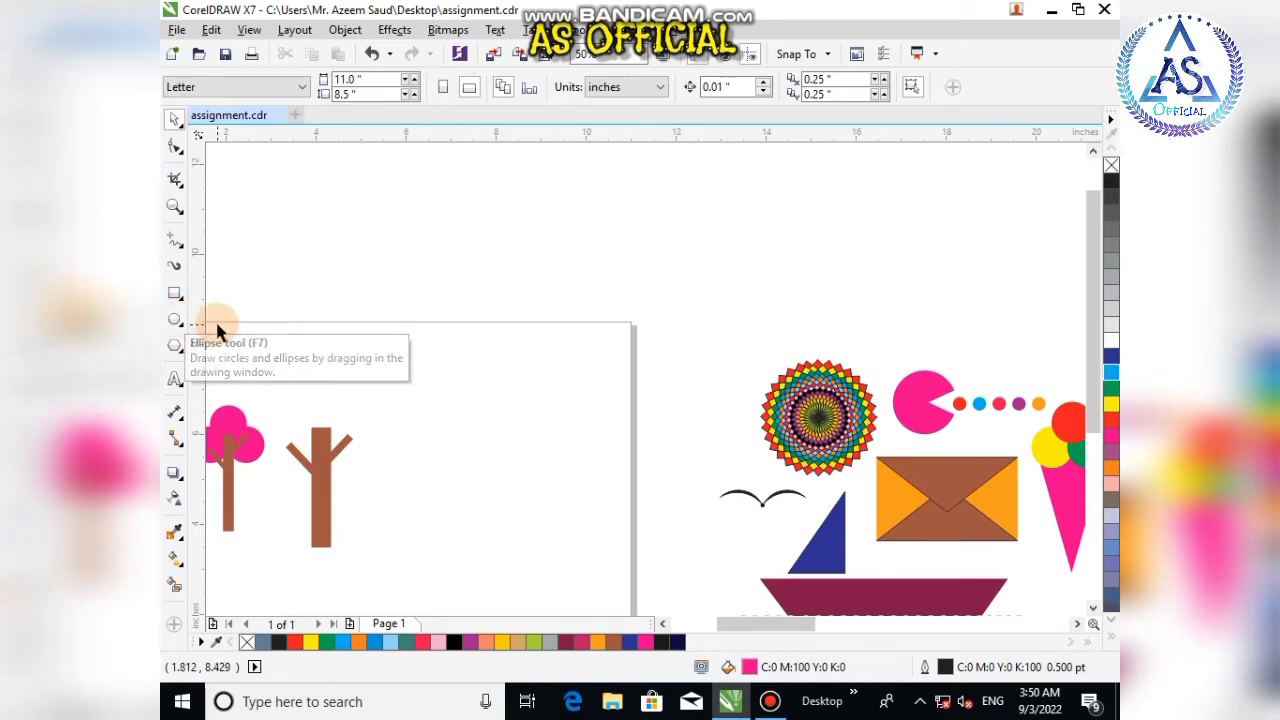
pyautogui.moveTo(321, 395); pyautogui.dragTo(392, 465)
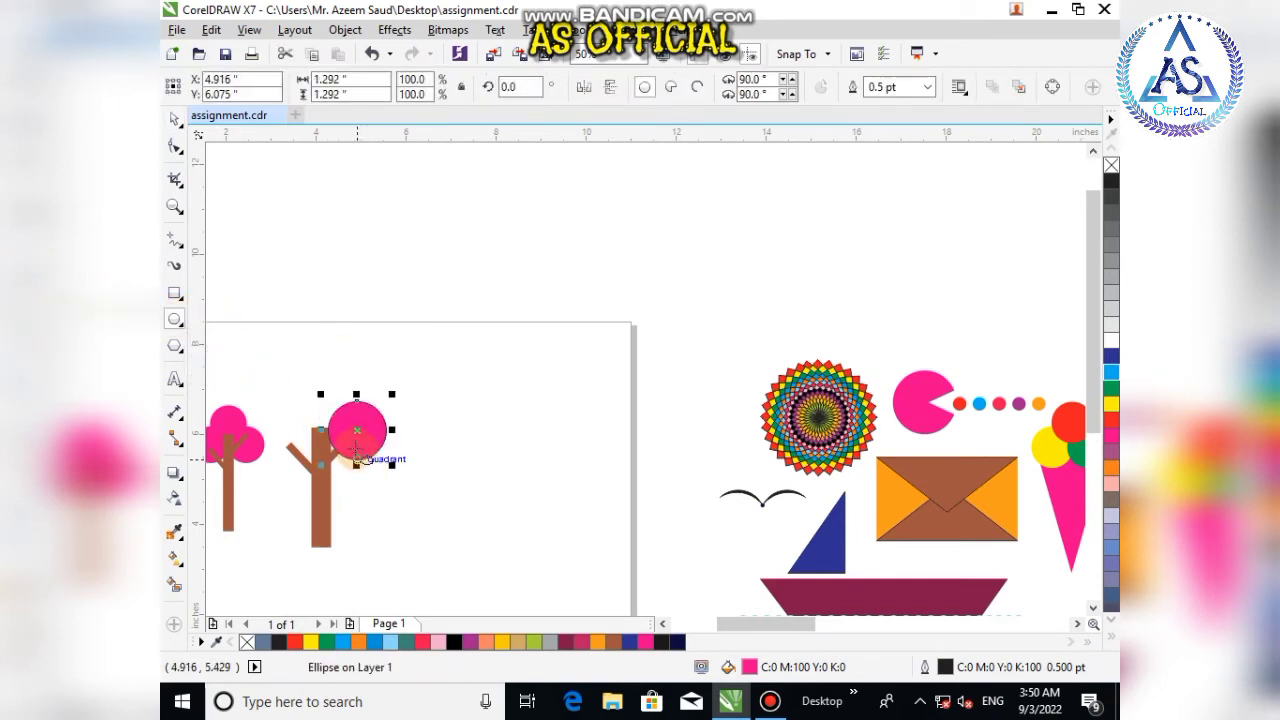
pyautogui.click(174, 118)
pyautogui.rightClick(248, 645)
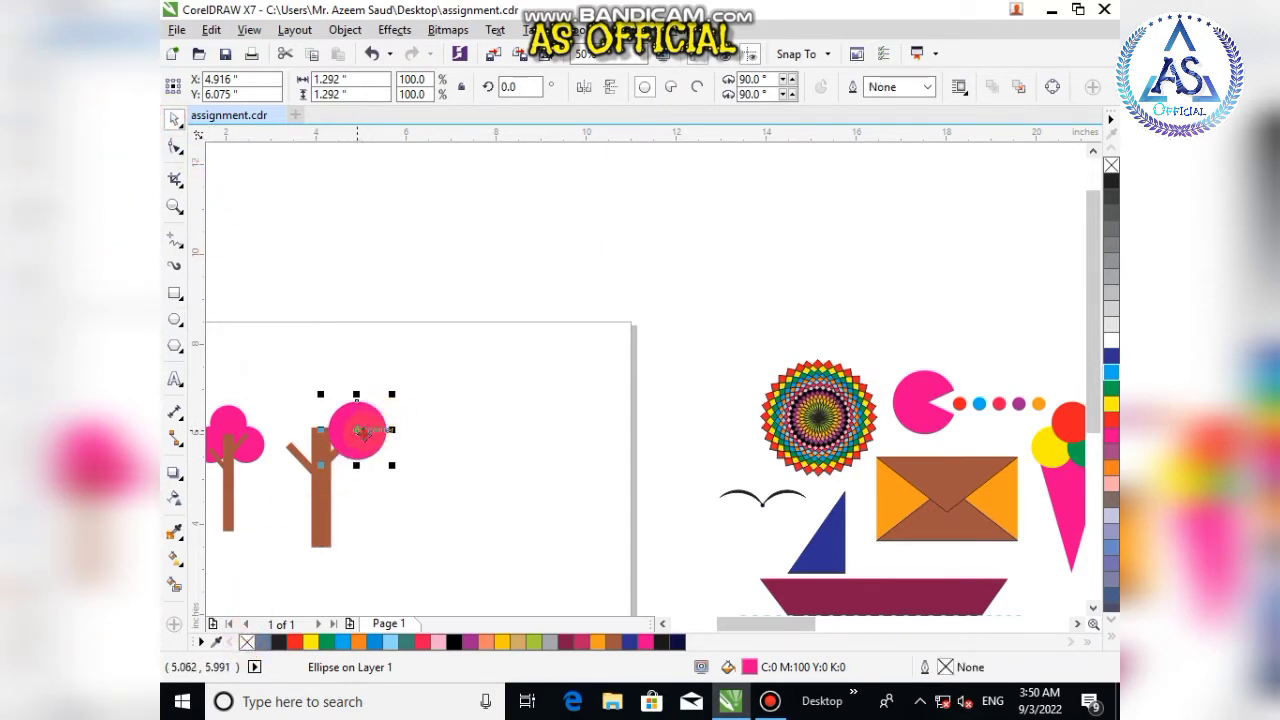
pyautogui.moveTo(363, 432); pyautogui.dragTo(318, 412)
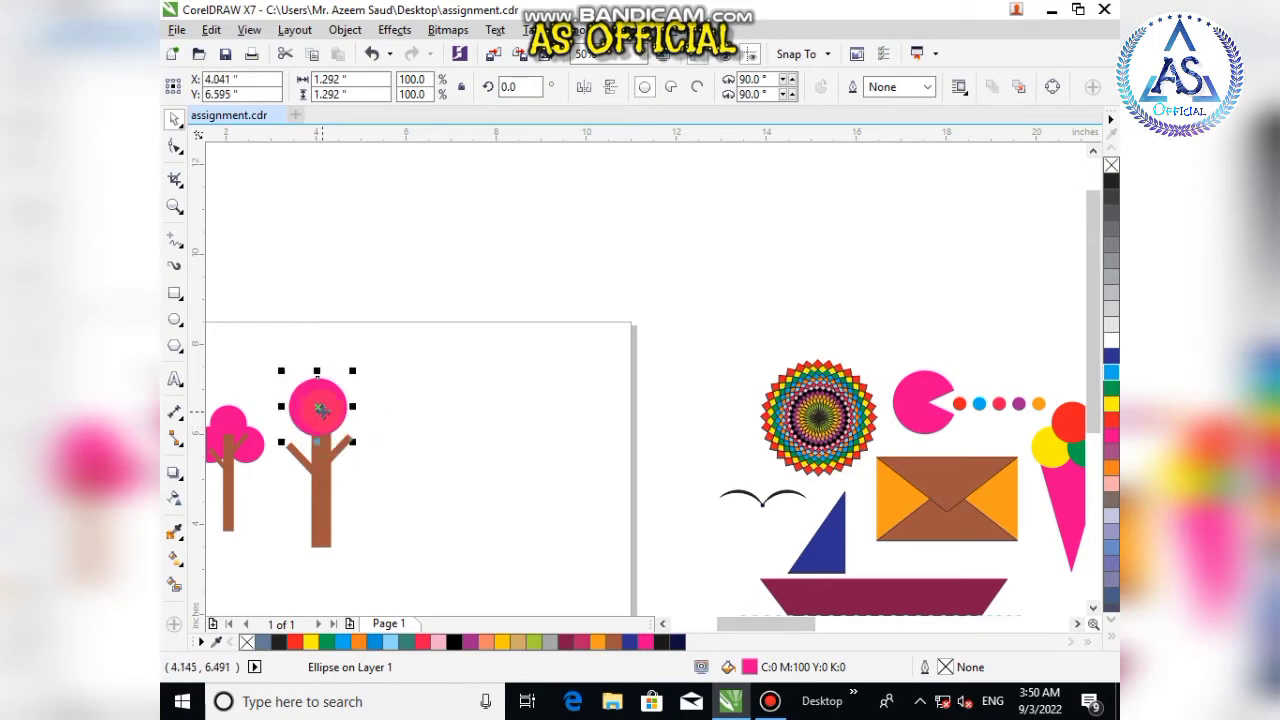
# Step: Duplicate the circle twice to form a three-circle crown and group the circles together
pyautogui.moveTo(323, 414); pyautogui.dragTo(291, 442)
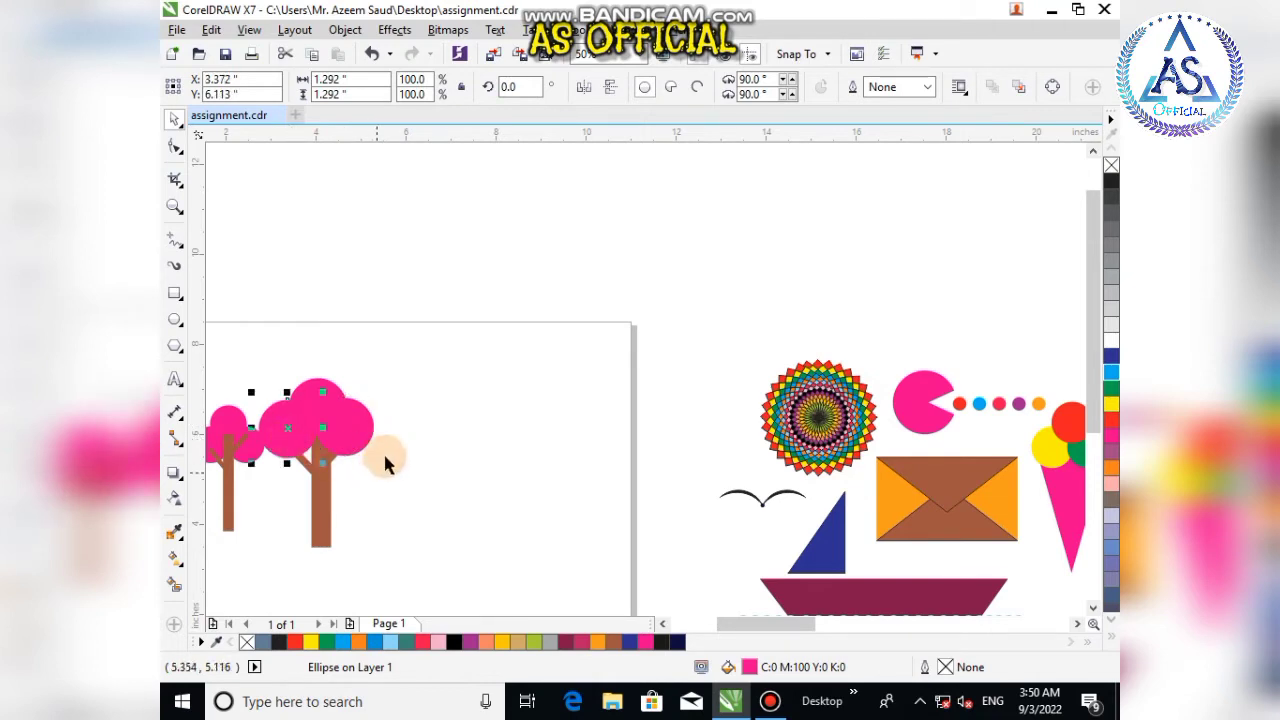
pyautogui.keyDown('shift'); pyautogui.click(347, 432); pyautogui.keyUp('shift')
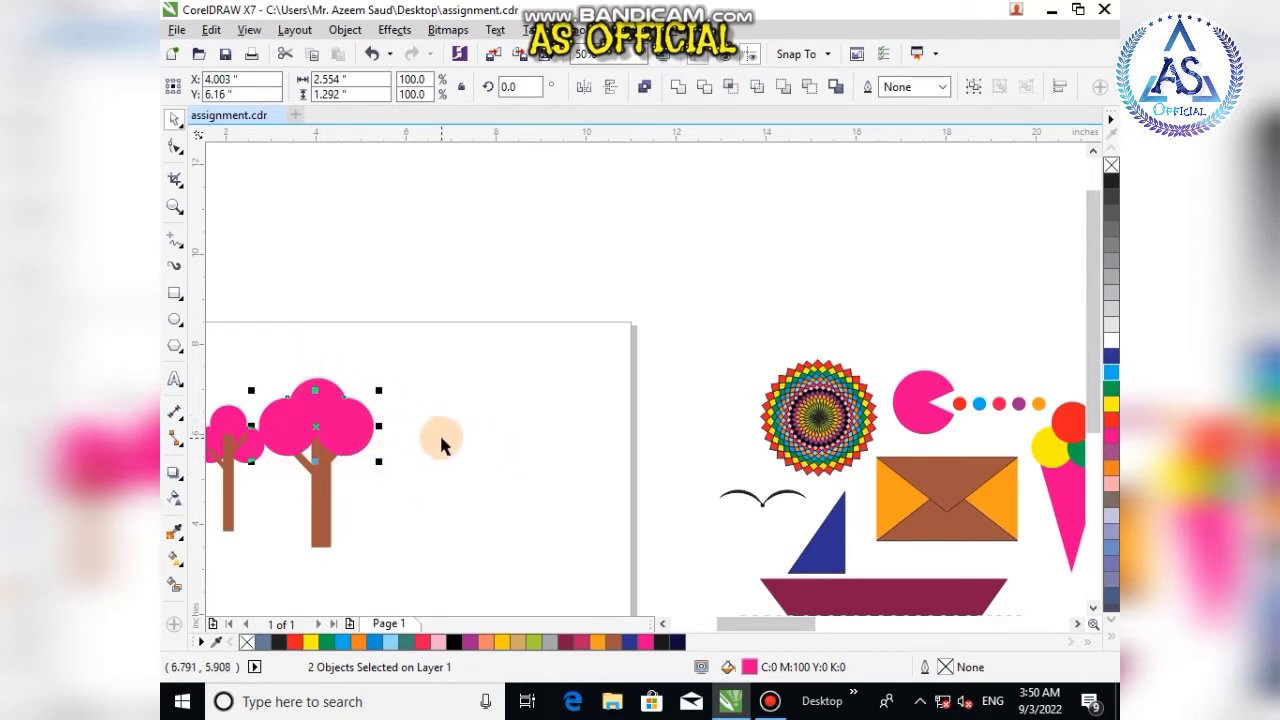
pyautogui.hotkey('ctrl', 'g')
pyautogui.click(470, 500)
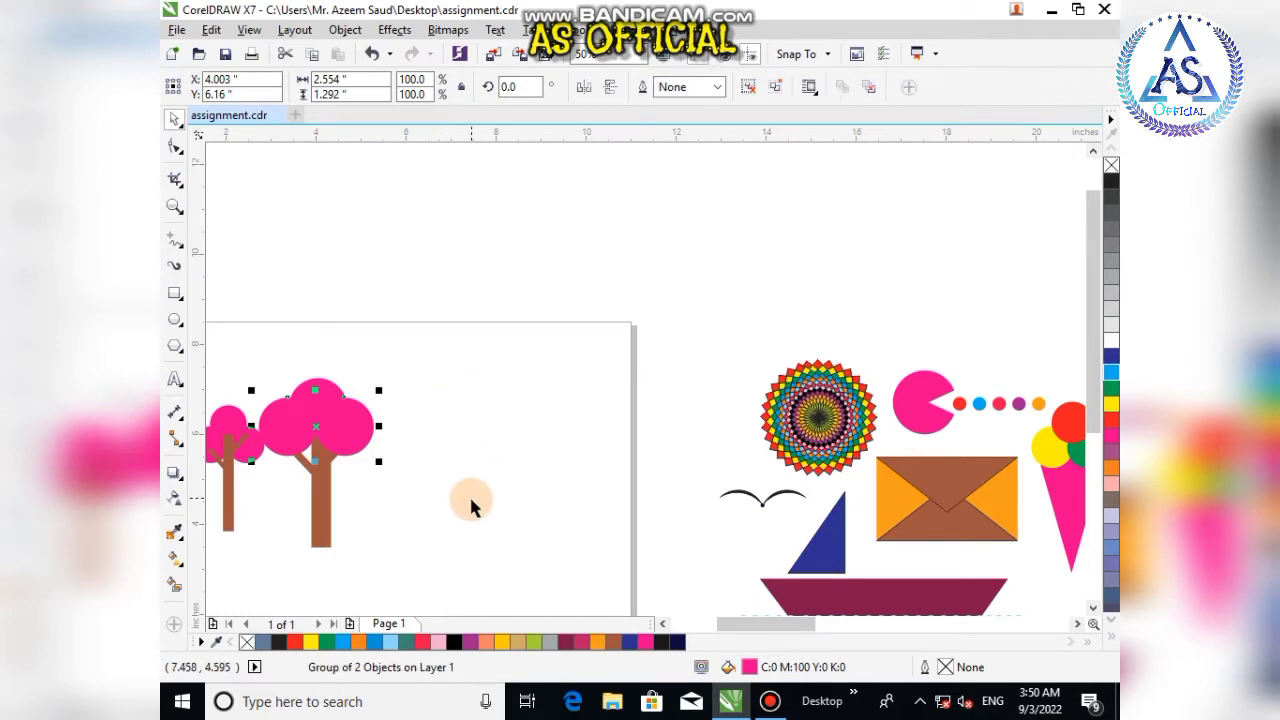
pyautogui.click(320, 395)
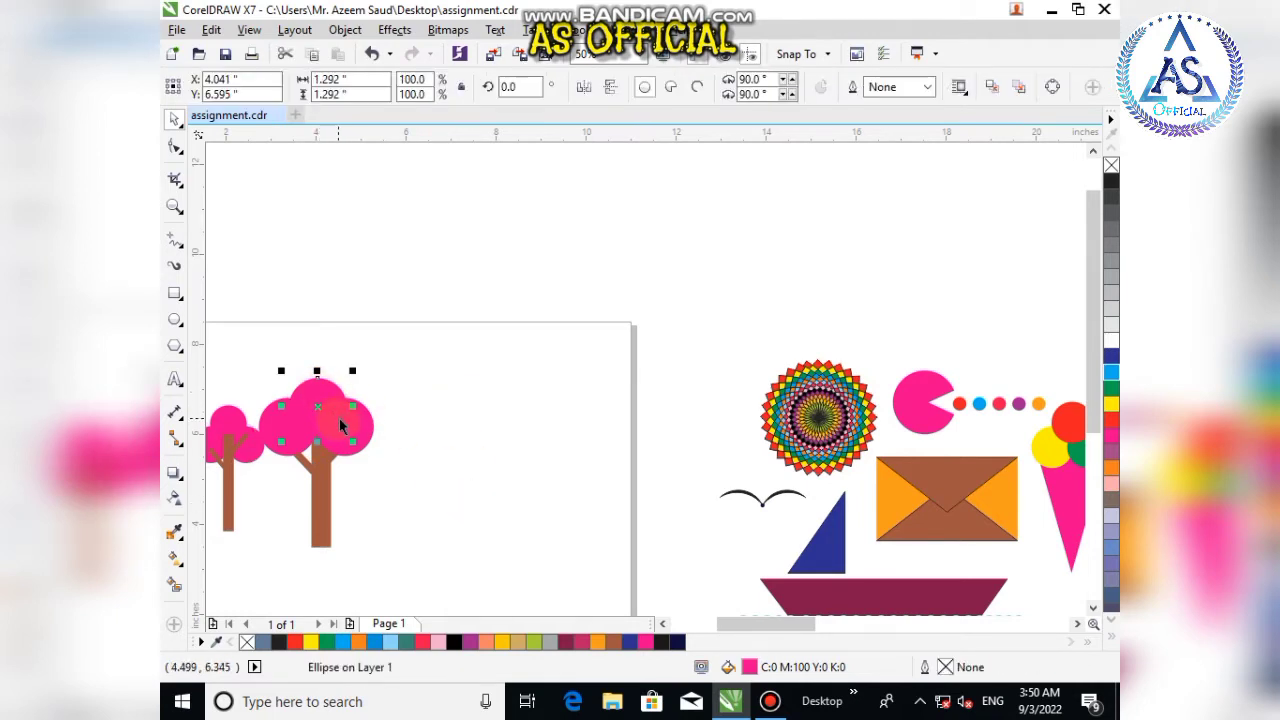
pyautogui.moveTo(340, 432)
pyautogui.mouseDown()
pyautogui.moveTo(347, 460)
pyautogui.moveTo(347, 442)
pyautogui.mouseUp()
pyautogui.keyDown('shift'); pyautogui.click(347, 442); pyautogui.keyUp('shift')
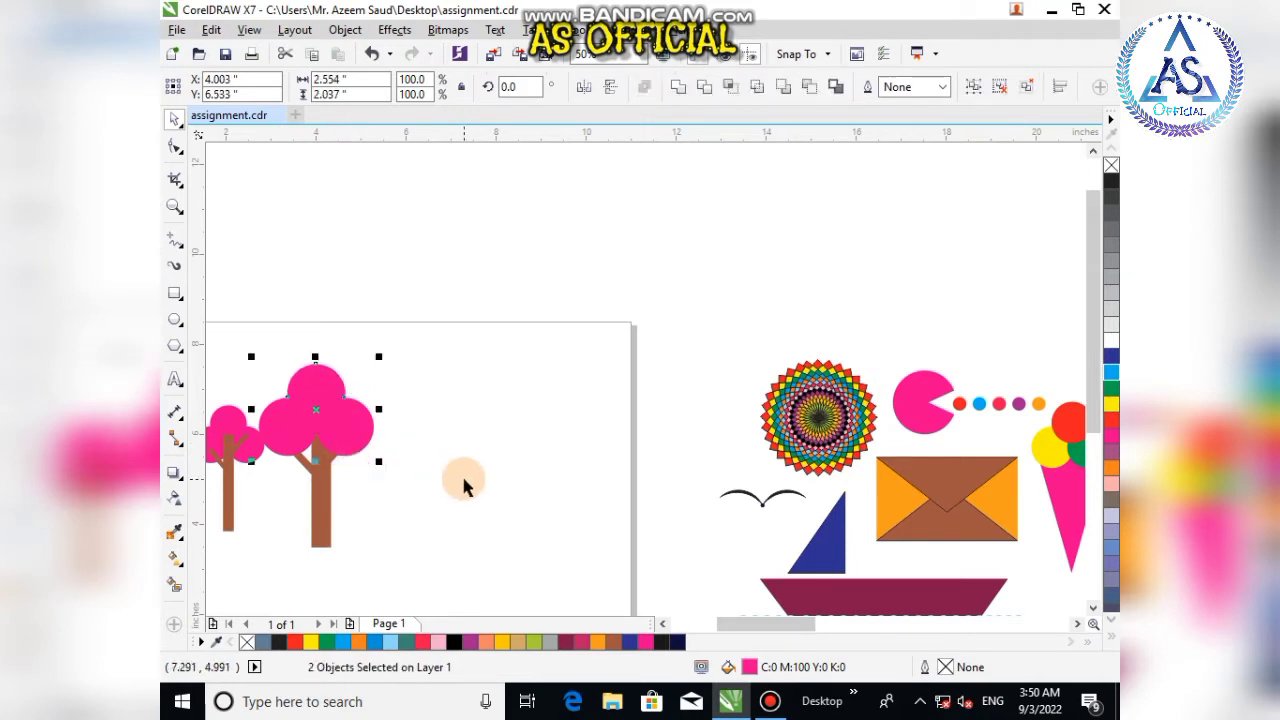
pyautogui.hotkey('ctrl', 'g')
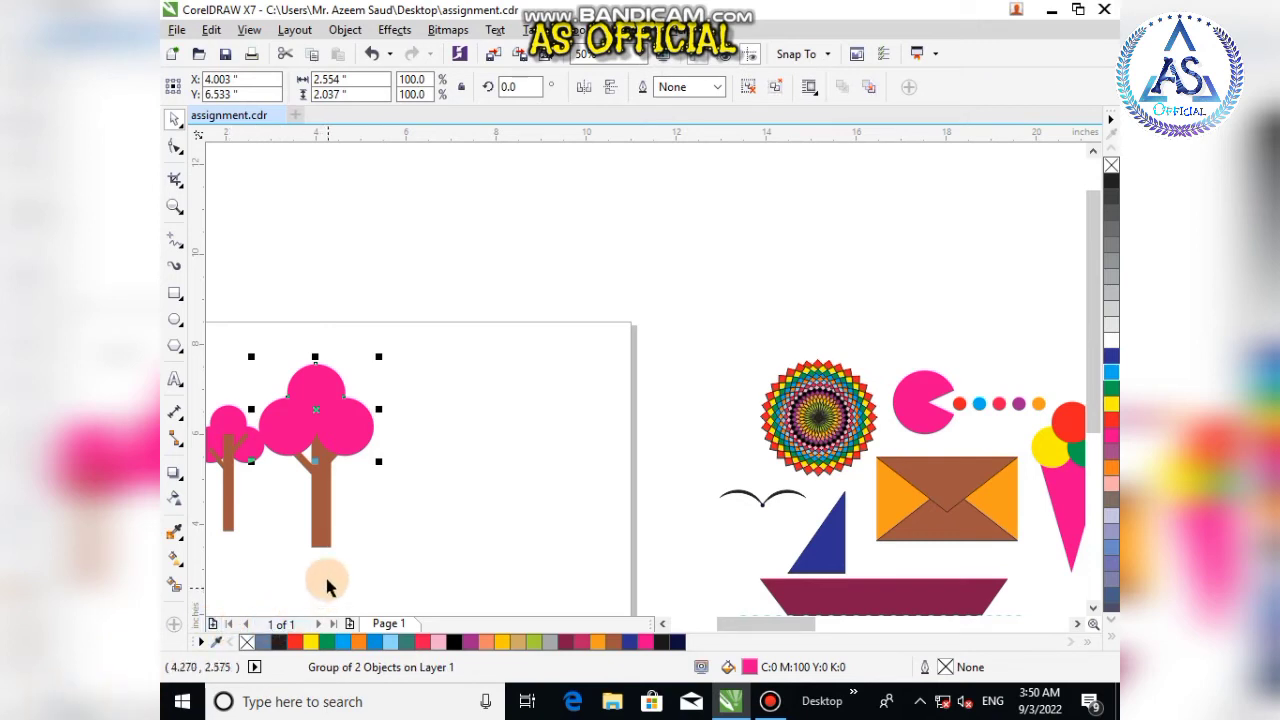
# Step: Center-align the circle crown over the trunk
pyautogui.keyDown('shift'); pyautogui.click(325, 535); pyautogui.keyUp('shift')
pyautogui.press('c')
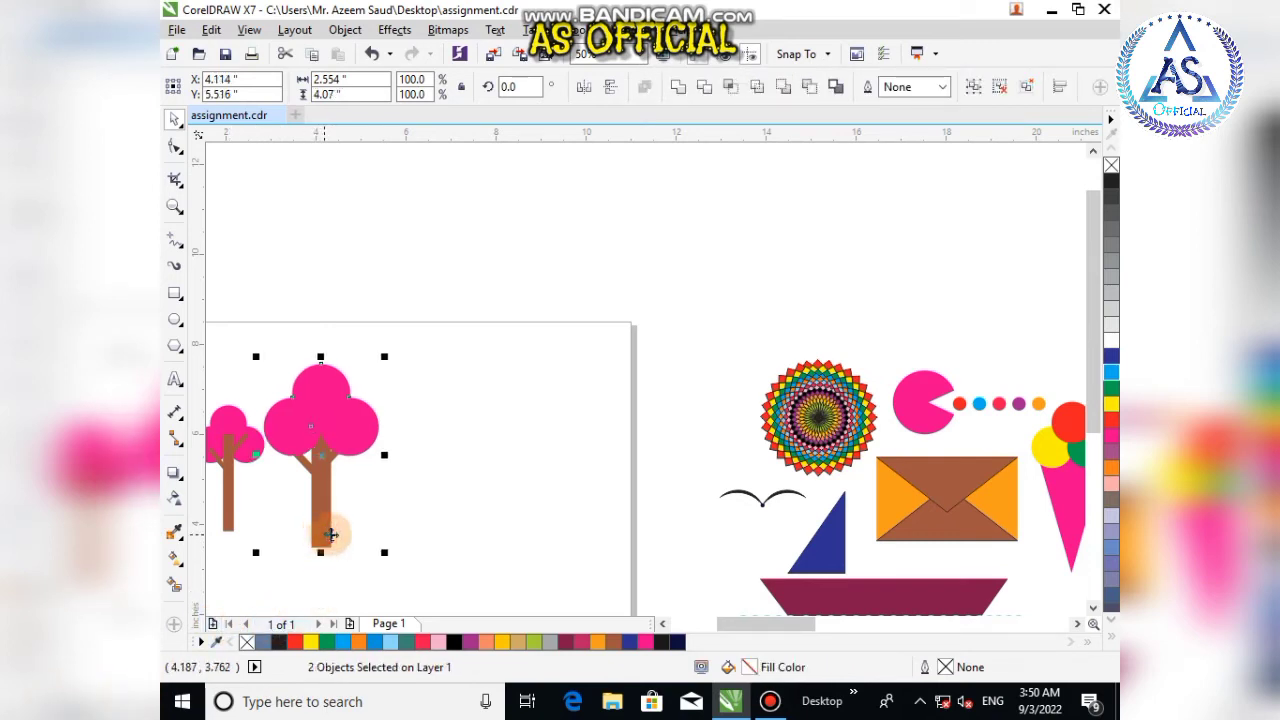
pyautogui.click(435, 525)
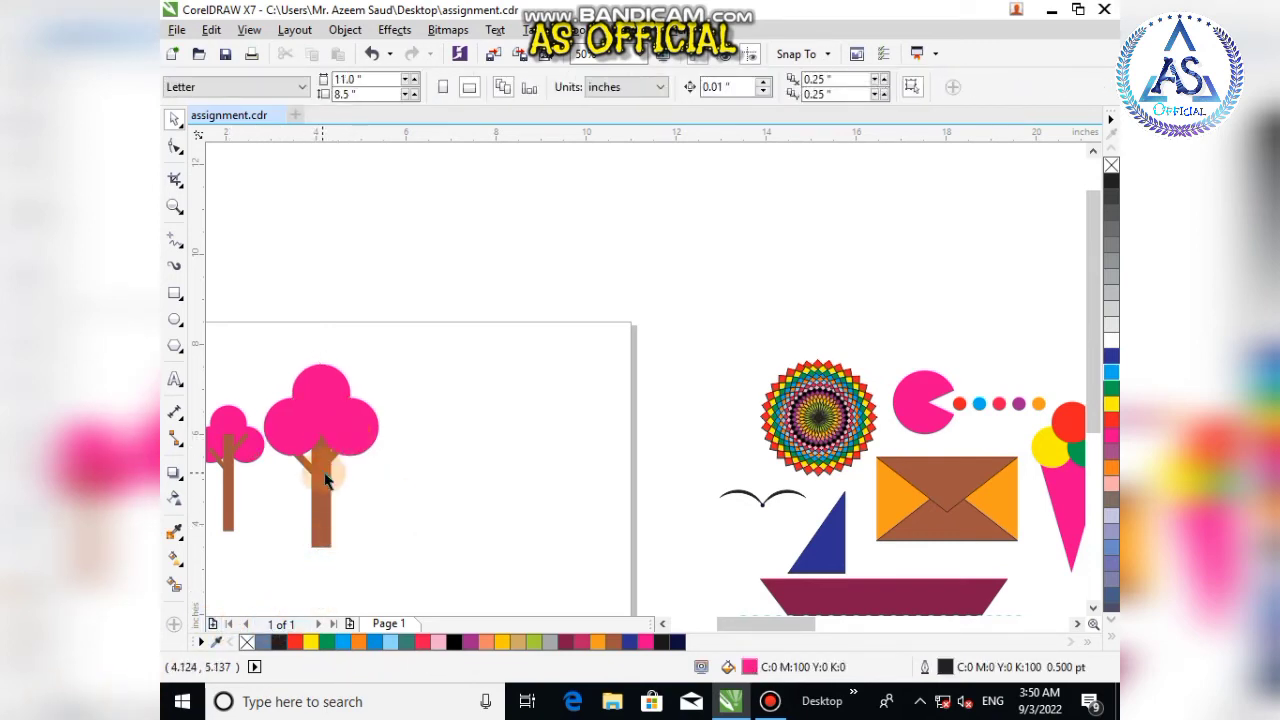
pyautogui.click(330, 418)
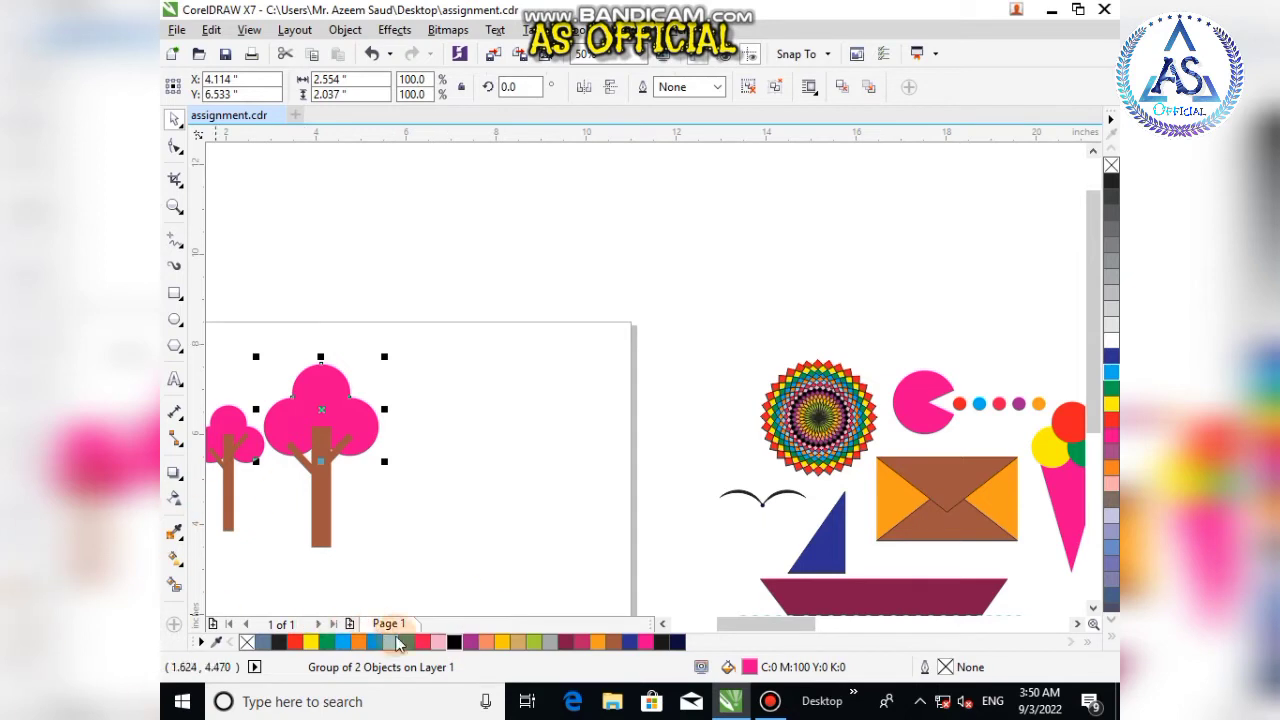
# Step: Draw a ground rectangle about 4.04 by 0.43 inches under both trees and fill it Ruby Red
pyautogui.click(174, 295)
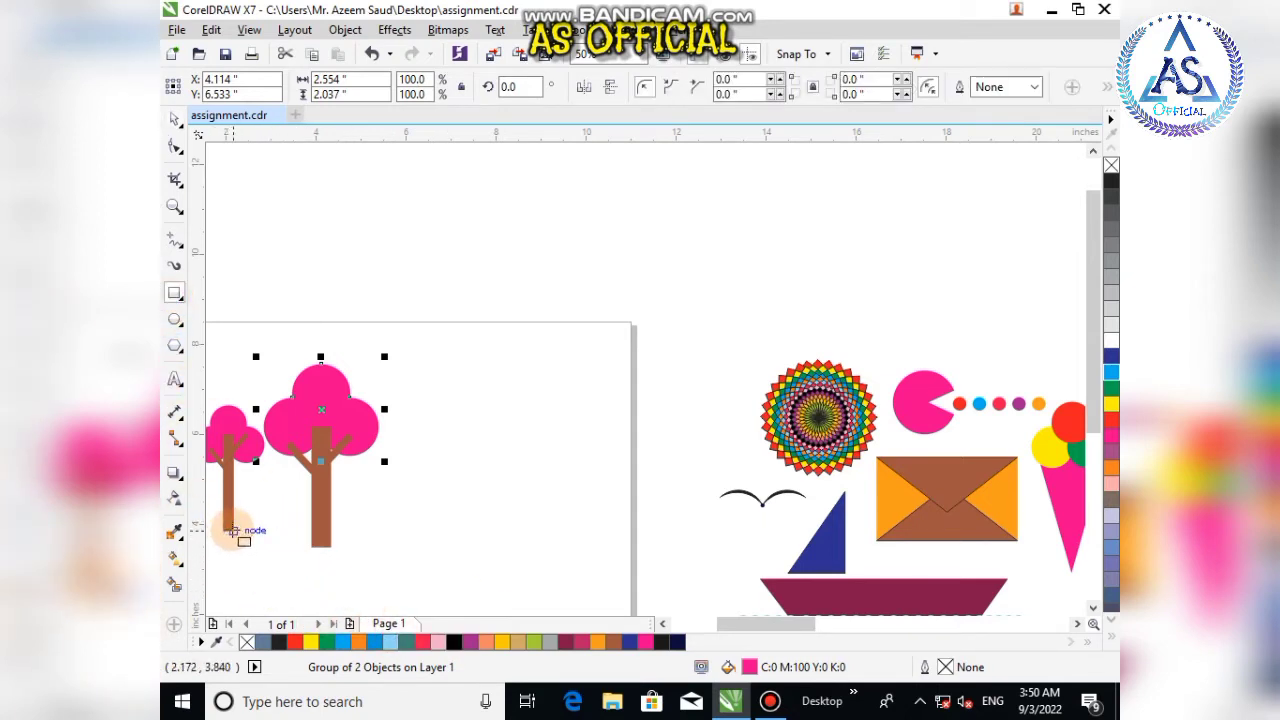
pyautogui.moveTo(233, 531); pyautogui.dragTo(415, 549)
pyautogui.click(174, 146)
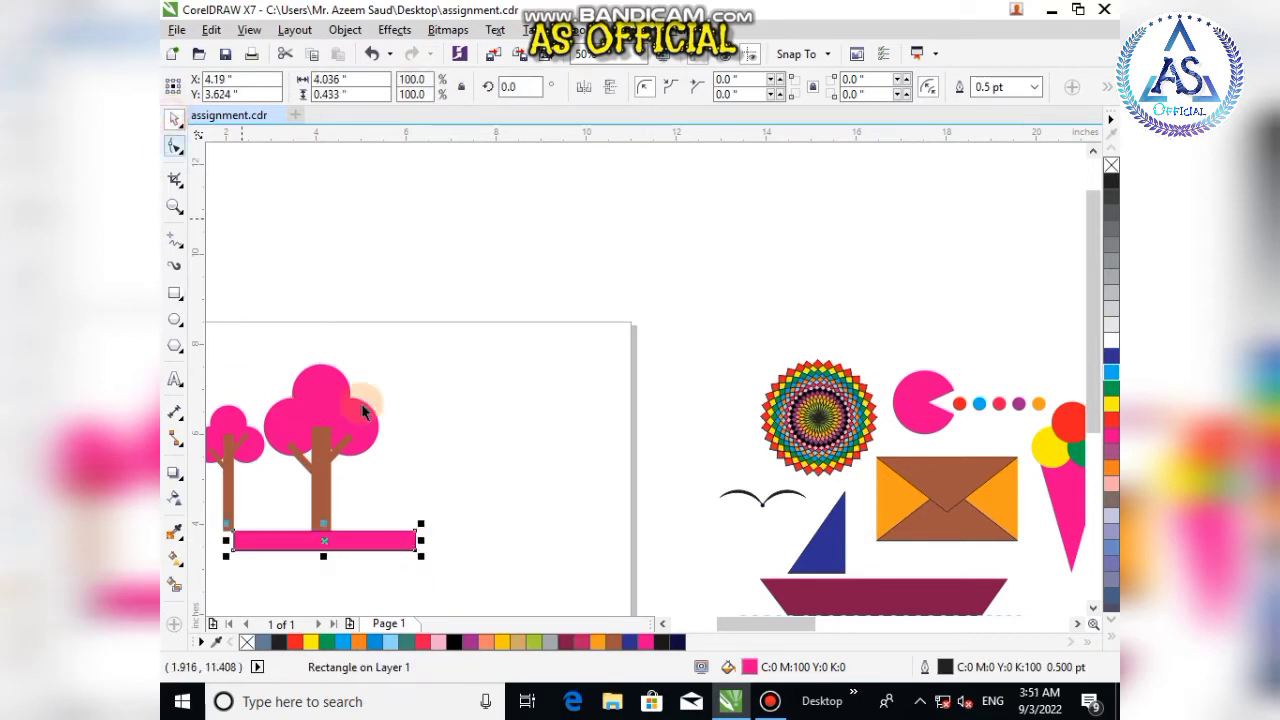
pyautogui.click(613, 642)
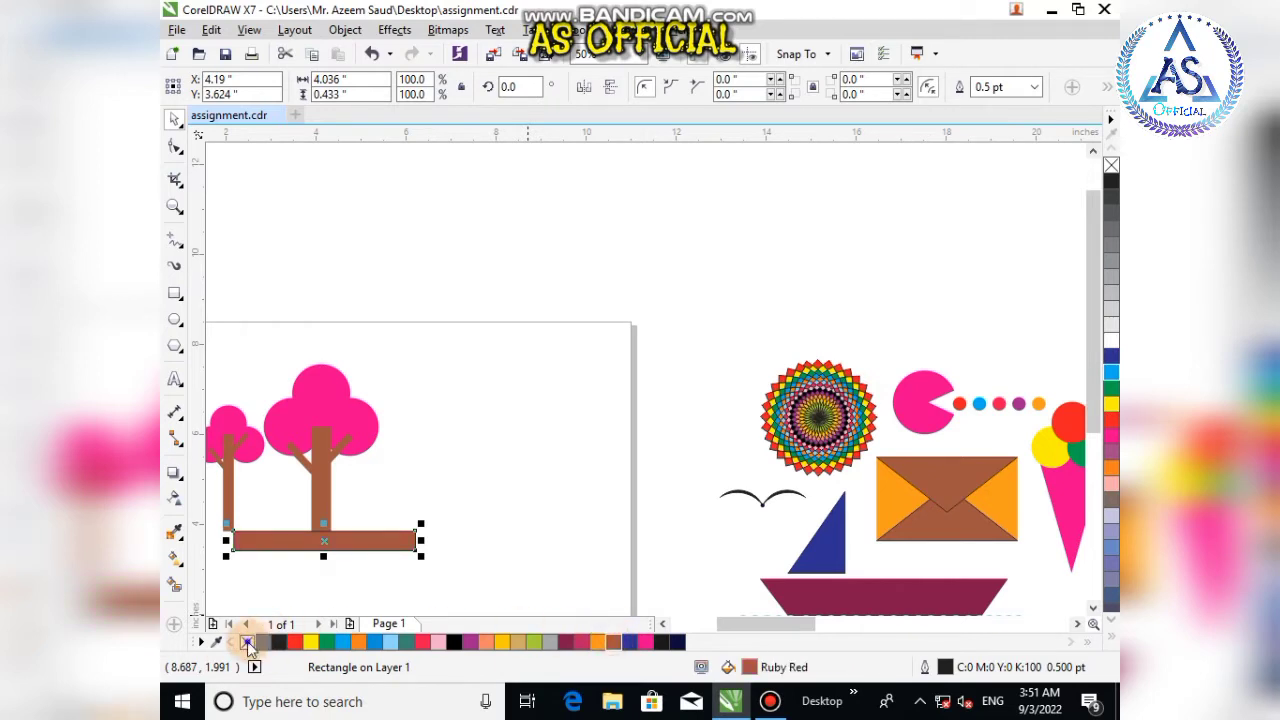
pyautogui.click(477, 480)
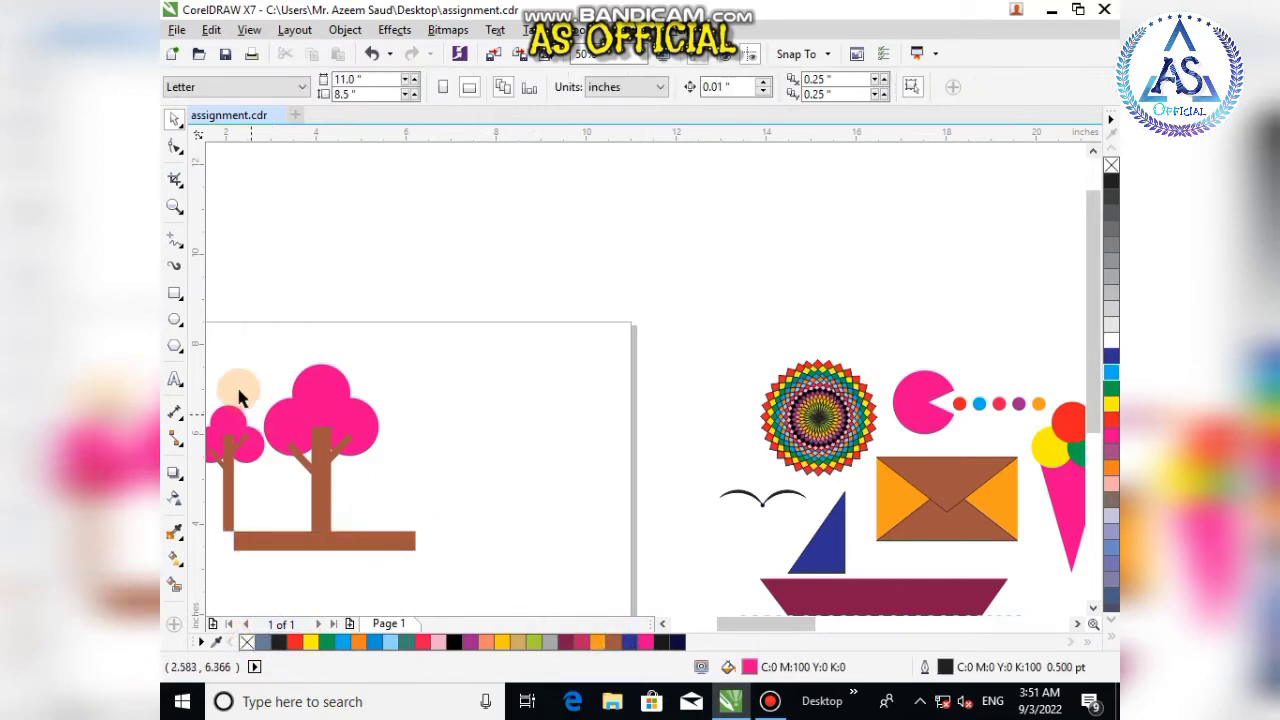
# Step: Select the two-tree scene and move it off the page beside the kite
pyautogui.moveTo(217, 343); pyautogui.dragTo(491, 571)
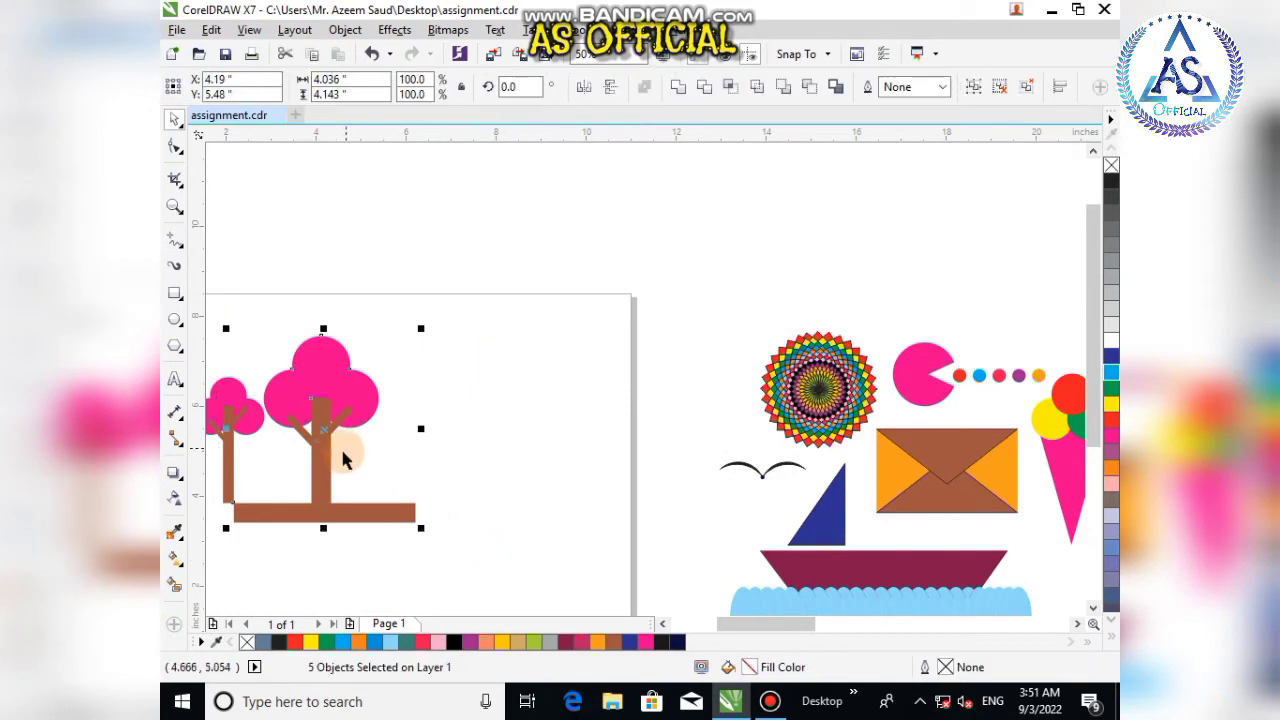
pyautogui.moveTo(342, 458); pyautogui.dragTo(657, 237)
pyautogui.scroll(-3, 657, 291)
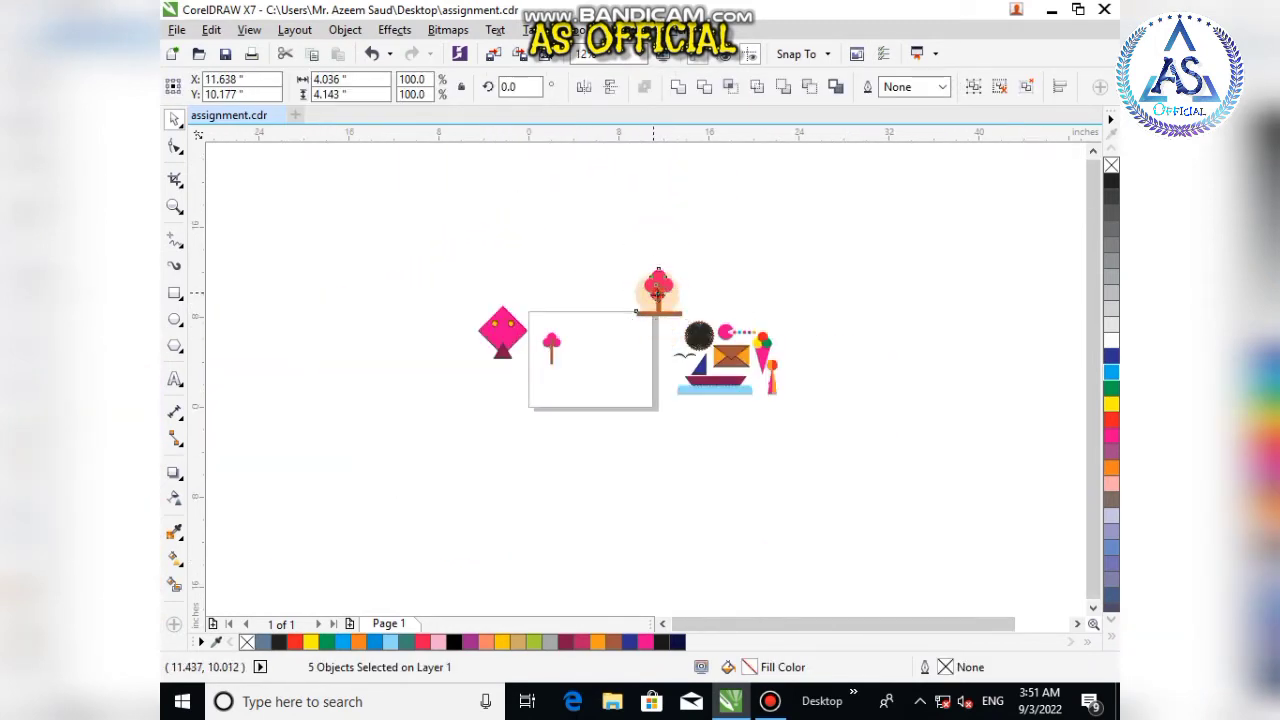
pyautogui.moveTo(657, 291); pyautogui.dragTo(448, 336)
# Step: Delete the pink tree on the page
pyautogui.click(550, 343)
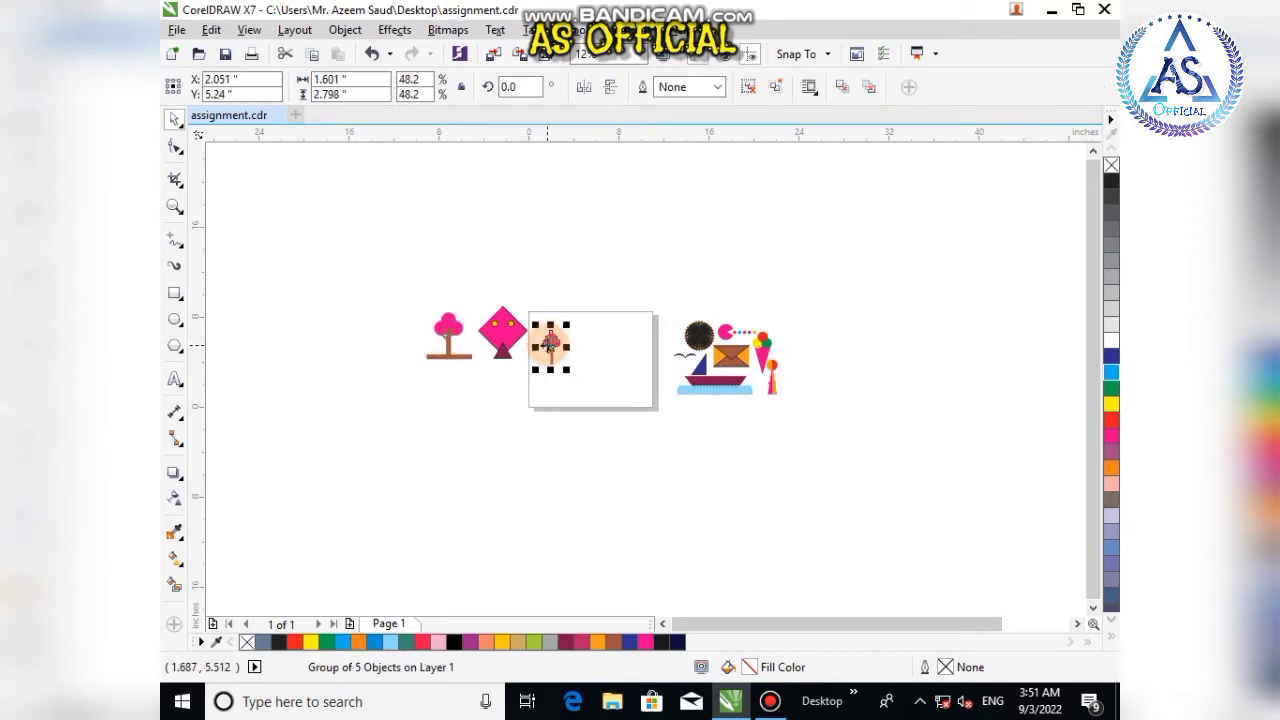
pyautogui.press('Delete')
pyautogui.scroll(3, 715, 350)
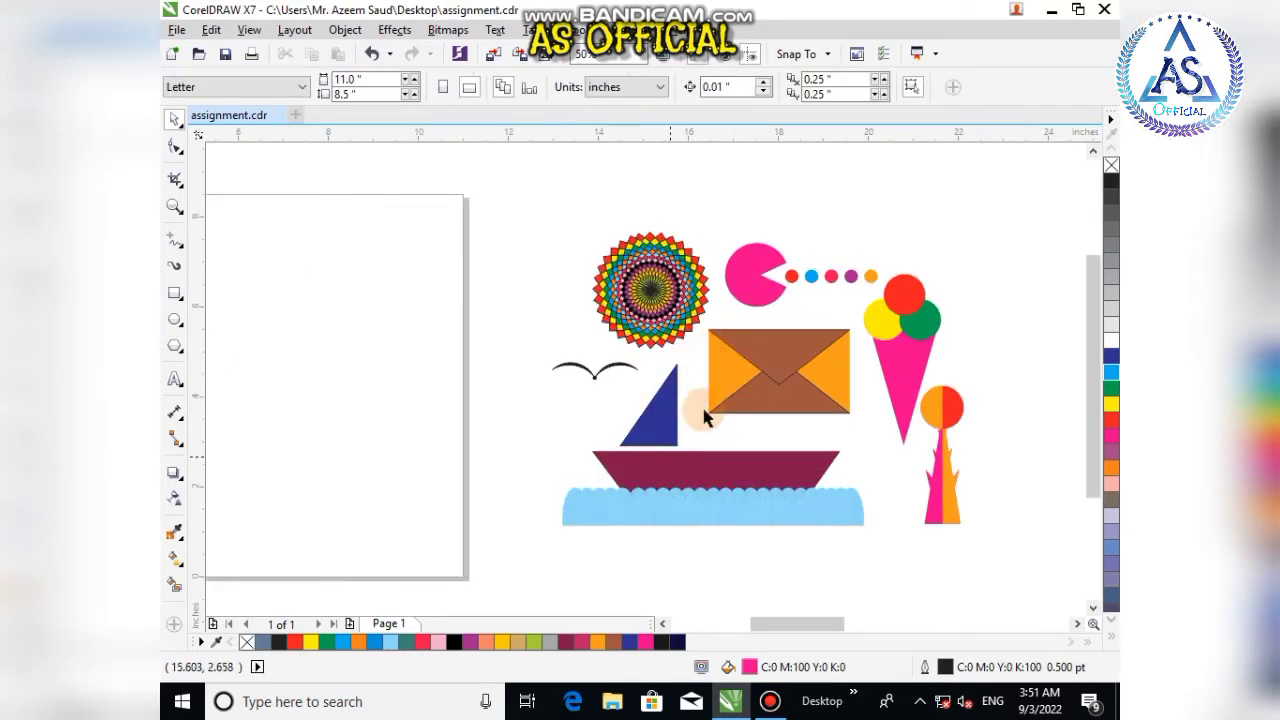
# Step: Move the envelope drawing from the right onto the page
pyautogui.moveTo(791, 364); pyautogui.dragTo(314, 351)
pyautogui.scroll(-2, 481, 400)
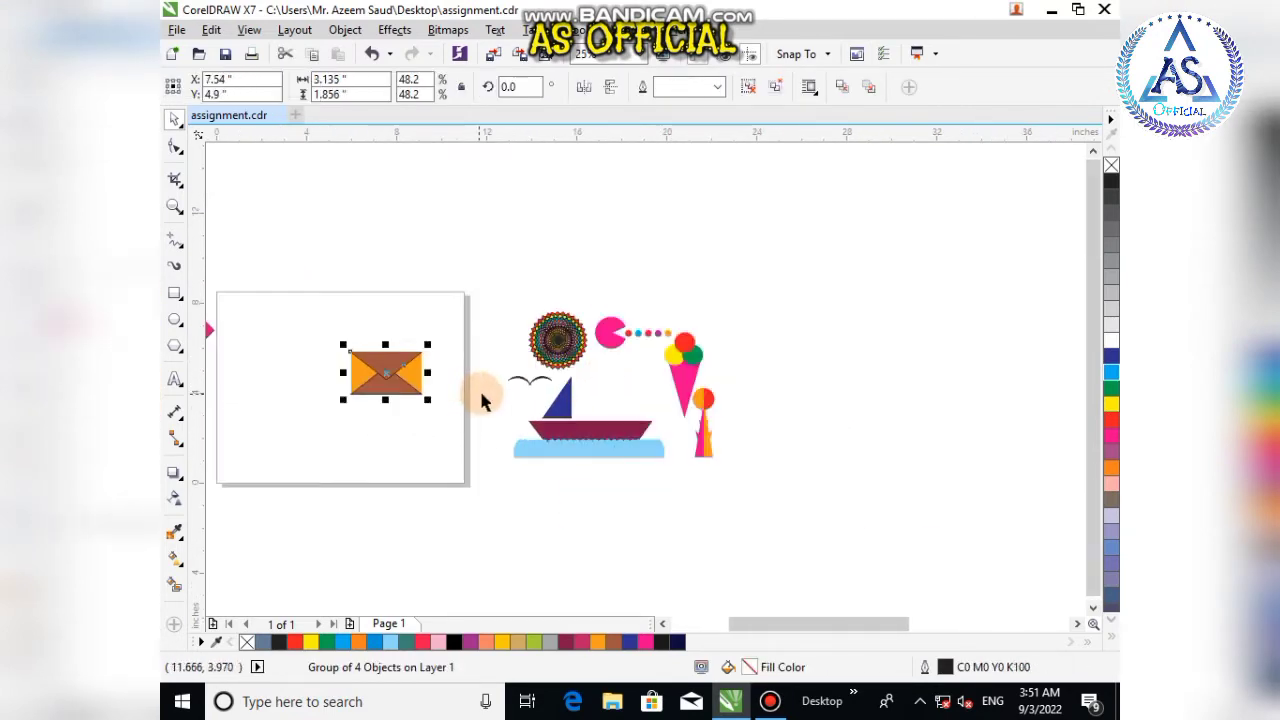
pyautogui.scroll(2, 315, 386)
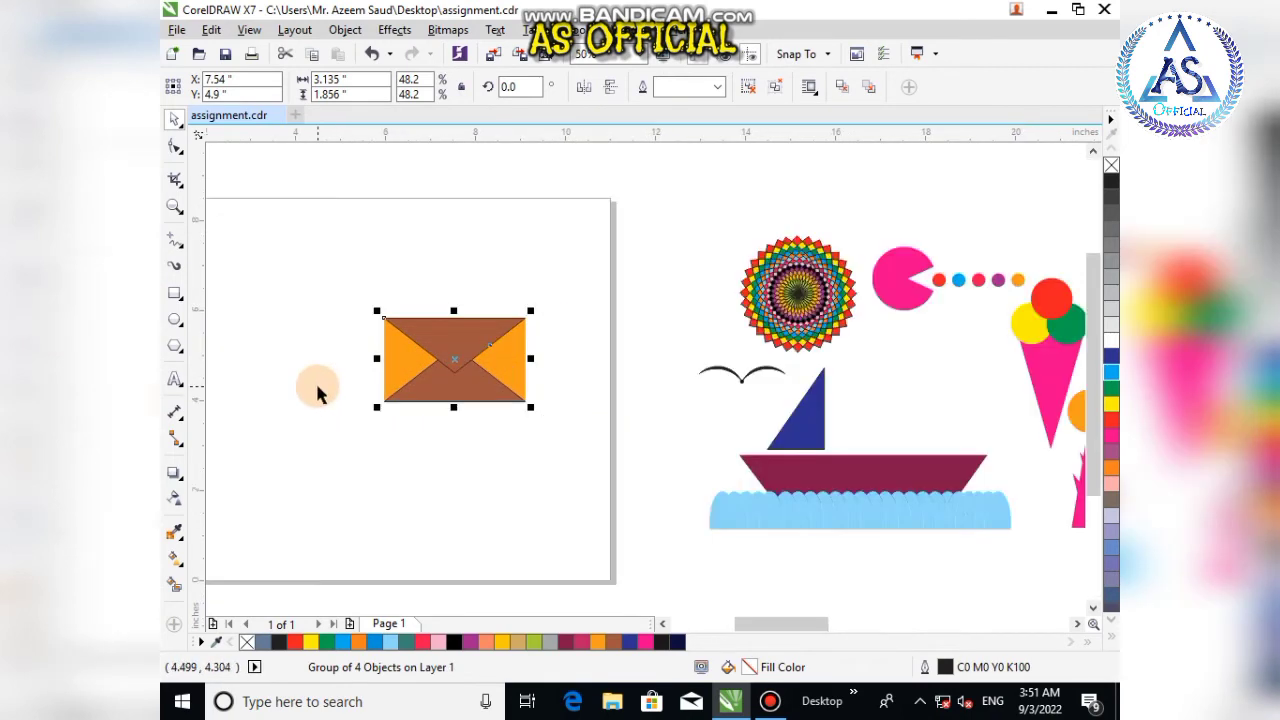
# Step: Draw a rectangle about 4.94 by 2.85 inches below the envelope and fill it orange
pyautogui.click(176, 294)
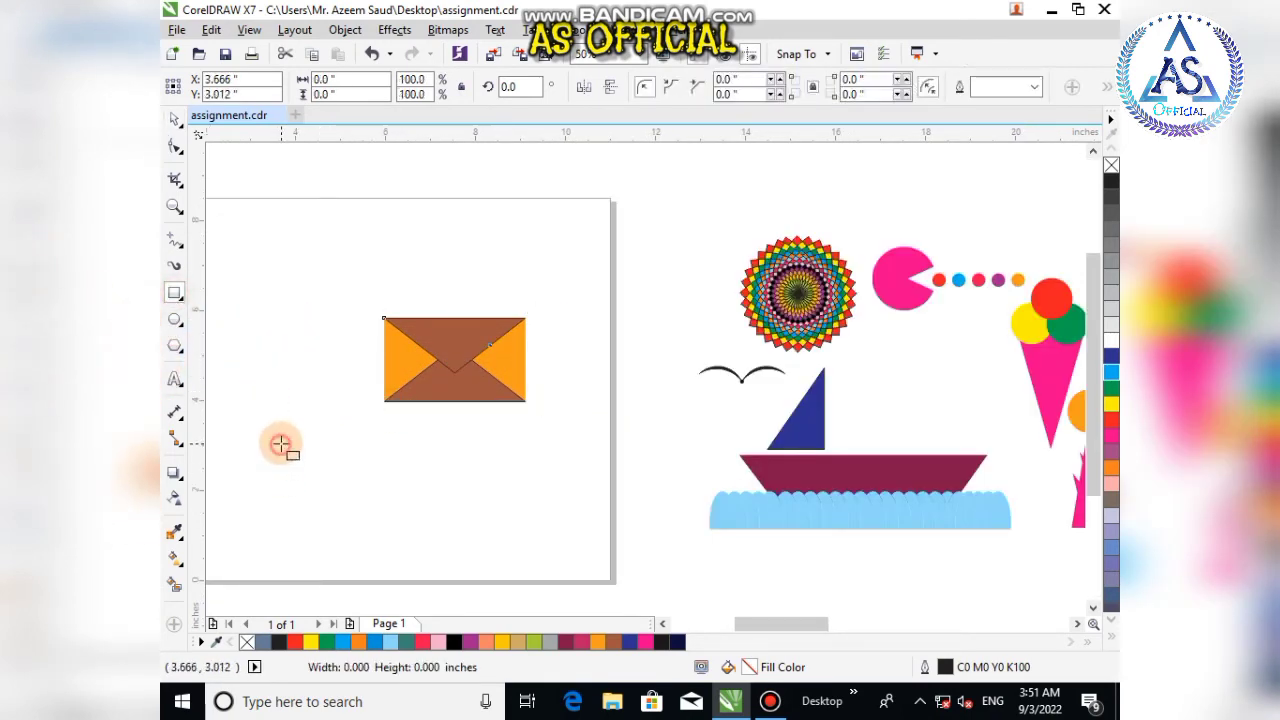
pyautogui.moveTo(280, 444); pyautogui.dragTo(450, 522)
pyautogui.click(174, 118)
pyautogui.click(597, 641)
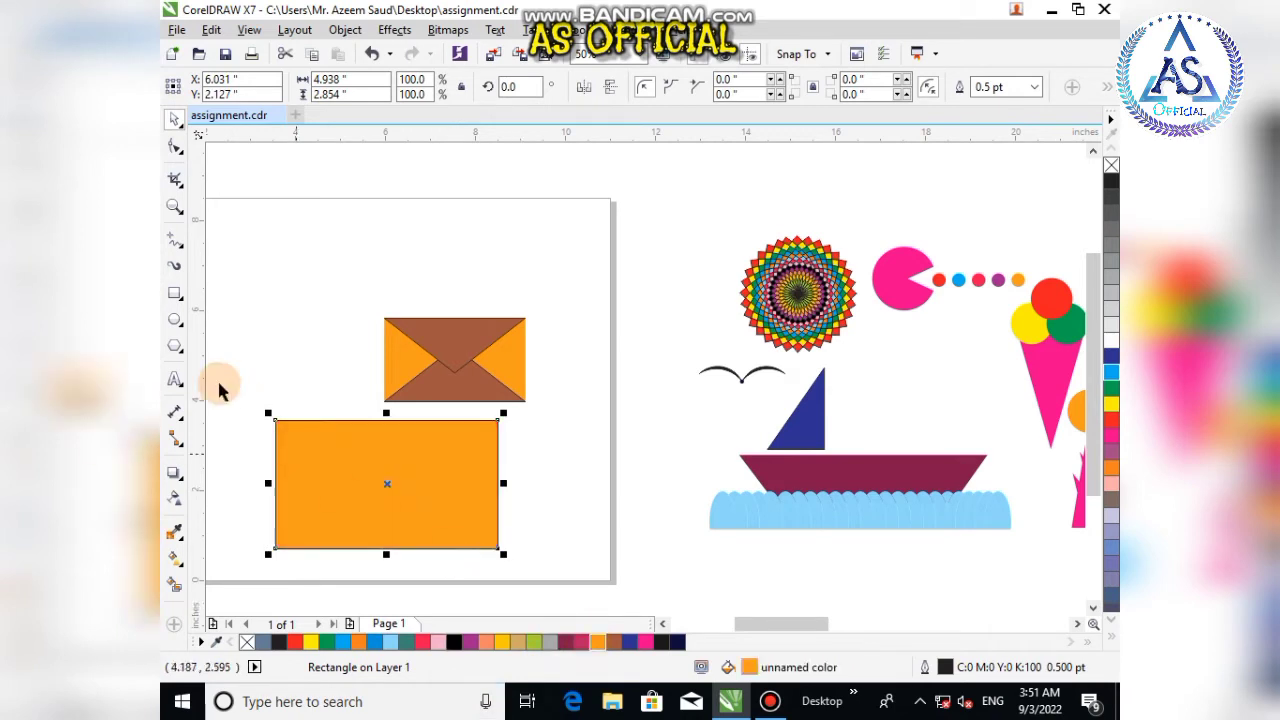
# Step: Draw a pink triangle inside the orange rectangle, stretch it to about 4.92 inches wide and move it onto the rectangle's bottom edge
pyautogui.click(175, 344)
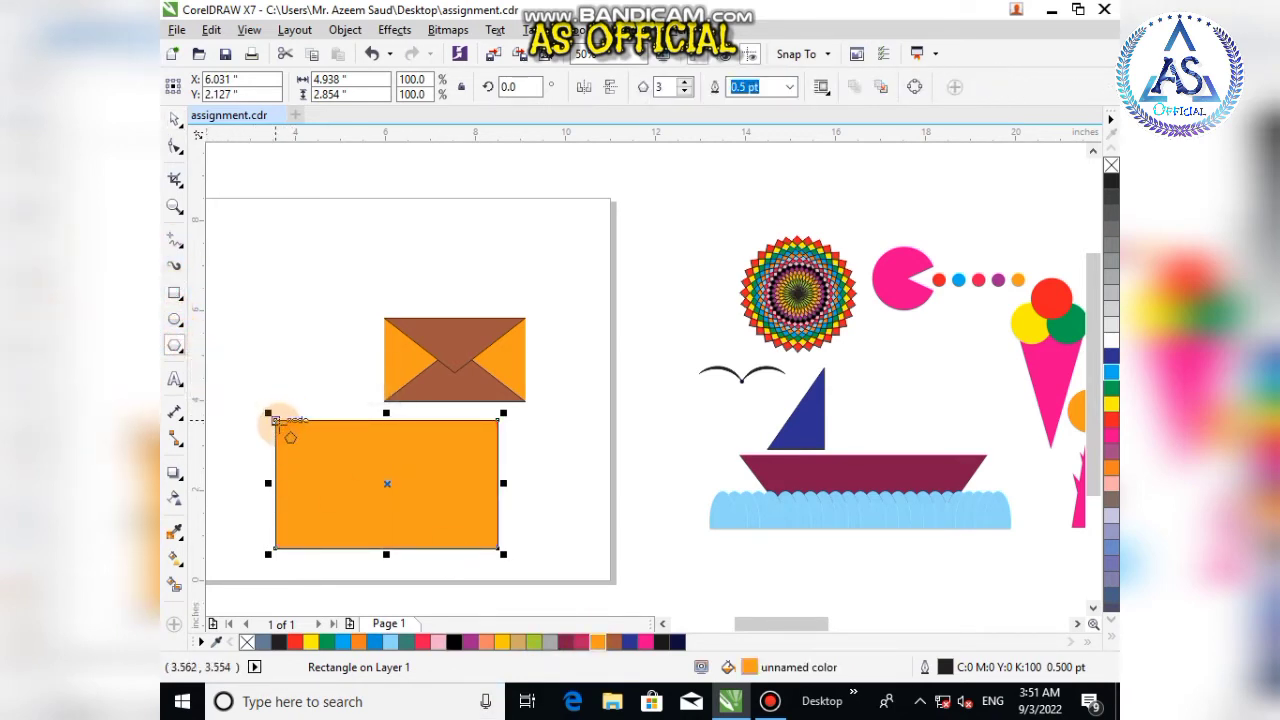
pyautogui.moveTo(276, 421); pyautogui.dragTo(513, 540)
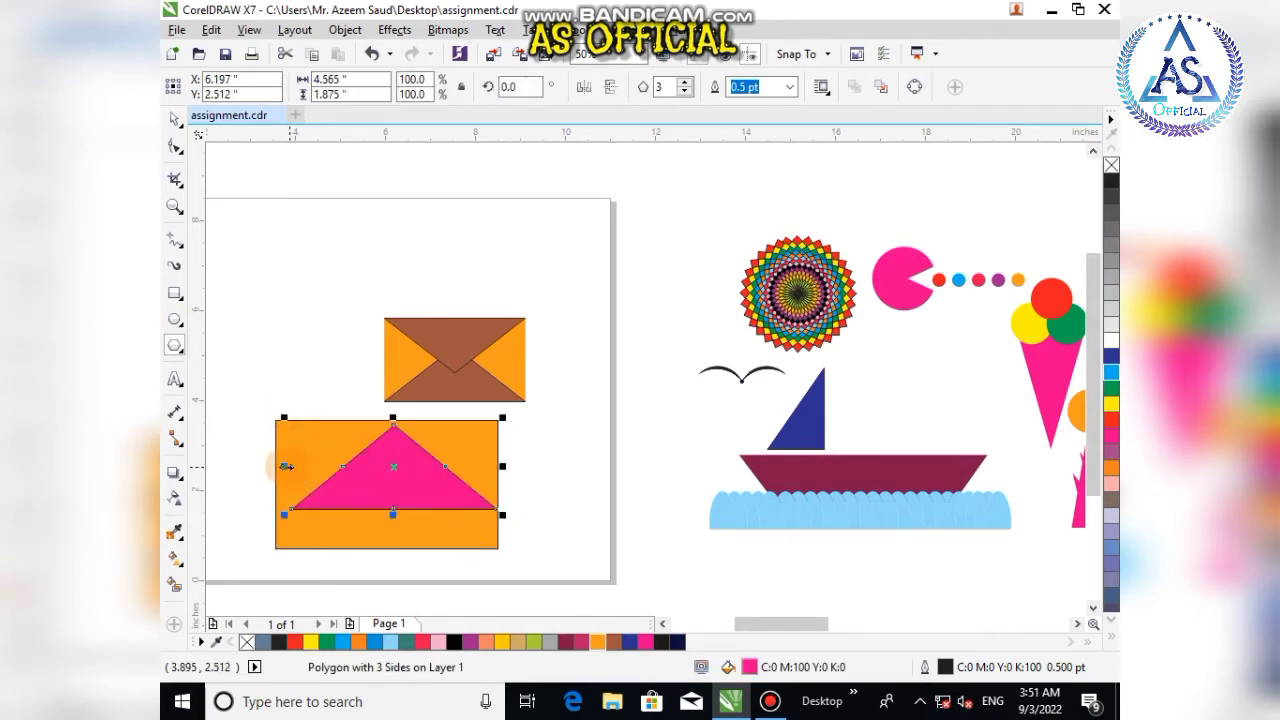
pyautogui.moveTo(285, 467); pyautogui.dragTo(268, 467)
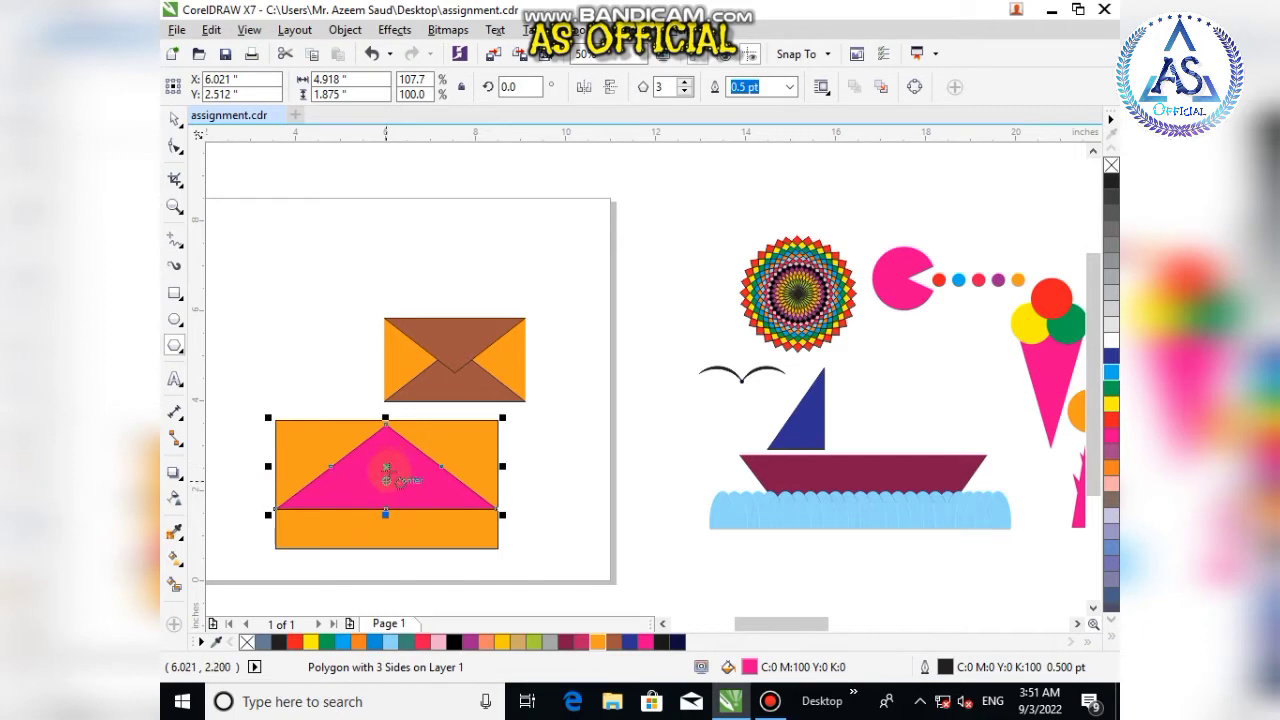
pyautogui.moveTo(386, 470); pyautogui.dragTo(385, 503)
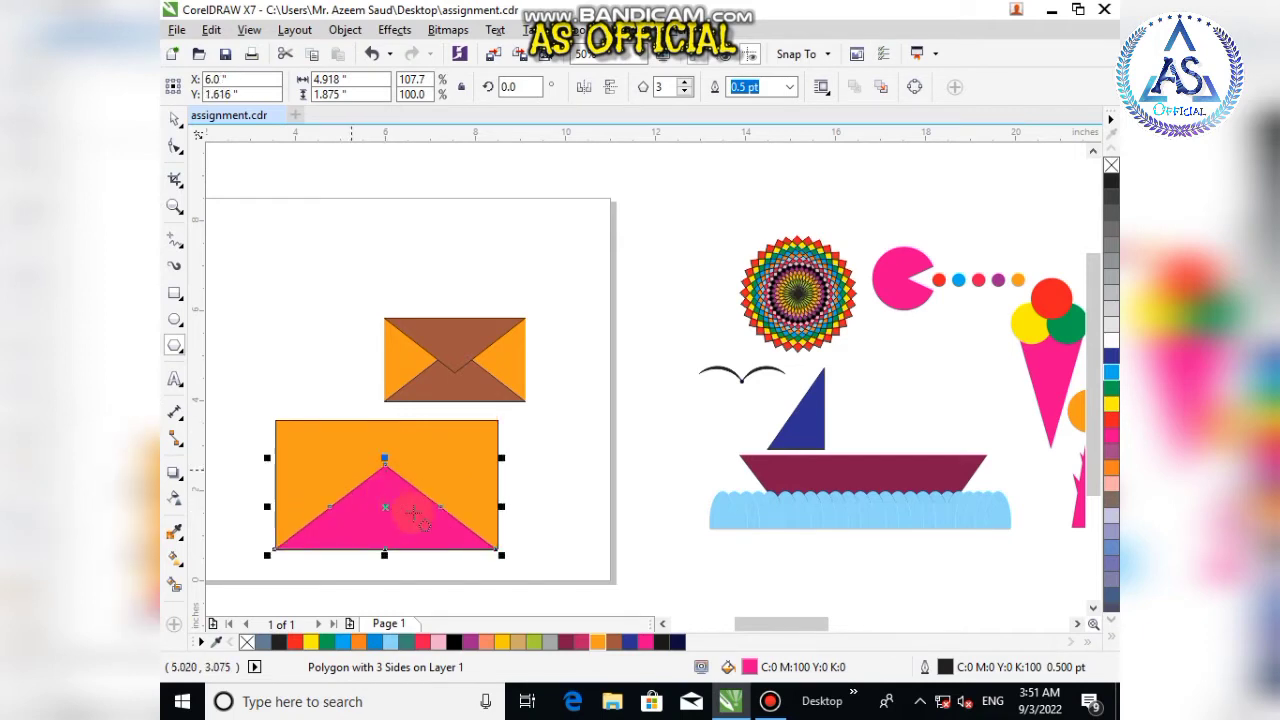
# Step: Nudge the triangle so its base lines up exactly with the rectangle's bottom edge
pyautogui.click(175, 118)
pyautogui.keyDown('shift'); pyautogui.click(417, 451); pyautogui.keyUp('shift')
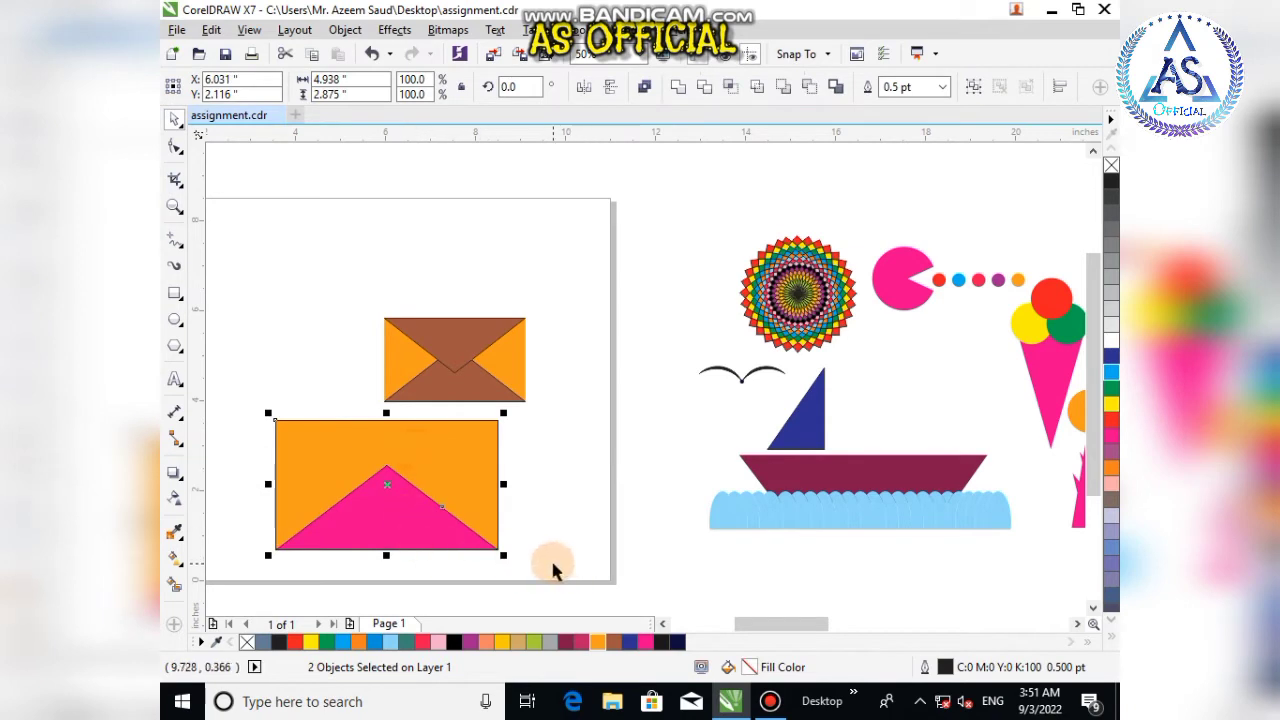
pyautogui.click(555, 565)
pyautogui.scroll(2, 475, 563)
pyautogui.scroll(2, 561, 490)
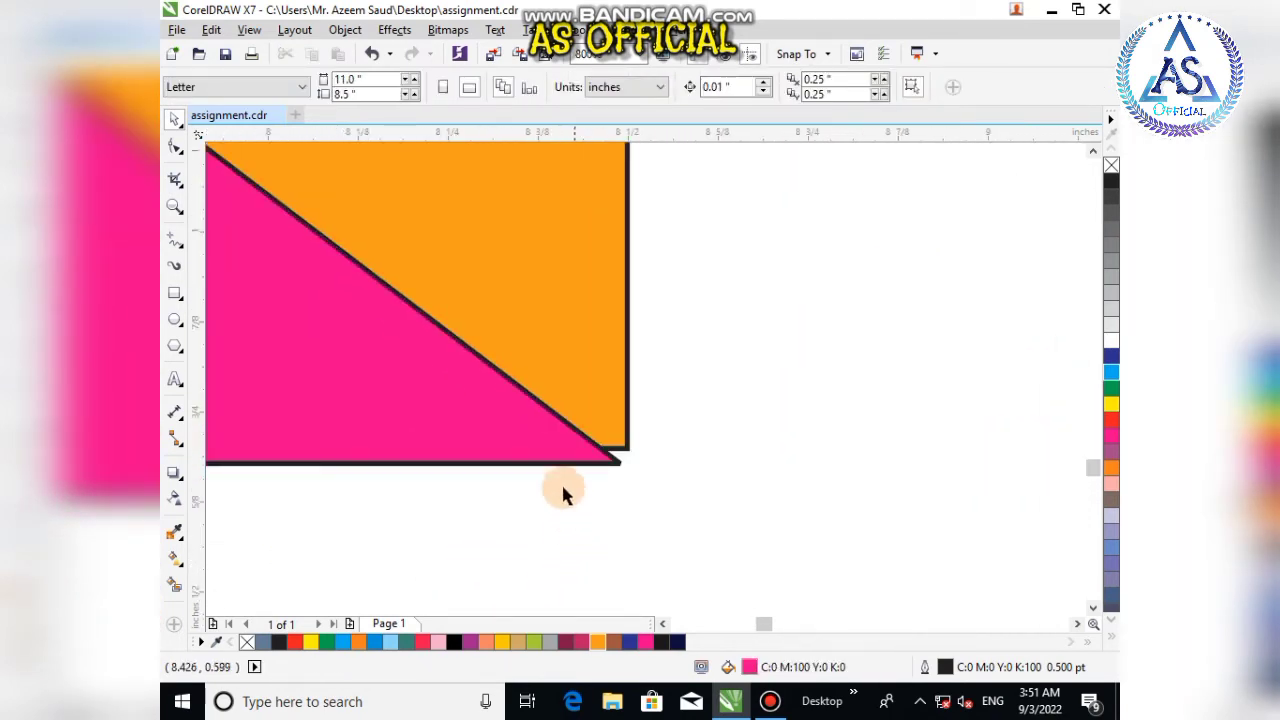
pyautogui.click(566, 466)
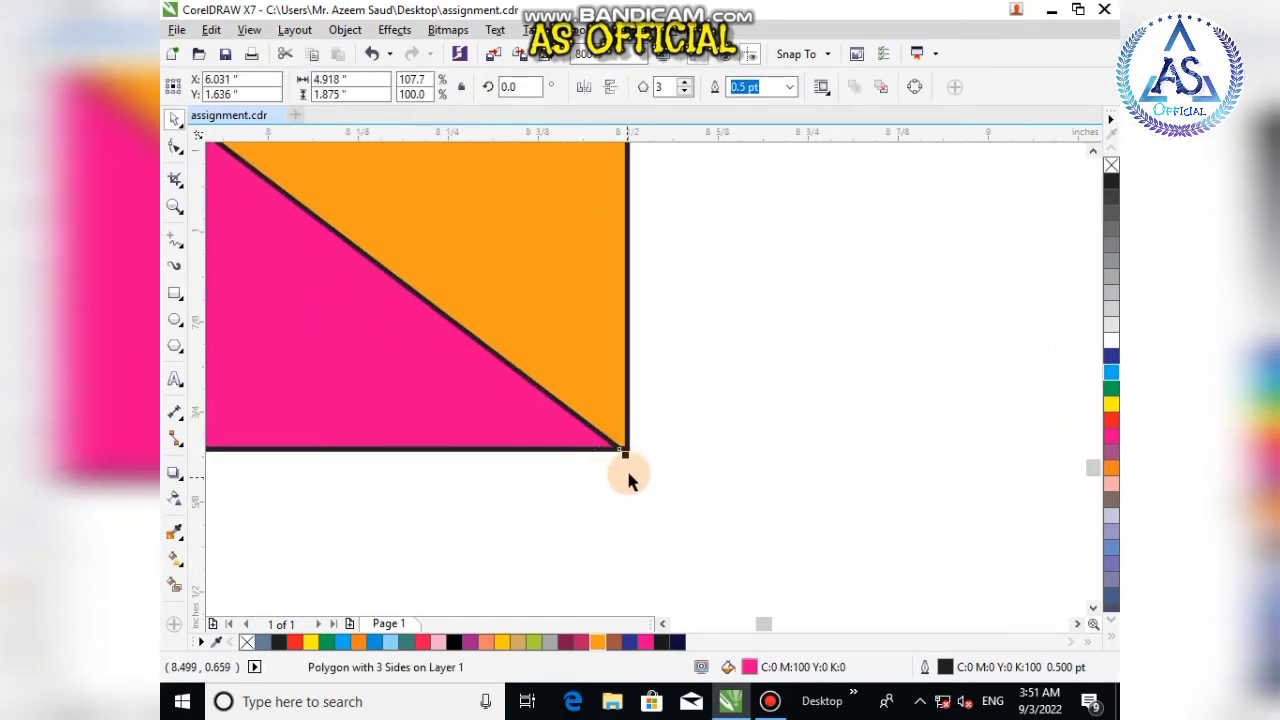
pyautogui.click(631, 485)
pyautogui.click(552, 404)
pyautogui.press('Up')
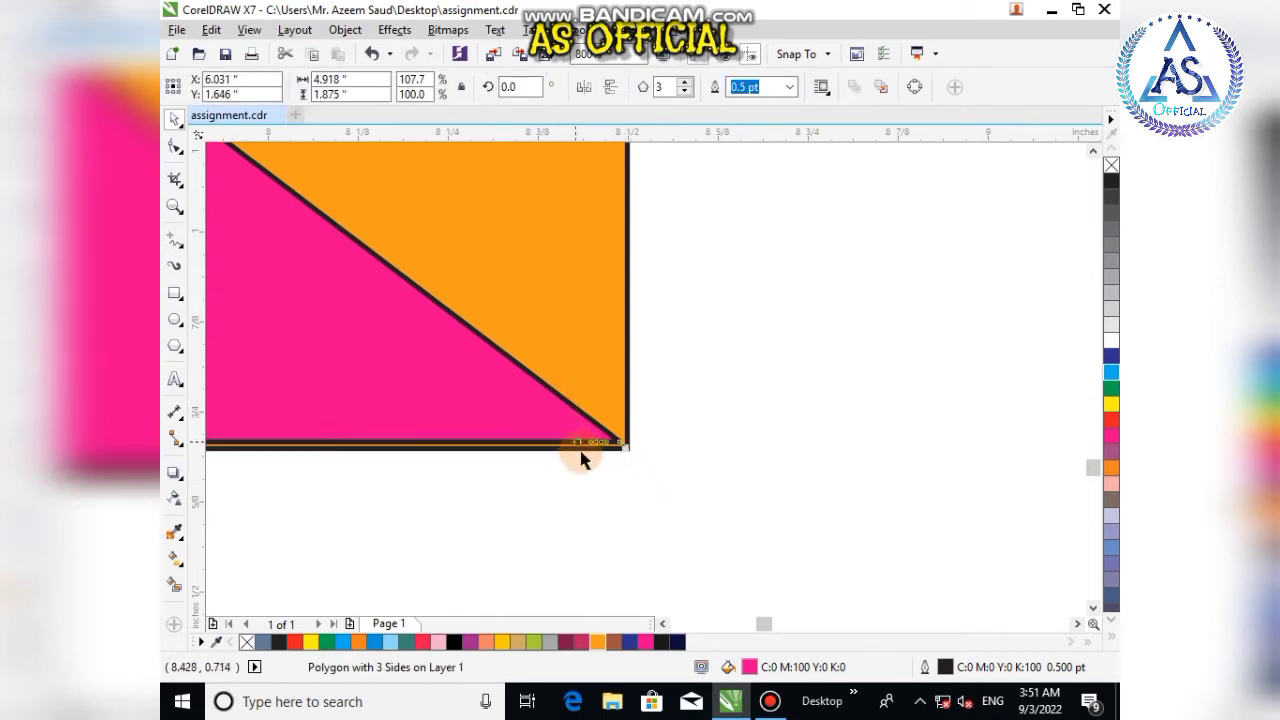
pyautogui.moveTo(514, 427); pyautogui.dragTo(516, 430)
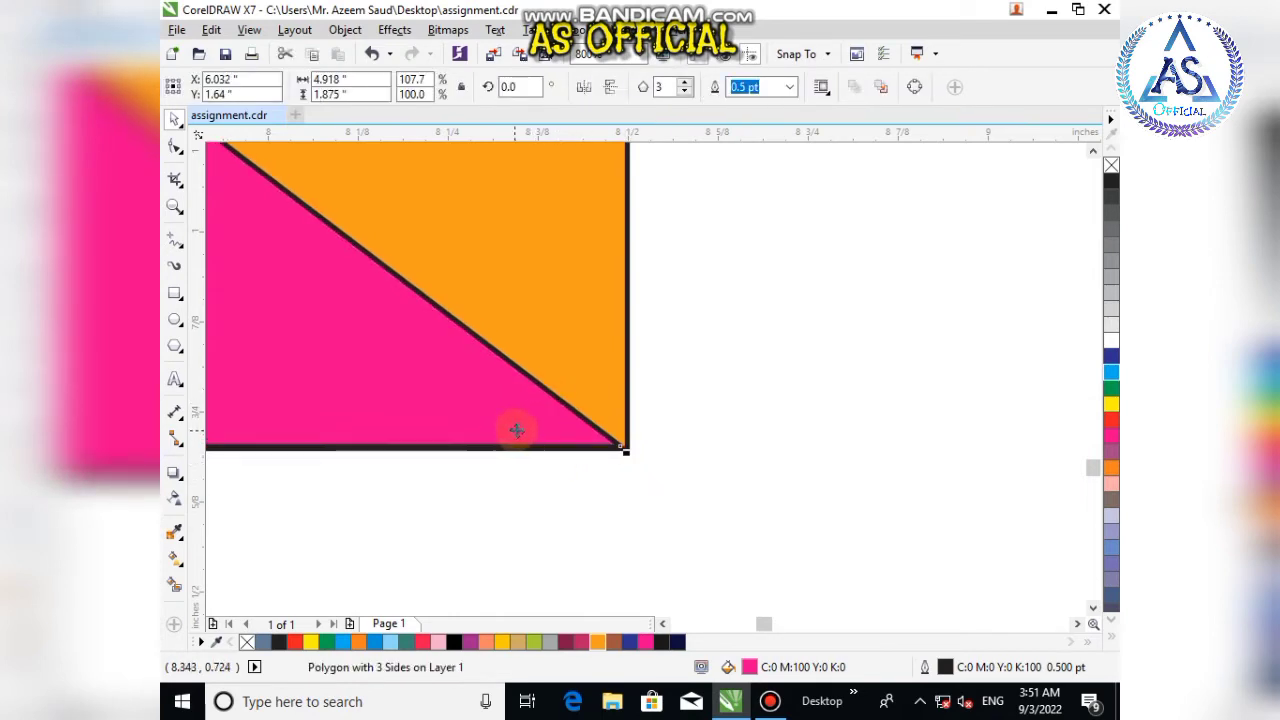
# Step: Stretch the triangle's left corner out to the rectangle's left edge, making it about 4.93 inches wide
pyautogui.click(798, 53)
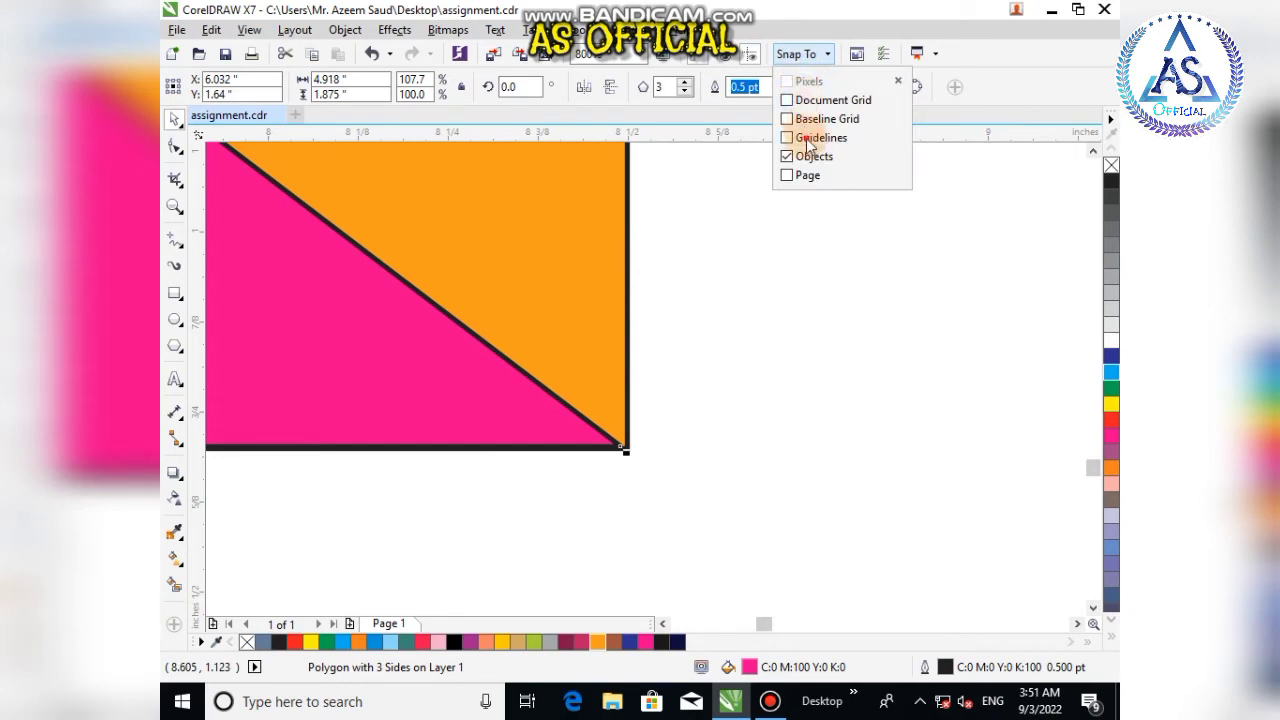
pyautogui.click(772, 328)
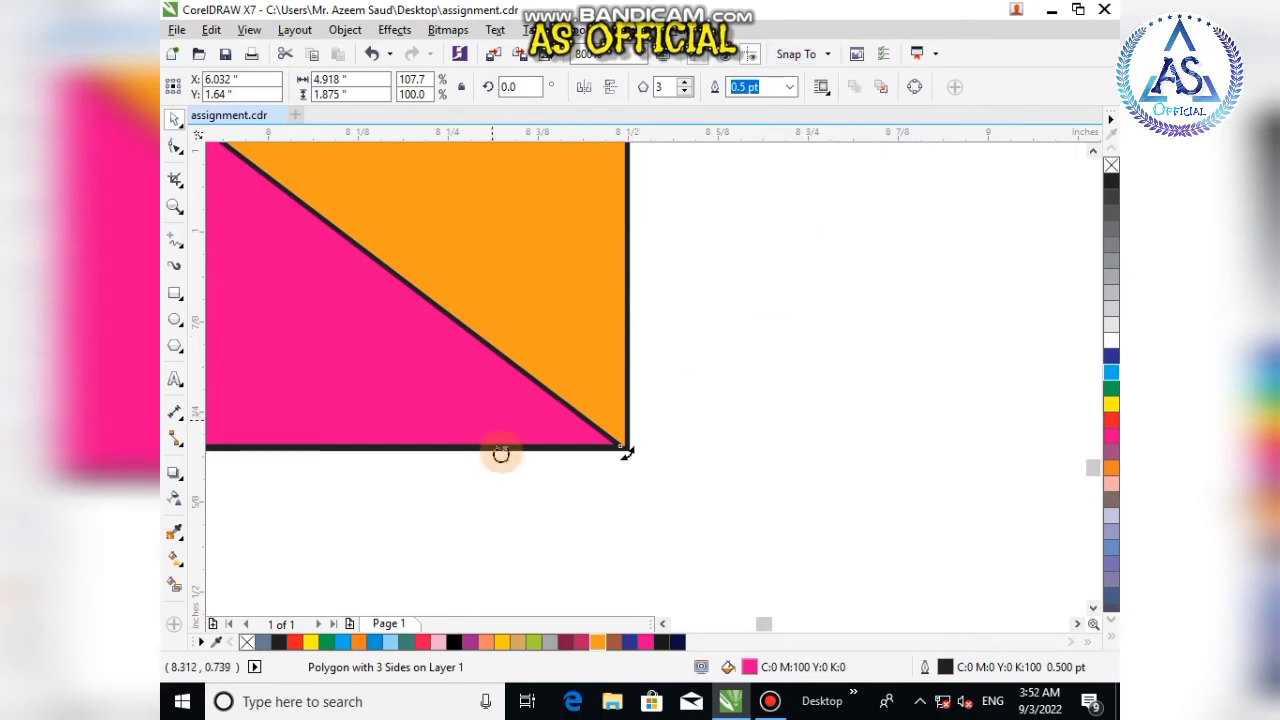
pyautogui.click(512, 524)
pyautogui.click(479, 428)
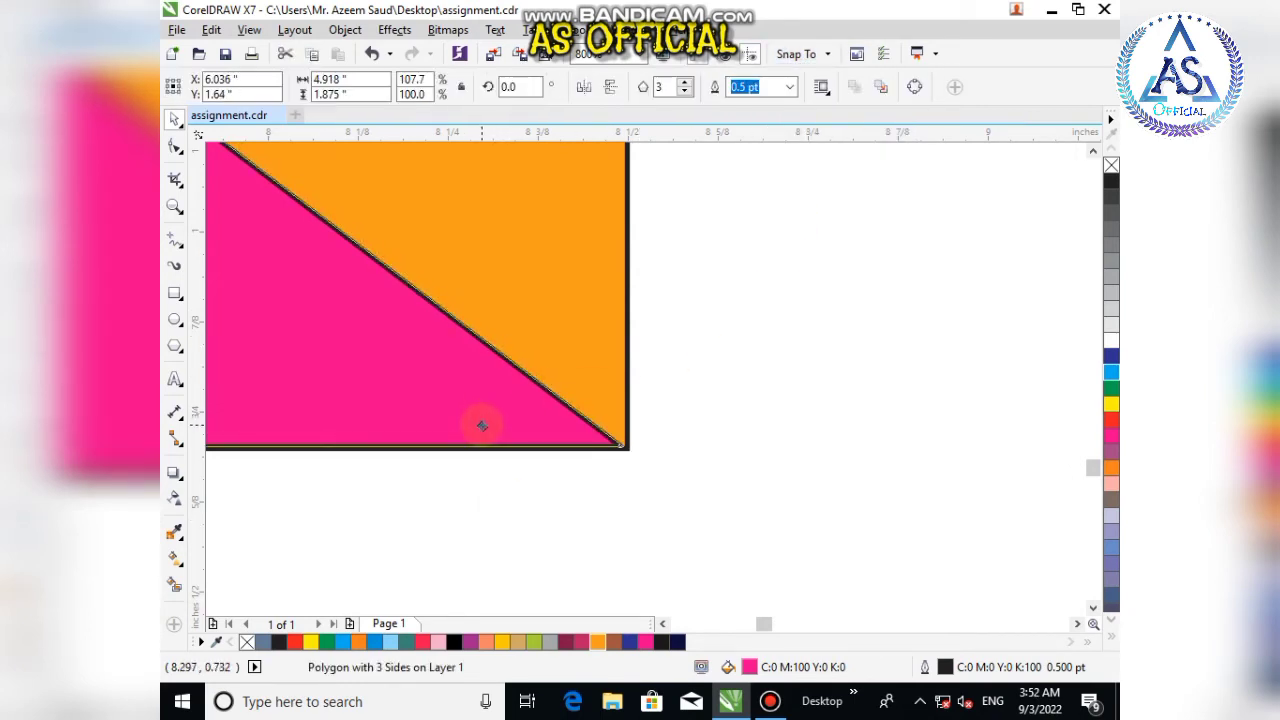
pyautogui.click(500, 497)
pyautogui.scroll(-6, 500, 493)
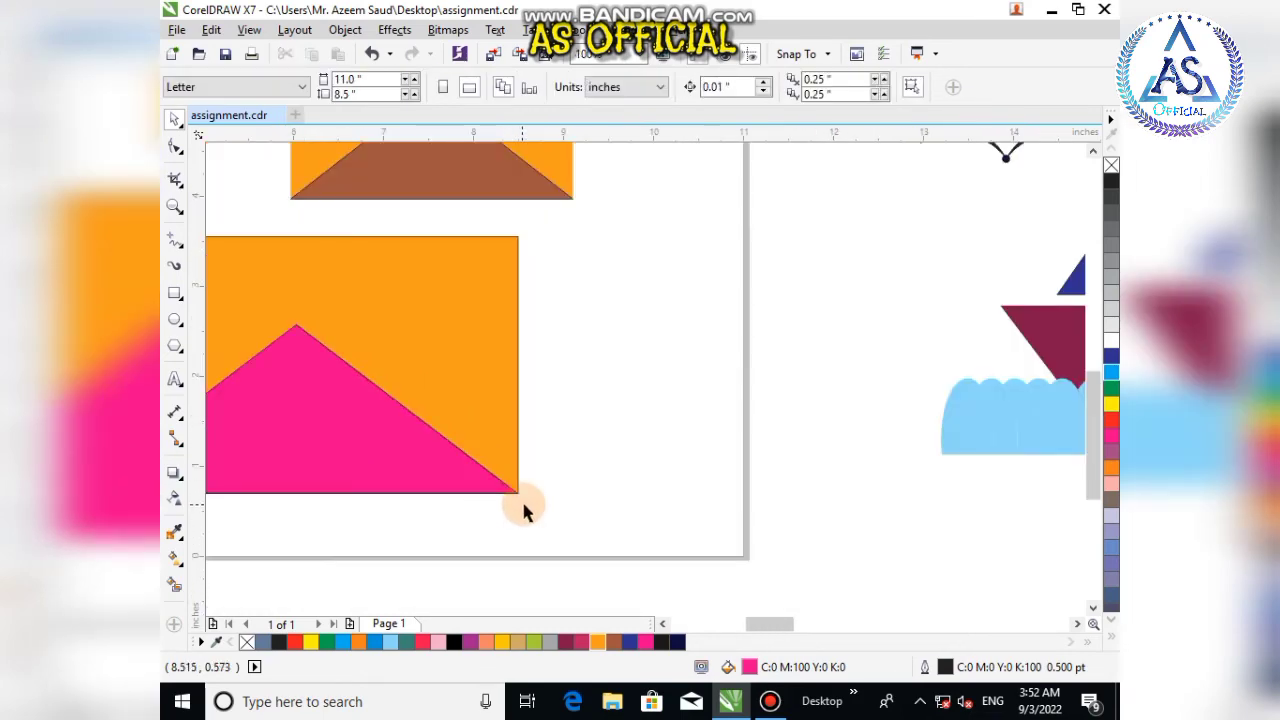
pyautogui.scroll(8, 438, 522)
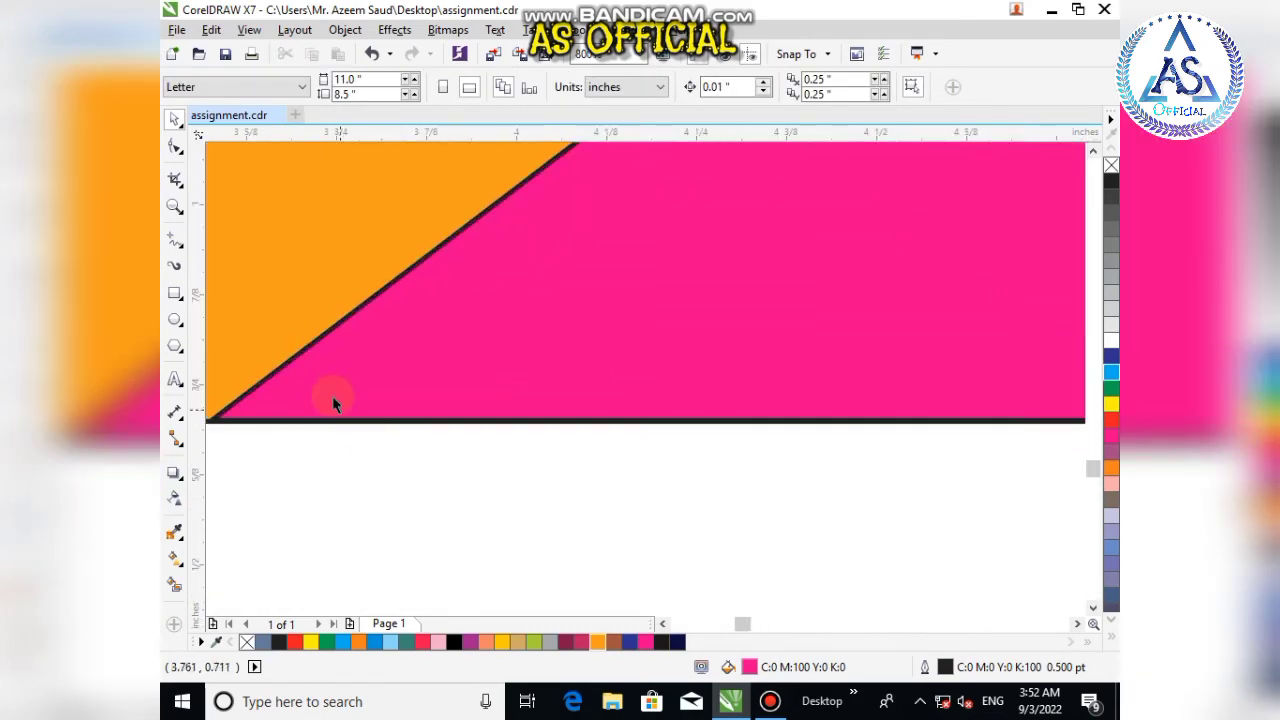
pyautogui.click(366, 420)
pyautogui.scroll(-2, 381, 468)
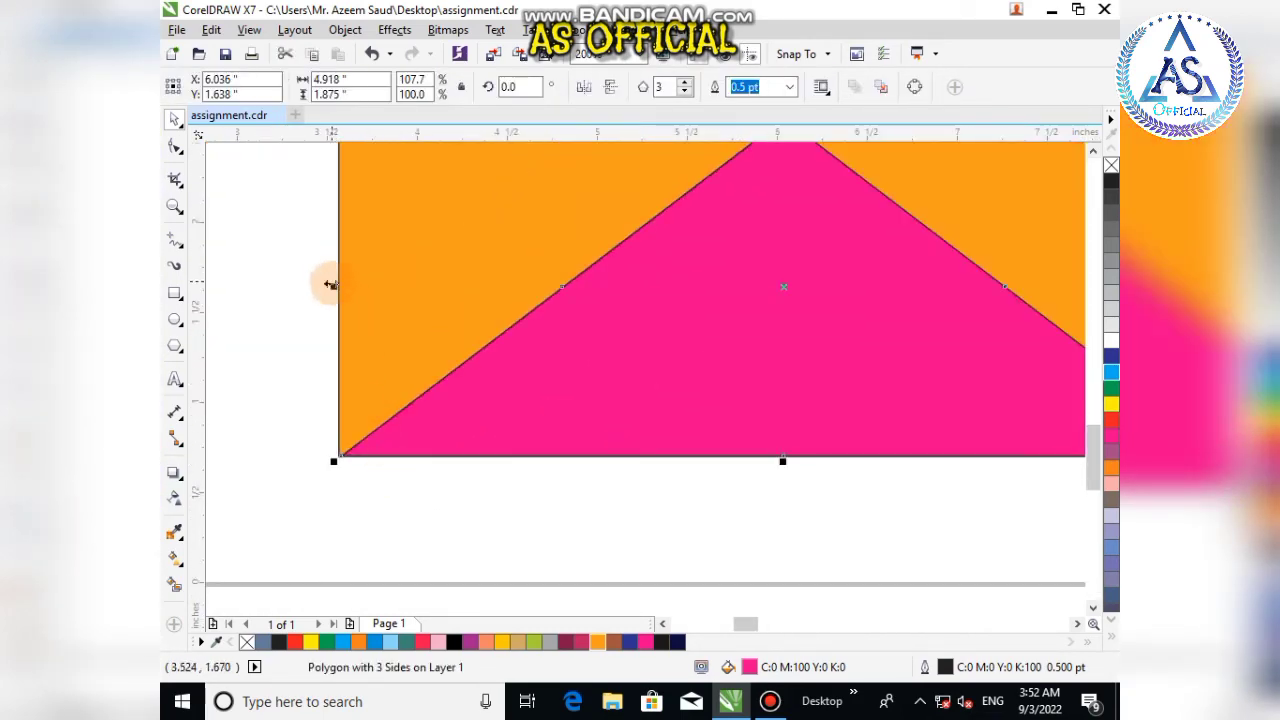
pyautogui.click(290, 290)
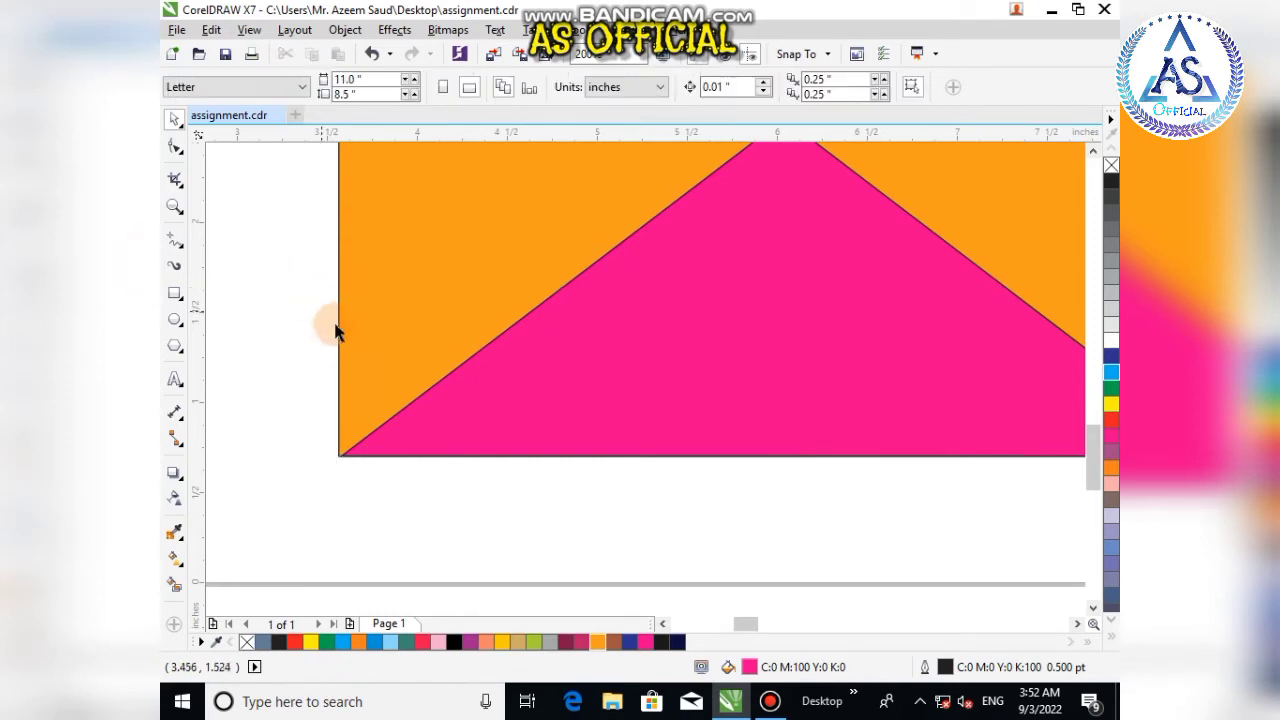
pyautogui.click(512, 419)
pyautogui.moveTo(329, 285); pyautogui.dragTo(327, 285)
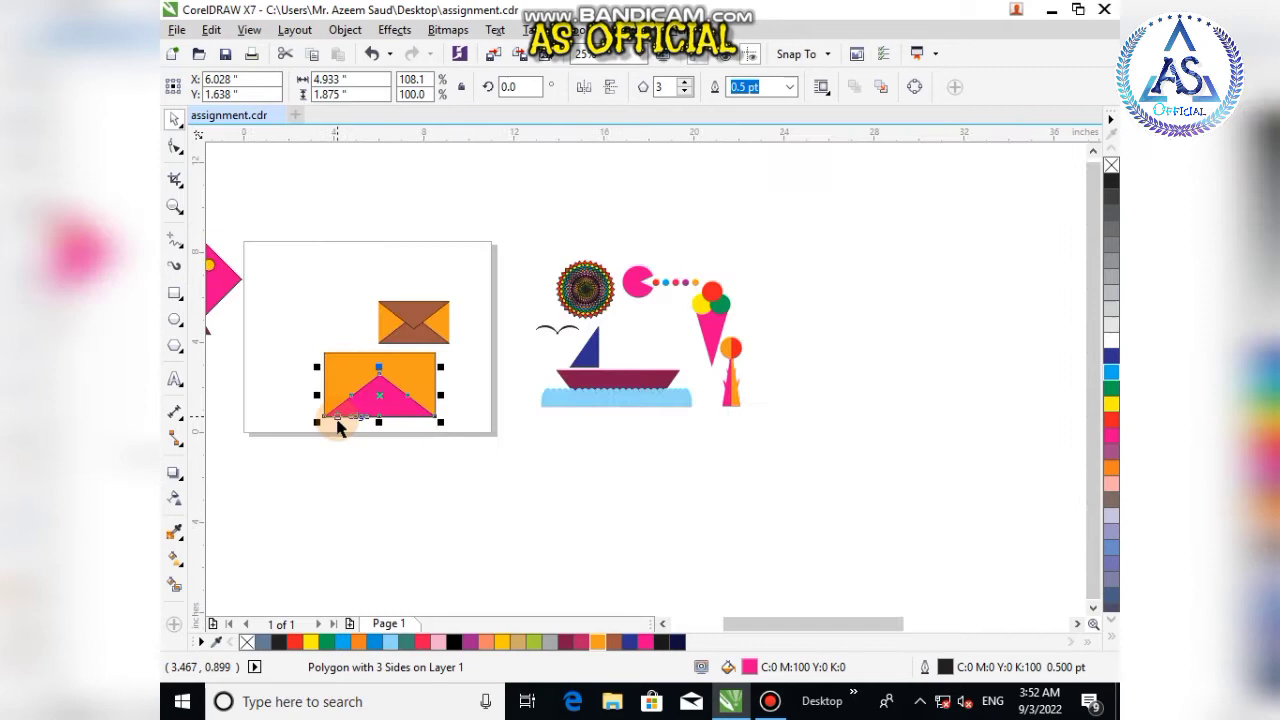
# Step: Fill the triangle with Ruby Red brown
pyautogui.click(410, 445)
pyautogui.click(400, 414)
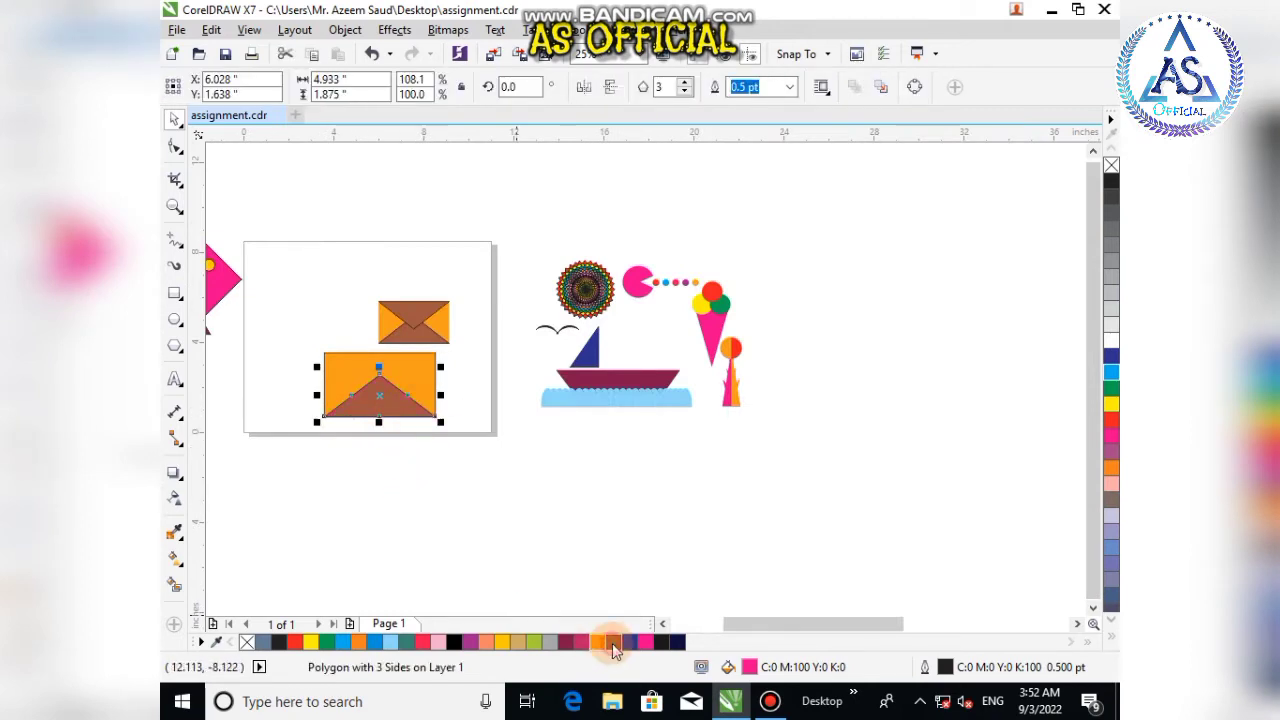
pyautogui.click(612, 643)
pyautogui.click(403, 499)
# Step: Make a copy of the brown triangle and mirror it vertically
pyautogui.click(370, 400)
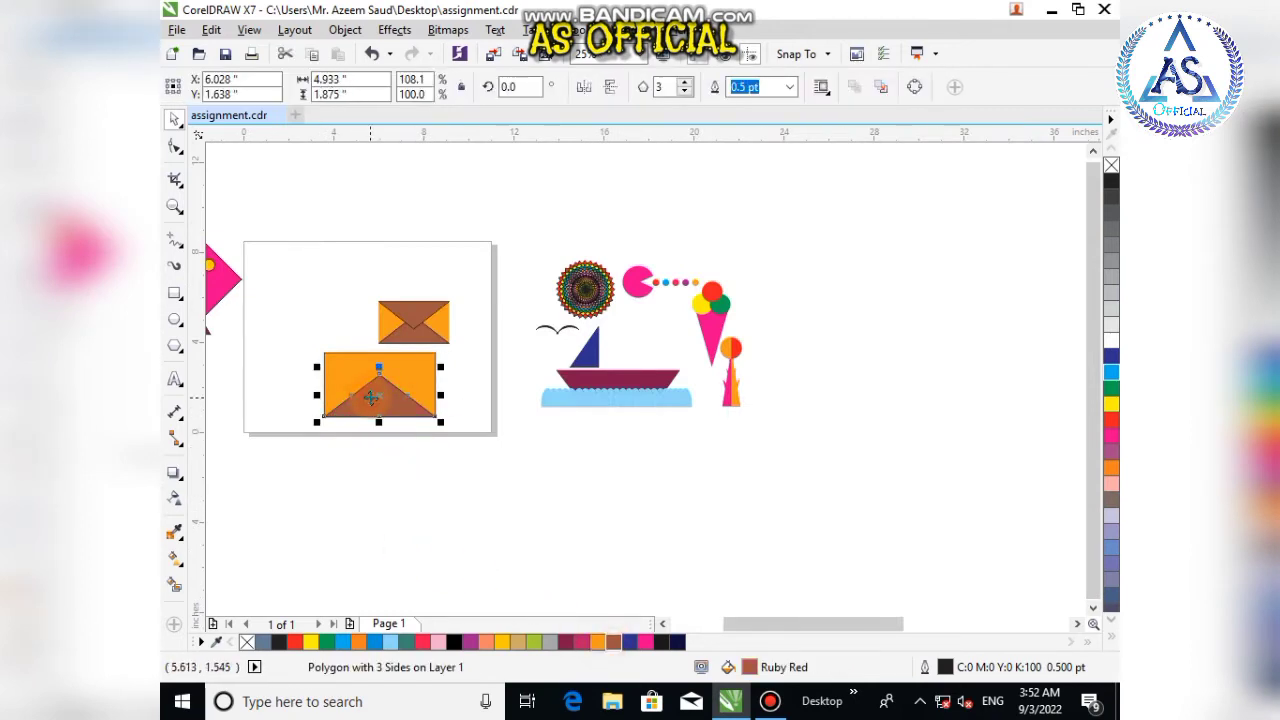
pyautogui.moveTo(370, 397); pyautogui.dragTo(390, 438)
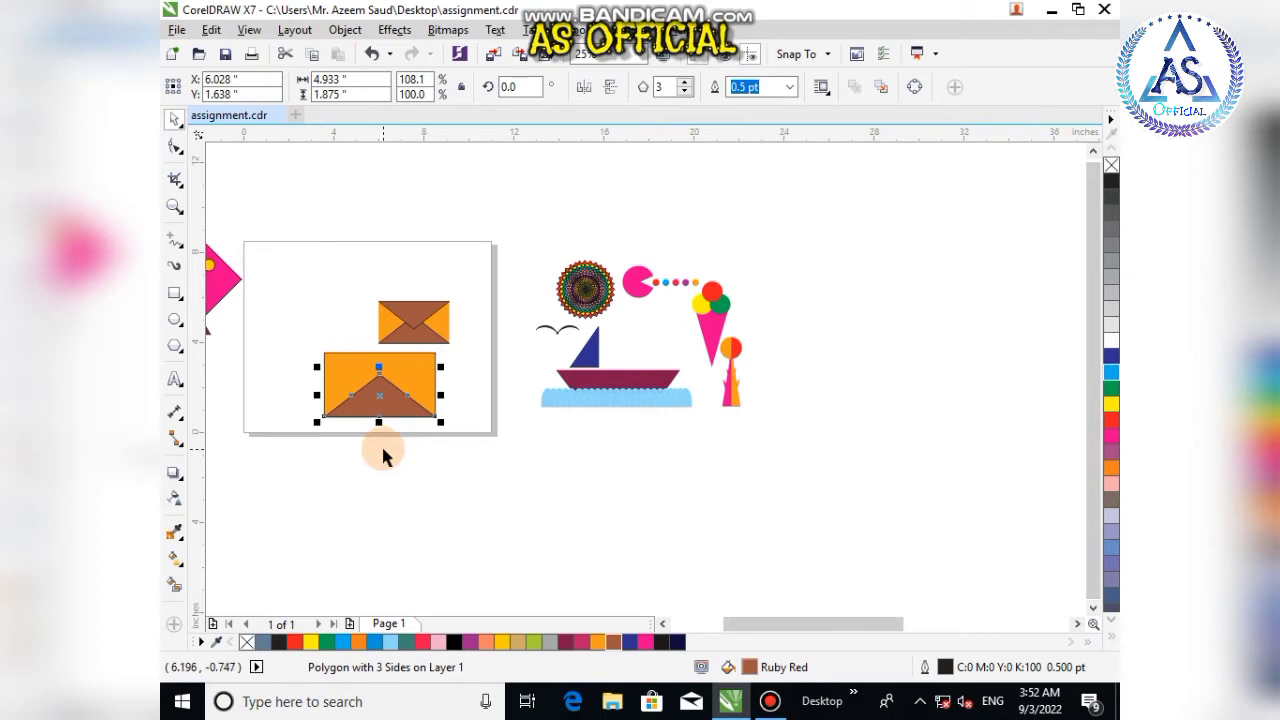
pyautogui.click(393, 462)
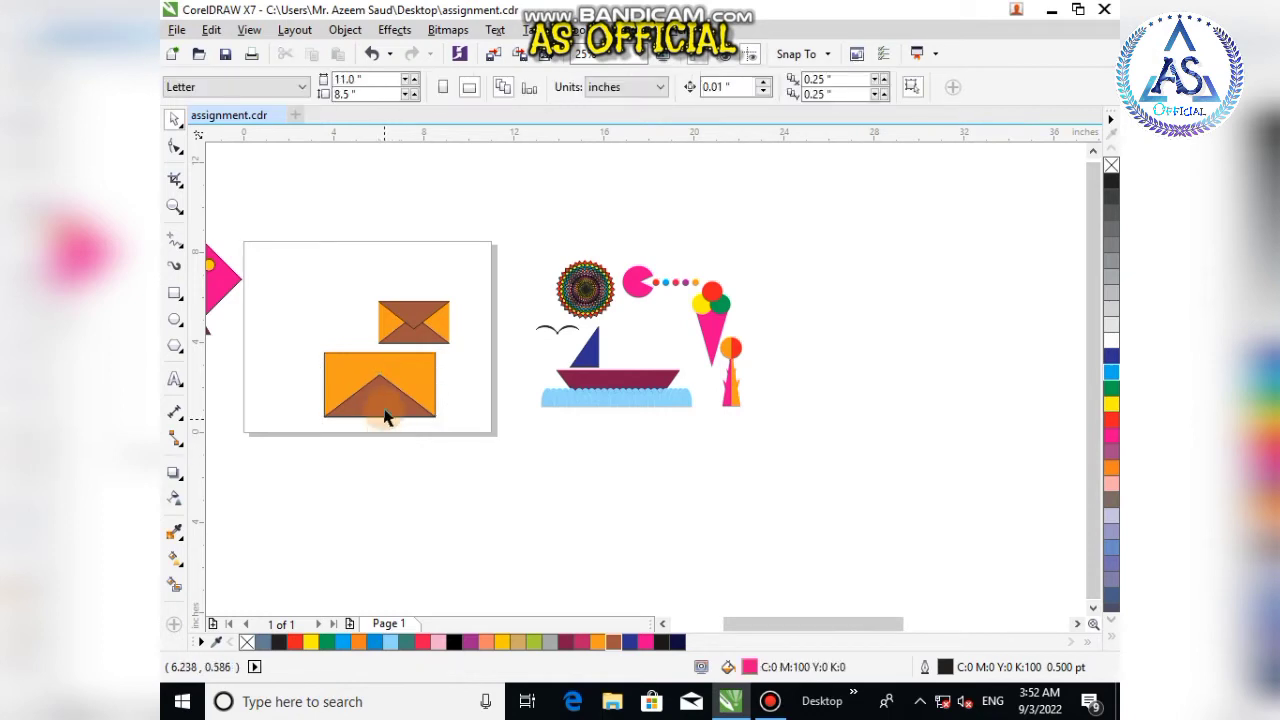
pyautogui.click(383, 401)
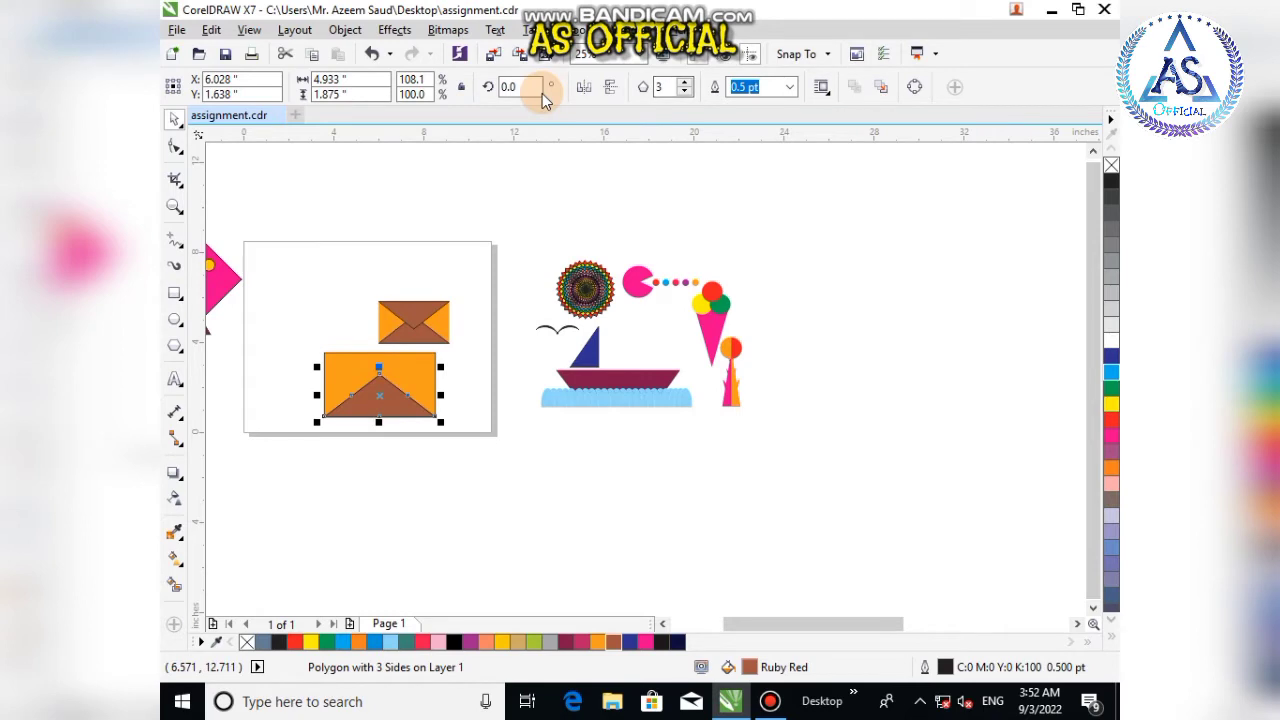
pyautogui.click(611, 88)
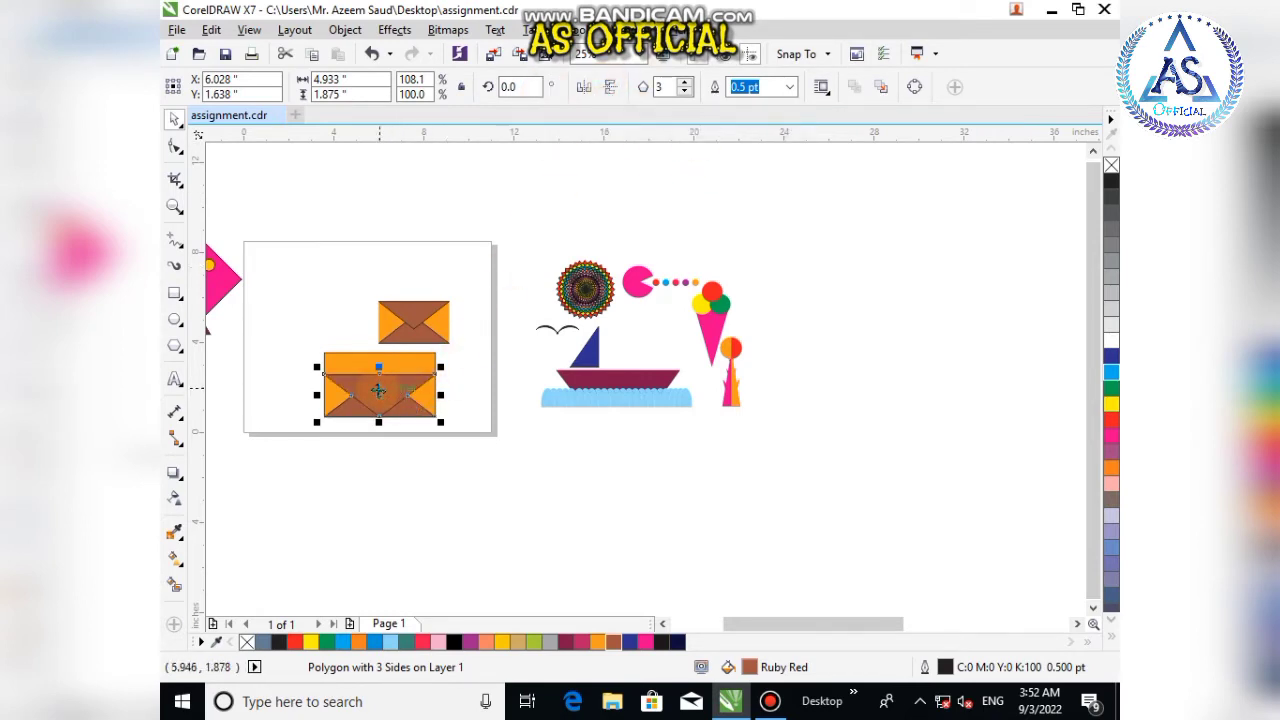
# Step: Move the mirrored triangle up against the rectangle's top edge to form the envelope flap
pyautogui.moveTo(384, 400); pyautogui.dragTo(384, 391)
pyautogui.scroll(3, 384, 391)
pyautogui.scroll(-3, 400, 371)
pyautogui.press('Up')
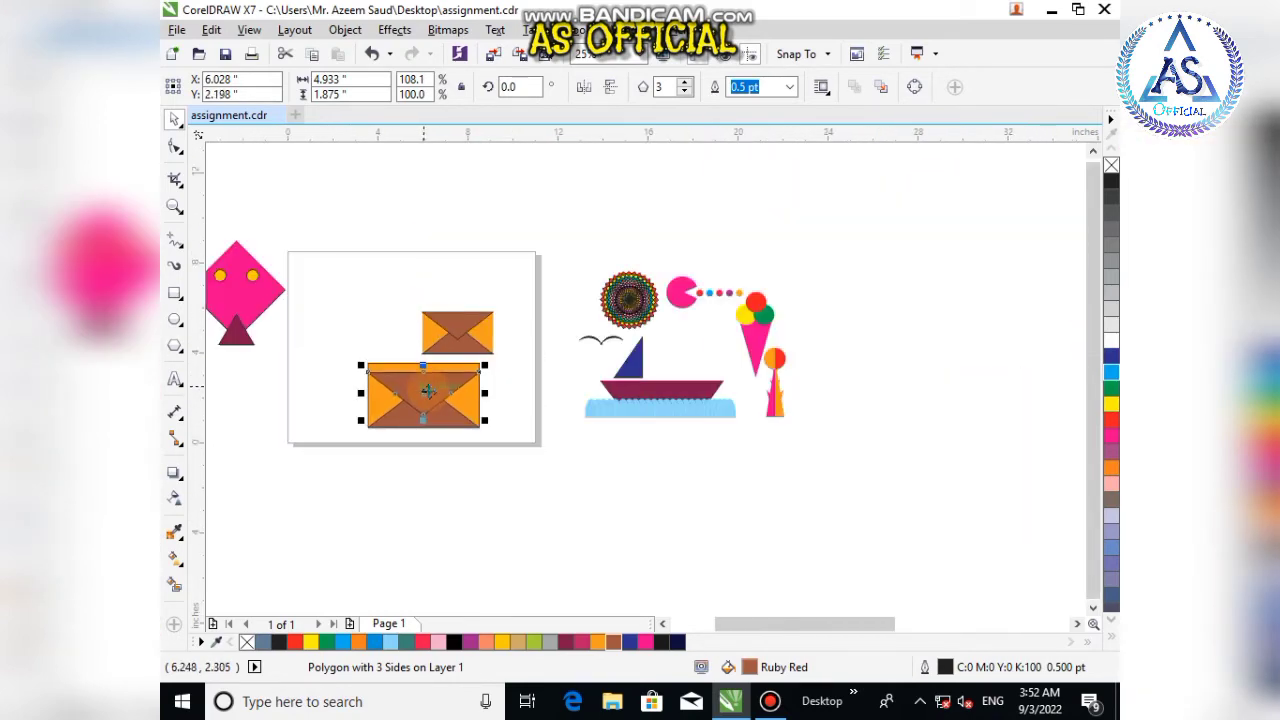
pyautogui.scroll(2, 340, 466)
pyautogui.moveTo(512, 314)
pyautogui.mouseDown()
pyautogui.moveTo(515, 289)
pyautogui.moveTo(515, 354)
pyautogui.moveTo(521, 302)
pyautogui.mouseUp()
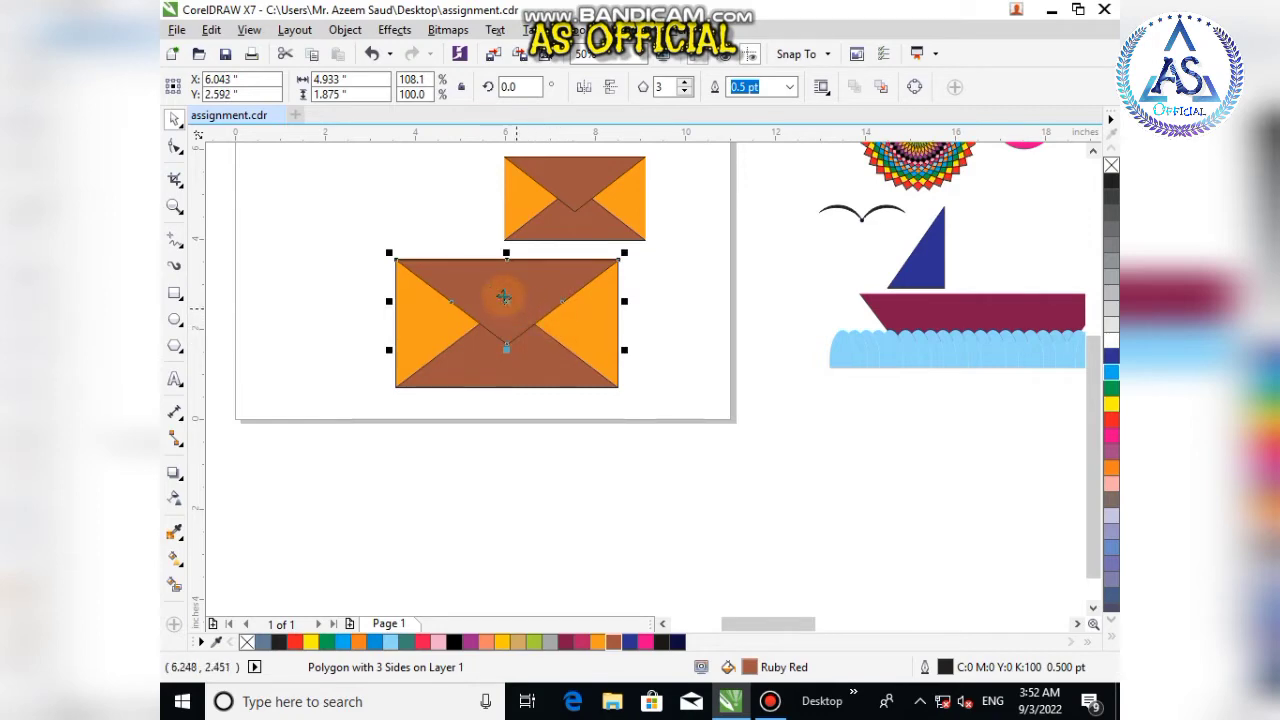
# Step: Inspect how the new envelope's triangles align with the rectangle's edges
pyautogui.scroll(2, 475, 257)
pyautogui.keyDown('shift'); pyautogui.click(292, 488); pyautogui.keyUp('shift')
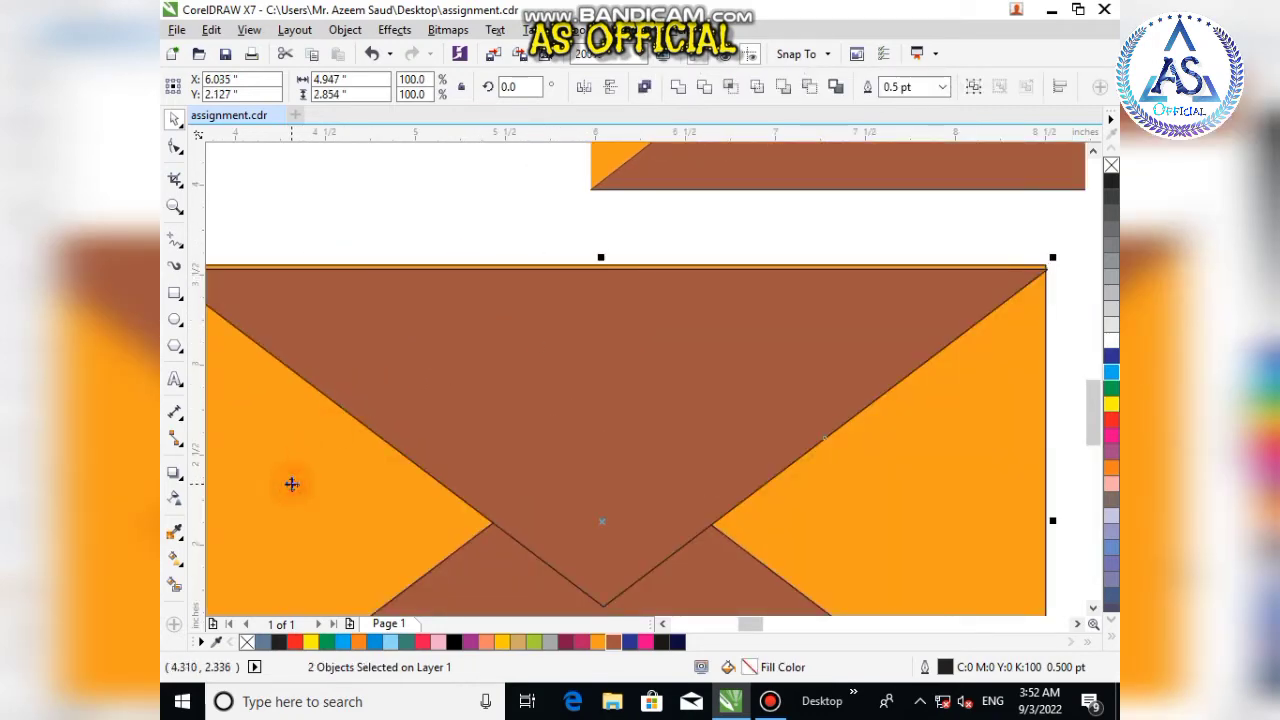
pyautogui.click(351, 209)
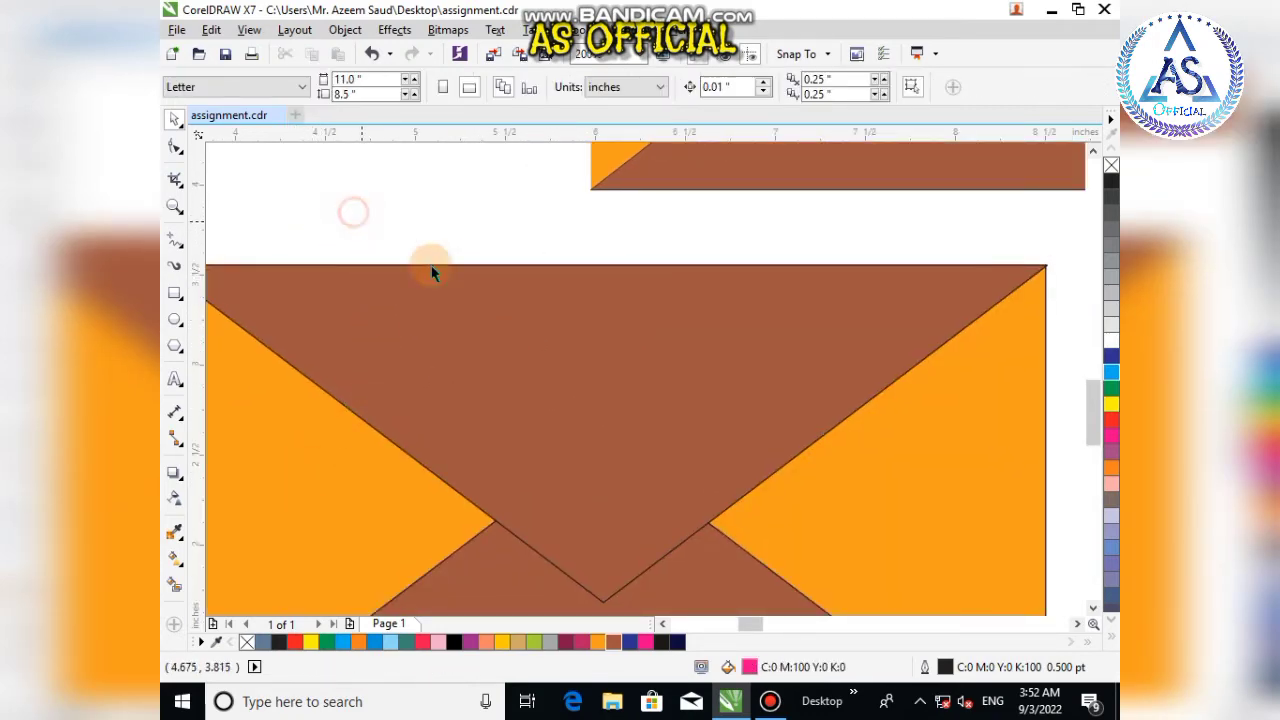
pyautogui.scroll(-2, 580, 304)
pyautogui.scroll(2, 604, 418)
pyautogui.click(600, 366)
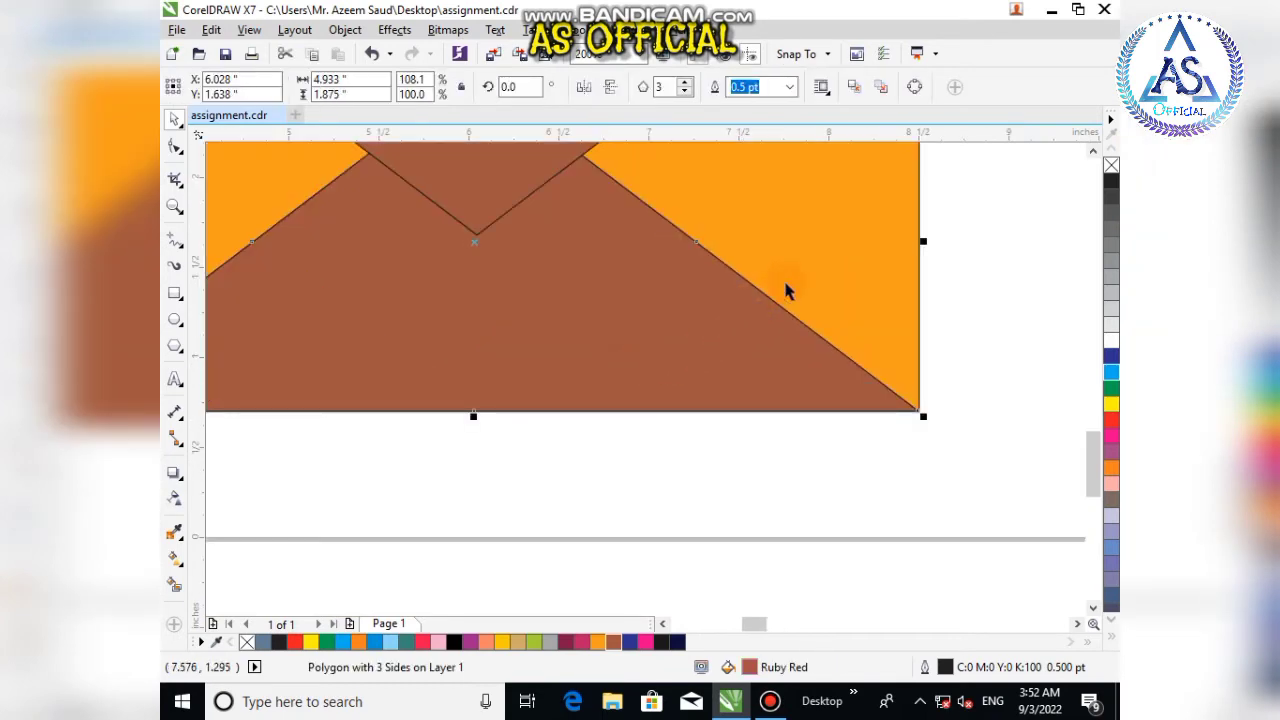
pyautogui.keyDown('shift'); pyautogui.click(865, 258); pyautogui.keyUp('shift')
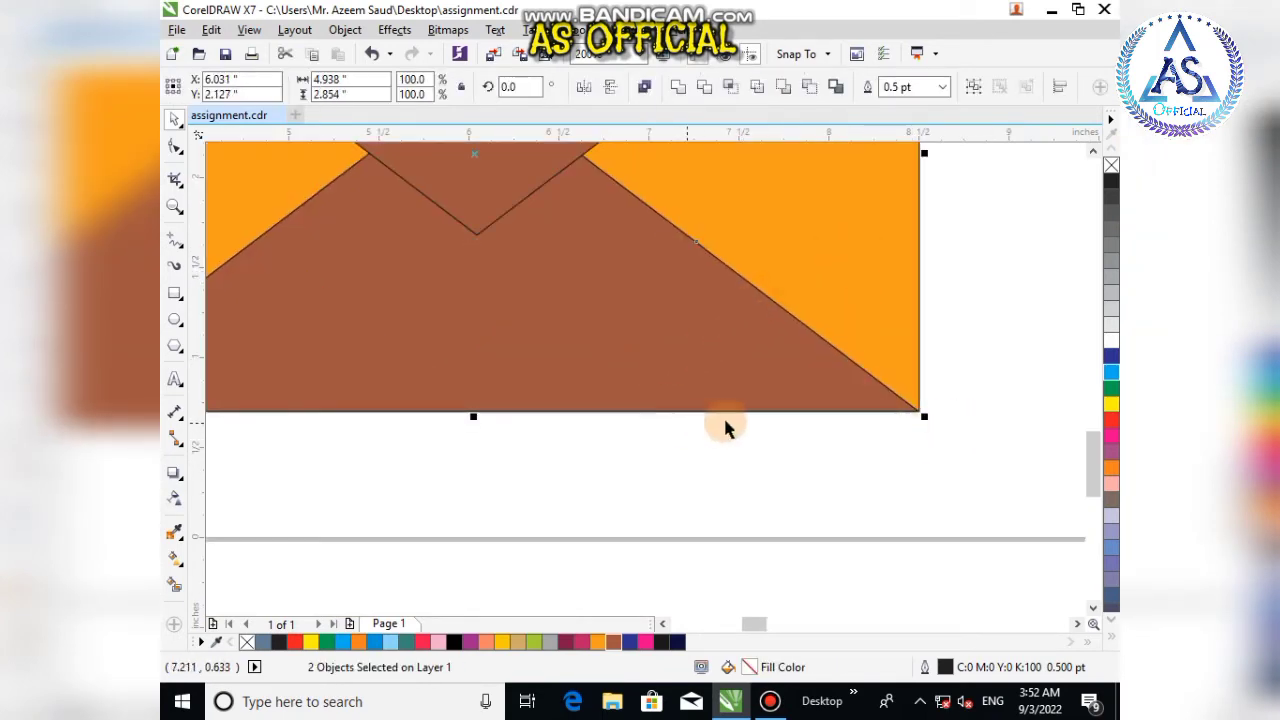
pyautogui.click(671, 434)
# Step: Select the new envelope's three shapes, move them off the page below the kite, and group them
pyautogui.scroll(-2, 671, 438)
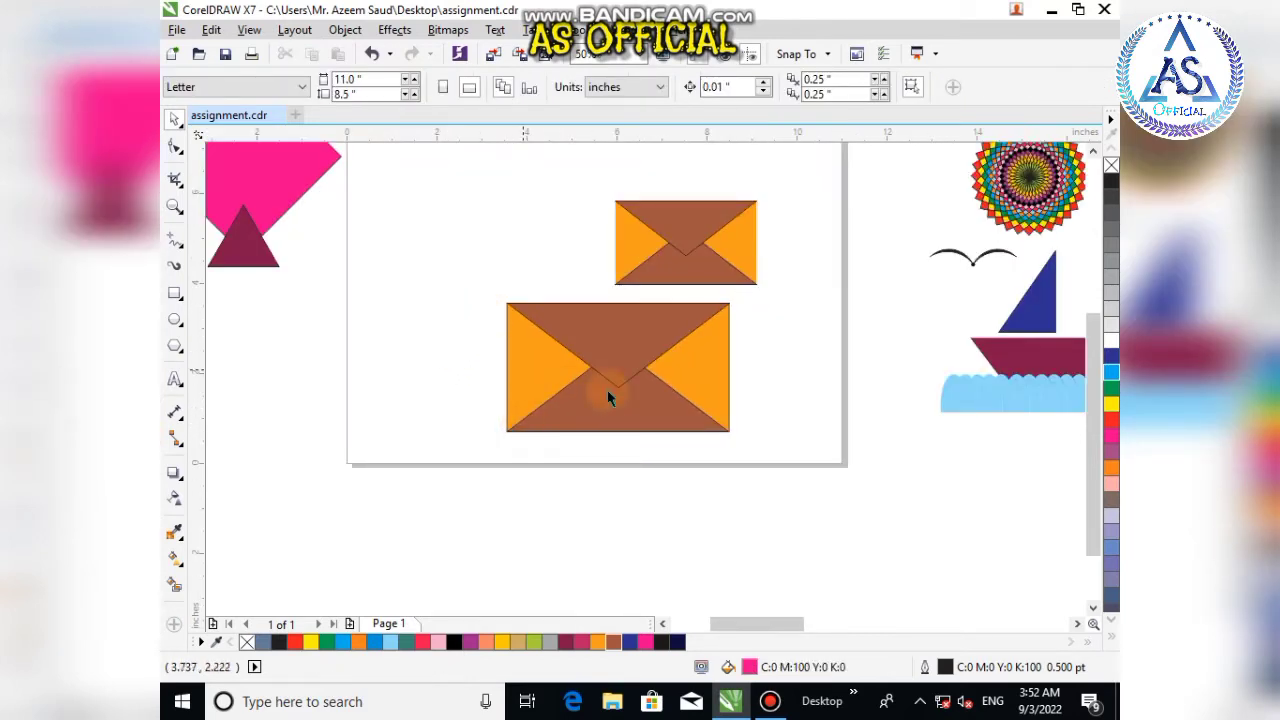
pyautogui.moveTo(461, 281); pyautogui.dragTo(792, 450)
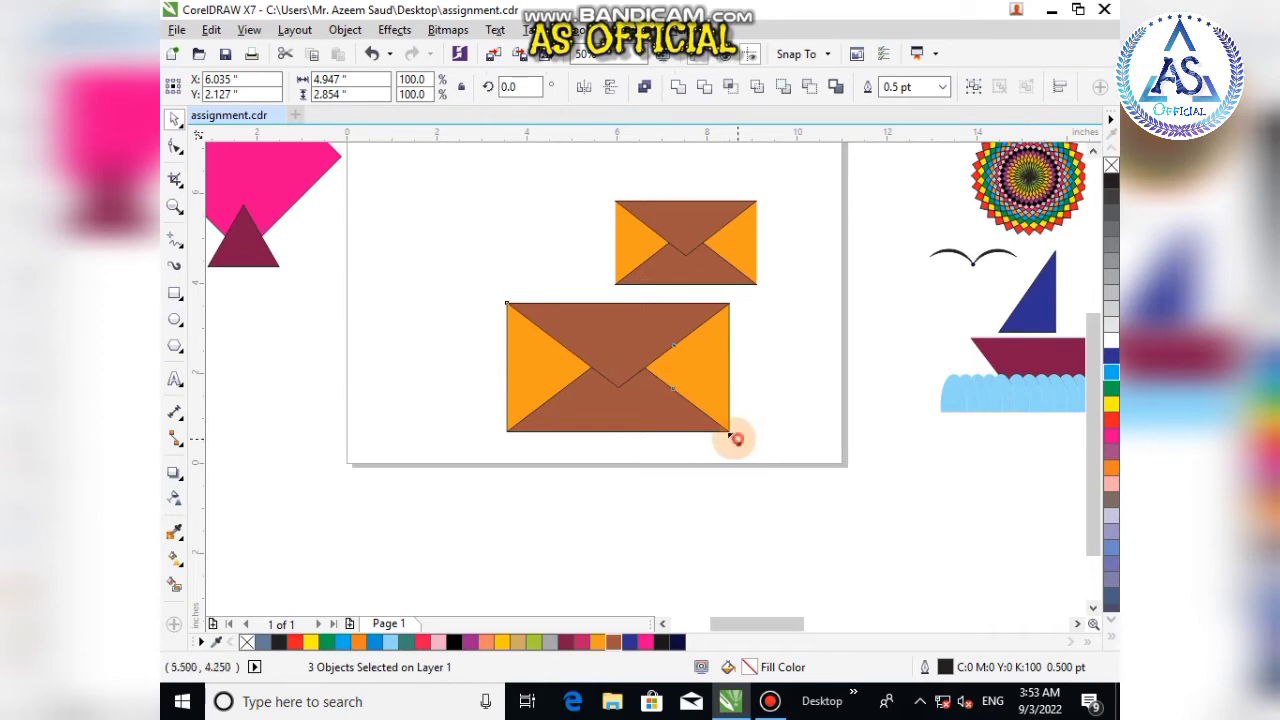
pyautogui.moveTo(595, 368); pyautogui.dragTo(258, 353)
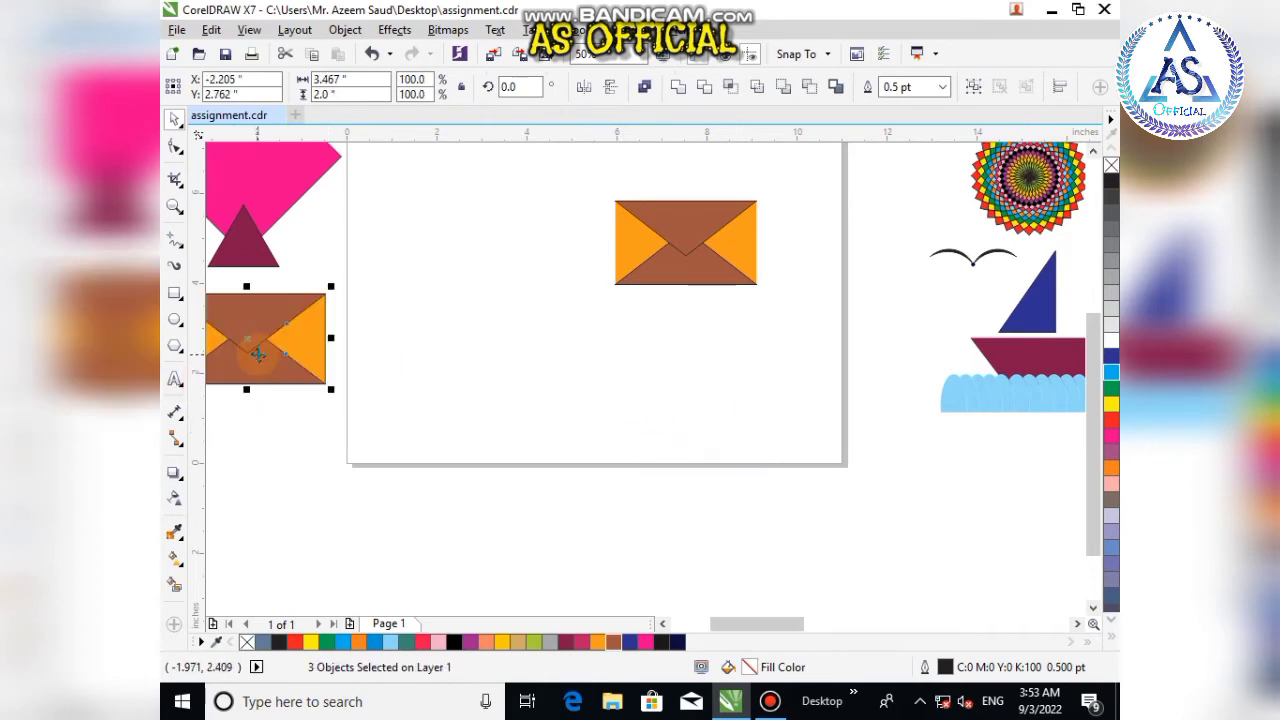
pyautogui.hotkey('ctrl', 'g')
pyautogui.click(456, 390)
pyautogui.scroll(-4, 354, 405)
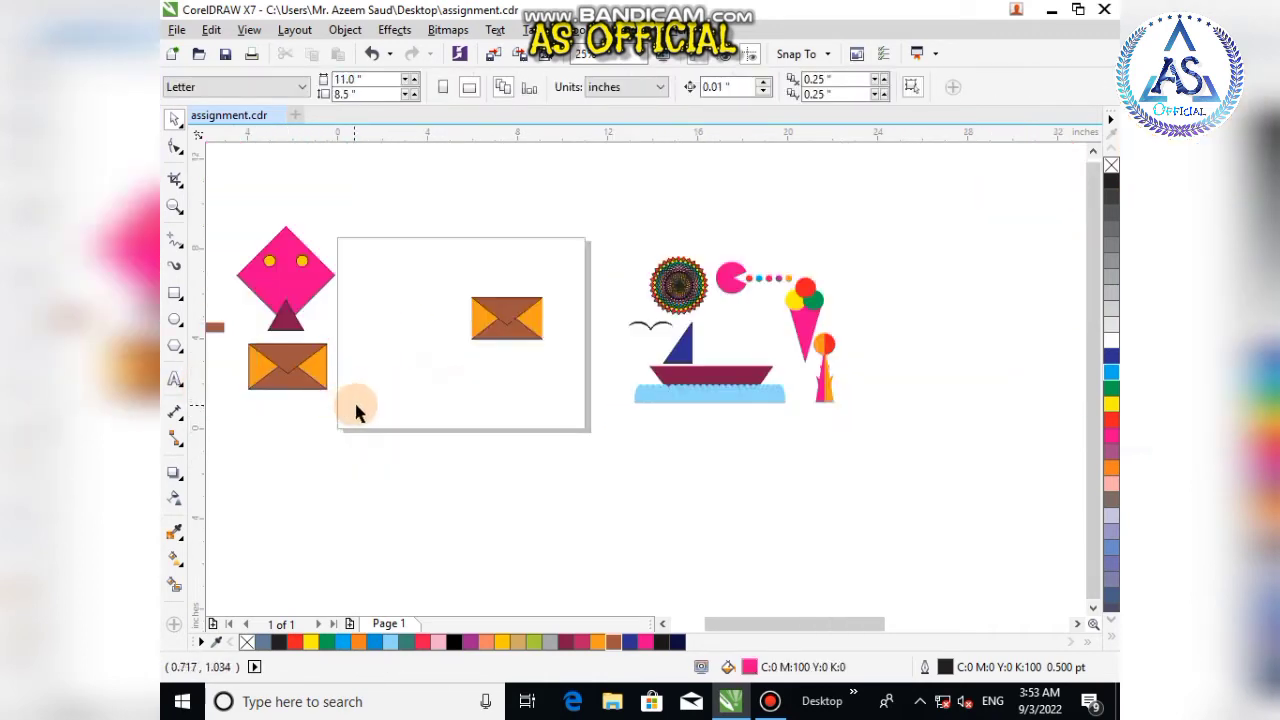
pyautogui.scroll(4, 340, 417)
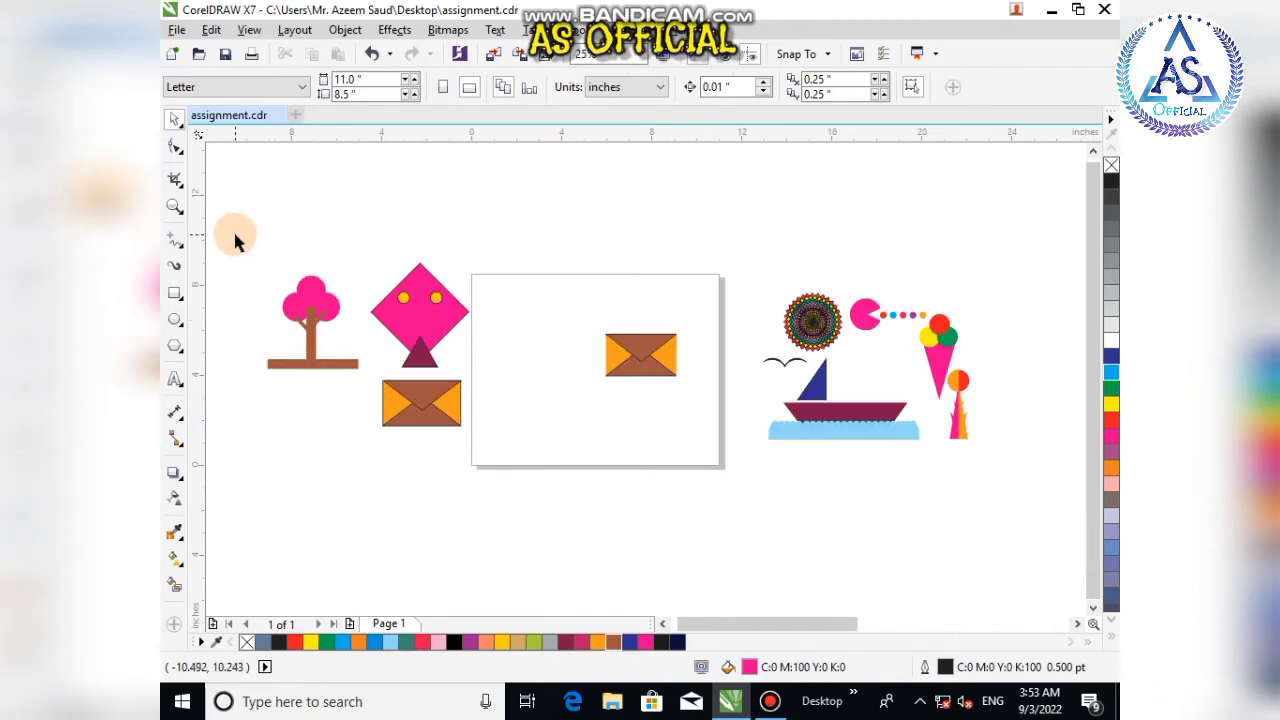
pyautogui.press('z')
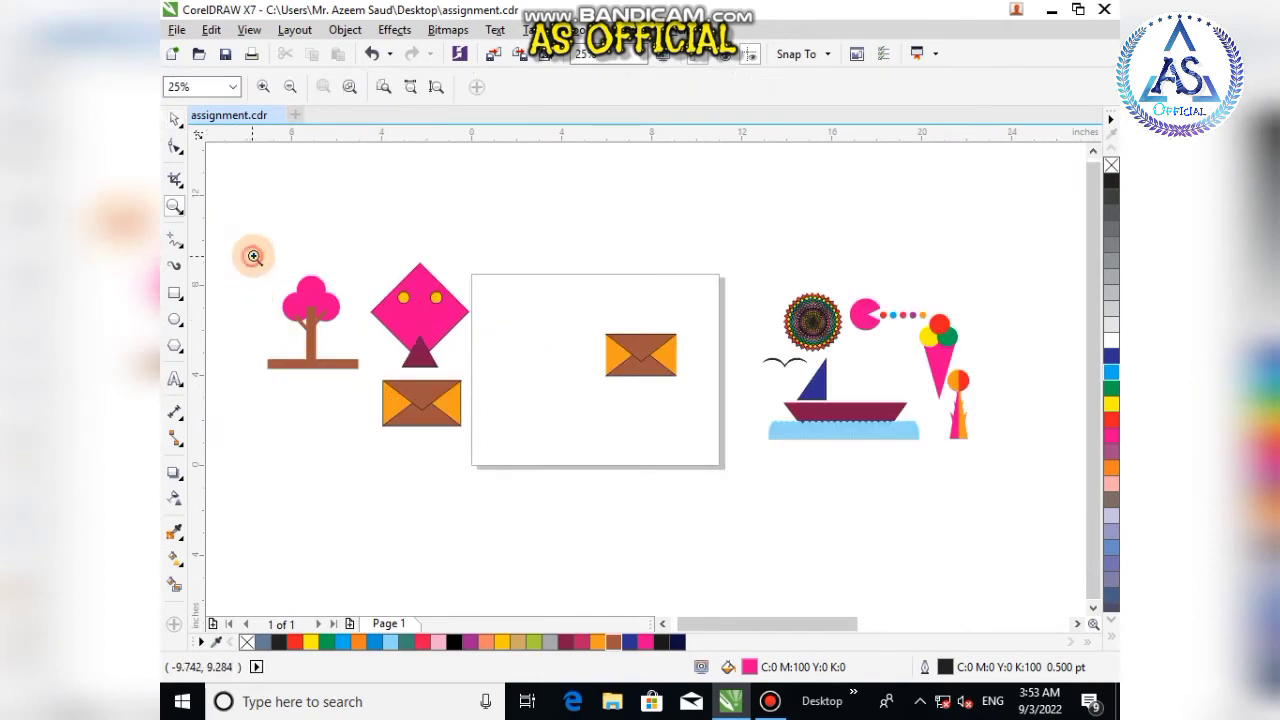
# Step: Delete the original envelope from the page
pyautogui.moveTo(253, 256); pyautogui.dragTo(470, 428)
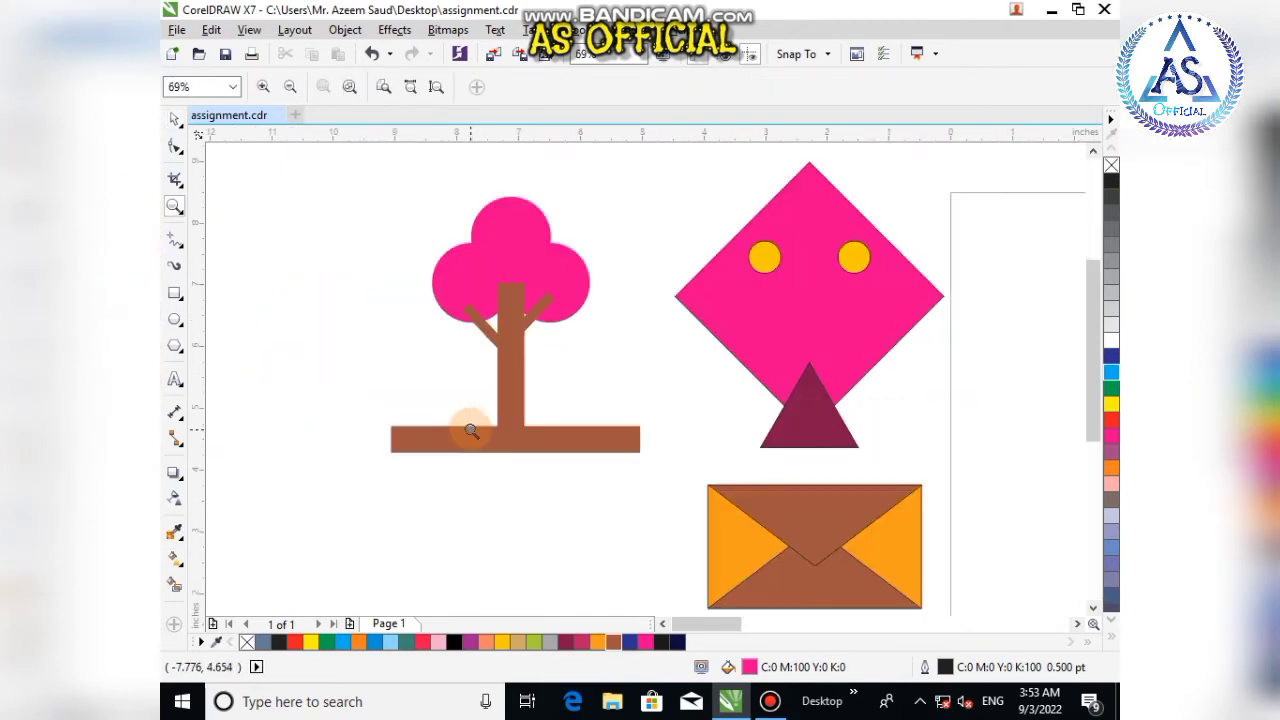
pyautogui.click(174, 118)
pyautogui.scroll(-6, 520, 288)
pyautogui.scroll(3, 612, 293)
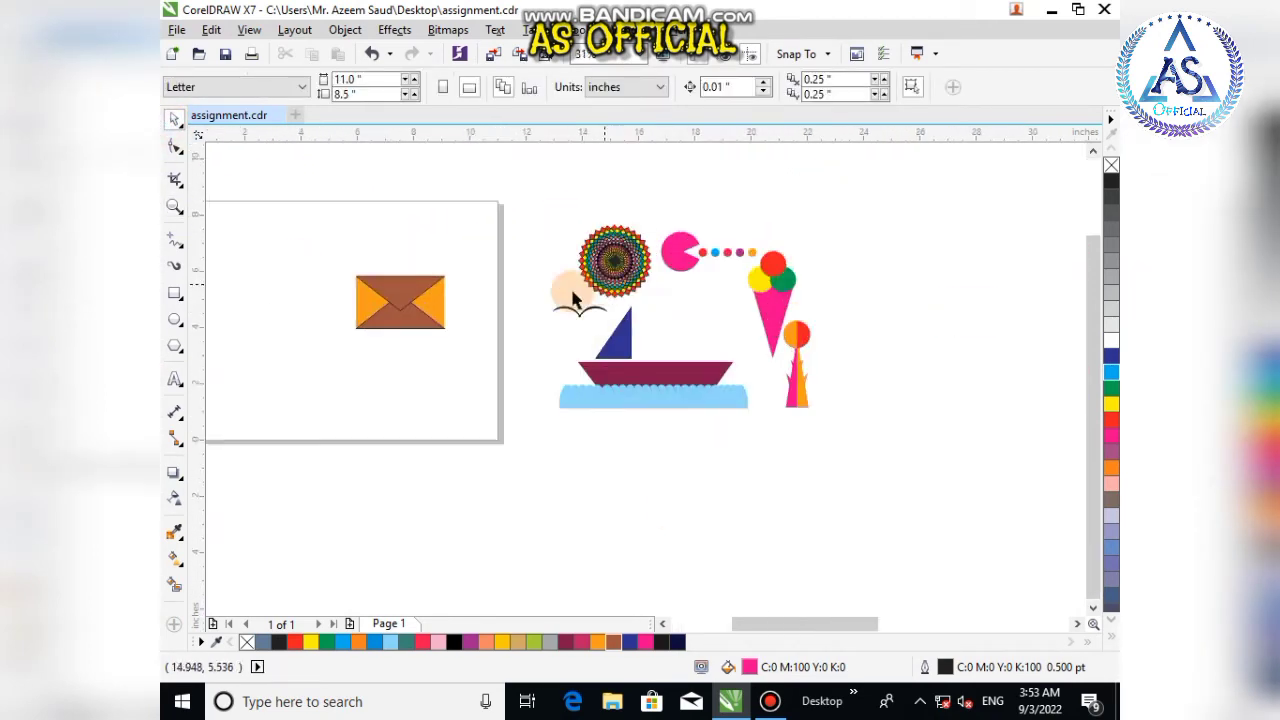
pyautogui.click(420, 318)
pyautogui.press('Delete')
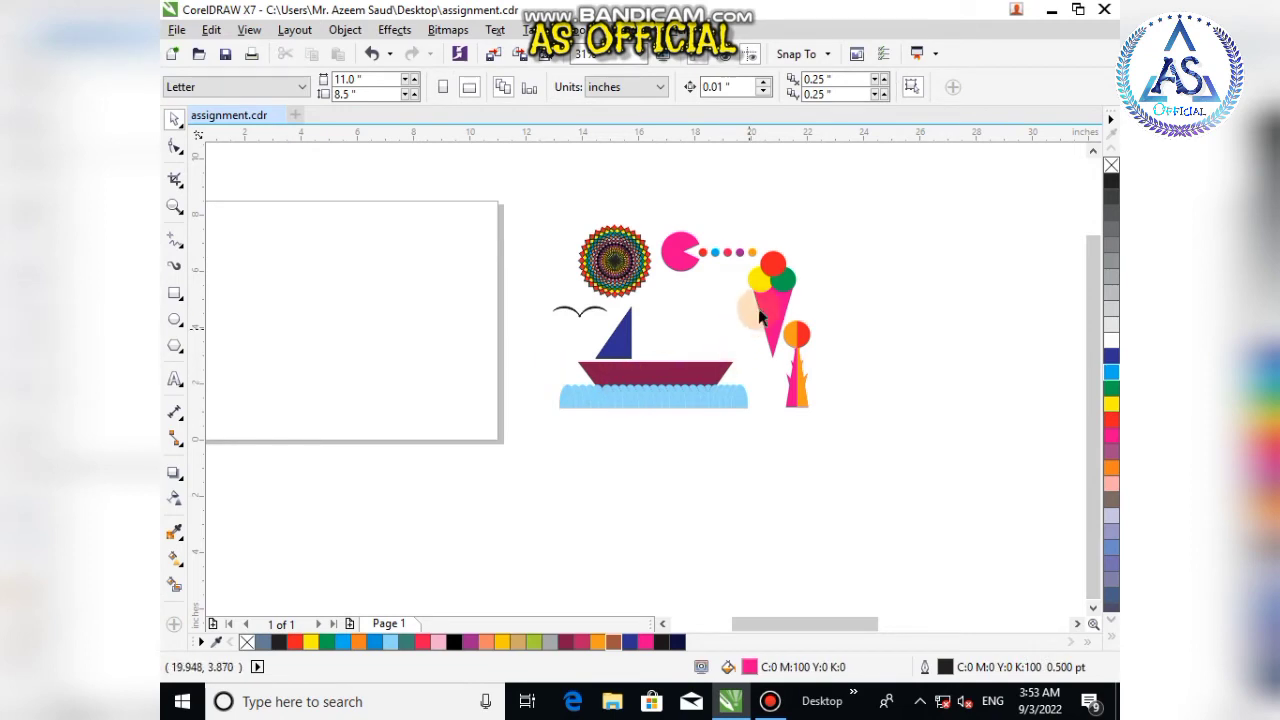
# Step: Move the ice cream cone group onto the page
pyautogui.moveTo(772, 300); pyautogui.dragTo(357, 331)
pyautogui.scroll(-2, 357, 331)
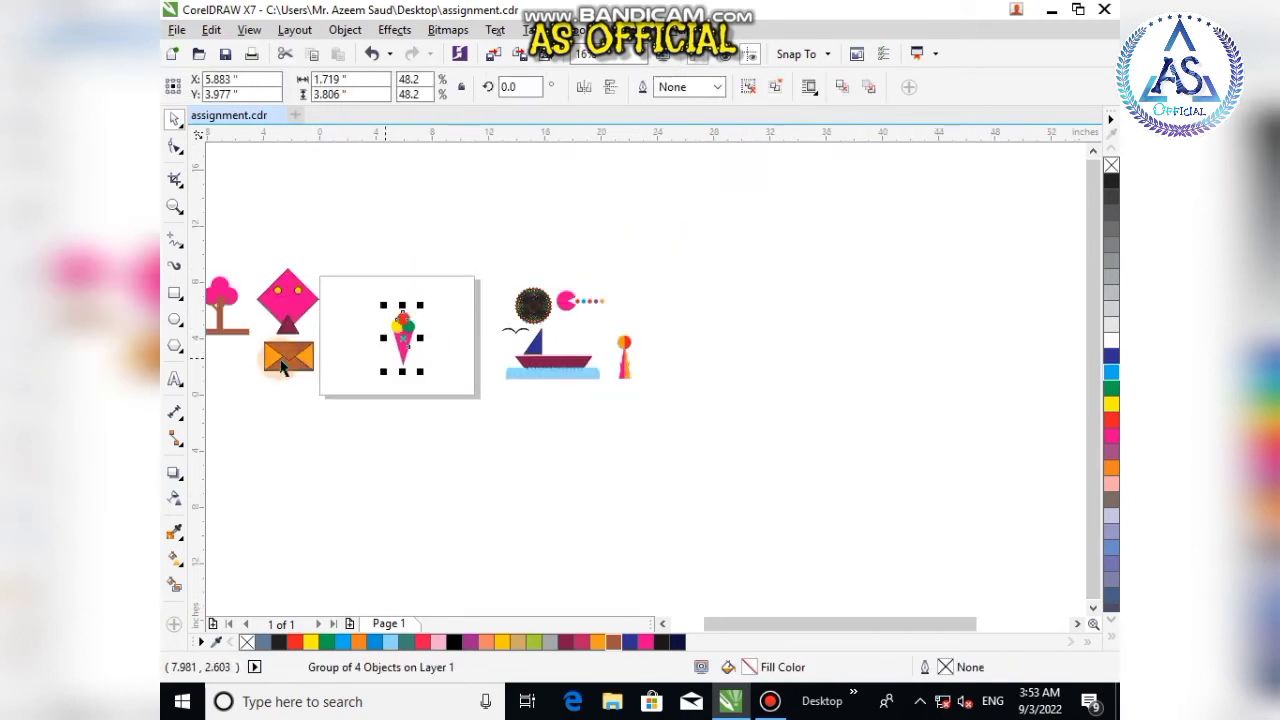
pyautogui.scroll(3, 343, 329)
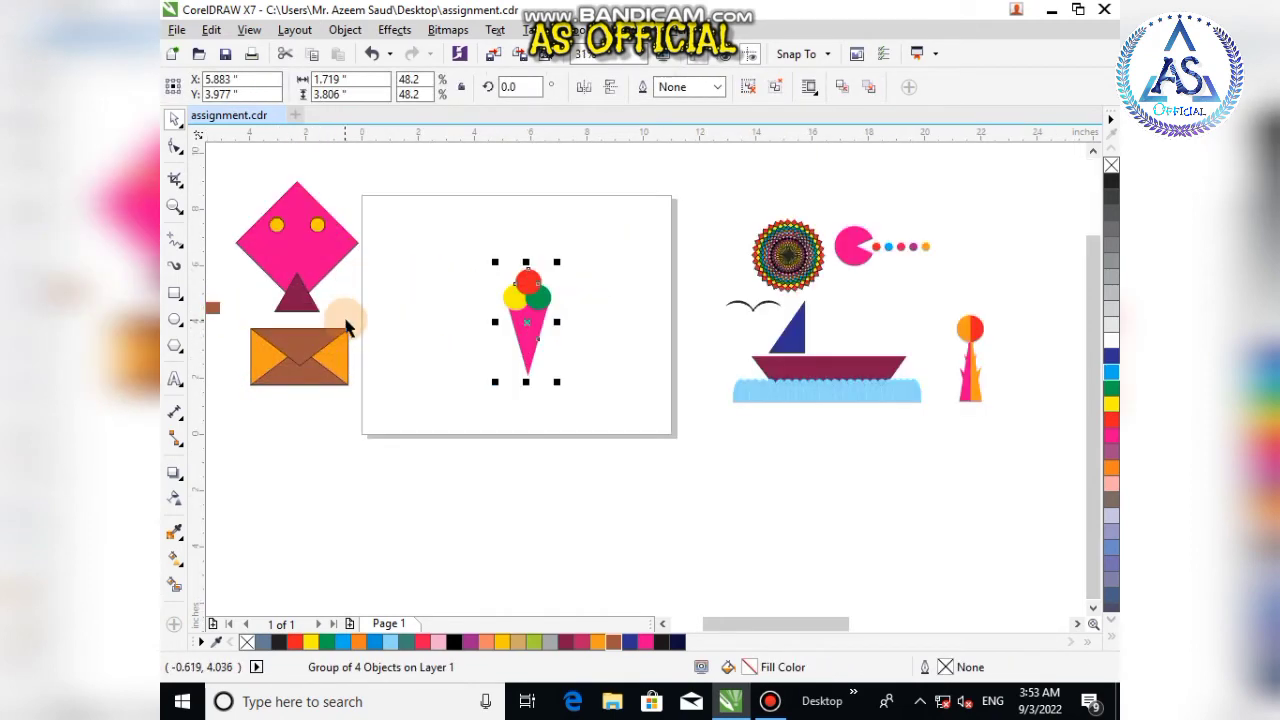
# Step: Draw a pink triangle about 3.5 in tall beside the ice cream cone and flip it vertically into a cone
pyautogui.click(176, 346)
pyautogui.click(413, 298)
pyautogui.moveTo(457, 363)
pyautogui.mouseDown()
pyautogui.moveTo(506, 423)
pyautogui.moveTo(489, 431)
pyautogui.mouseUp()
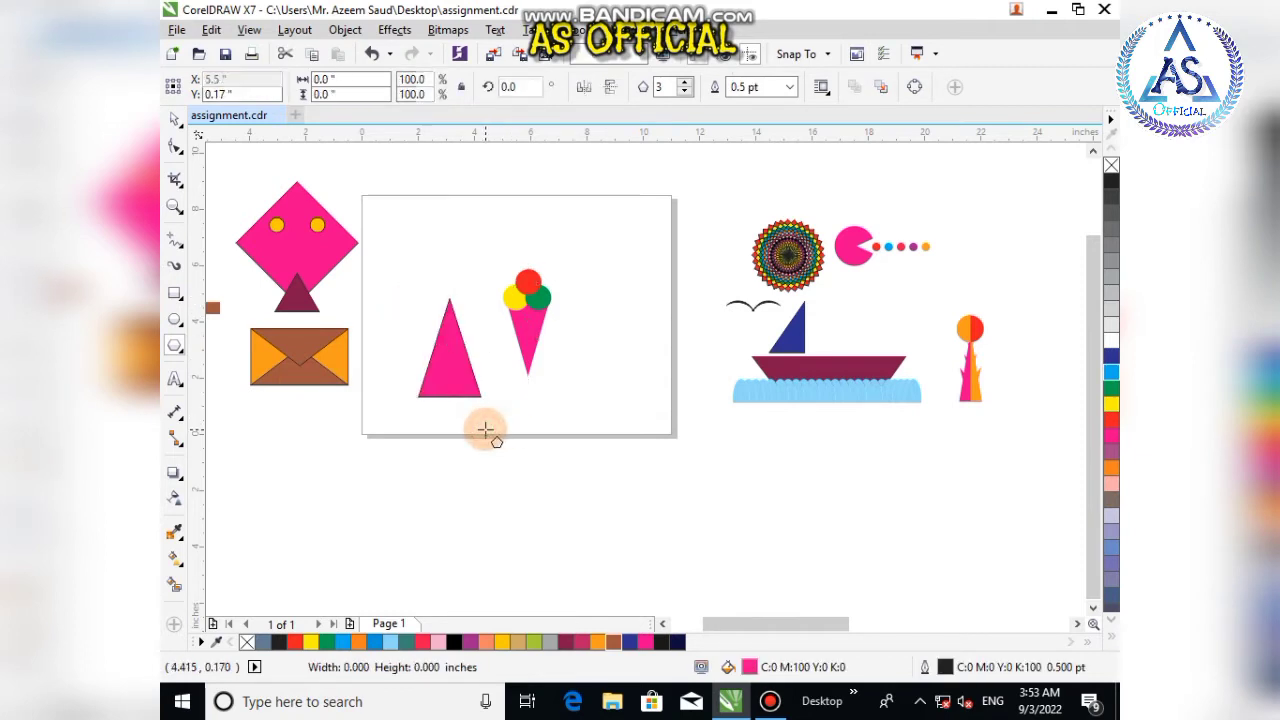
pyautogui.click(176, 118)
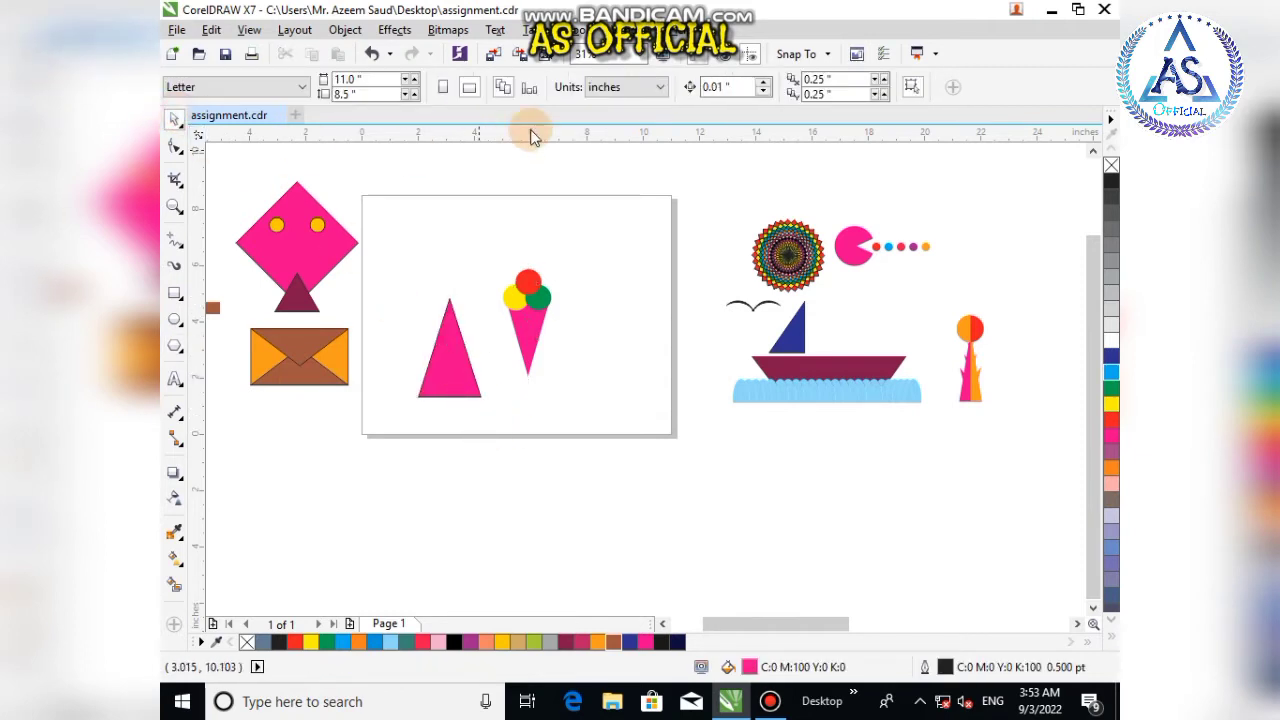
pyautogui.click(456, 362)
pyautogui.click(611, 89)
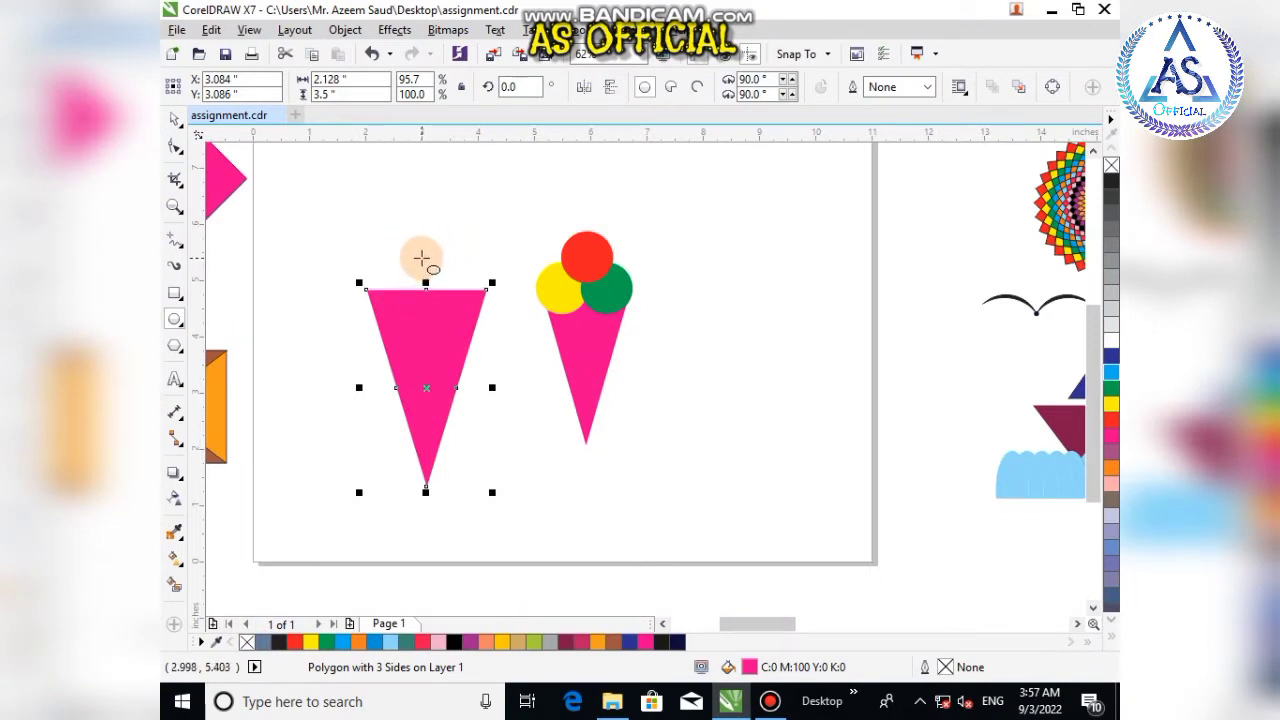
# Step: Draw a circle about 1.2 in across at the cone's top edge and remove its outline
pyautogui.moveTo(421, 259); pyautogui.dragTo(491, 306)
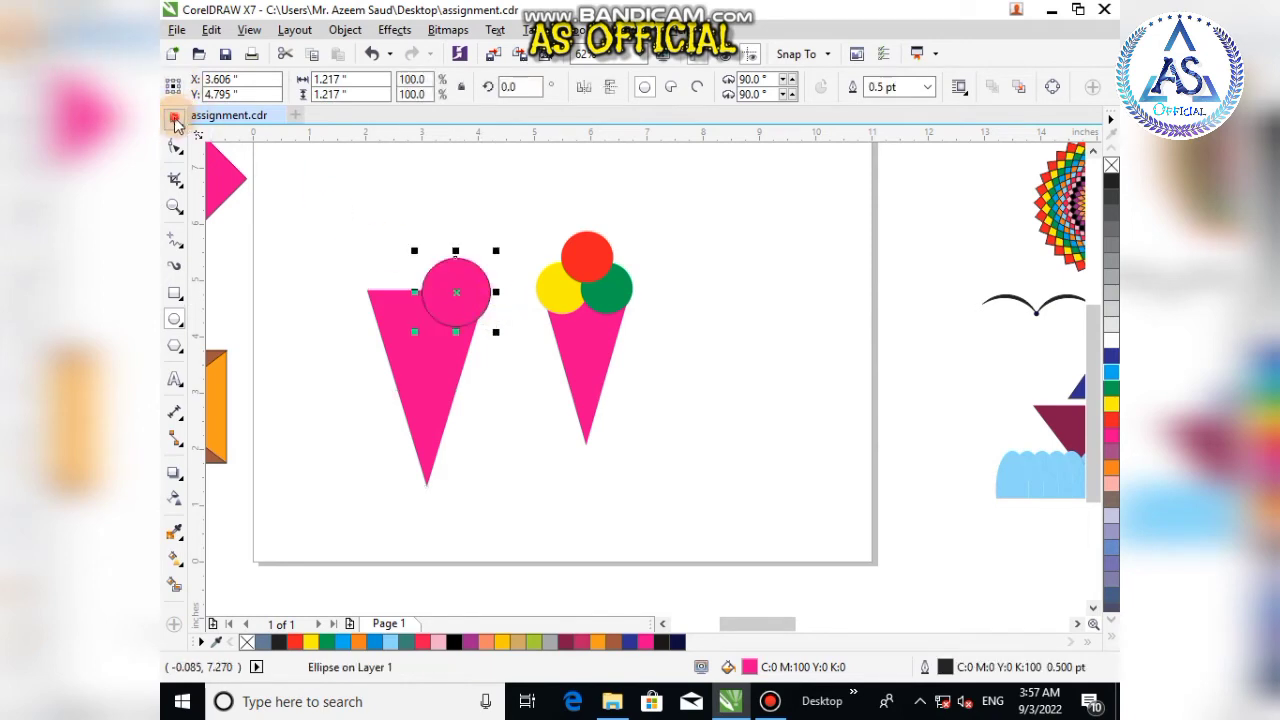
pyautogui.click(175, 121)
pyautogui.rightClick(247, 643)
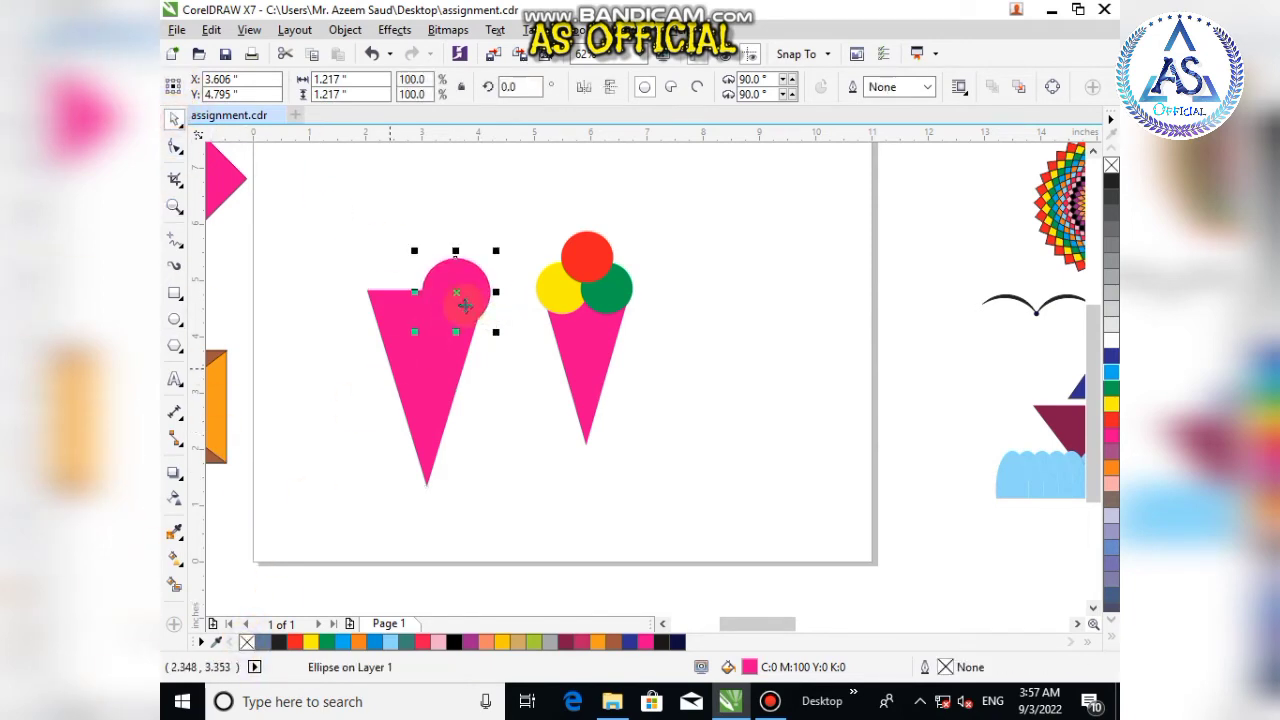
# Step: Copy the circle to the left, center the pair over the cone and nudge them up and right
pyautogui.moveTo(461, 289); pyautogui.dragTo(390, 295)
pyautogui.keyDown('shift'); pyautogui.click(456, 288); pyautogui.keyUp('shift')
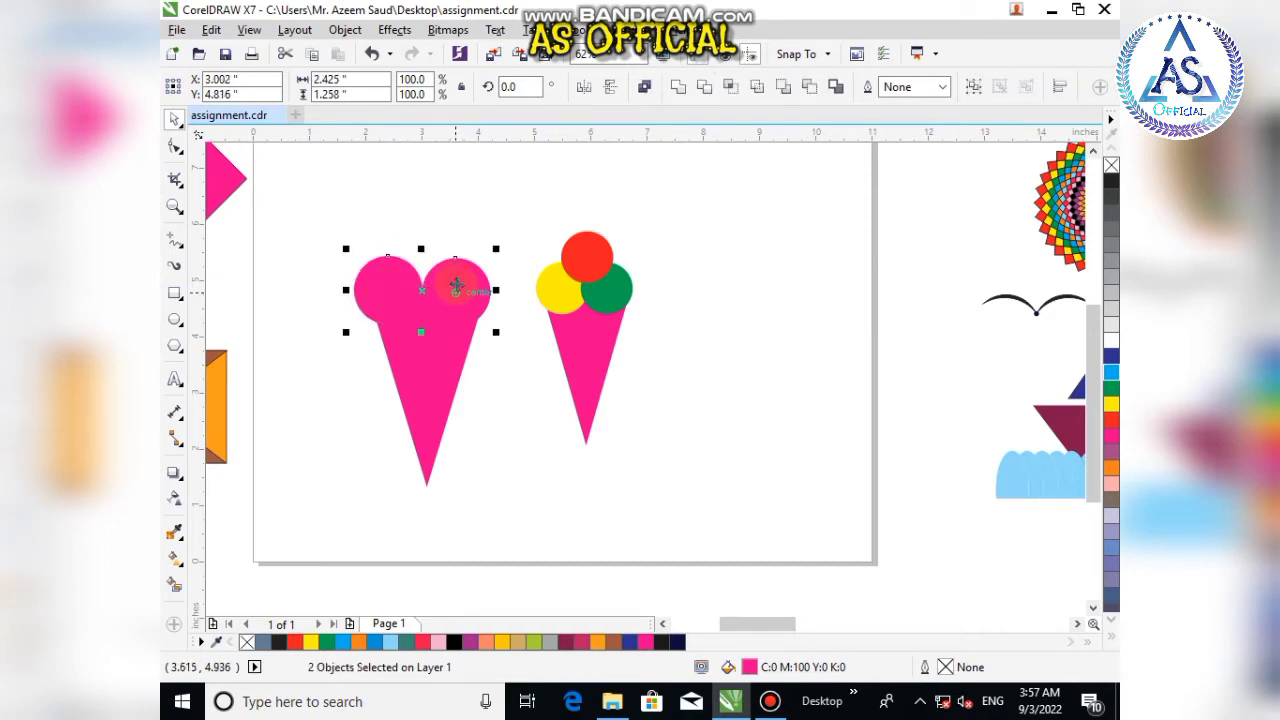
pyautogui.press('e')
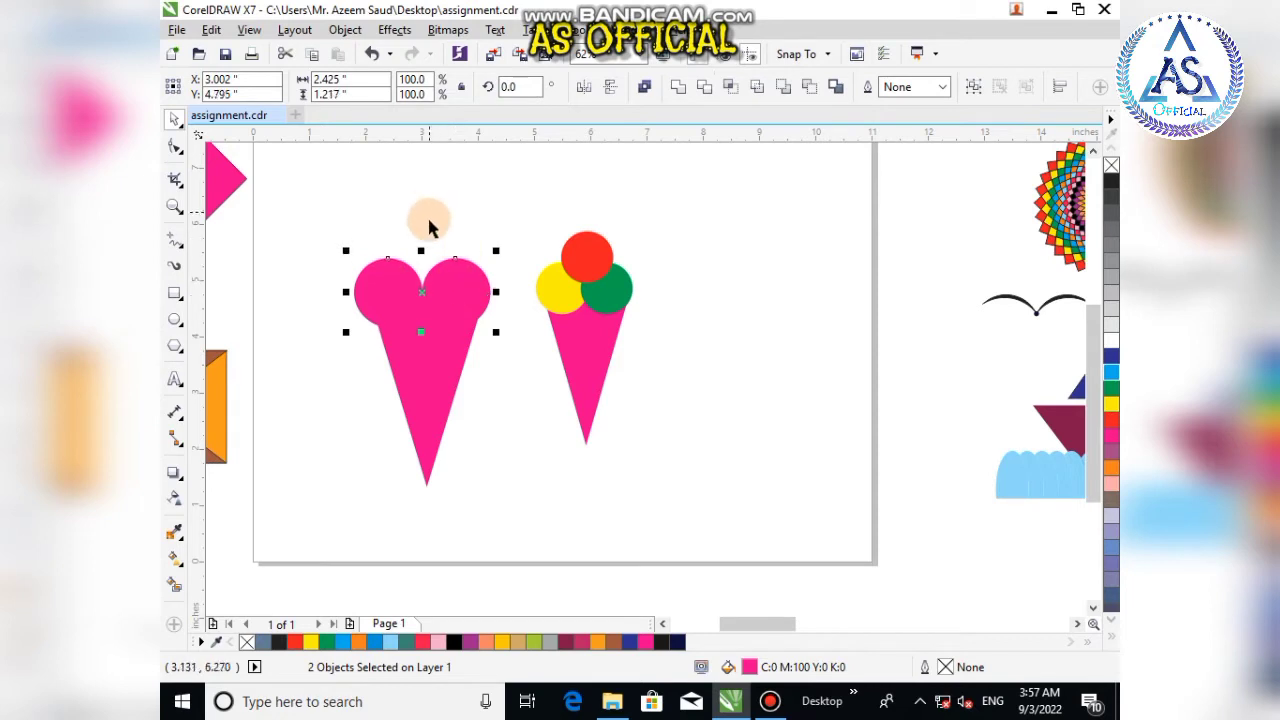
pyautogui.press('Up')
pyautogui.press('Up')
pyautogui.press('Up')
pyautogui.press('Up')
pyautogui.press('Up')
pyautogui.press('Up')
pyautogui.press('Up')
pyautogui.press('Right')
pyautogui.press('Right')
pyautogui.press('Right')
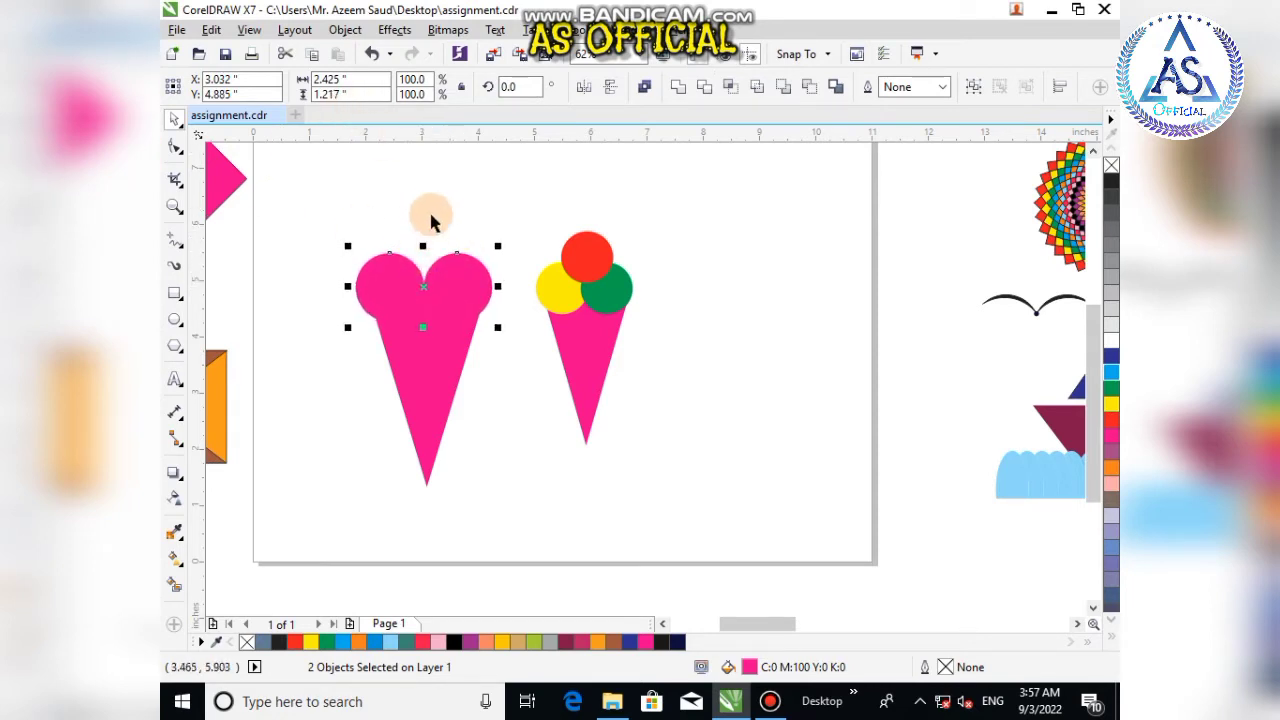
# Step: Copy a circle upward to form the third scoop above the other two
pyautogui.click(401, 280)
pyautogui.moveTo(404, 290); pyautogui.dragTo(435, 251)
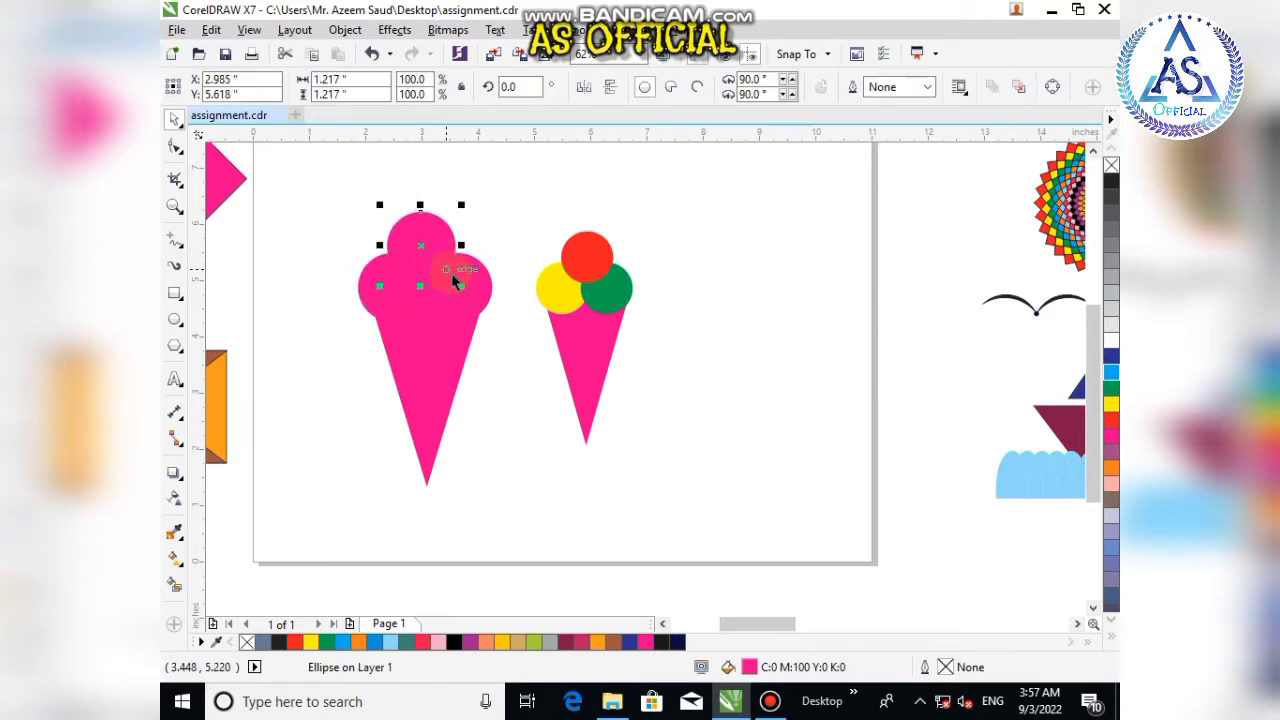
pyautogui.moveTo(371, 286); pyautogui.dragTo(490, 295)
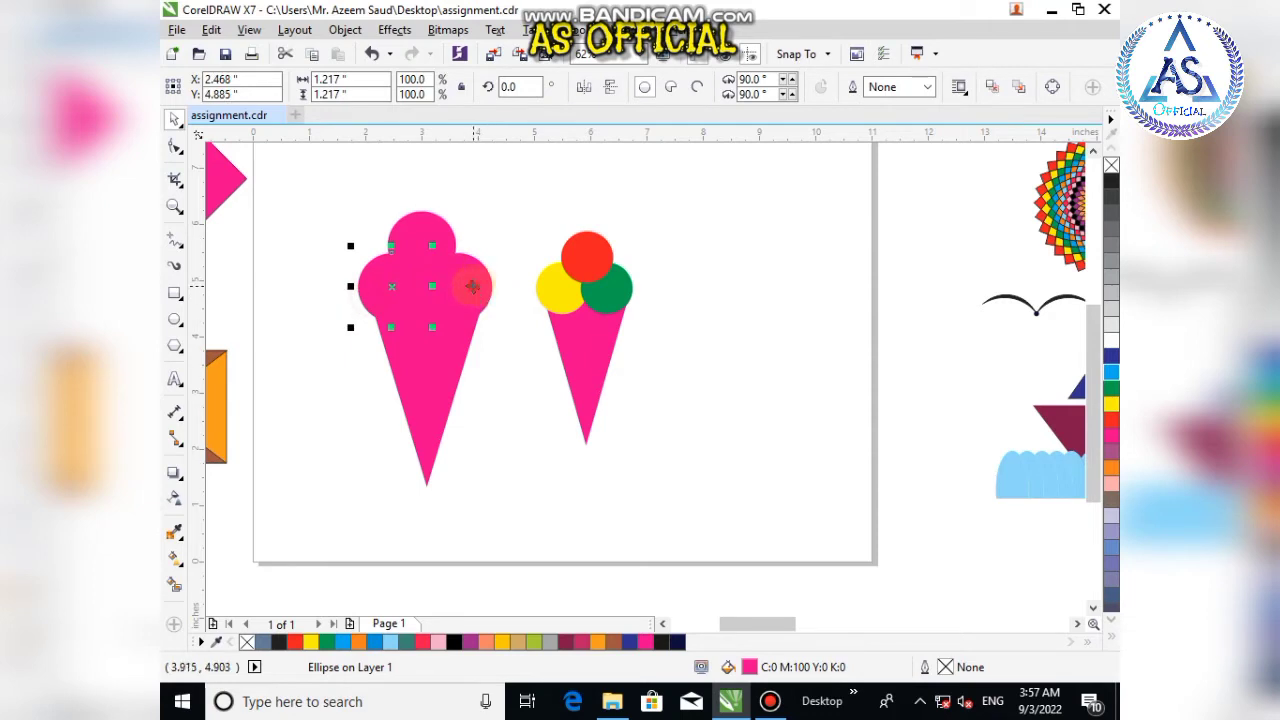
pyautogui.keyDown('shift'); pyautogui.click(472, 287); pyautogui.keyUp('shift')
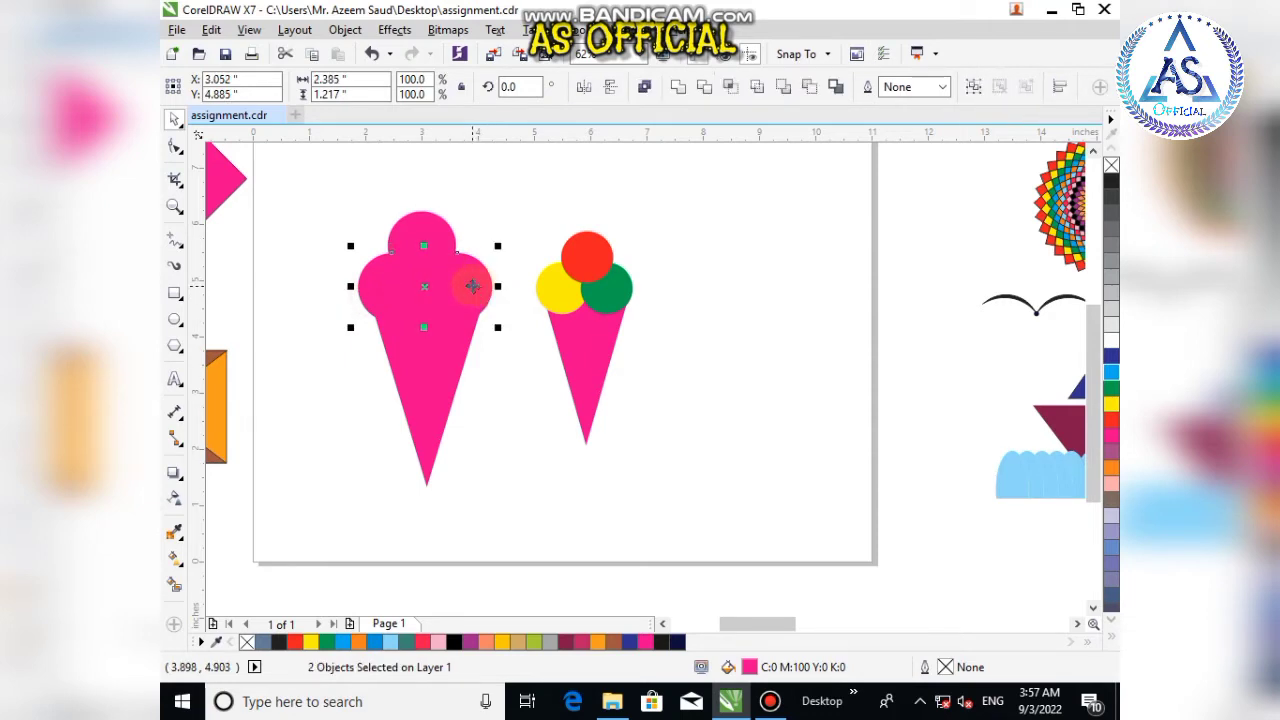
pyautogui.hotkey('ctrl', 'g')
pyautogui.click(444, 258)
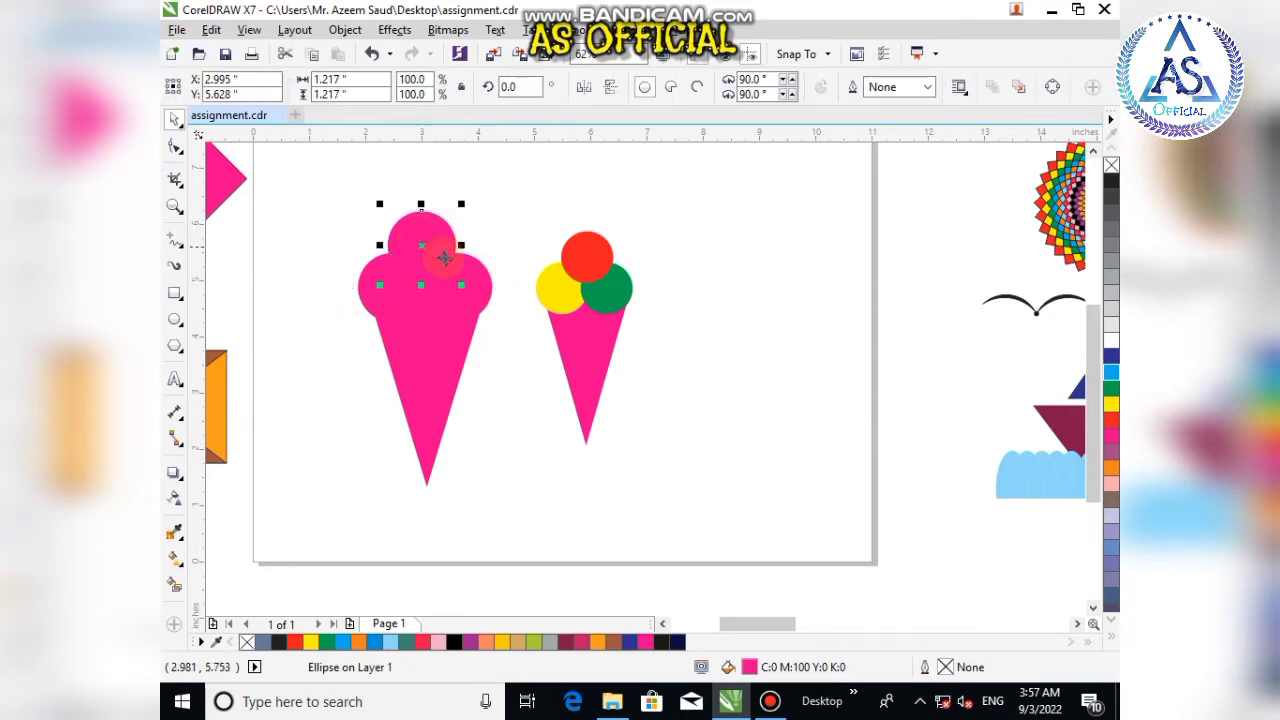
pyautogui.keyDown('shift'); pyautogui.click(472, 290); pyautogui.keyUp('shift')
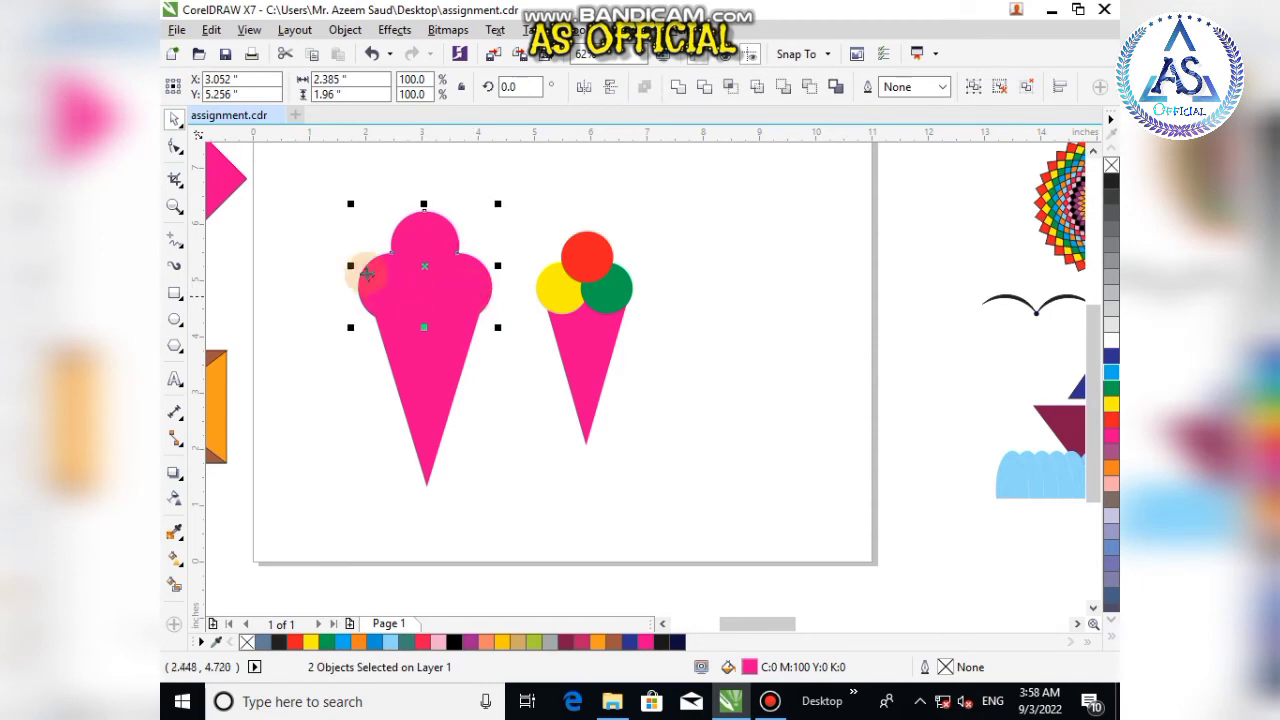
pyautogui.click(306, 354)
pyautogui.click(382, 282)
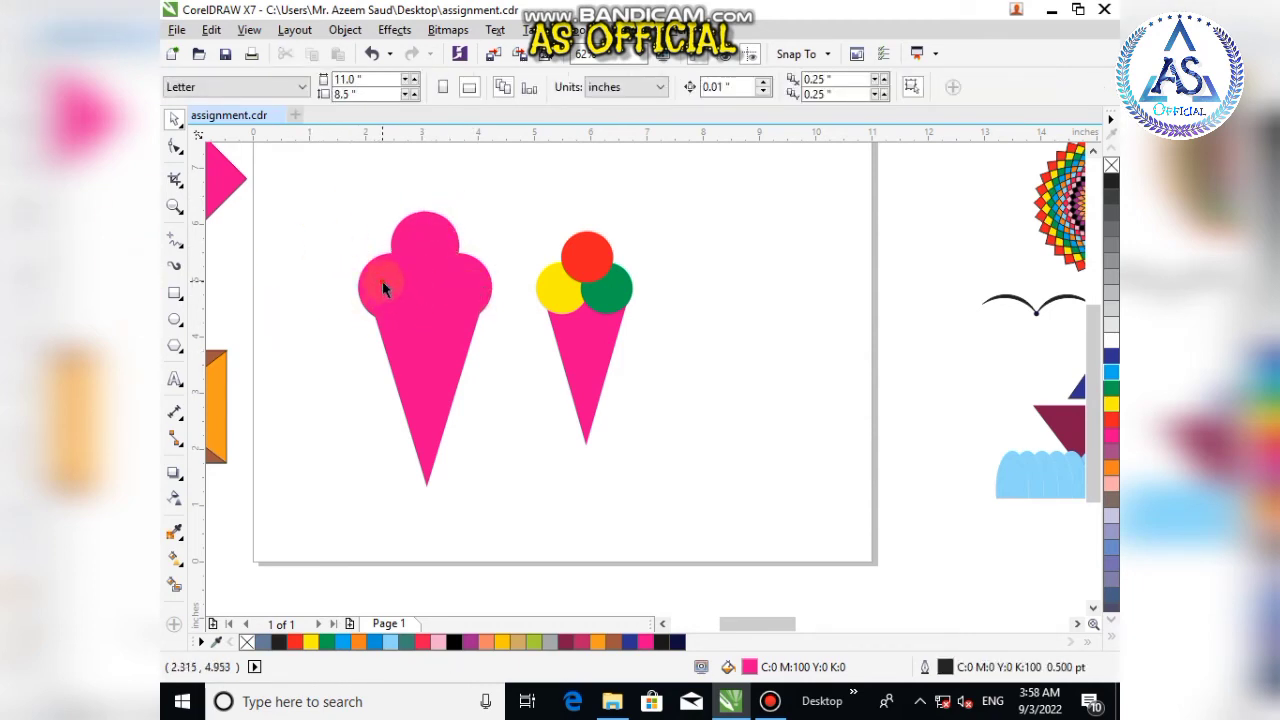
pyautogui.hotkey('ctrl', 'u')
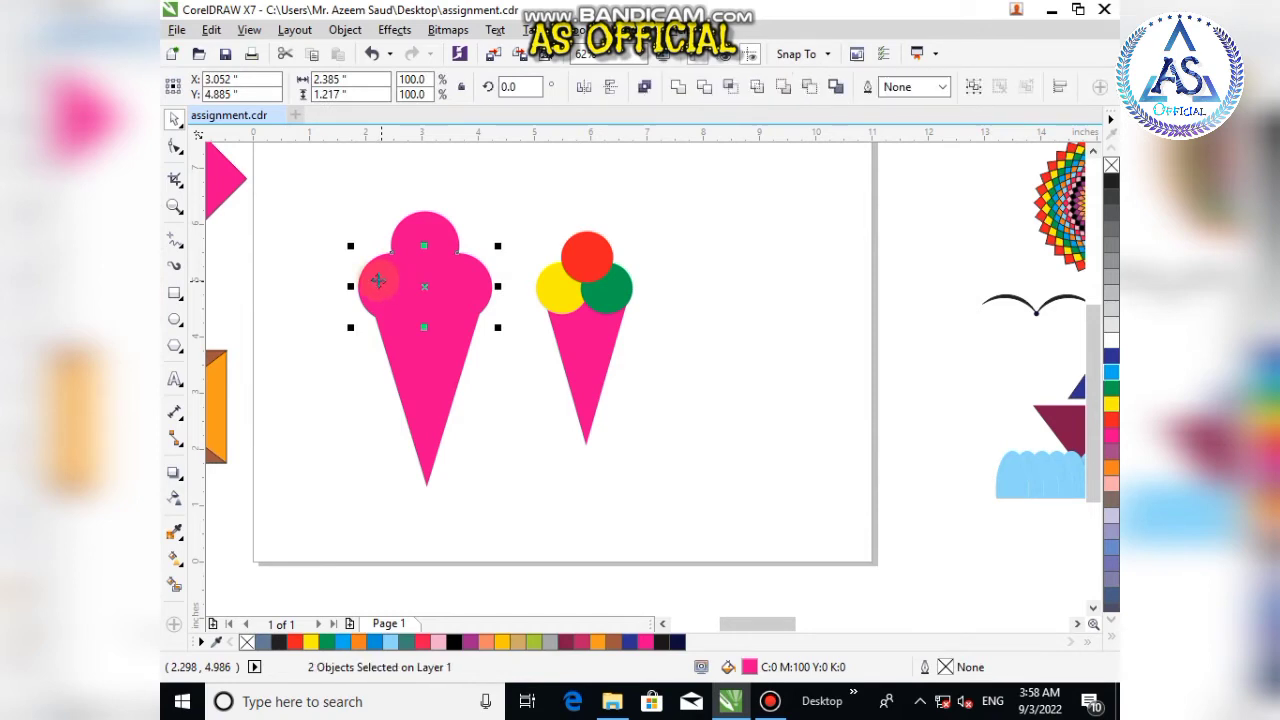
# Step: Fill the left, right and top scoops with orange-yellow, purple and dark blue
pyautogui.click(371, 286)
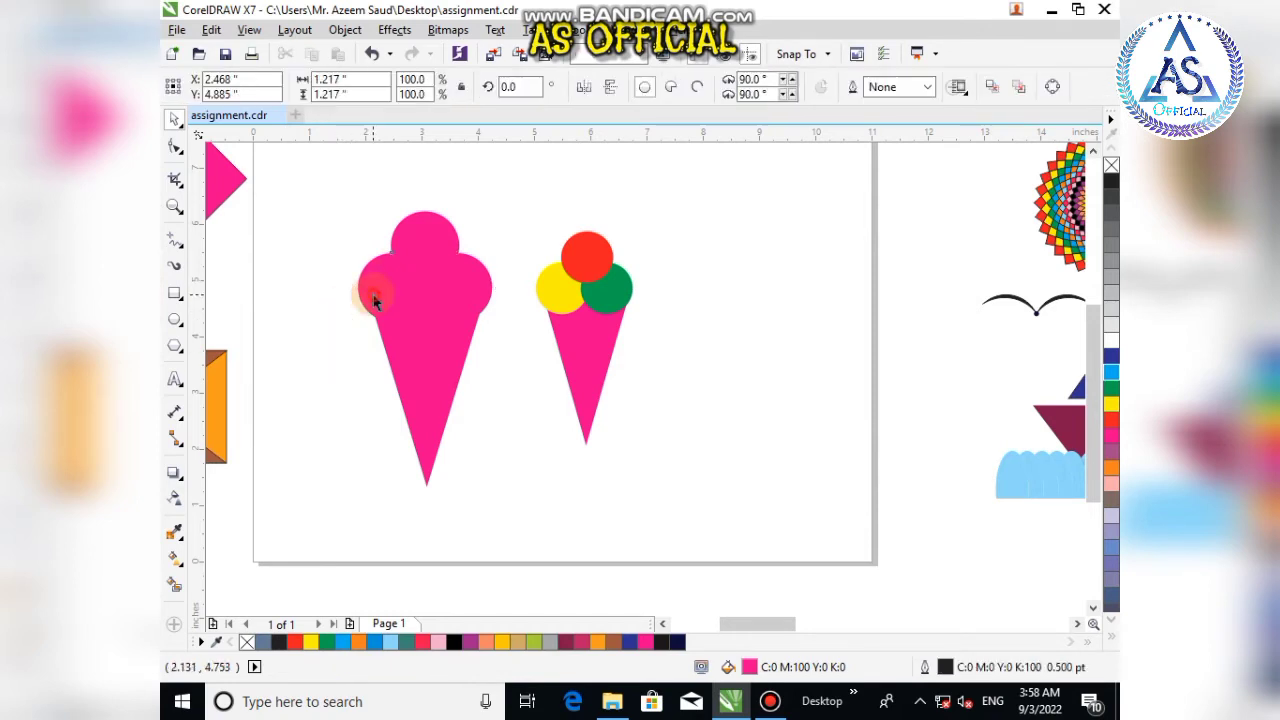
pyautogui.click(502, 641)
pyautogui.click(355, 462)
pyautogui.click(463, 289)
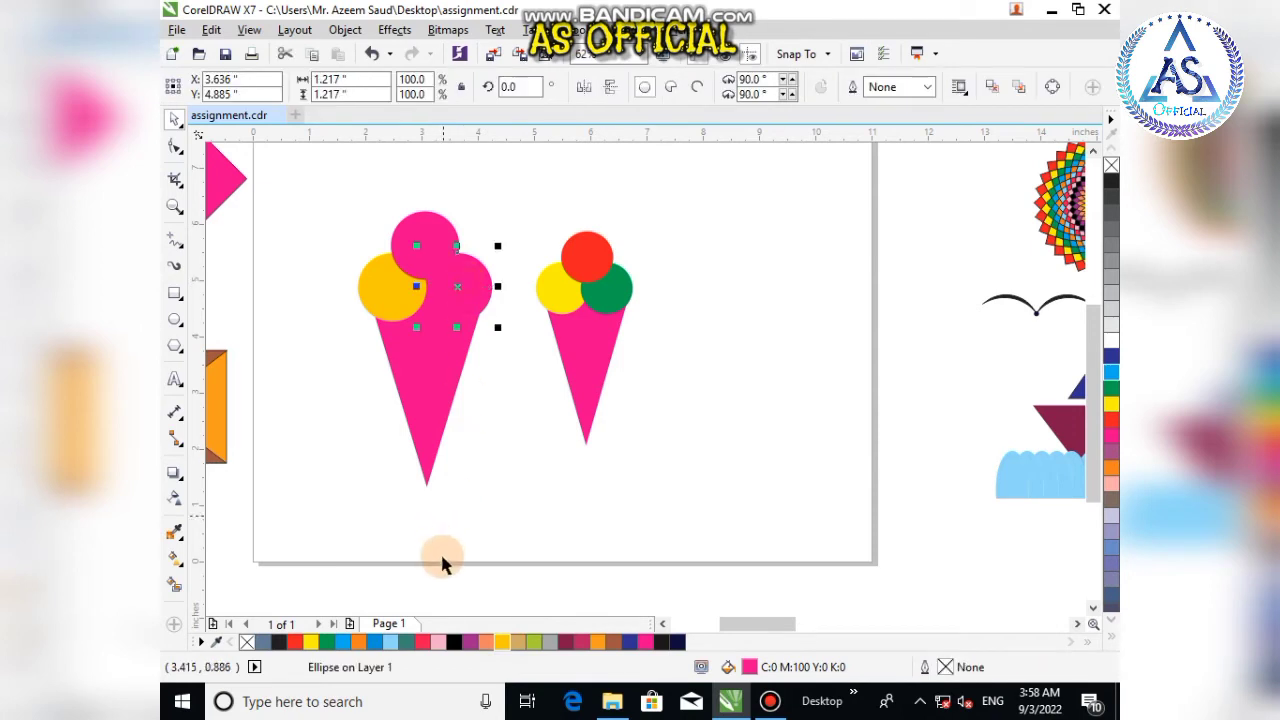
pyautogui.click(471, 641)
pyautogui.click(425, 238)
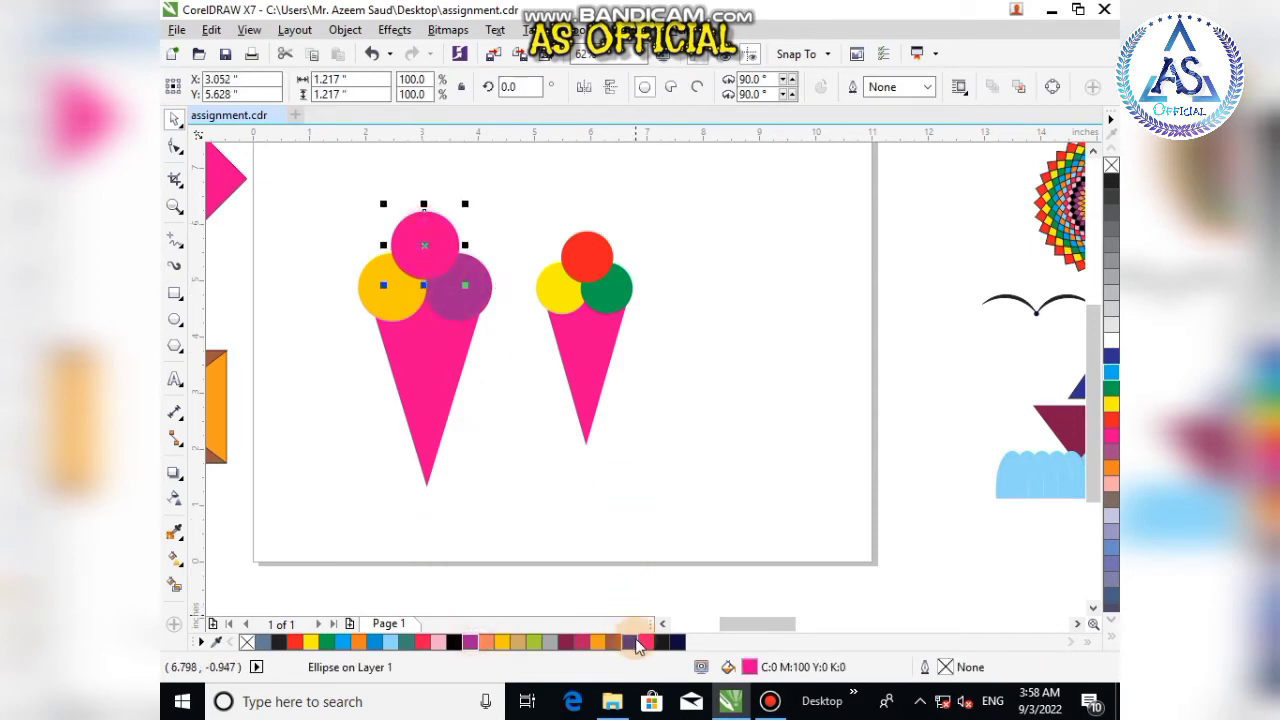
pyautogui.click(630, 641)
pyautogui.click(365, 492)
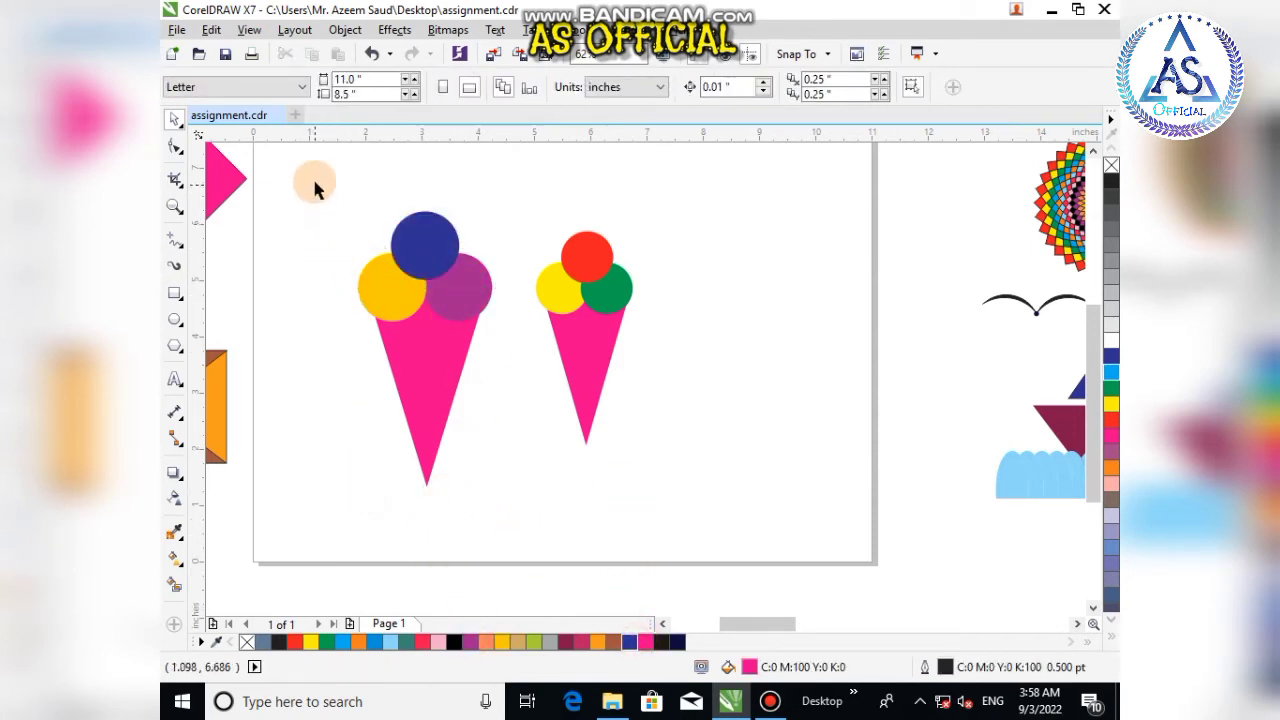
# Step: Group the three scoops and move the new ice cream cone off the page below the envelope
pyautogui.moveTo(315, 183); pyautogui.dragTo(511, 326)
pyautogui.hotkey('ctrl', 'g')
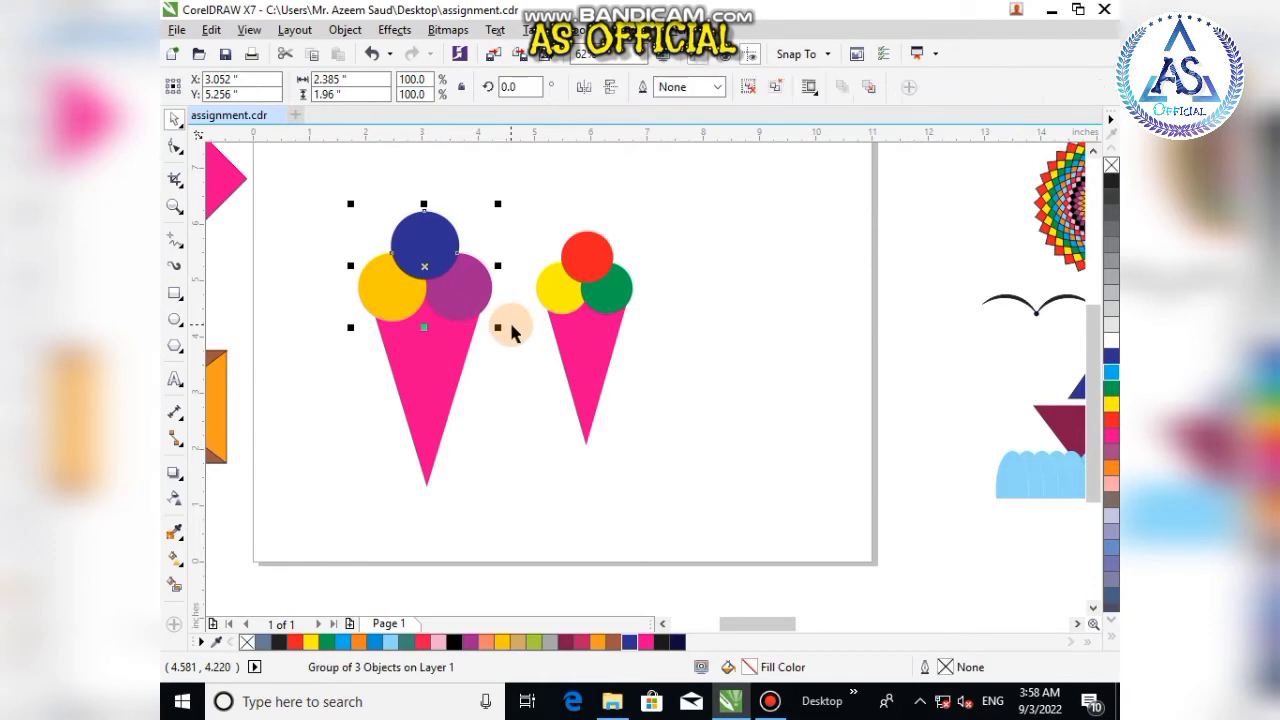
pyautogui.keyDown('shift'); pyautogui.click(437, 388); pyautogui.keyUp('shift')
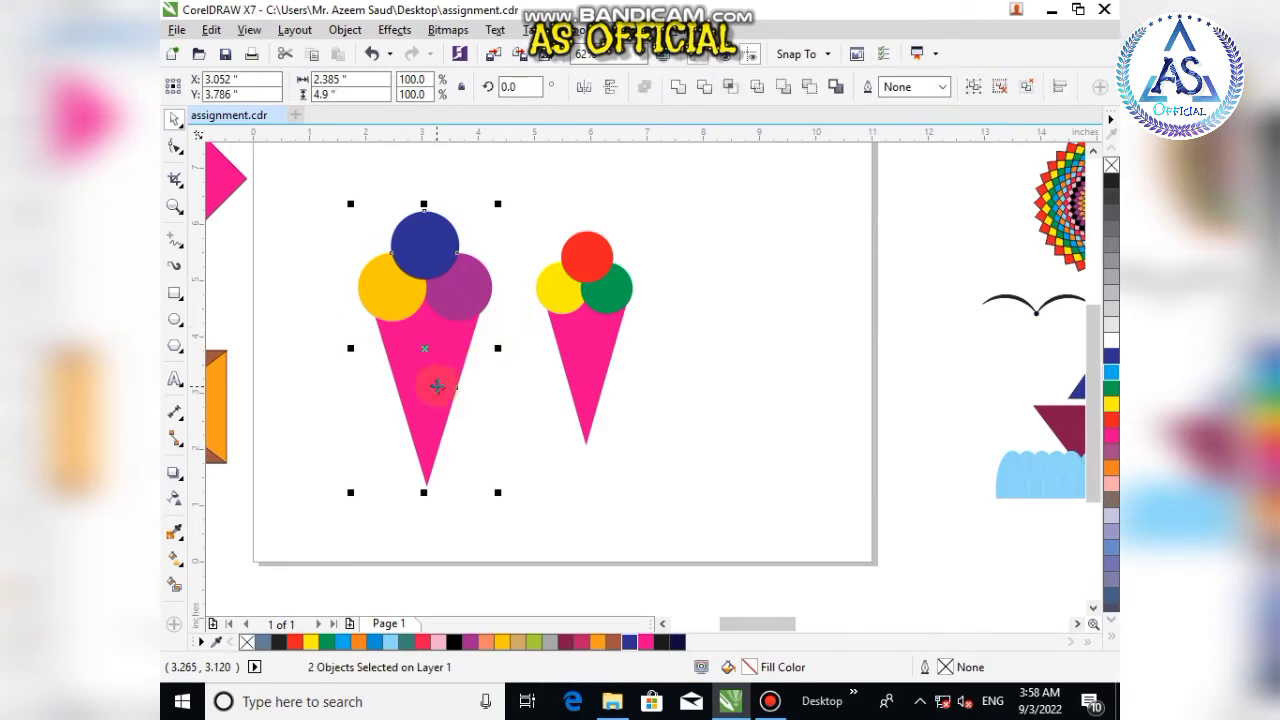
pyautogui.moveTo(437, 386); pyautogui.dragTo(439, 386)
pyautogui.click(316, 398)
pyautogui.scroll(-2, 410, 342)
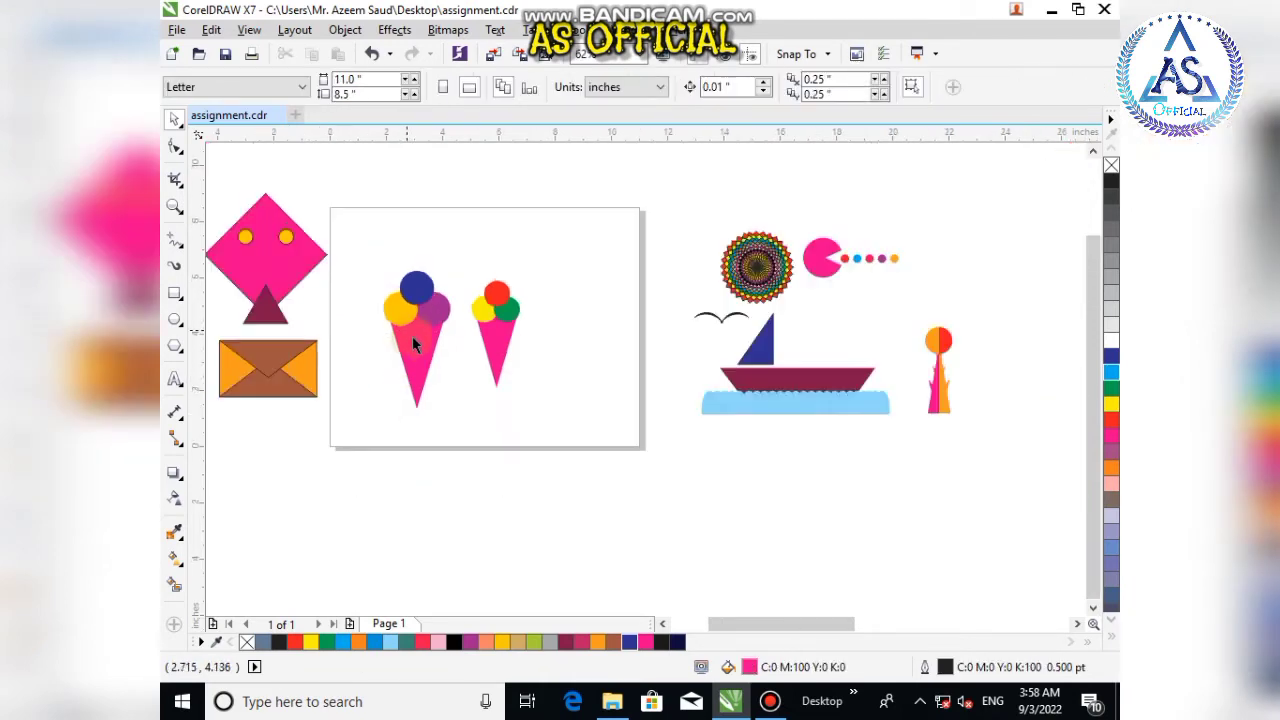
pyautogui.moveTo(361, 242); pyautogui.dragTo(458, 412)
pyautogui.moveTo(413, 356); pyautogui.dragTo(263, 491)
pyautogui.moveTo(308, 547); pyautogui.dragTo(293, 532)
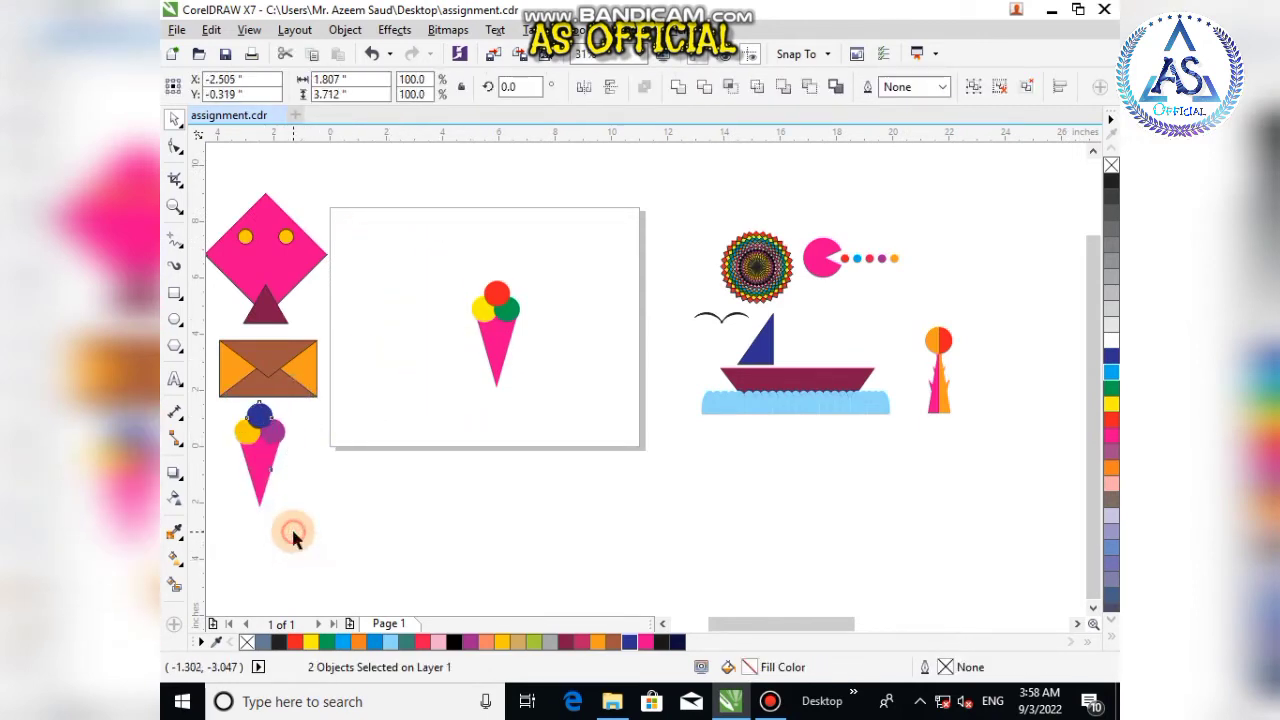
pyautogui.click(293, 532)
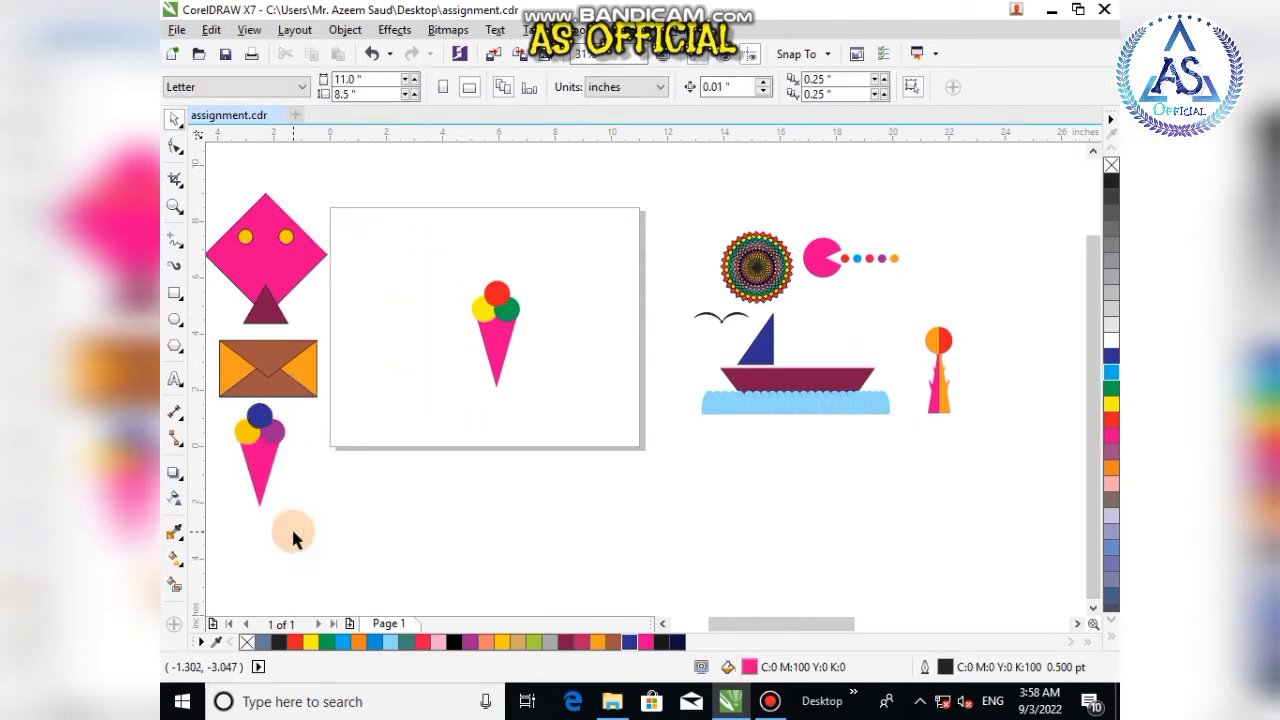
# Step: Delete the original ice cream cone from the page and move the Pac-Man group onto it
pyautogui.click(510, 334)
pyautogui.press('Delete')
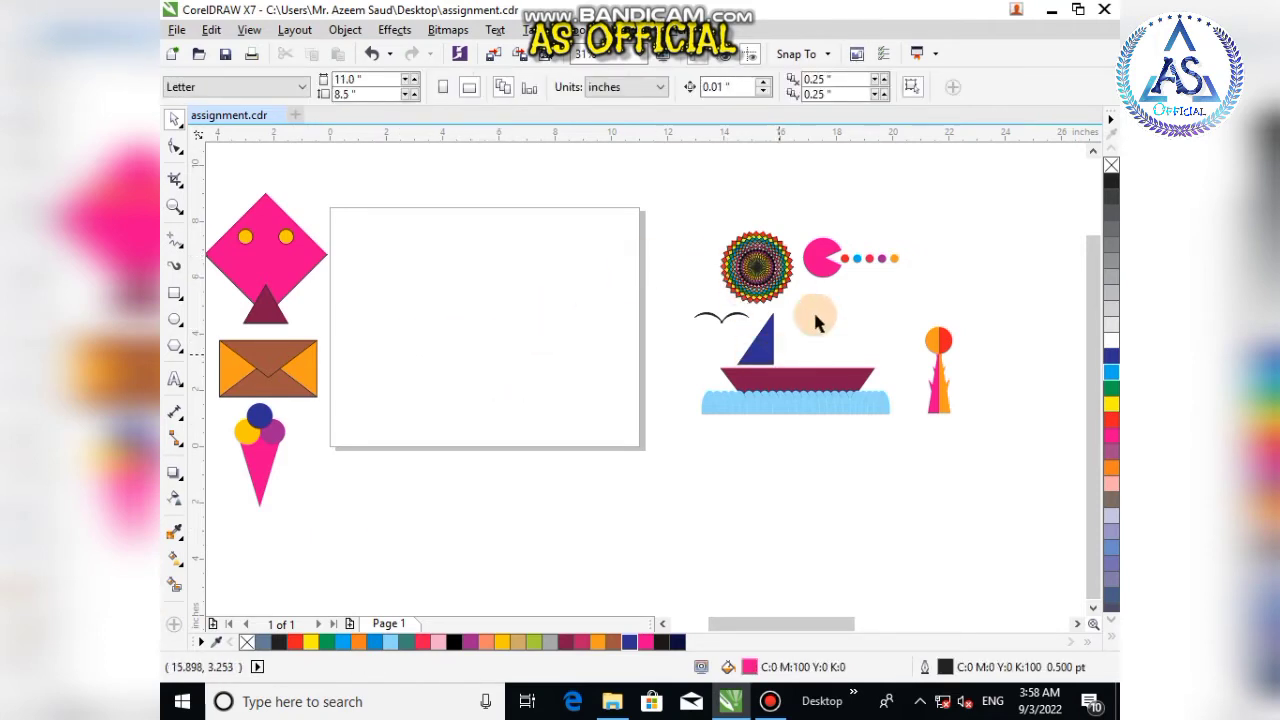
pyautogui.moveTo(824, 258); pyautogui.dragTo(461, 320)
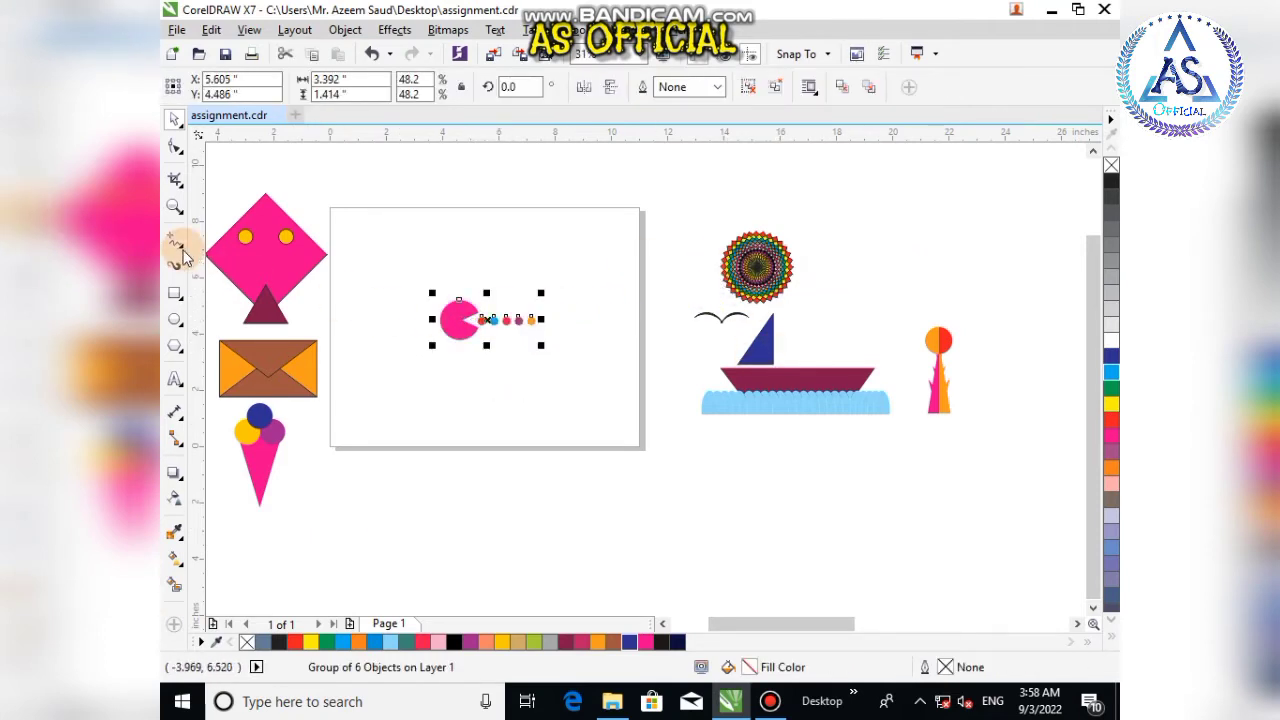
# Step: Draw a pink circle about 2.1 in across below the Pac-Man and remove its outline
pyautogui.click(174, 318)
pyautogui.moveTo(391, 361); pyautogui.dragTo(459, 421)
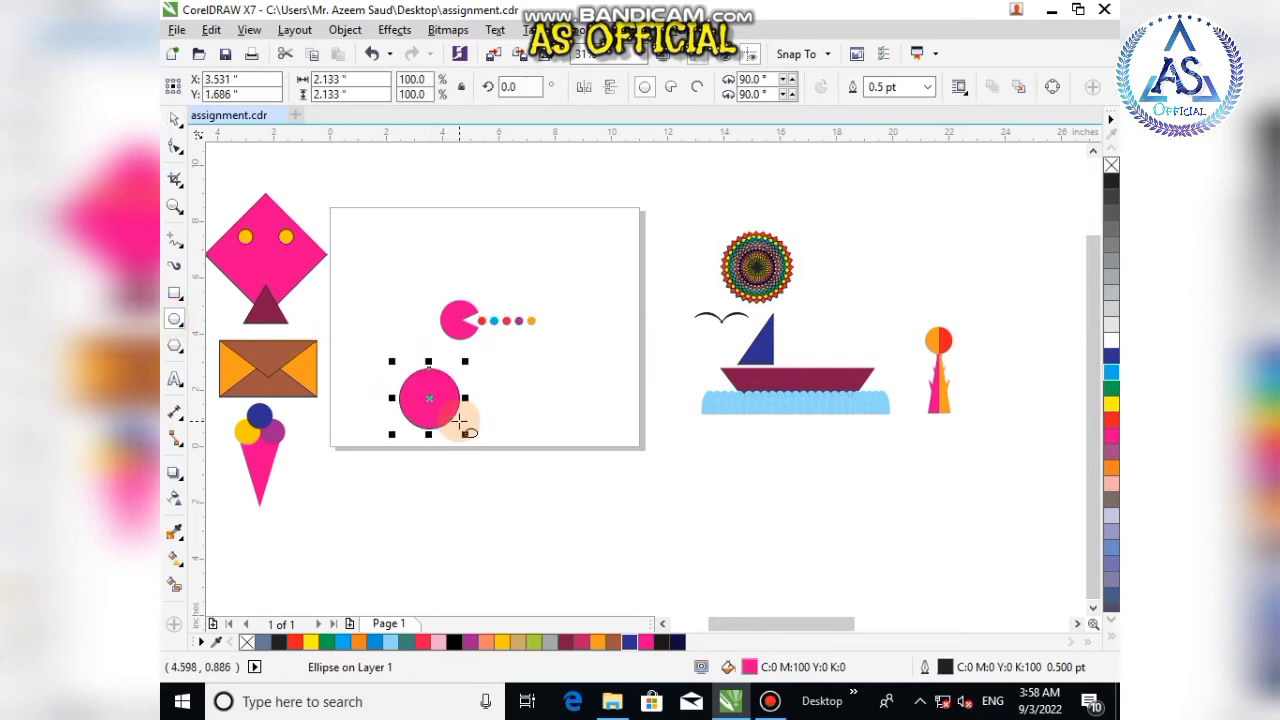
pyautogui.click(174, 118)
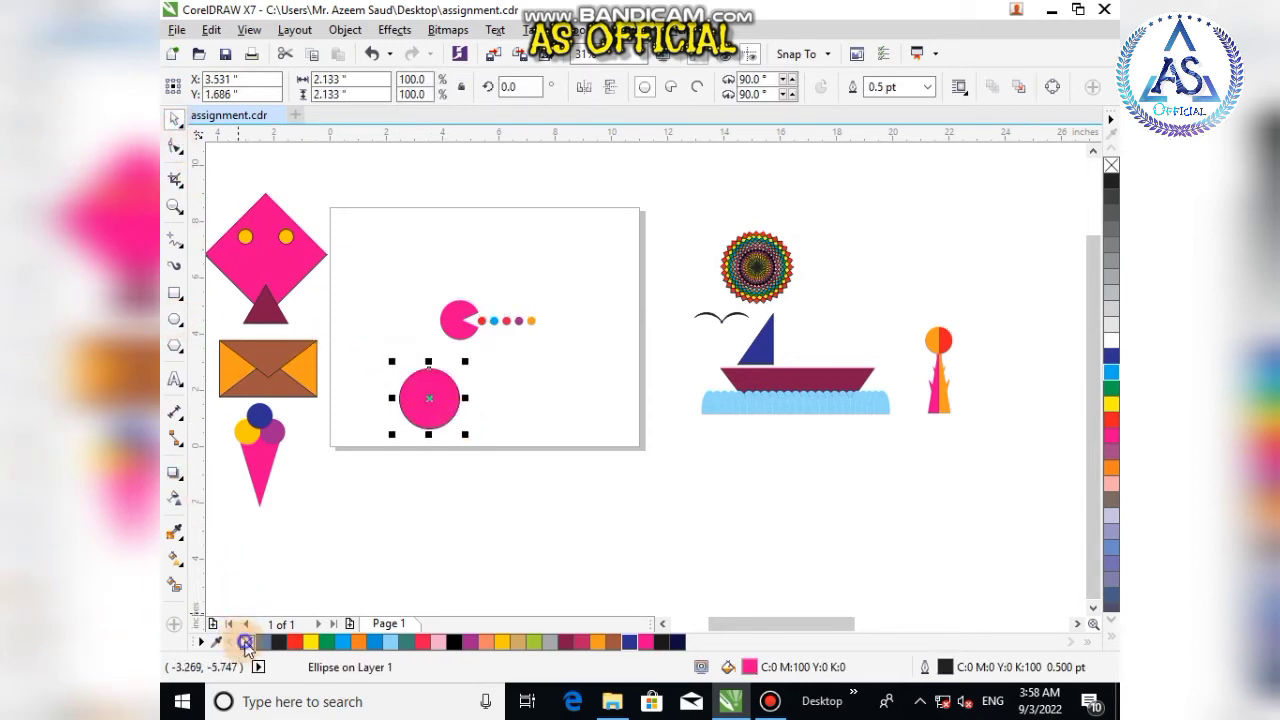
pyautogui.rightClick(245, 641)
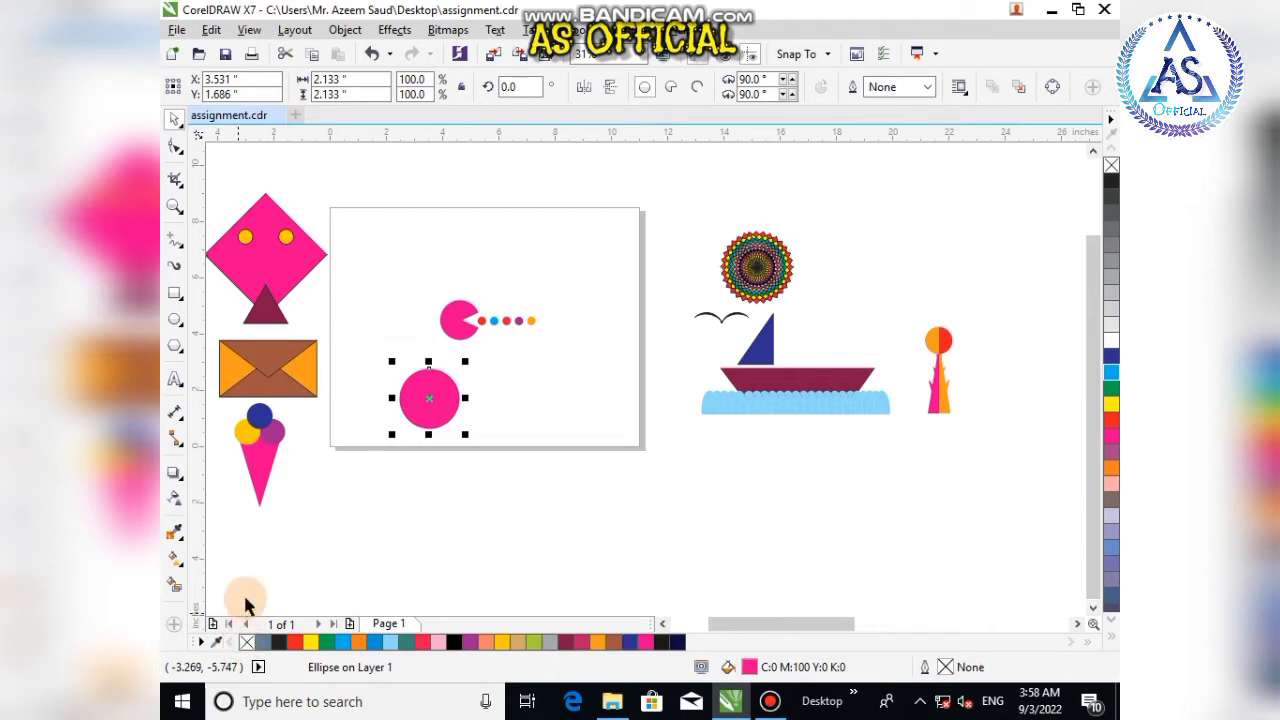
# Step: Draw a small triangle about 0.9 by 1.2 in to the right of the pink circle and remove its outline
pyautogui.click(175, 346)
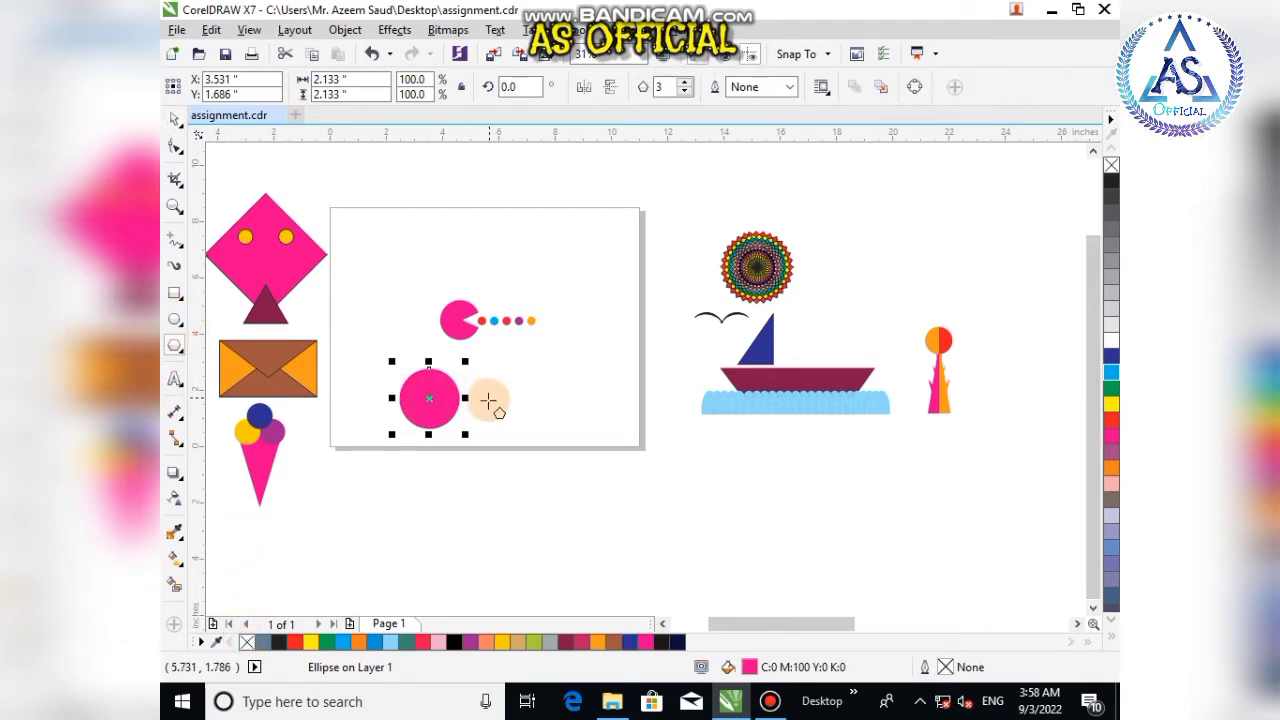
pyautogui.click(493, 397)
pyautogui.moveTo(493, 397); pyautogui.dragTo(506, 424)
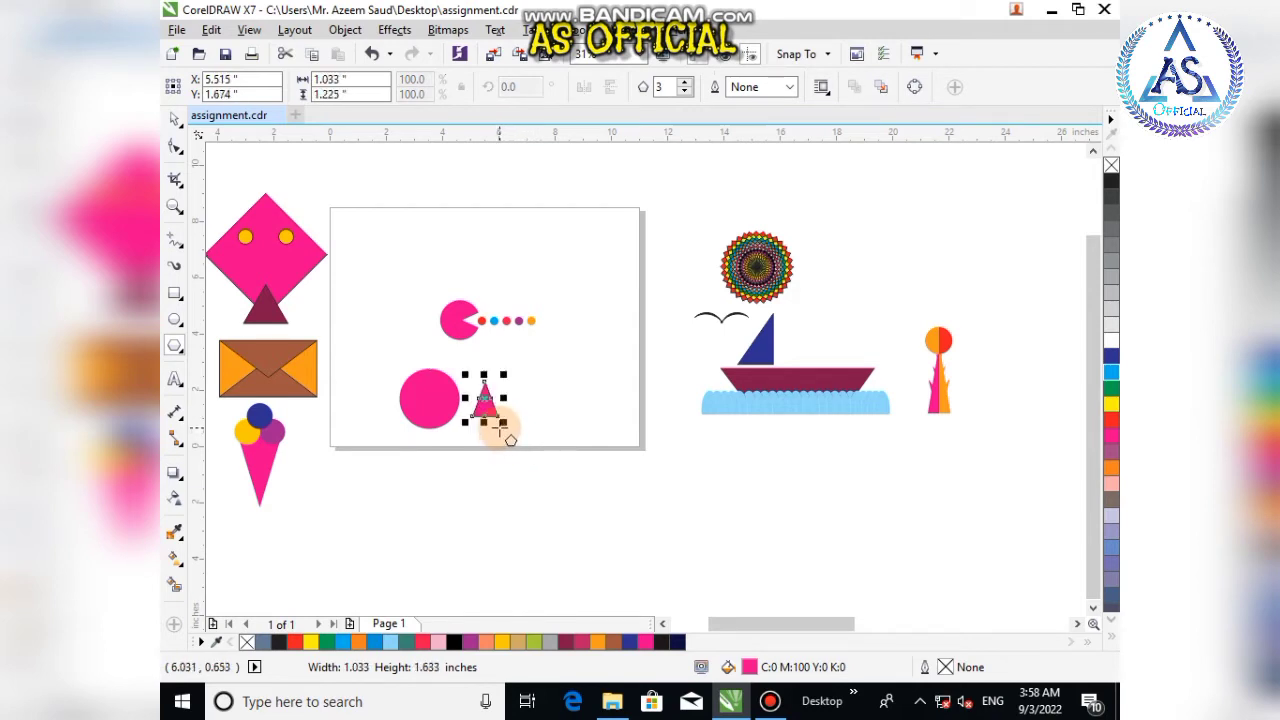
pyautogui.click(174, 122)
pyautogui.rightClick(247, 645)
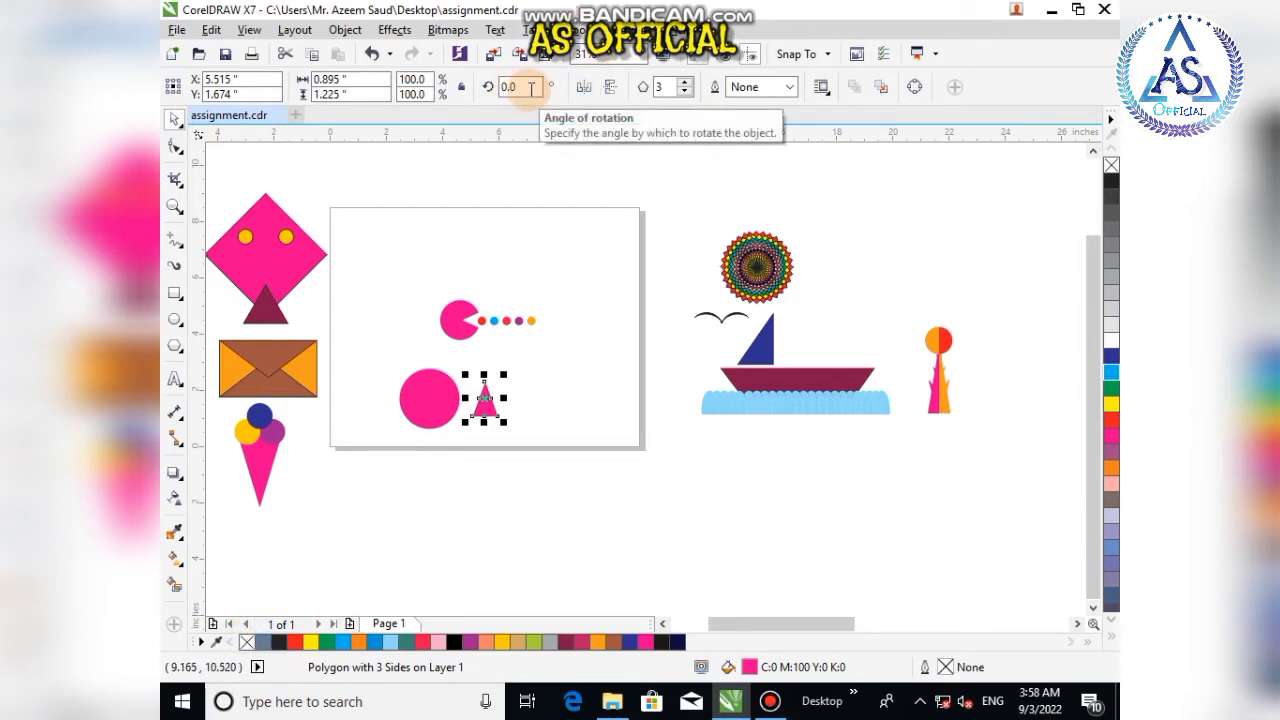
# Step: Rotate the triangle to 90° and mirror it horizontally so its point faces left
pyautogui.click(592, 90)
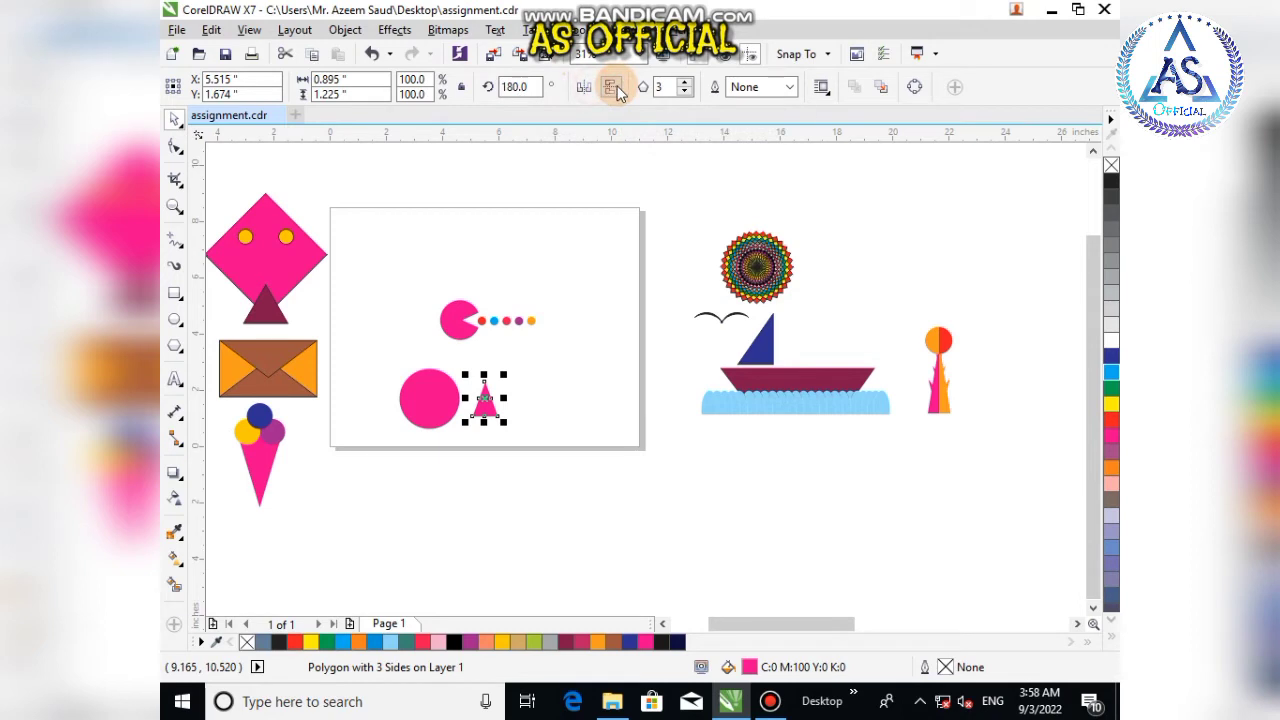
pyautogui.doubleClick(524, 88)
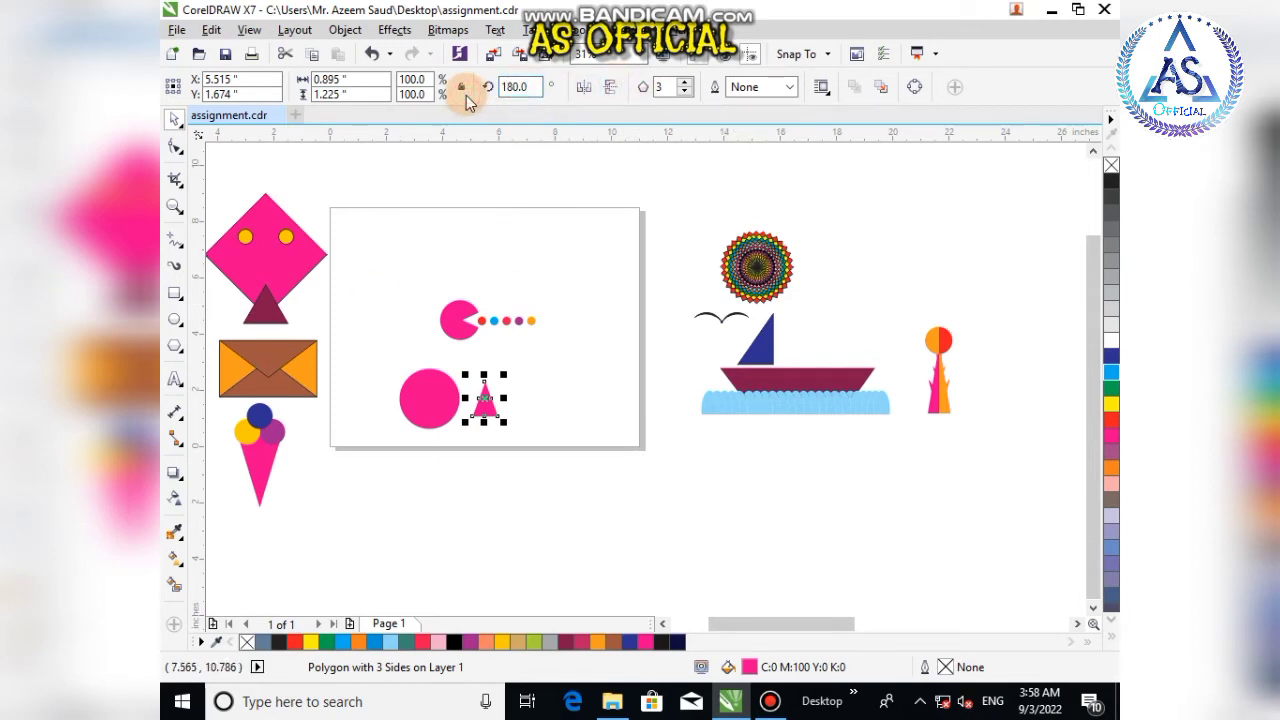
pyautogui.doubleClick(511, 87)
pyautogui.press('Return')
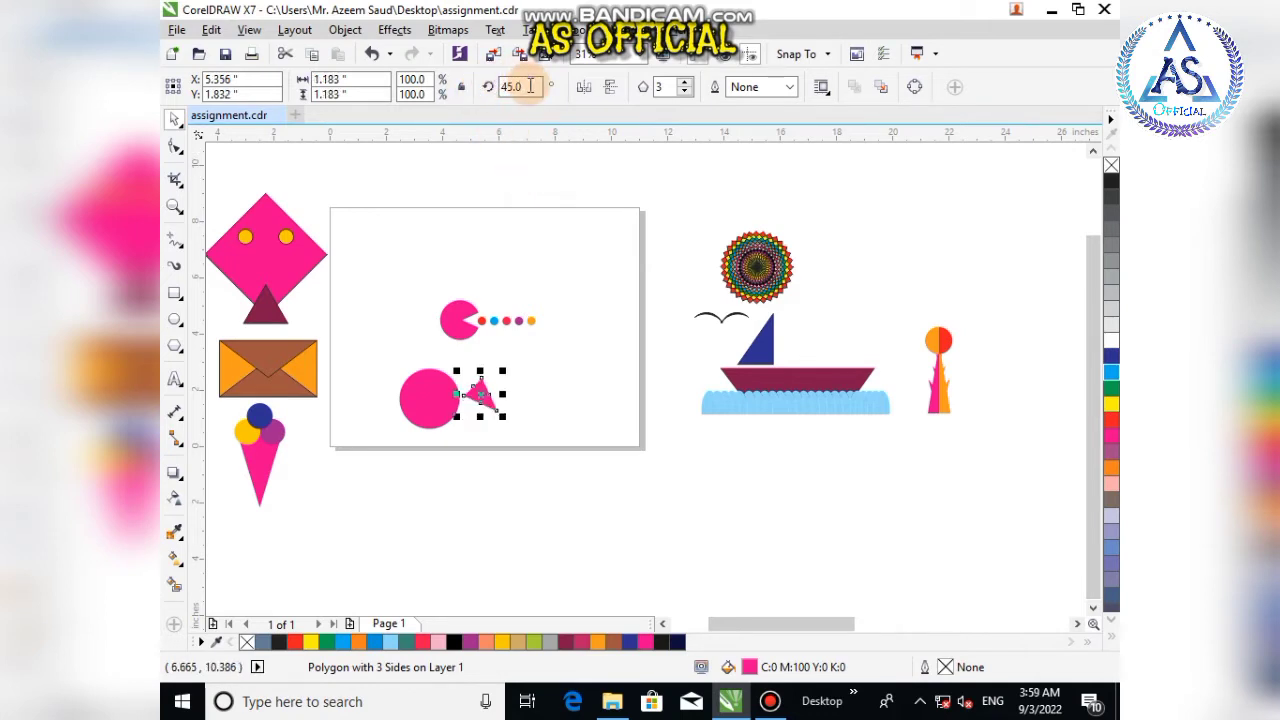
pyautogui.doubleClick(508, 88)
pyautogui.write('90')
pyautogui.press('Return')
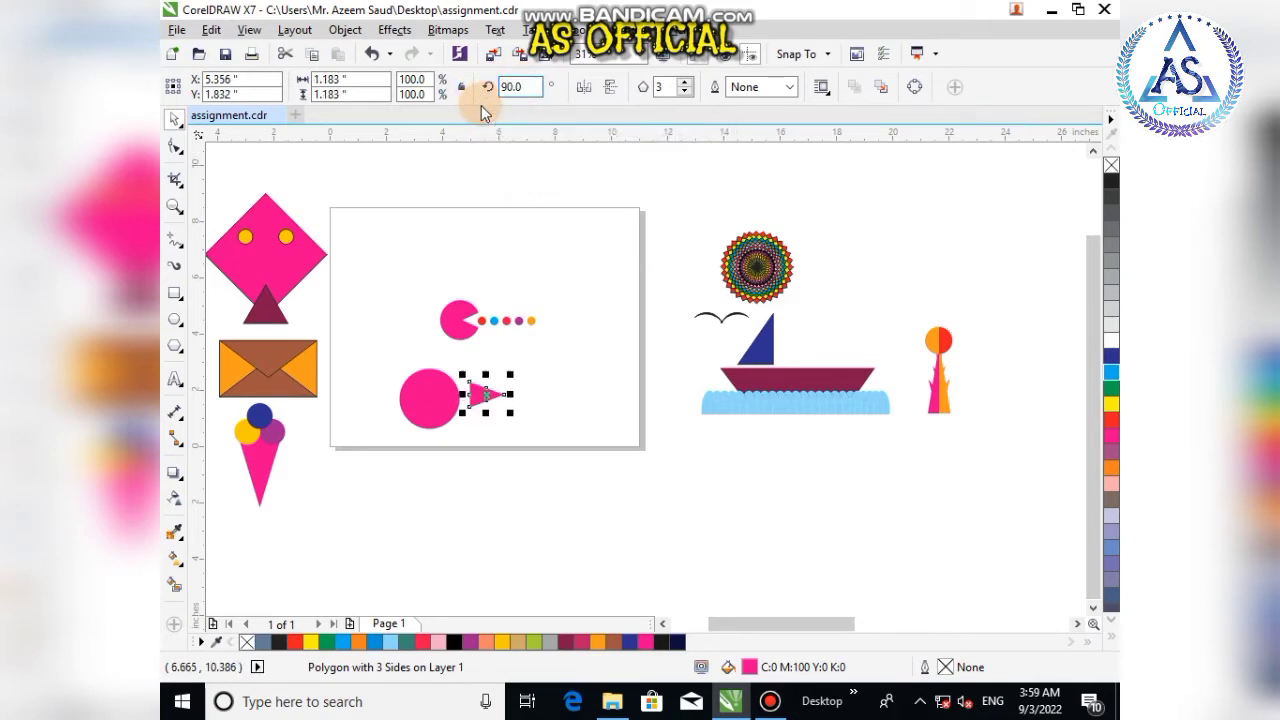
pyautogui.click(584, 87)
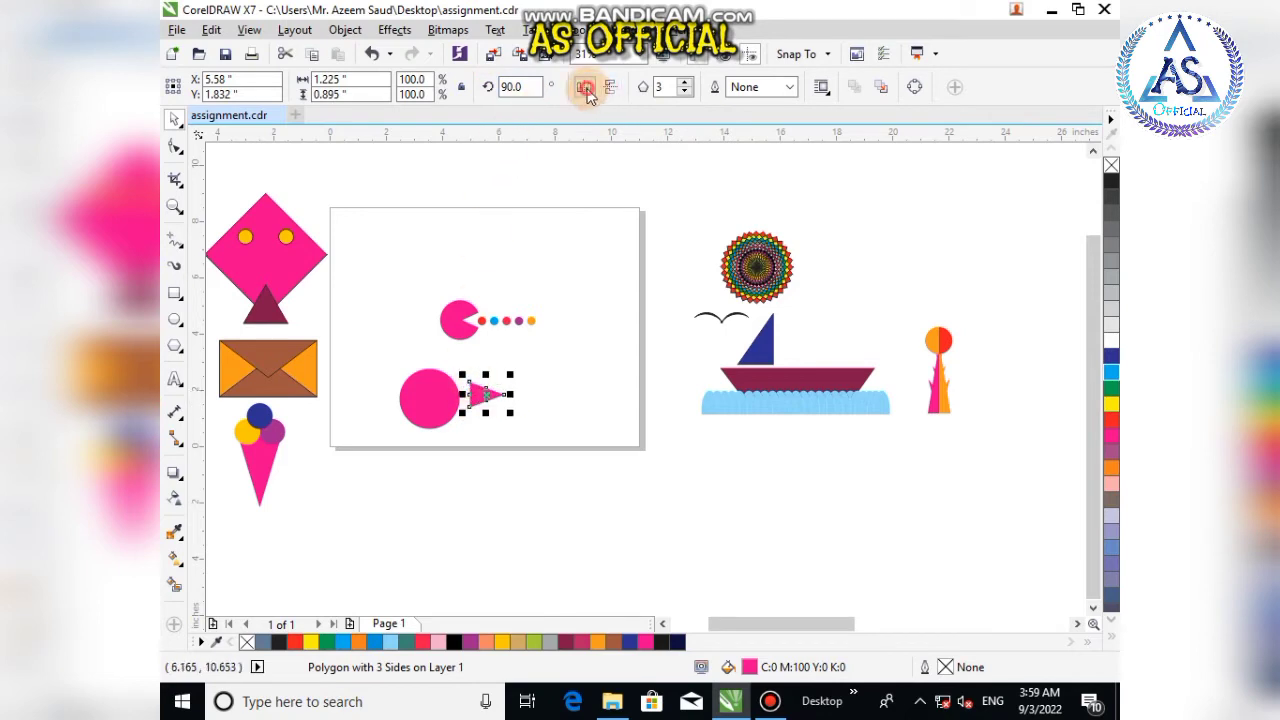
# Step: Move the triangle so its point overlaps the right side of the pink circle
pyautogui.scroll(4, 524, 395)
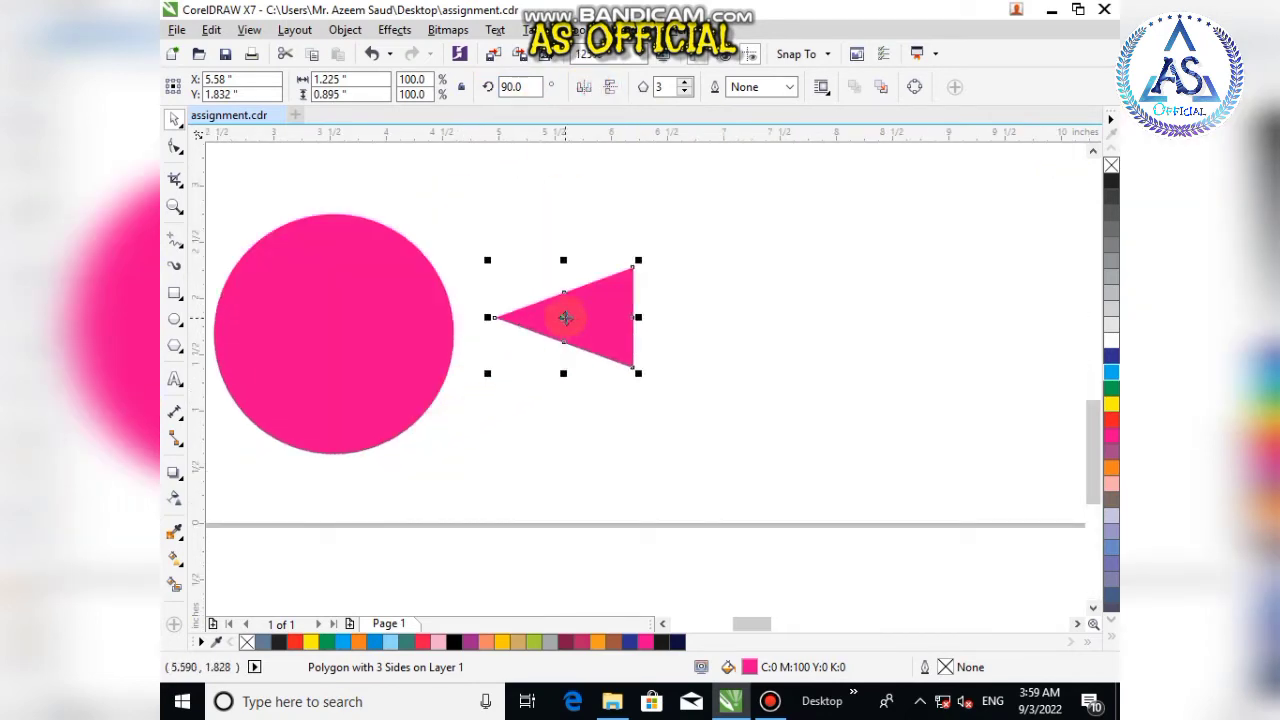
pyautogui.moveTo(563, 320); pyautogui.dragTo(537, 335)
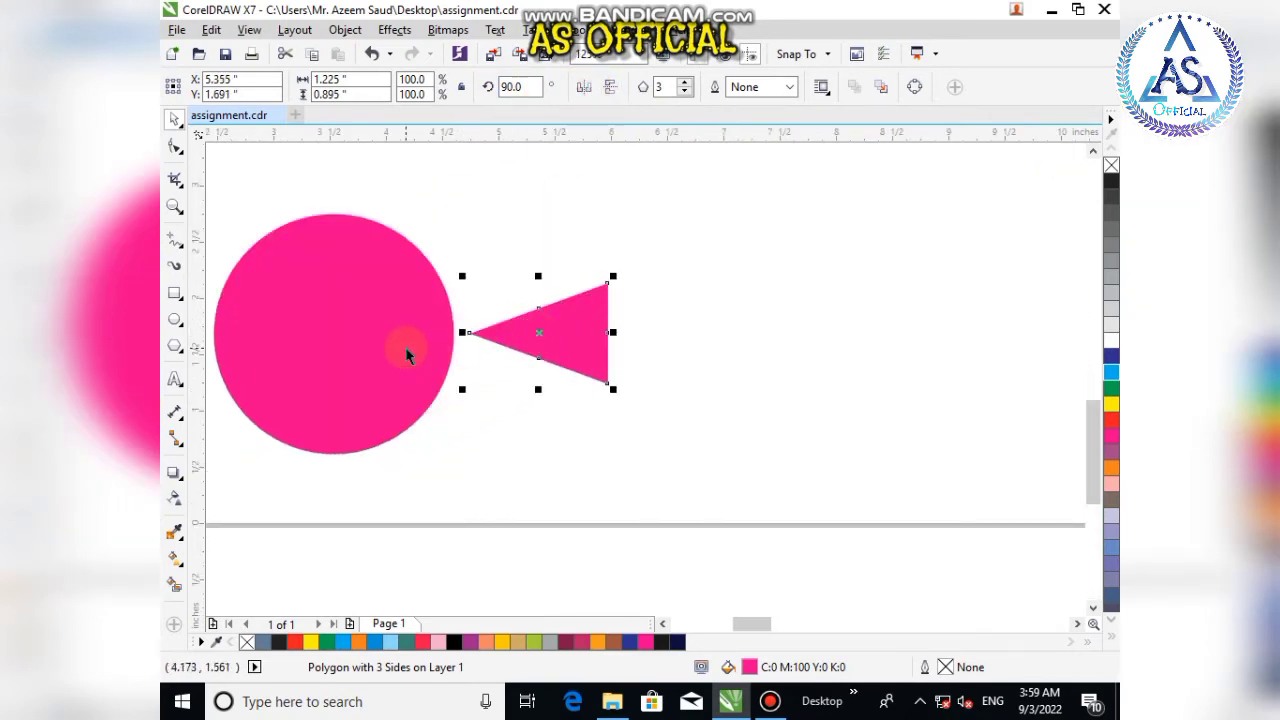
pyautogui.keyDown('shift'); pyautogui.click(407, 355); pyautogui.keyUp('shift')
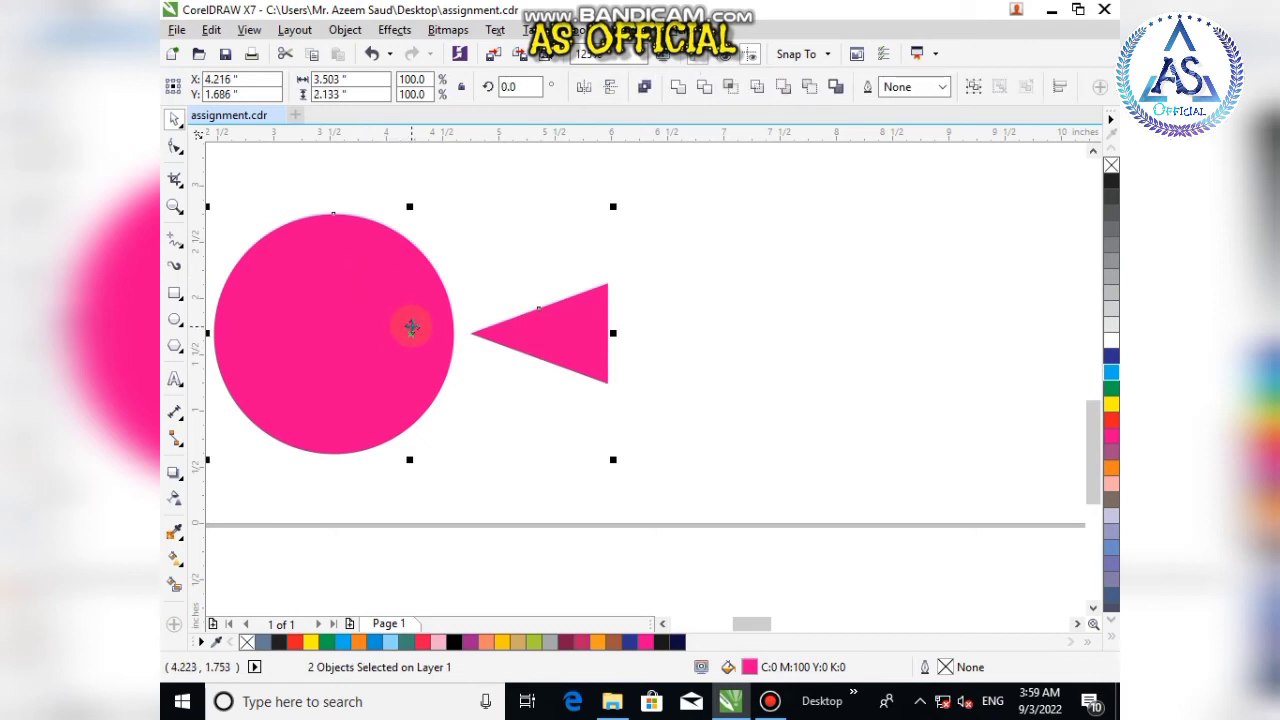
pyautogui.click(700, 357)
pyautogui.click(588, 355)
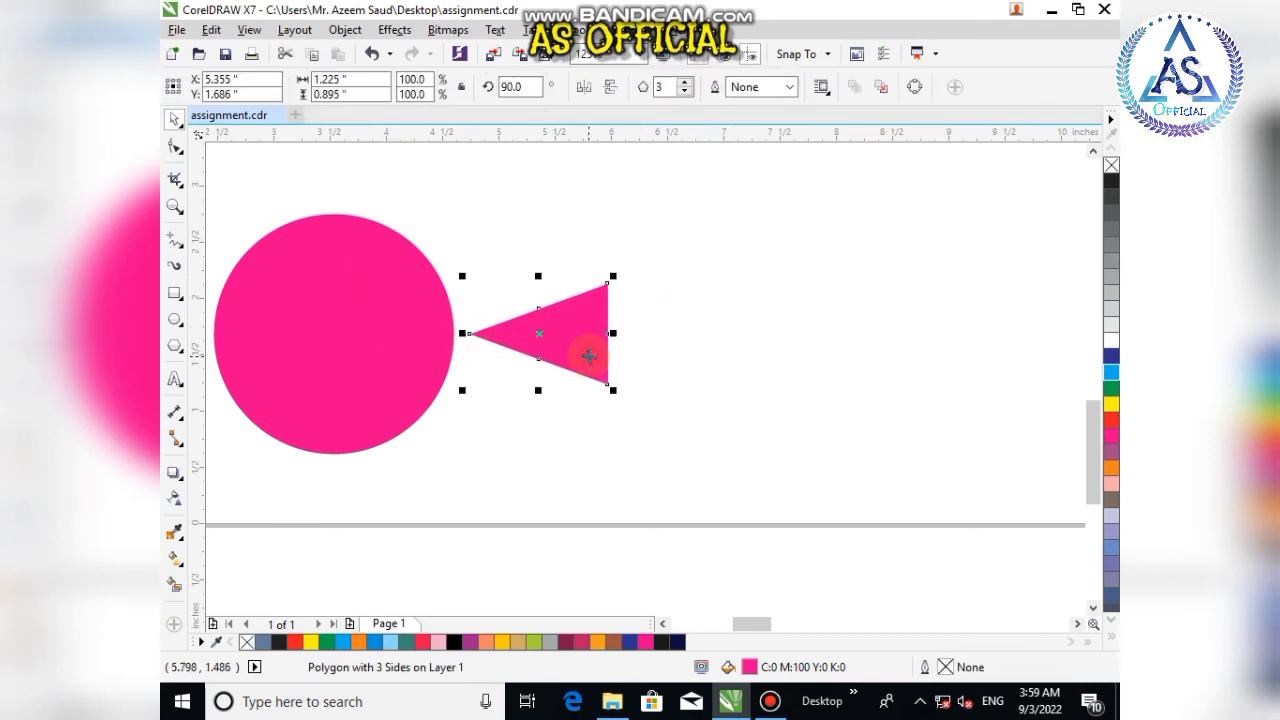
pyautogui.moveTo(562, 343); pyautogui.dragTo(437, 346)
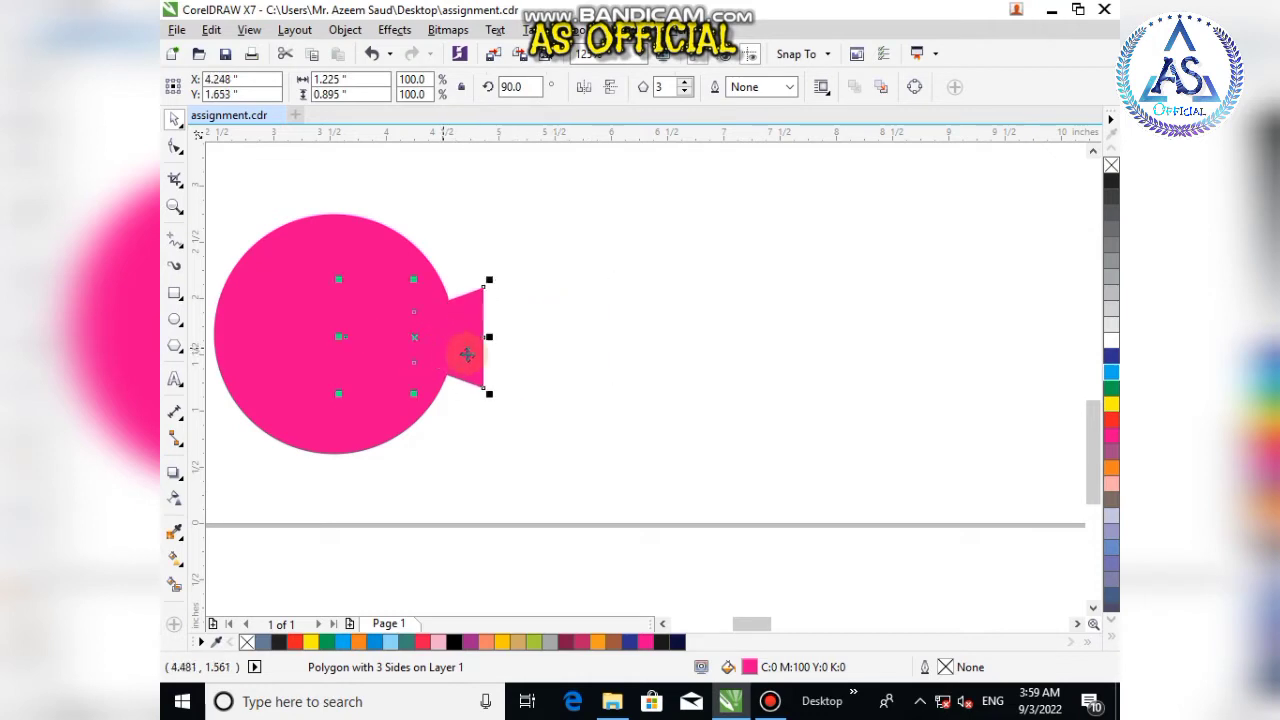
# Step: Trim the triangle's shape out of the pink circle to form a mouth, then delete the triangle
pyautogui.scroll(-1, 553, 340)
pyautogui.moveTo(346, 251); pyautogui.dragTo(565, 418)
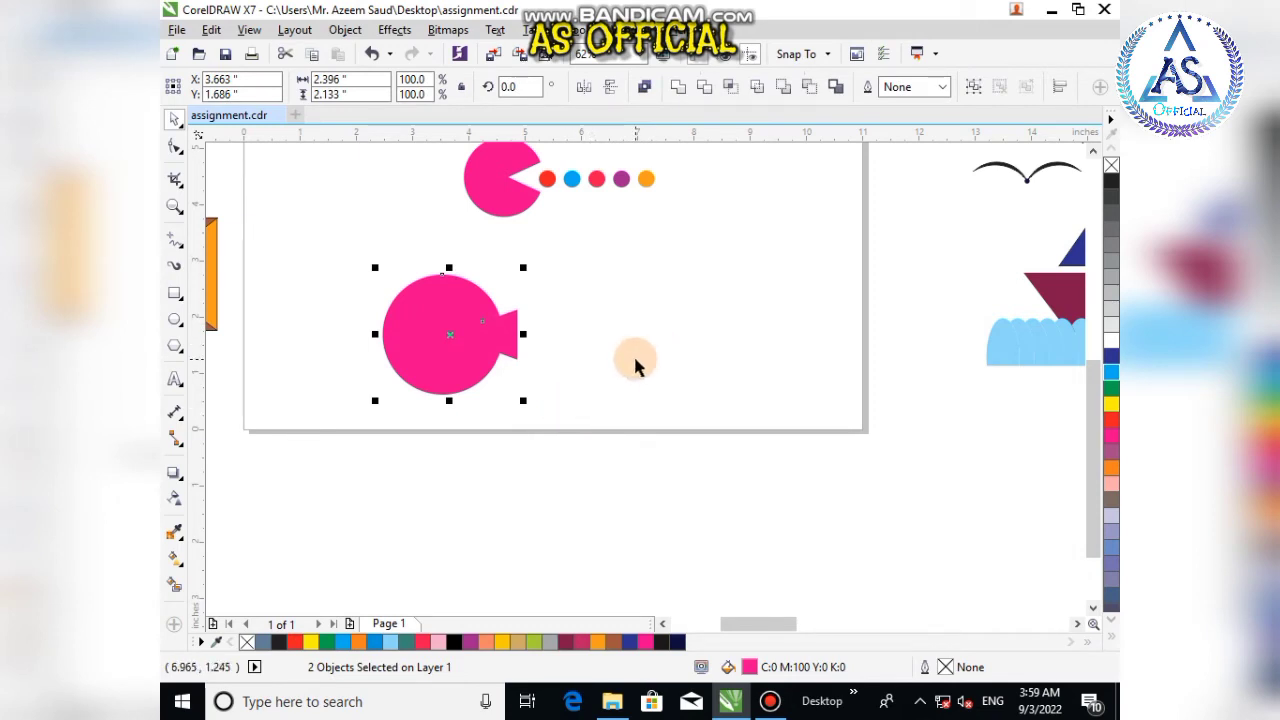
pyautogui.click(600, 352)
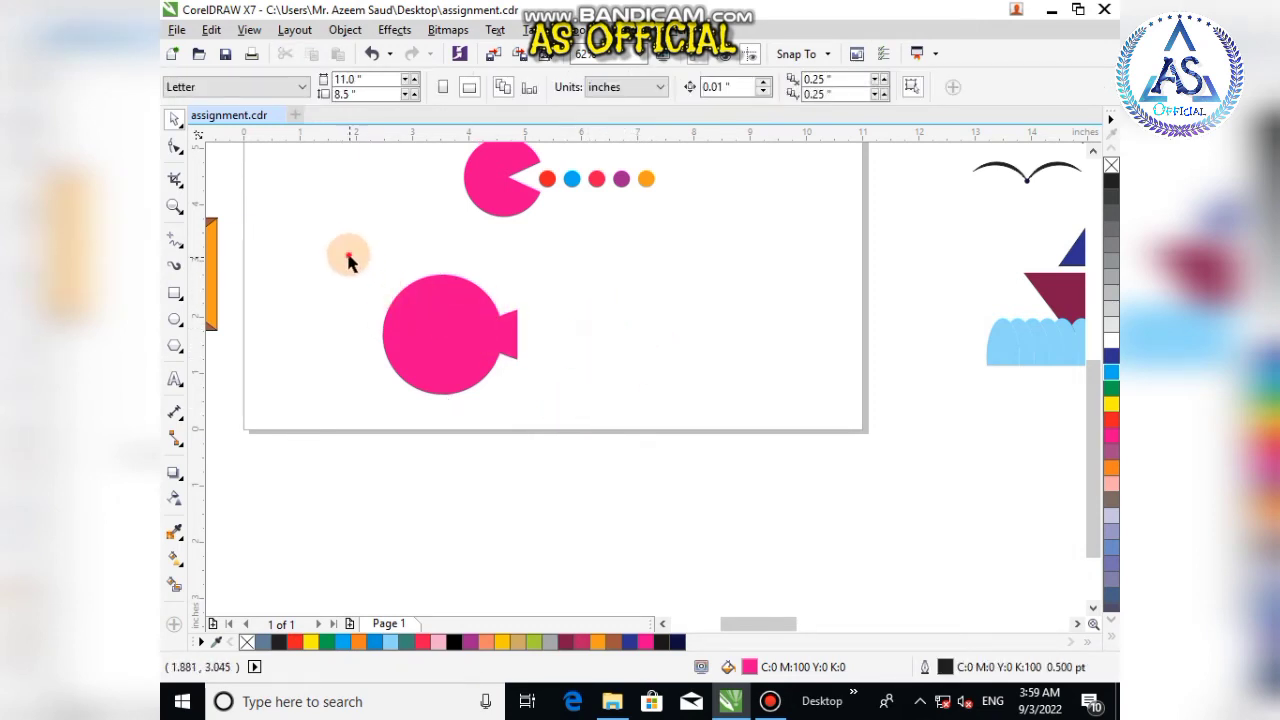
pyautogui.moveTo(349, 261); pyautogui.dragTo(576, 402)
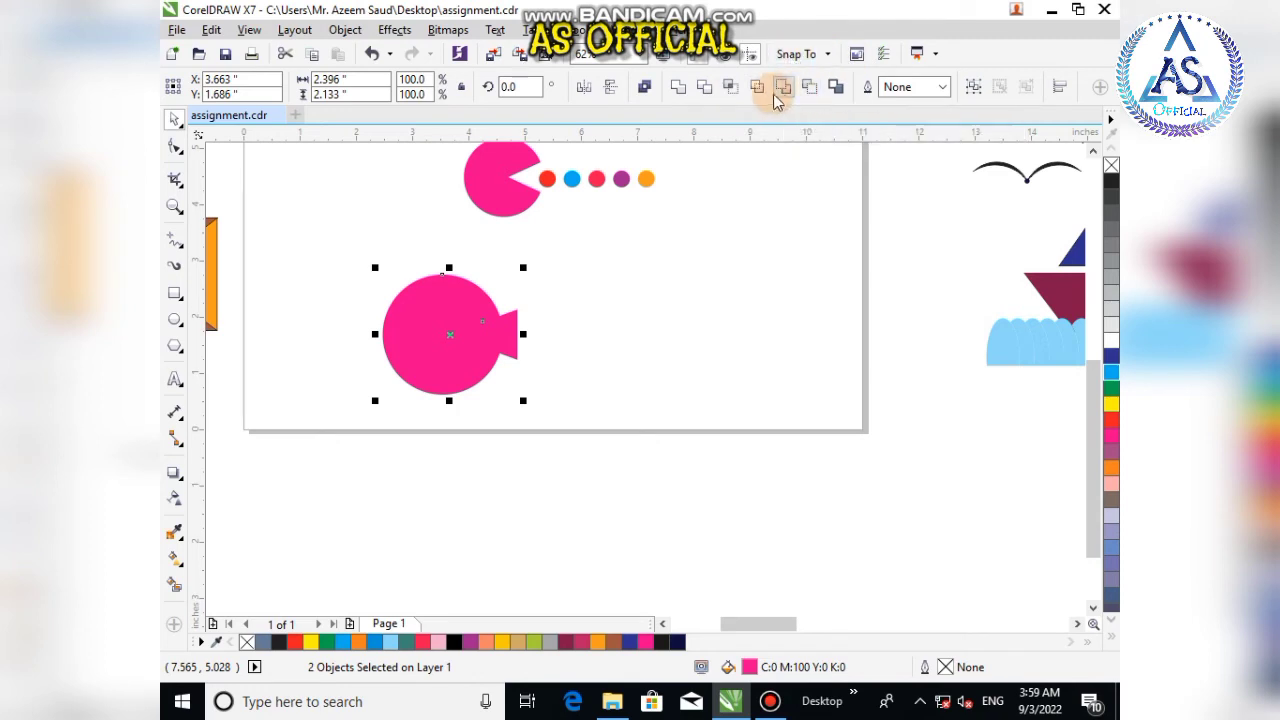
pyautogui.click(715, 280)
pyautogui.click(505, 335)
pyautogui.moveTo(505, 335); pyautogui.dragTo(590, 338)
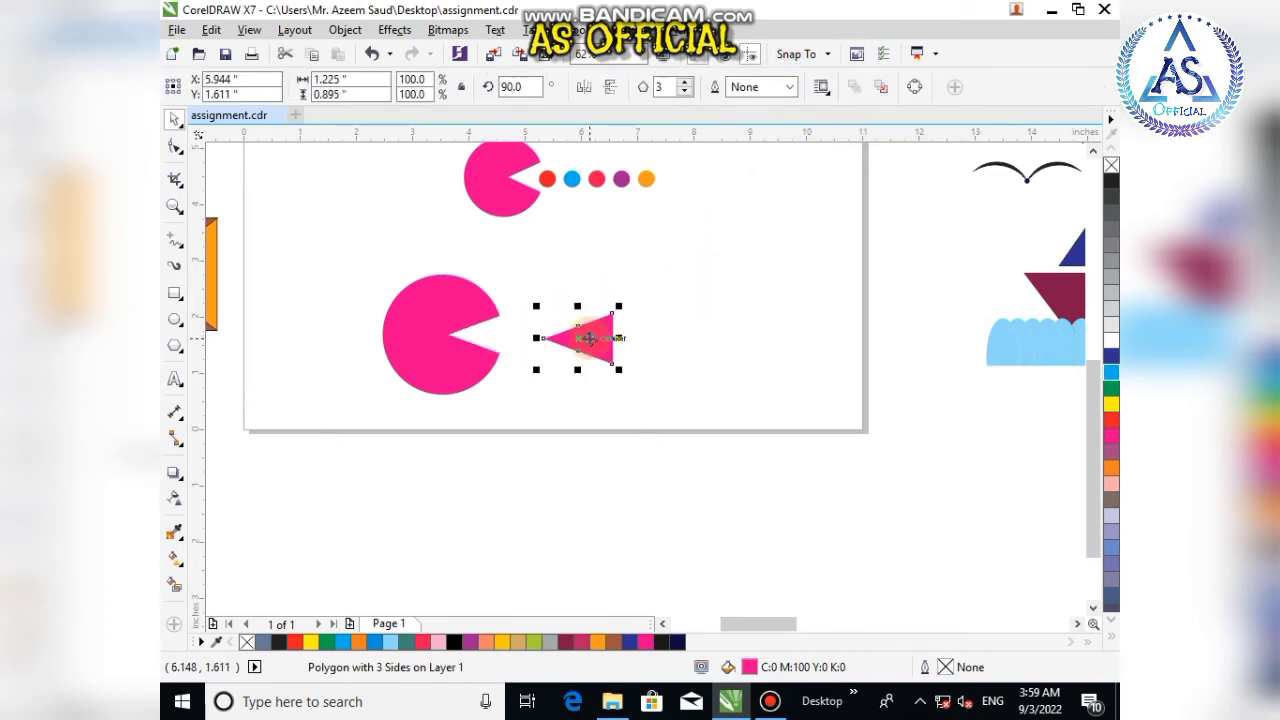
pyautogui.press('Delete')
# Step: Draw a small circle about 0.47 in across at the mouth and remove its outline
pyautogui.click(448, 350)
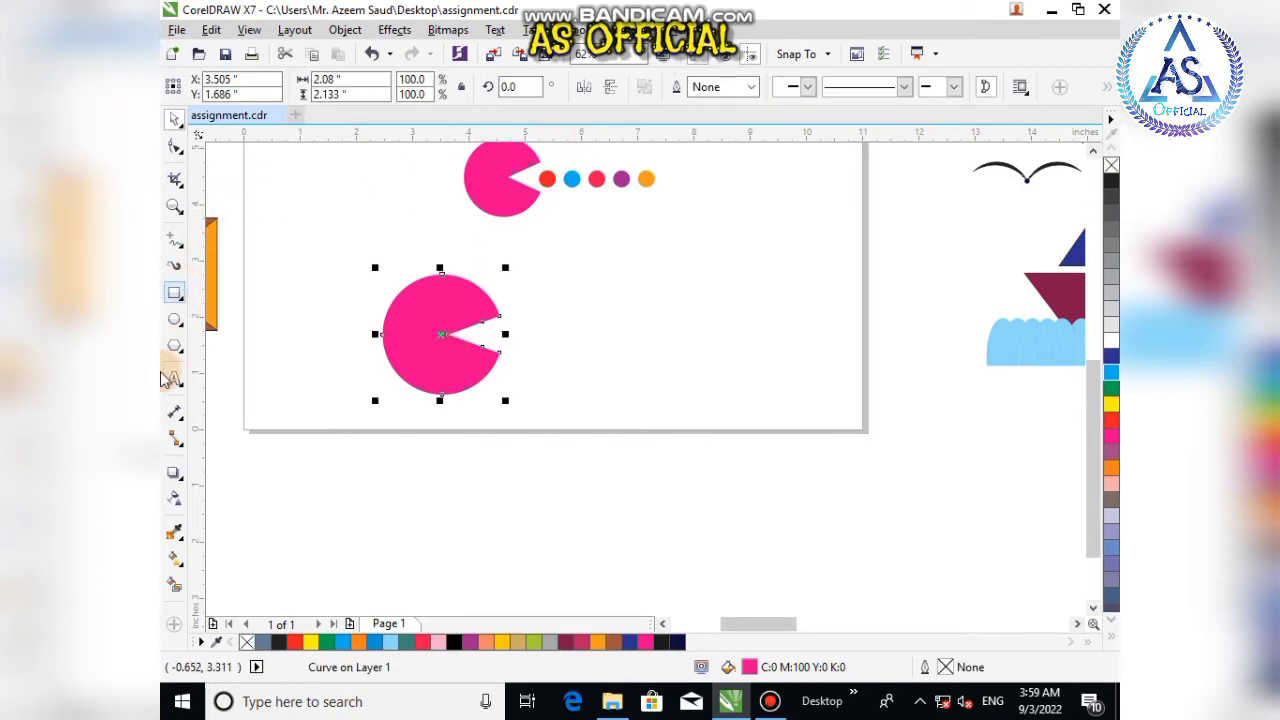
pyautogui.press('F7')
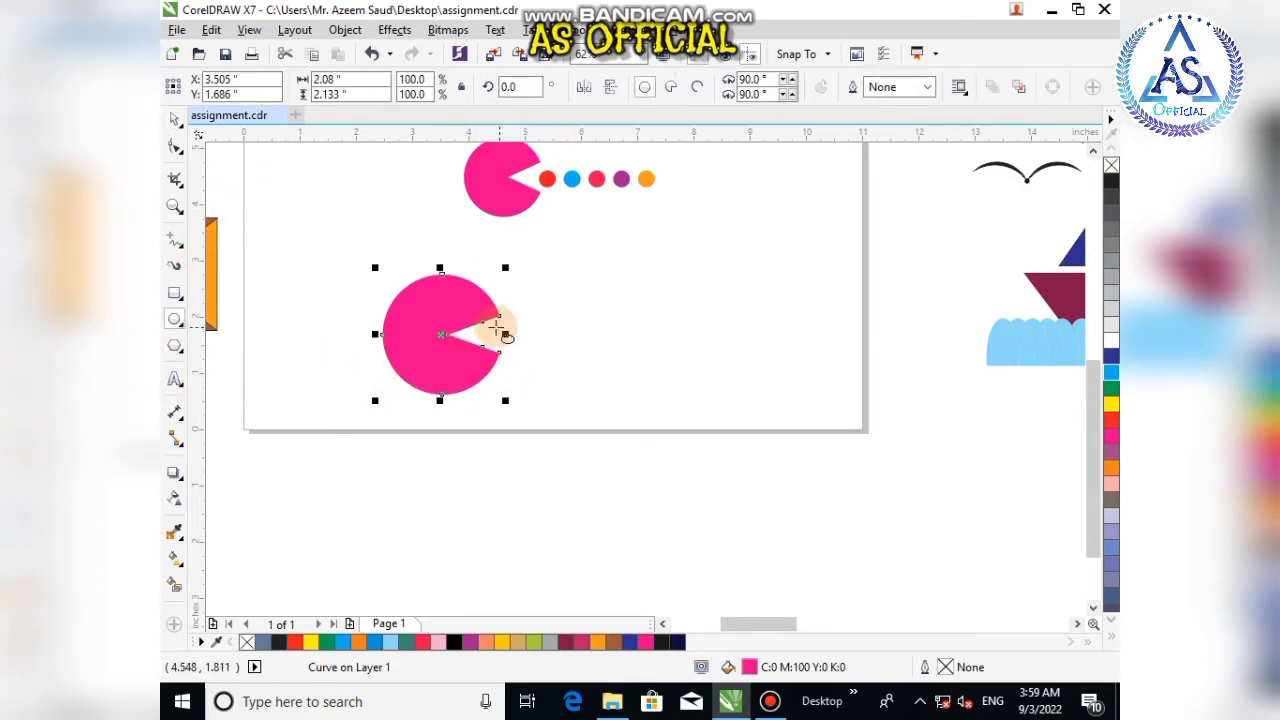
pyautogui.moveTo(494, 333); pyautogui.dragTo(516, 344)
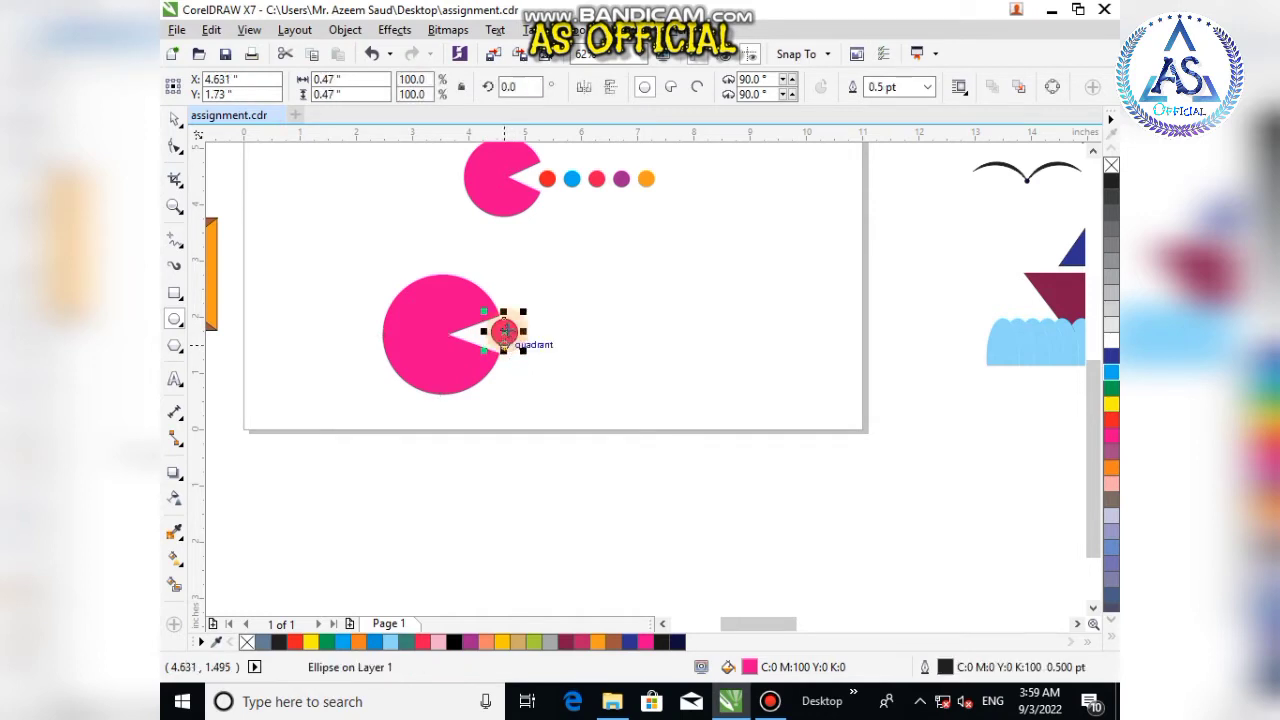
pyautogui.click(174, 118)
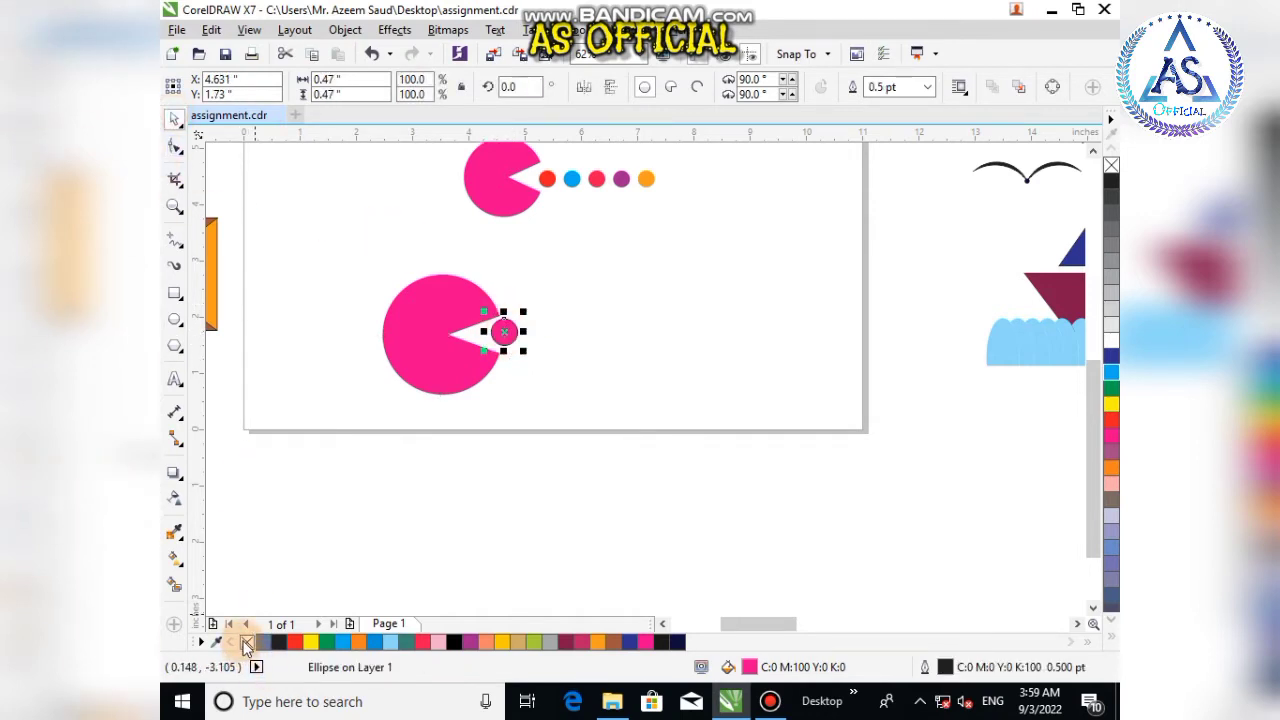
pyautogui.rightClick(246, 642)
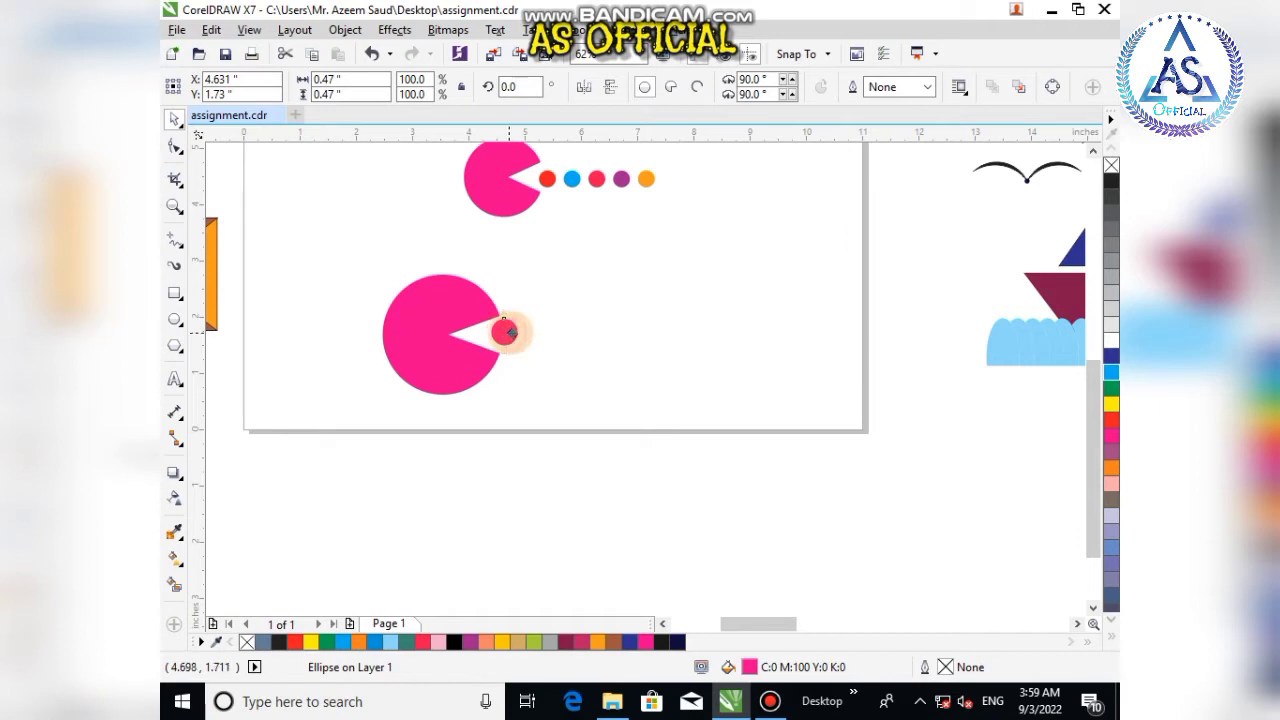
# Step: Duplicate the small dot to the right repeatedly to make a row of five dots
pyautogui.moveTo(509, 333); pyautogui.dragTo(535, 333)
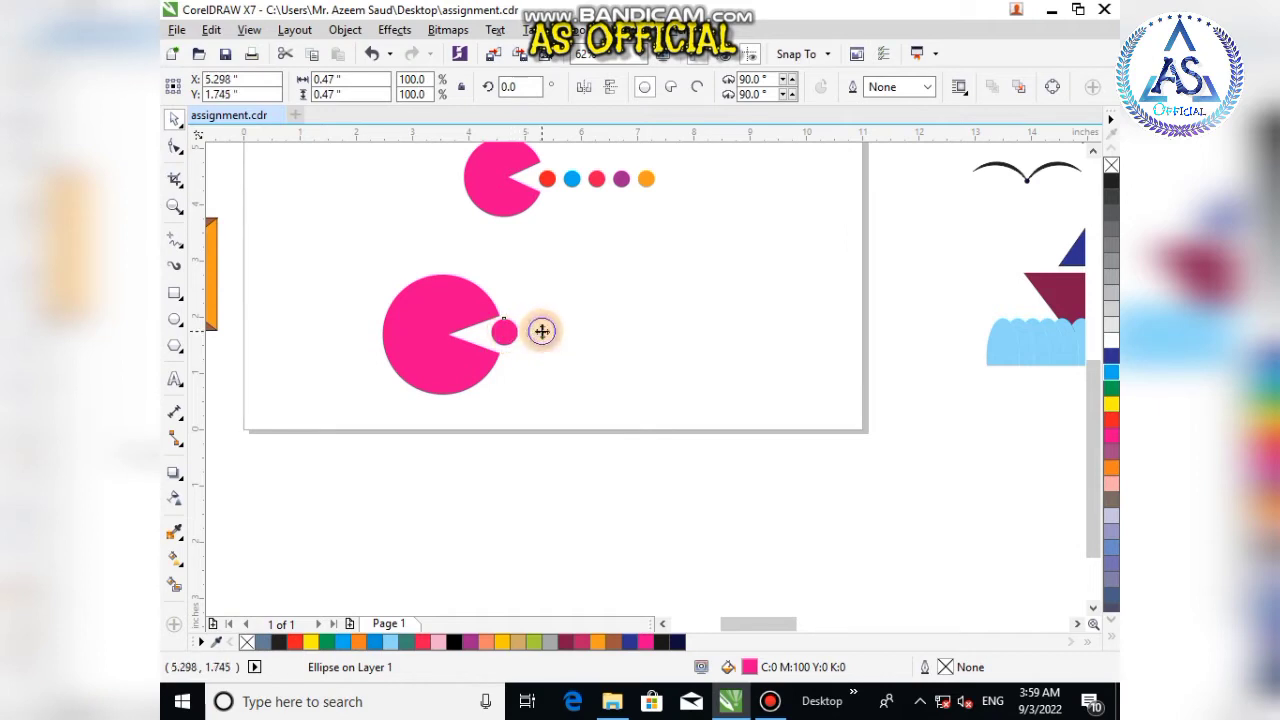
pyautogui.hotkey('ctrl', 'r')
pyautogui.hotkey('ctrl', 'r')
pyautogui.hotkey('ctrl', 'r')
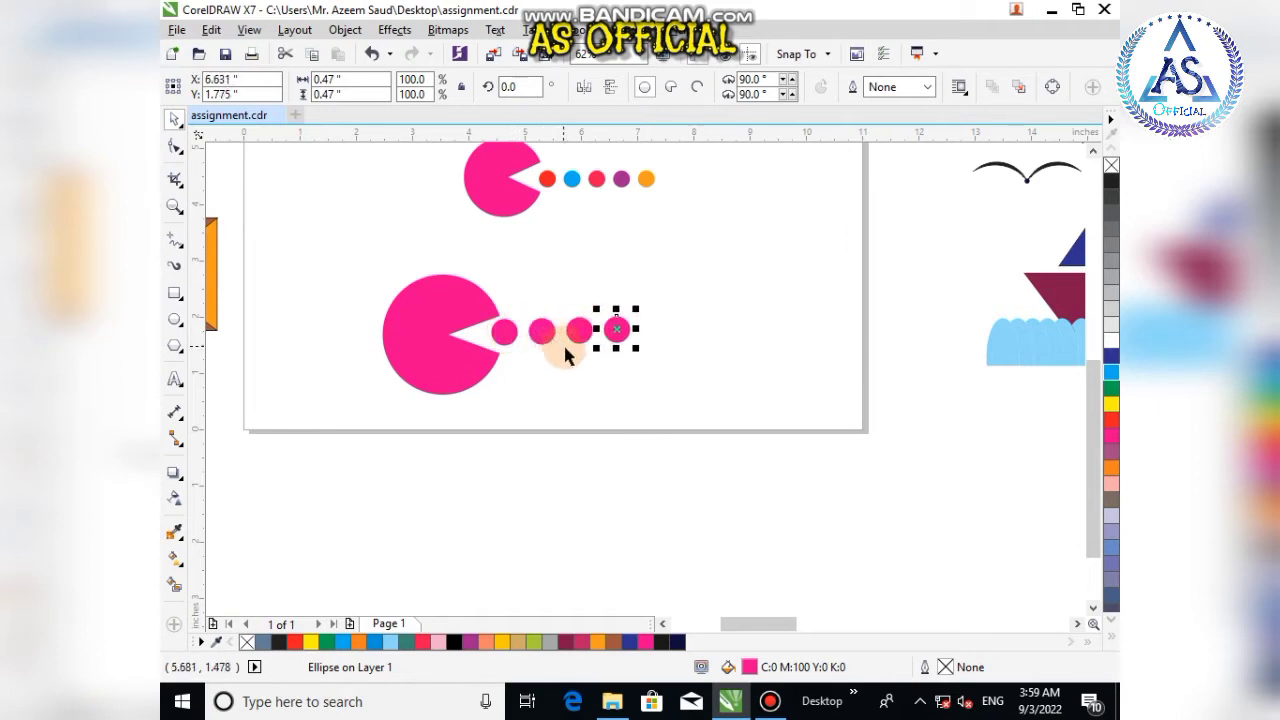
pyautogui.moveTo(673, 328); pyautogui.dragTo(366, 400)
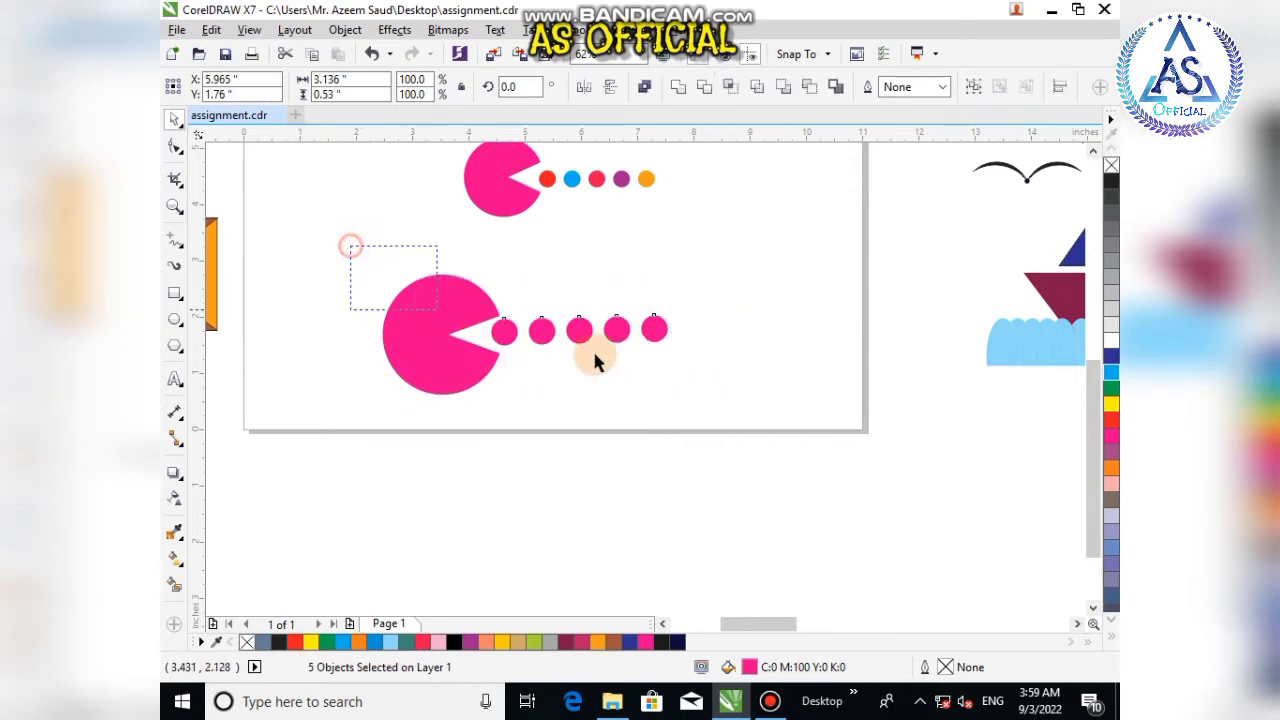
pyautogui.moveTo(752, 418); pyautogui.dragTo(752, 418)
pyautogui.moveTo(531, 350); pyautogui.dragTo(621, 393)
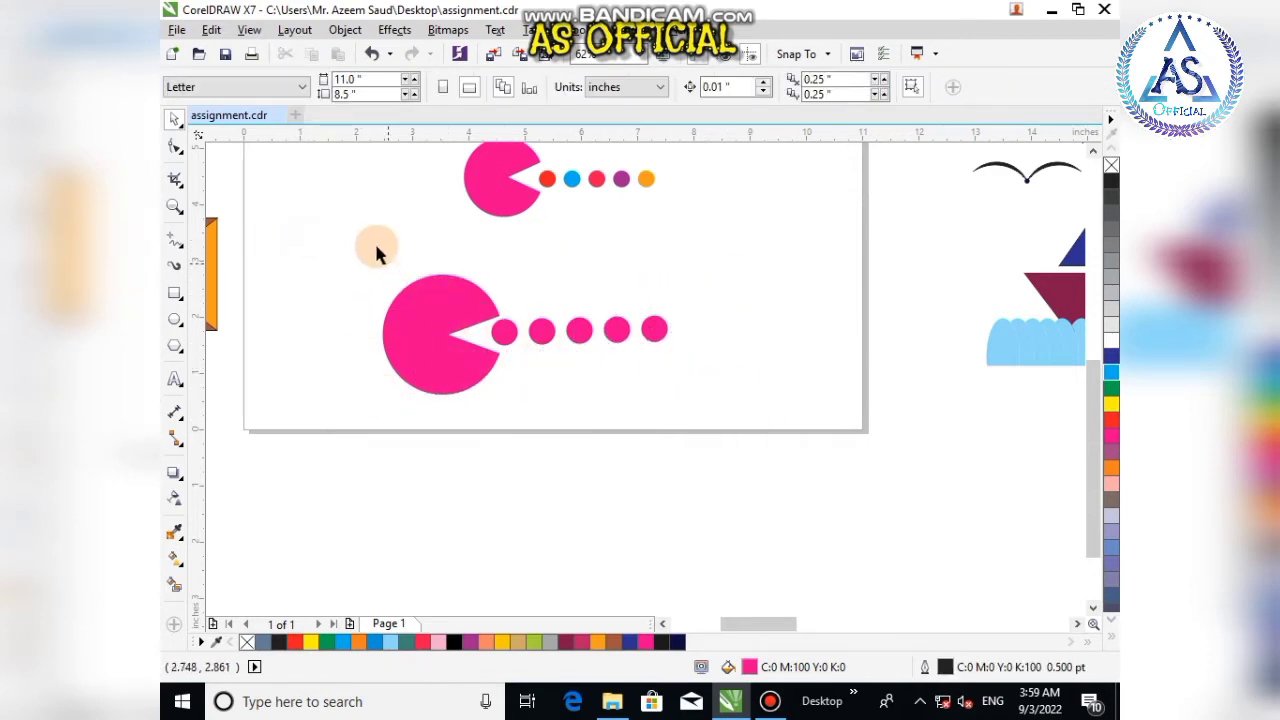
pyautogui.moveTo(342, 243); pyautogui.dragTo(730, 420)
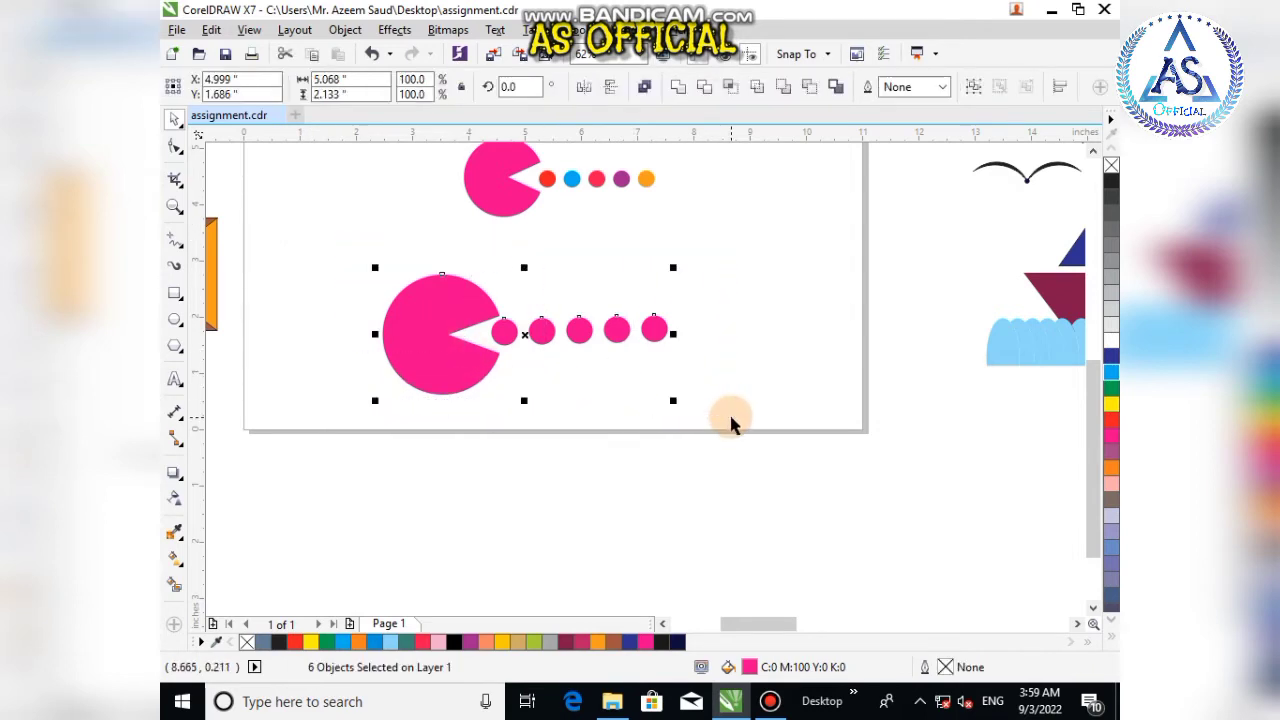
pyautogui.click(758, 350)
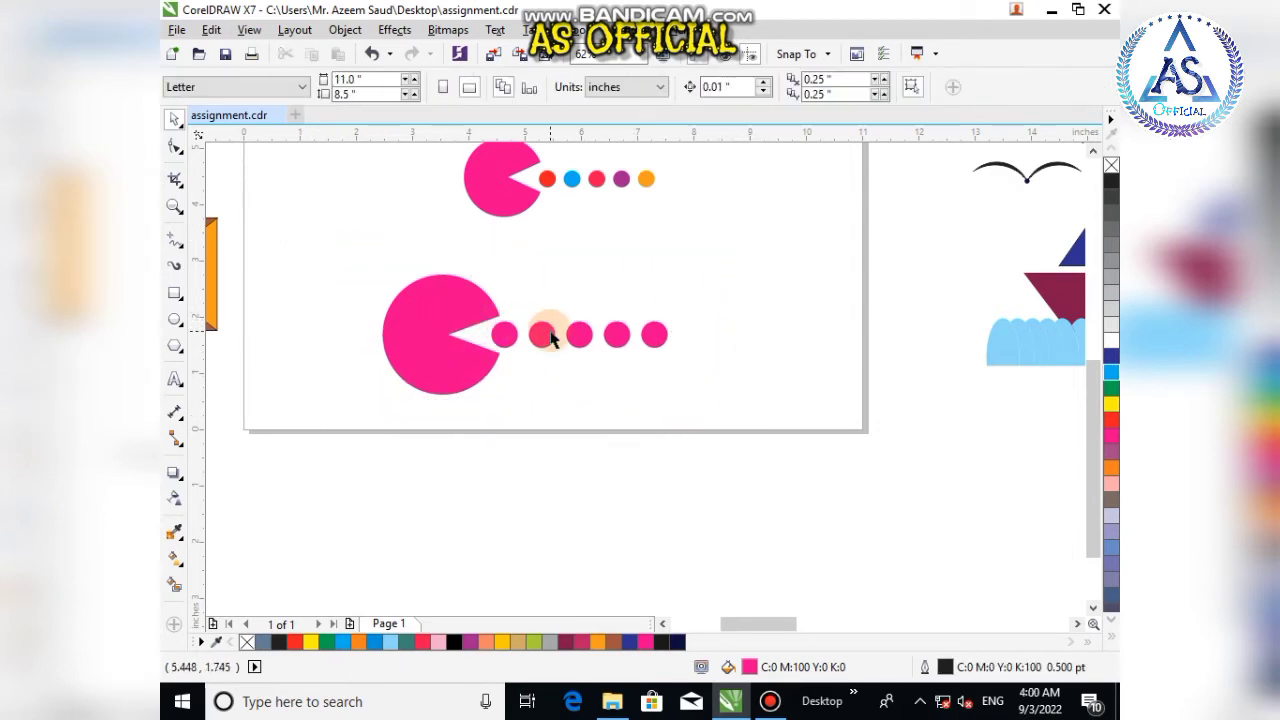
# Step: Fill the first four dots with deep yellow, sky blue, green and dark blue
pyautogui.click(504, 334)
pyautogui.click(502, 641)
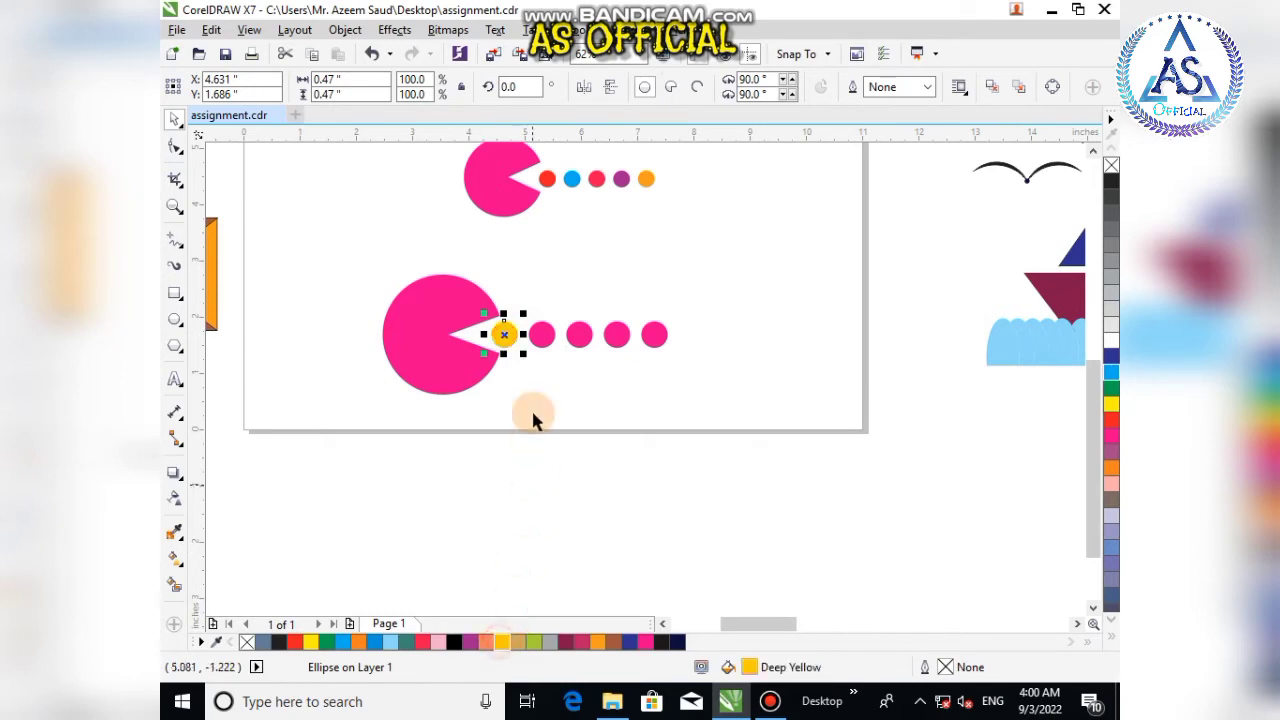
pyautogui.click(541, 334)
pyautogui.click(374, 641)
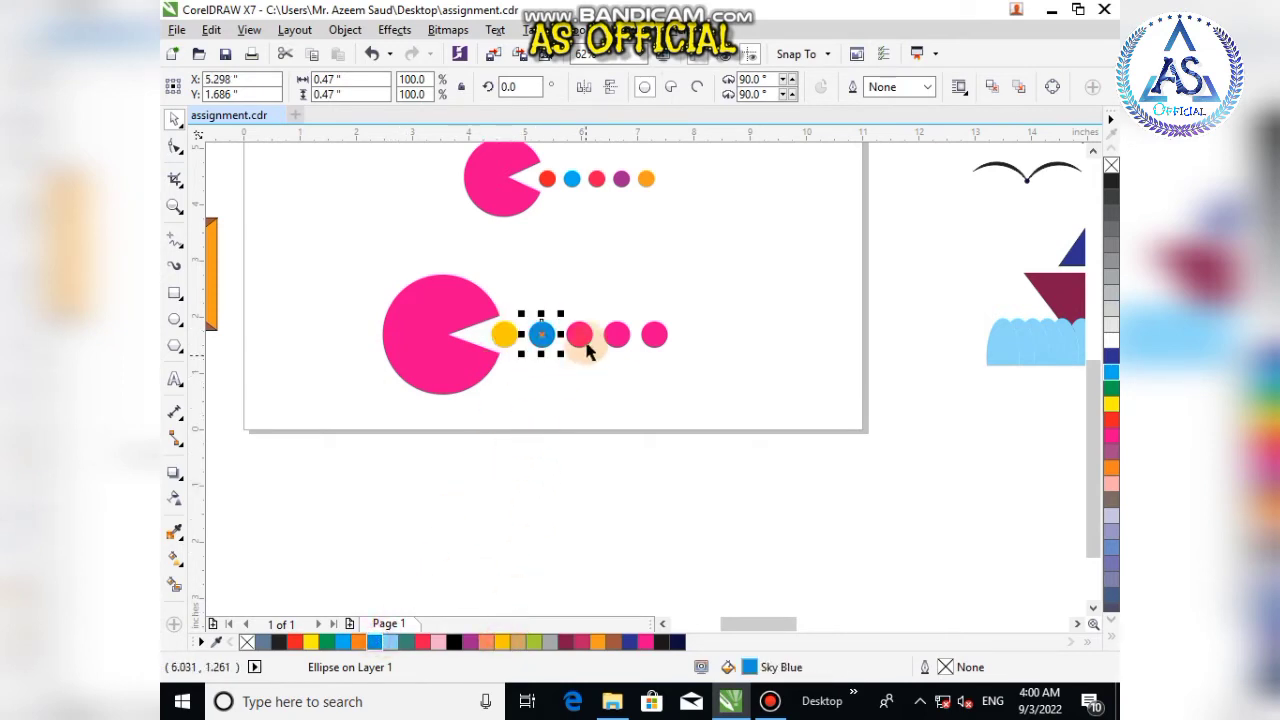
pyautogui.click(577, 335)
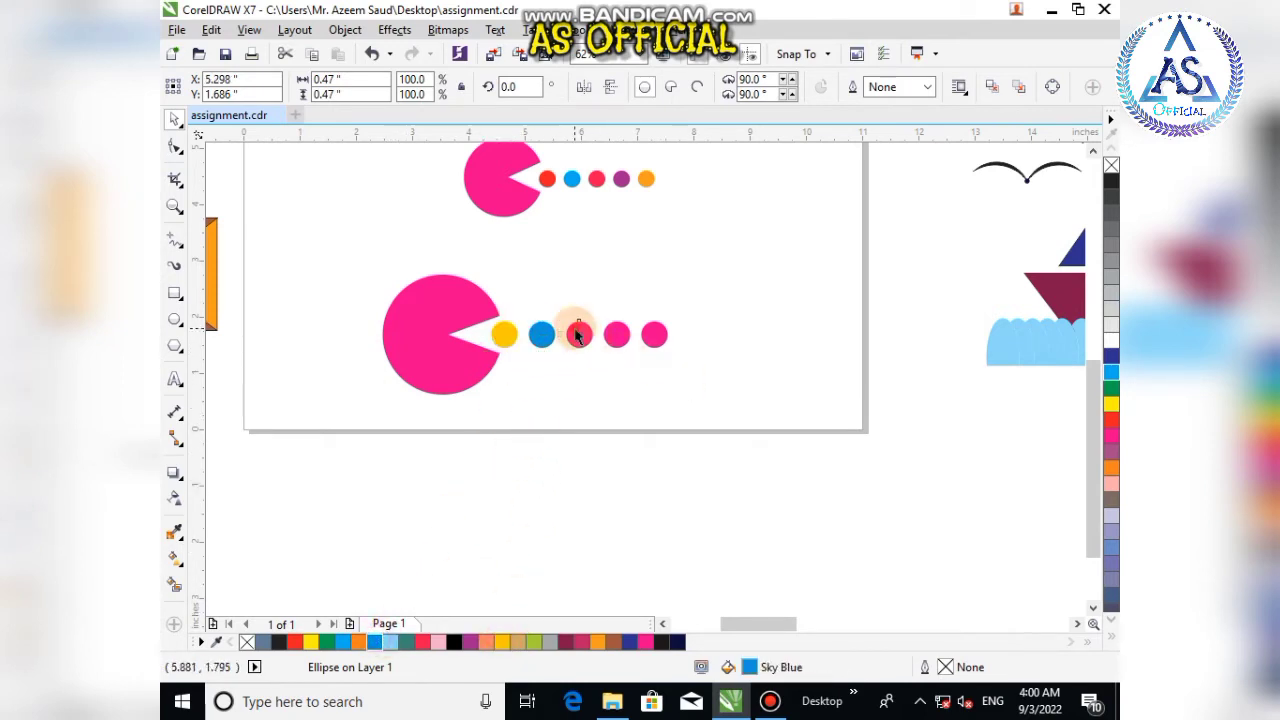
pyautogui.click(326, 642)
pyautogui.click(616, 334)
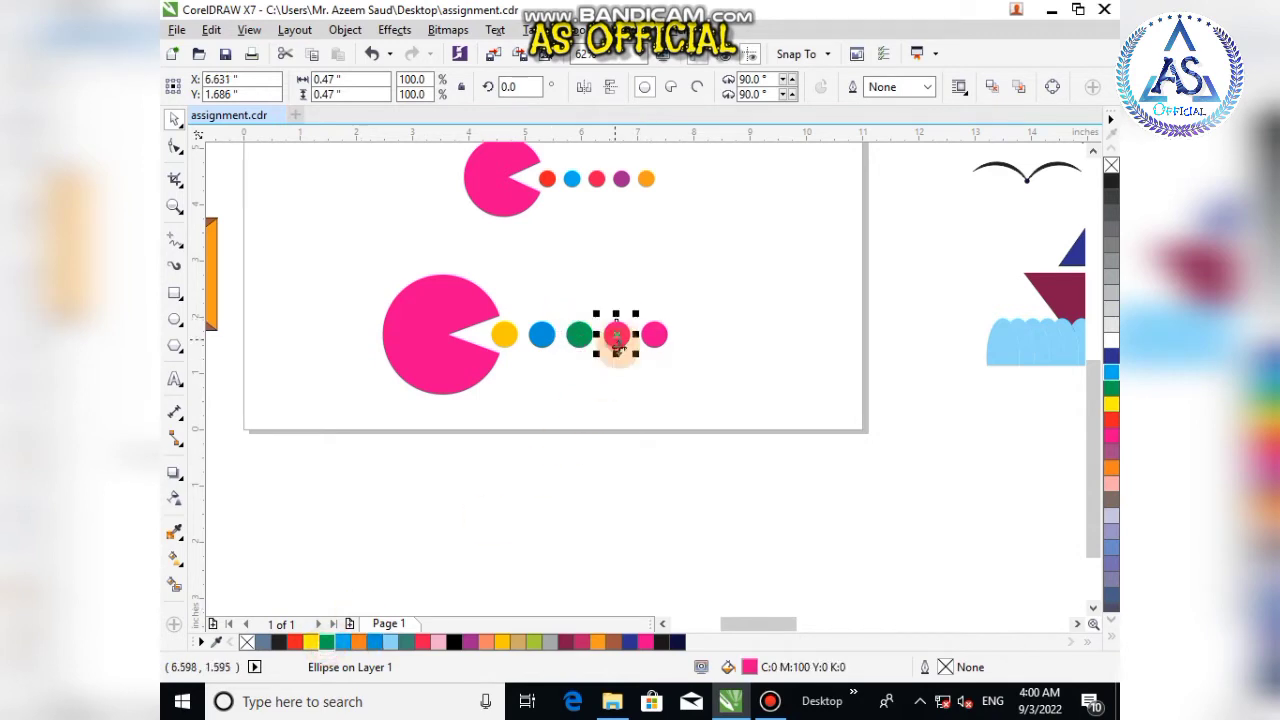
pyautogui.click(629, 641)
pyautogui.click(654, 334)
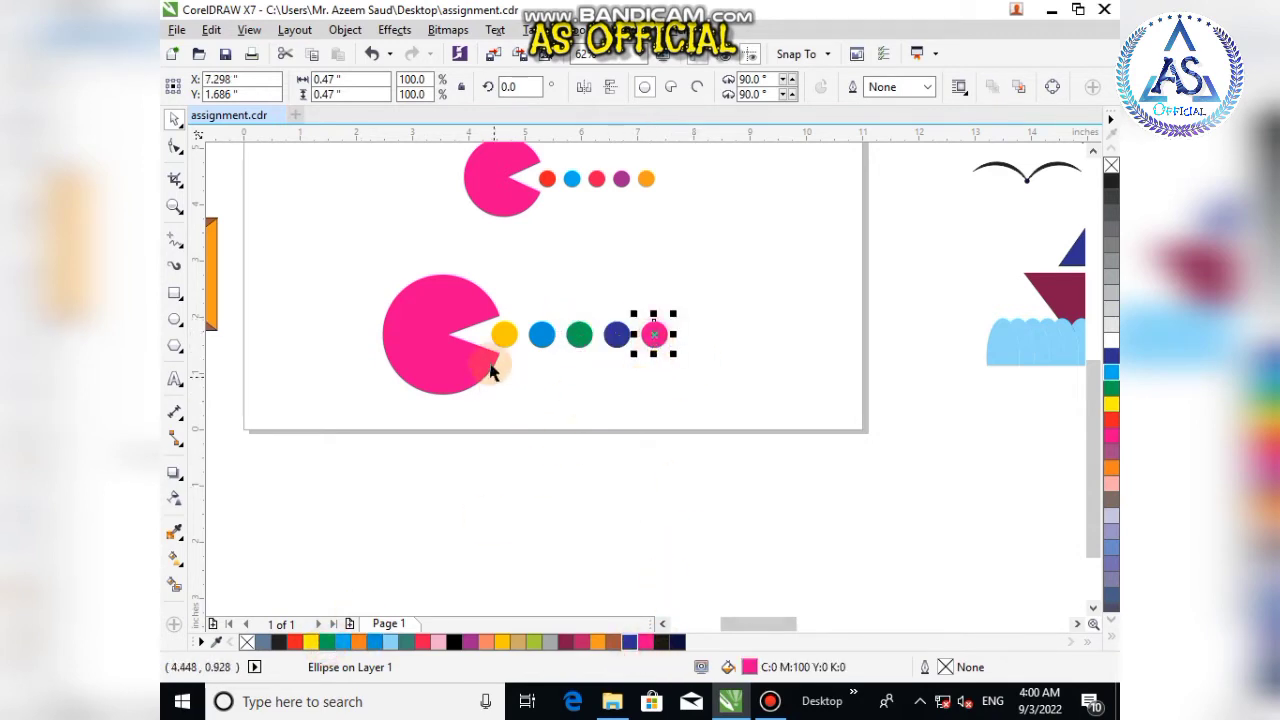
# Step: Group the Pac-Man and its five dots and scale the group down to about 57%
pyautogui.moveTo(345, 249); pyautogui.dragTo(767, 450)
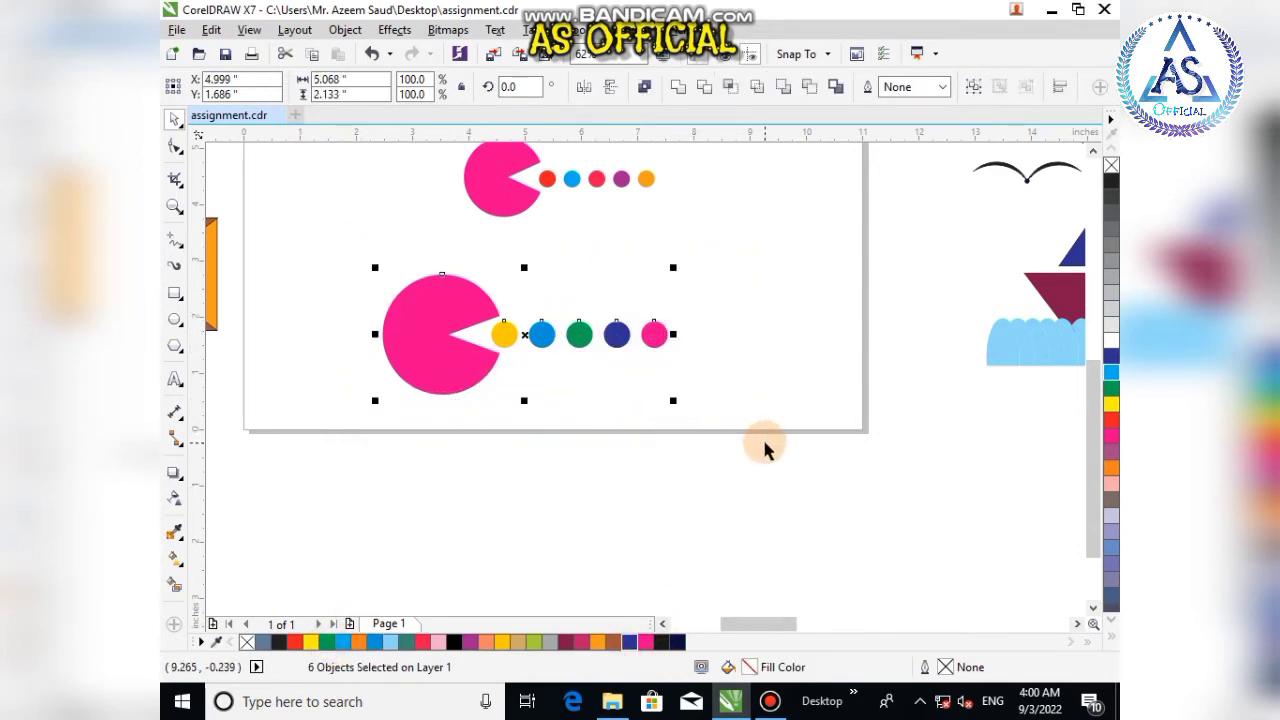
pyautogui.hotkey('ctrl', 'g')
pyautogui.moveTo(672, 400); pyautogui.dragTo(549, 348)
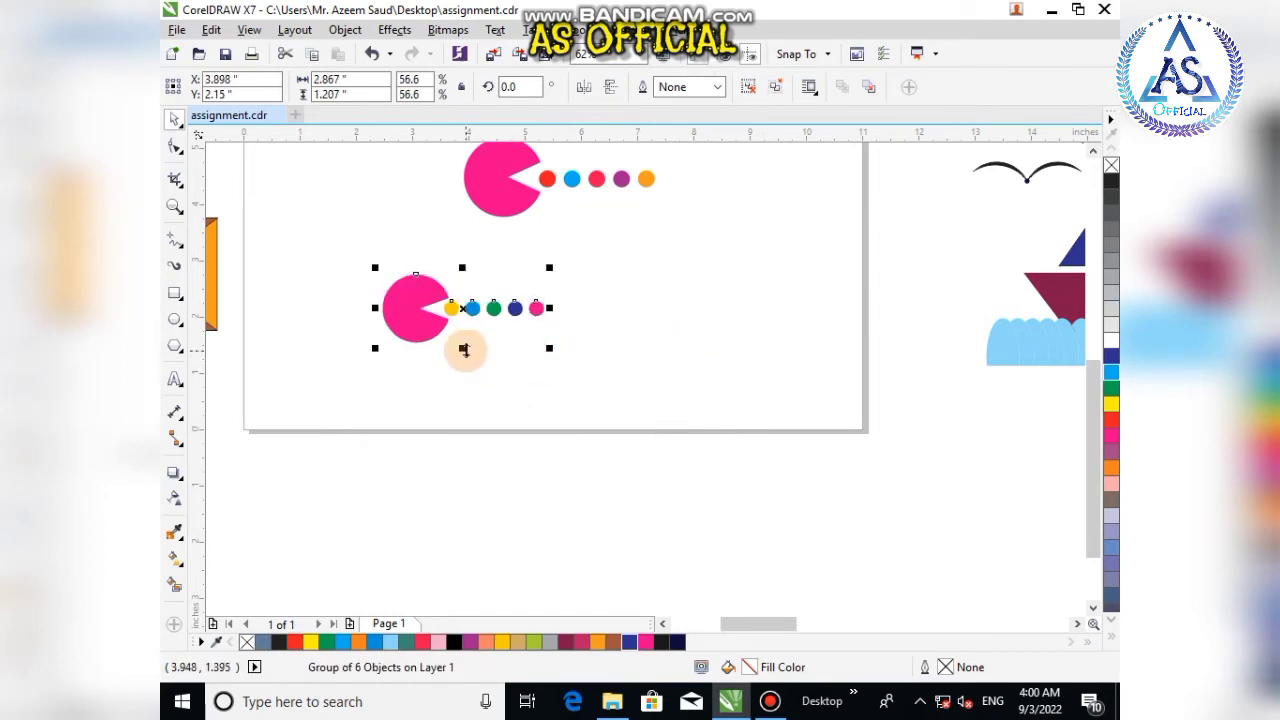
# Step: Move the rebuilt Pac-Man group off the page, next to the envelope drawing
pyautogui.scroll(-3, 464, 349)
pyautogui.moveTo(463, 350); pyautogui.dragTo(310, 350)
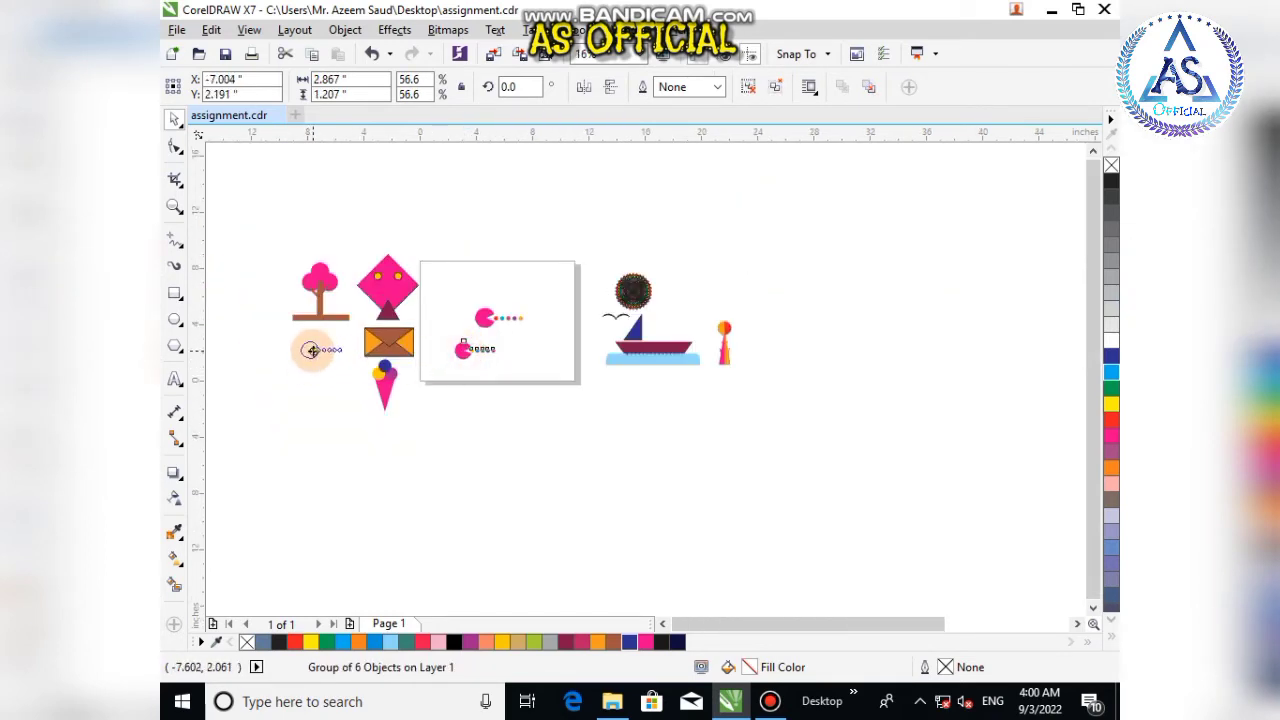
pyautogui.click(628, 420)
# Step: Select the original Pac-Man drawing on the page and delete it
pyautogui.scroll(3, 551, 336)
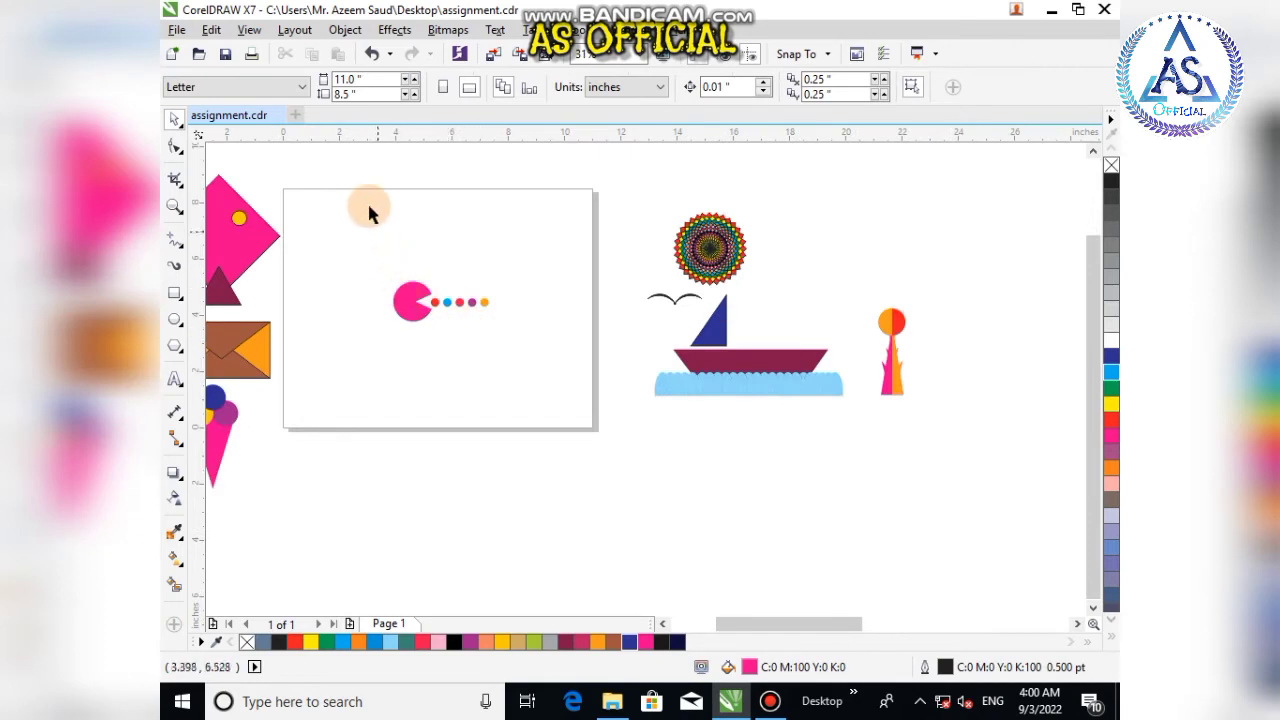
pyautogui.moveTo(344, 247); pyautogui.dragTo(600, 417)
pyautogui.press('pagedown')
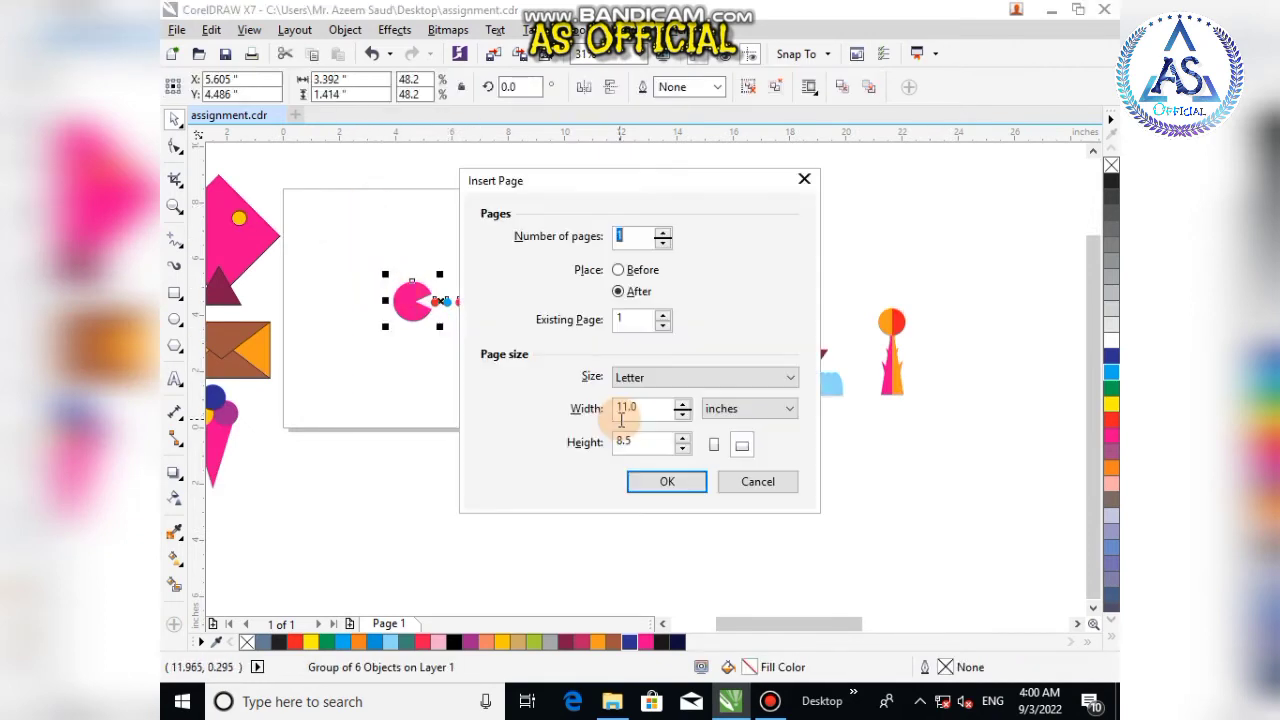
pyautogui.click(740, 483)
pyautogui.press('Delete')
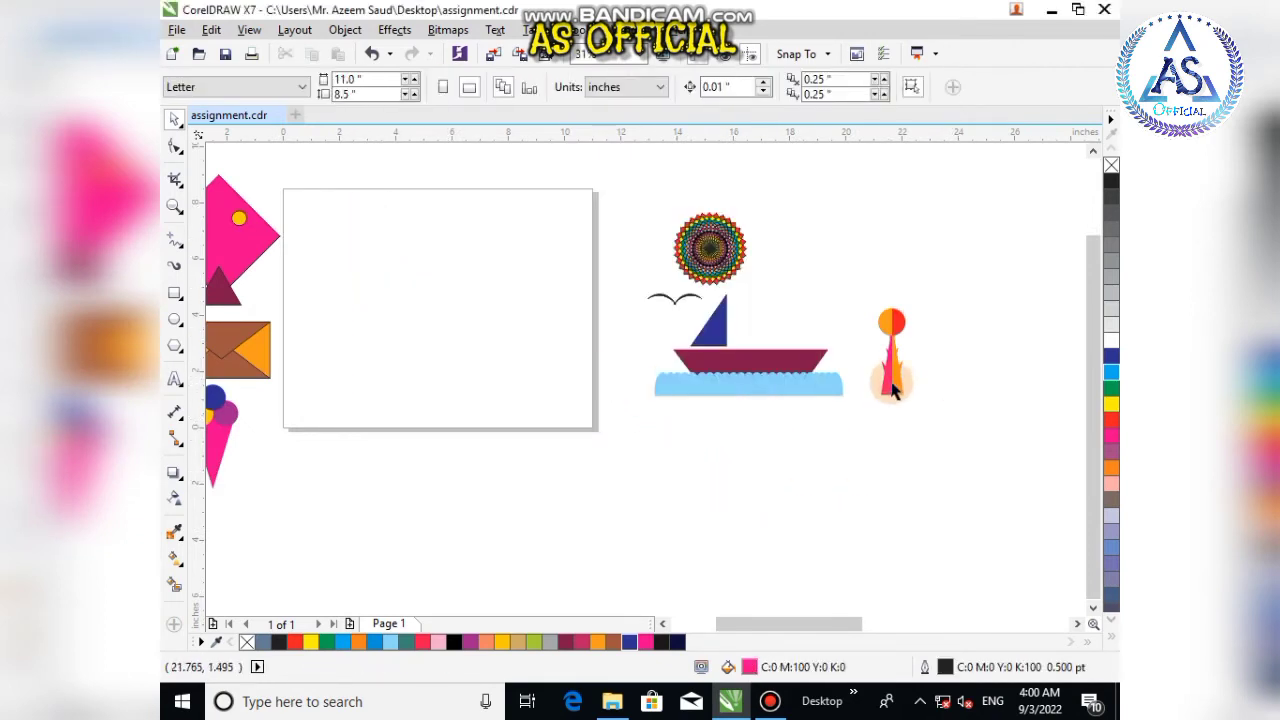
# Step: Move the torch drawing onto the upper left of the page
pyautogui.moveTo(893, 390); pyautogui.dragTo(391, 305)
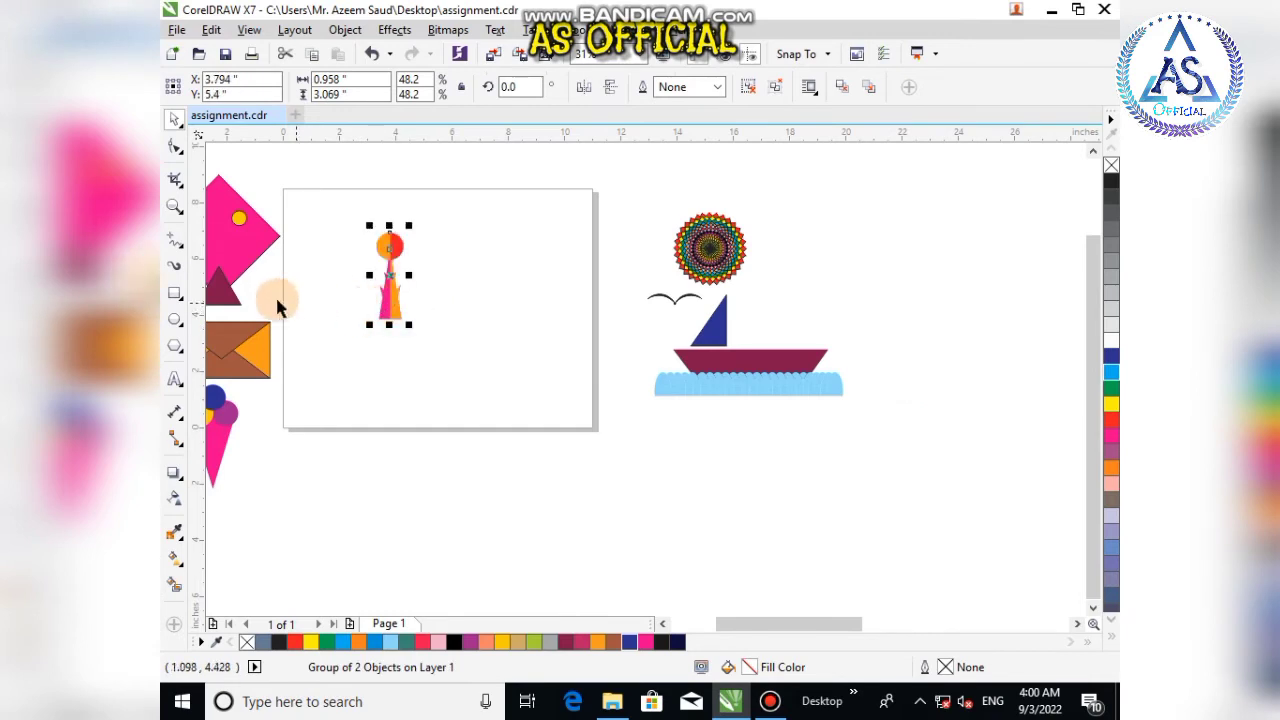
pyautogui.click(446, 346)
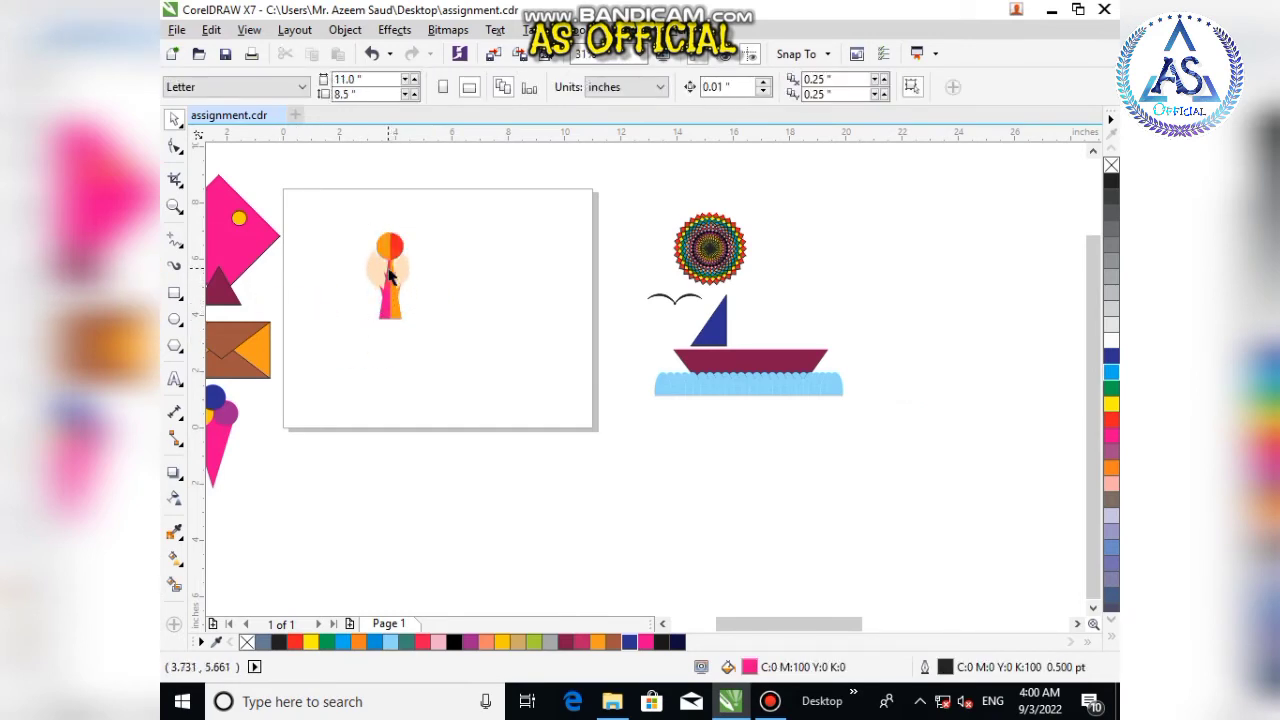
# Step: Draw a tall triangle about 1.7 in wide and 4.1 in high beside the torch
pyautogui.press('y')
pyautogui.moveTo(438, 268); pyautogui.dragTo(490, 424)
pyautogui.click(175, 118)
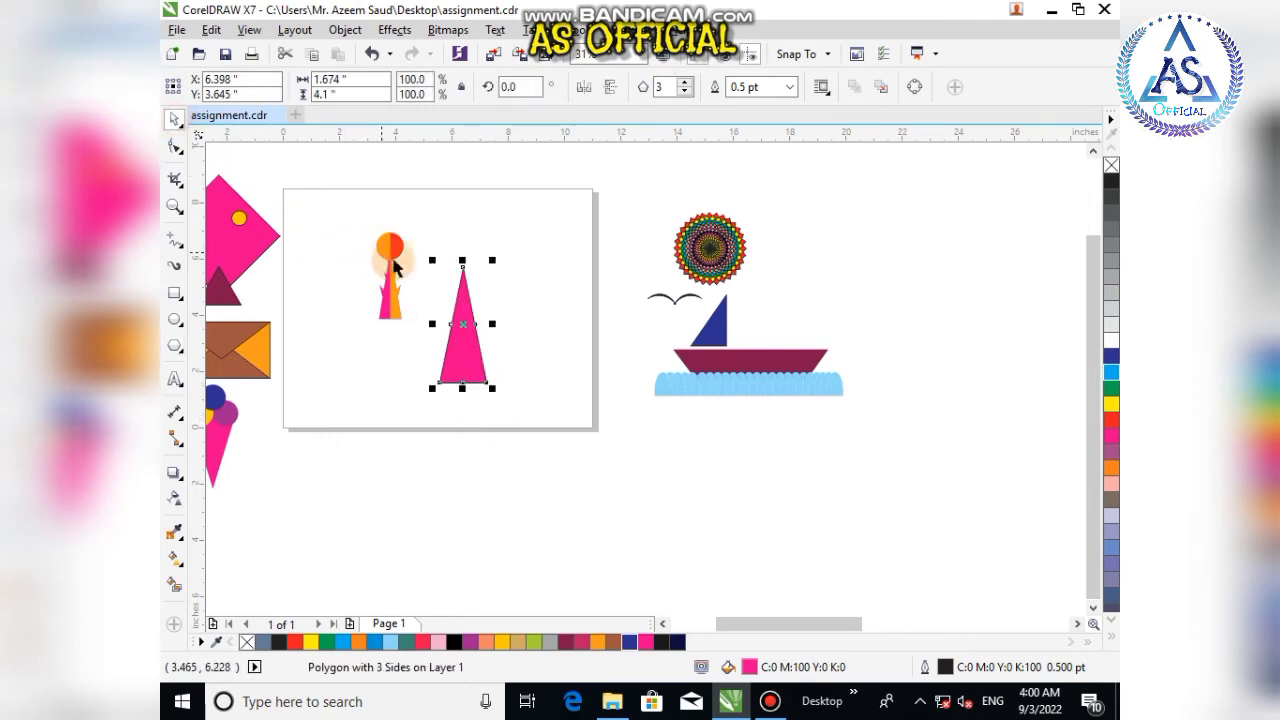
# Step: Draw a small triangle next to the tall triangle's right edge
pyautogui.scroll(1, 402, 282)
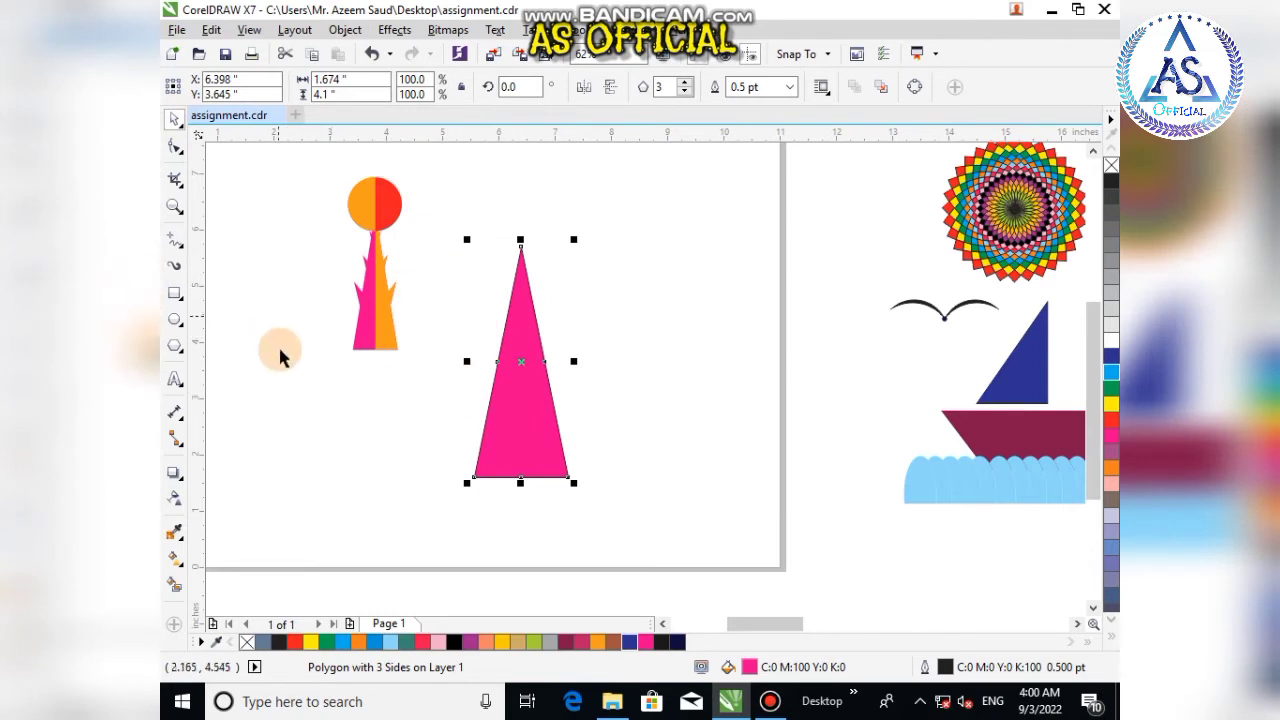
pyautogui.click(176, 345)
pyautogui.click(205, 344)
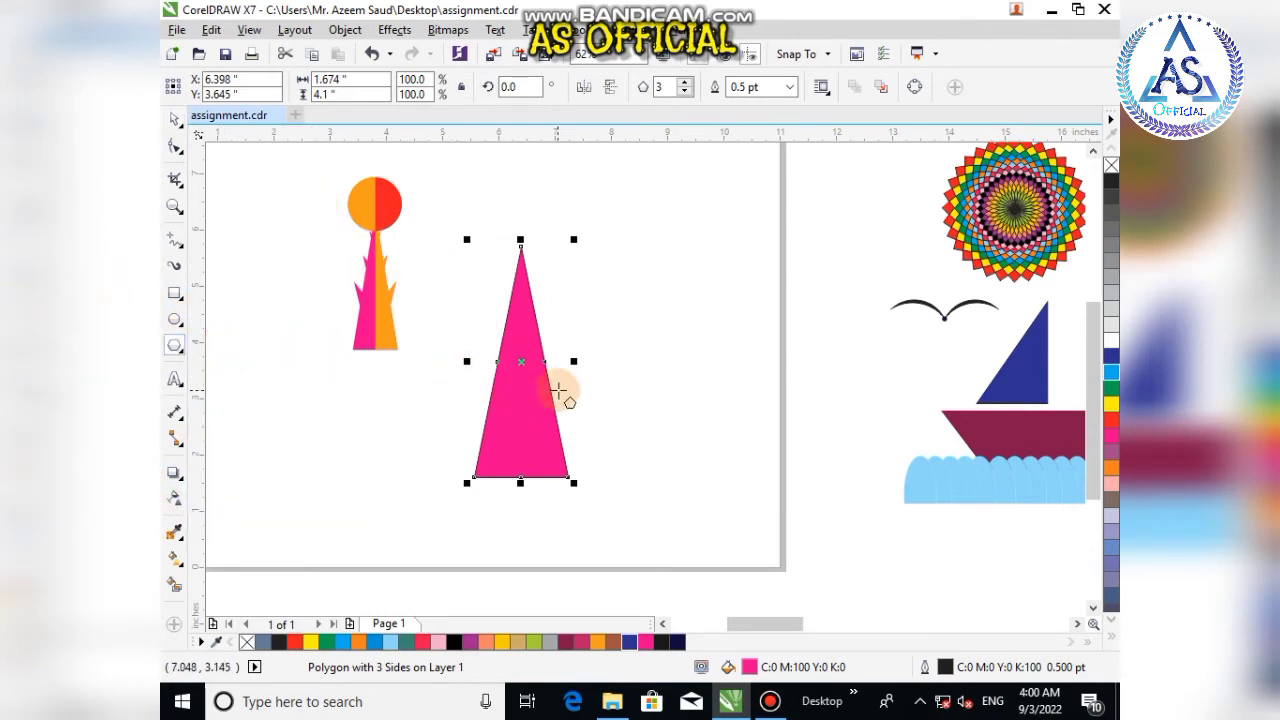
pyautogui.moveTo(581, 354); pyautogui.dragTo(567, 410)
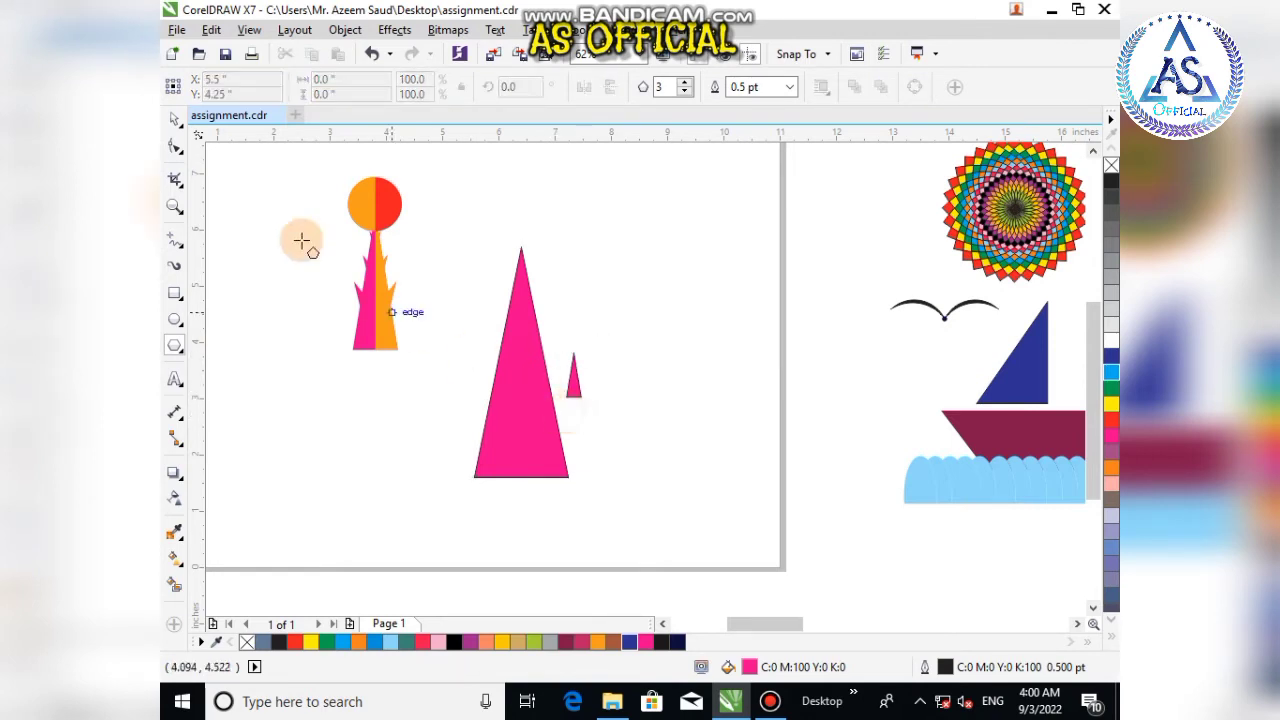
pyautogui.click(174, 118)
# Step: Select both triangles and remove their outlines
pyautogui.moveTo(415, 204); pyautogui.dragTo(652, 542)
pyautogui.rightClick(247, 642)
pyautogui.click(313, 512)
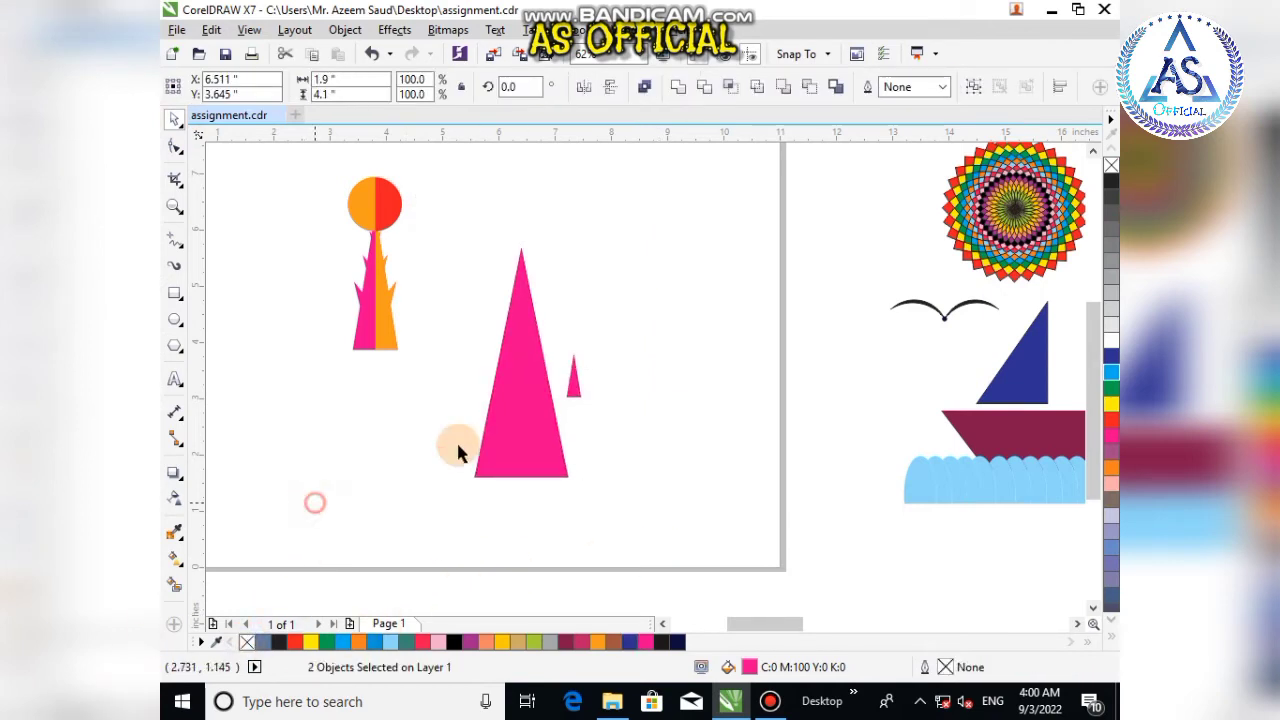
# Step: Move the small triangle onto the tall triangle's right edge and rotate it to 135° as a spike
pyautogui.scroll(2, 571, 371)
pyautogui.moveTo(573, 370); pyautogui.dragTo(526, 400)
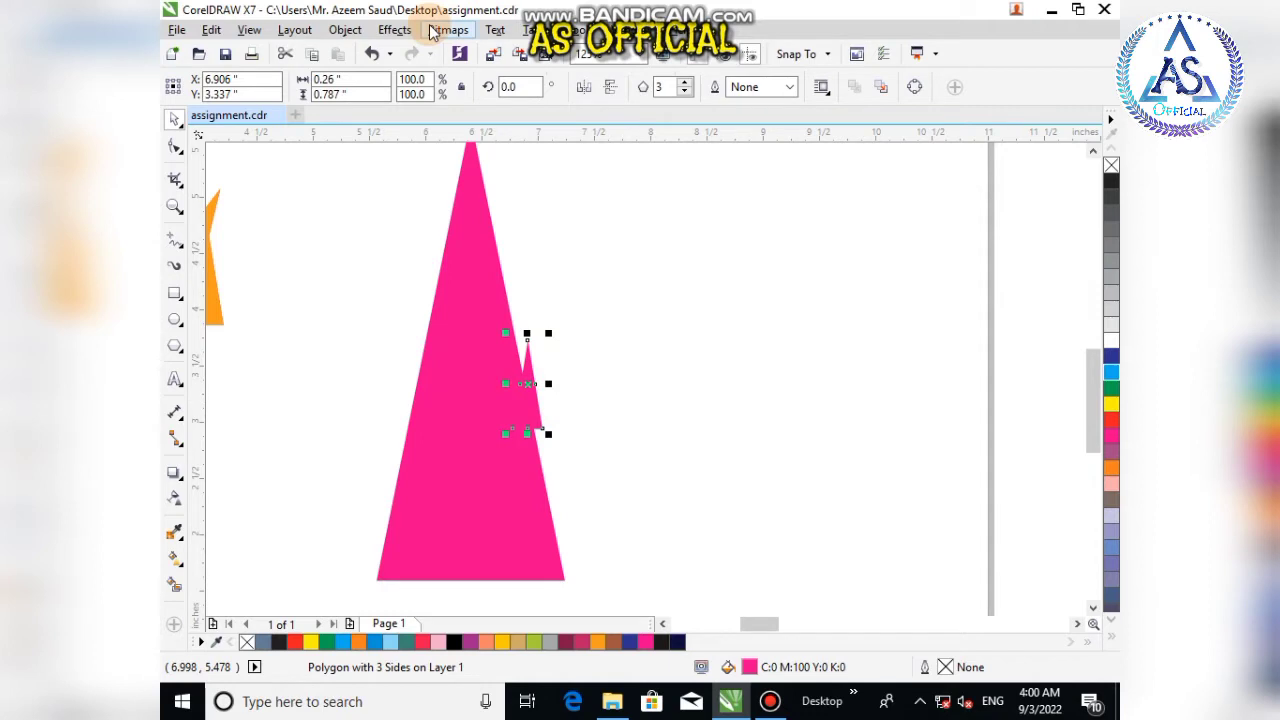
pyautogui.click(538, 86)
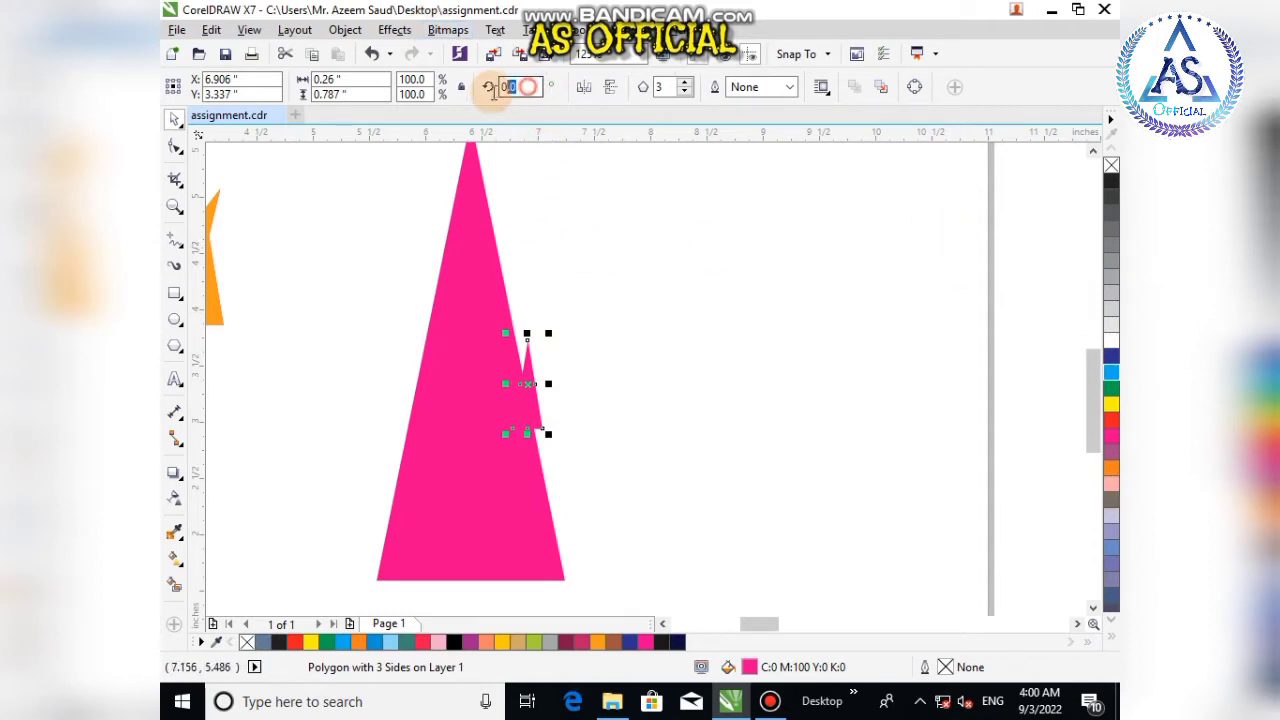
pyautogui.press('Return')
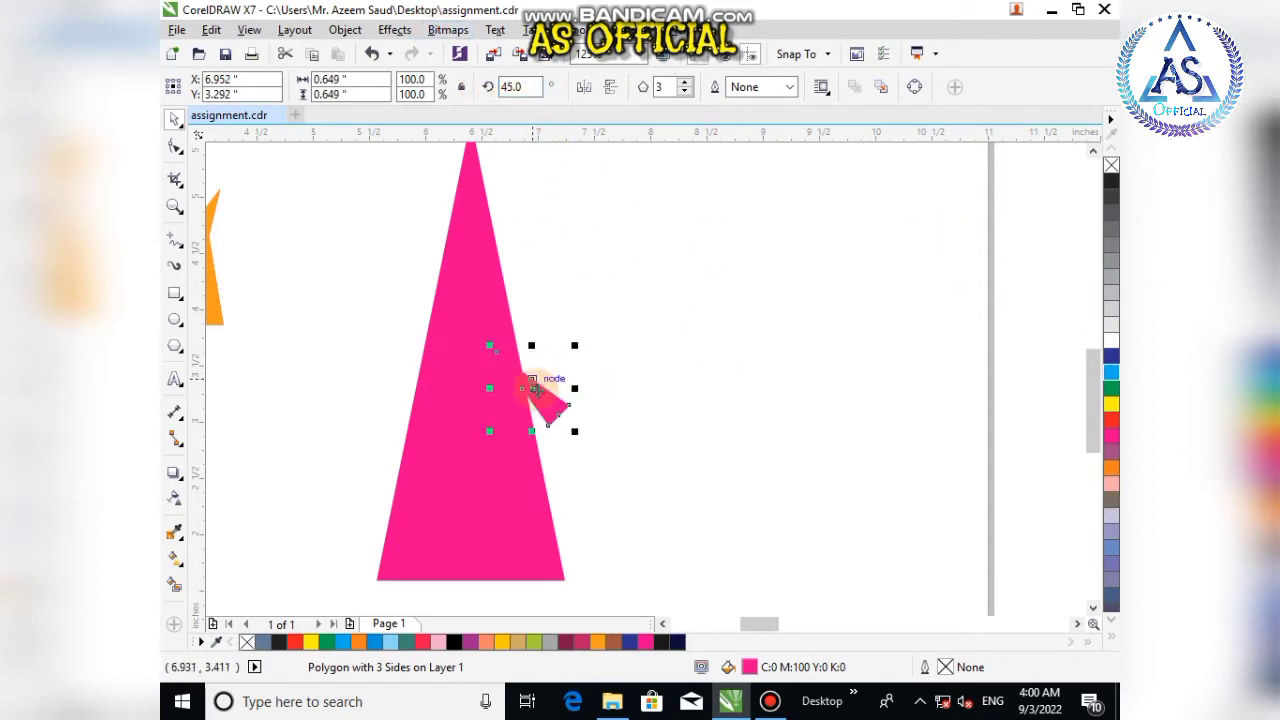
pyautogui.click(587, 87)
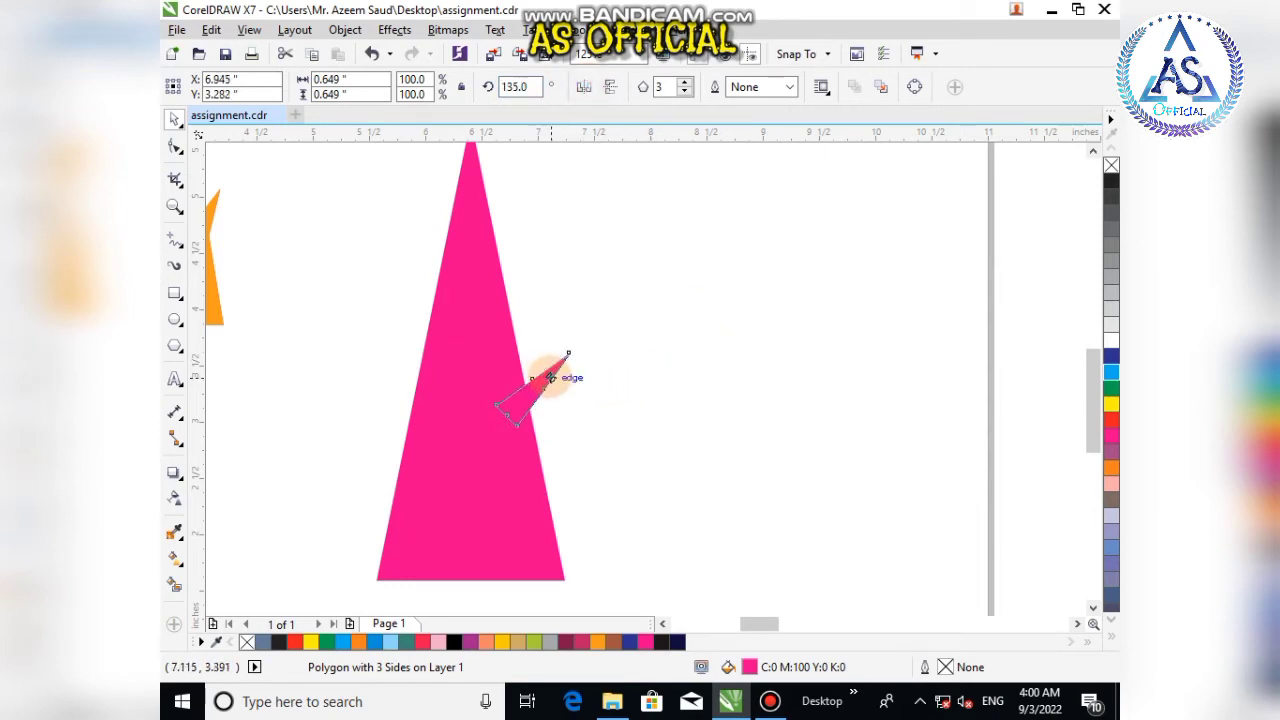
pyautogui.click(614, 417)
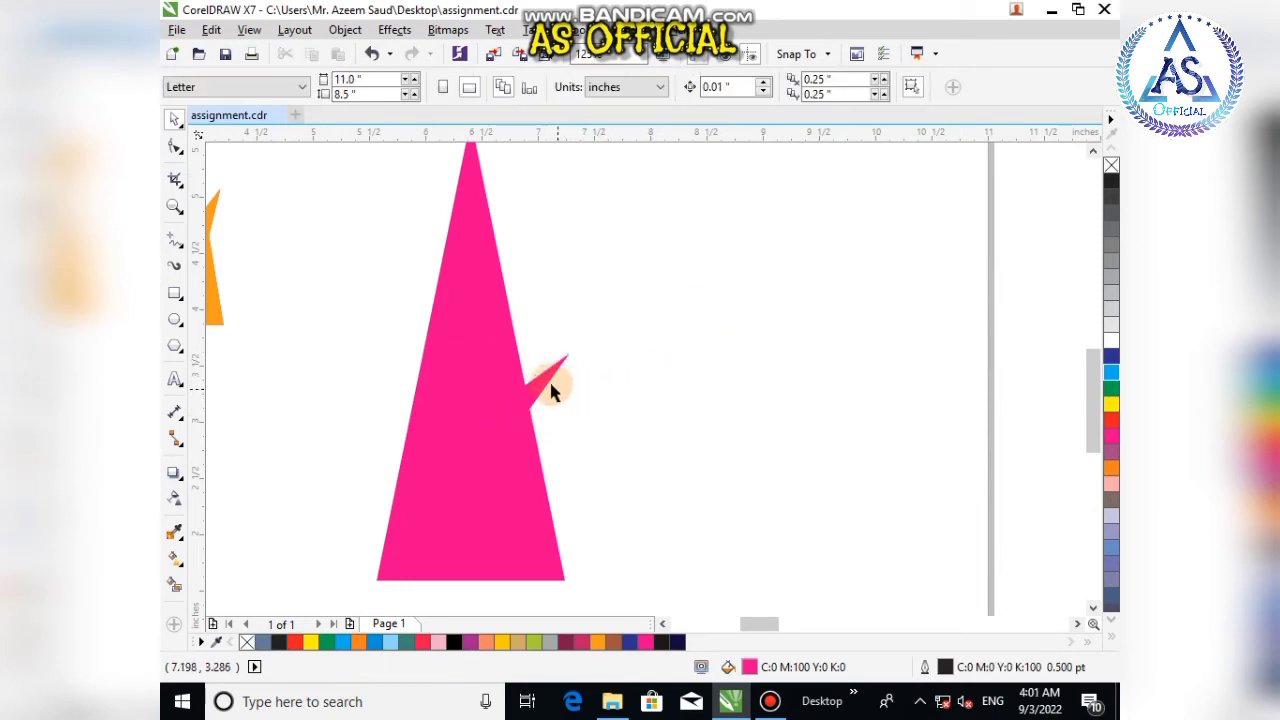
# Step: Duplicate the spike higher up the tall triangle's right edge
pyautogui.moveTo(547, 378); pyautogui.dragTo(527, 171)
pyautogui.click(546, 257)
# Step: Duplicate a third spike lower on the right edge and enlarge it to about 123%
pyautogui.scroll(-2, 553, 295)
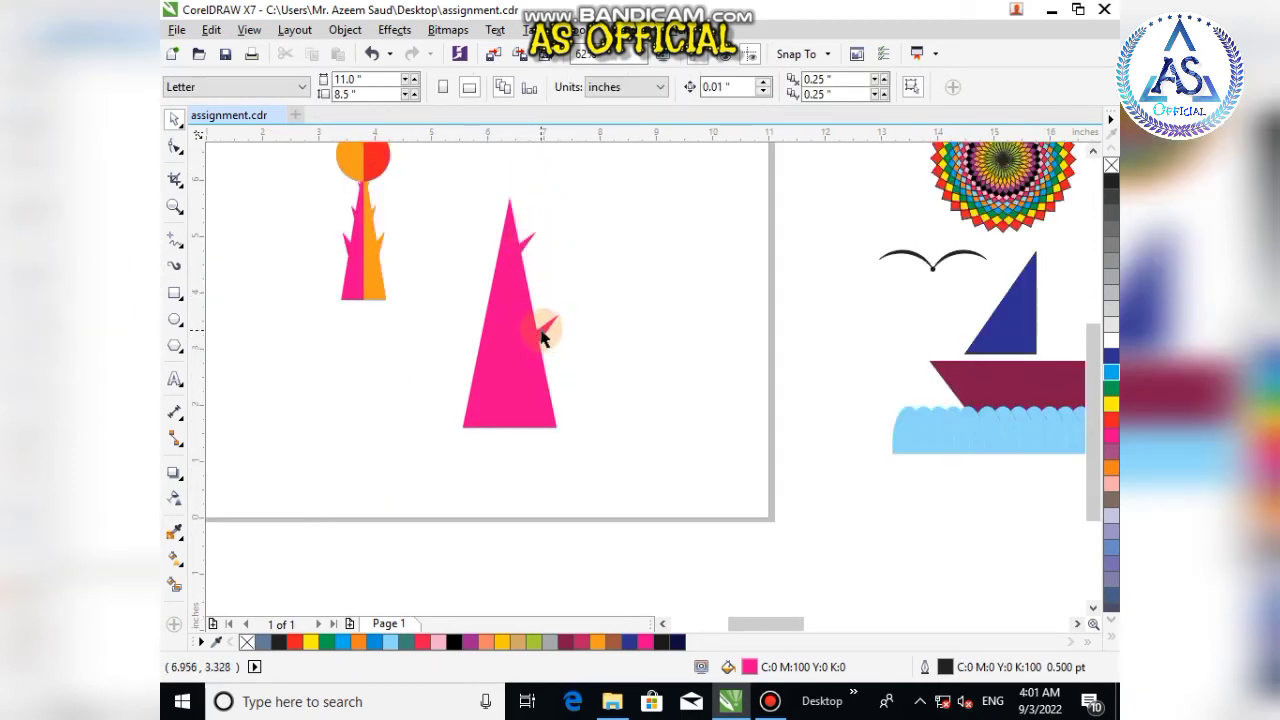
pyautogui.moveTo(541, 338); pyautogui.dragTo(535, 286)
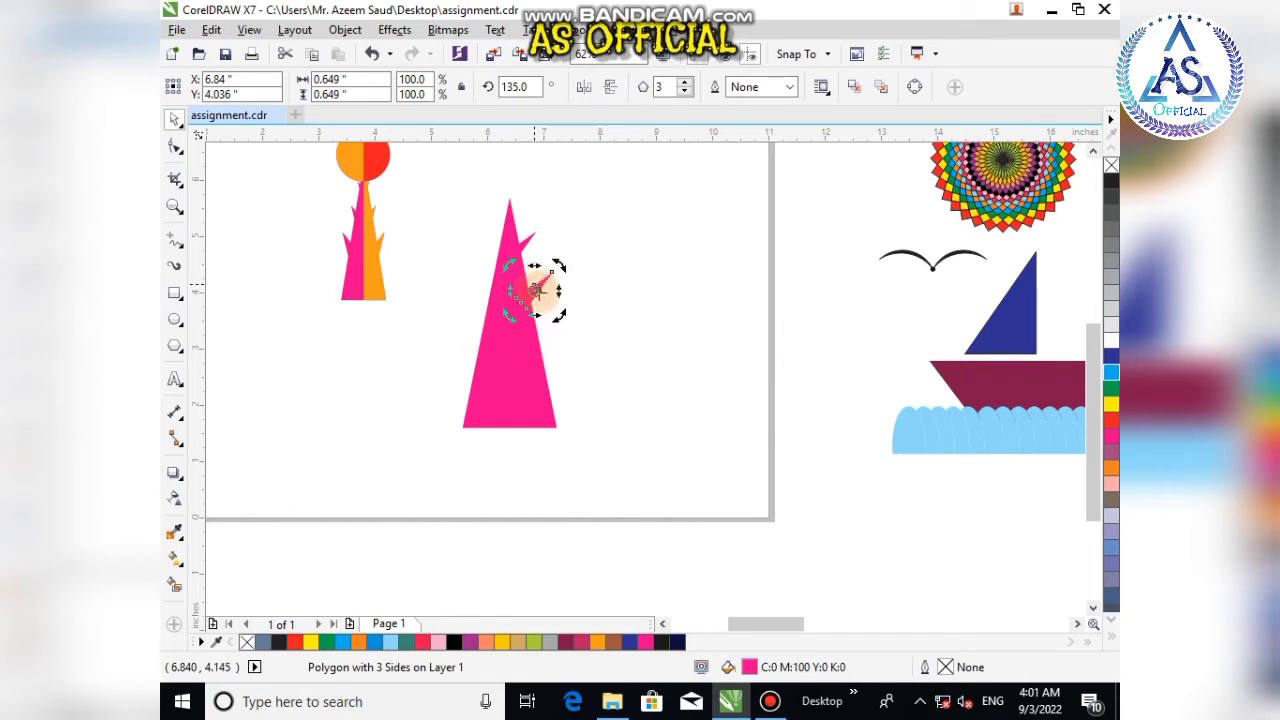
pyautogui.click(612, 293)
pyautogui.moveTo(540, 292); pyautogui.dragTo(585, 311)
pyautogui.click(609, 396)
pyautogui.scroll(3, 558, 359)
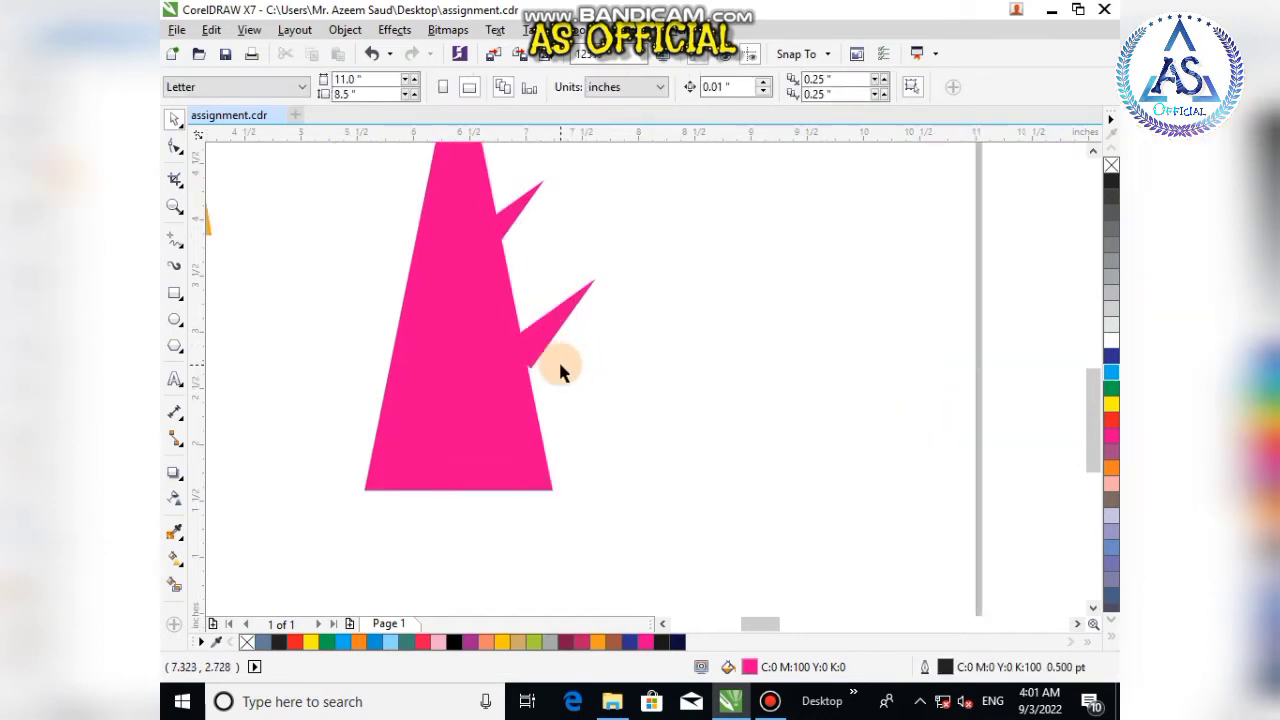
pyautogui.click(487, 337)
pyautogui.moveTo(487, 337); pyautogui.dragTo(486, 337)
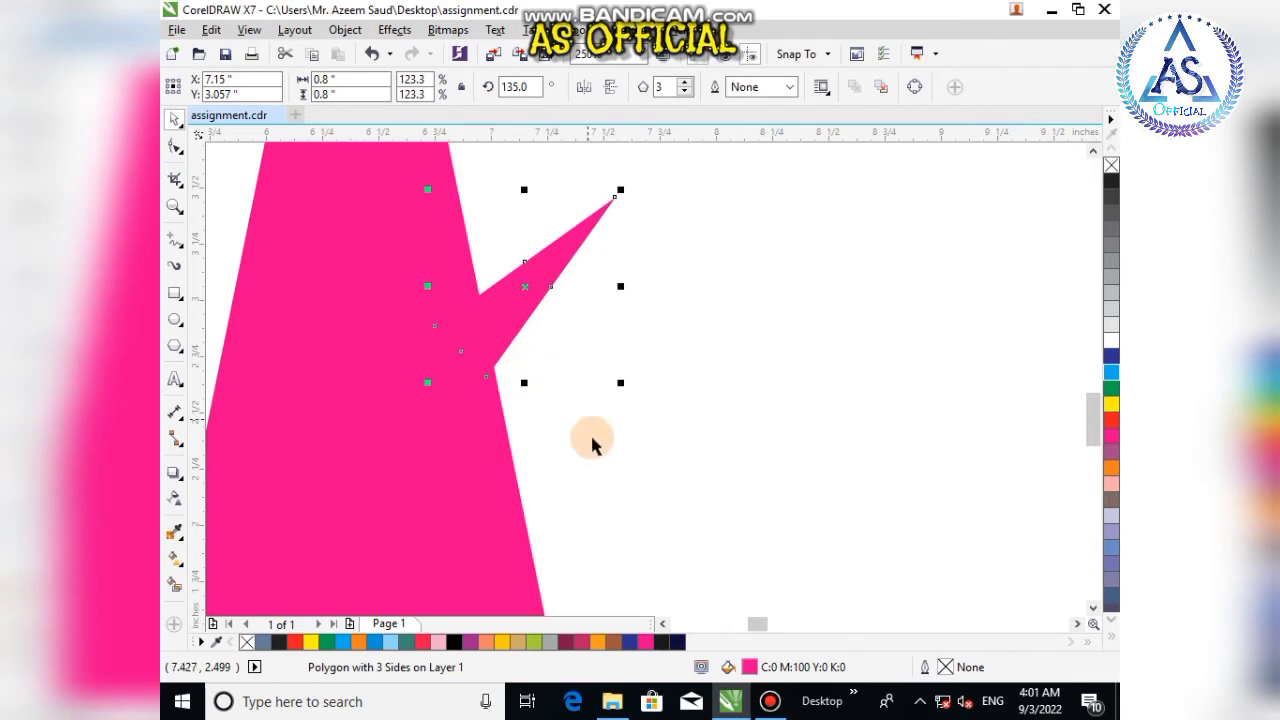
pyautogui.click(563, 423)
# Step: Select the three spikes and group them
pyautogui.scroll(-2, 563, 420)
pyautogui.scroll(-2, 630, 385)
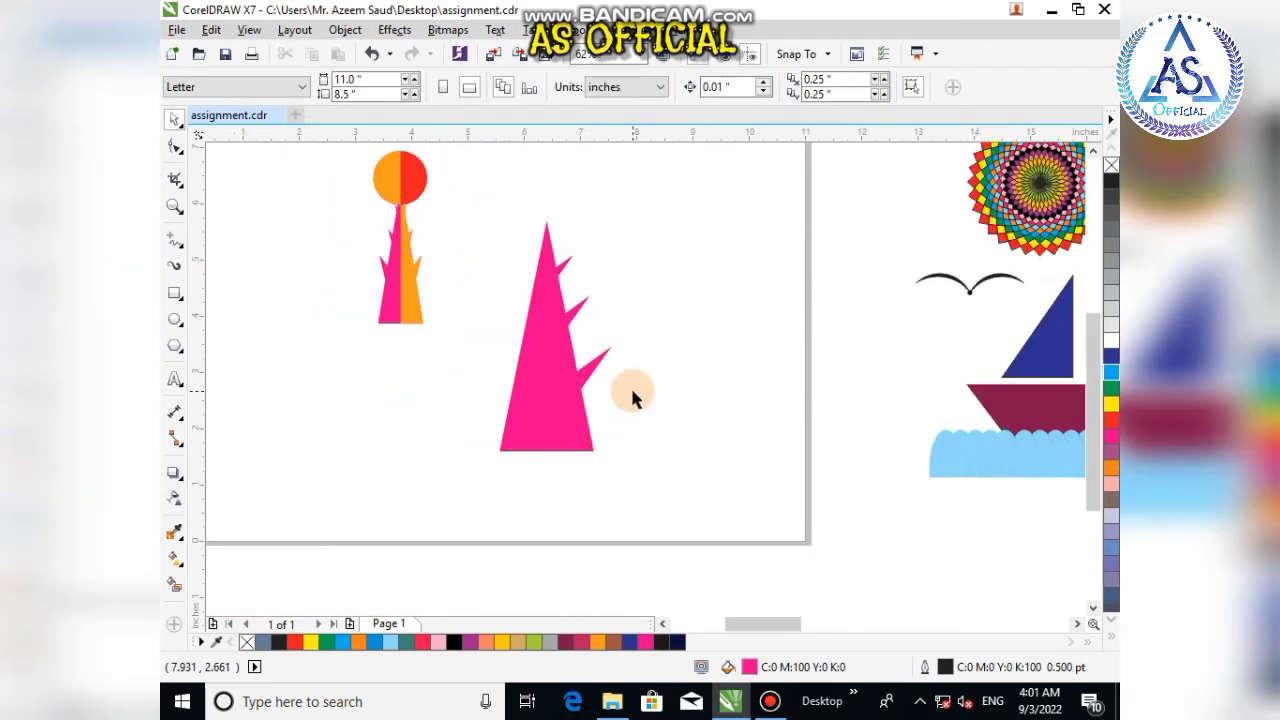
pyautogui.click(562, 264)
pyautogui.keyDown('shift'); pyautogui.click(580, 307); pyautogui.keyUp('shift')
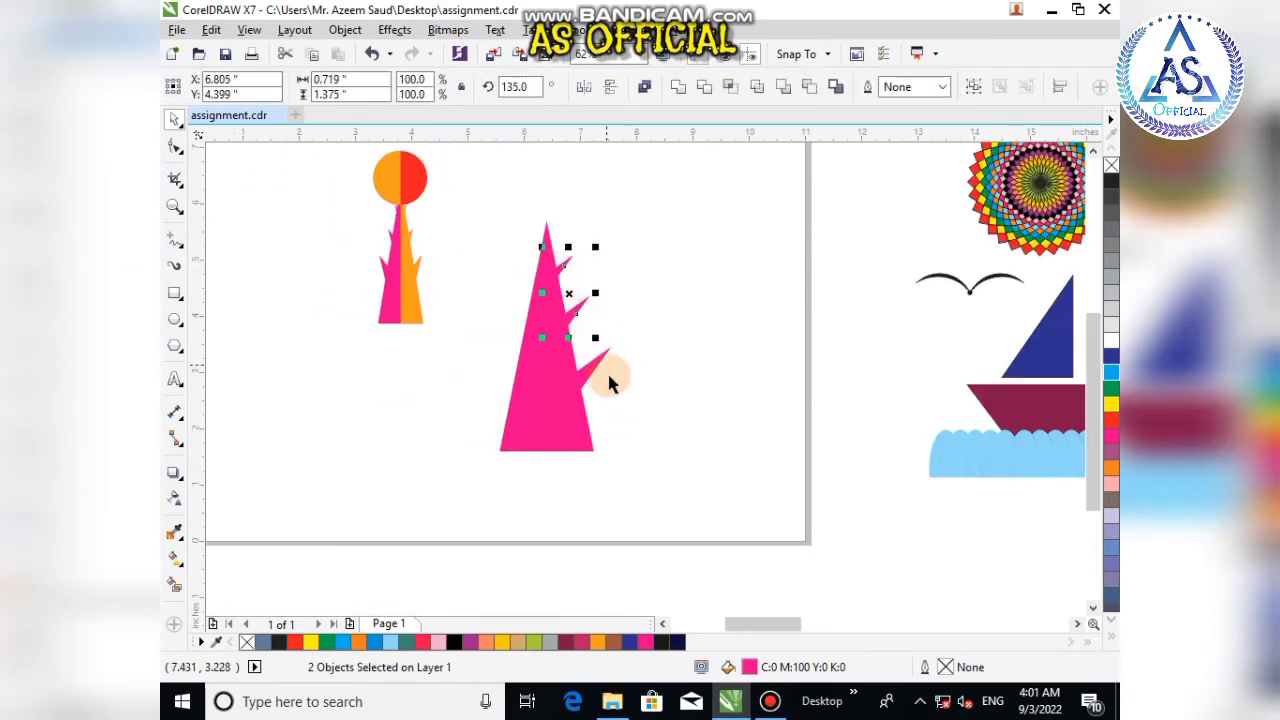
pyautogui.keyDown('shift'); pyautogui.click(585, 372); pyautogui.keyUp('shift')
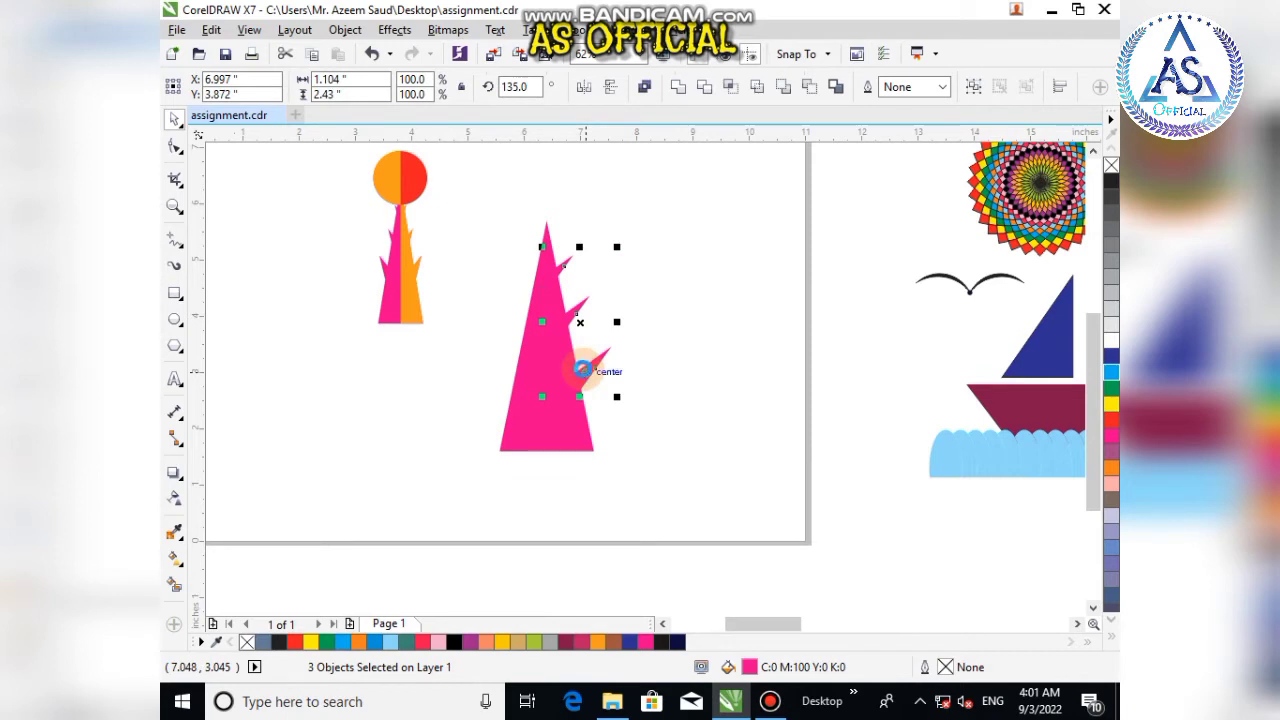
pyautogui.hotkey('ctrl', 'g')
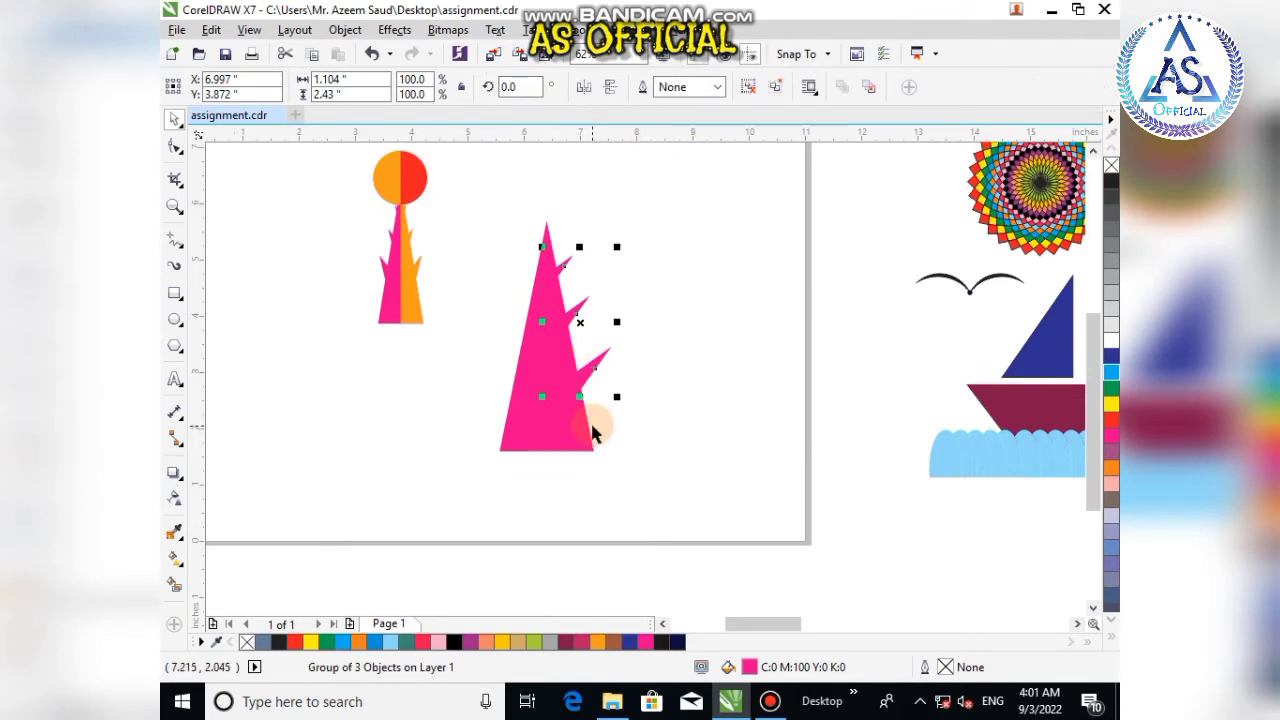
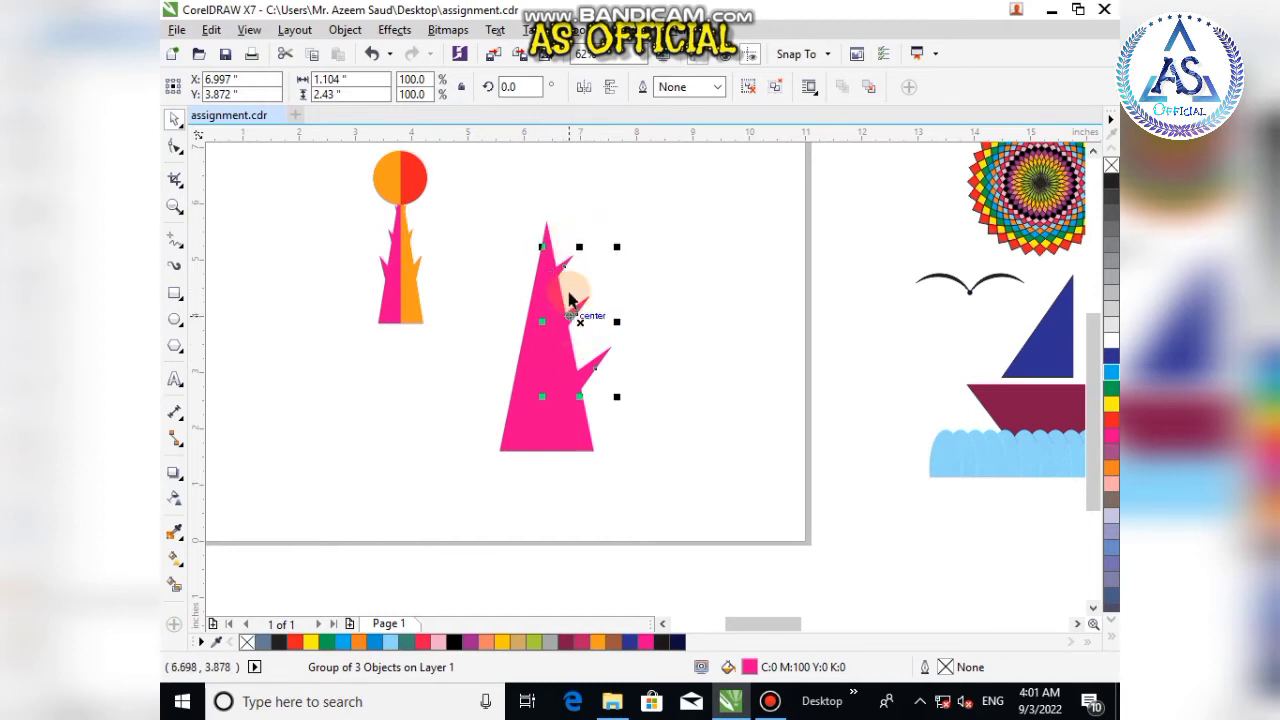
# Step: Mirror the spike group horizontally and nudge it left onto the tall triangle's left edge
pyautogui.click(584, 89)
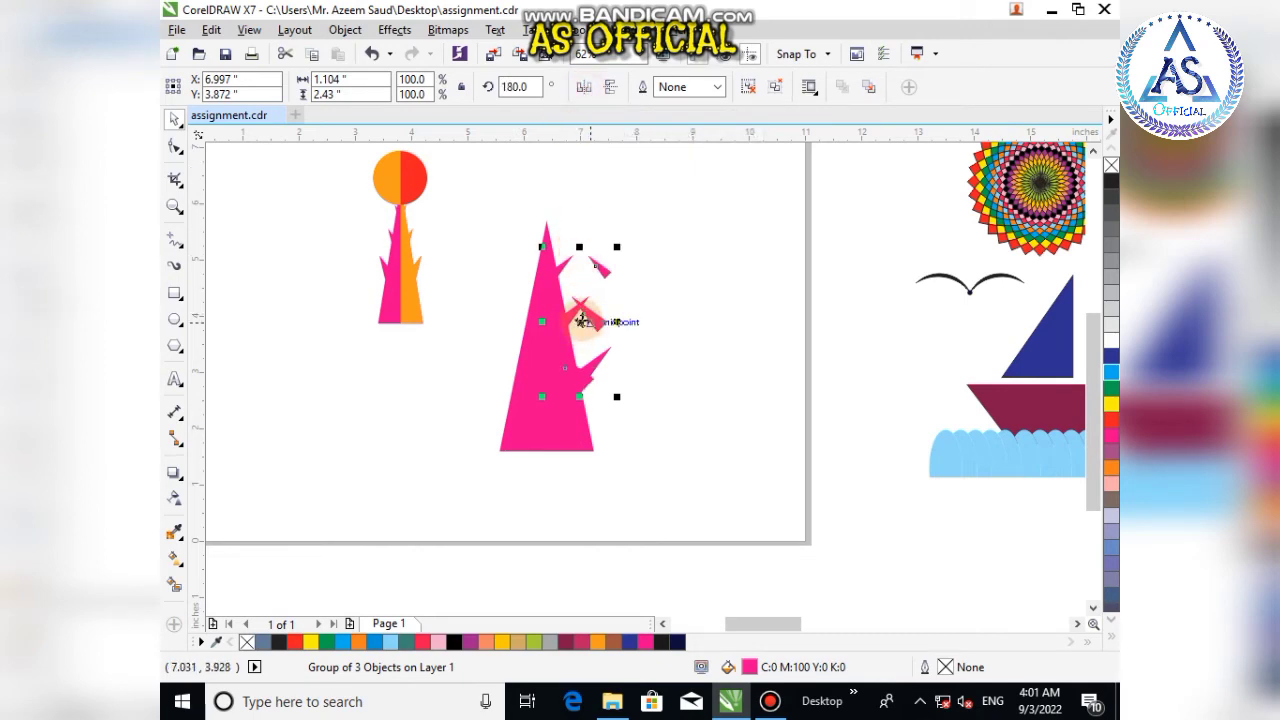
pyautogui.moveTo(581, 320)
pyautogui.mouseDown()
pyautogui.moveTo(593, 366)
pyautogui.moveTo(616, 345)
pyautogui.moveTo(629, 292)
pyautogui.moveTo(572, 305)
pyautogui.moveTo(587, 320)
pyautogui.mouseUp()
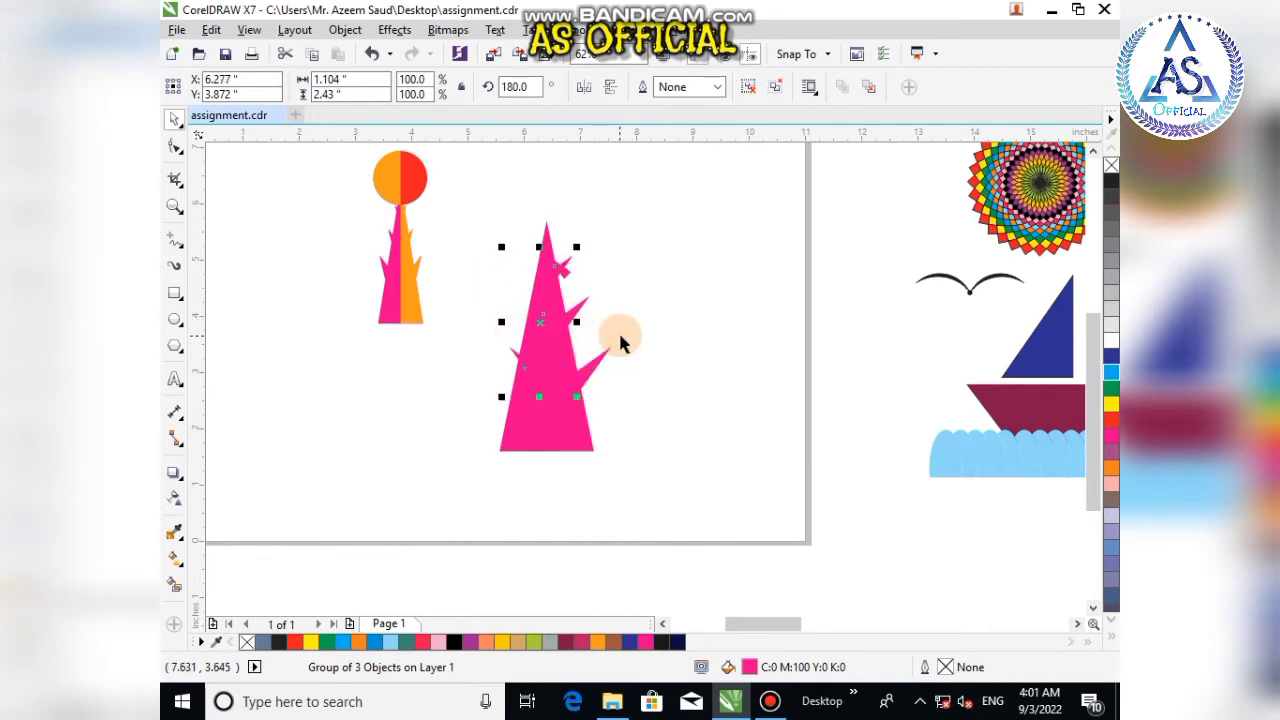
pyautogui.press('Left')
pyautogui.press('Left')
pyautogui.press('Left')
pyautogui.press('Left')
pyautogui.press('Left')
pyautogui.press('Left')
pyautogui.press('Left')
pyautogui.press('Left')
pyautogui.press('Left')
pyautogui.press('Left')
pyautogui.press('Left')
pyautogui.press('Left')
pyautogui.press('Left')
pyautogui.press('Left')
pyautogui.press('Left')
pyautogui.press('Left')
pyautogui.press('Left')
pyautogui.press('Left')
pyautogui.press('Left')
pyautogui.press('Left')
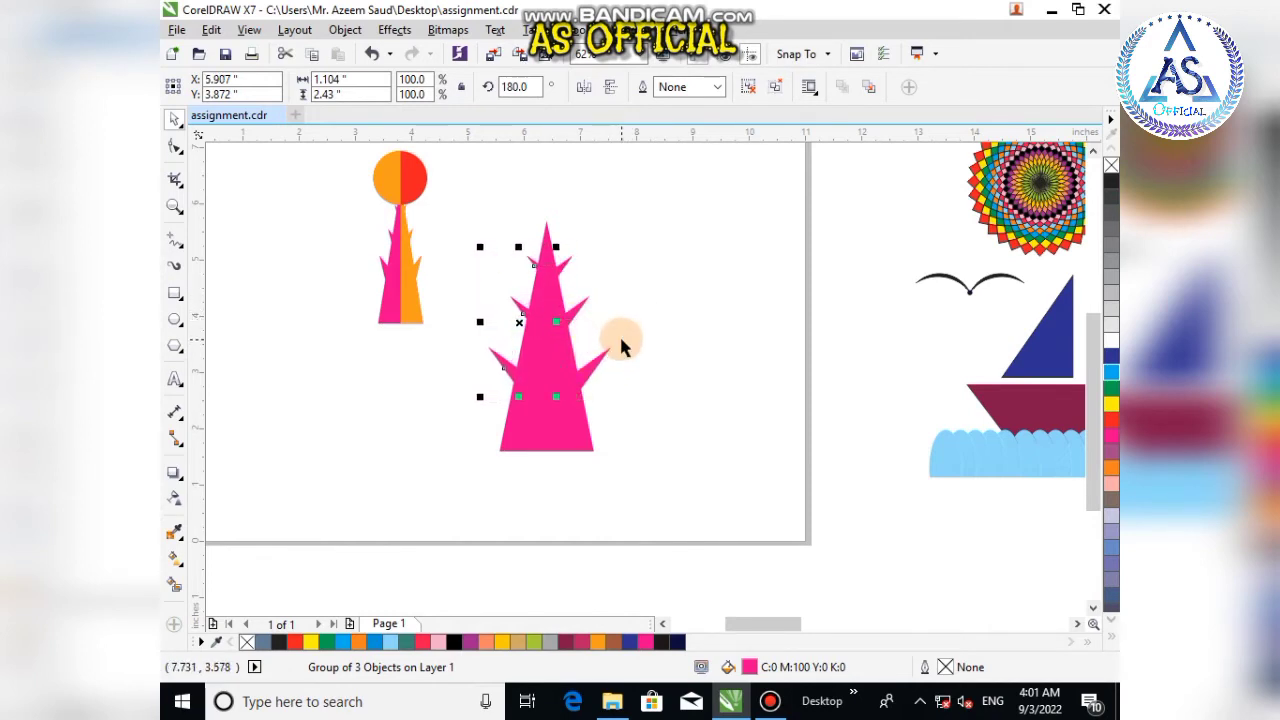
pyautogui.press('Left')
pyautogui.press('Left')
pyautogui.press('Left')
pyautogui.press('Left')
pyautogui.press('Left')
pyautogui.press('Left')
pyautogui.press('Left')
pyautogui.press('Left')
pyautogui.press('Left')
pyautogui.press('Left')
pyautogui.press('Left')
pyautogui.press('Left')
pyautogui.press('Left')
pyautogui.press('Left')
pyautogui.press('Left')
pyautogui.press('Left')
pyautogui.press('Left')
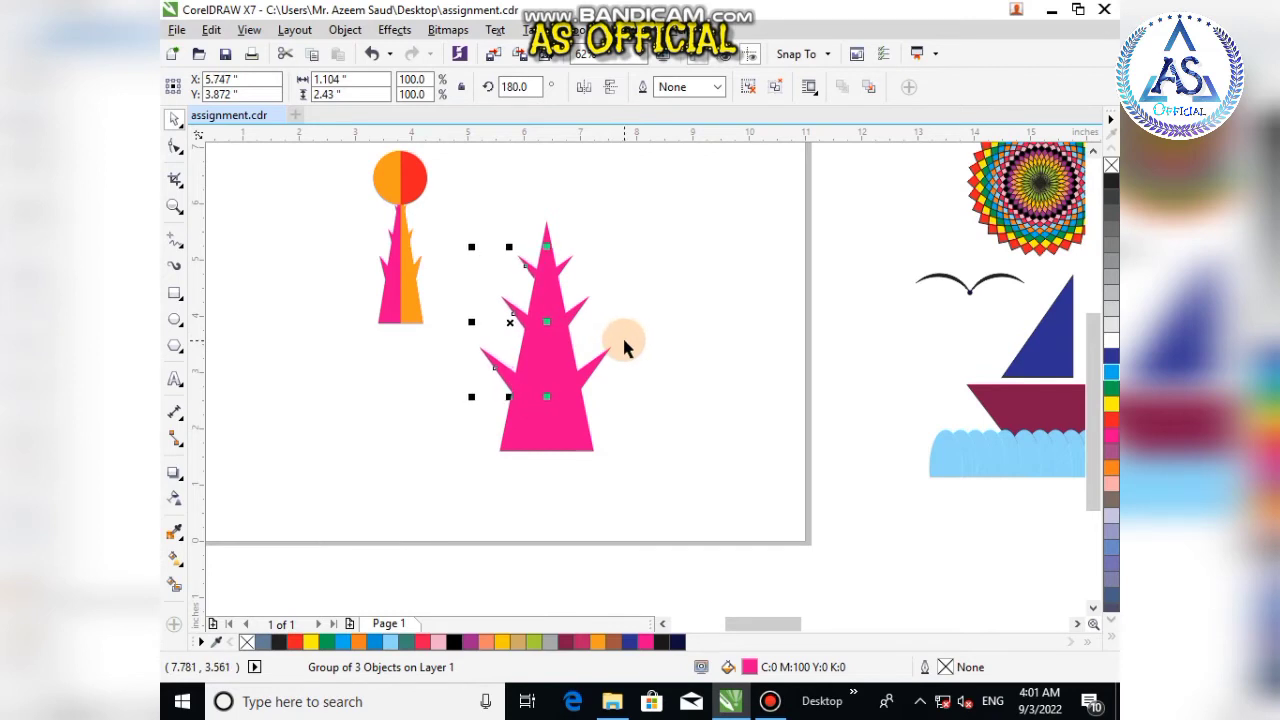
pyautogui.click(493, 240)
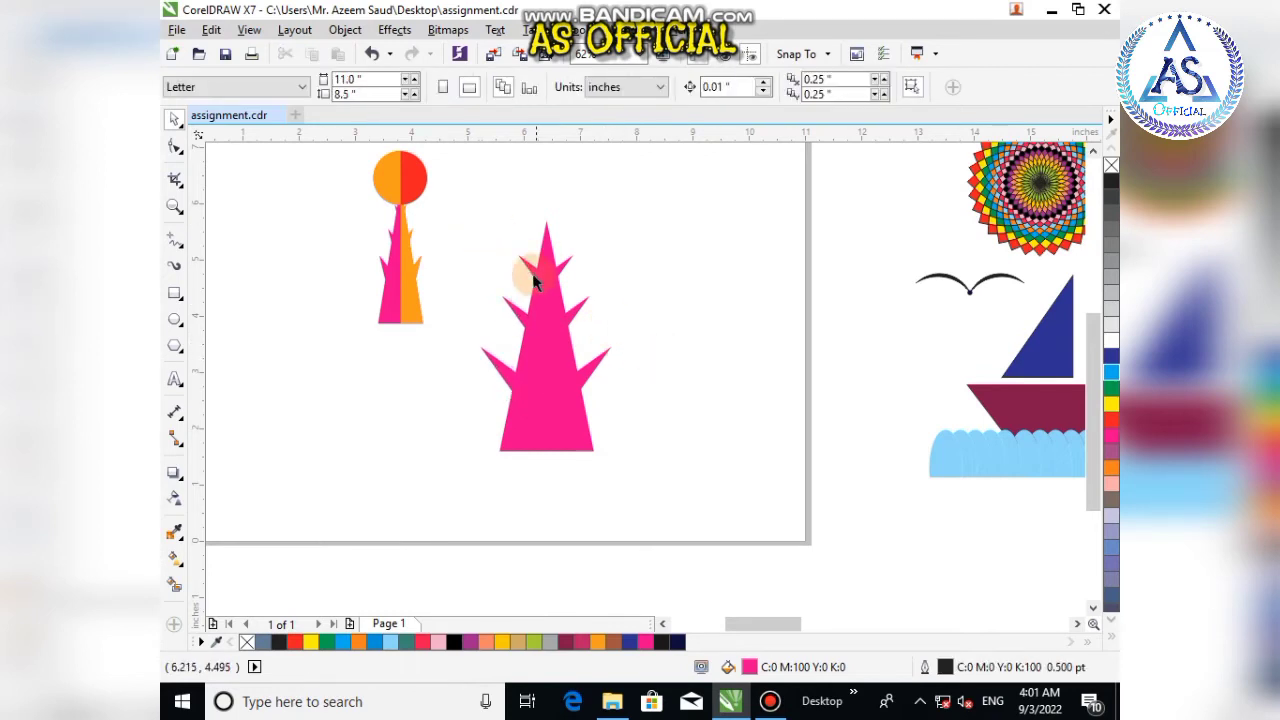
# Step: Draw a circle about 1.37 in across sitting on the tall triangle's tip
pyautogui.scroll(-2, 470, 266)
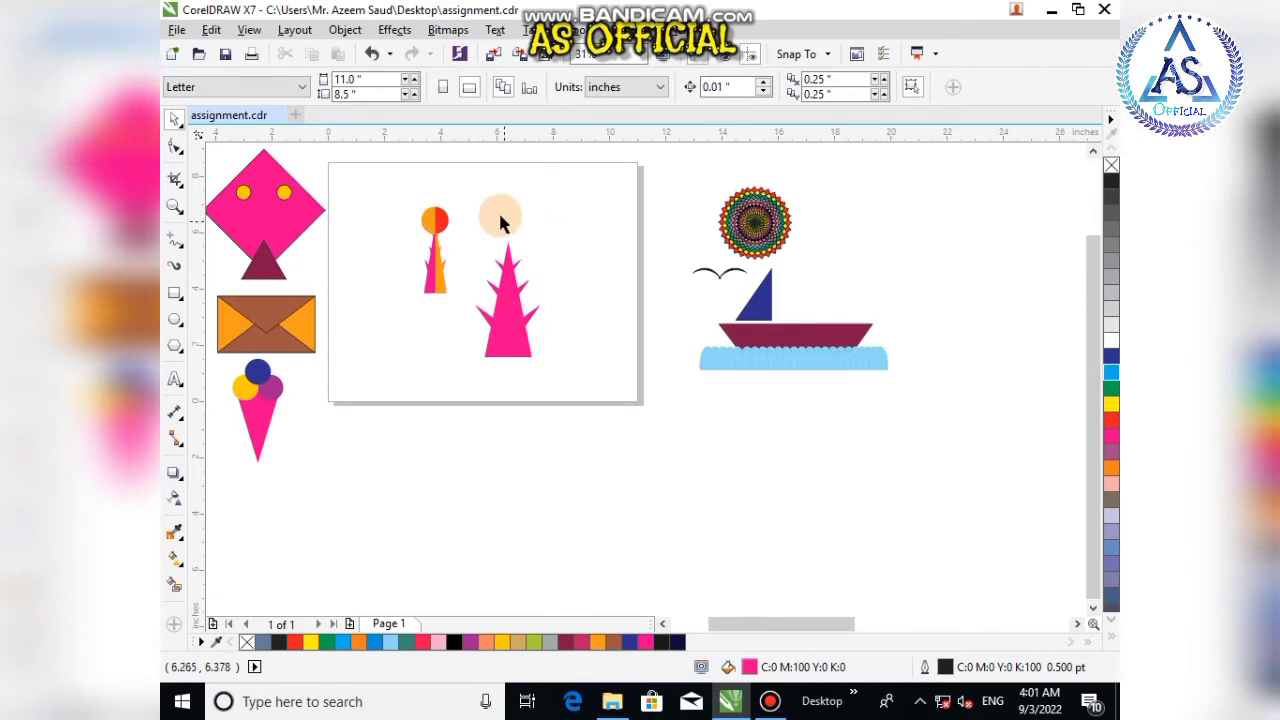
pyautogui.scroll(2, 500, 222)
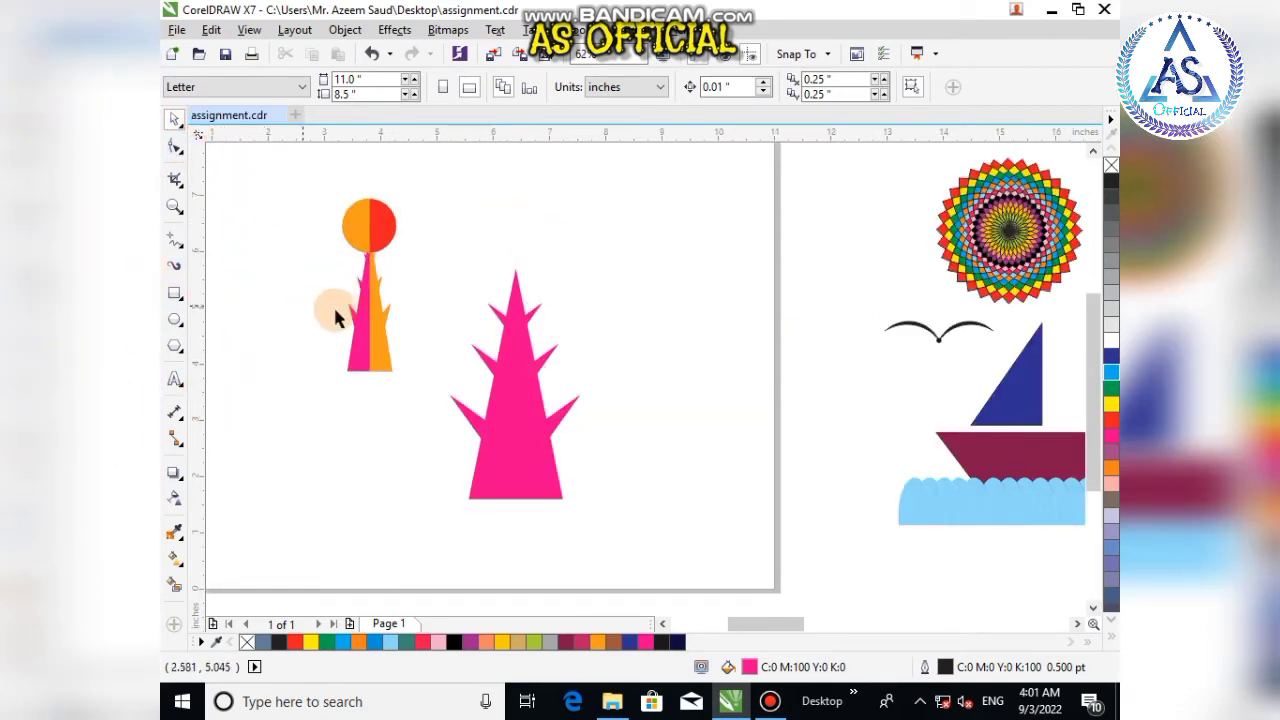
pyautogui.press('F7')
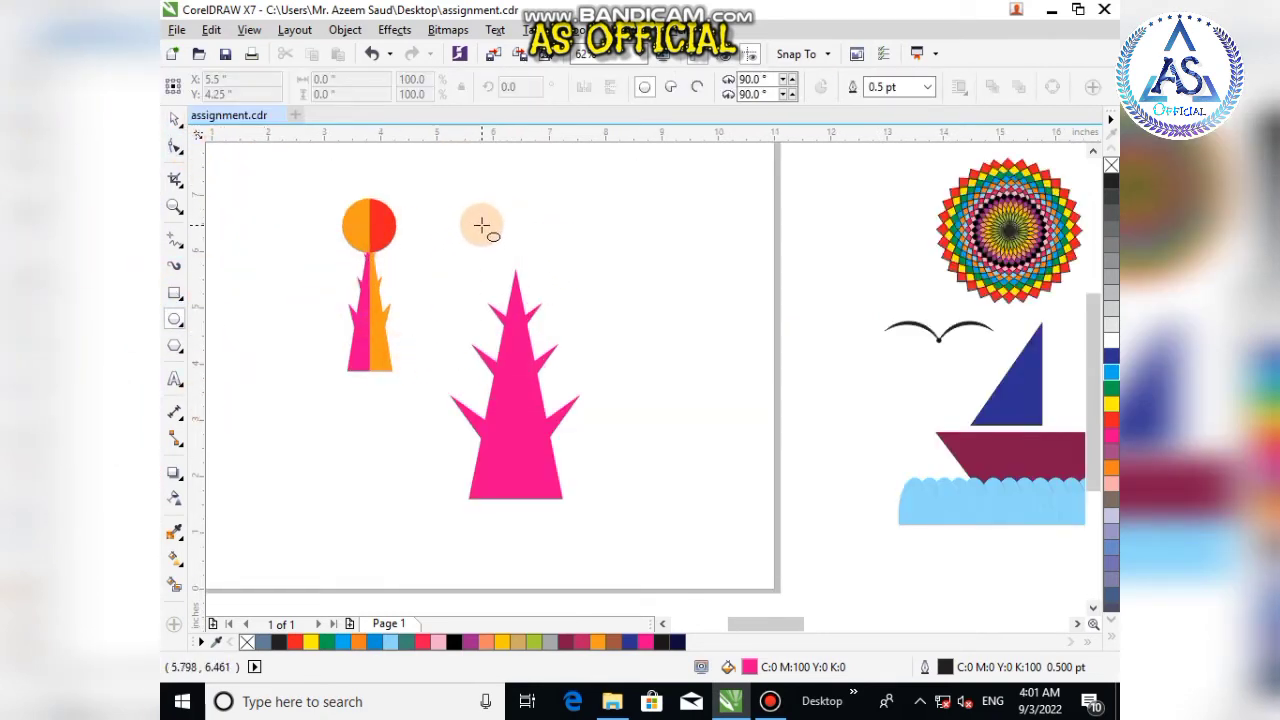
pyautogui.moveTo(470, 218); pyautogui.dragTo(559, 307)
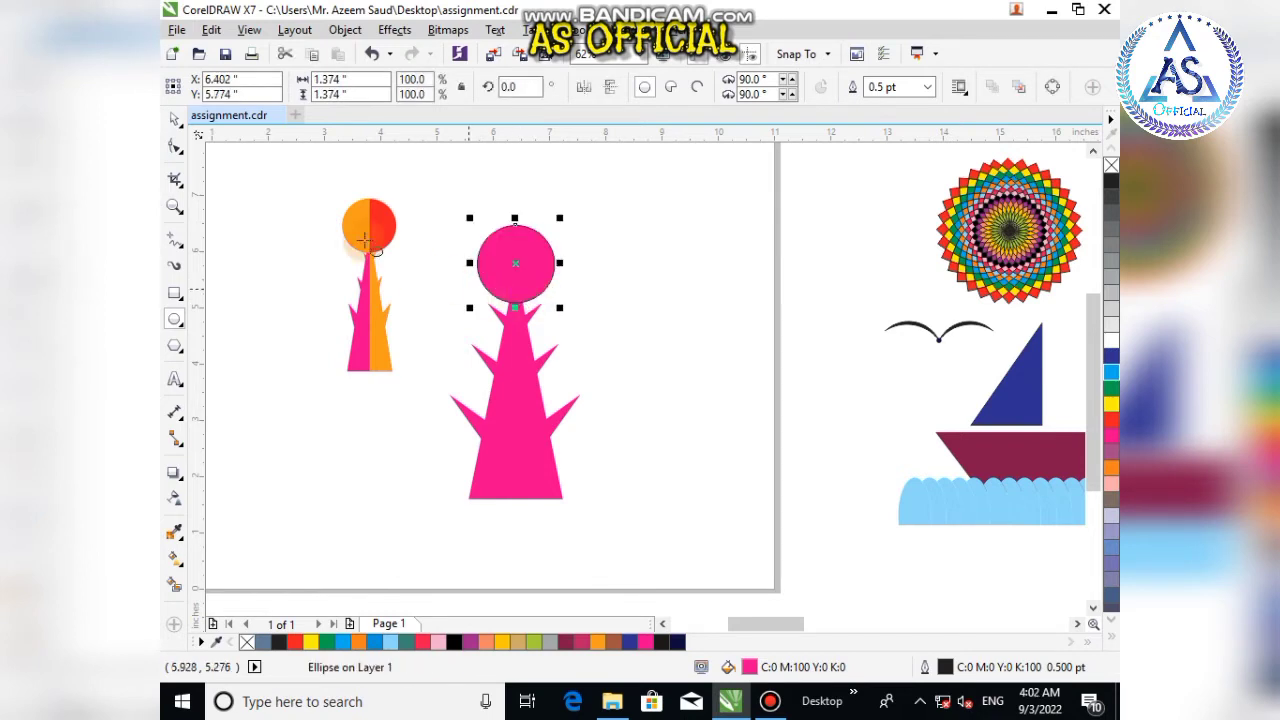
pyautogui.click(175, 119)
pyautogui.click(348, 472)
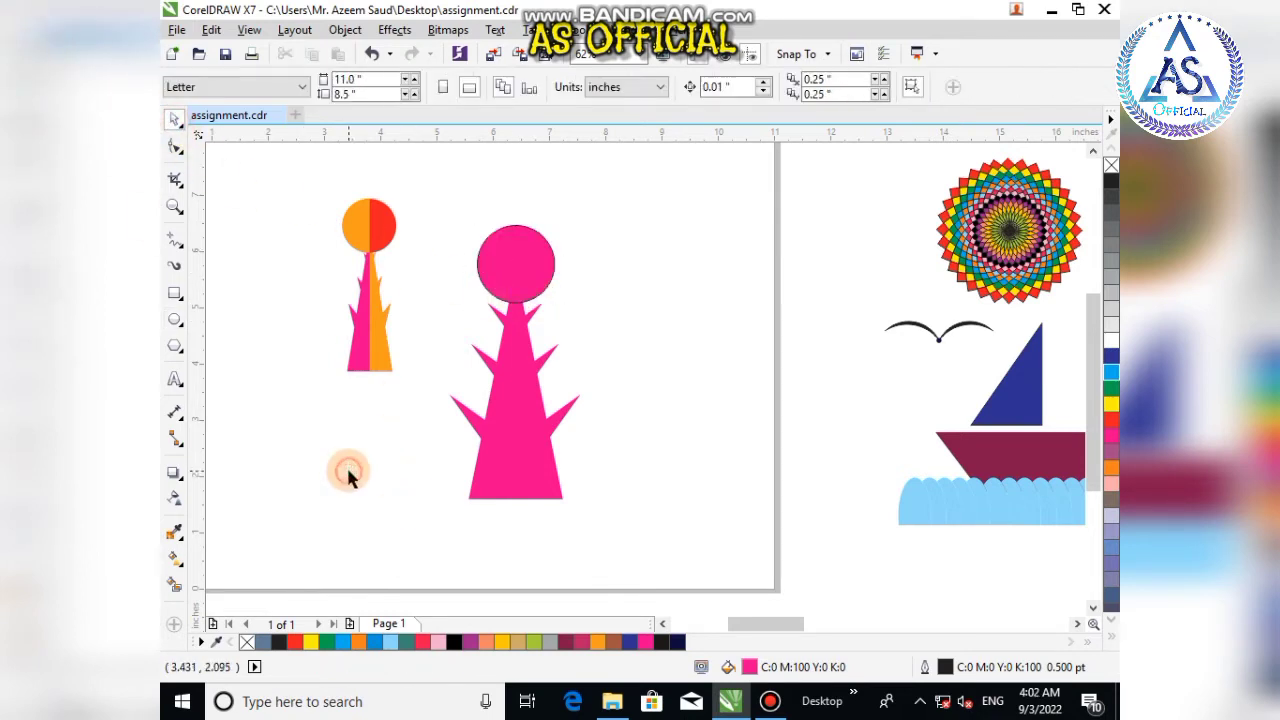
pyautogui.click(507, 283)
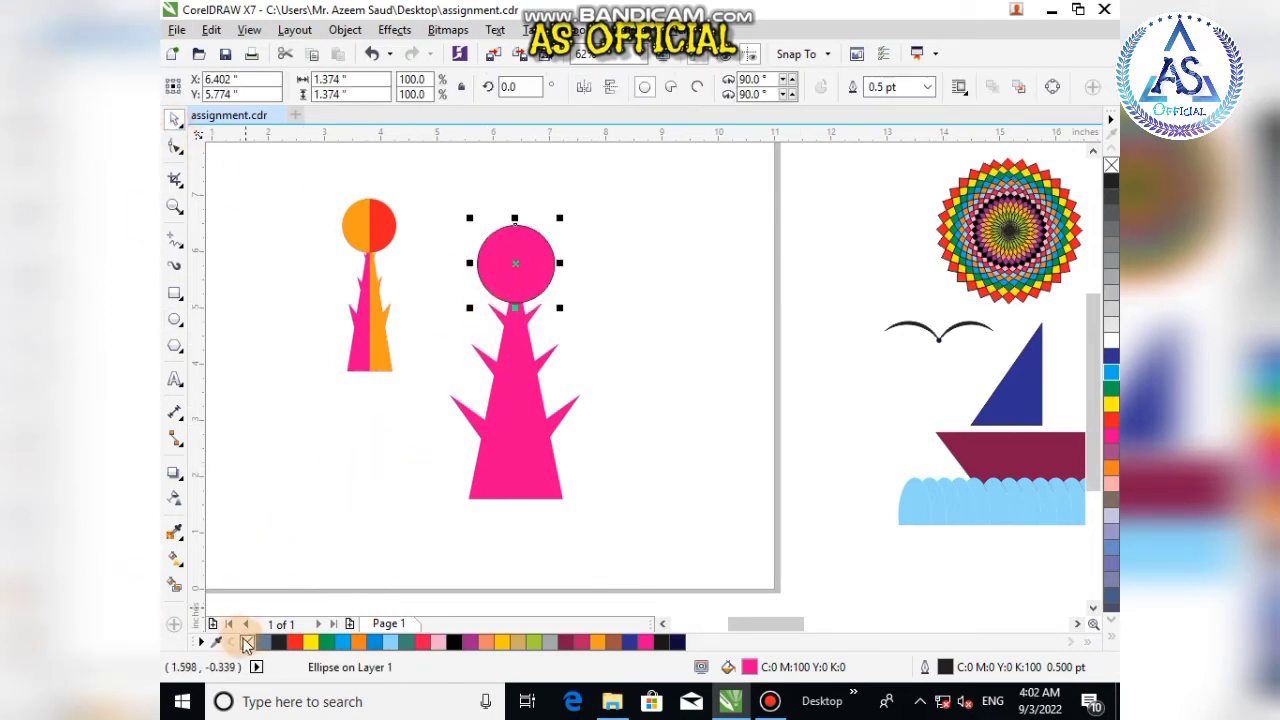
pyautogui.click(343, 463)
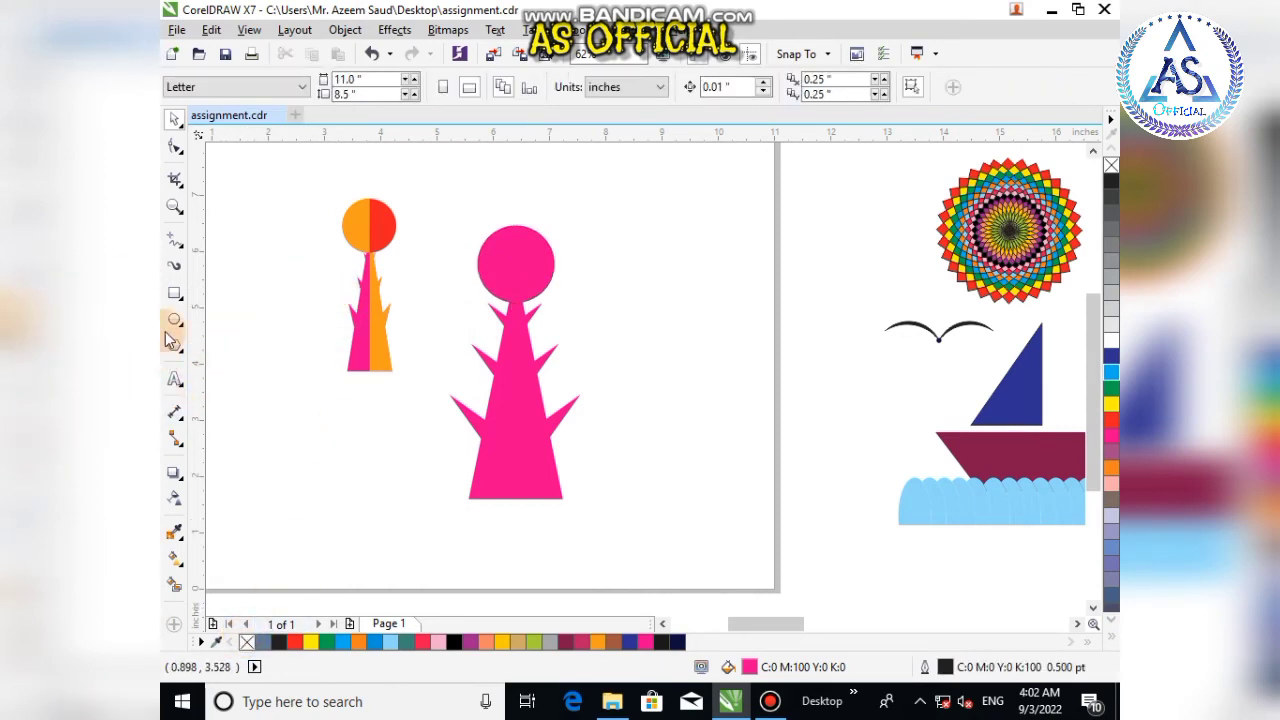
pyautogui.click(175, 296)
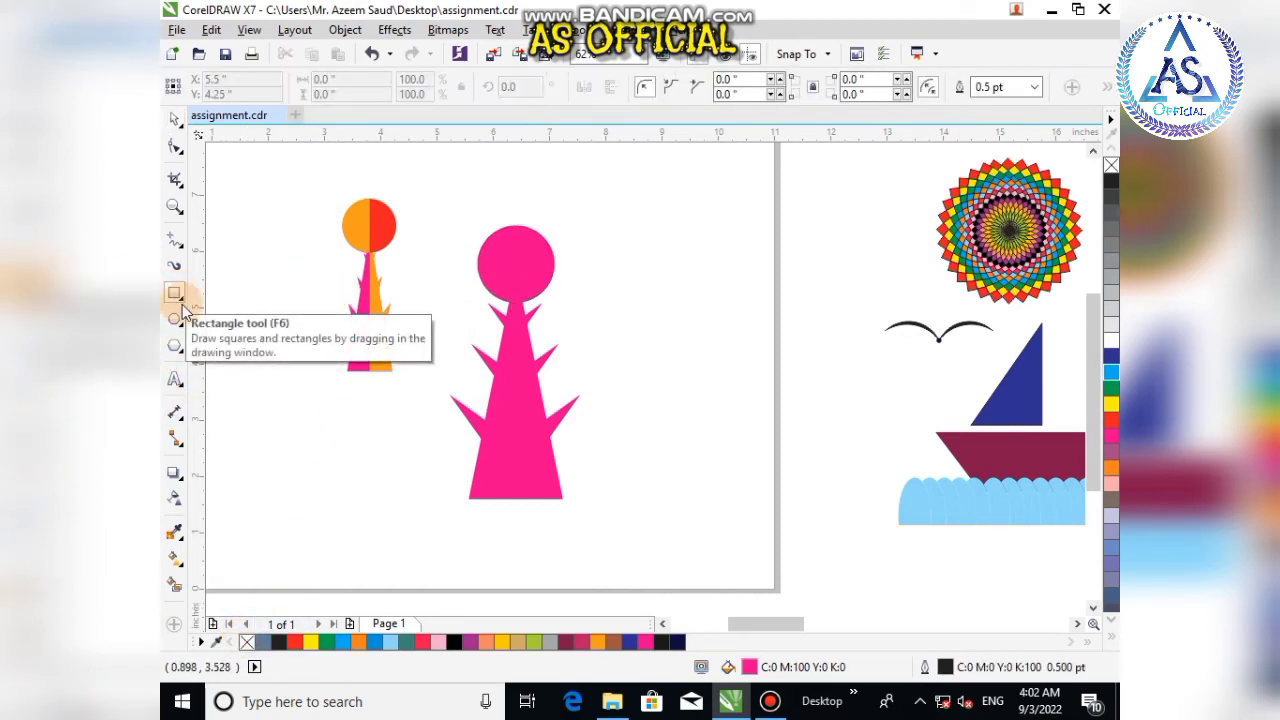
pyautogui.click(520, 514)
pyautogui.moveTo(520, 514); pyautogui.dragTo(564, 268)
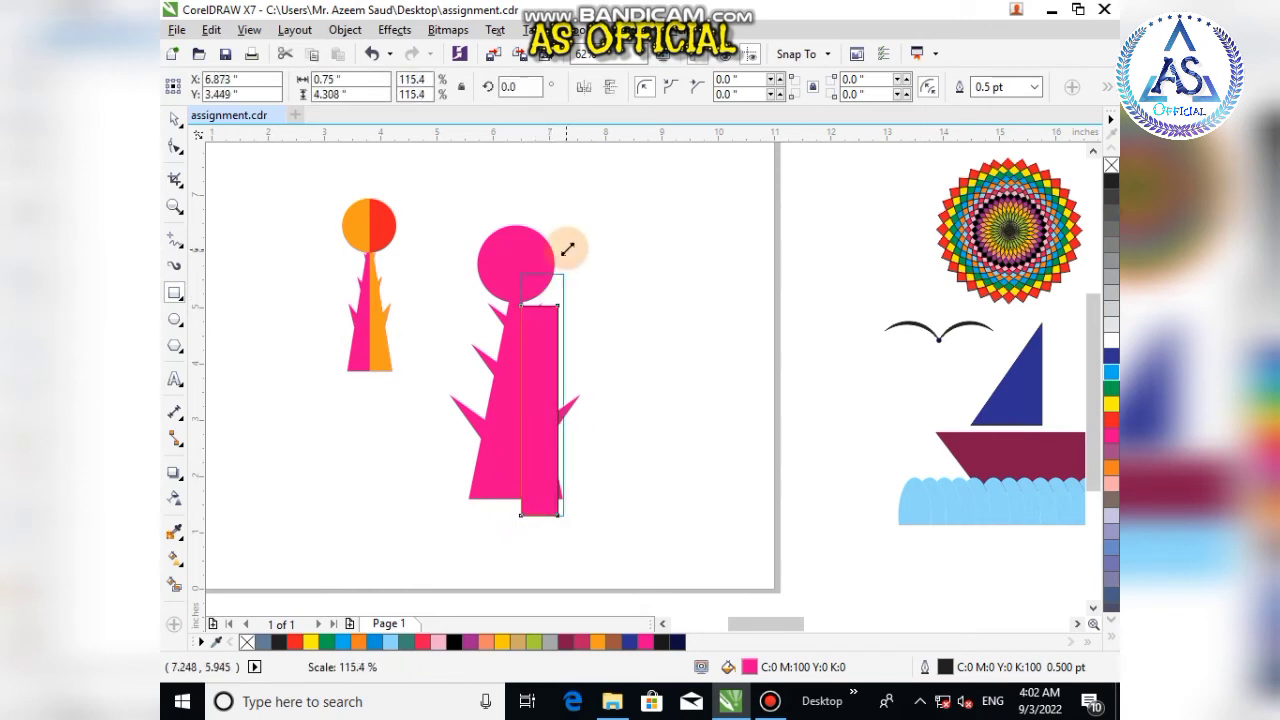
pyautogui.click(174, 119)
pyautogui.click(563, 430)
pyautogui.press('Delete')
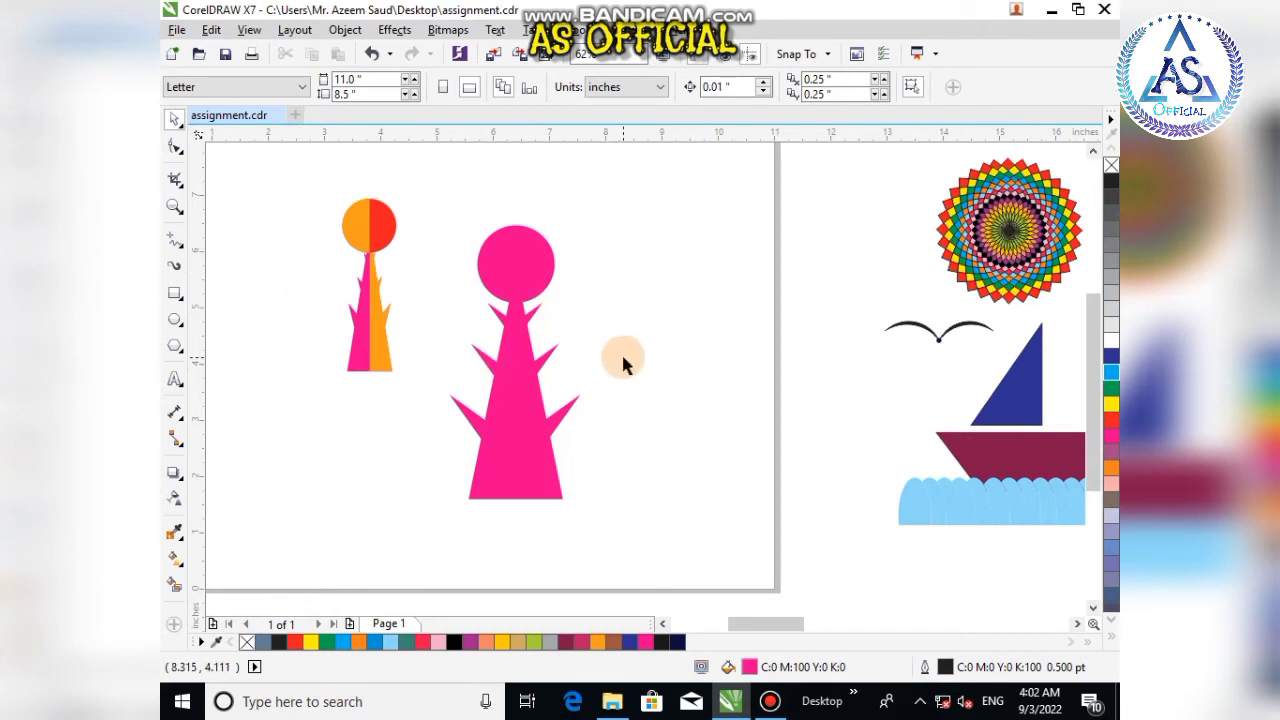
# Step: Try to PowerClip a cyan rectangle covering the tree's right half inside the tall triangle
pyautogui.press('F6')
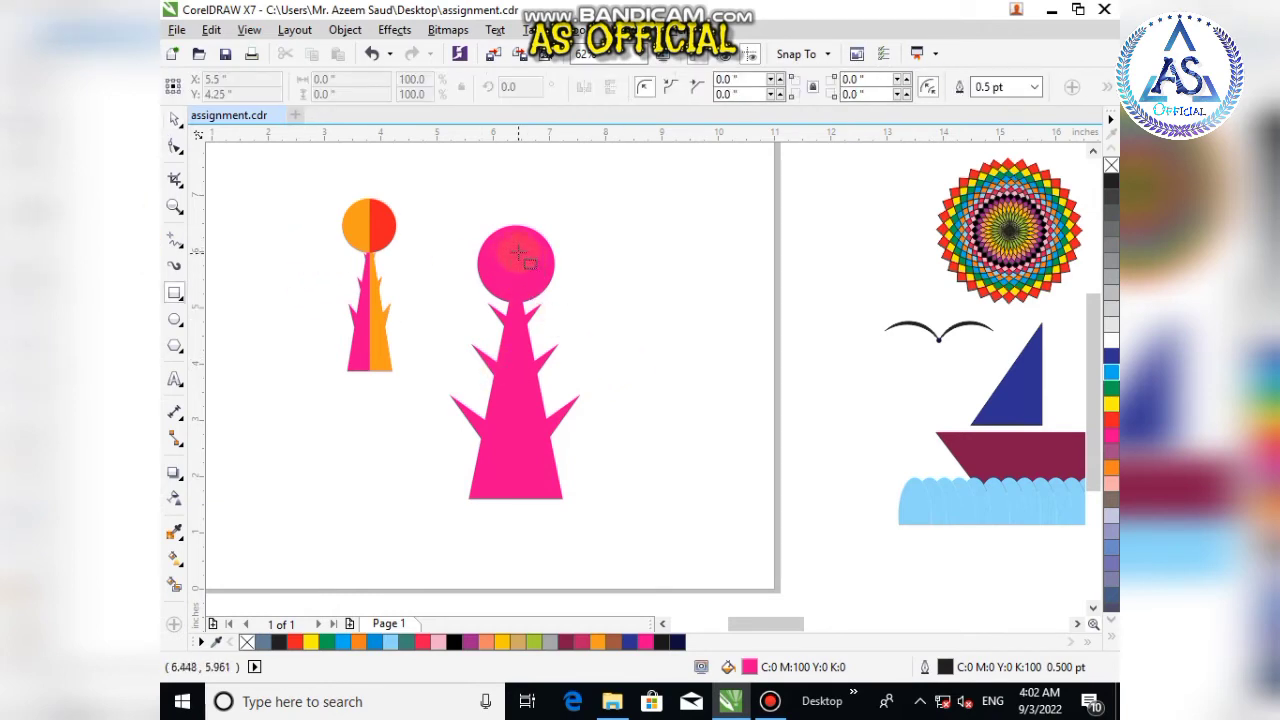
pyautogui.moveTo(518, 252); pyautogui.dragTo(597, 513)
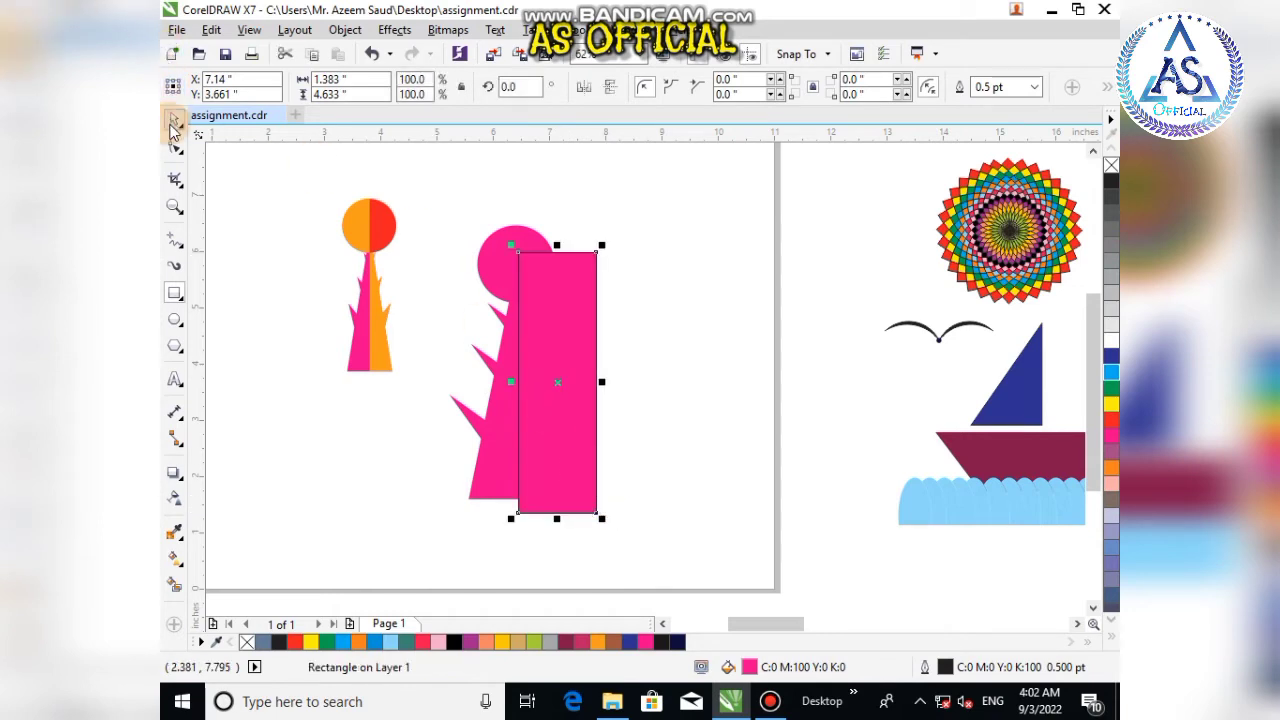
pyautogui.click(347, 641)
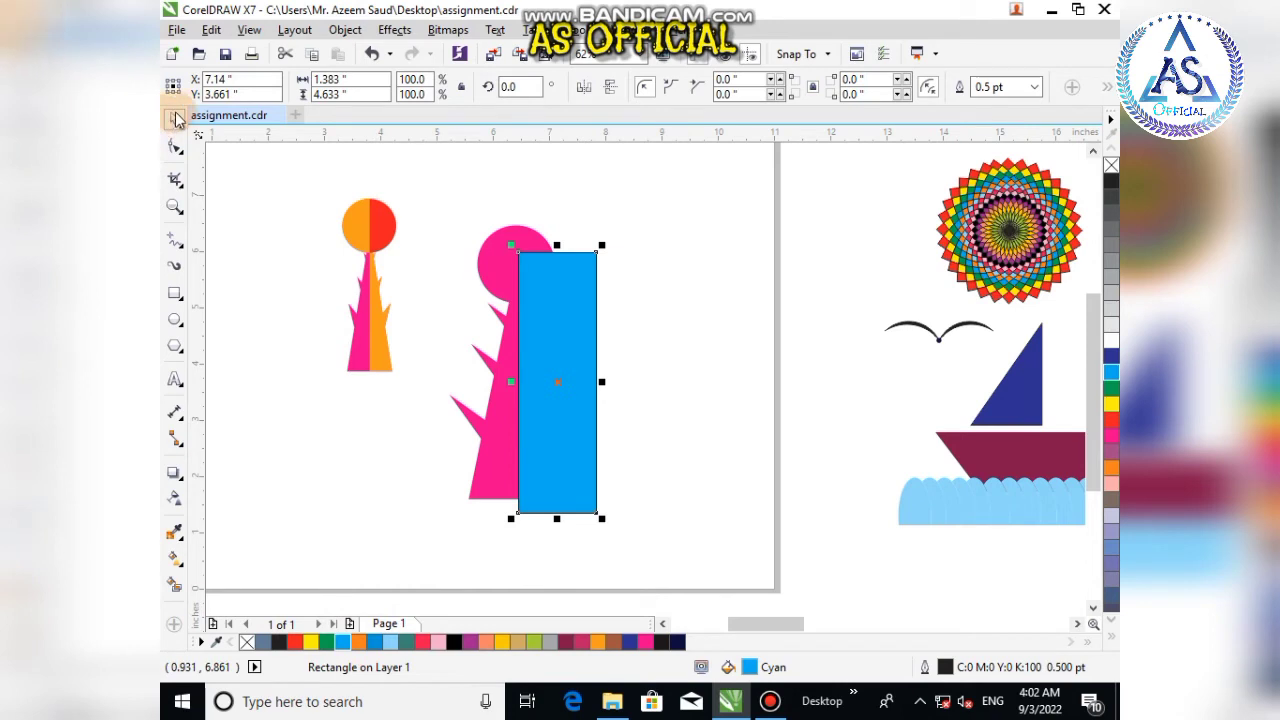
pyautogui.rightClick(557, 497)
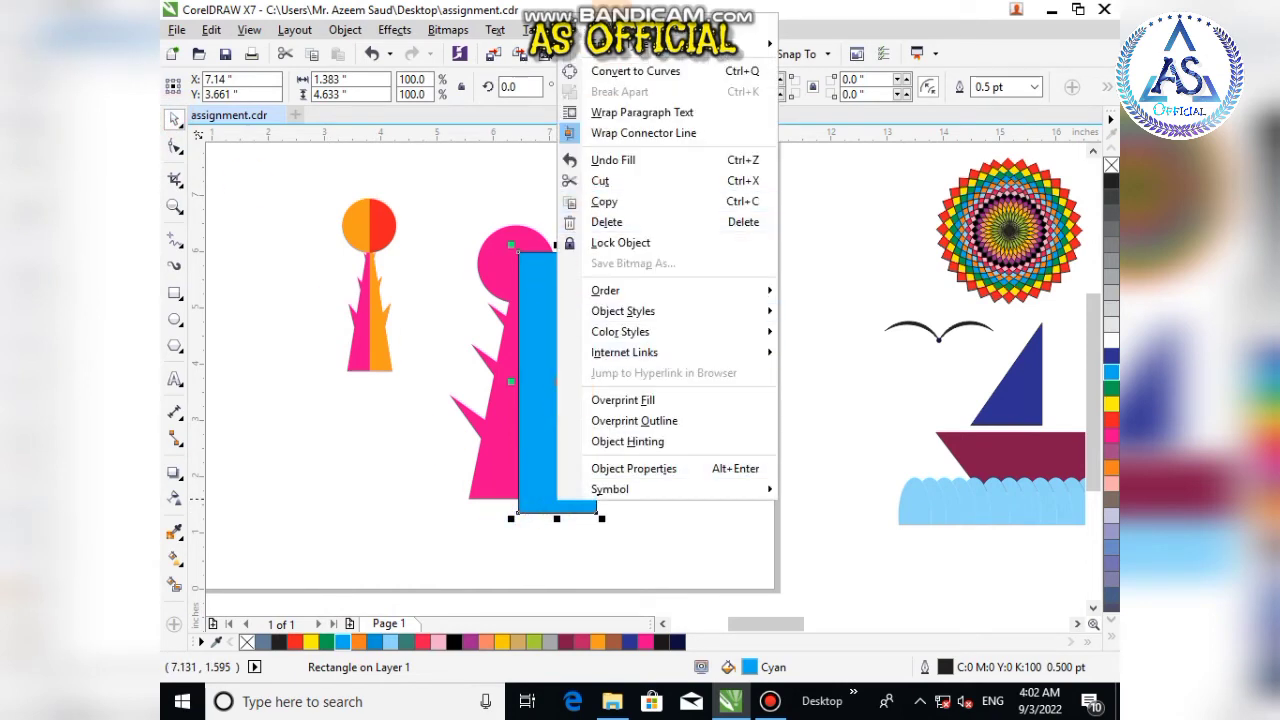
pyautogui.click(609, 18)
pyautogui.rightClick(554, 434)
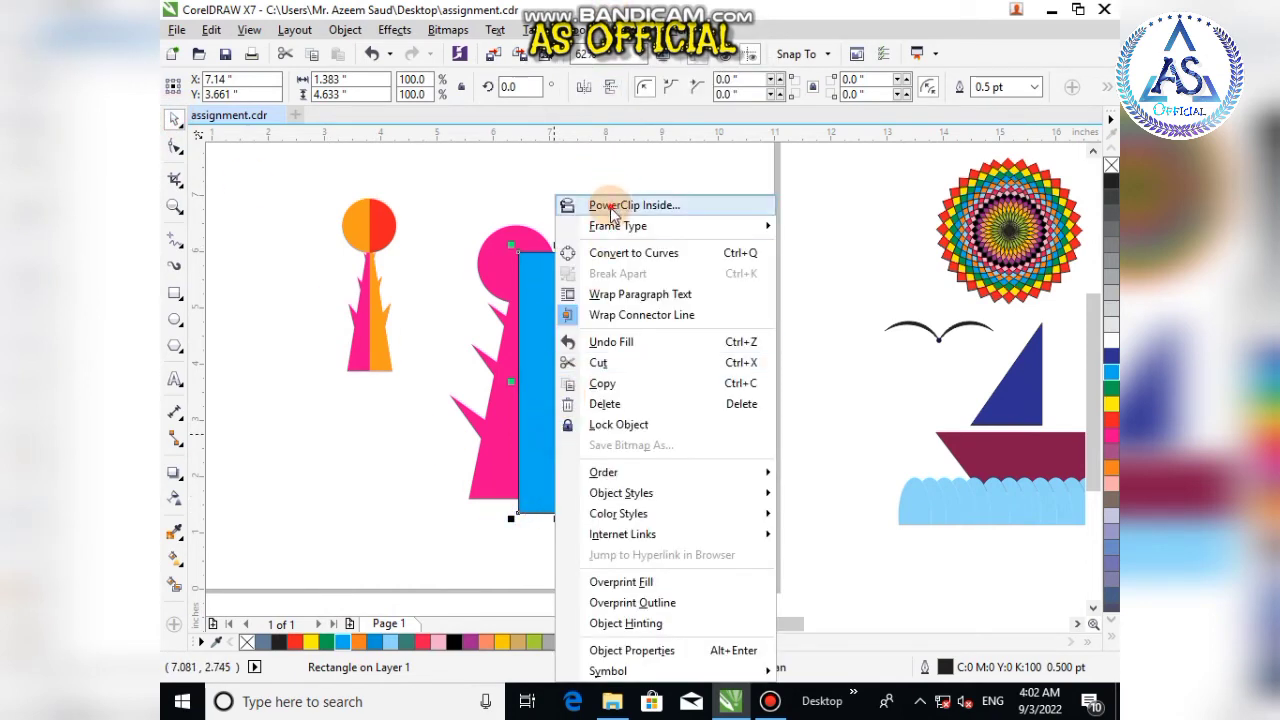
pyautogui.click(605, 201)
pyautogui.click(502, 452)
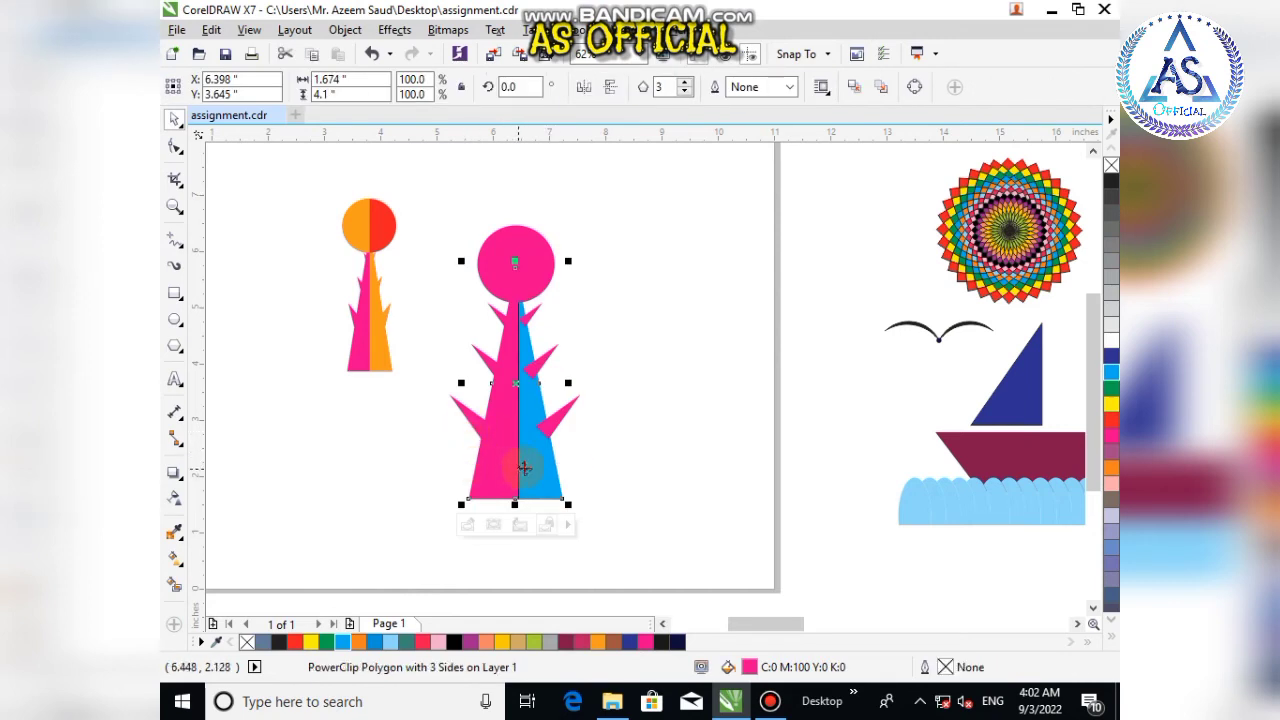
pyautogui.click(512, 530)
pyautogui.press('Delete')
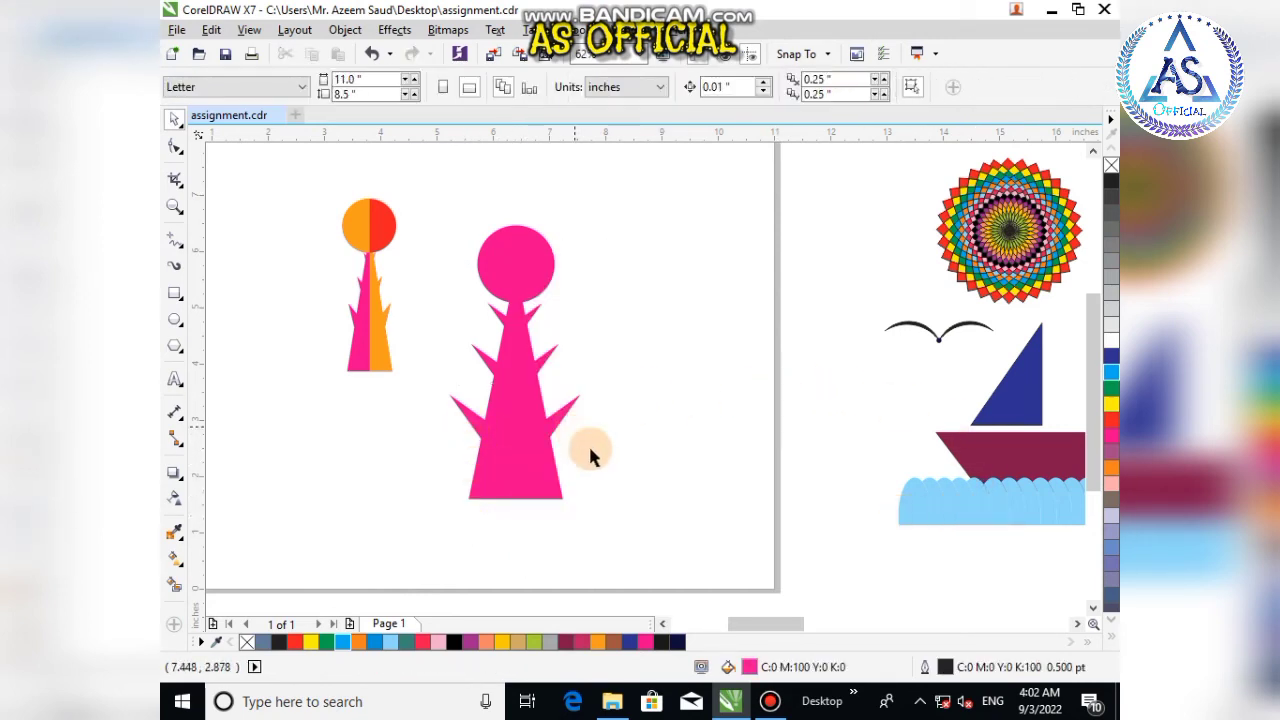
# Step: Select the circle, tall triangle and spikes and weld them into one shape
pyautogui.moveTo(670, 285); pyautogui.dragTo(652, 258)
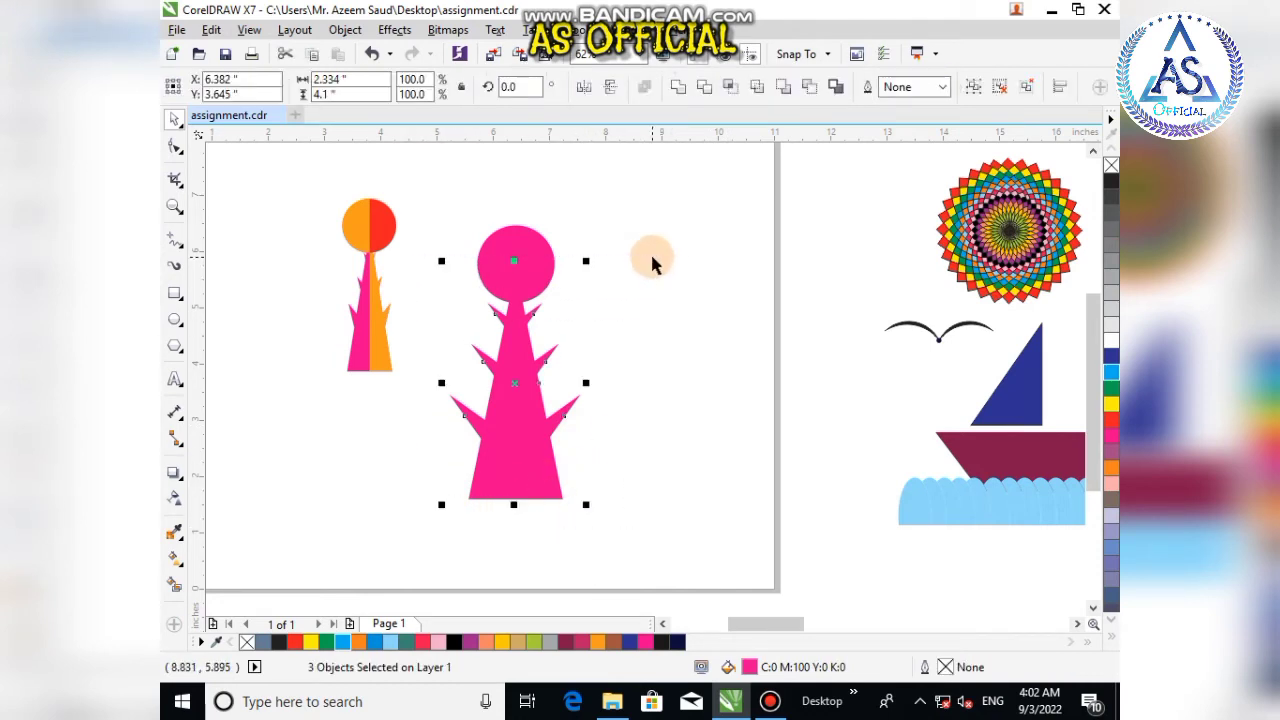
pyautogui.click(677, 90)
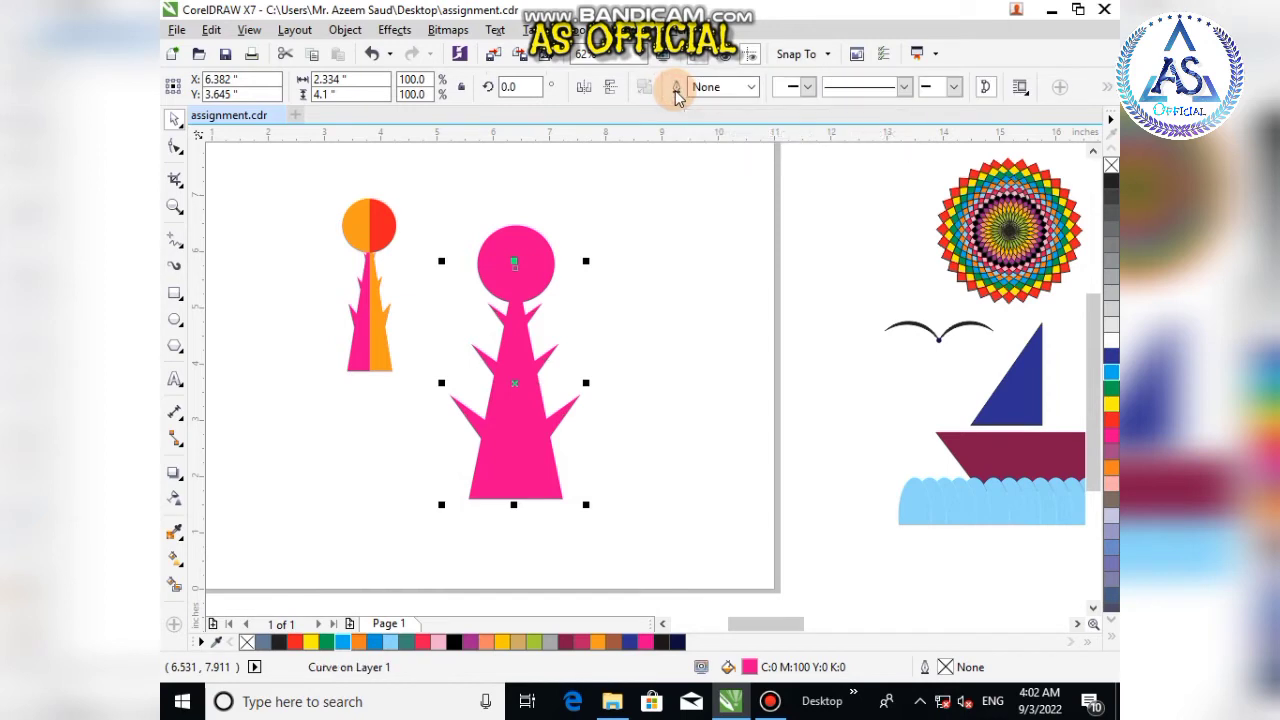
pyautogui.click(637, 428)
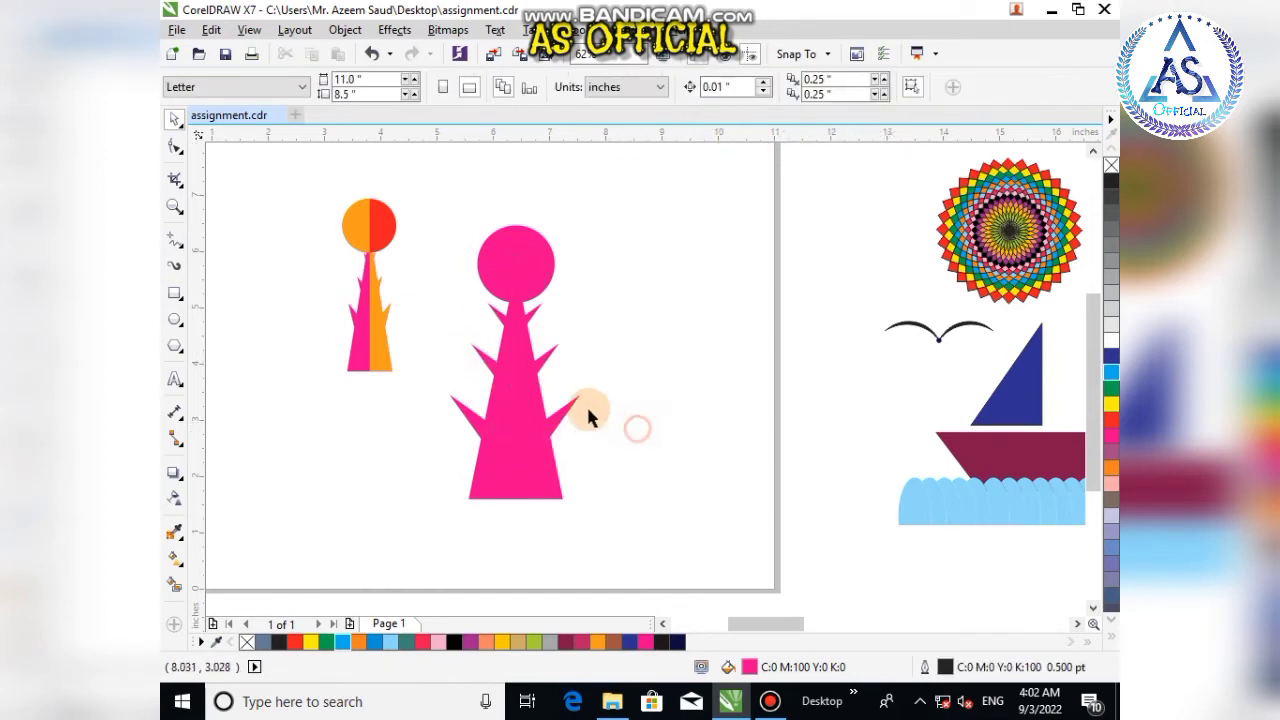
pyautogui.click(562, 420)
pyautogui.click(623, 444)
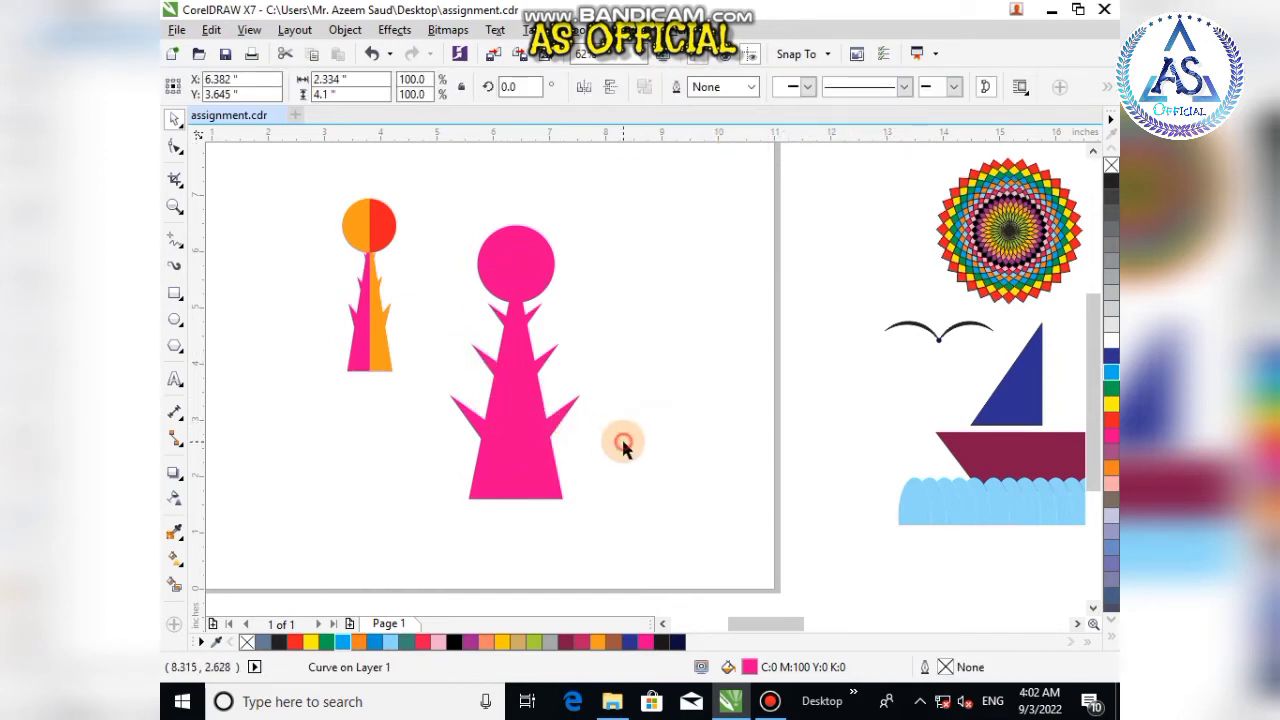
# Step: Draw a rectangle about 1.28 by 5.22 in over the tree's right half, with no outline and cyan fill
pyautogui.click(175, 298)
pyautogui.moveTo(511, 530); pyautogui.dragTo(585, 233)
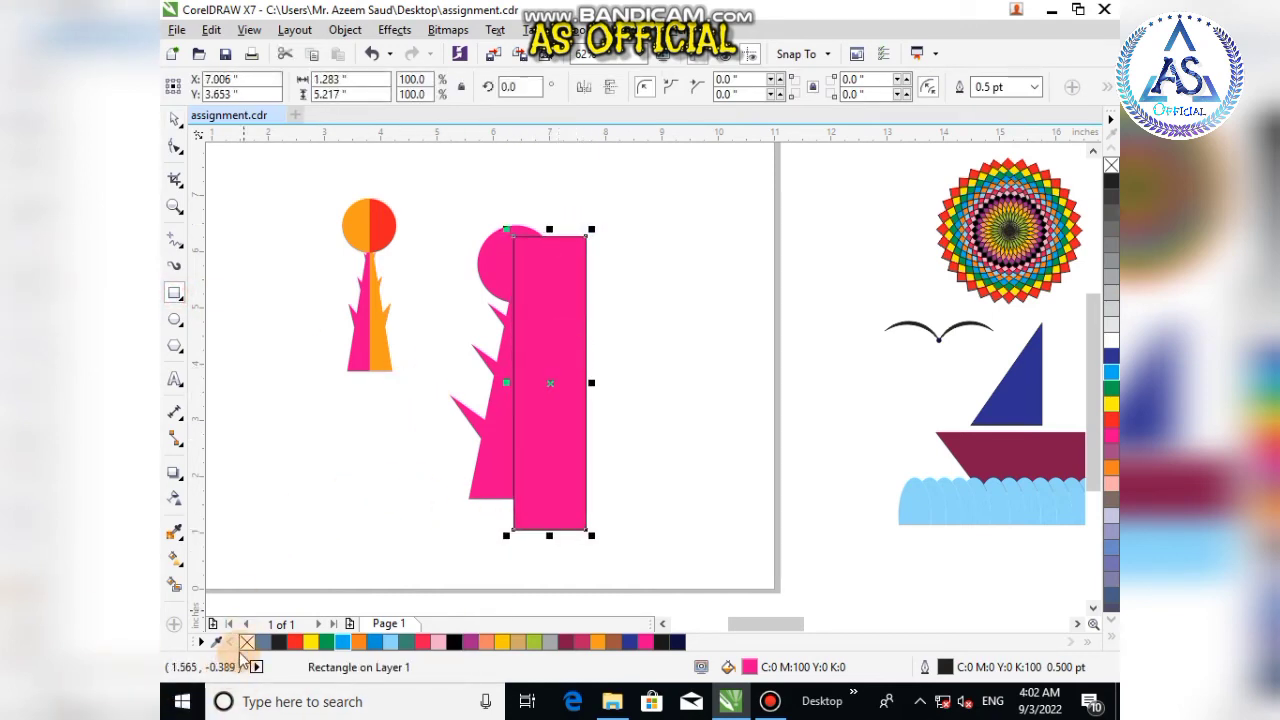
pyautogui.rightClick(247, 642)
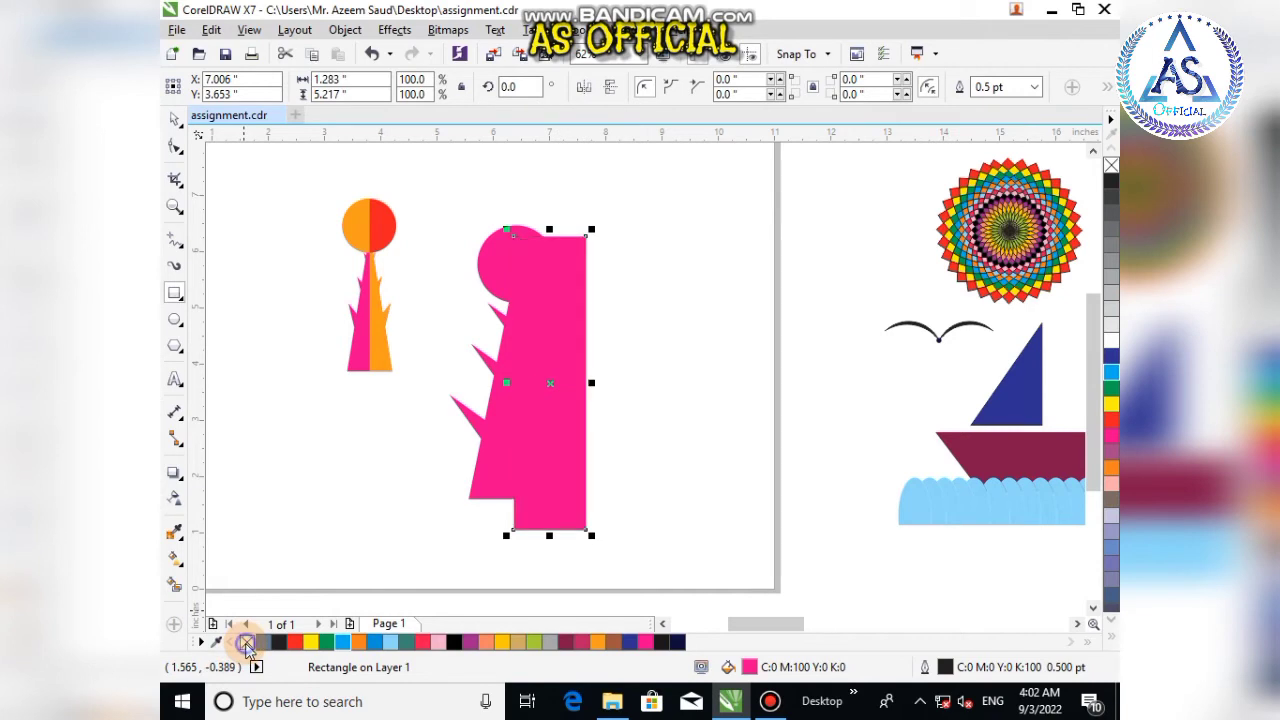
pyautogui.click(343, 642)
# Step: PowerClip the cyan rectangle inside the welded tree shape
pyautogui.rightClick(560, 518)
pyautogui.press('Escape')
pyautogui.press('Escape')
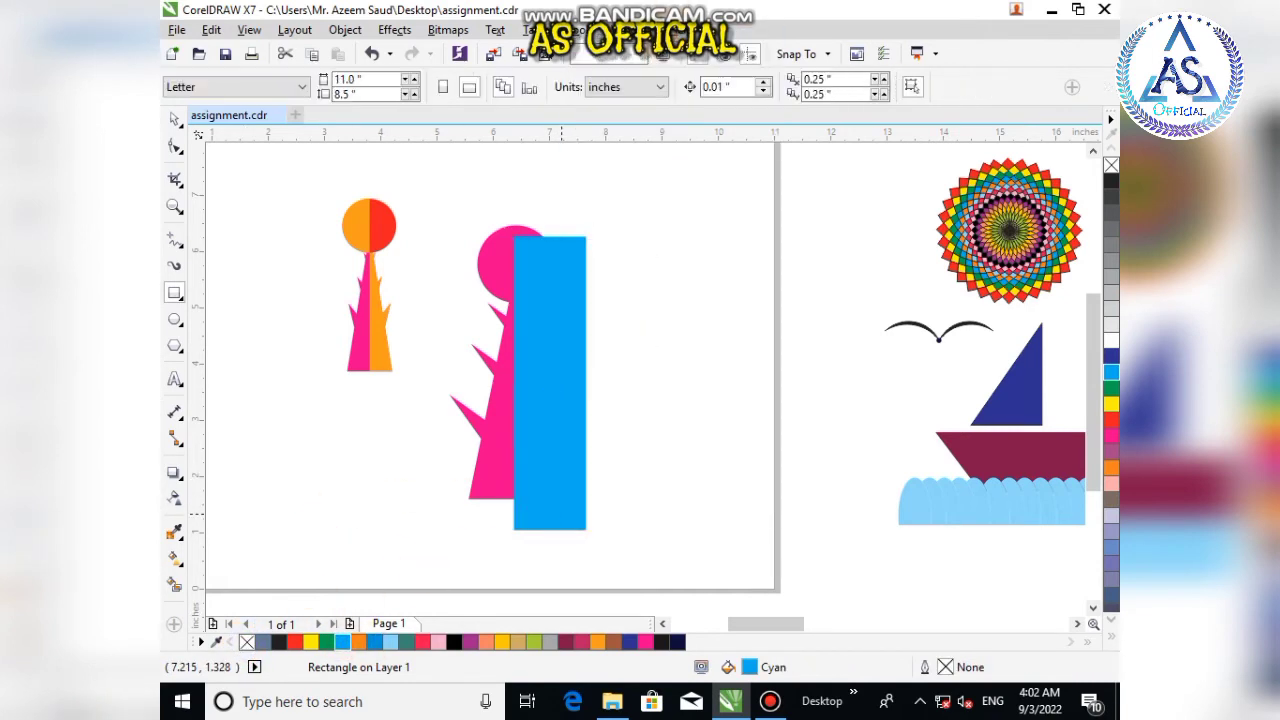
pyautogui.click(495, 422)
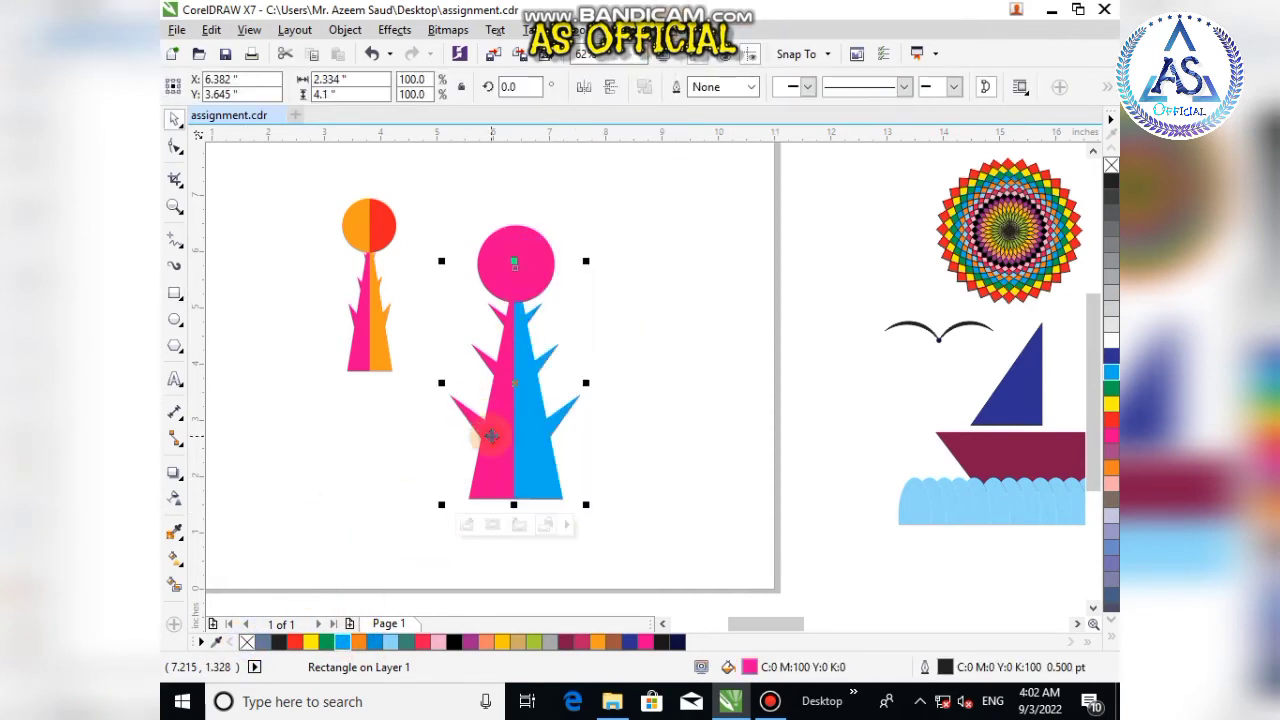
# Step: Edit the PowerClip contents, shifting the cyan rectangle slightly right to line up with the tree's centre, and finish editing
pyautogui.click(466, 527)
pyautogui.scroll(3, 552, 285)
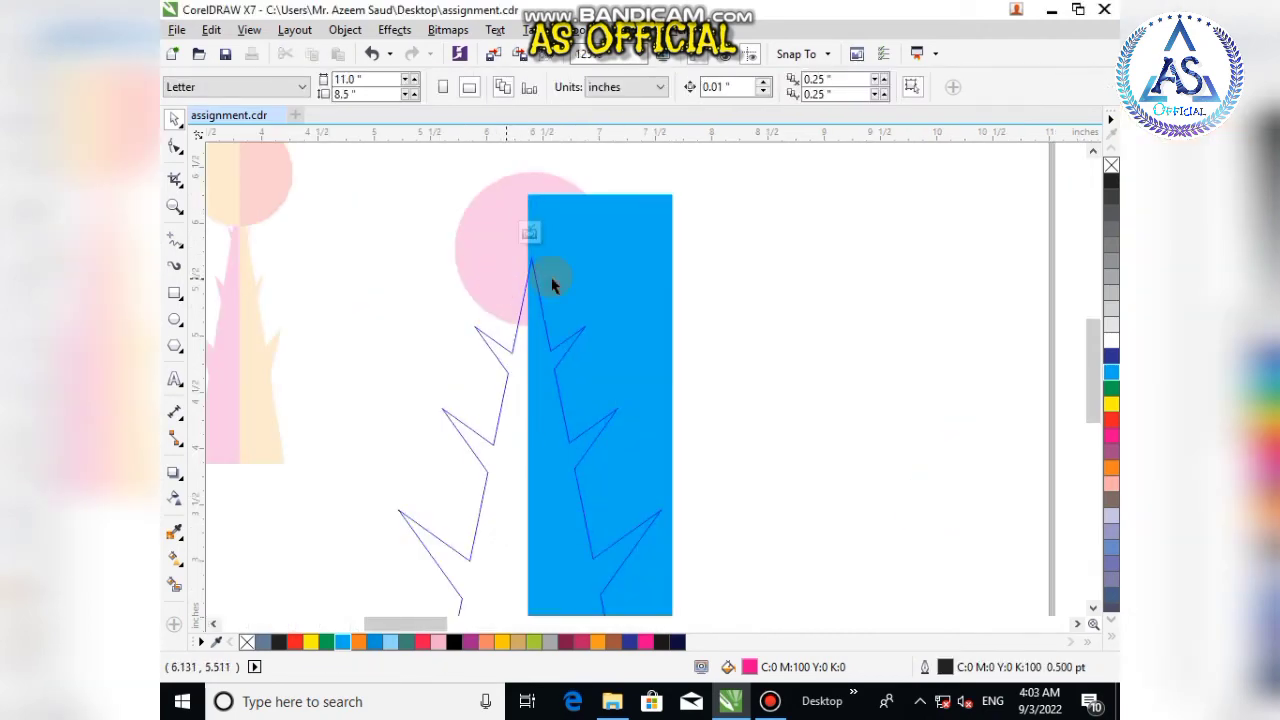
pyautogui.click(520, 303)
pyautogui.moveTo(520, 303); pyautogui.dragTo(530, 301)
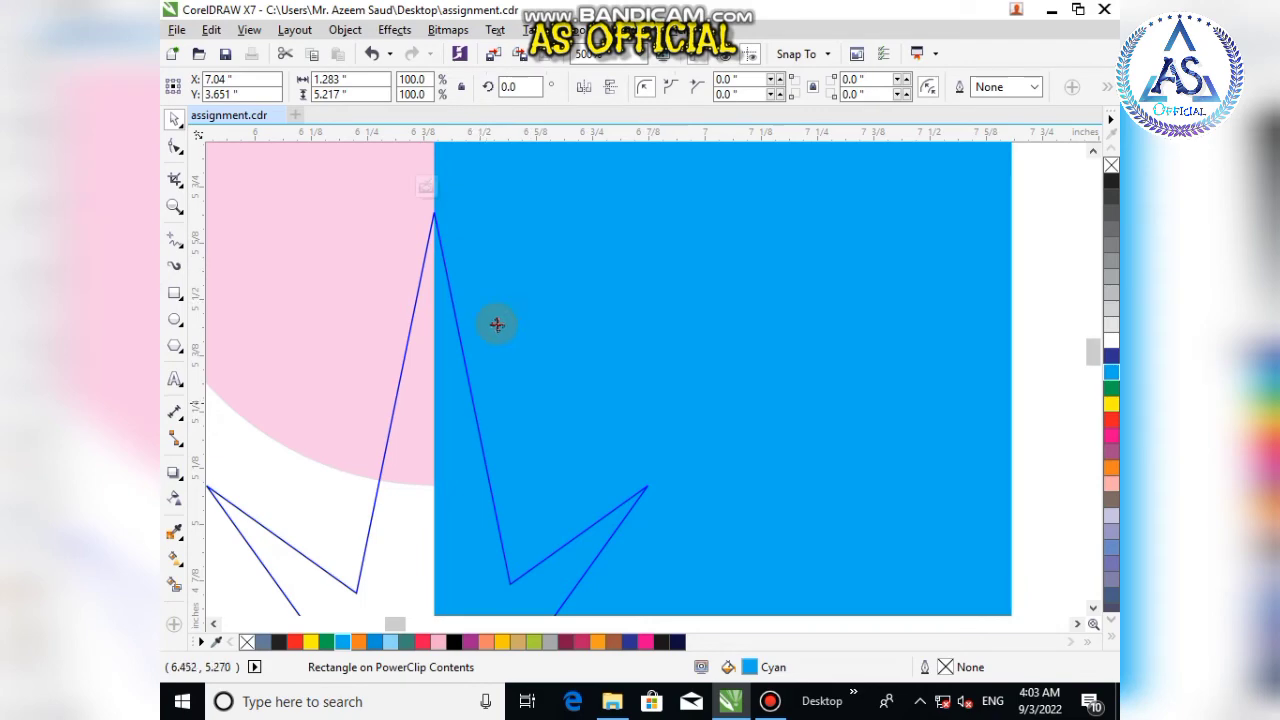
pyautogui.scroll(-5, 548, 254)
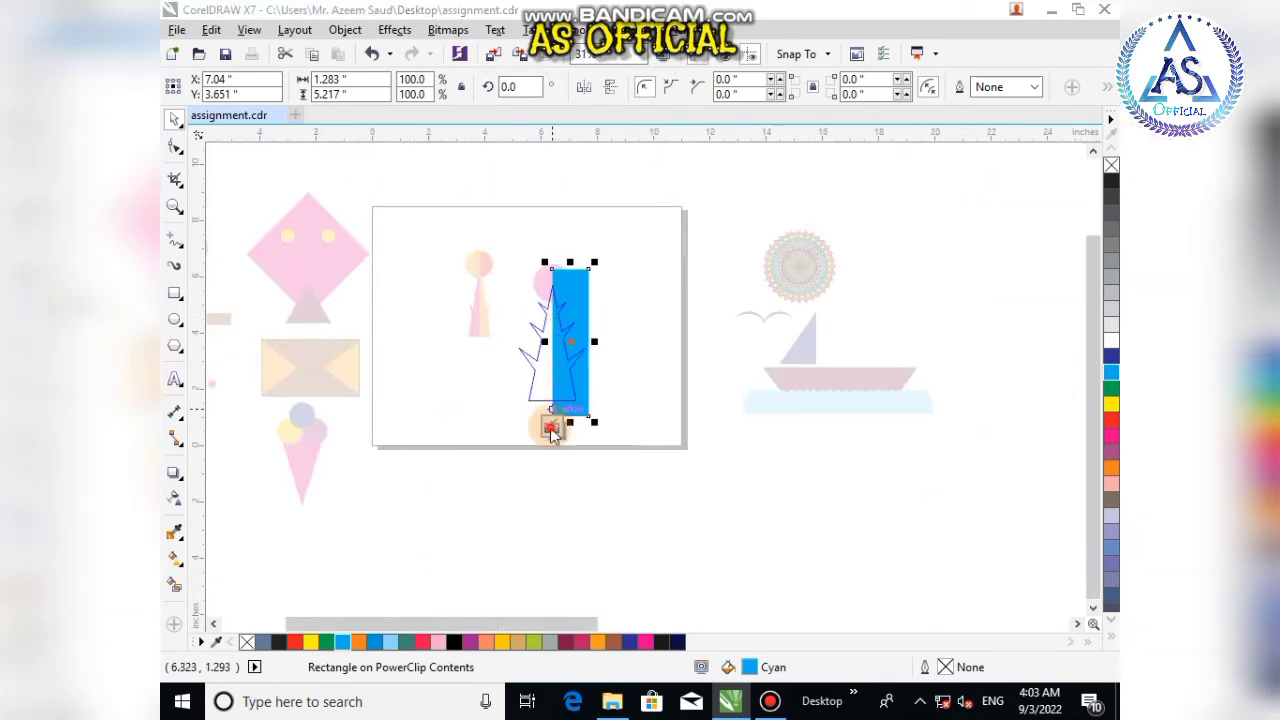
pyautogui.click(543, 428)
pyautogui.scroll(6, 562, 288)
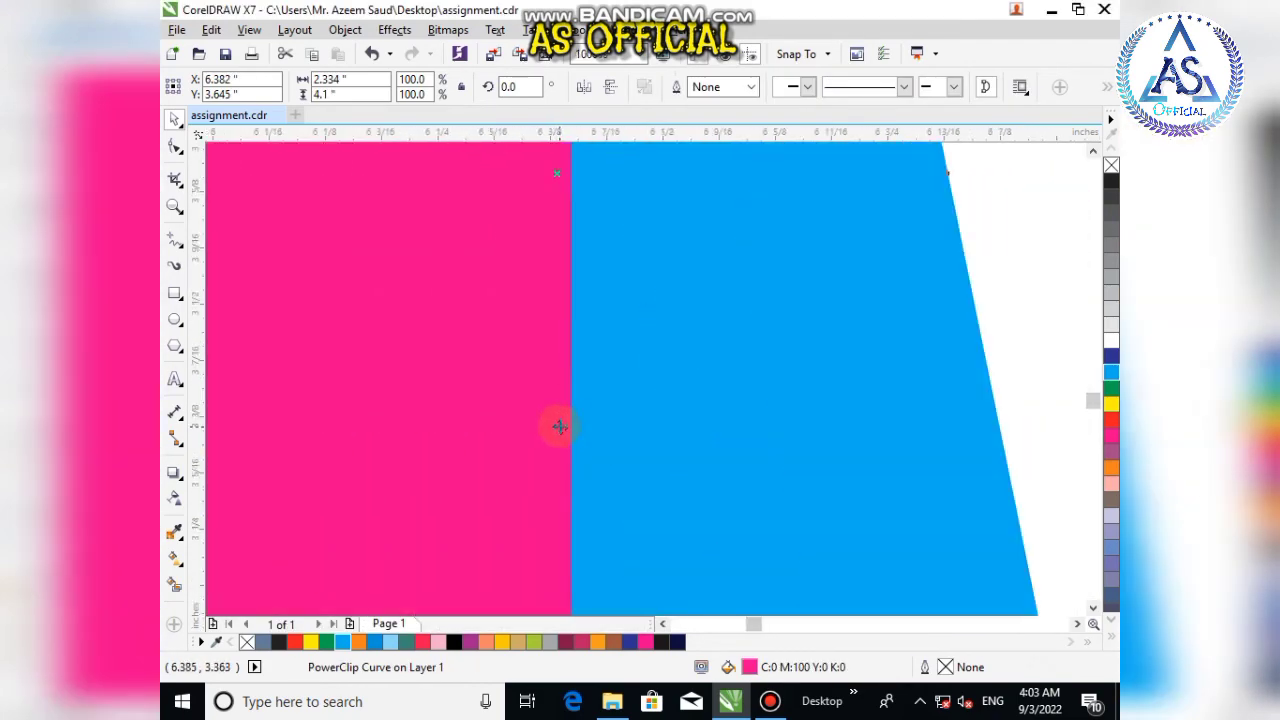
pyautogui.scroll(-4, 594, 241)
pyautogui.scroll(4, 623, 334)
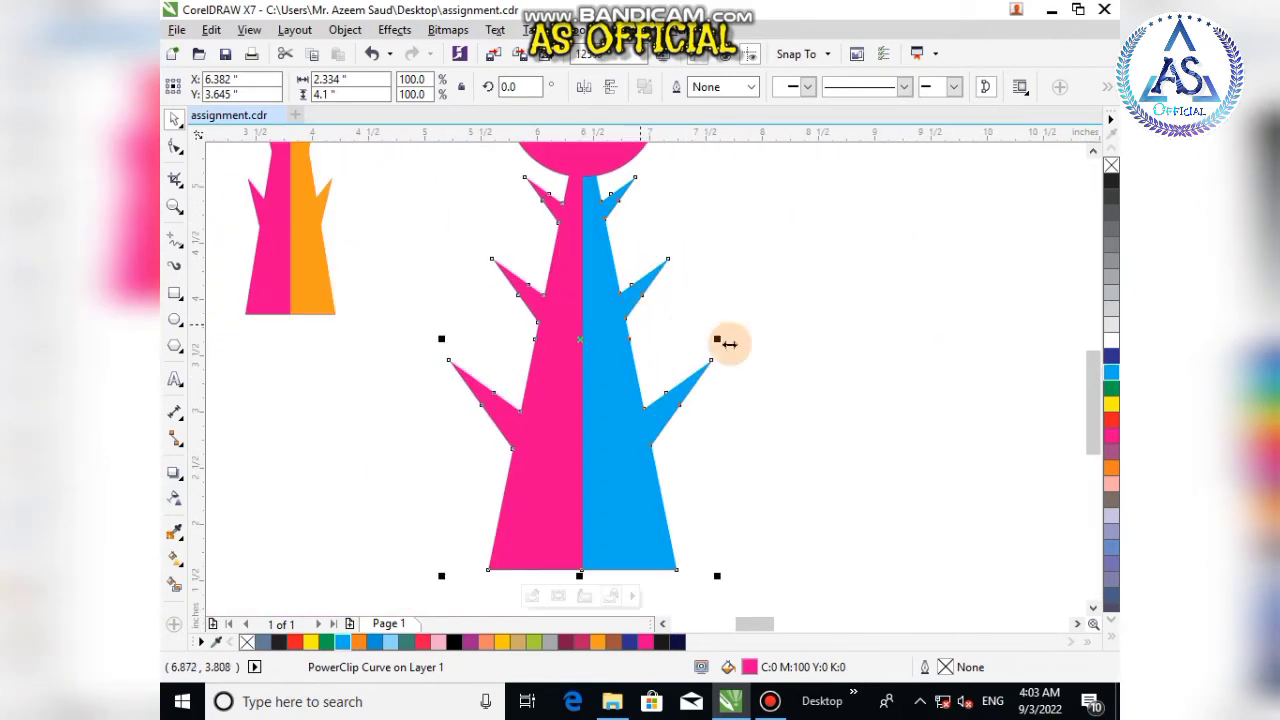
# Step: Draw a rectangle about 0.78 by 1.93 in over the left half of the tree's pink circle, with cyan fill and no outline
pyautogui.click(771, 343)
pyautogui.scroll(-4, 617, 343)
pyautogui.scroll(4, 619, 293)
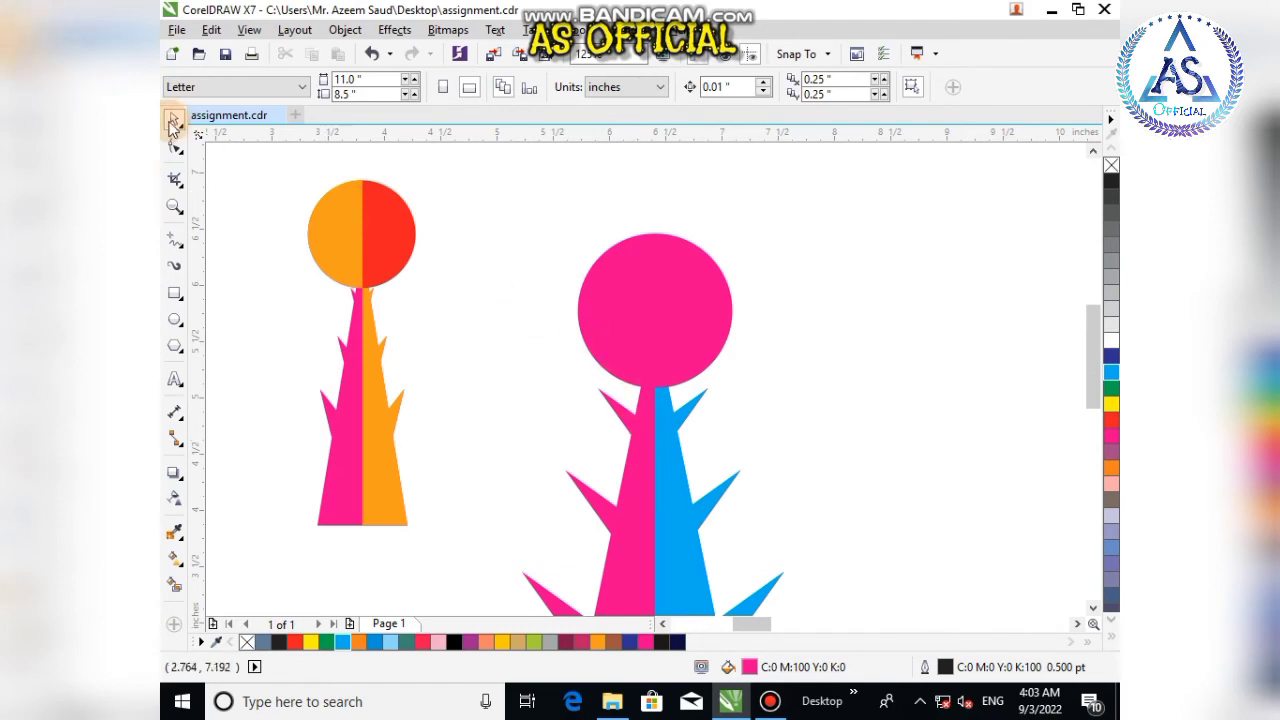
pyautogui.click(174, 292)
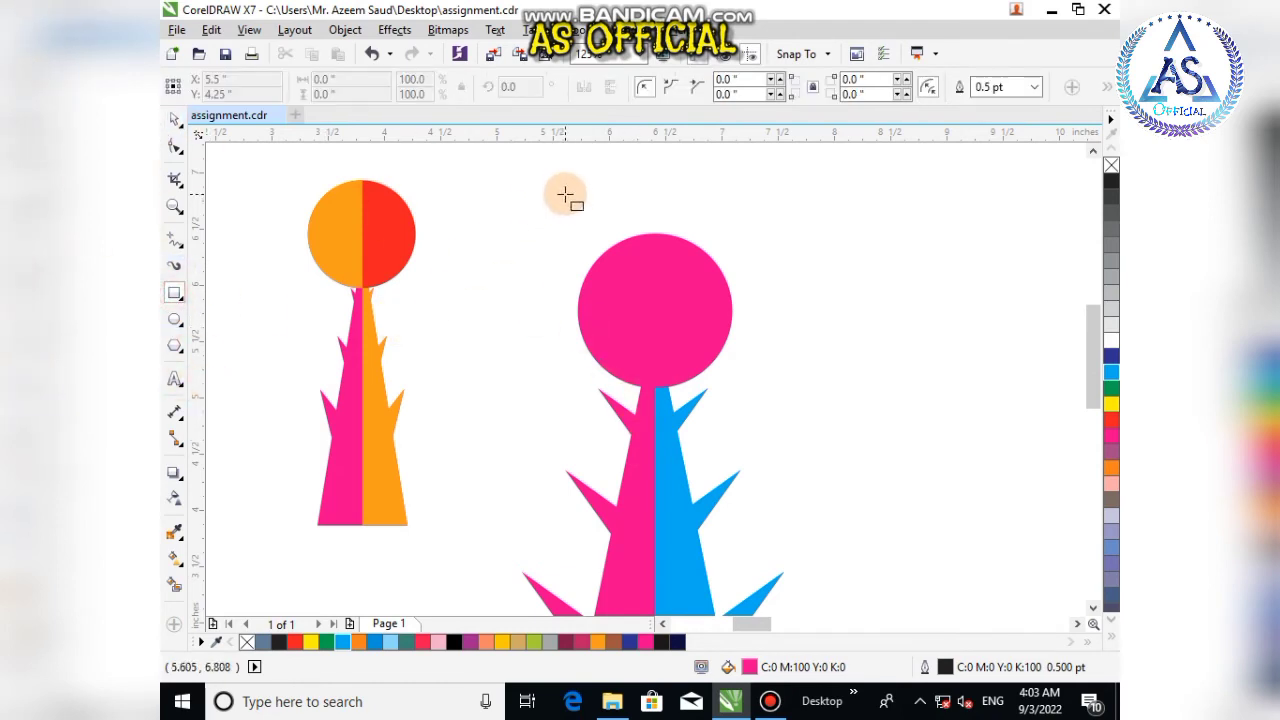
pyautogui.moveTo(566, 195); pyautogui.dragTo(654, 410)
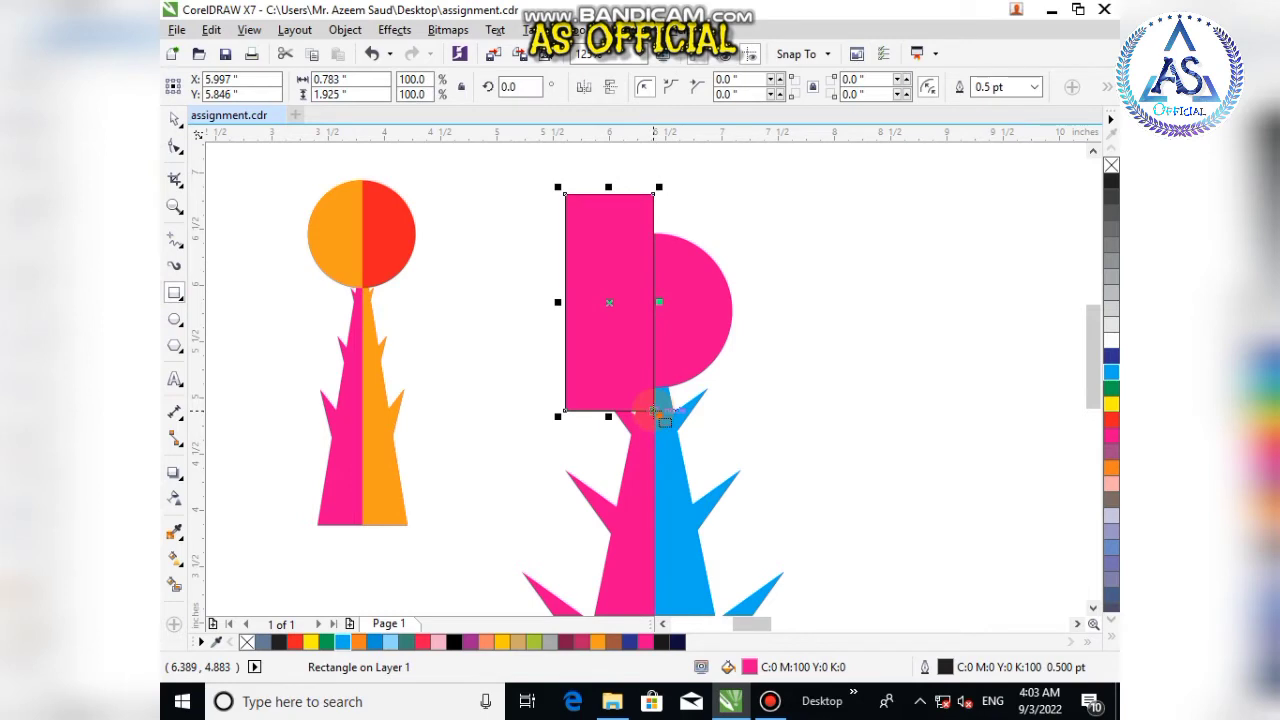
pyautogui.click(343, 642)
pyautogui.click(174, 118)
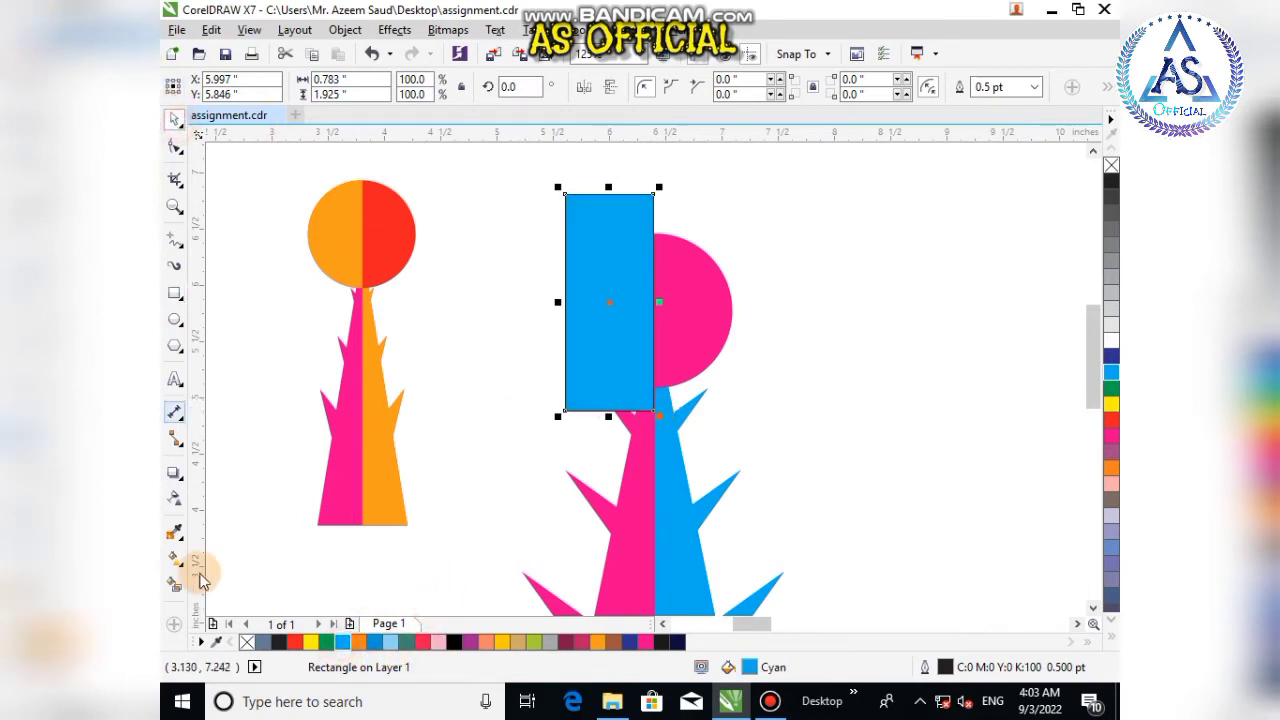
pyautogui.rightClick(250, 645)
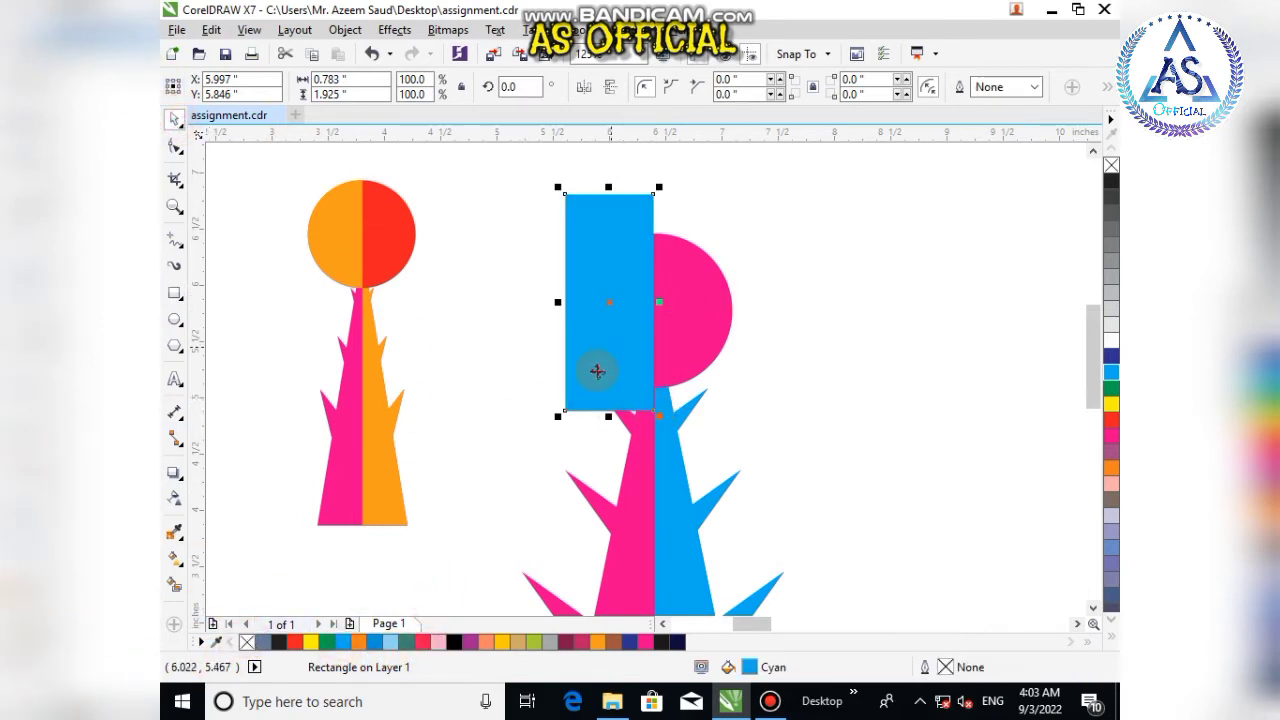
# Step: PowerClip the cyan rectangle inside the pink circle
pyautogui.rightClick(598, 372)
pyautogui.click(660, 205)
pyautogui.click(684, 326)
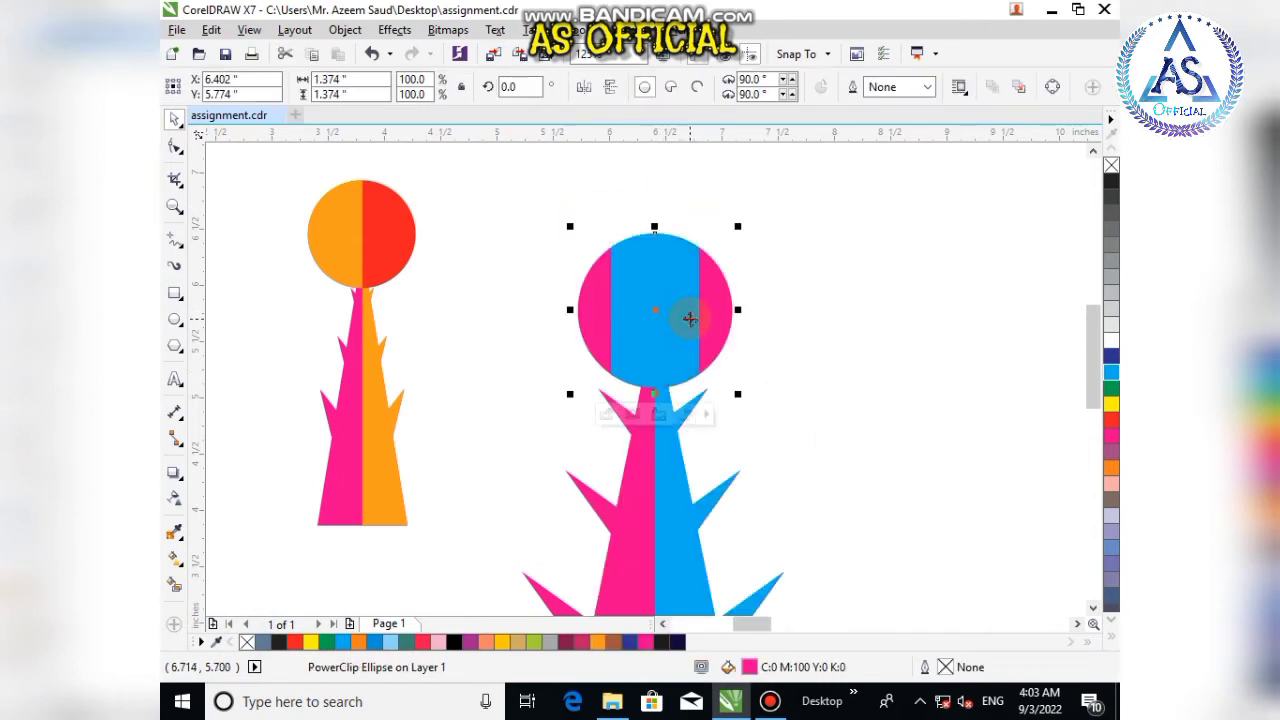
# Step: Edit the circle's PowerClip contents, shifting the cyan rectangle left to cover the circle's left half, and finish editing
pyautogui.click(606, 416)
pyautogui.scroll(2, 640, 320)
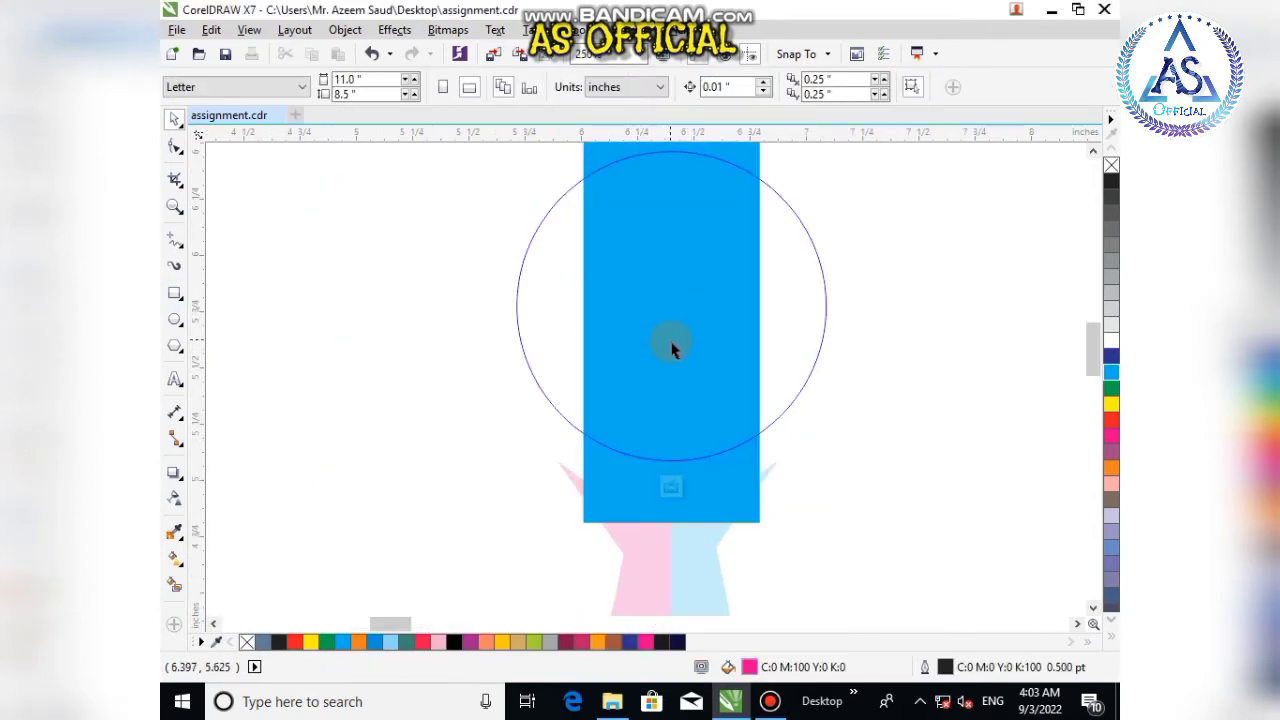
pyautogui.moveTo(671, 343); pyautogui.dragTo(582, 347)
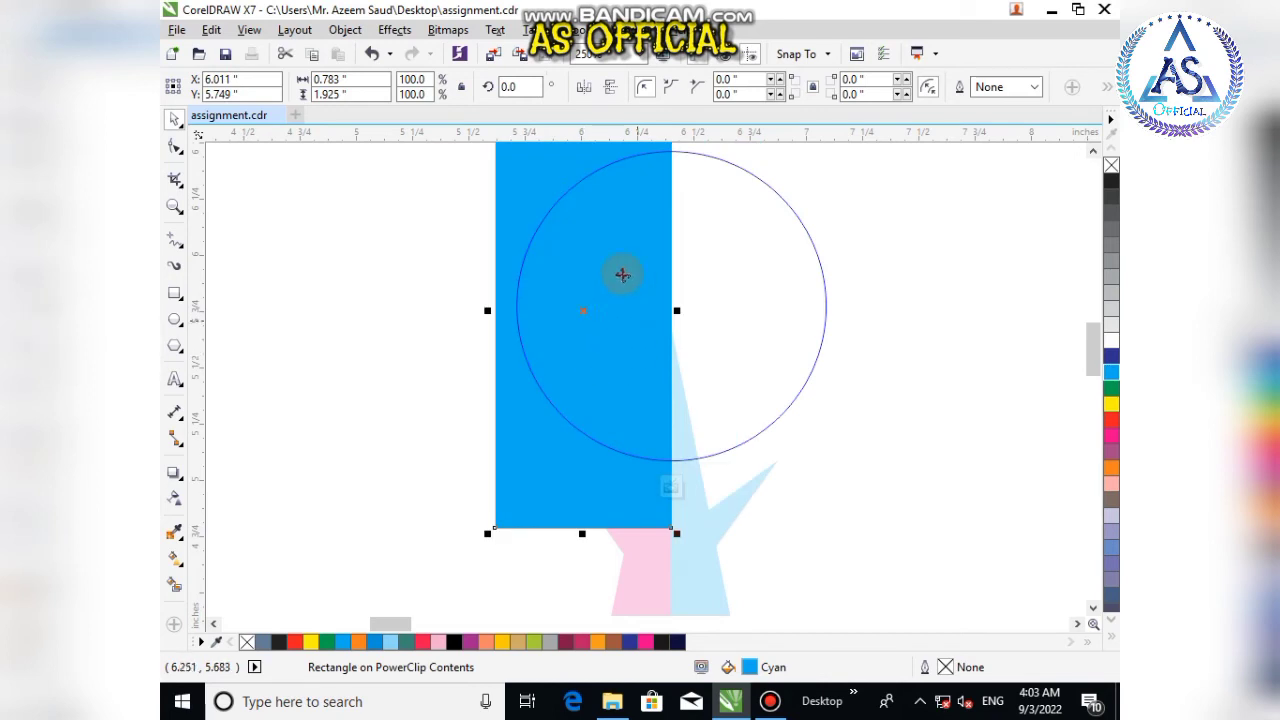
pyautogui.click(670, 487)
pyautogui.click(834, 466)
pyautogui.scroll(-3, 711, 429)
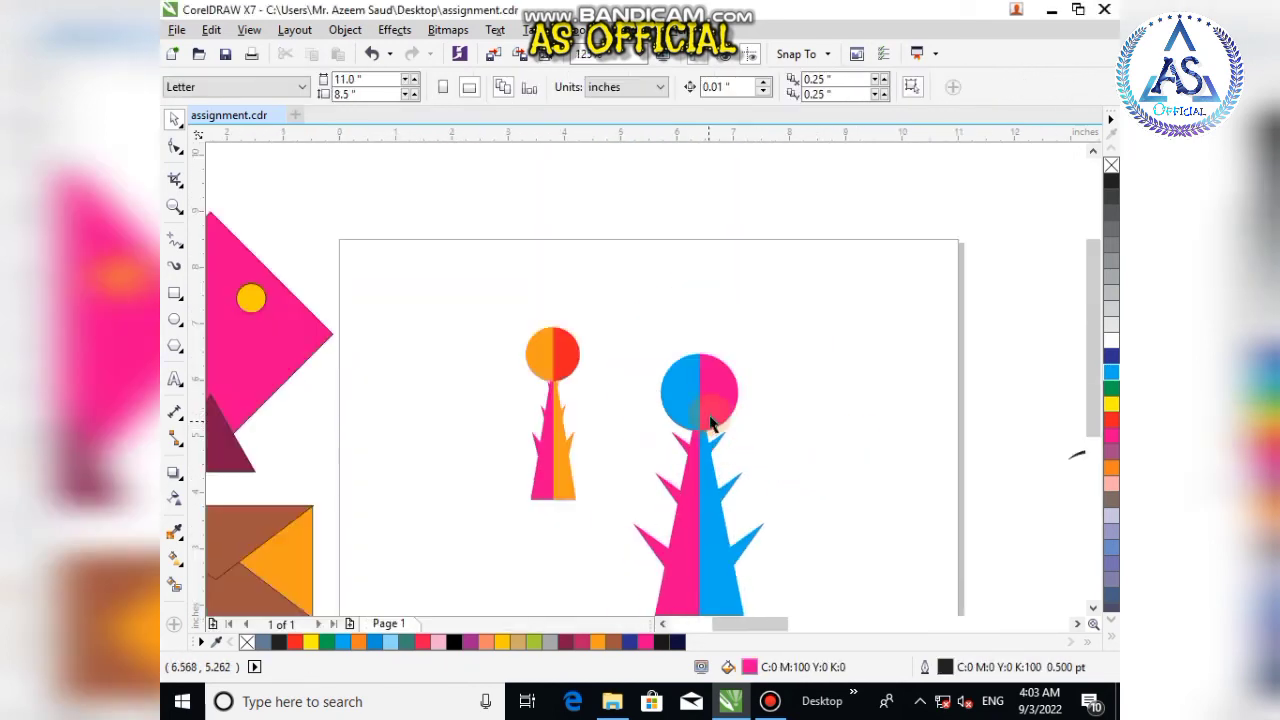
# Step: Group the two-tone circle and tree and move the group above the kite drawing
pyautogui.scroll(2, 720, 445)
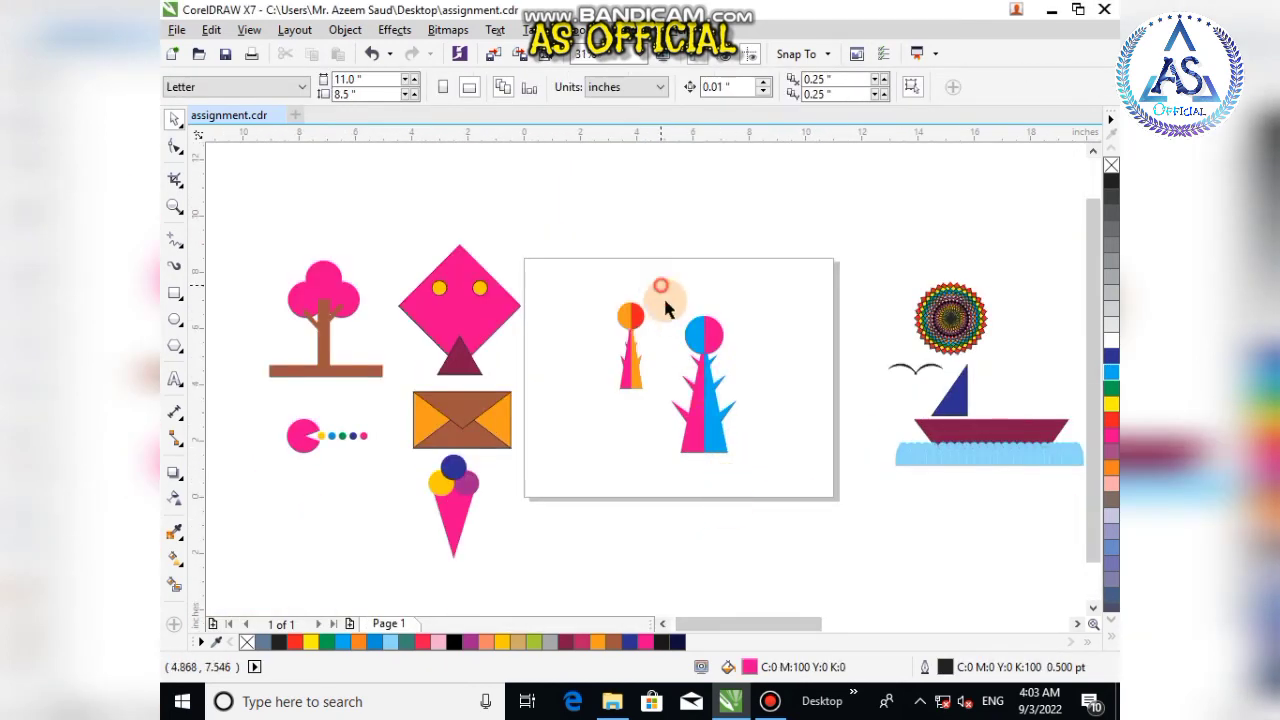
pyautogui.moveTo(661, 286); pyautogui.dragTo(707, 447)
pyautogui.hotkey('ctrl', 'g')
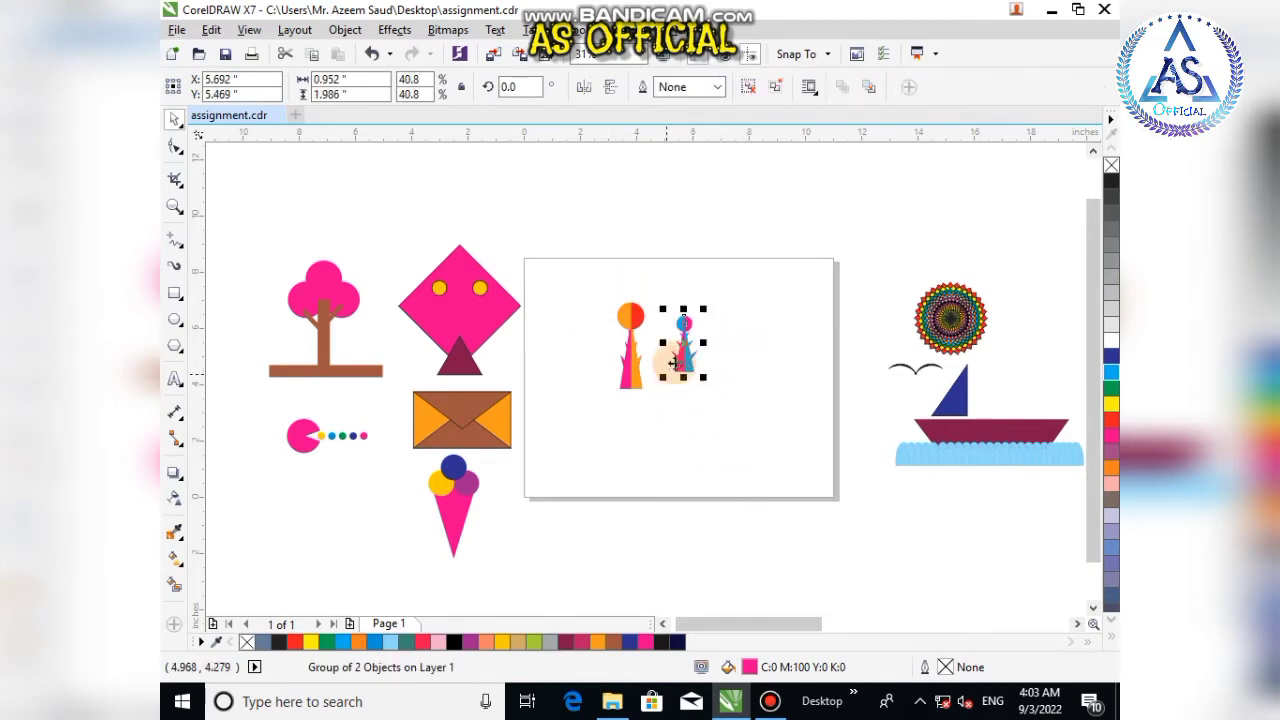
pyautogui.moveTo(684, 352); pyautogui.dragTo(389, 247)
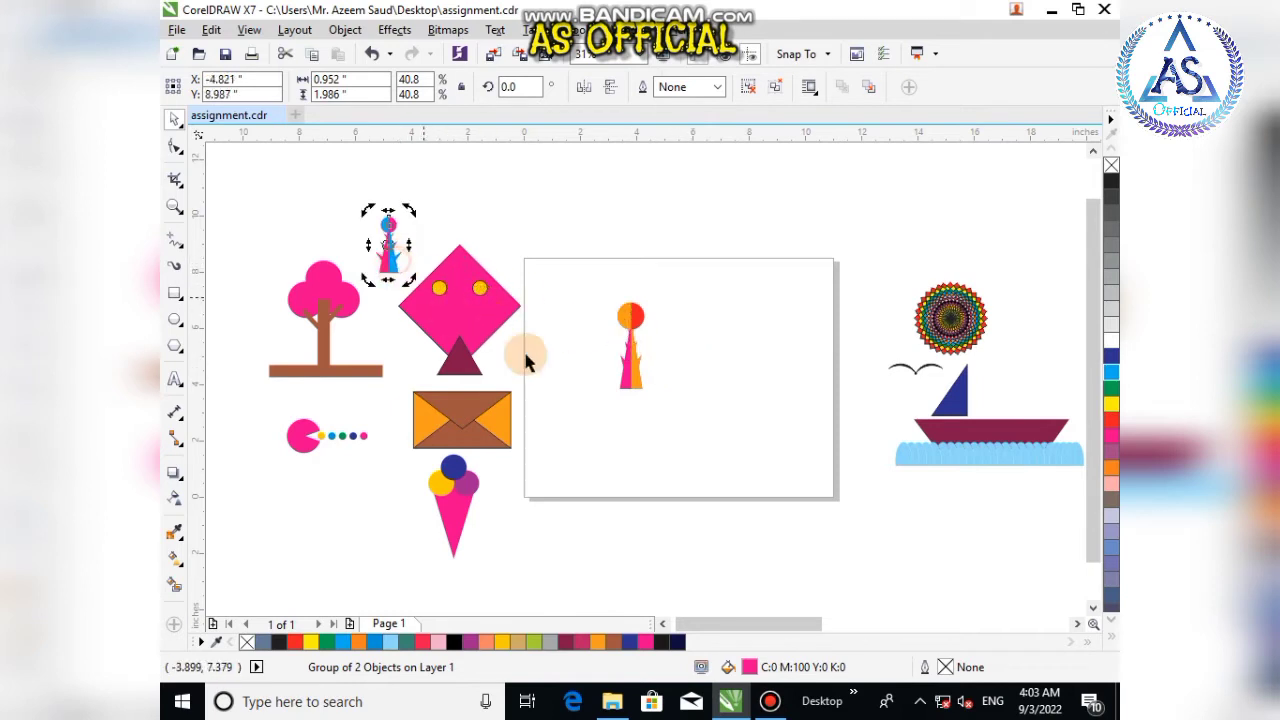
# Step: Delete the first torch drawing from the page
pyautogui.click(637, 378)
pyautogui.press('Delete')
pyautogui.scroll(-2, 903, 366)
pyautogui.scroll(4, 928, 362)
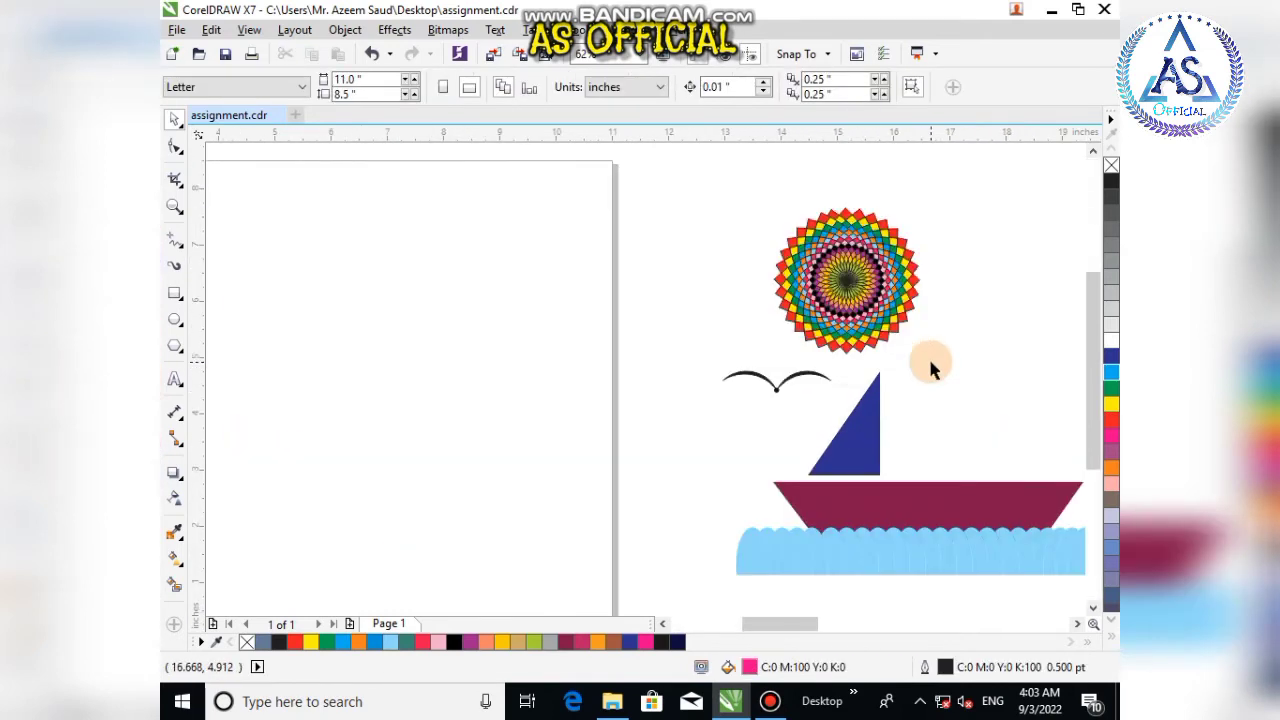
# Step: Move the boat scene group onto the page
pyautogui.scroll(-3, 729, 340)
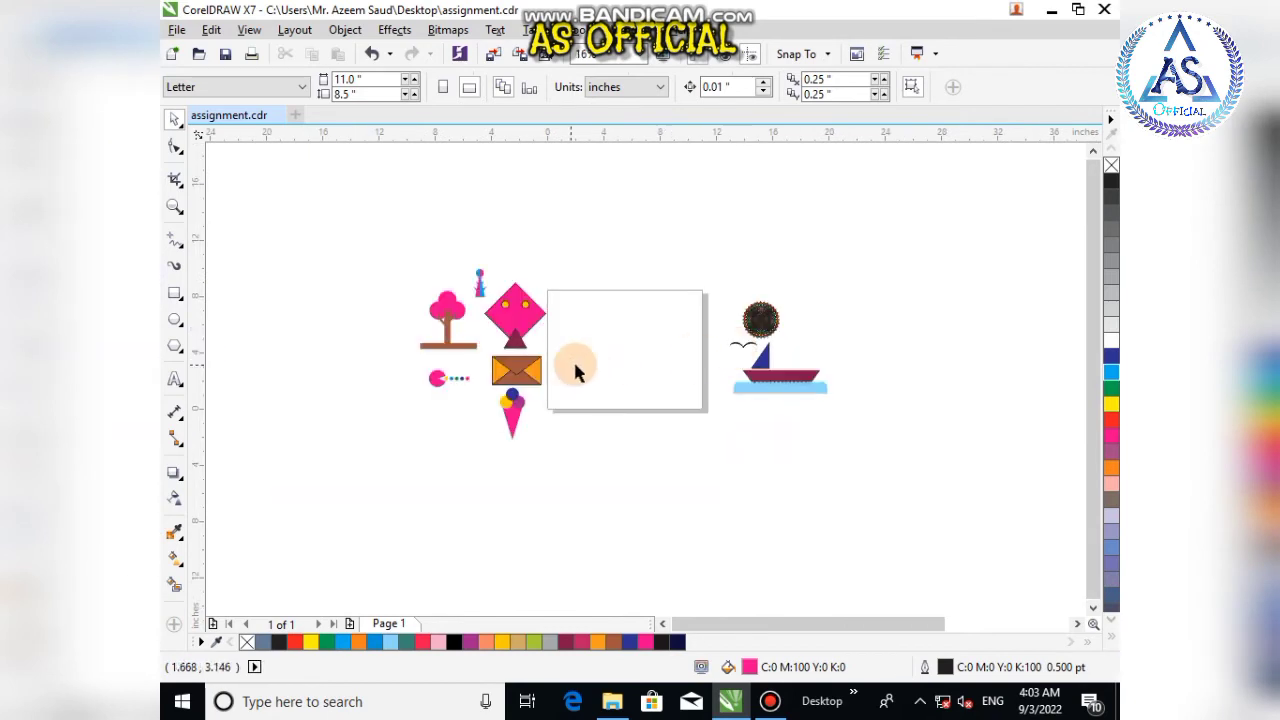
pyautogui.moveTo(768, 385); pyautogui.dragTo(620, 370)
pyautogui.scroll(2, 620, 370)
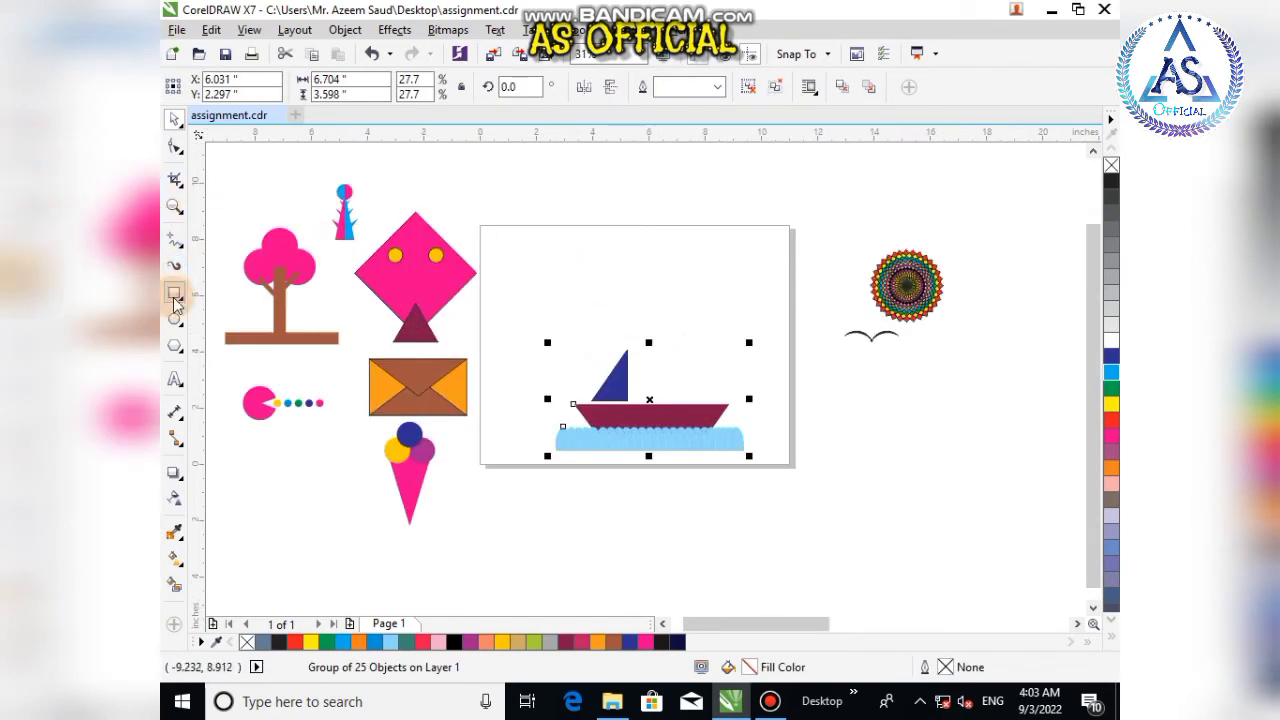
# Step: Draw an ellipse about 0.63 by 2.0 in on the page, with ice blue fill and no outline
pyautogui.click(176, 320)
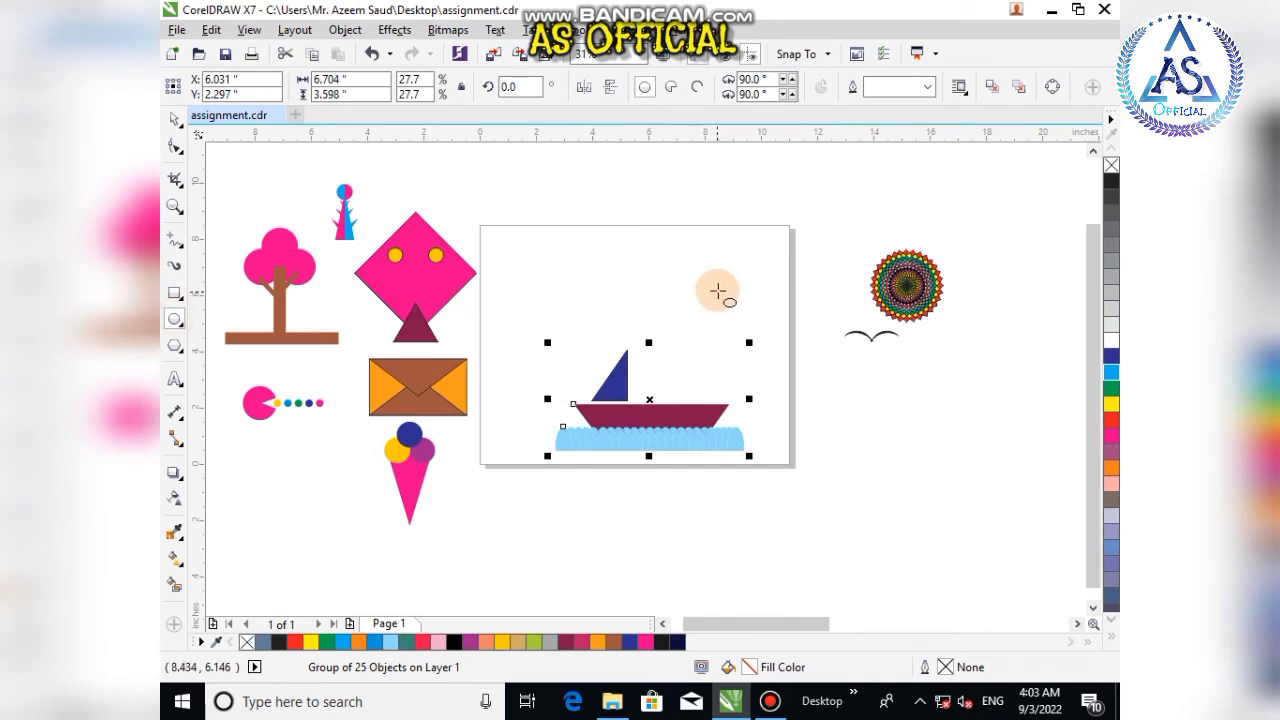
pyautogui.moveTo(718, 291); pyautogui.dragTo(737, 346)
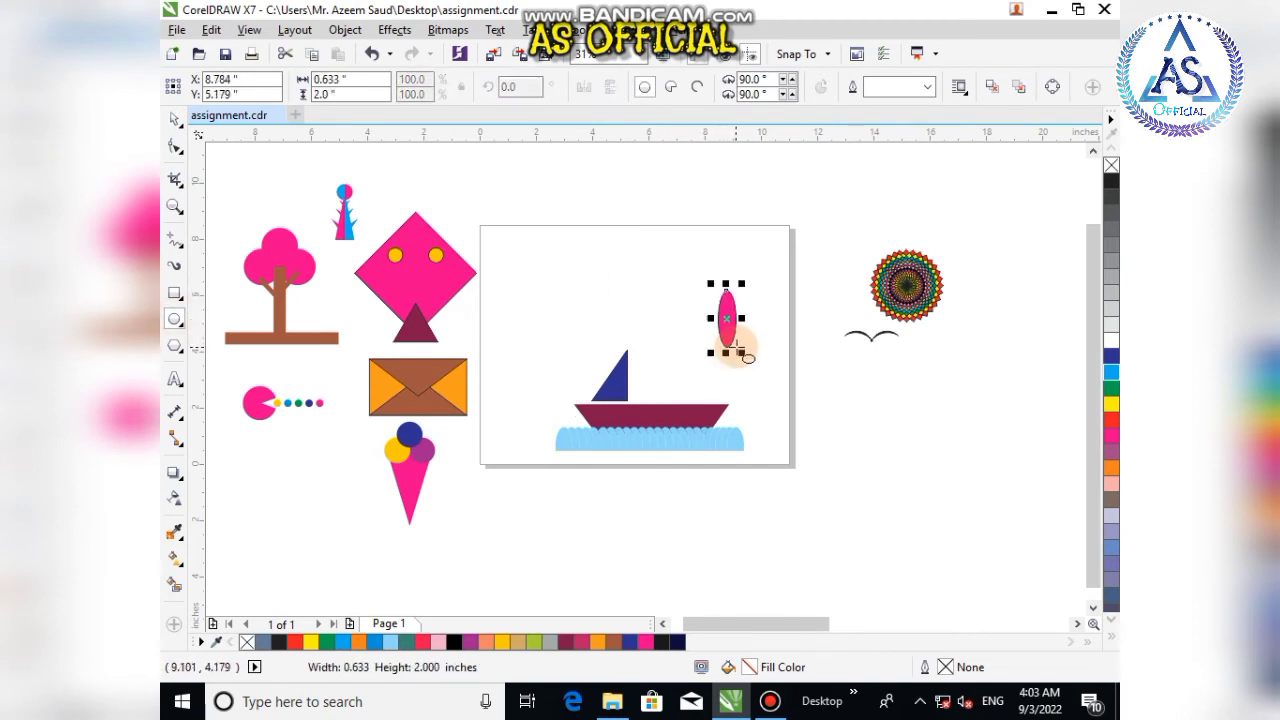
pyautogui.click(174, 118)
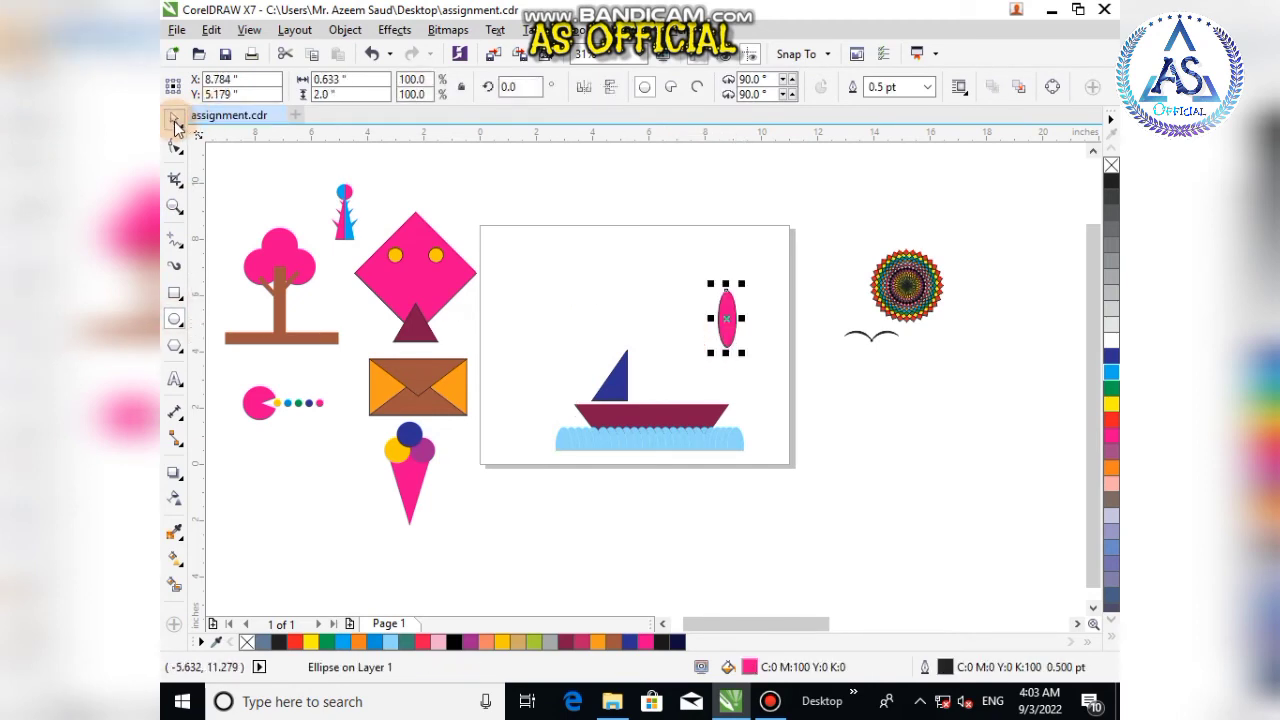
pyautogui.click(390, 642)
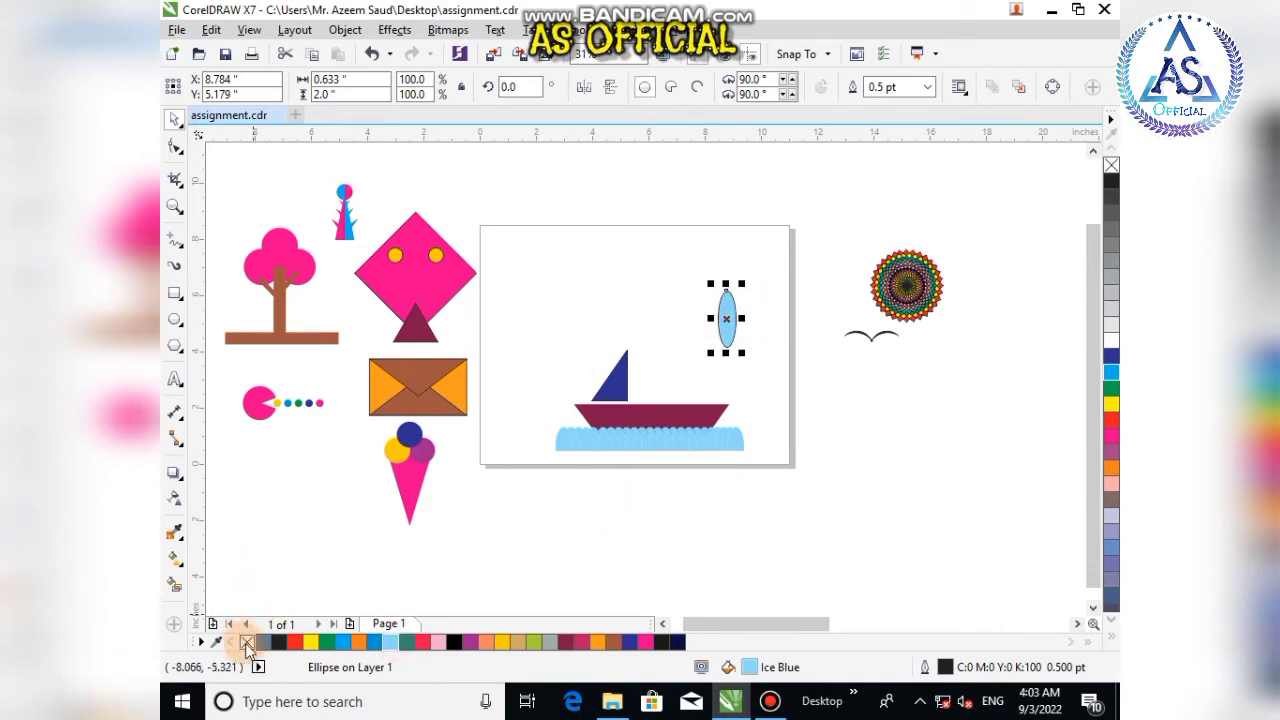
pyautogui.rightClick(247, 642)
# Step: Duplicate the ice blue ellipse repeatedly leftward into a long wavy band
pyautogui.moveTo(729, 320); pyautogui.dragTo(717, 323)
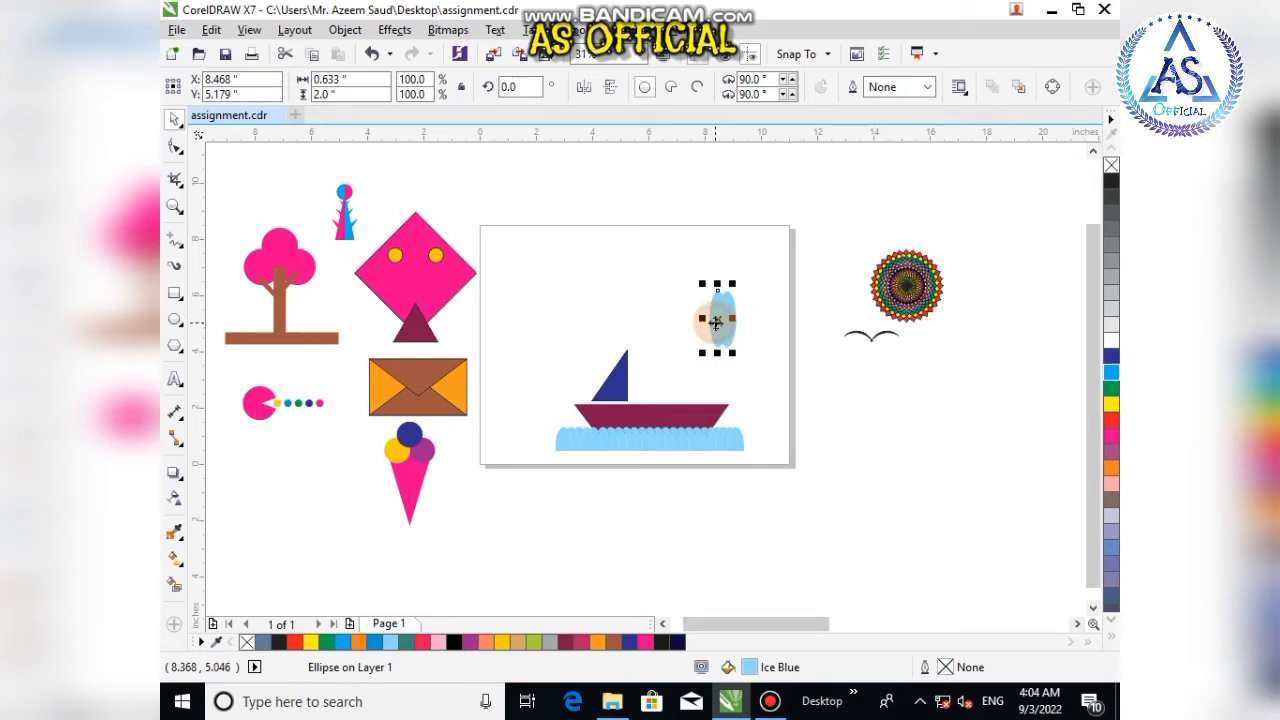
pyautogui.press('Left')
pyautogui.press('Left')
pyautogui.press('Left')
pyautogui.press('Left')
pyautogui.press('Left')
pyautogui.press('Left')
pyautogui.press('Left')
pyautogui.press('Left')
pyautogui.press('Left')
pyautogui.press('Left')
pyautogui.press('Left')
pyautogui.press('Left')
pyautogui.press('Left')
pyautogui.press('Left')
pyautogui.press('Left')
pyautogui.press('Left')
pyautogui.press('Left')
pyautogui.press('Left')
pyautogui.press('Left')
pyautogui.press('Left')
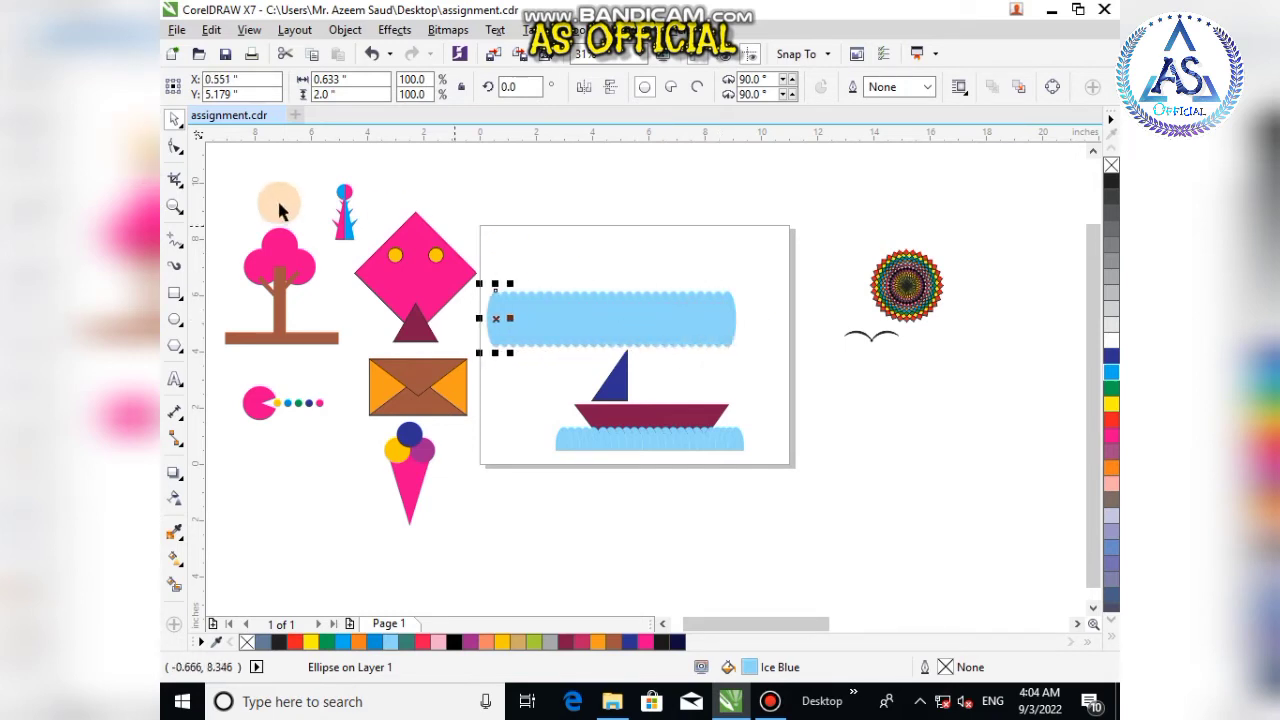
# Step: Draw a pink rectangle along the wave band's lower edge and stretch it to about 10.2 by 1.03 in
pyautogui.click(174, 293)
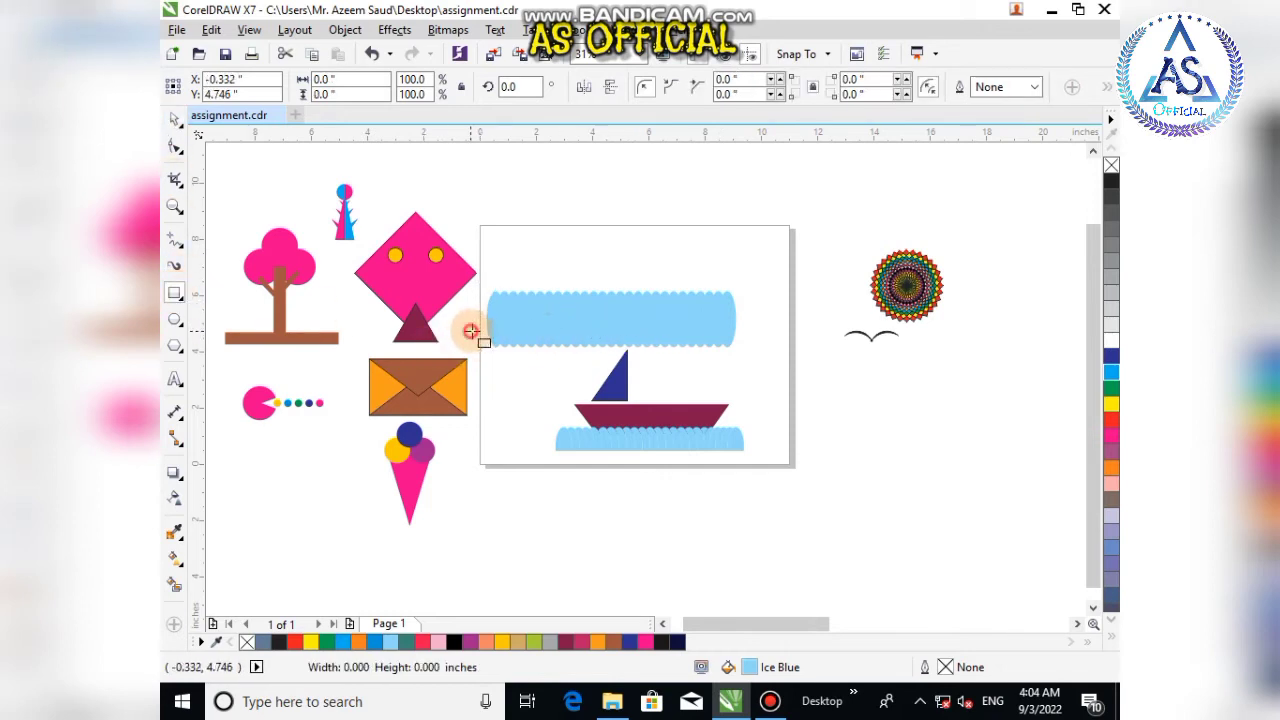
pyautogui.moveTo(515, 339)
pyautogui.mouseDown()
pyautogui.moveTo(590, 385)
pyautogui.moveTo(632, 381)
pyautogui.mouseUp()
pyautogui.click(174, 118)
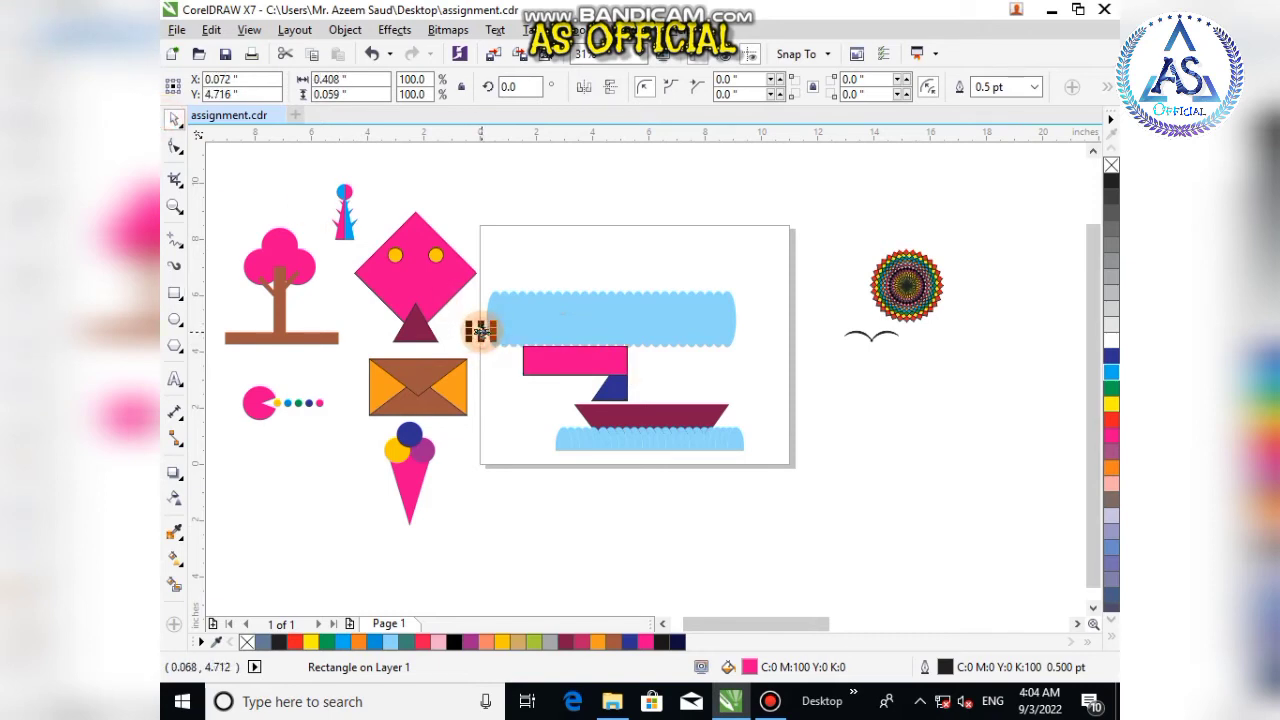
pyautogui.press('Delete')
pyautogui.moveTo(558, 364); pyautogui.dragTo(513, 347)
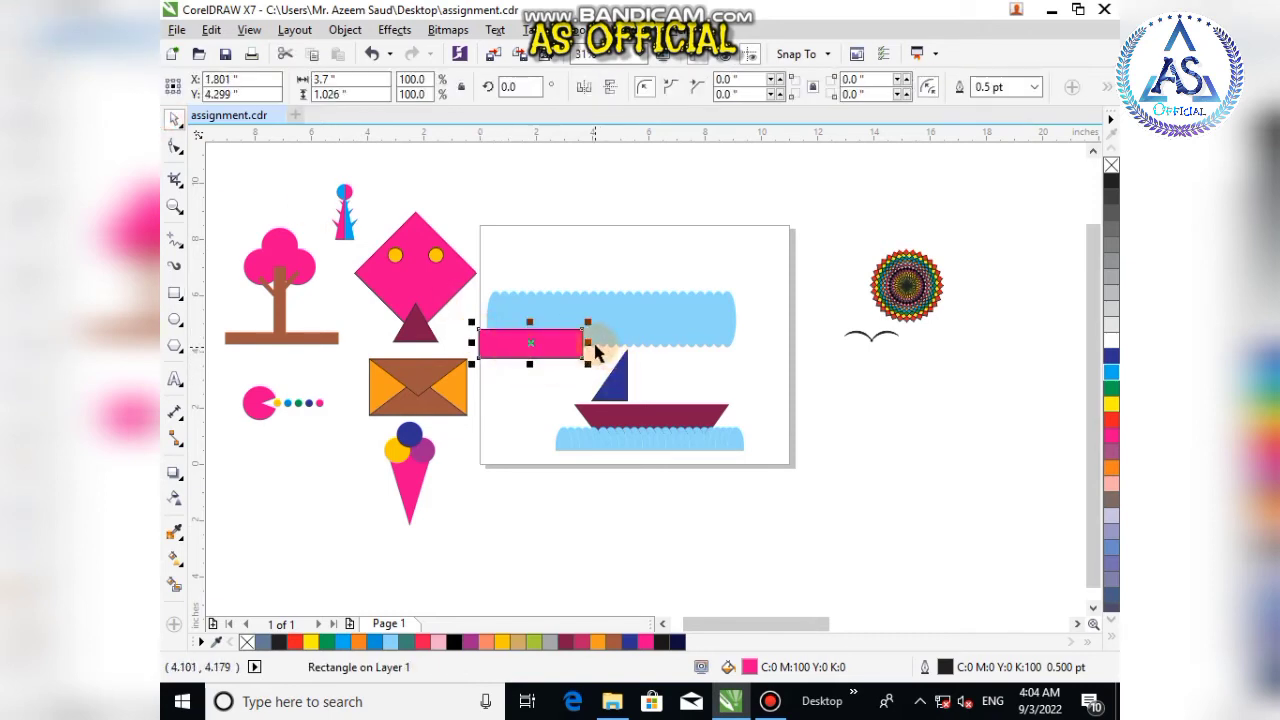
pyautogui.moveTo(594, 342); pyautogui.dragTo(771, 343)
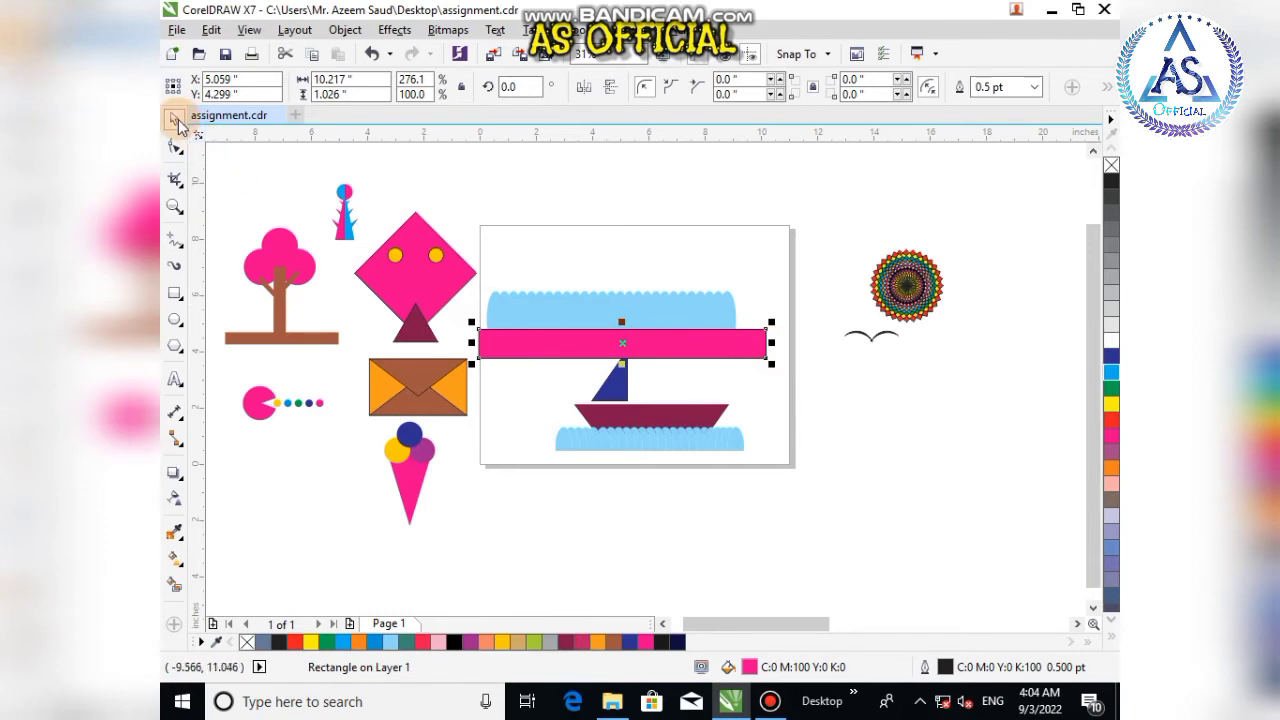
# Step: Try to trim the wave band's ellipses with the pink rectangle, then undo the trim
pyautogui.moveTo(810, 242); pyautogui.dragTo(668, 400)
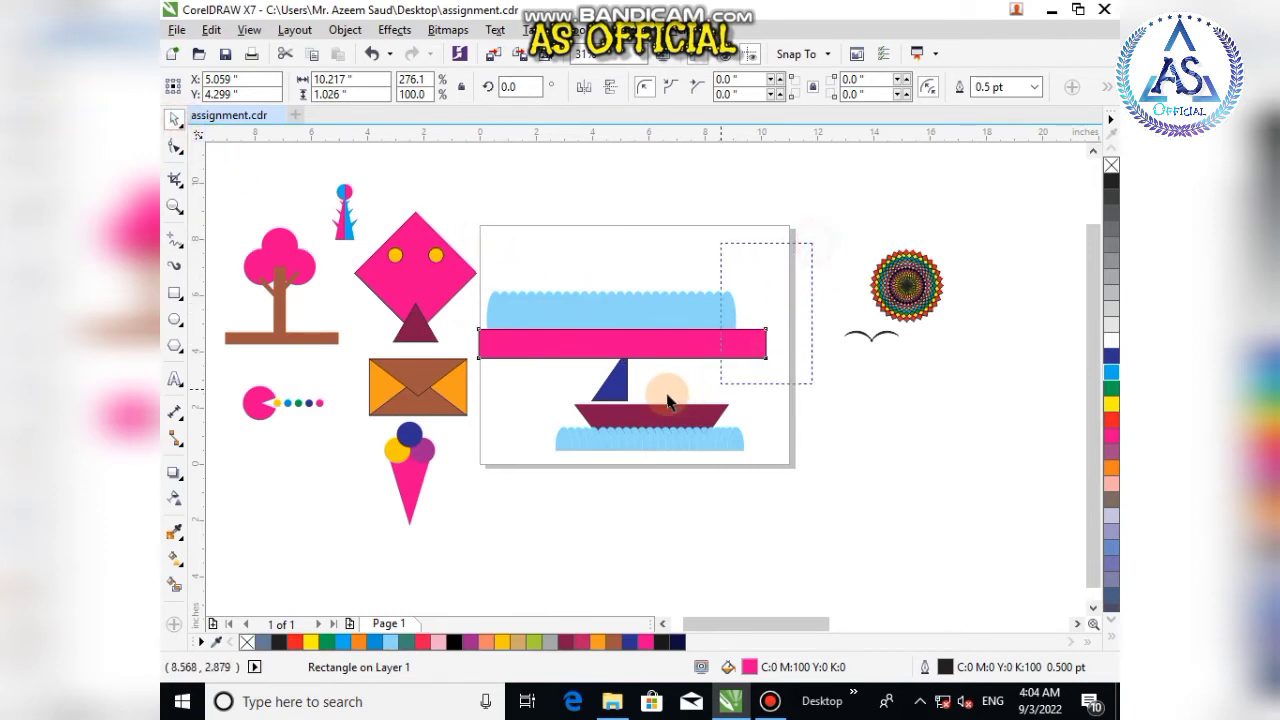
pyautogui.moveTo(480, 376); pyautogui.dragTo(471, 370)
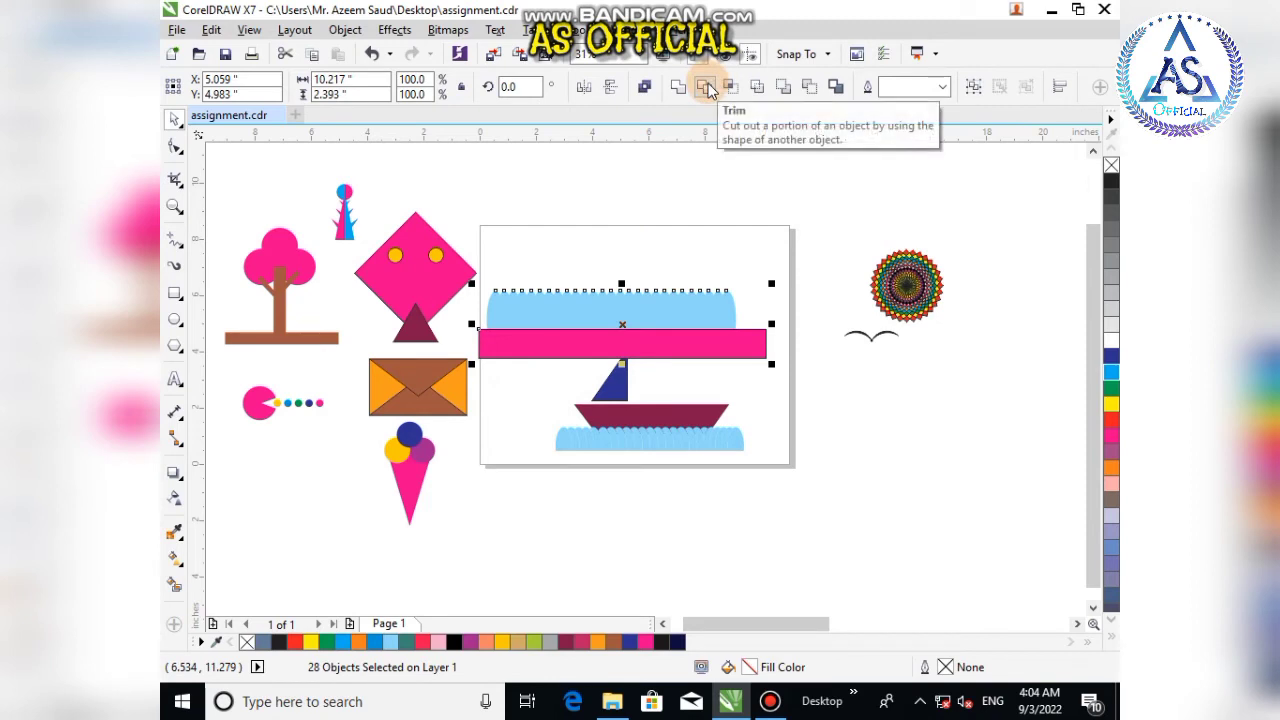
pyautogui.click(707, 88)
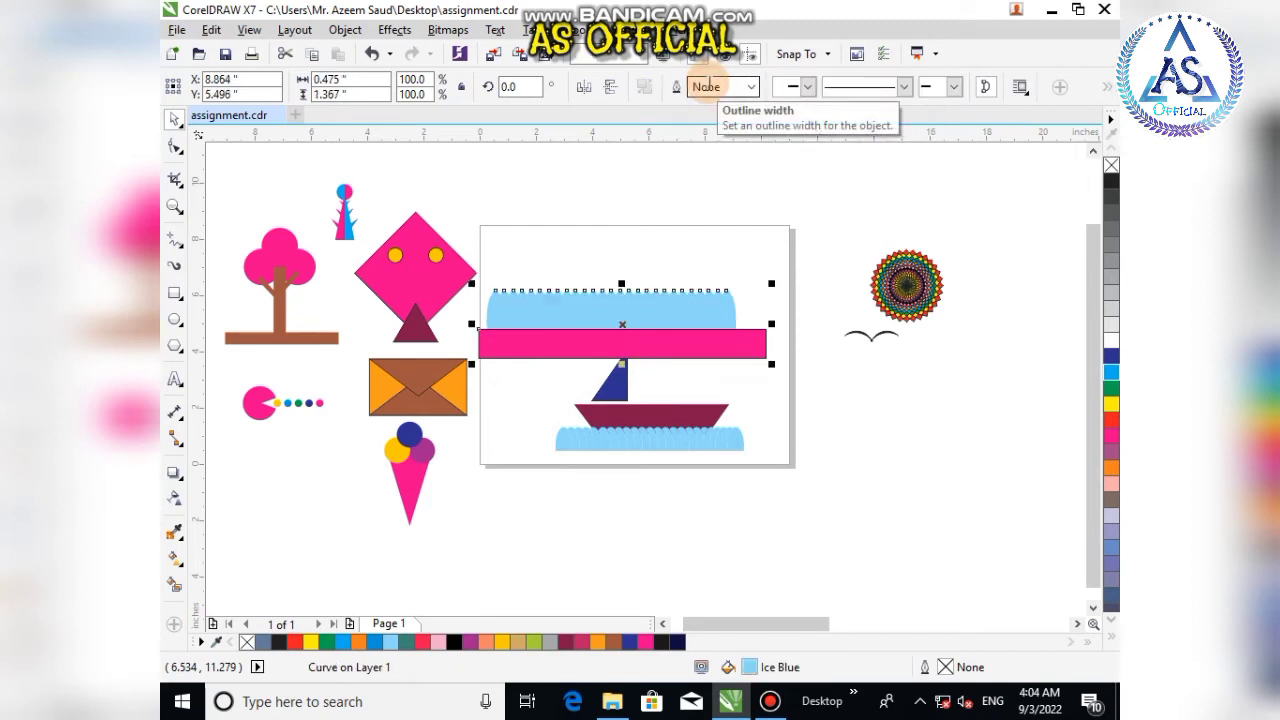
pyautogui.hotkey('ctrl', 'z')
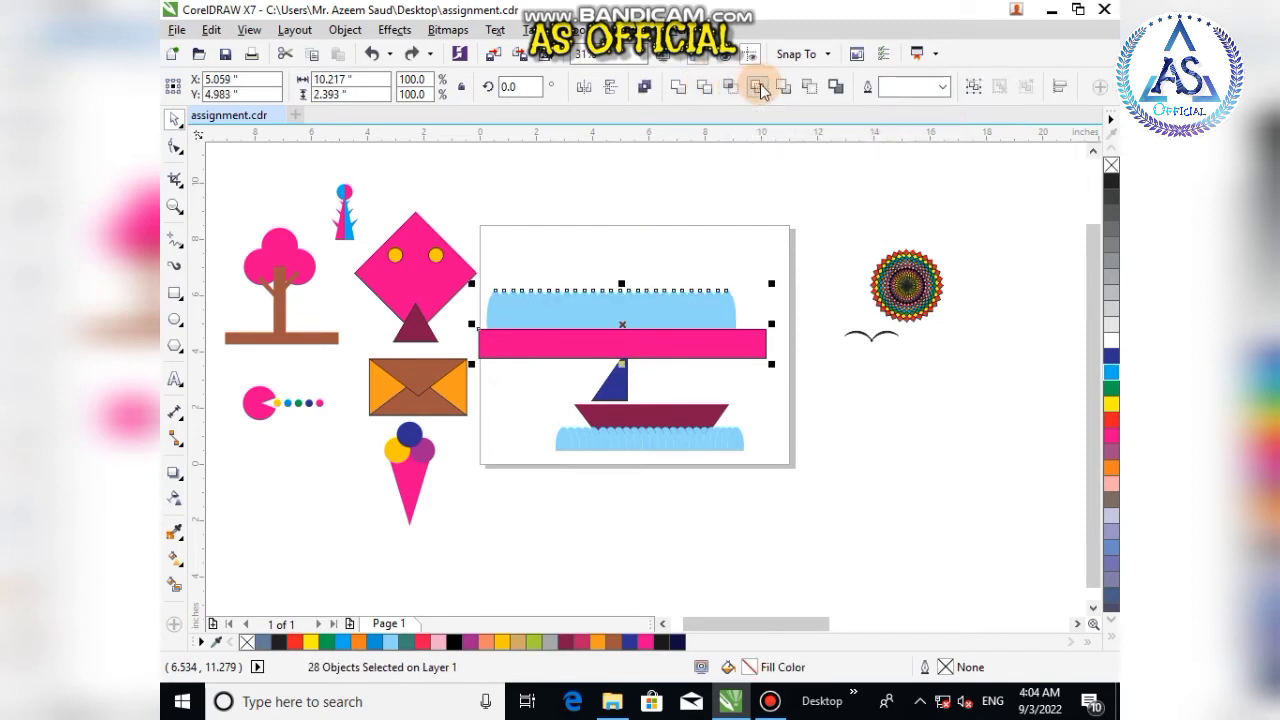
# Step: Delete the pink rectangle
pyautogui.click(727, 232)
pyautogui.click(716, 345)
pyautogui.press('Delete')
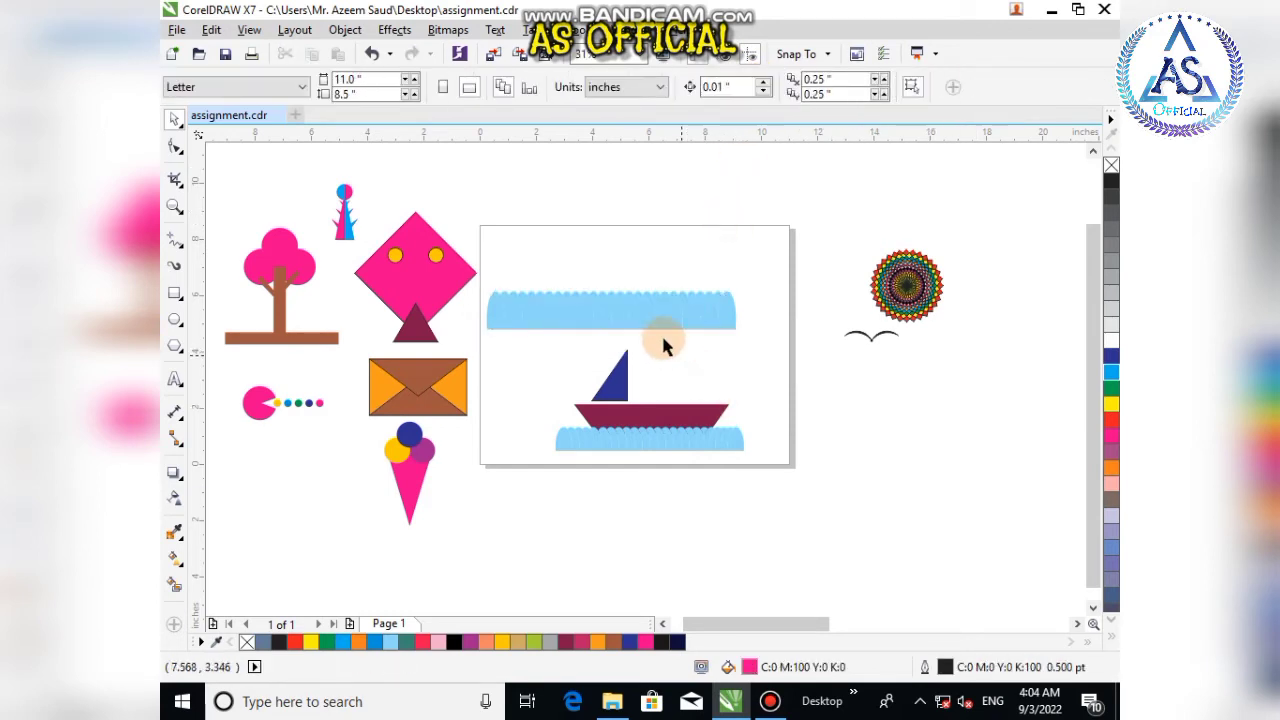
# Step: Group the row of ice blue ellipses and shift the band slightly right and down on the page
pyautogui.moveTo(740, 295); pyautogui.dragTo(477, 347)
pyautogui.hotkey('ctrl', 'g')
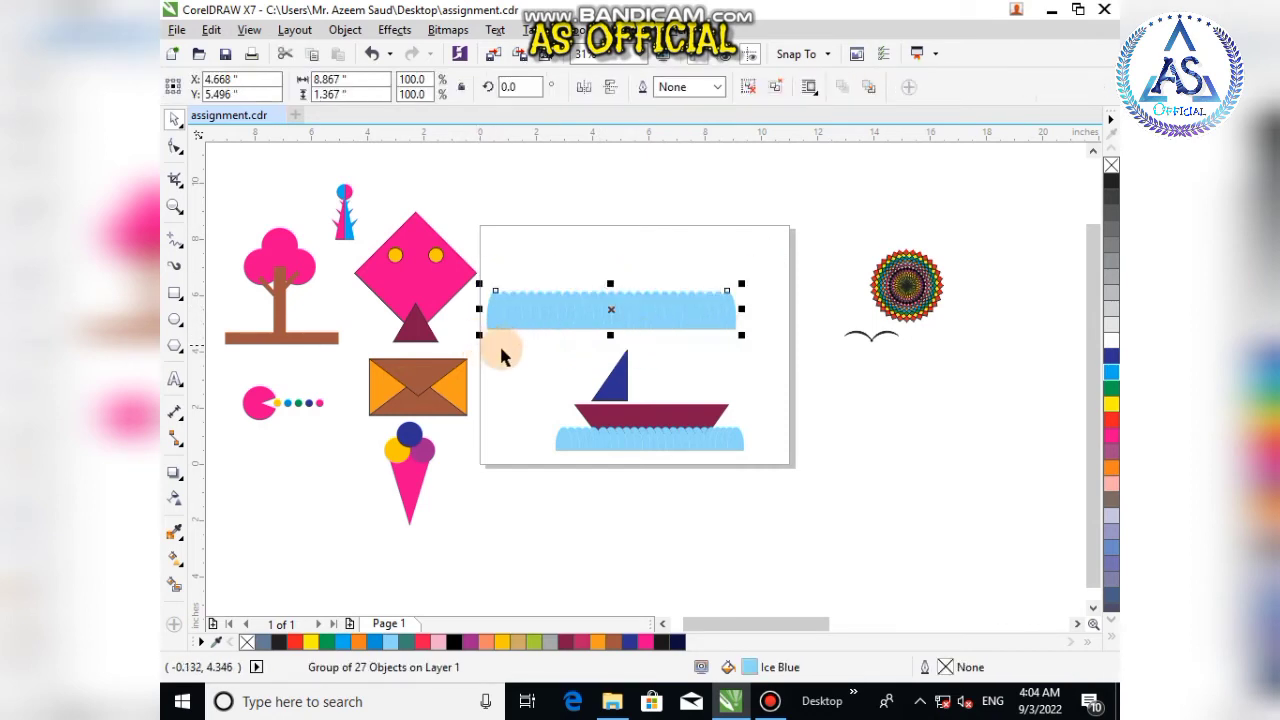
pyautogui.moveTo(600, 309); pyautogui.dragTo(643, 325)
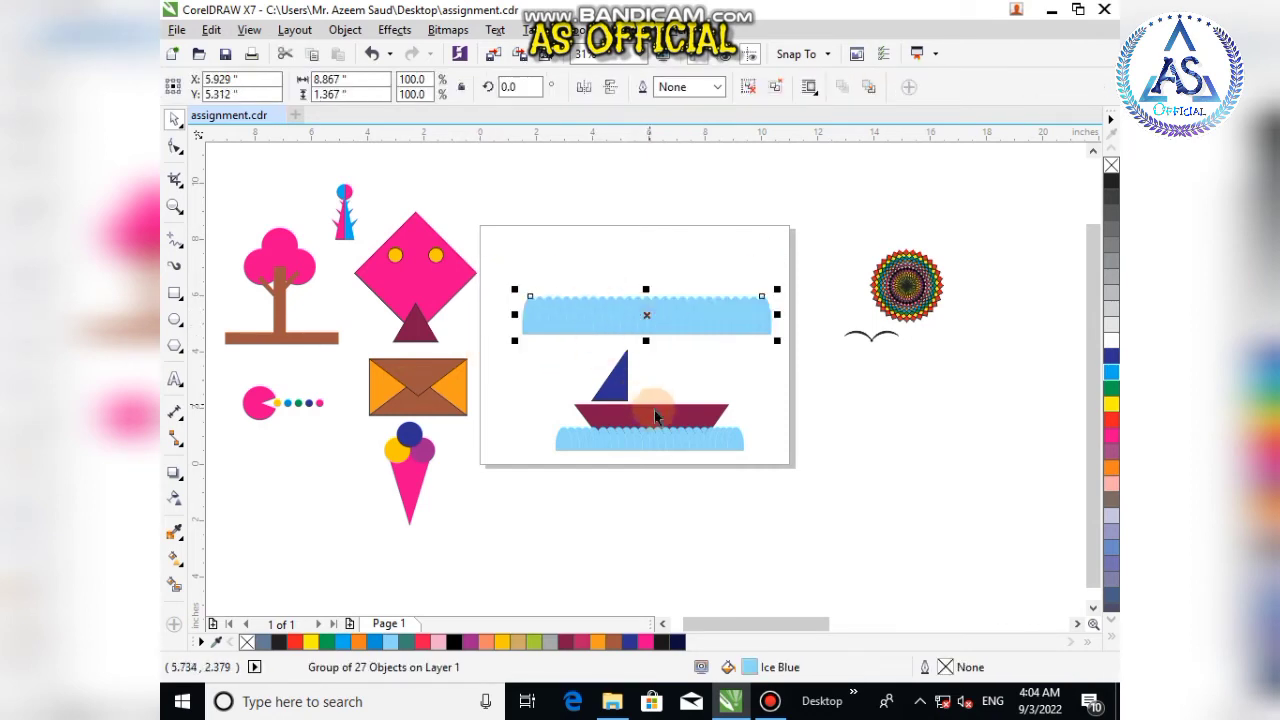
# Step: Draw a three-sided polygon about 8.74 in wide over the wave band and stretch it upward to about 4.86 in tall
pyautogui.click(175, 347)
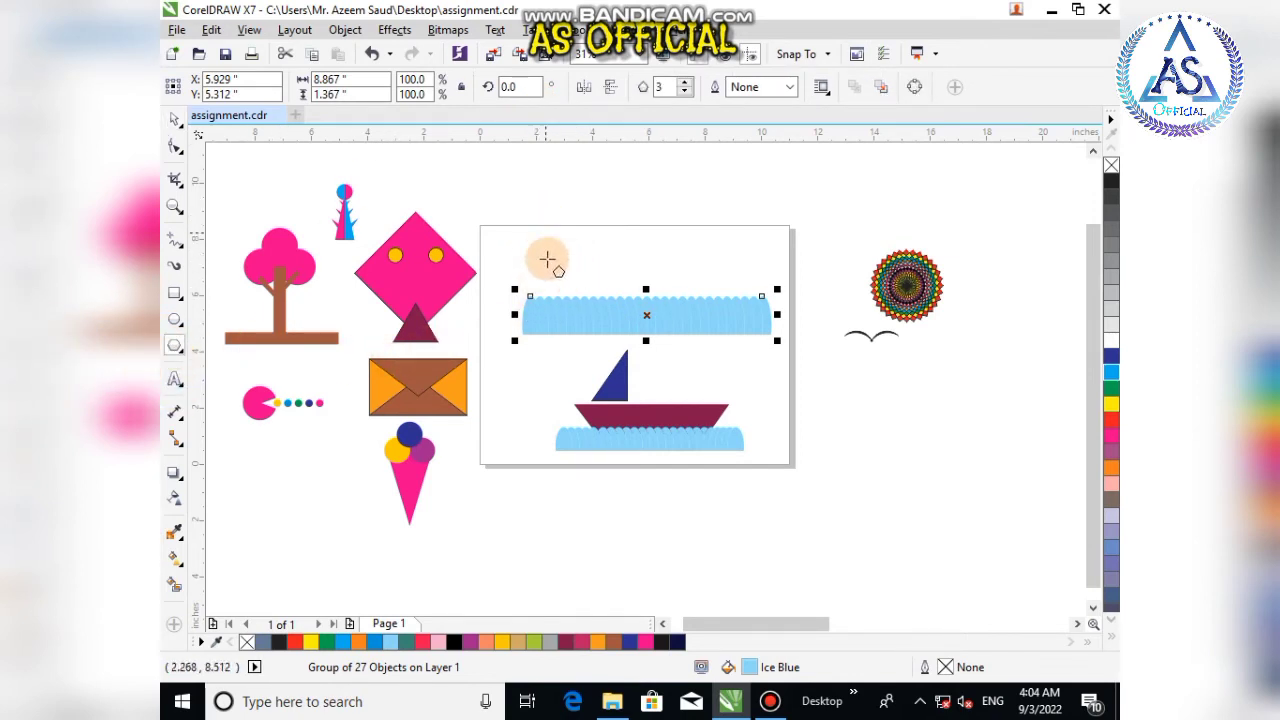
pyautogui.moveTo(524, 250); pyautogui.dragTo(785, 334)
pyautogui.moveTo(532, 277); pyautogui.dragTo(517, 277)
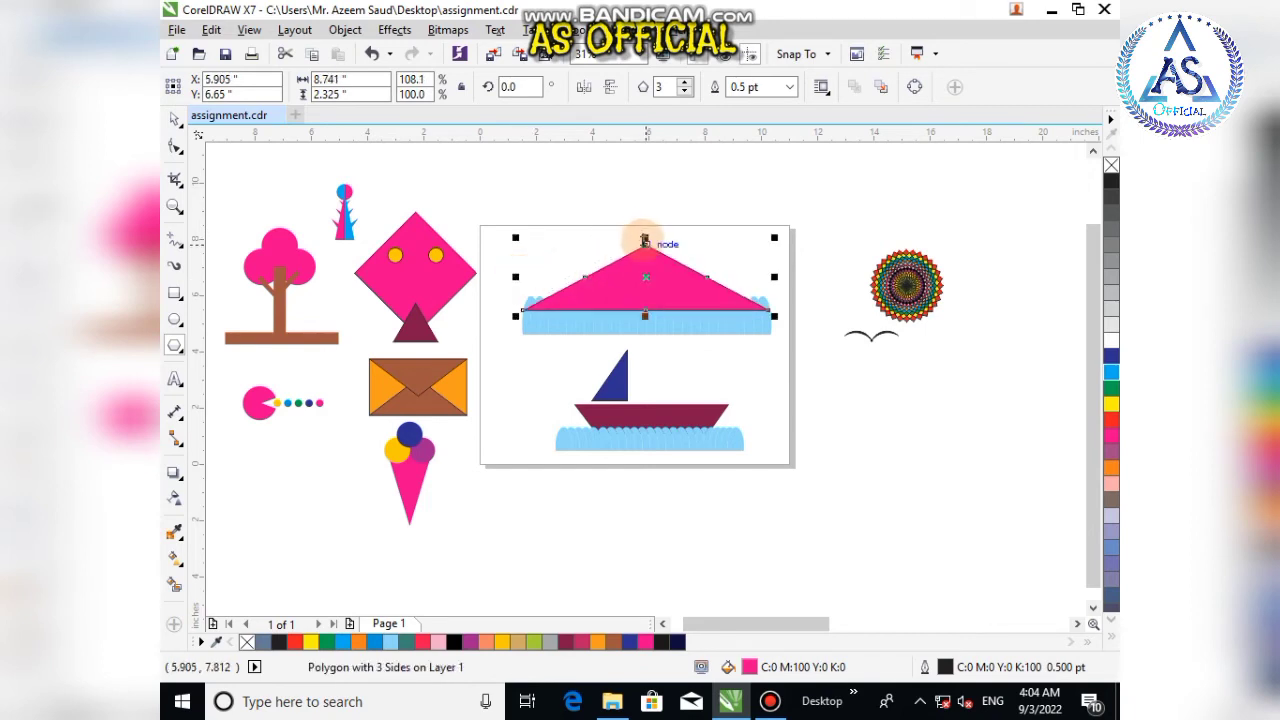
pyautogui.moveTo(644, 240); pyautogui.dragTo(645, 172)
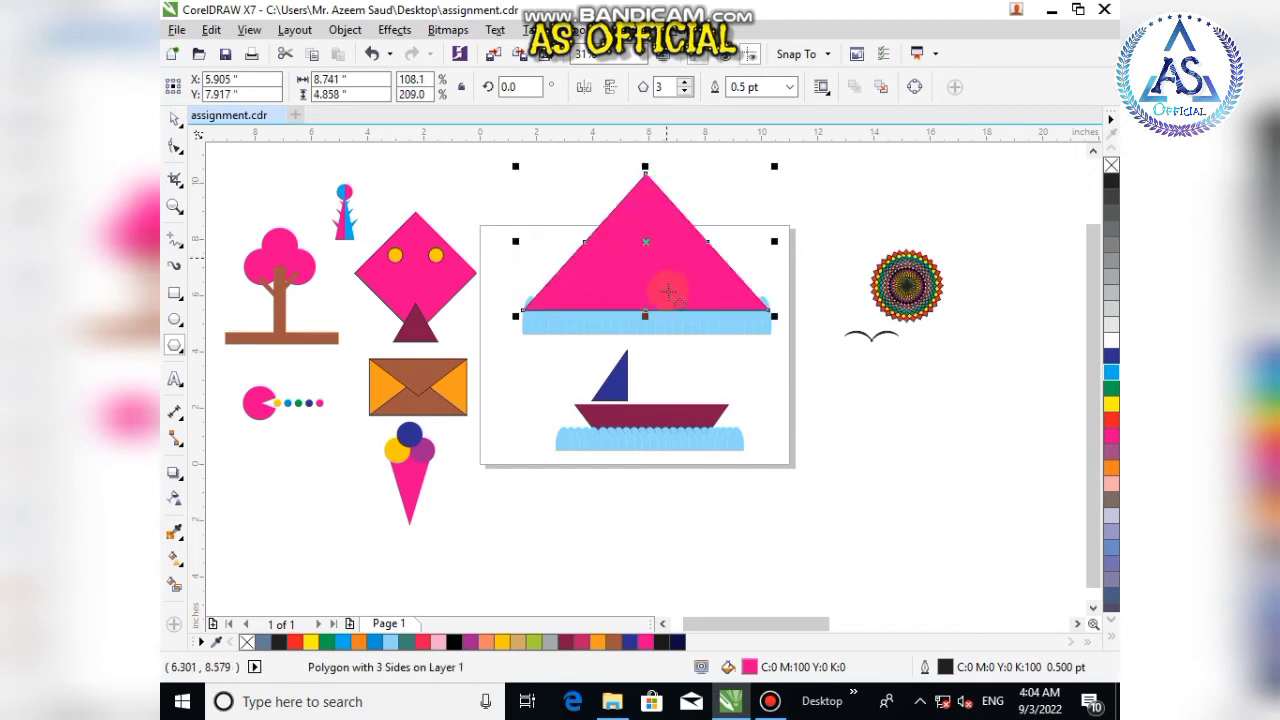
# Step: Flip the triangle vertically, move it down over the wave band, and resize it to about 7.65 in wide and 7.28 in tall
pyautogui.click(611, 89)
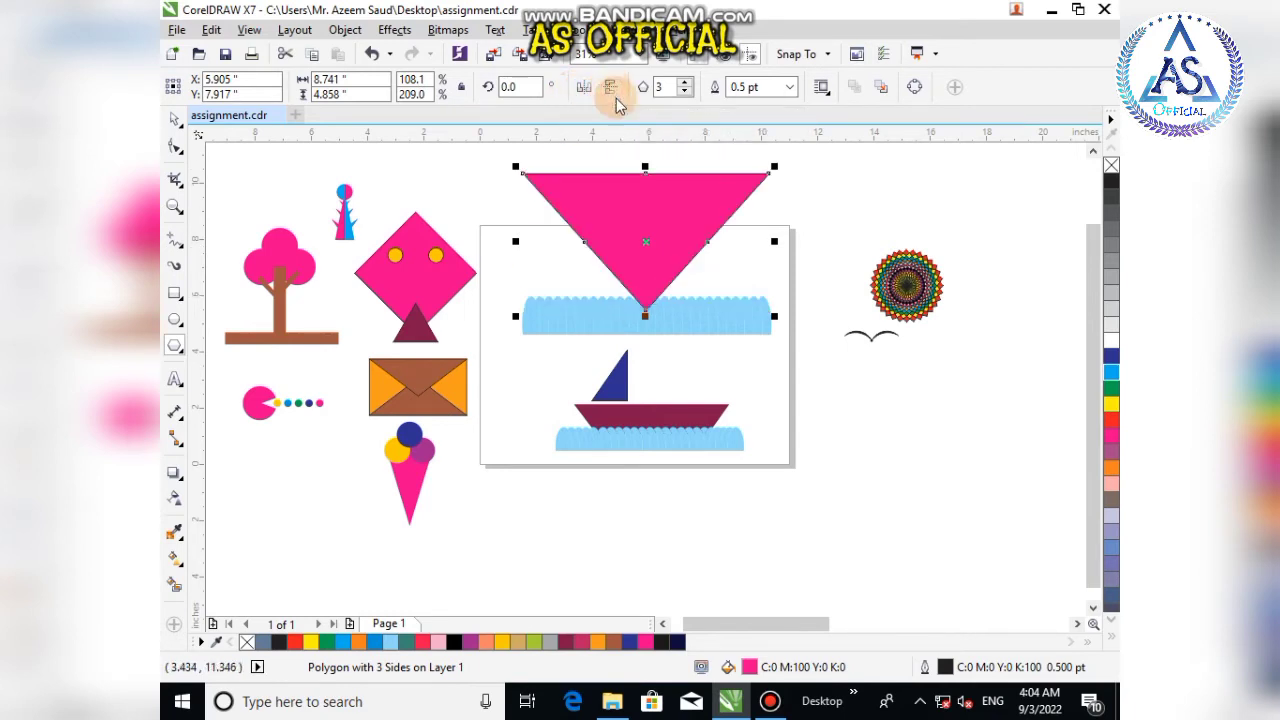
pyautogui.click(174, 120)
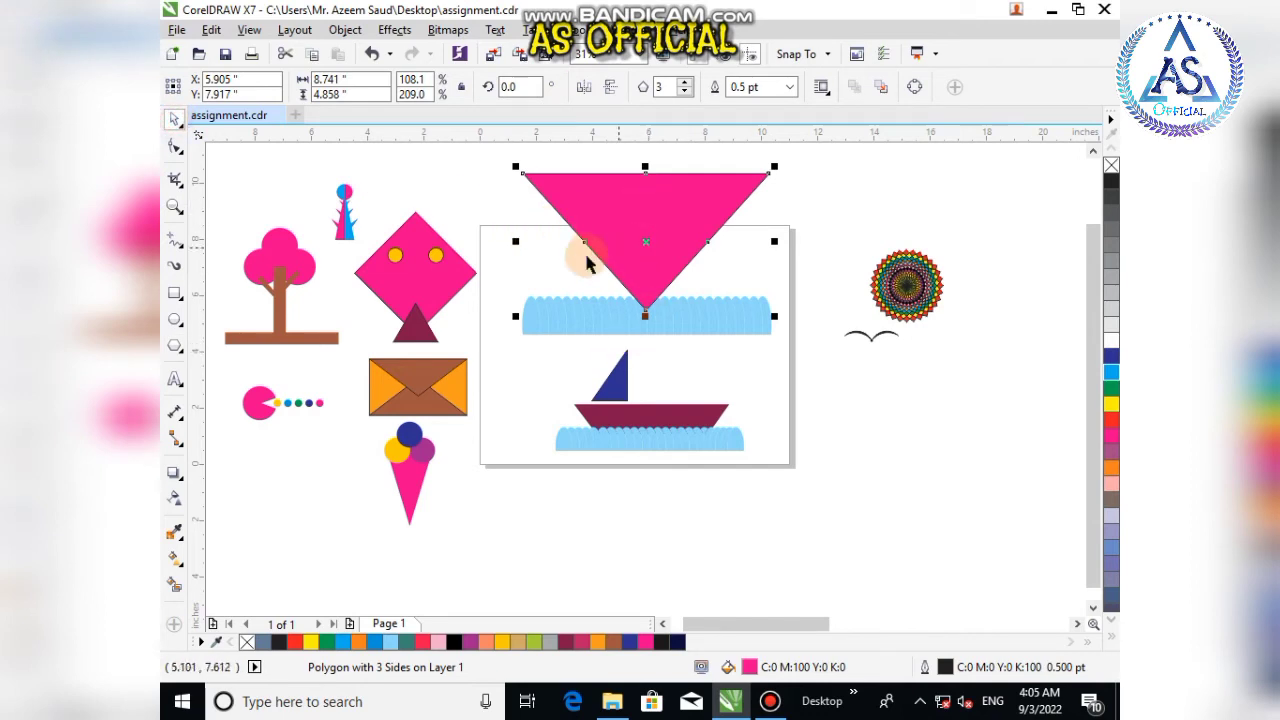
pyautogui.moveTo(667, 216); pyautogui.dragTo(660, 296)
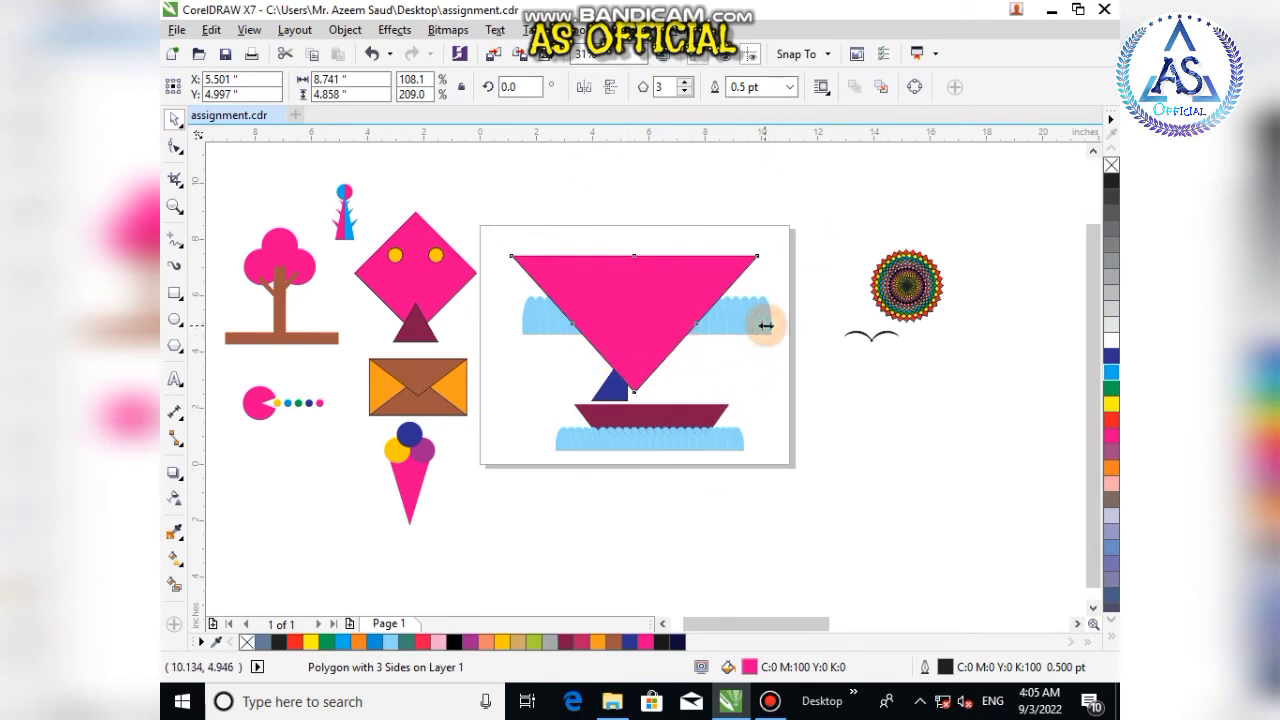
pyautogui.moveTo(766, 320); pyautogui.dragTo(749, 323)
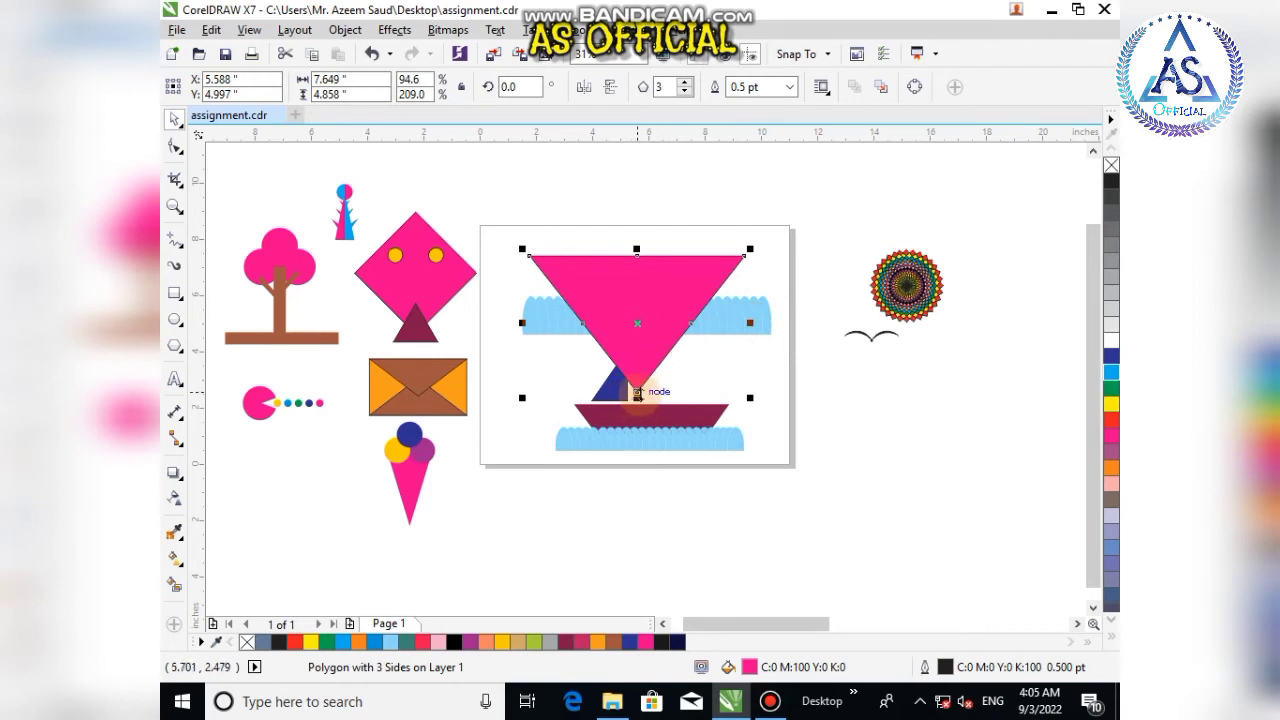
pyautogui.moveTo(637, 395); pyautogui.dragTo(637, 466)
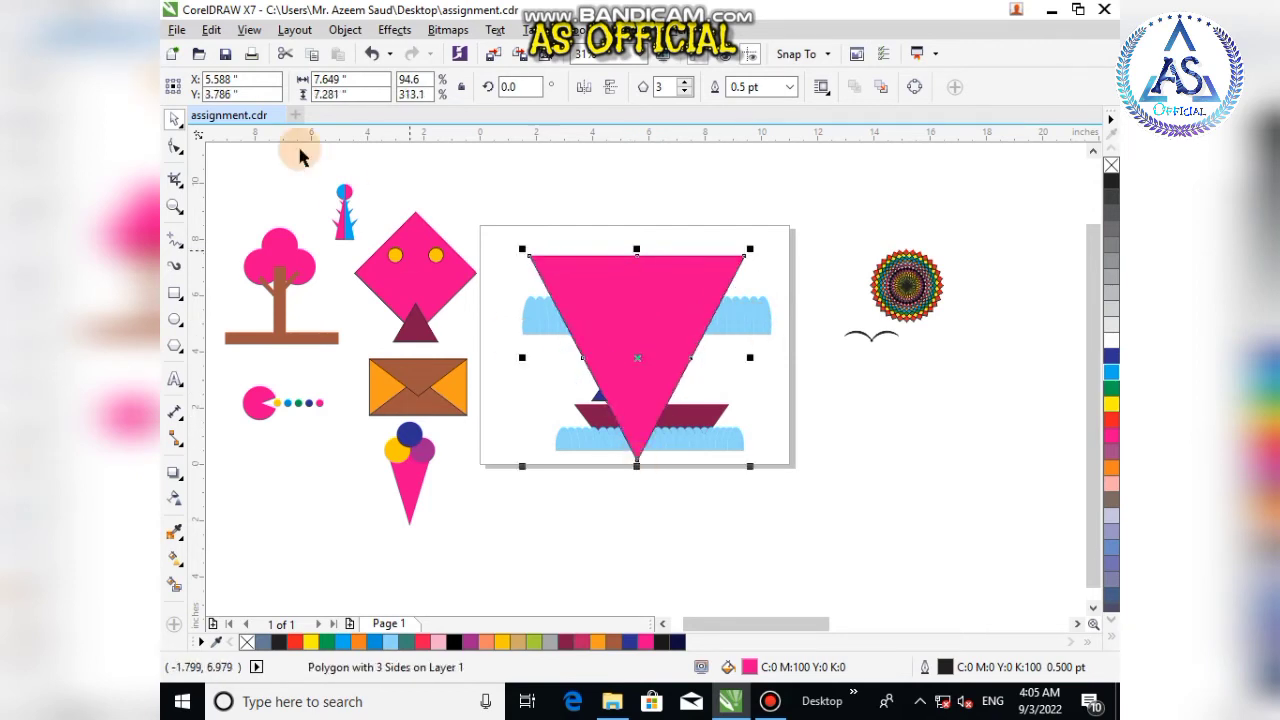
# Step: Draw a rectangle over the triangle's lower part, trim the triangle with it into a trapezoid hull, and delete the rectangle
pyautogui.click(176, 293)
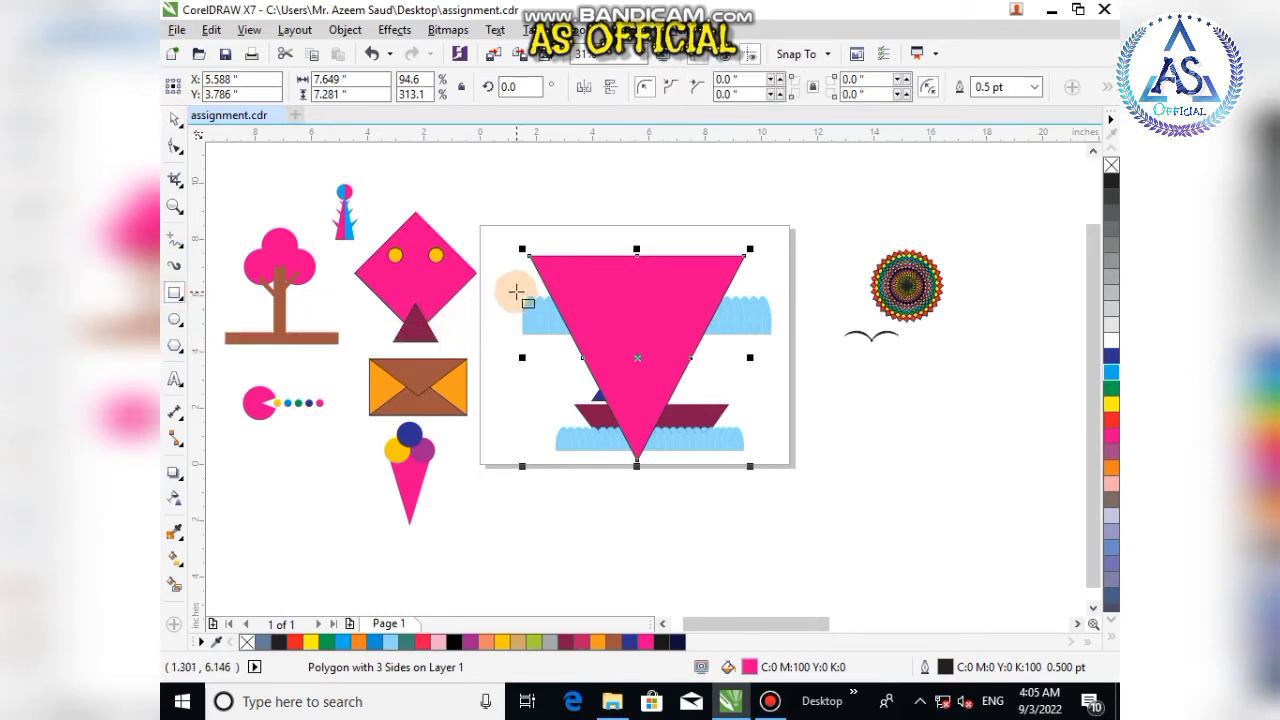
pyautogui.moveTo(530, 297); pyautogui.dragTo(819, 469)
pyautogui.click(174, 118)
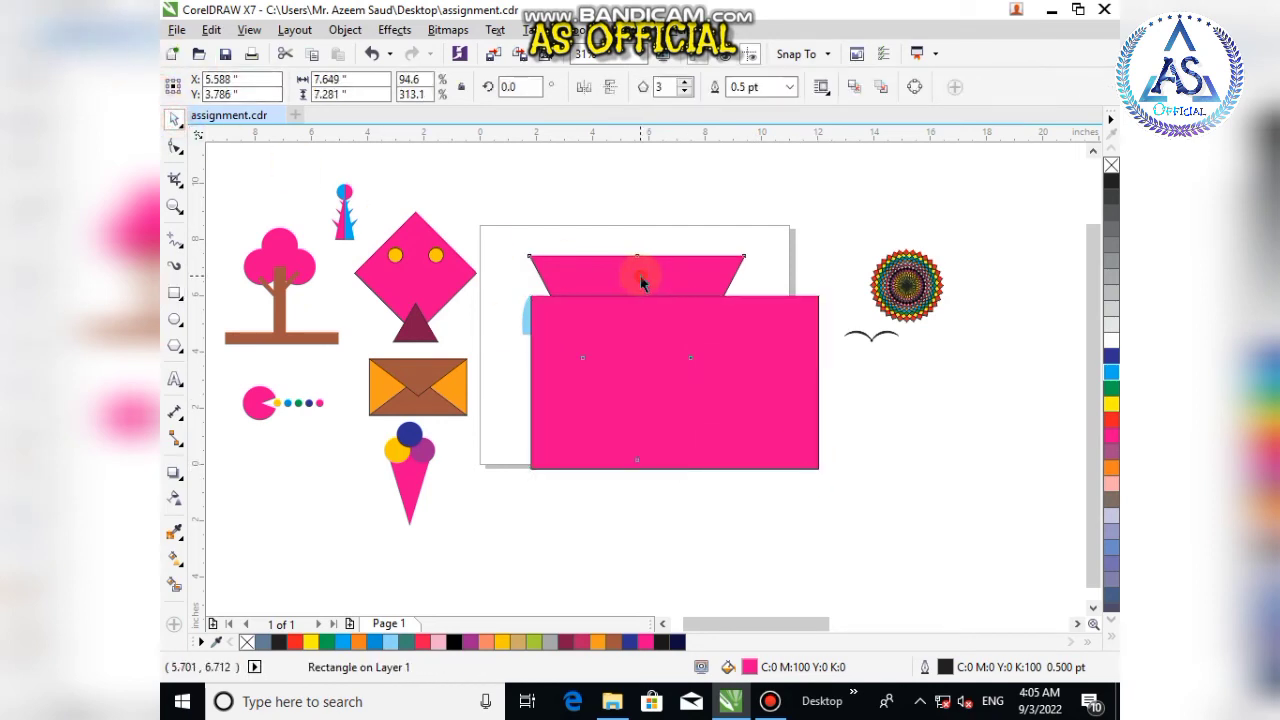
pyautogui.click(640, 276)
pyautogui.keyDown('shift'); pyautogui.click(779, 401); pyautogui.keyUp('shift')
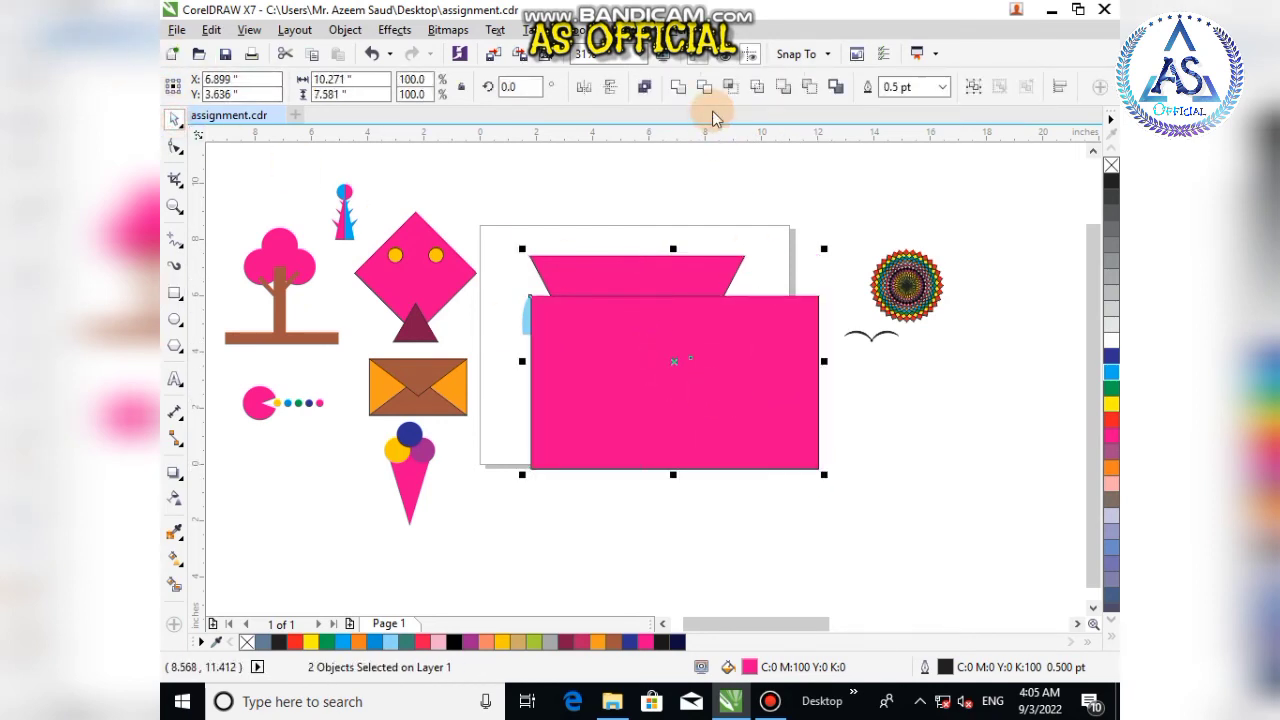
pyautogui.click(757, 89)
pyautogui.click(706, 386)
pyautogui.press('Delete')
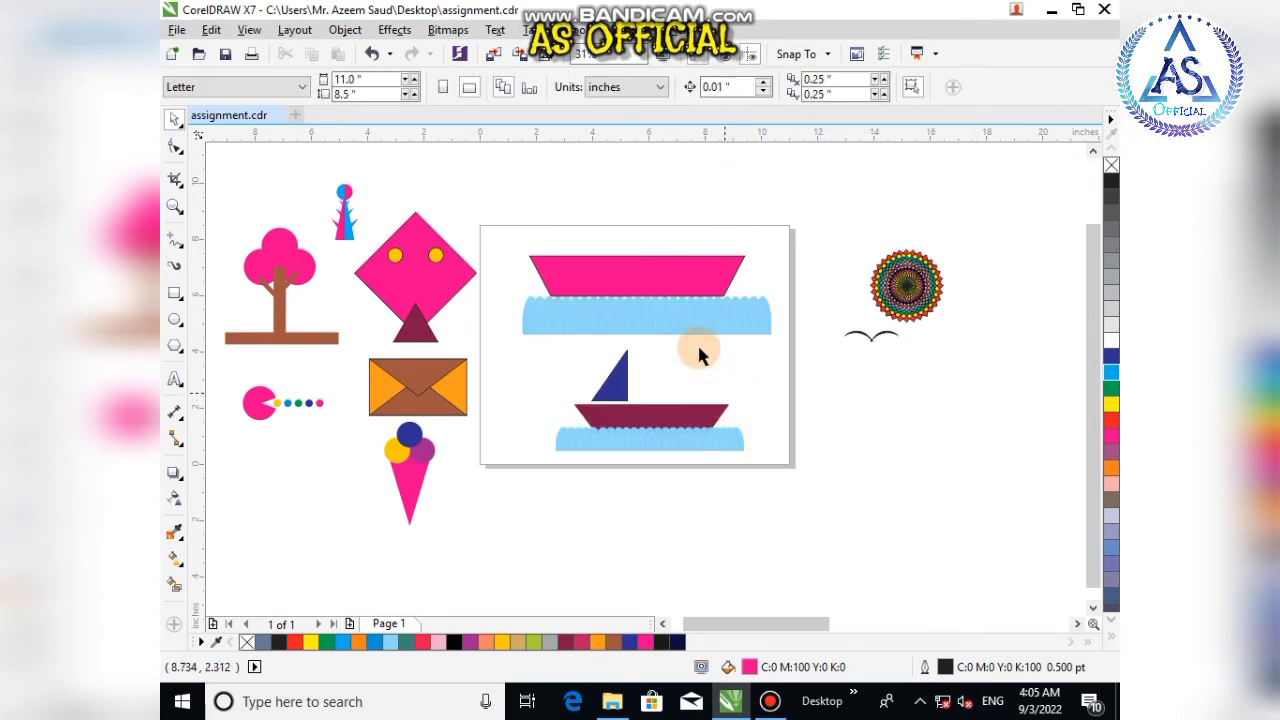
# Step: Move the trapezoid hull slightly up and shift its two bottom corner nodes slightly inward
pyautogui.moveTo(665, 287); pyautogui.dragTo(674, 275)
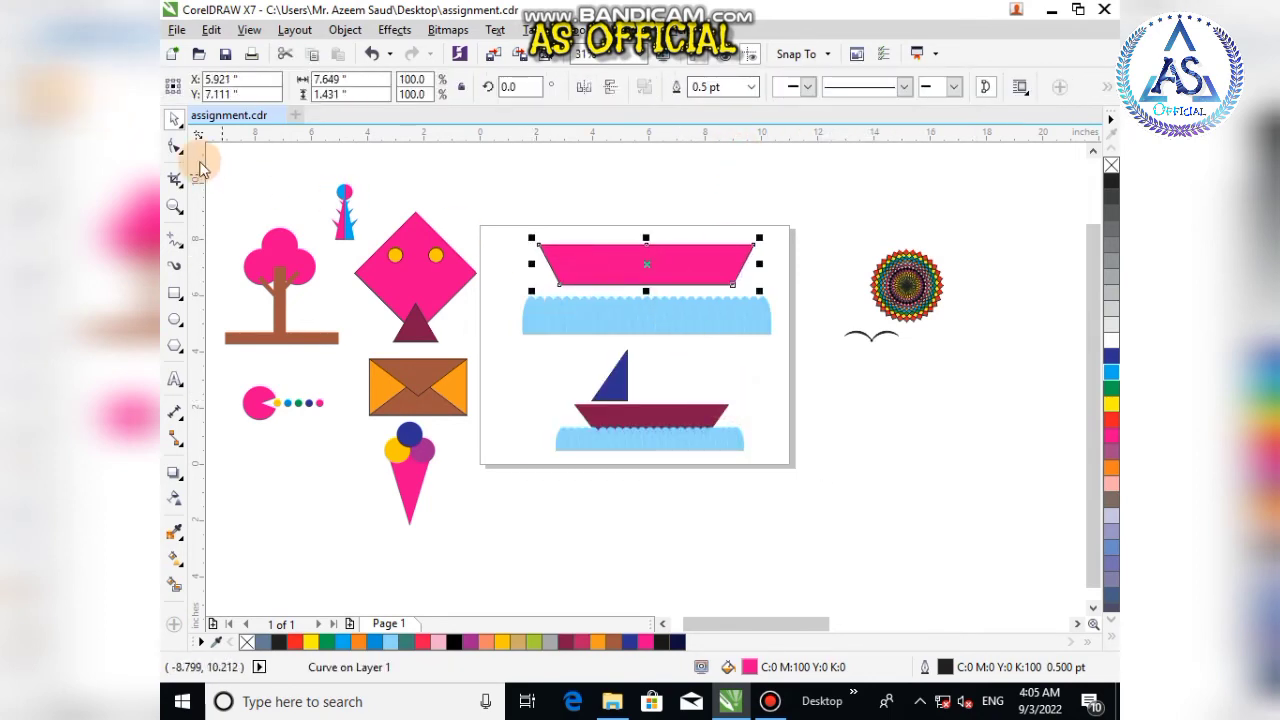
pyautogui.click(170, 150)
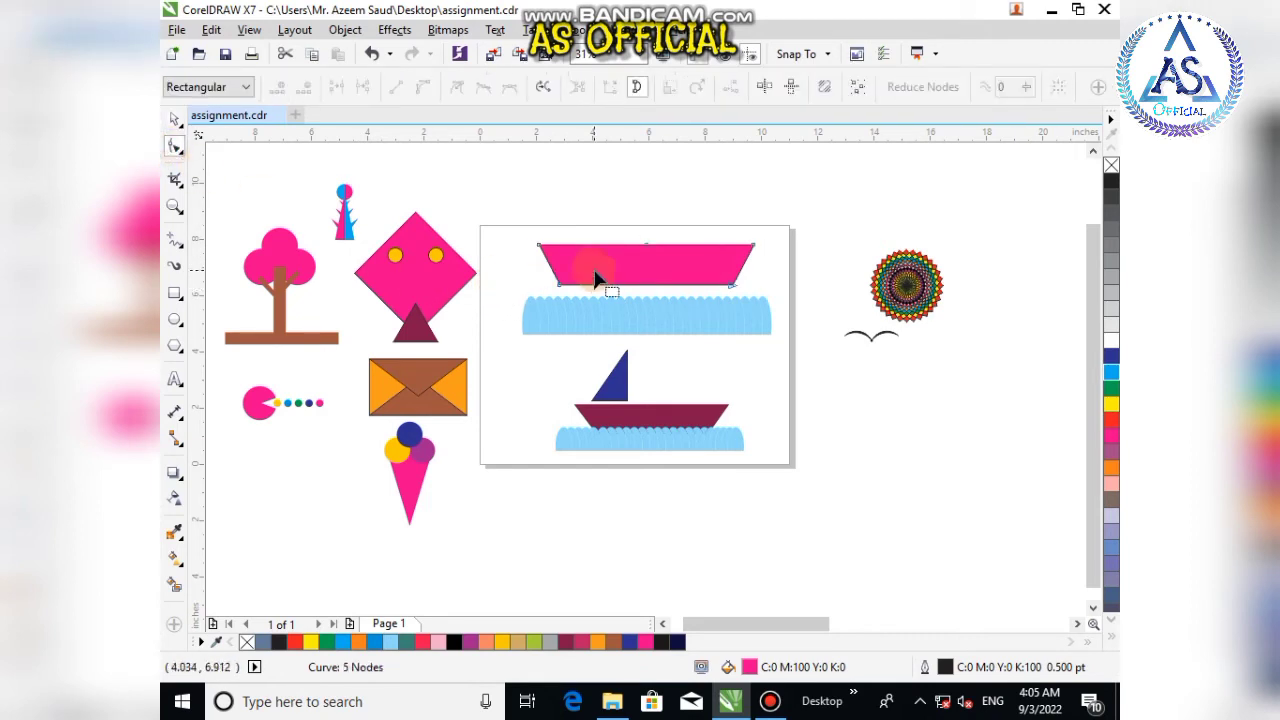
pyautogui.scroll(2, 711, 284)
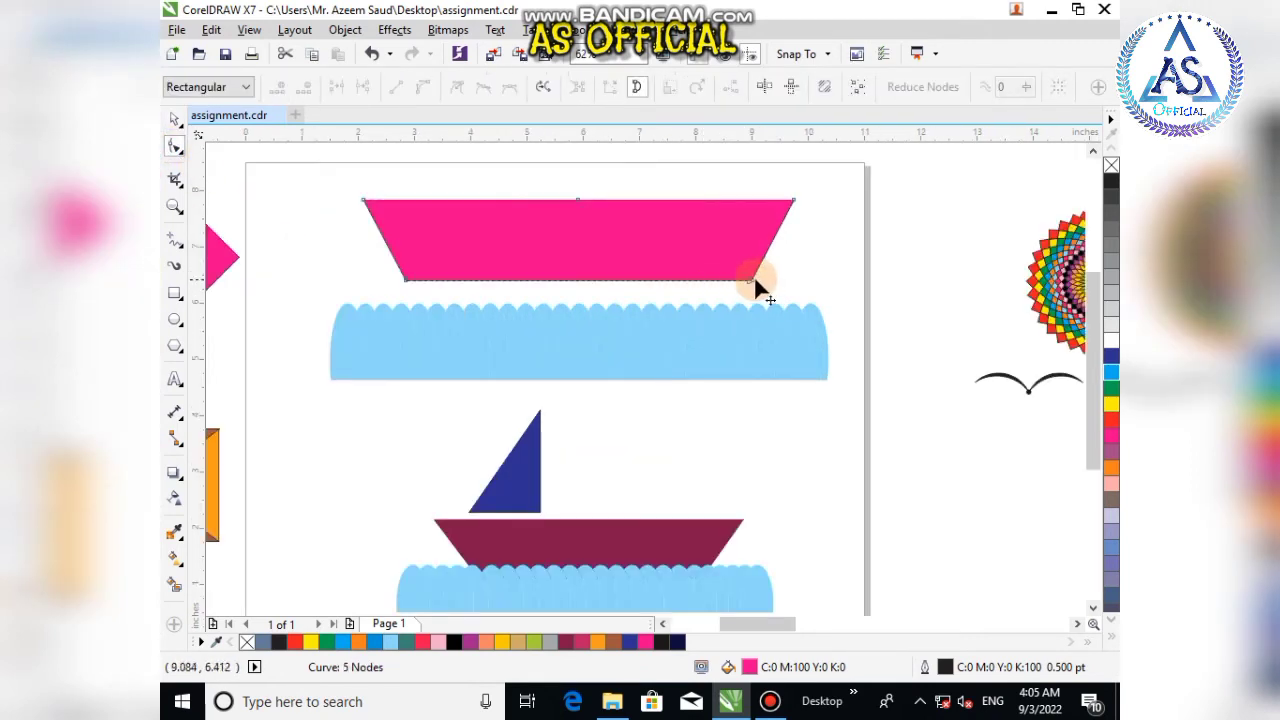
pyautogui.moveTo(374, 264); pyautogui.dragTo(446, 292)
pyautogui.moveTo(613, 297); pyautogui.dragTo(421, 288)
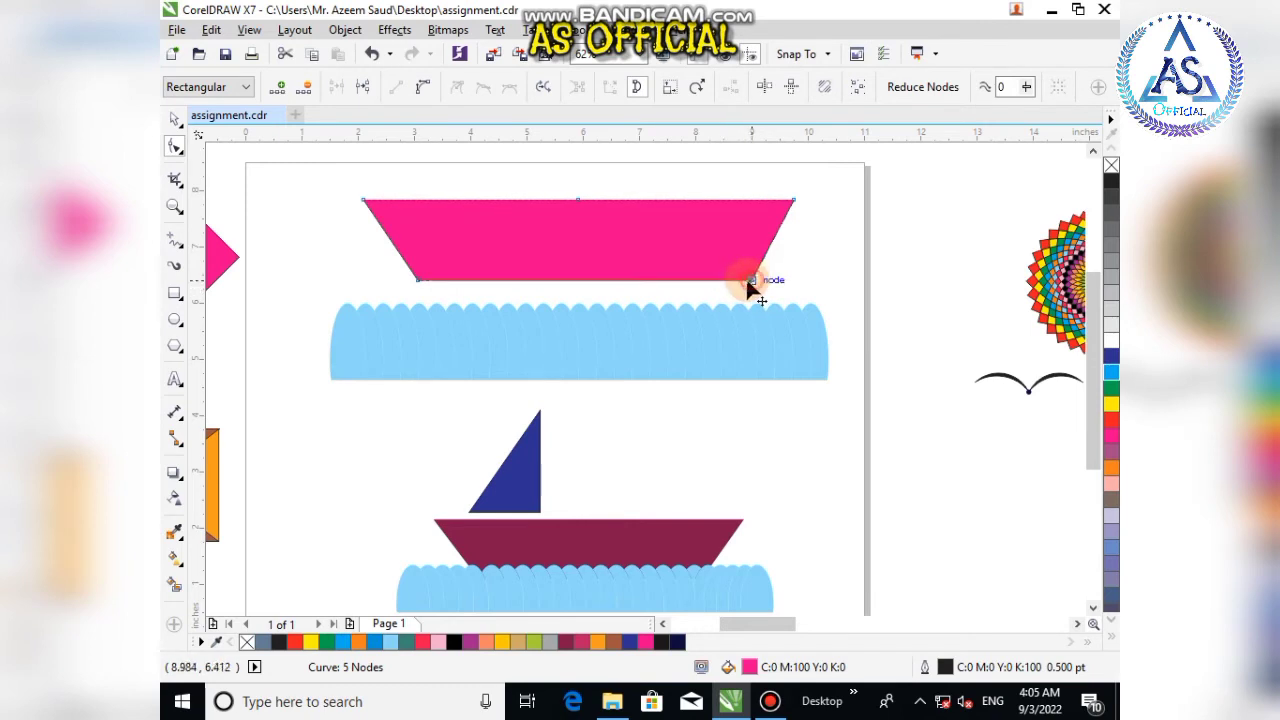
pyautogui.moveTo(747, 282); pyautogui.dragTo(740, 287)
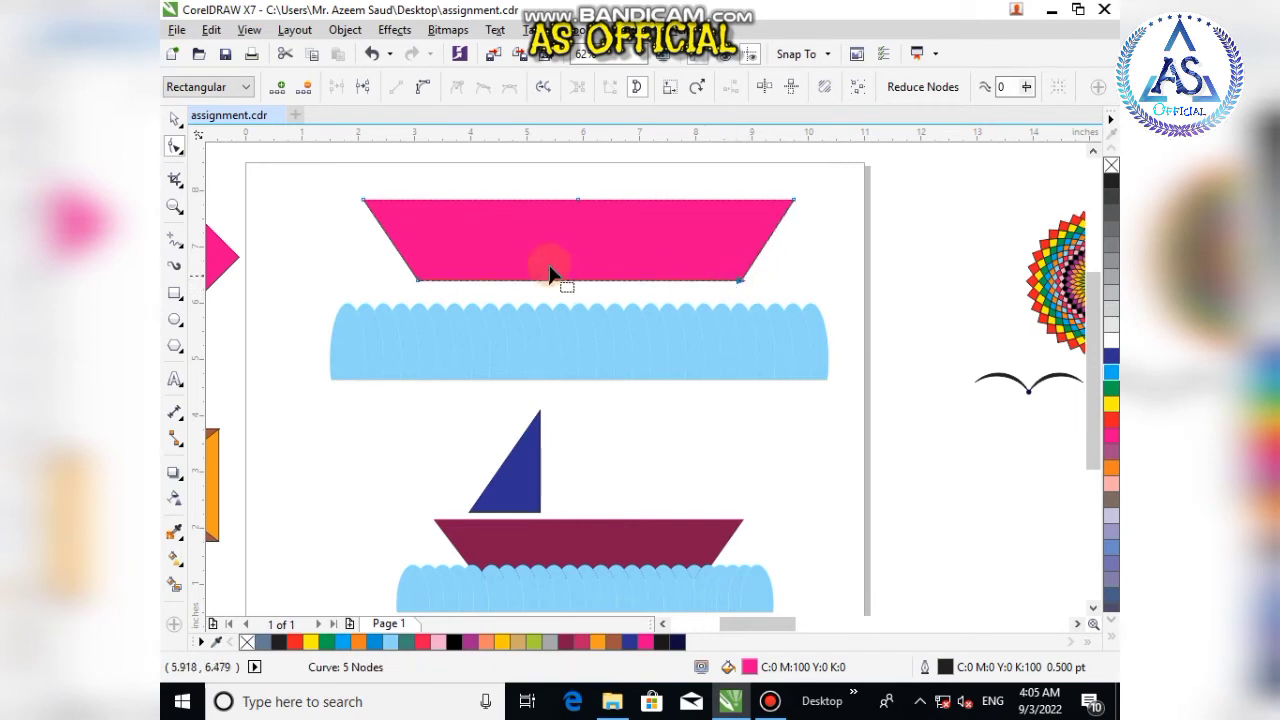
pyautogui.click(174, 120)
pyautogui.click(351, 218)
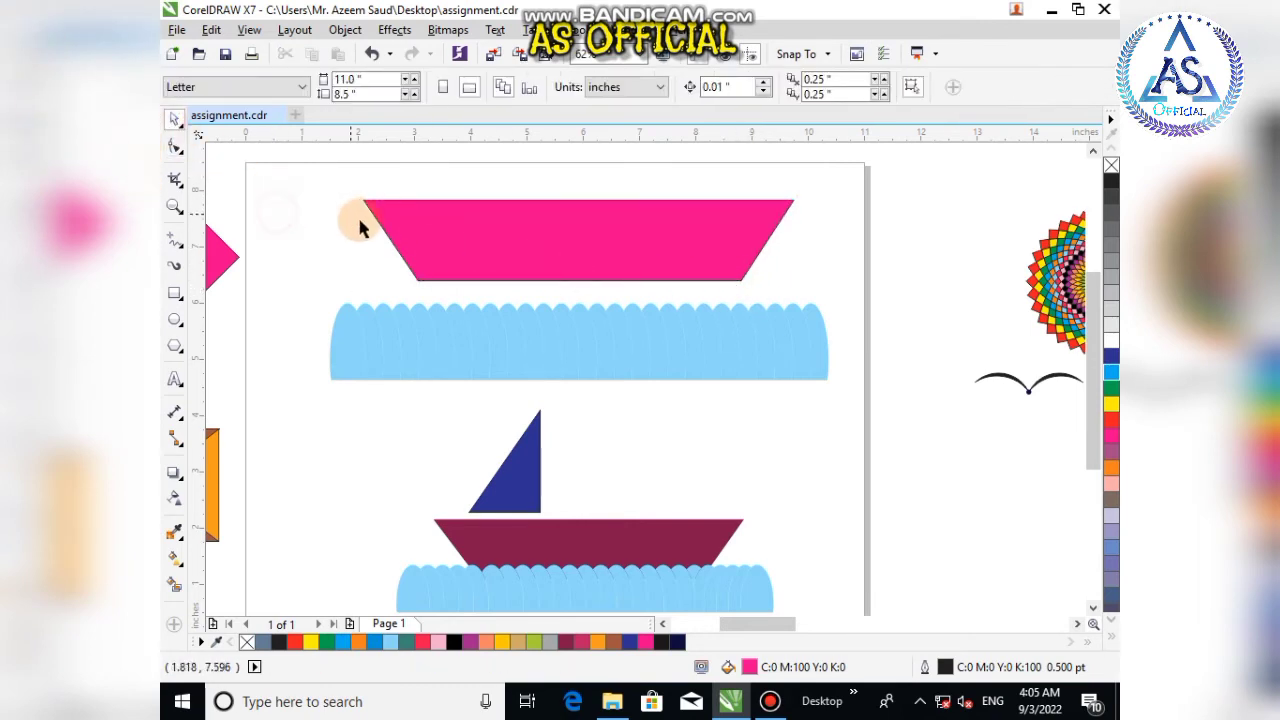
# Step: Draw a right-triangle sail from Basic Shapes, about 1.57 in wide and 1.93 in tall, above the hull
pyautogui.scroll(-2, 350, 200)
pyautogui.moveTo(342, 167); pyautogui.dragTo(600, 262)
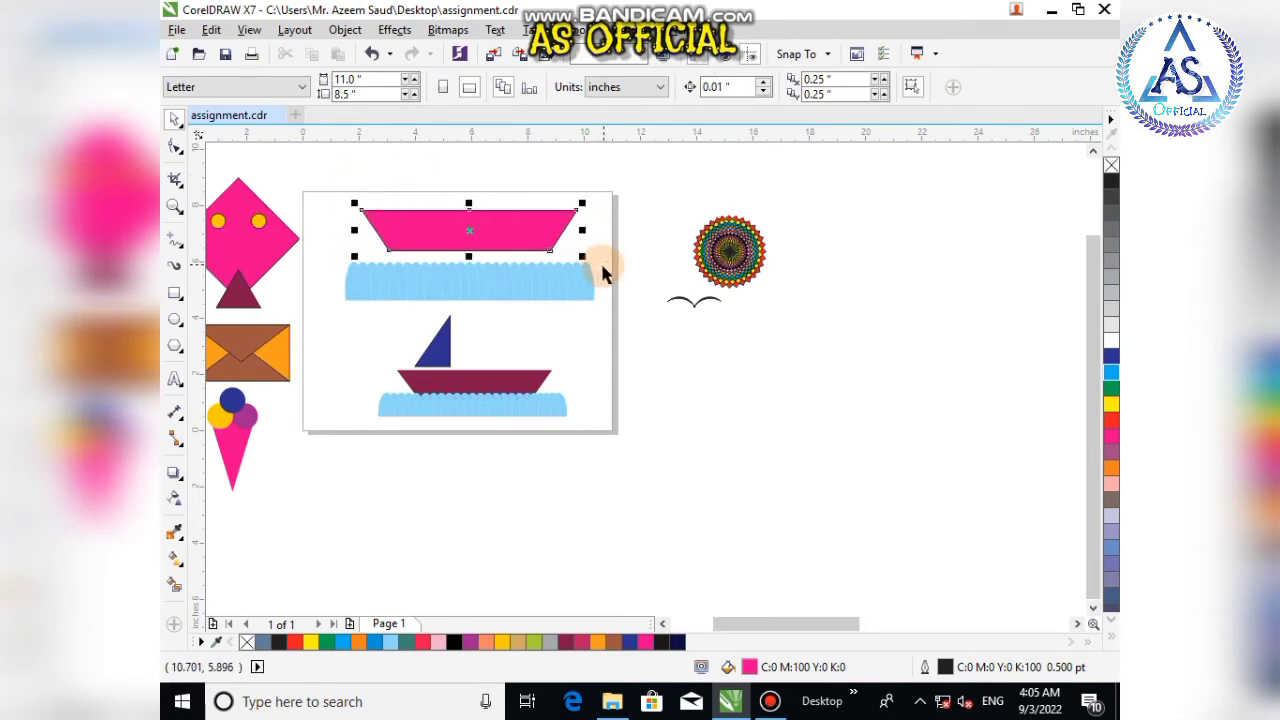
pyautogui.click(175, 119)
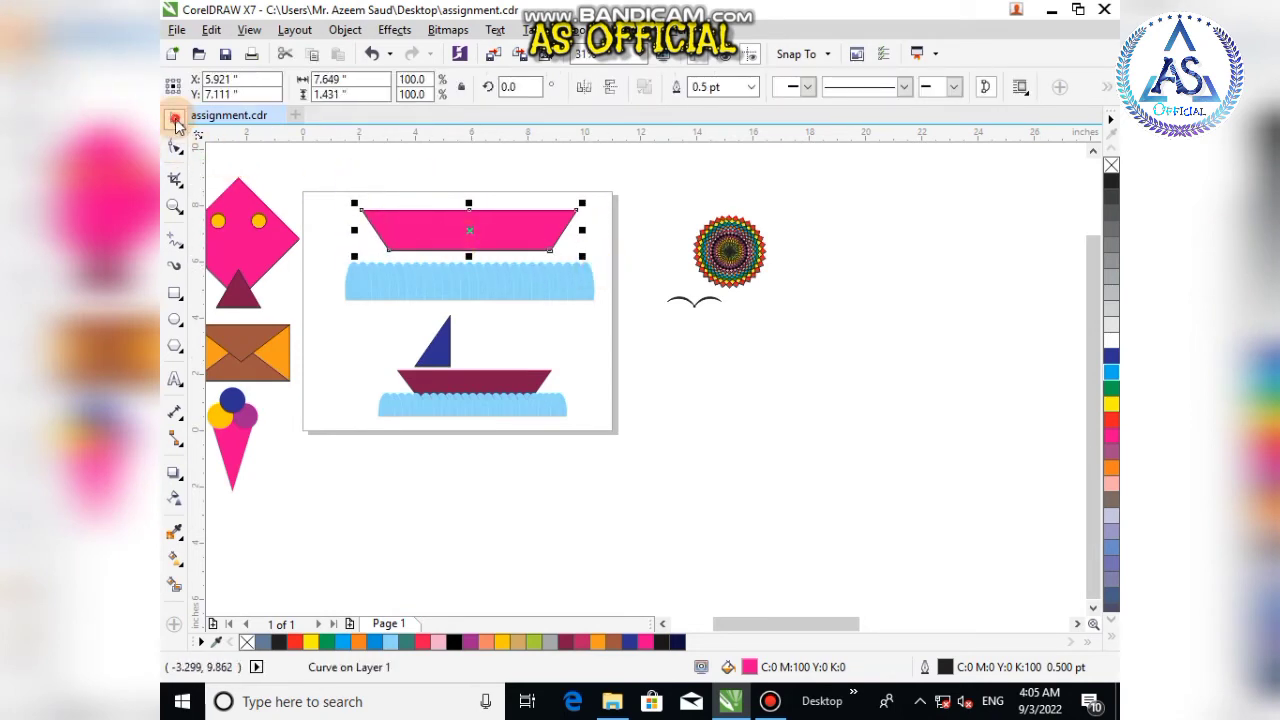
pyautogui.click(177, 346)
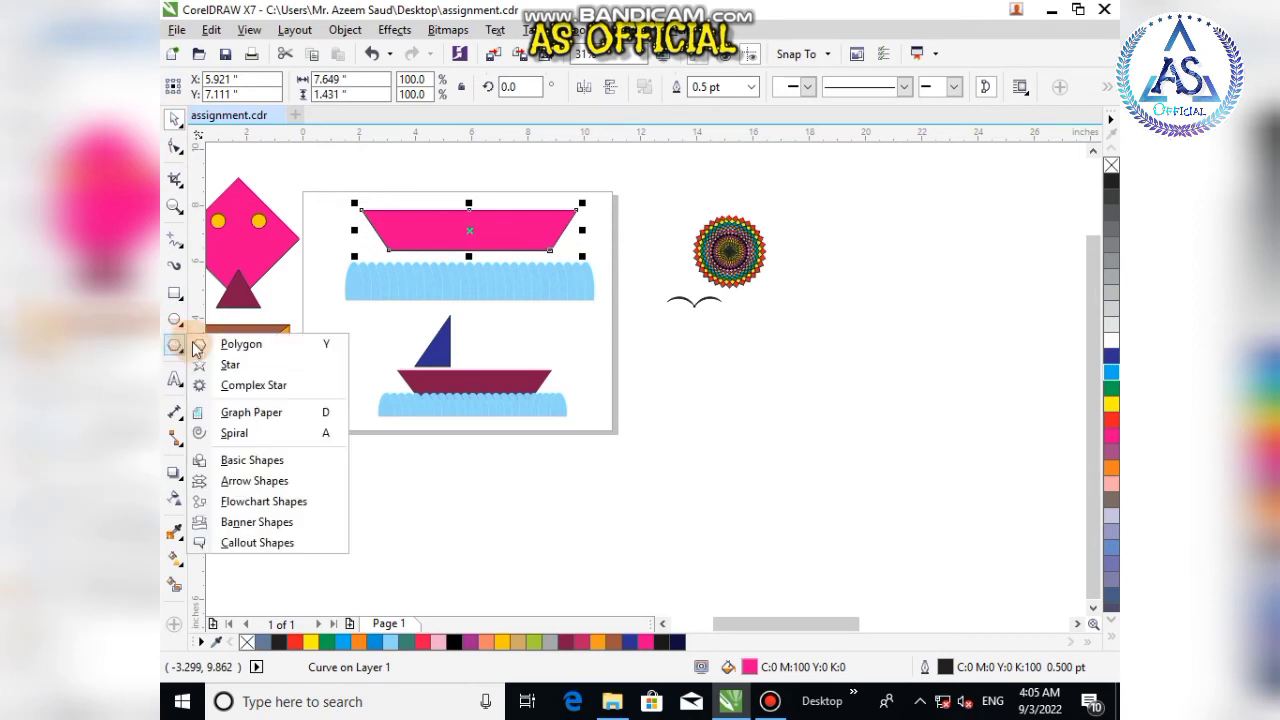
pyautogui.click(253, 460)
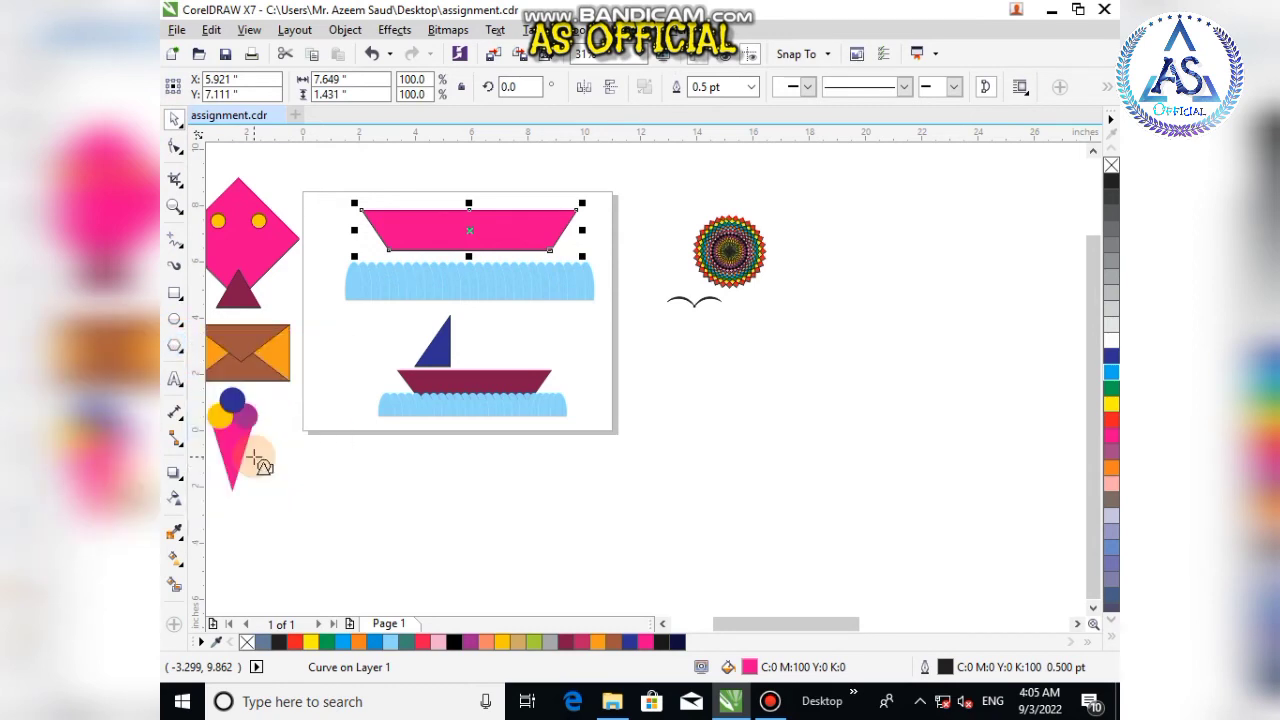
pyautogui.scroll(-2, 309, 371)
pyautogui.scroll(2, 347, 276)
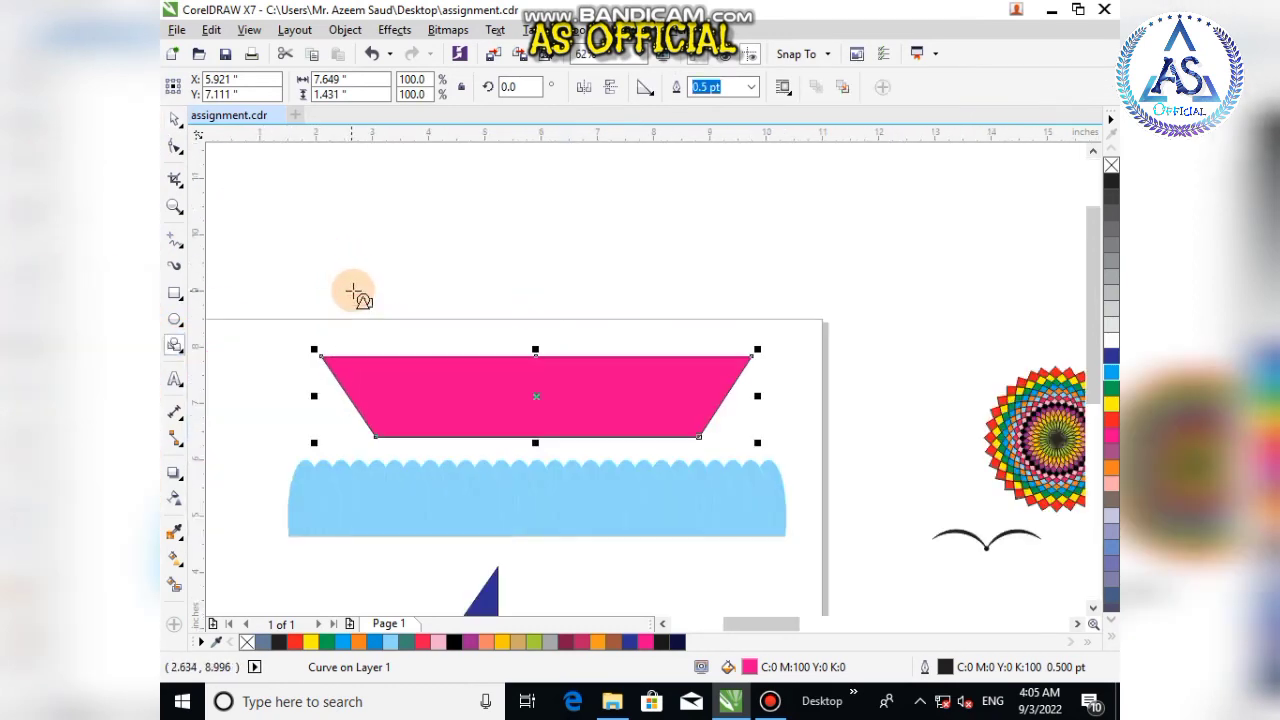
pyautogui.moveTo(326, 241); pyautogui.dragTo(424, 349)
pyautogui.moveTo(424, 358); pyautogui.dragTo(420, 355)
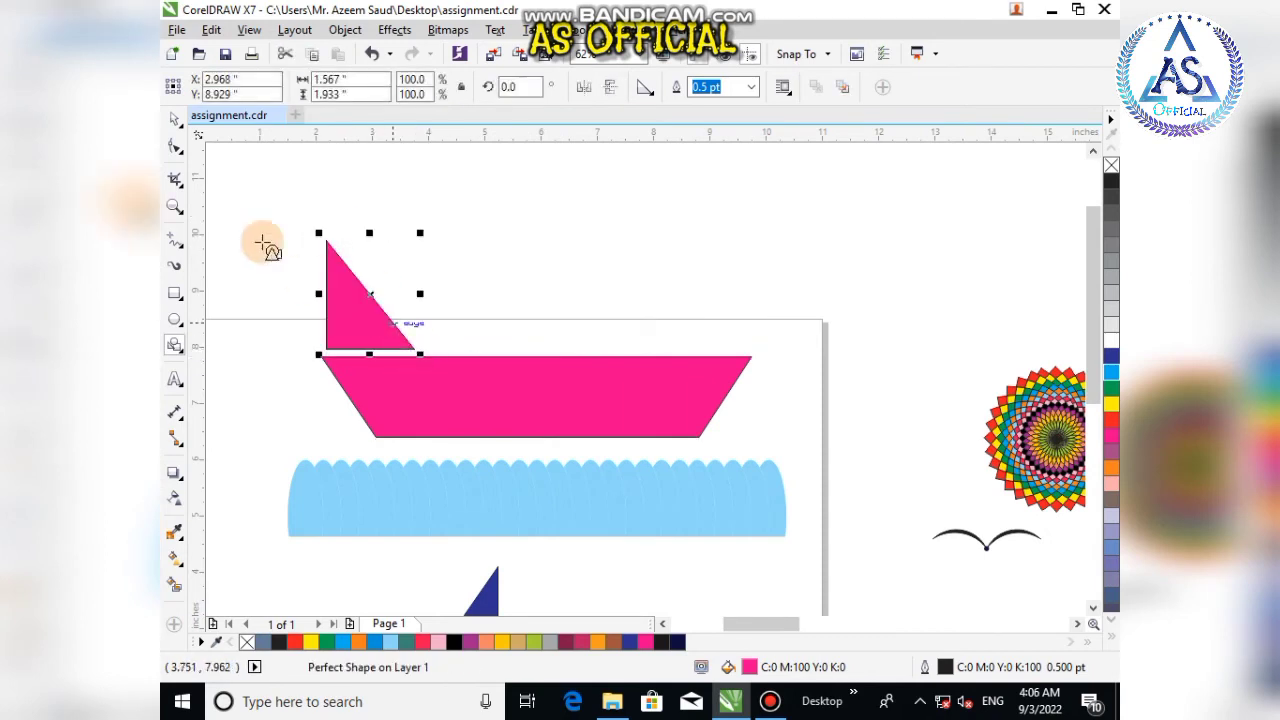
# Step: Fill the sail red and move it right so it sits on the hull
pyautogui.click(174, 118)
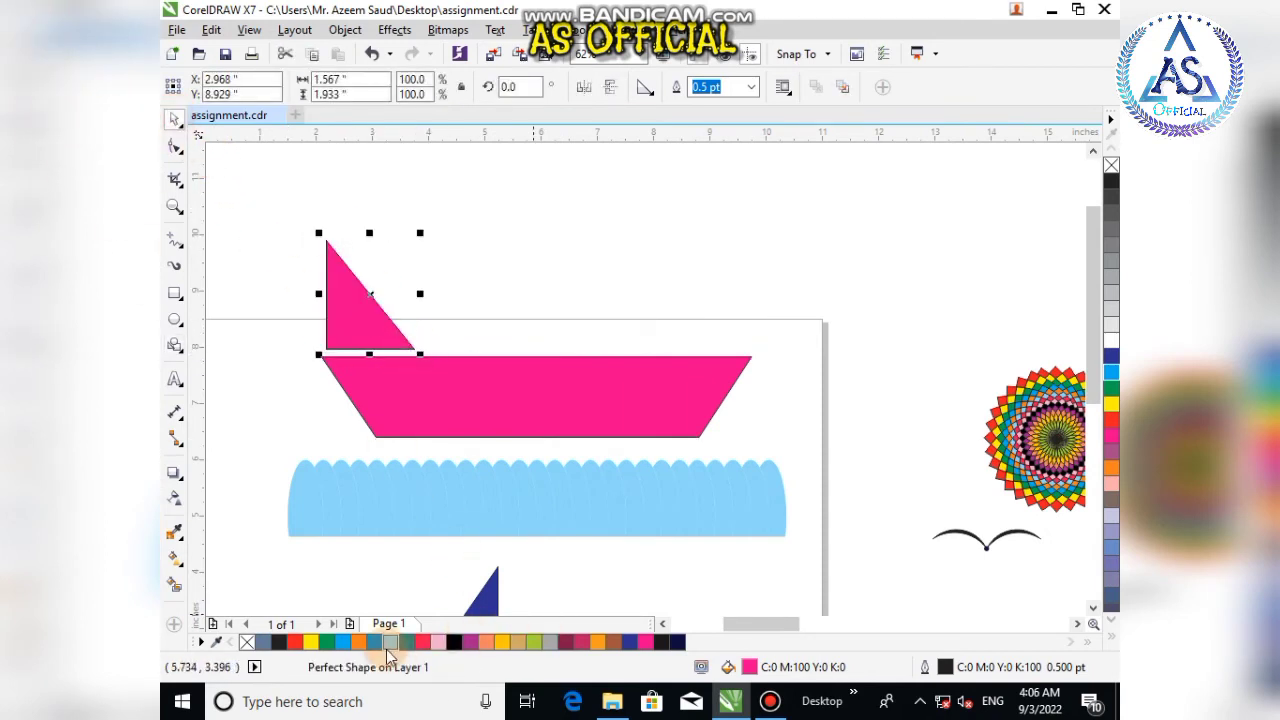
pyautogui.click(428, 647)
pyautogui.moveTo(368, 321); pyautogui.dragTo(428, 314)
pyautogui.click(271, 297)
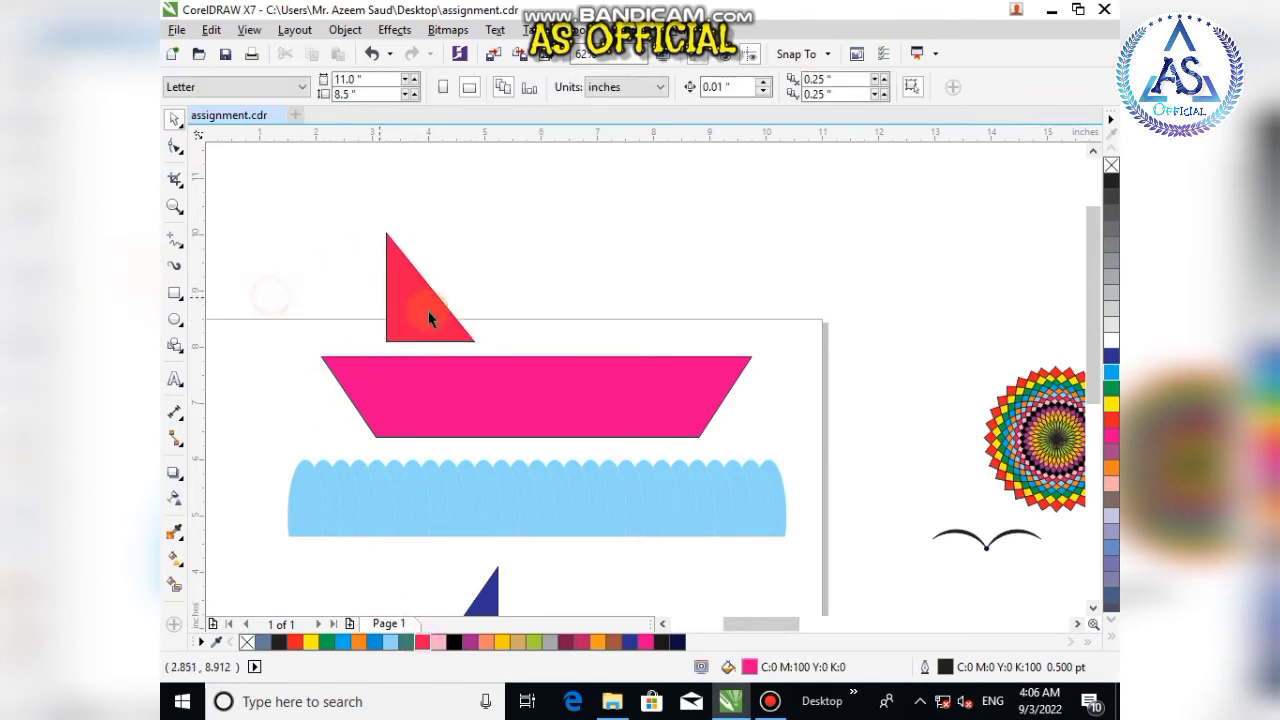
# Step: Select the sail and hull together and move them down onto the wave band
pyautogui.scroll(-2, 385, 333)
pyautogui.moveTo(315, 253); pyautogui.dragTo(610, 408)
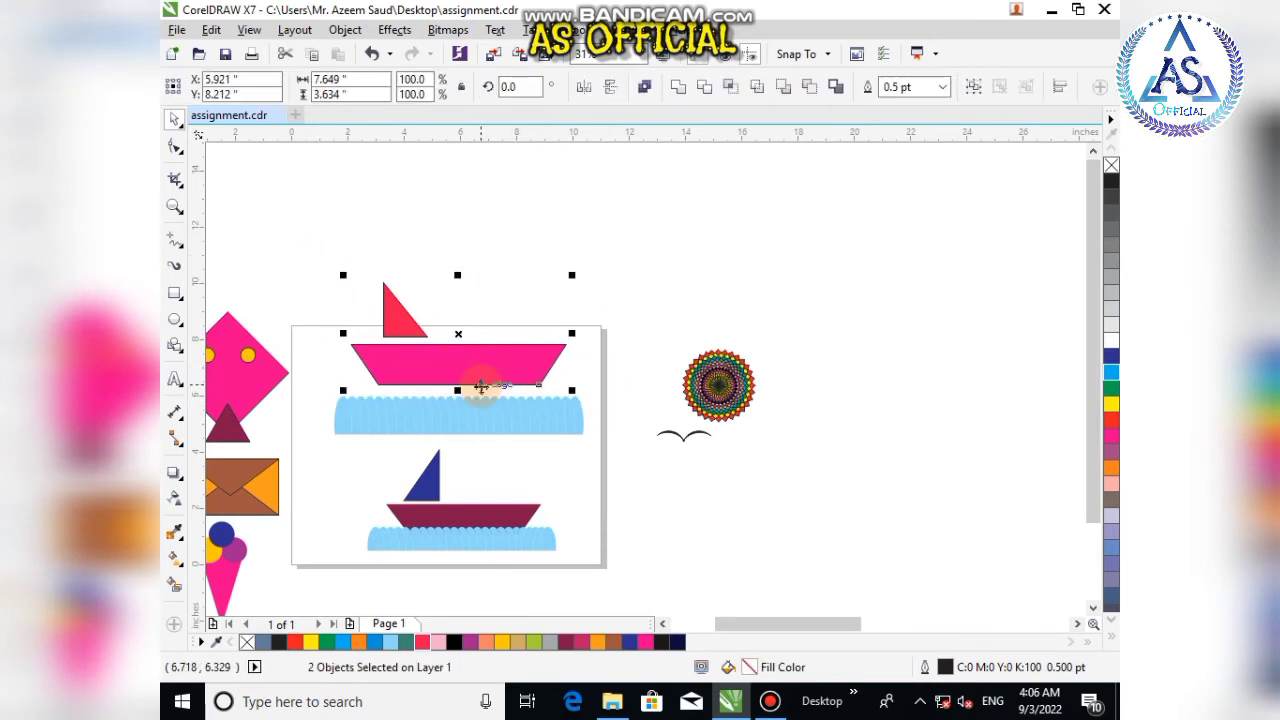
pyautogui.moveTo(462, 364); pyautogui.dragTo(462, 384)
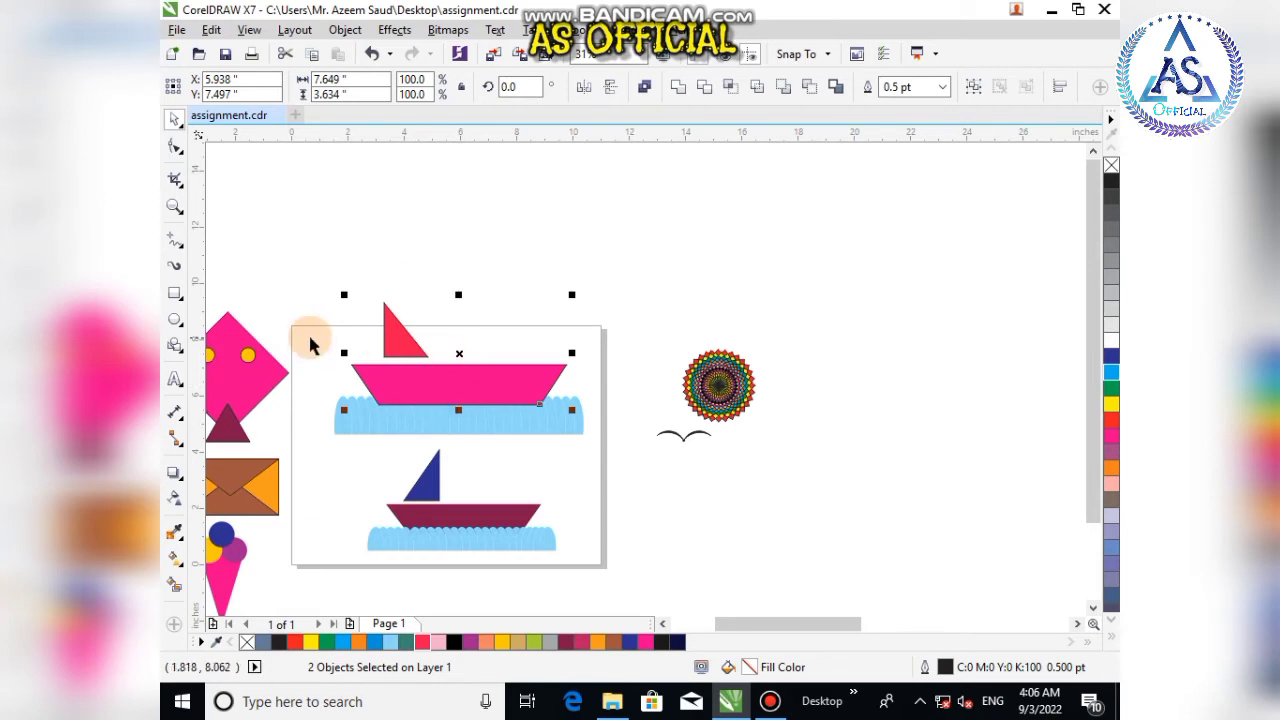
# Step: Group the sail, hull and wave band into one upper boat scene
pyautogui.moveTo(300, 253); pyautogui.dragTo(611, 450)
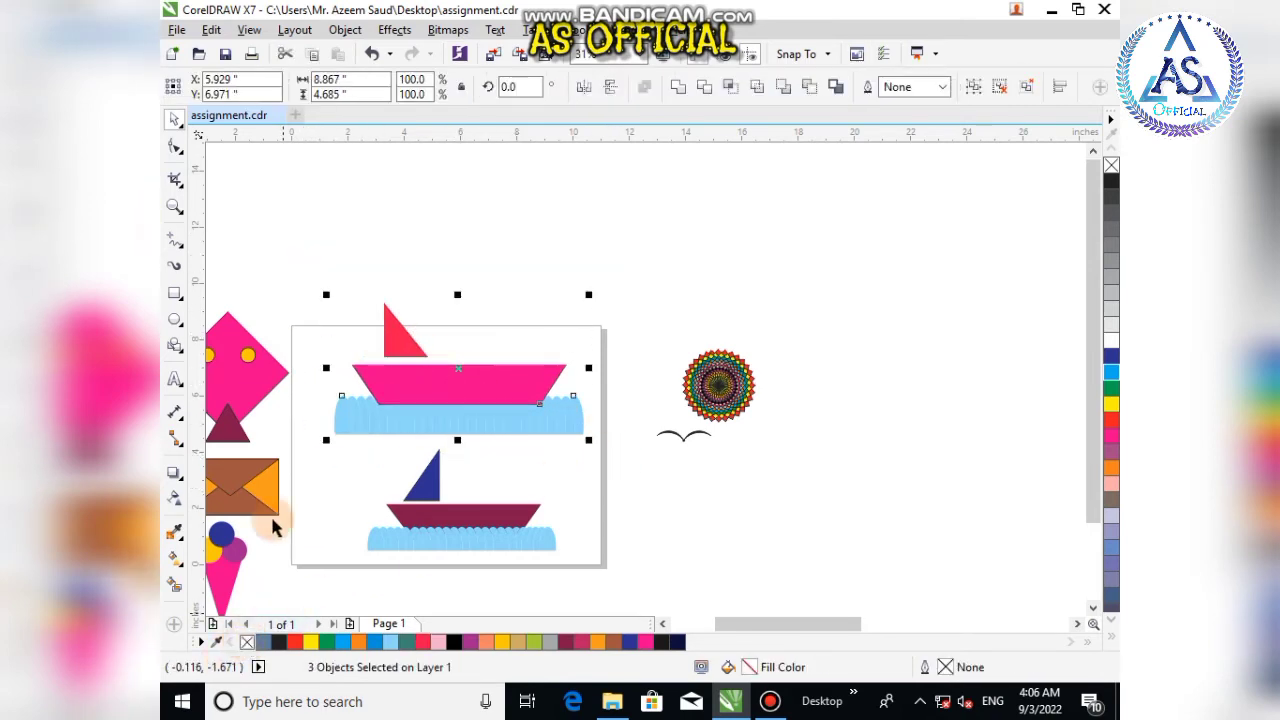
pyautogui.click(385, 360)
pyautogui.moveTo(288, 249); pyautogui.dragTo(612, 458)
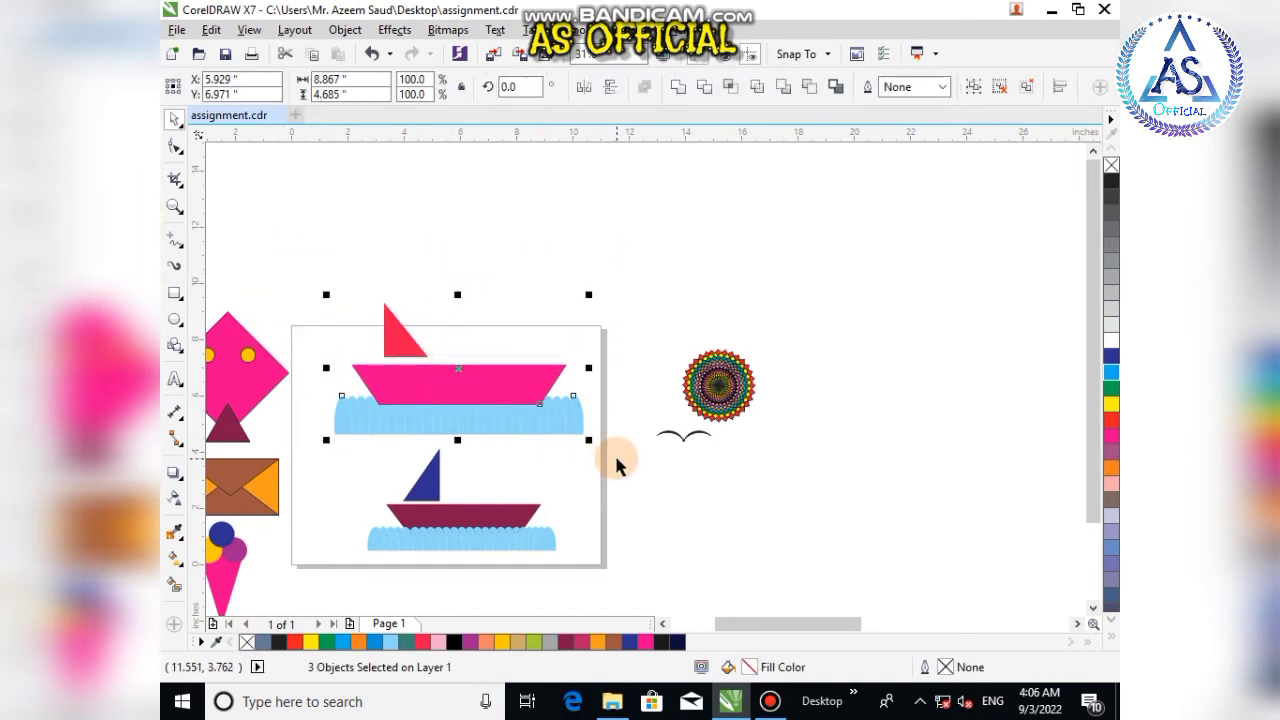
pyautogui.hotkey('ctrl', 'g')
pyautogui.click(650, 495)
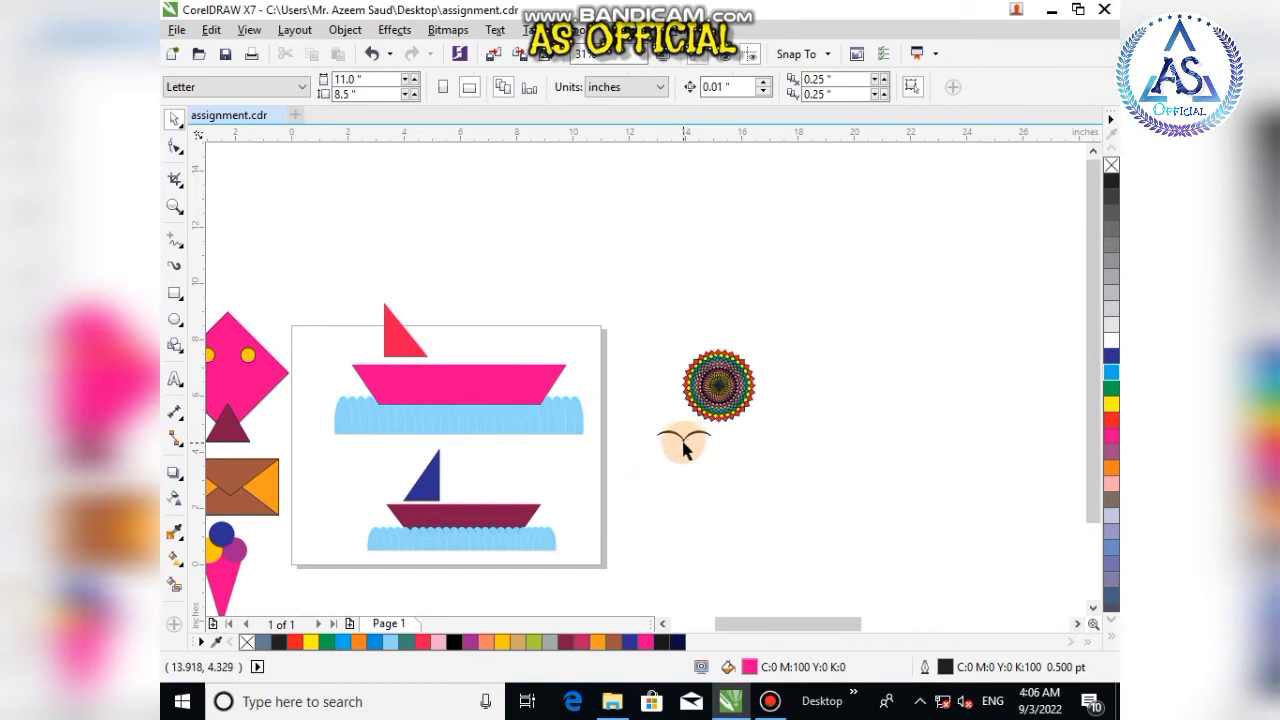
# Step: Place copies of the bird shape in the sky above the upper boat scene
pyautogui.moveTo(683, 450); pyautogui.dragTo(340, 298)
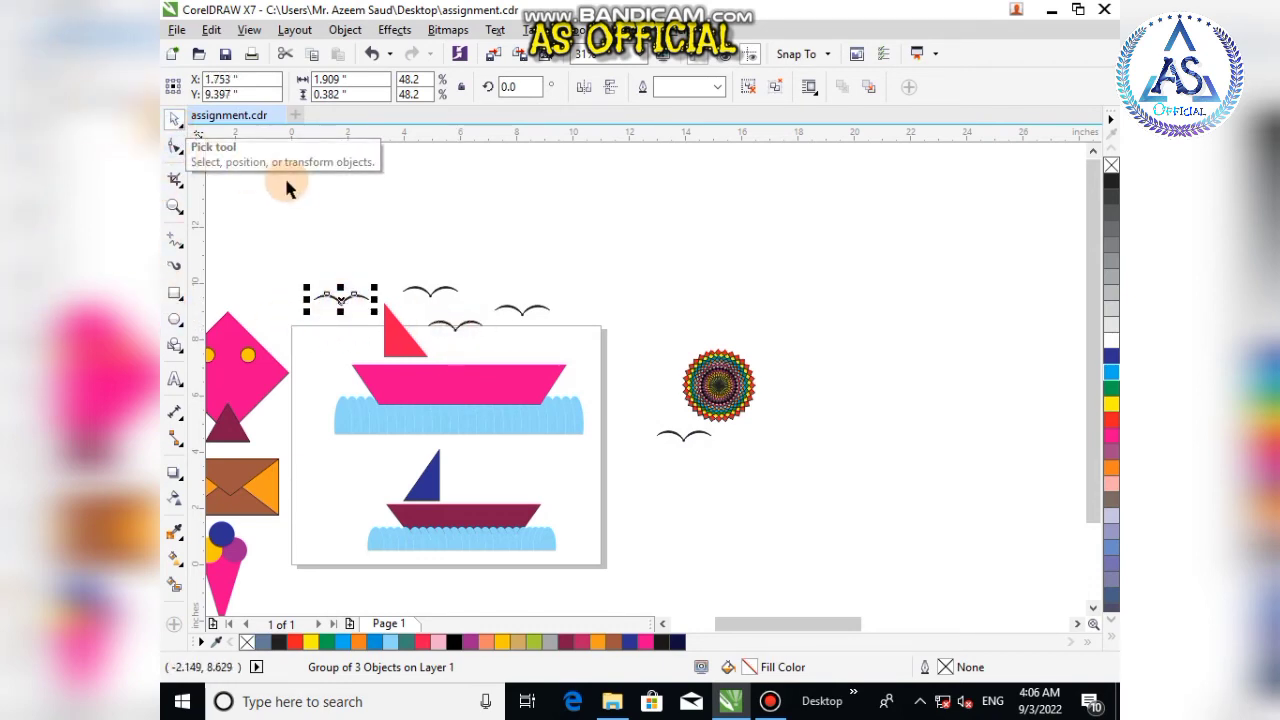
pyautogui.click(323, 249)
pyautogui.click(450, 313)
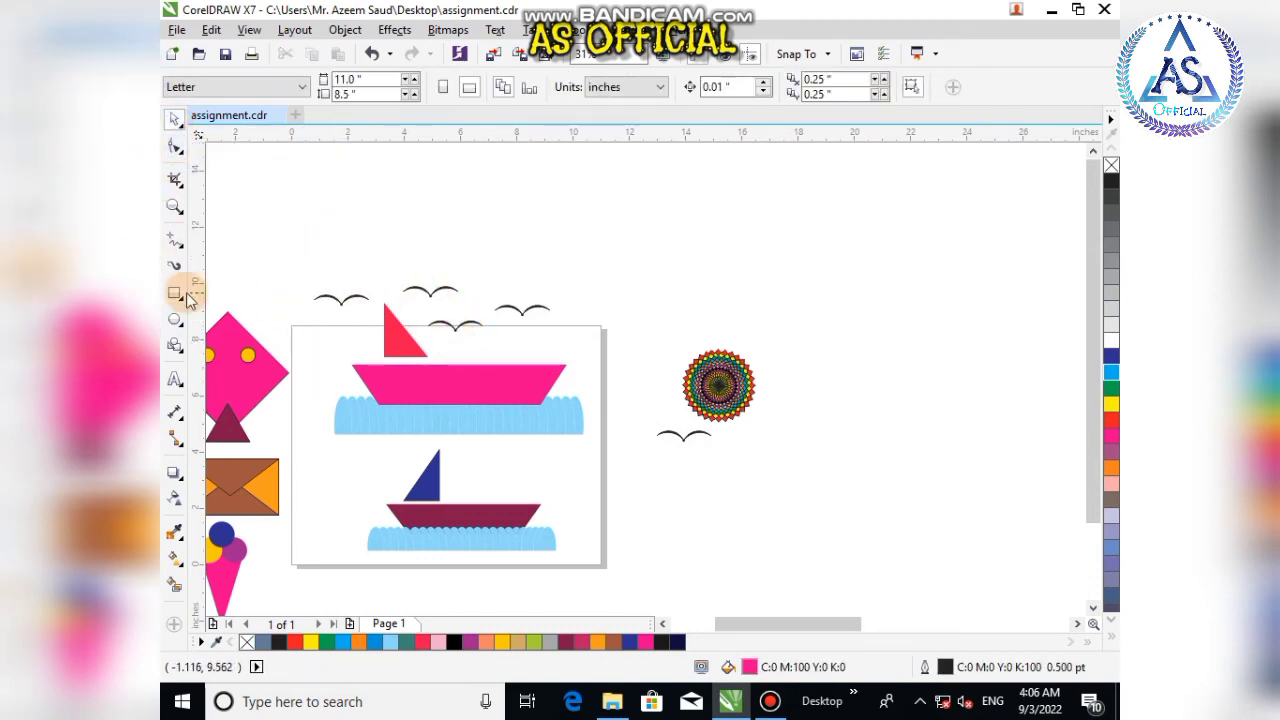
# Step: Draw two overlapping circles about 2.3 inches across, one slightly offset from the other, and remove their fill
pyautogui.click(175, 320)
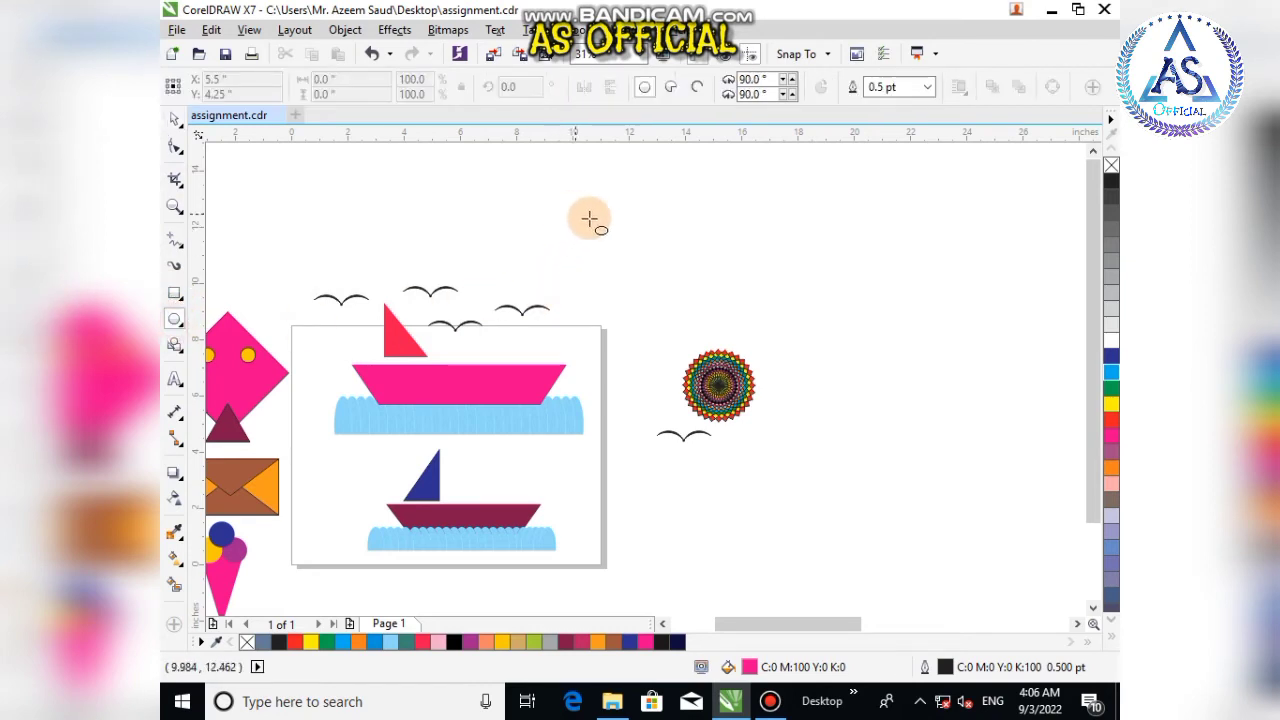
pyautogui.moveTo(592, 214); pyautogui.dragTo(652, 284)
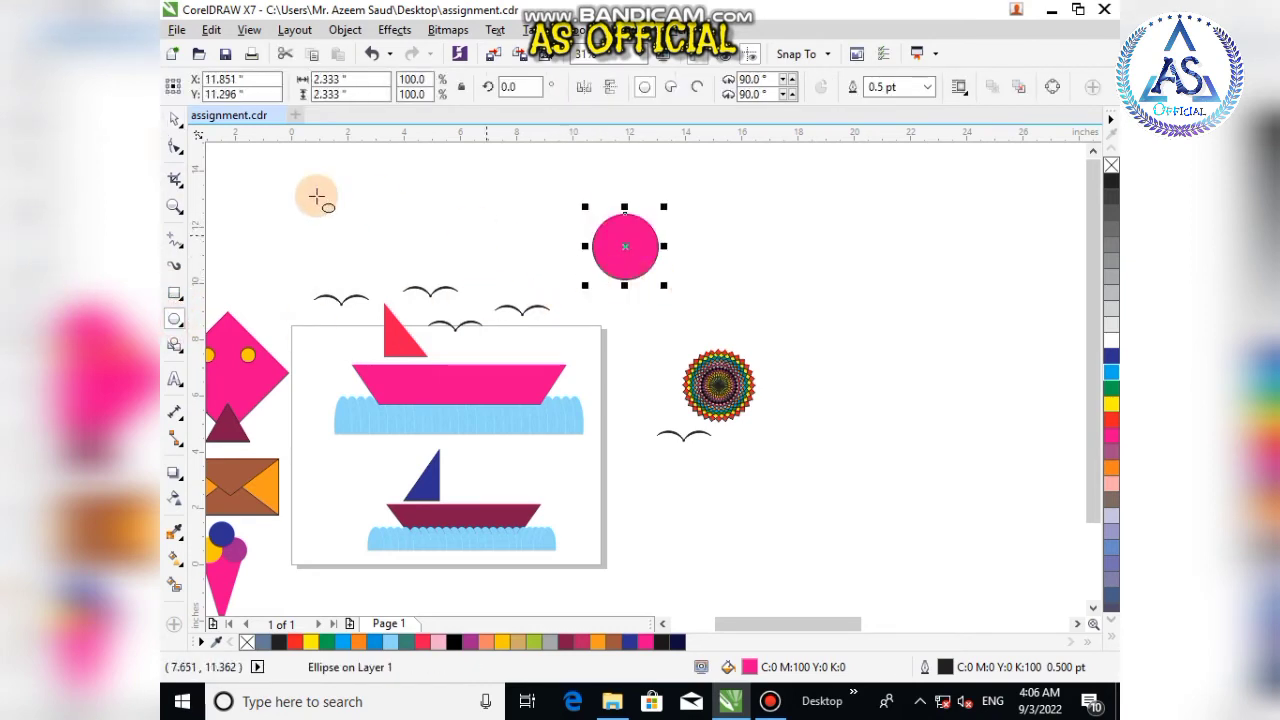
pyautogui.click(174, 118)
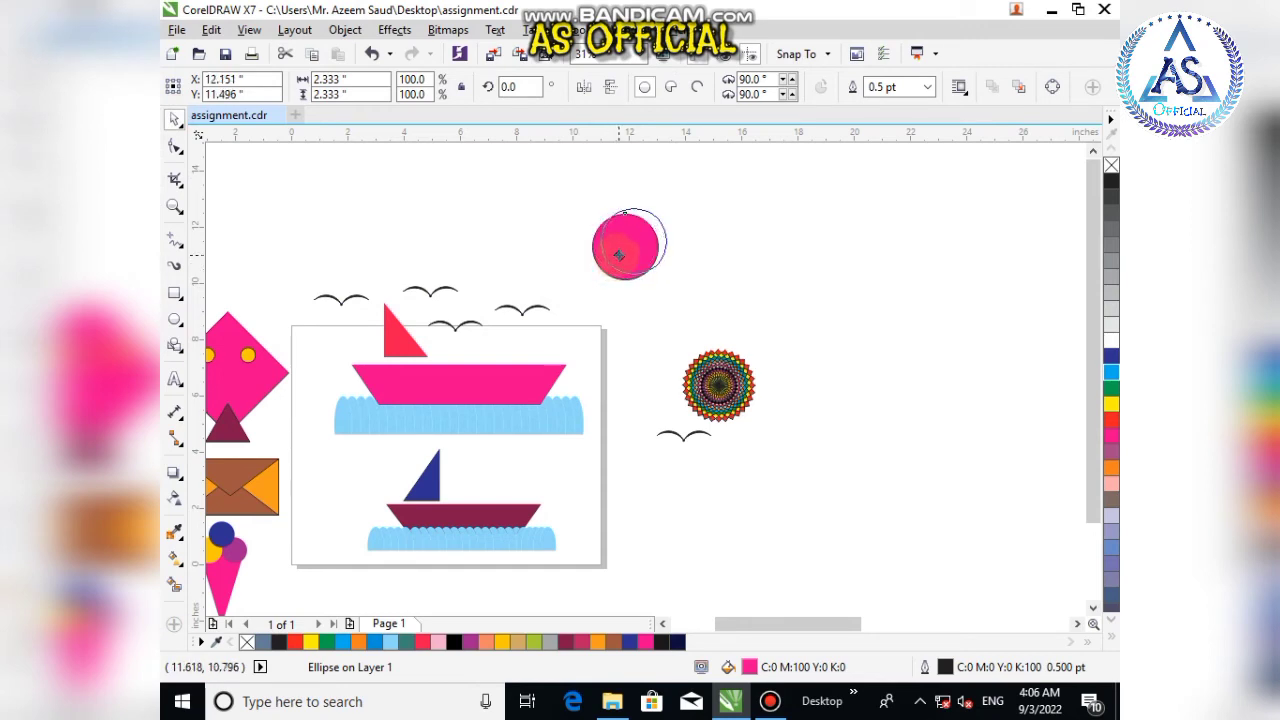
pyautogui.click(615, 263)
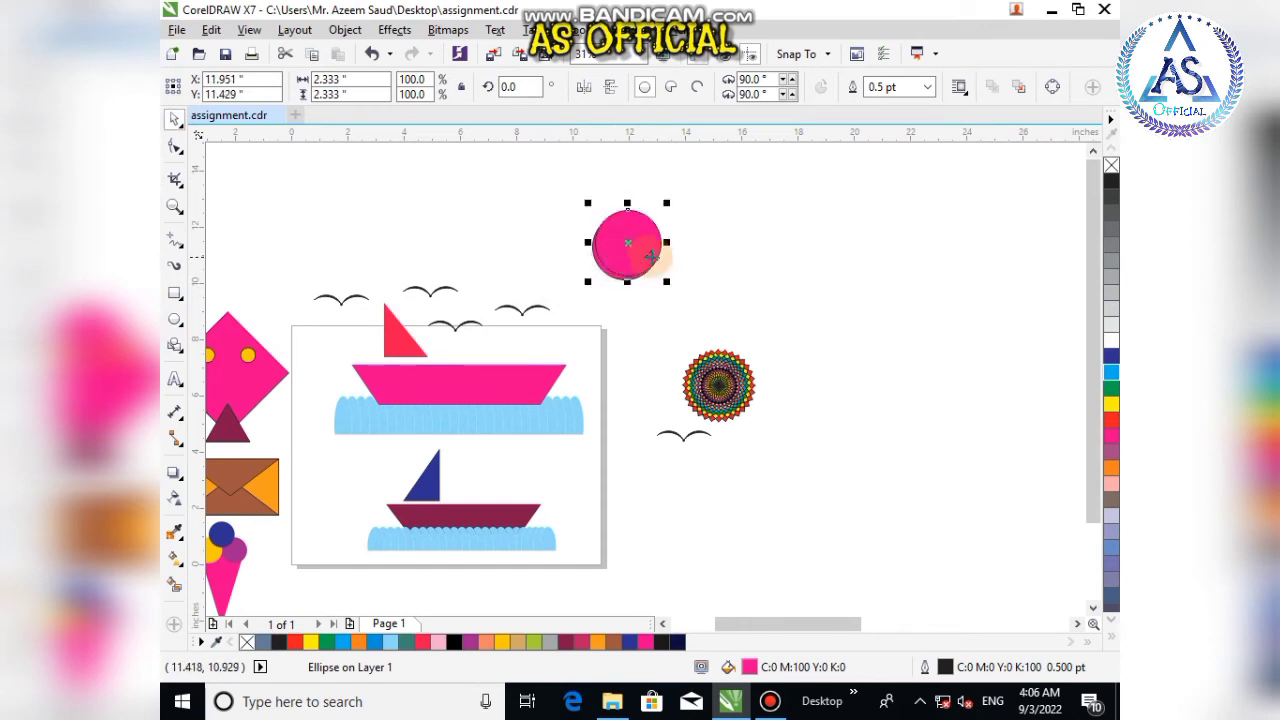
pyautogui.moveTo(560, 200); pyautogui.dragTo(685, 300)
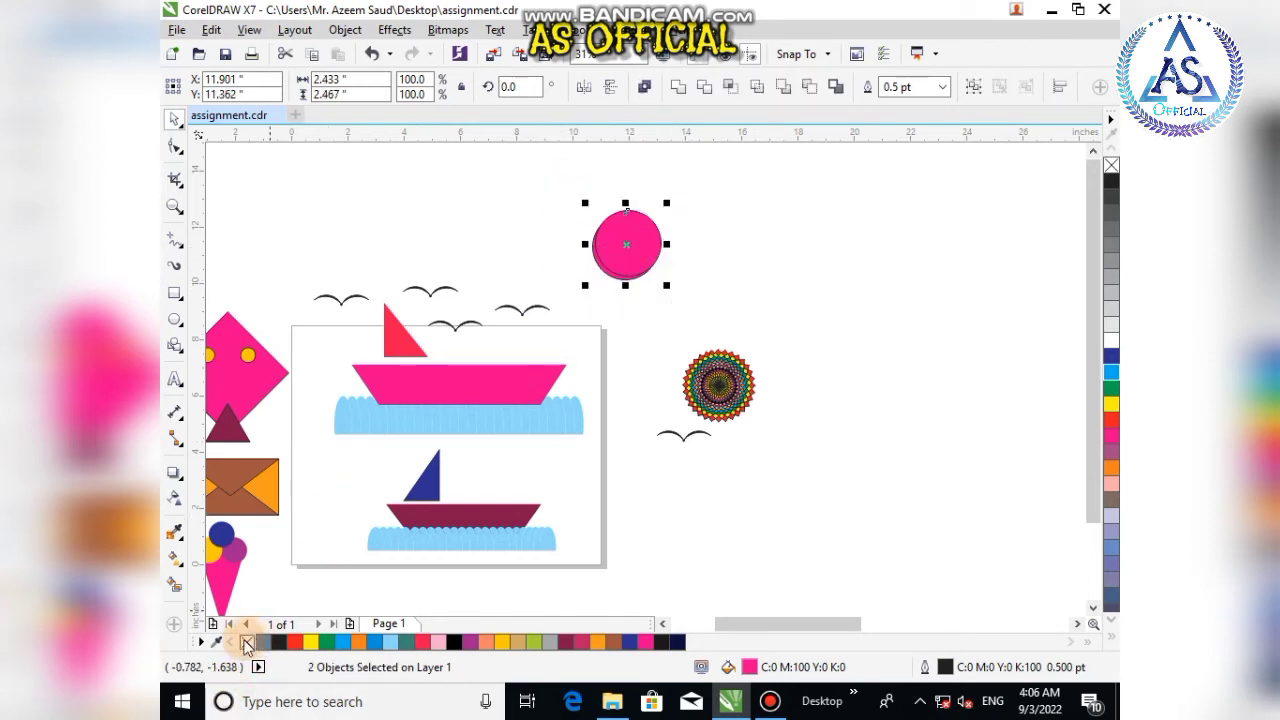
pyautogui.click(246, 641)
pyautogui.scroll(2, 626, 194)
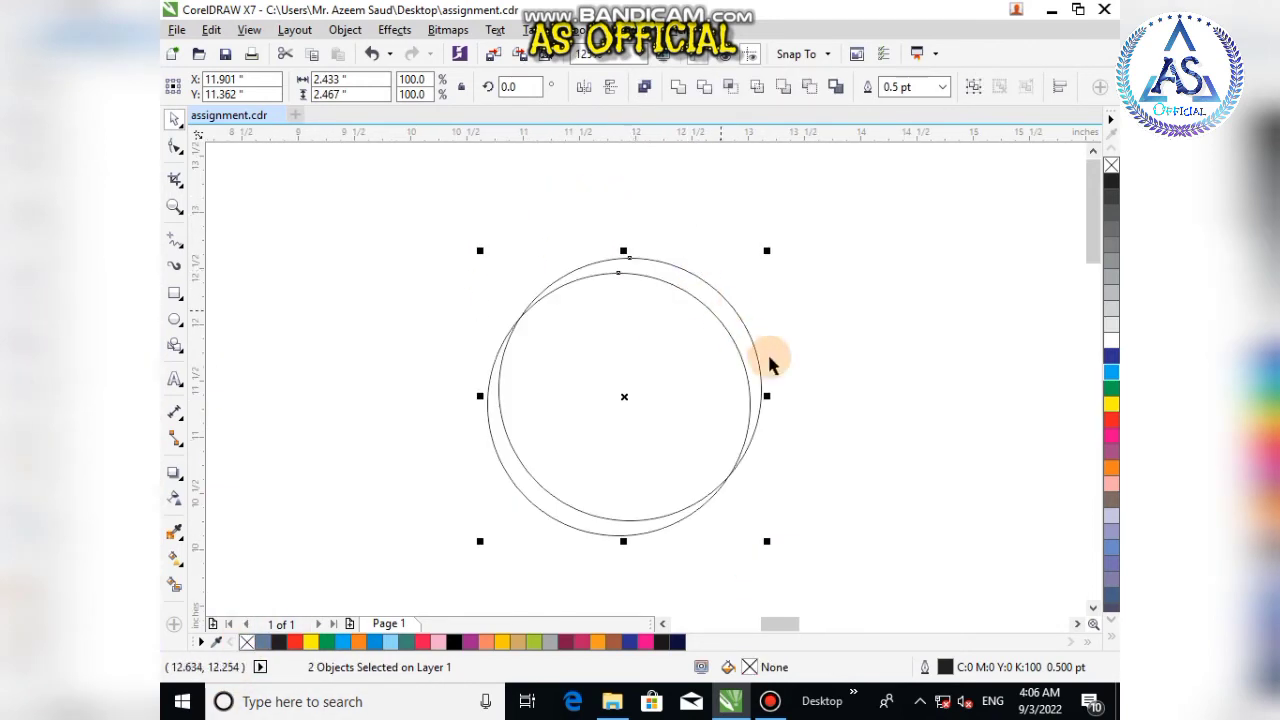
# Step: Shift and widen one circle to about 2.5 inches so the two outlines leave a thin crescent along the top
pyautogui.click(833, 410)
pyautogui.moveTo(600, 535); pyautogui.dragTo(608, 522)
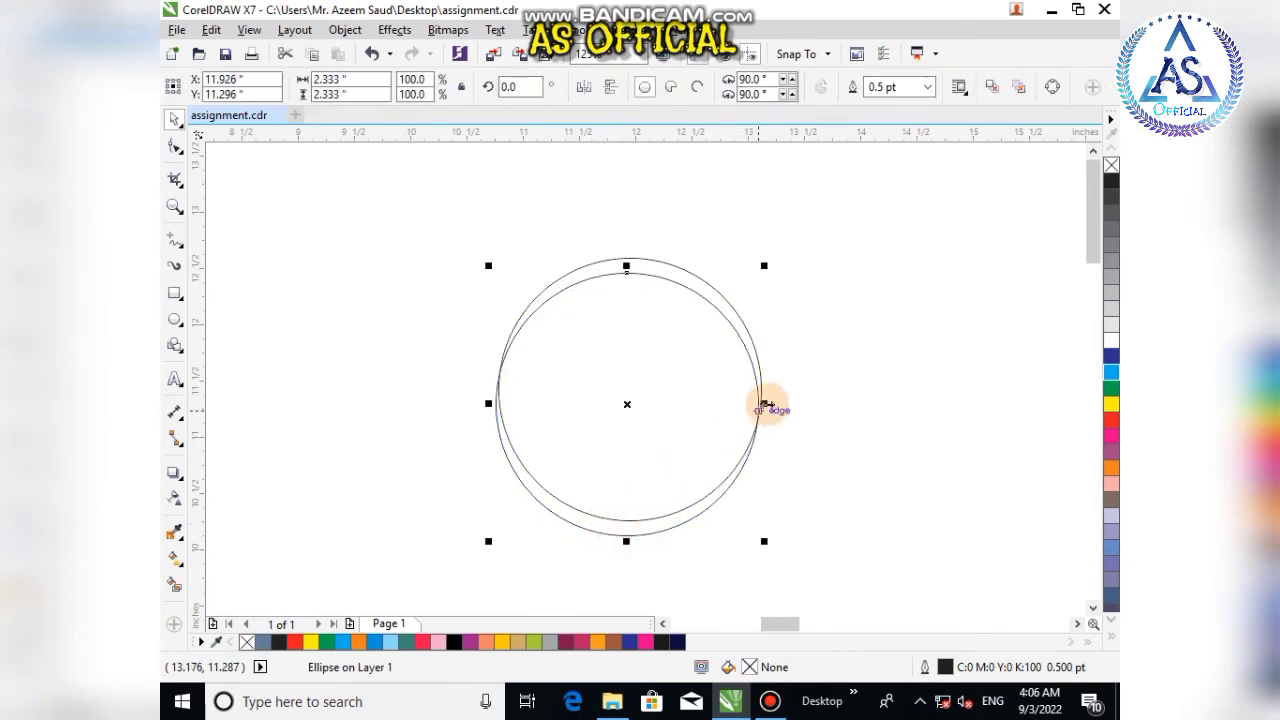
pyautogui.click(772, 404)
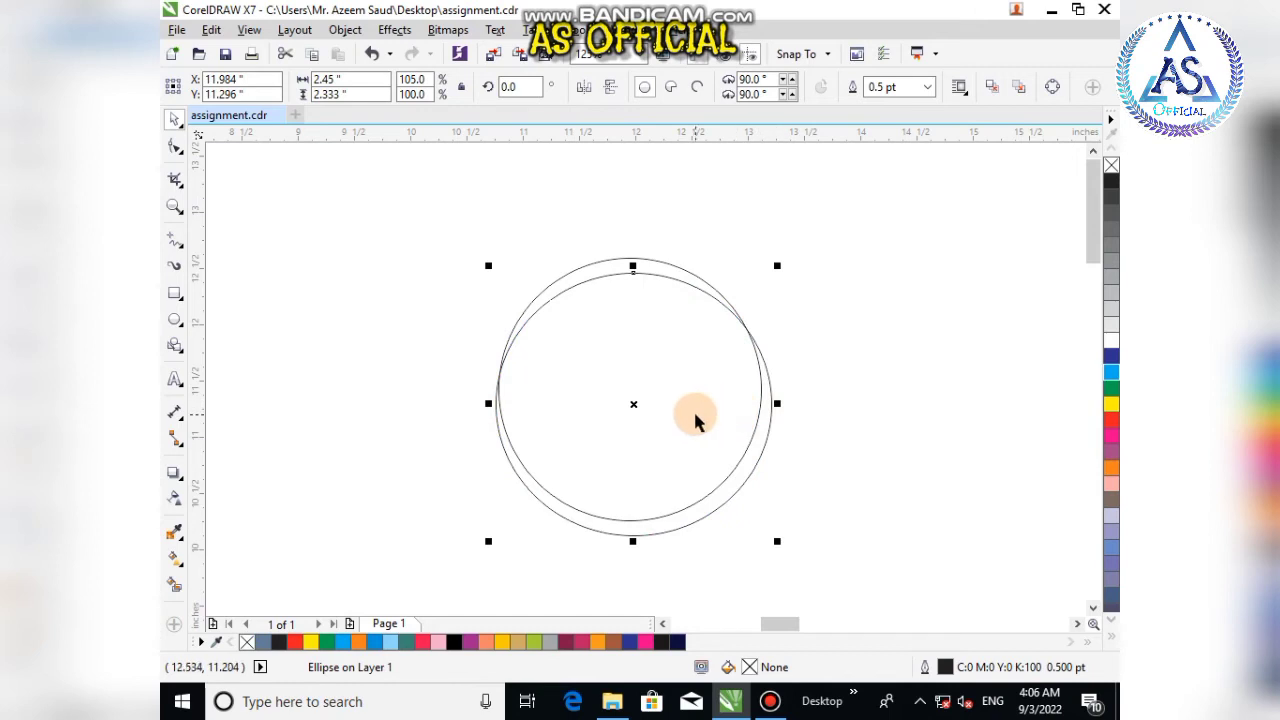
pyautogui.moveTo(694, 420); pyautogui.dragTo(718, 453)
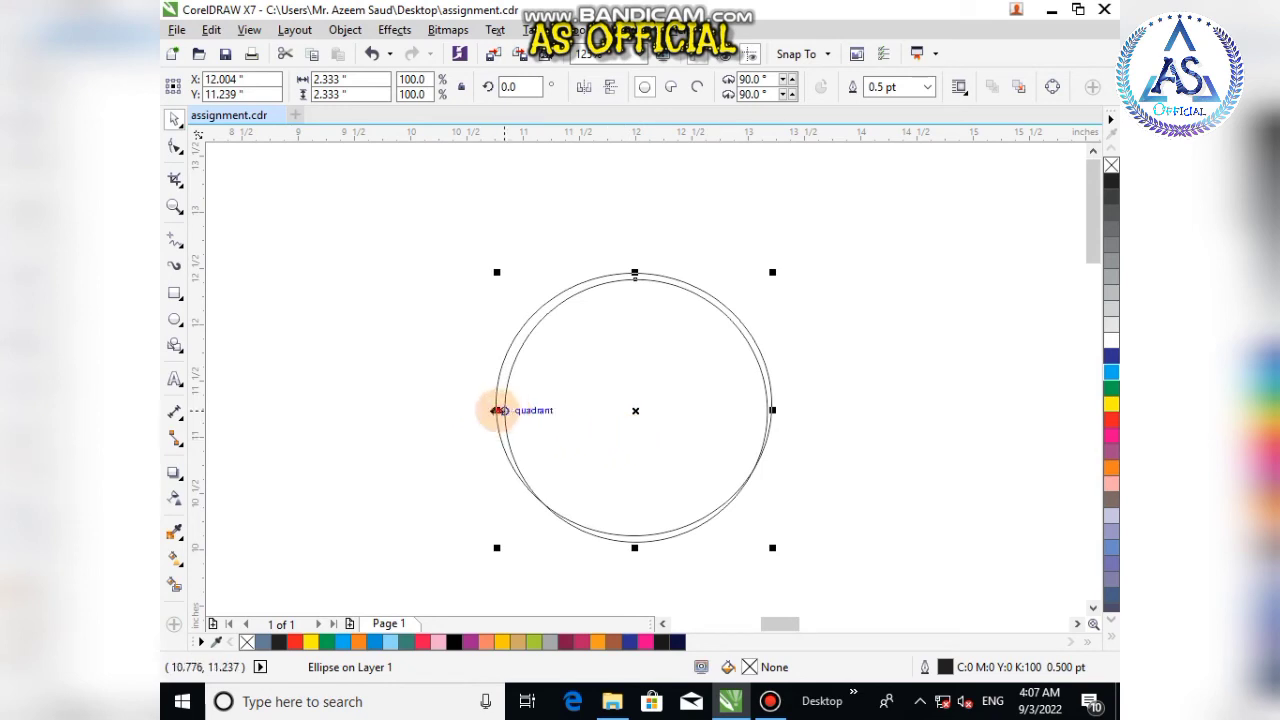
pyautogui.moveTo(497, 410); pyautogui.dragTo(488, 410)
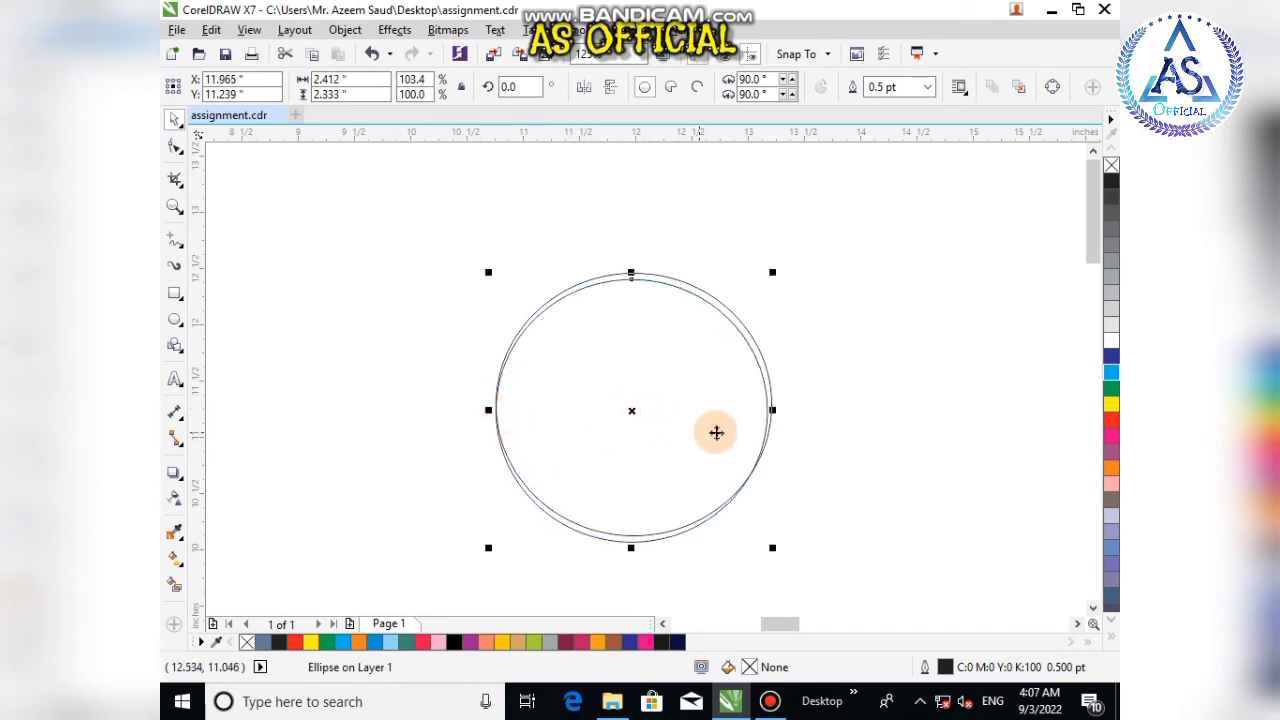
pyautogui.press('Right')
pyautogui.moveTo(779, 410); pyautogui.dragTo(789, 411)
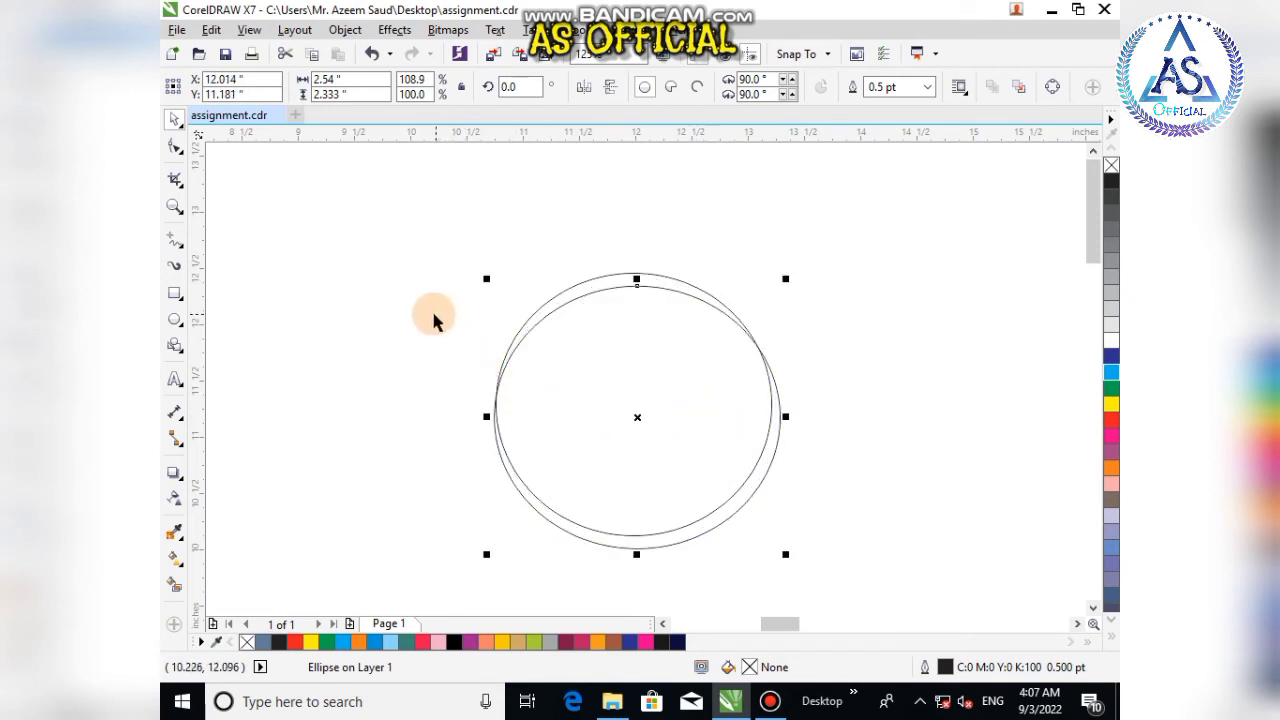
pyautogui.click(385, 330)
pyautogui.click(576, 284)
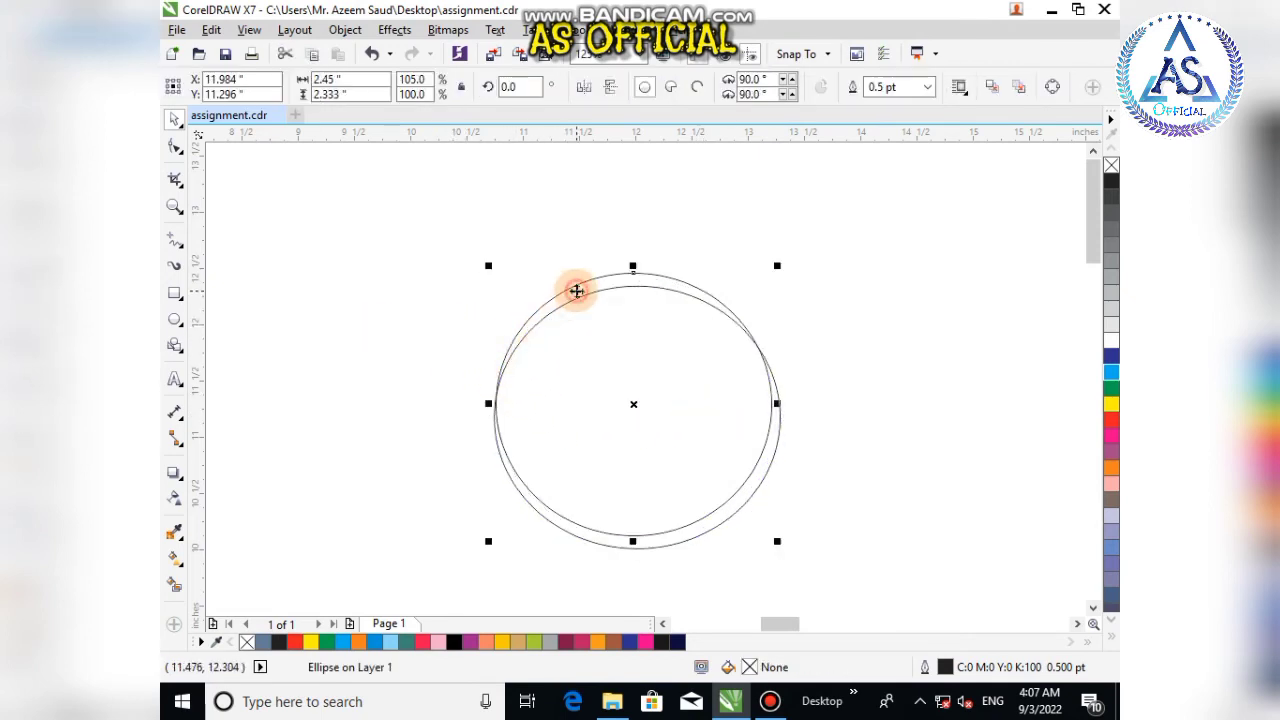
# Step: Smart Fill the thin crescent between the circles, then delete the circle outlines
pyautogui.click(174, 585)
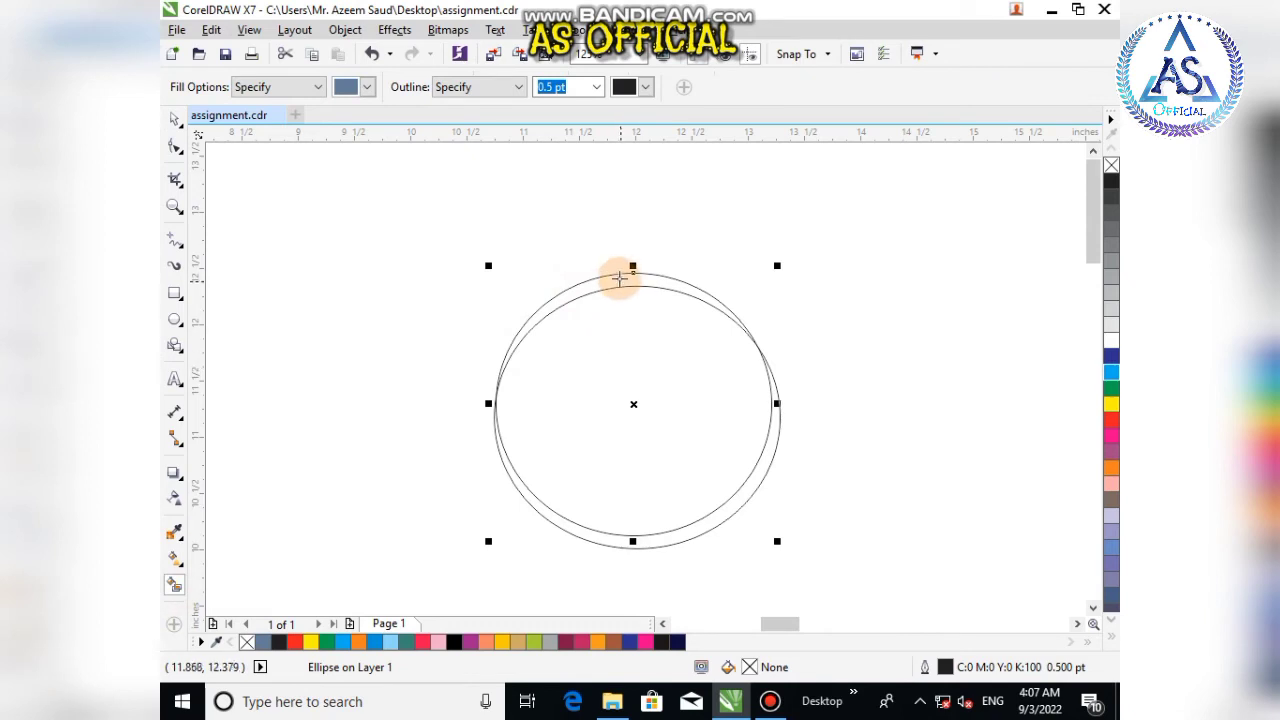
pyautogui.click(583, 281)
pyautogui.click(174, 119)
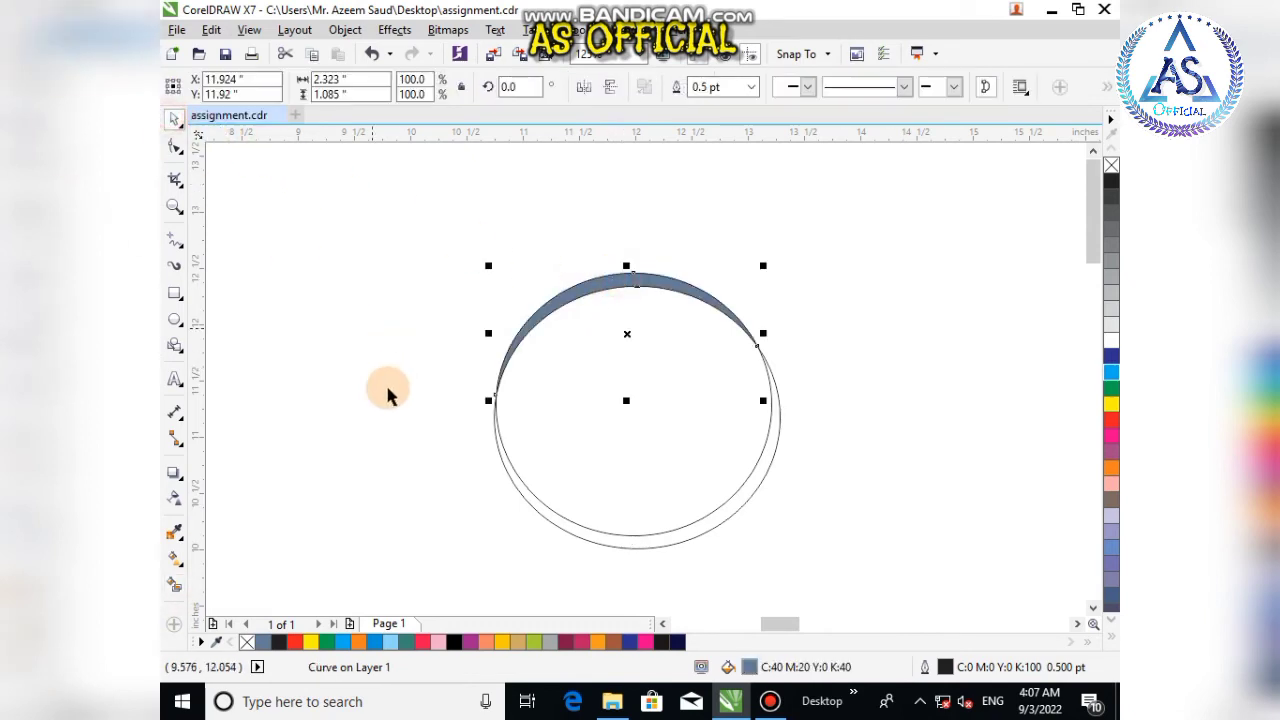
pyautogui.click(358, 390)
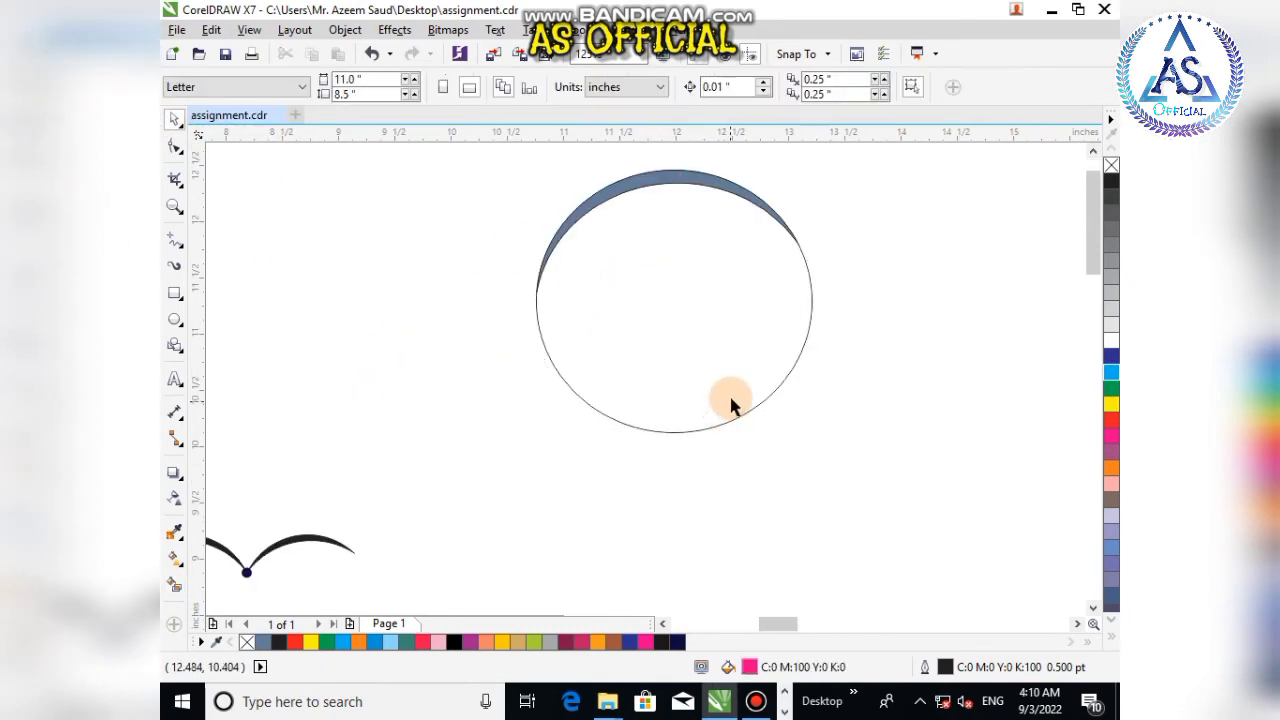
pyautogui.click(731, 400)
pyautogui.press('Delete')
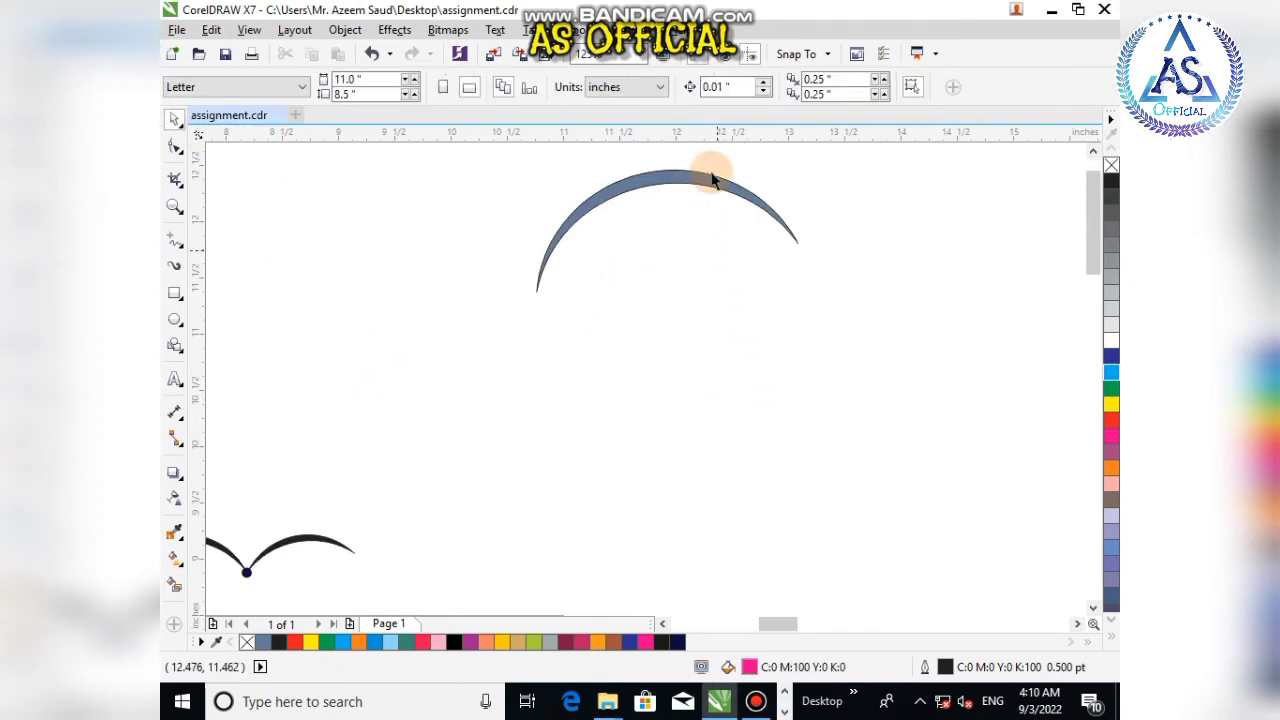
# Step: Draw a small circle about 0.5 inch at the crescent's right tip and fill it blue-grey
pyautogui.click(727, 190)
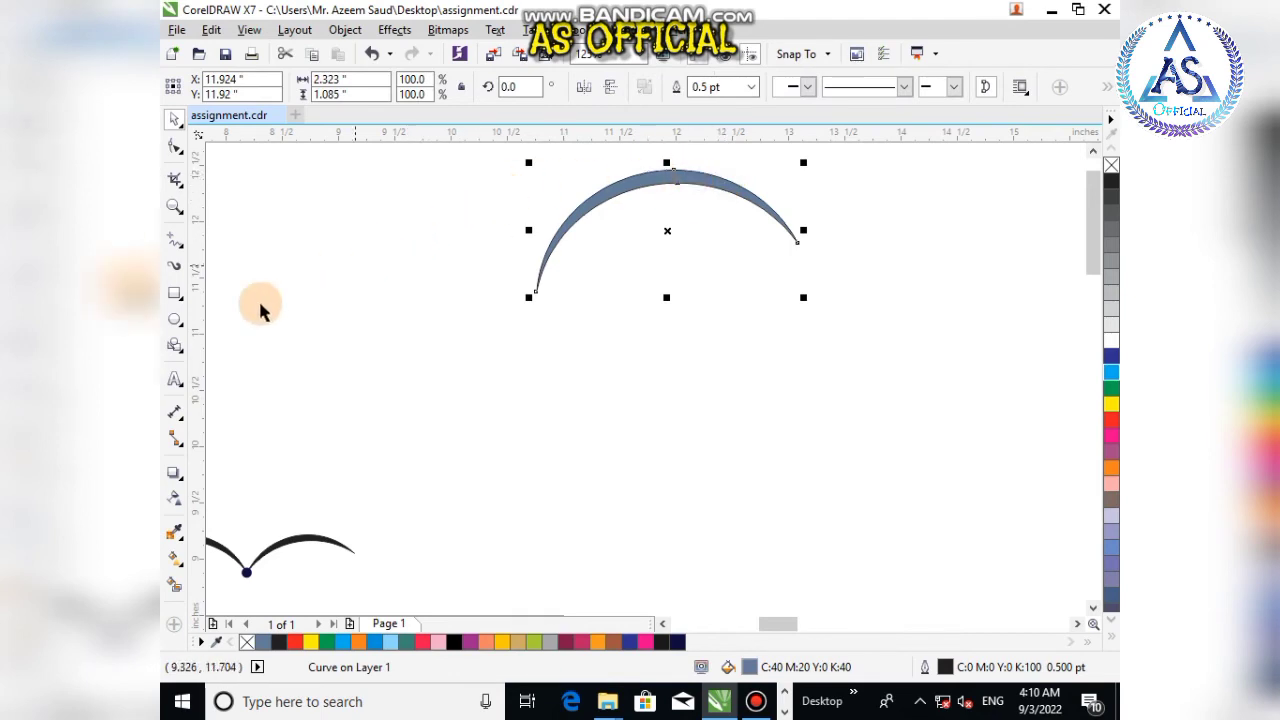
pyautogui.click(174, 322)
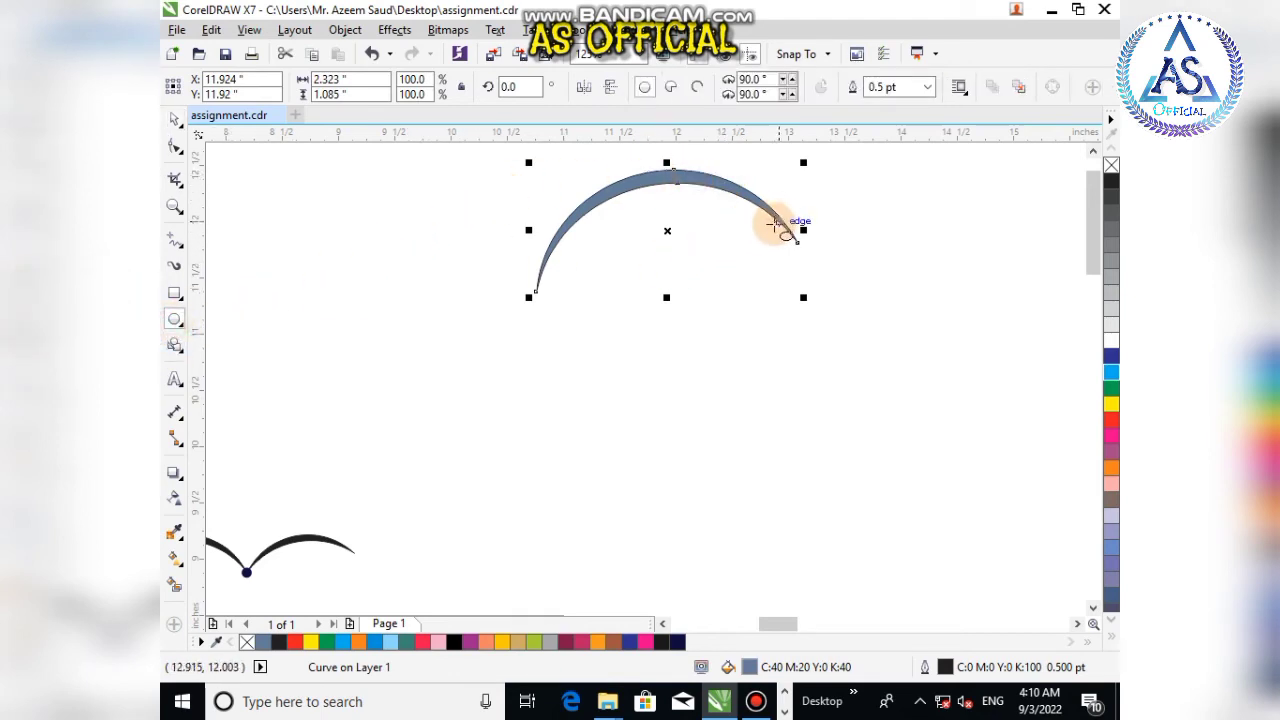
pyautogui.moveTo(776, 224); pyautogui.dragTo(828, 272)
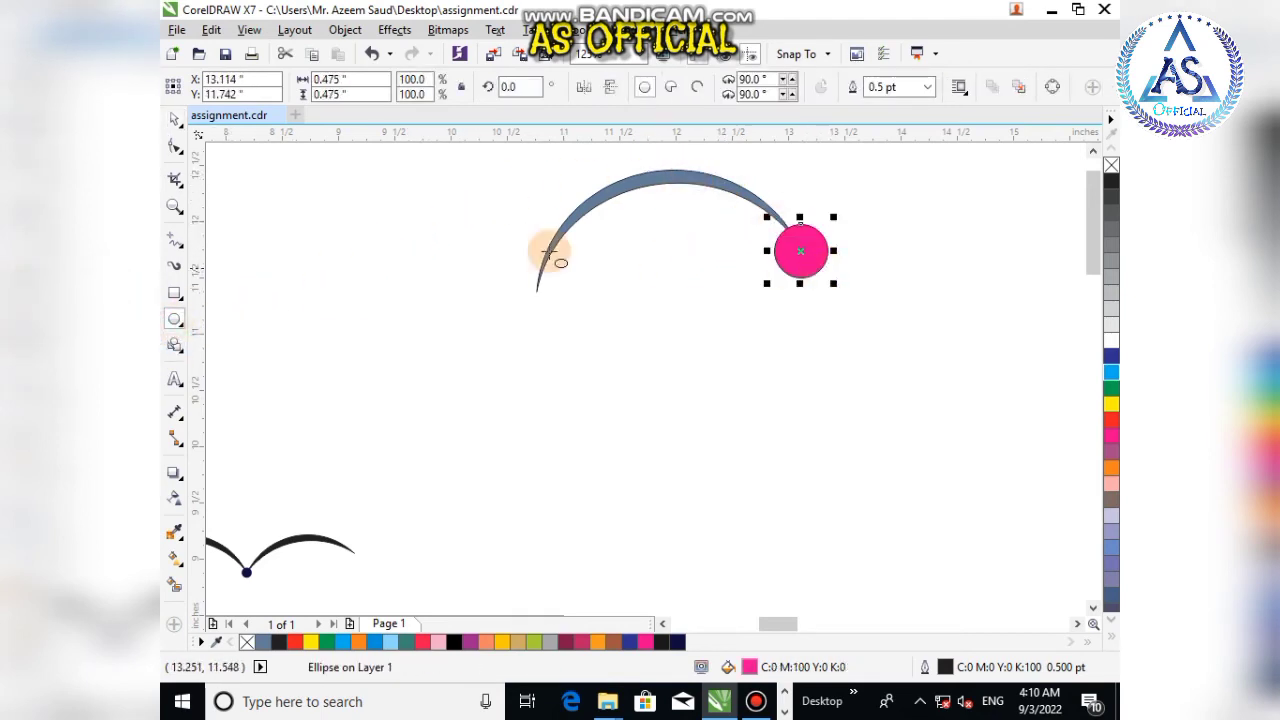
pyautogui.click(174, 118)
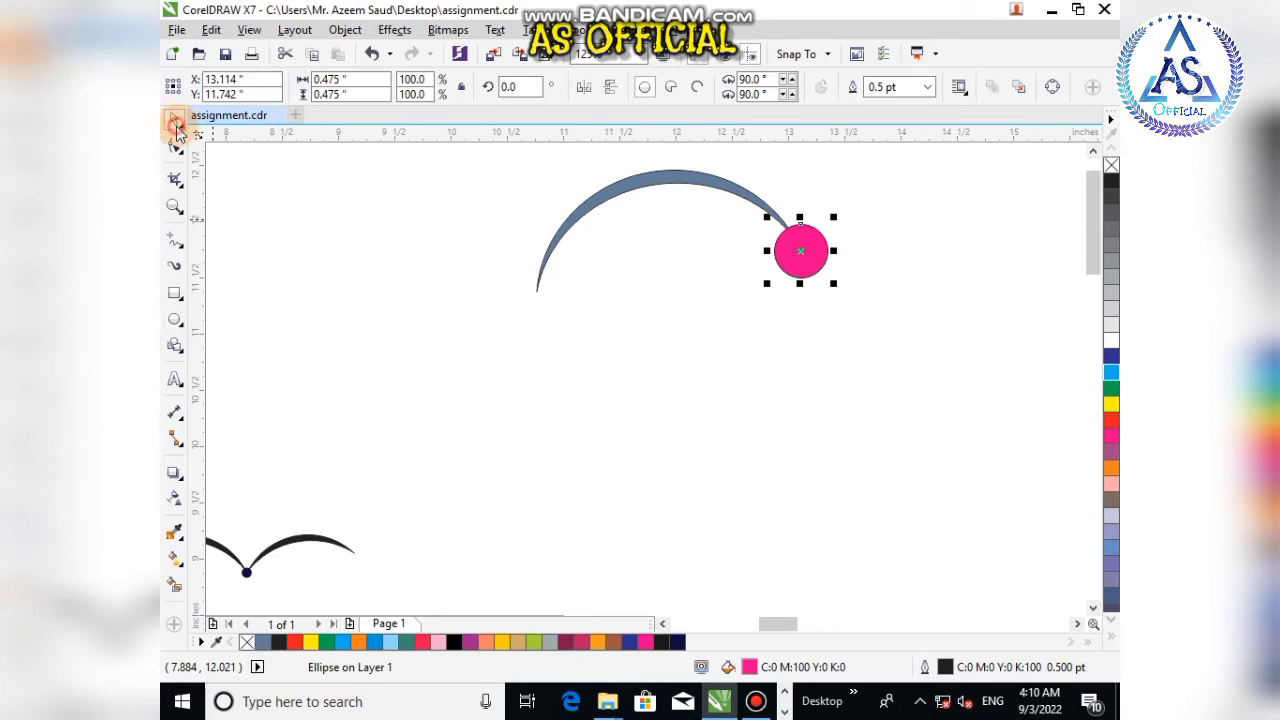
pyautogui.click(263, 642)
# Step: Fill the crescent black
pyautogui.click(651, 180)
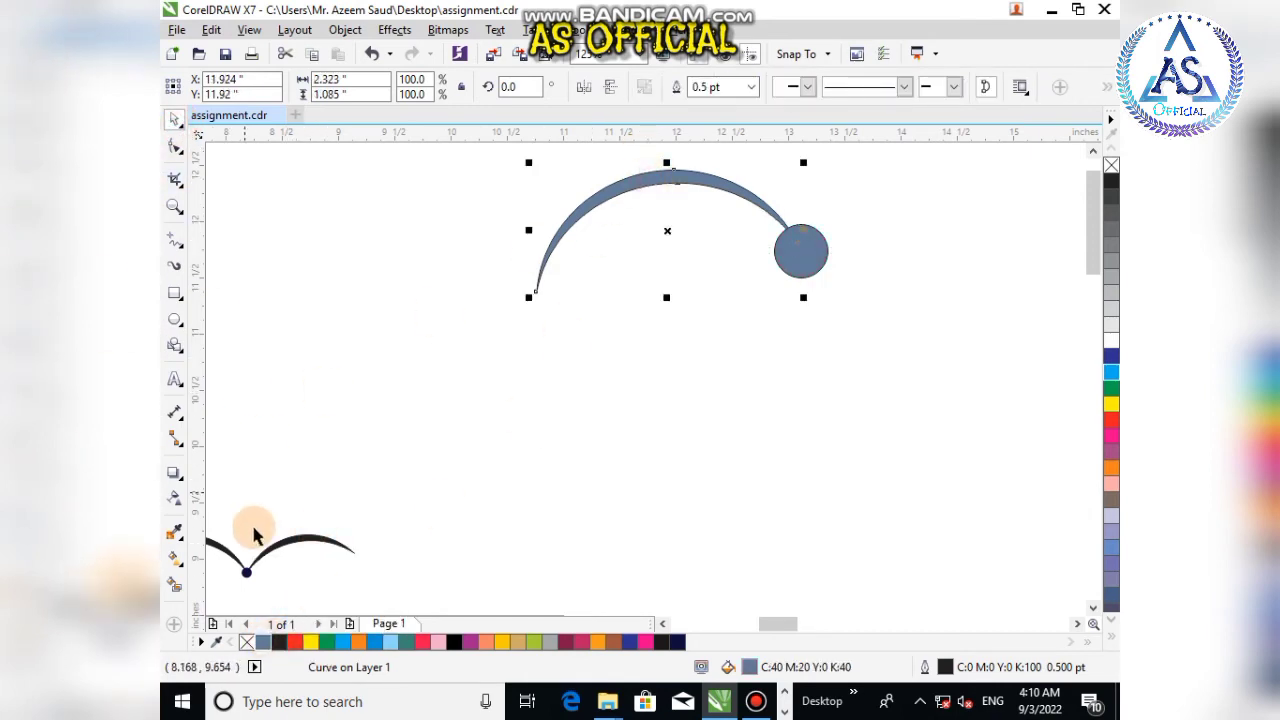
pyautogui.click(280, 645)
pyautogui.click(630, 325)
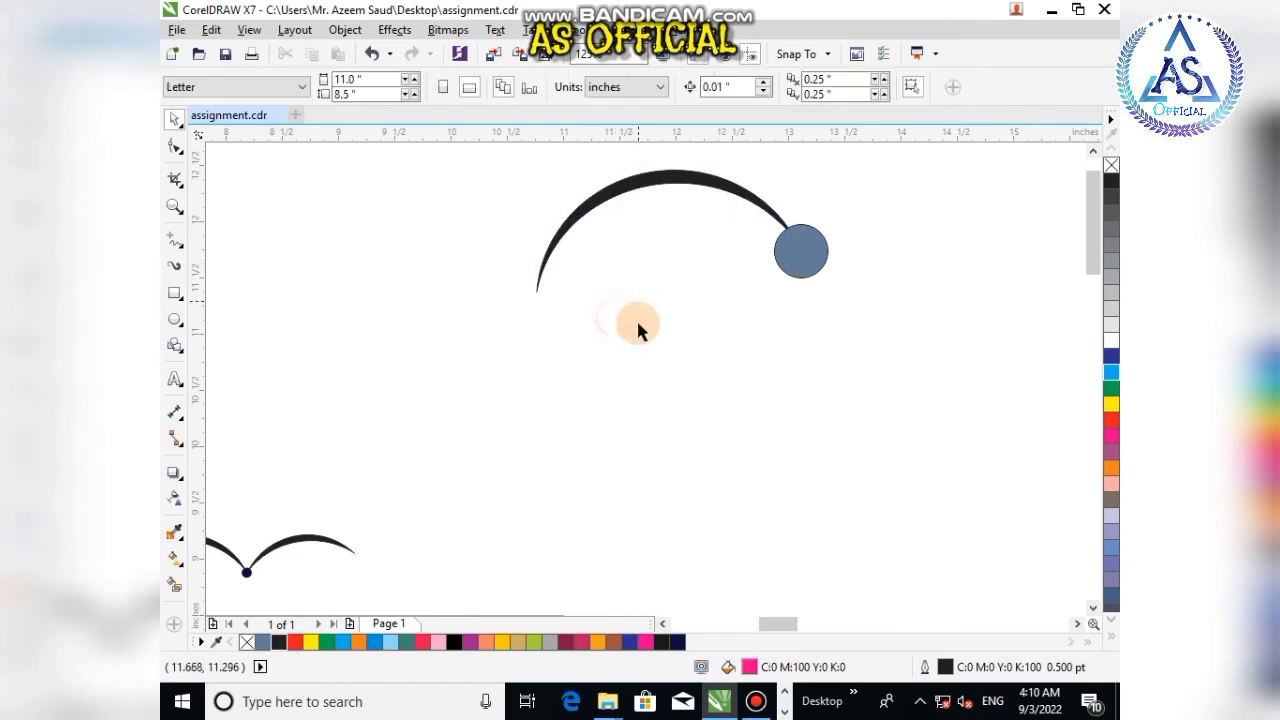
pyautogui.scroll(-2, 729, 300)
pyautogui.scroll(2, 672, 290)
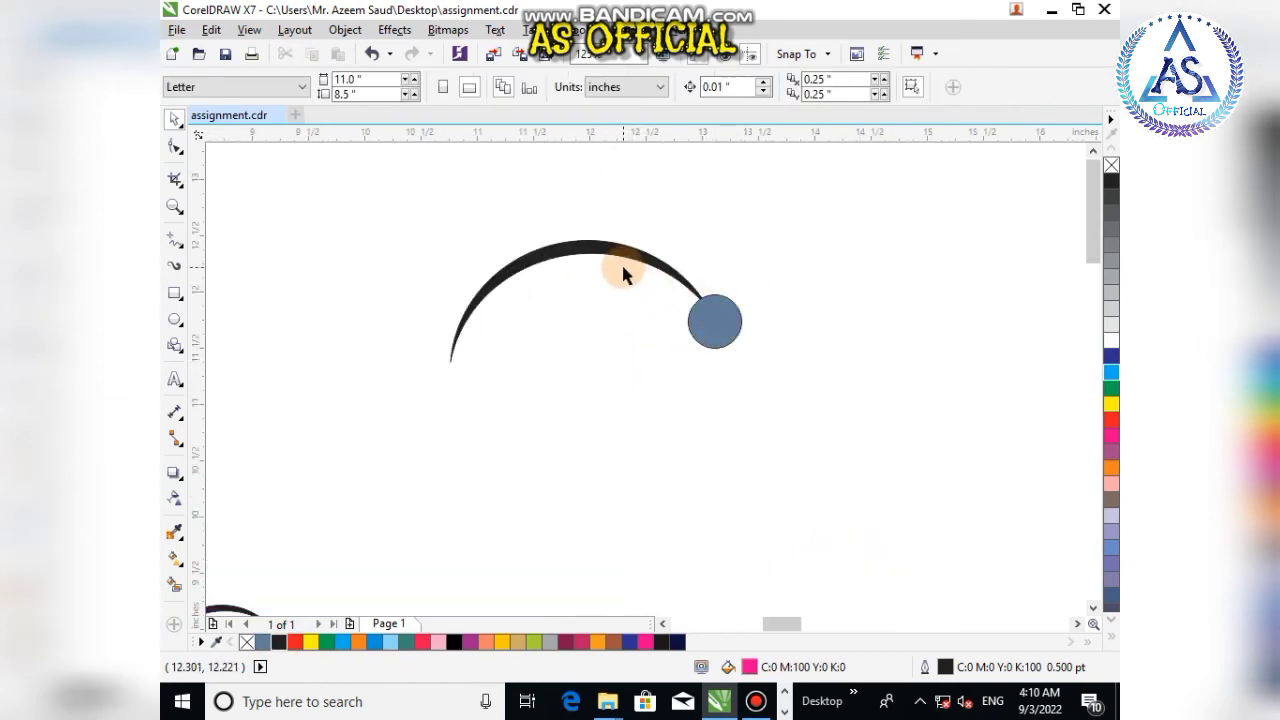
# Step: Mirror a copy of the crescent horizontally and place it on the circle's other side as the second wing
pyautogui.click(640, 240)
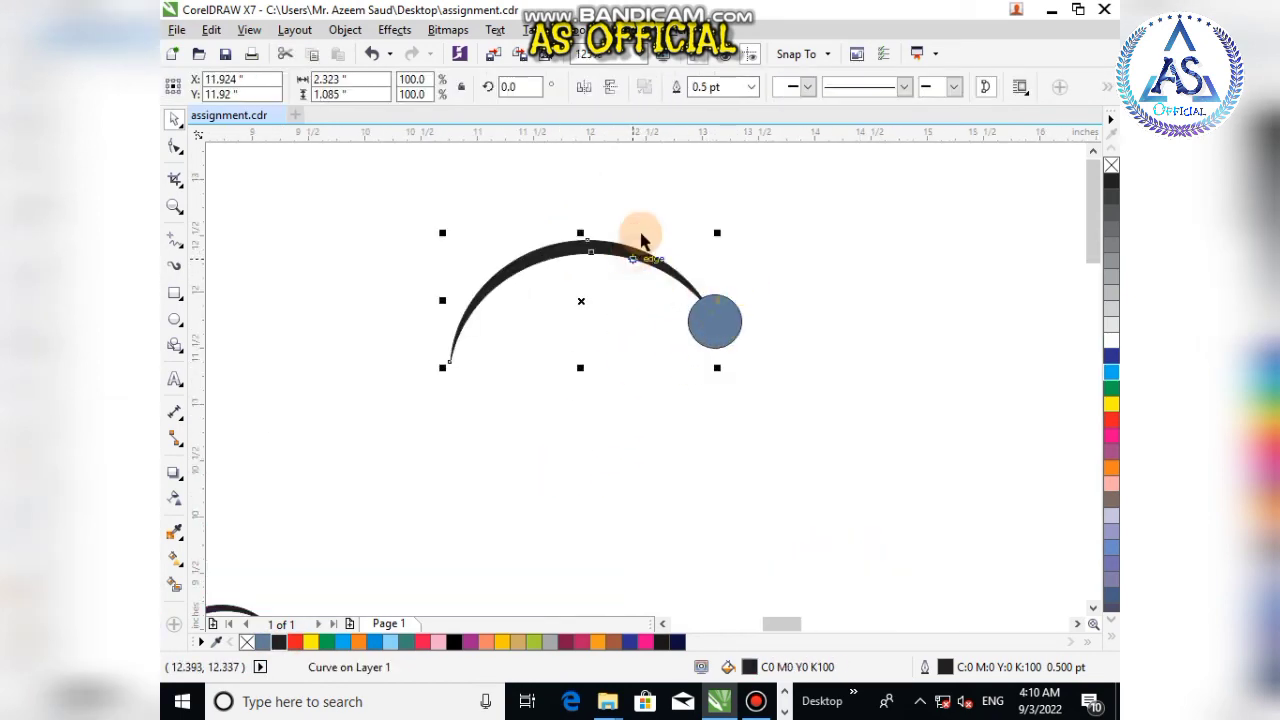
pyautogui.click(587, 93)
pyautogui.moveTo(629, 251); pyautogui.dragTo(913, 259)
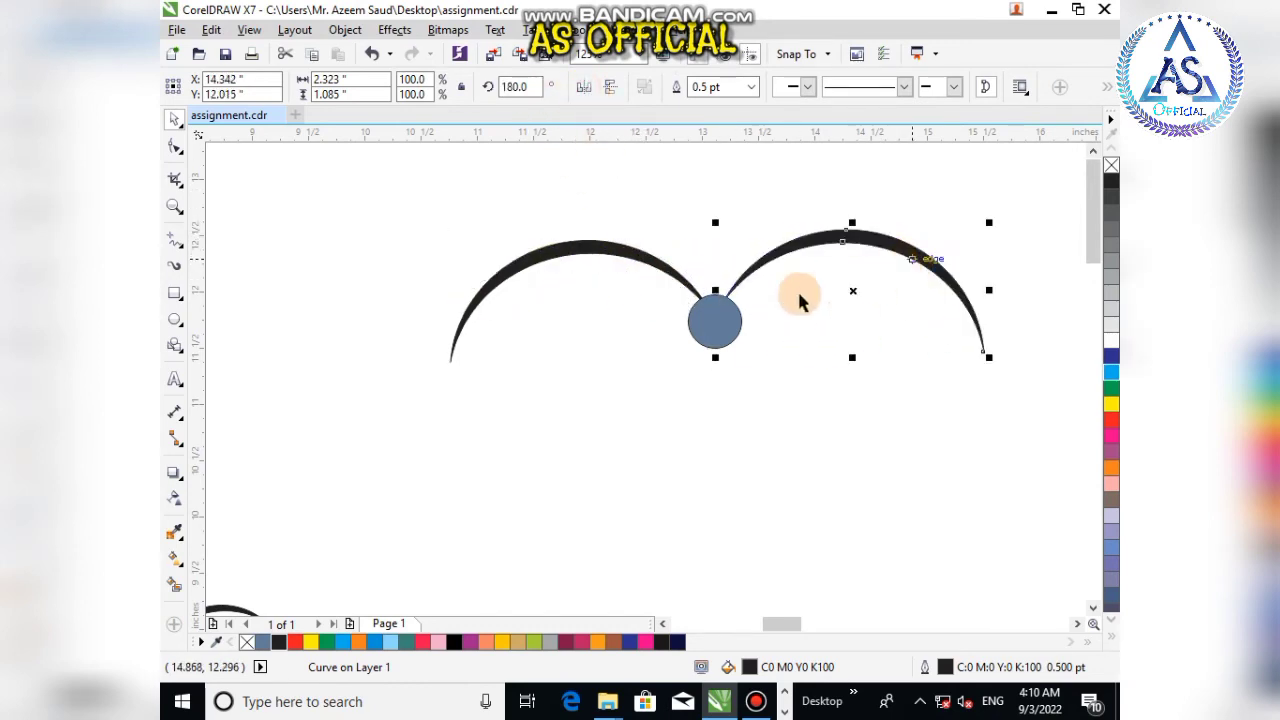
pyautogui.scroll(-2, 410, 225)
pyautogui.click(392, 186)
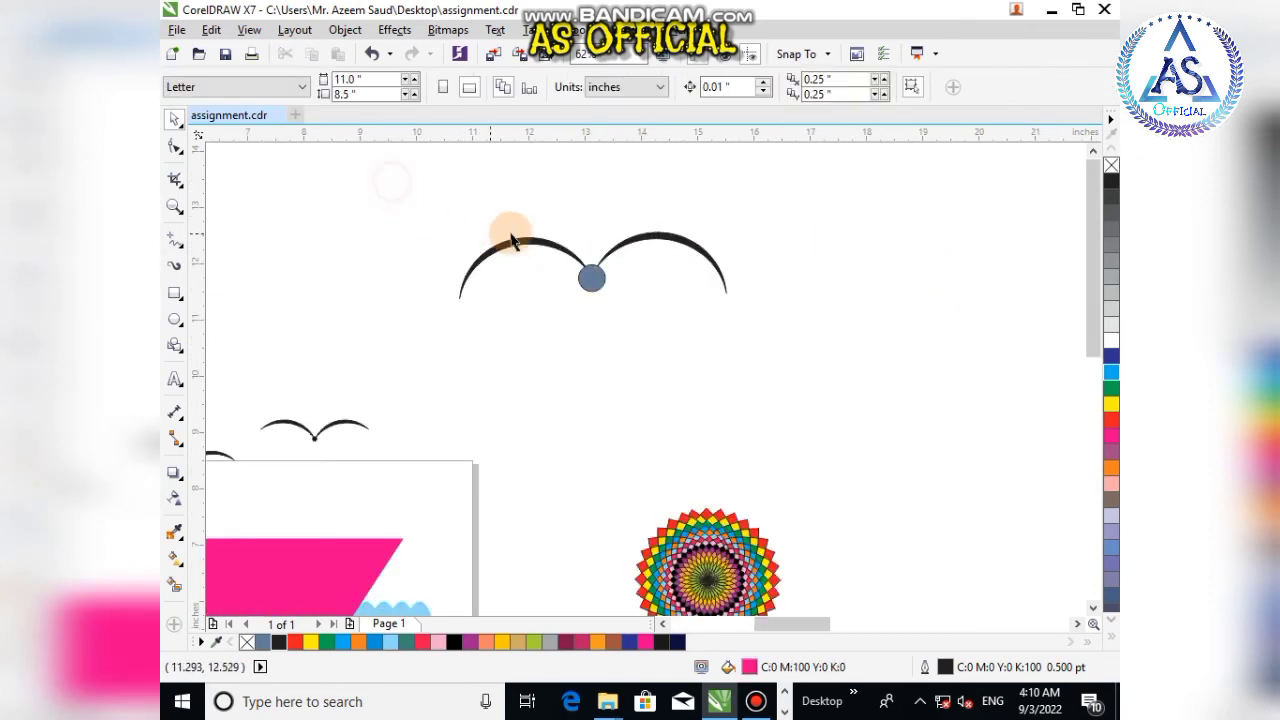
# Step: Select both wings and the body circle and group them into one bird
pyautogui.click(532, 243)
pyautogui.keyDown('shift'); pyautogui.click(657, 233); pyautogui.keyUp('shift')
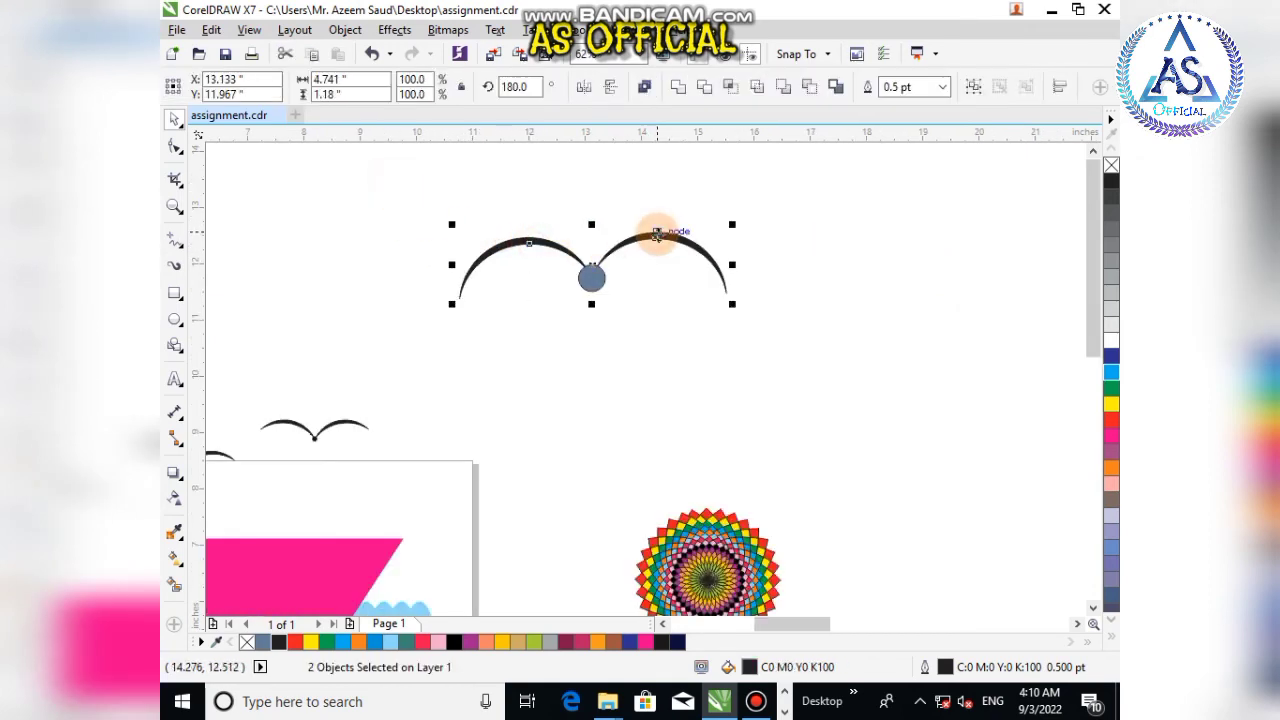
pyautogui.click(641, 331)
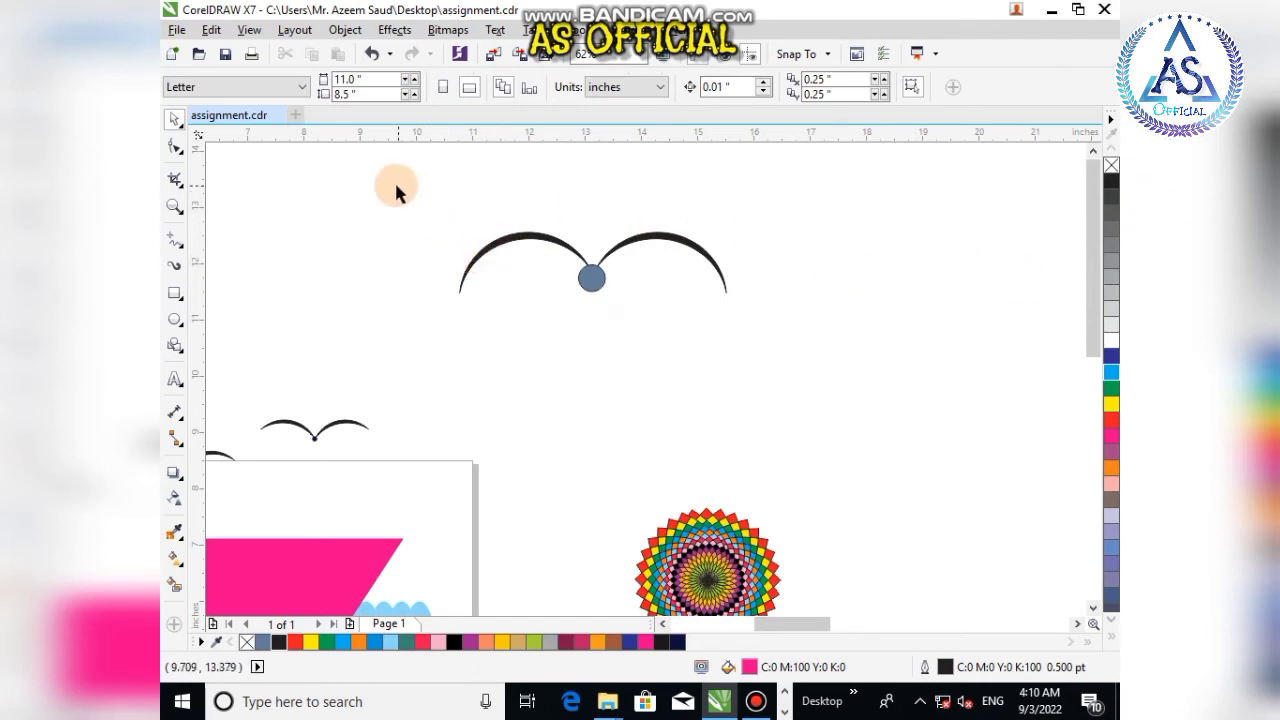
pyautogui.moveTo(371, 179); pyautogui.dragTo(812, 316)
pyautogui.hotkey('ctrl', 'g')
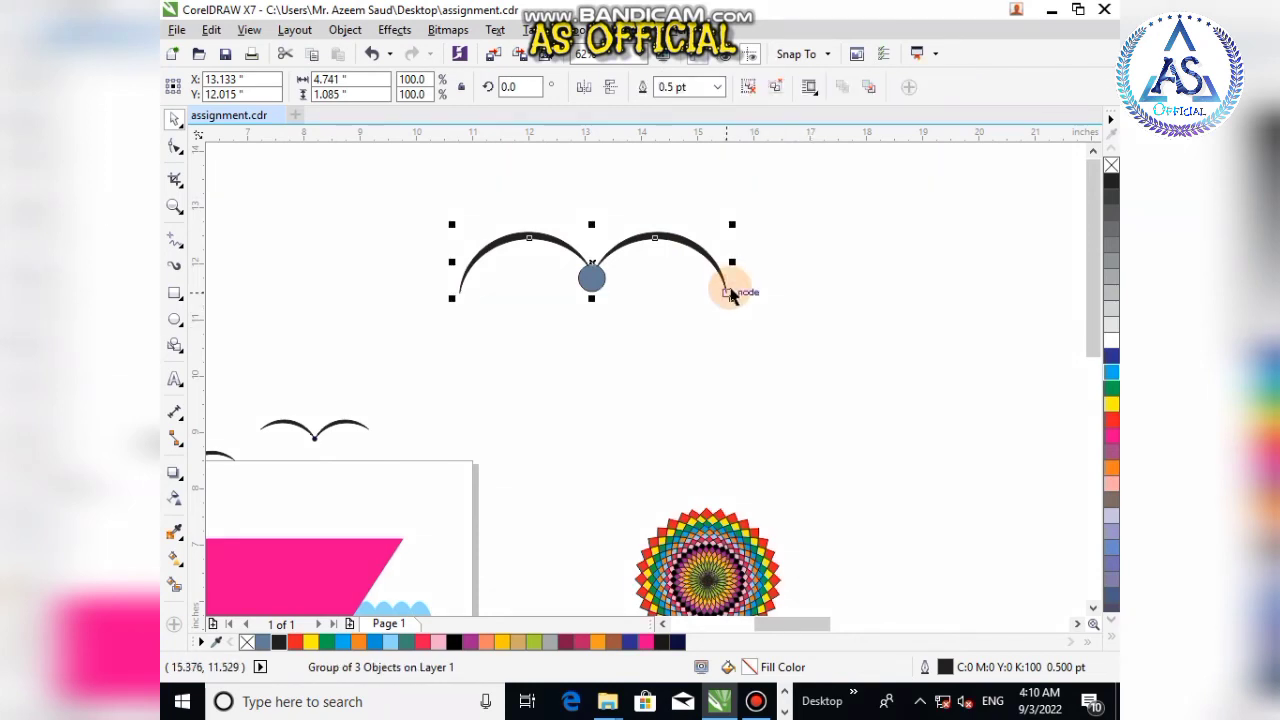
# Step: Scale the bird down to about 43% and place it in the sky above the upper boat scene
pyautogui.moveTo(735, 300); pyautogui.dragTo(373, 380)
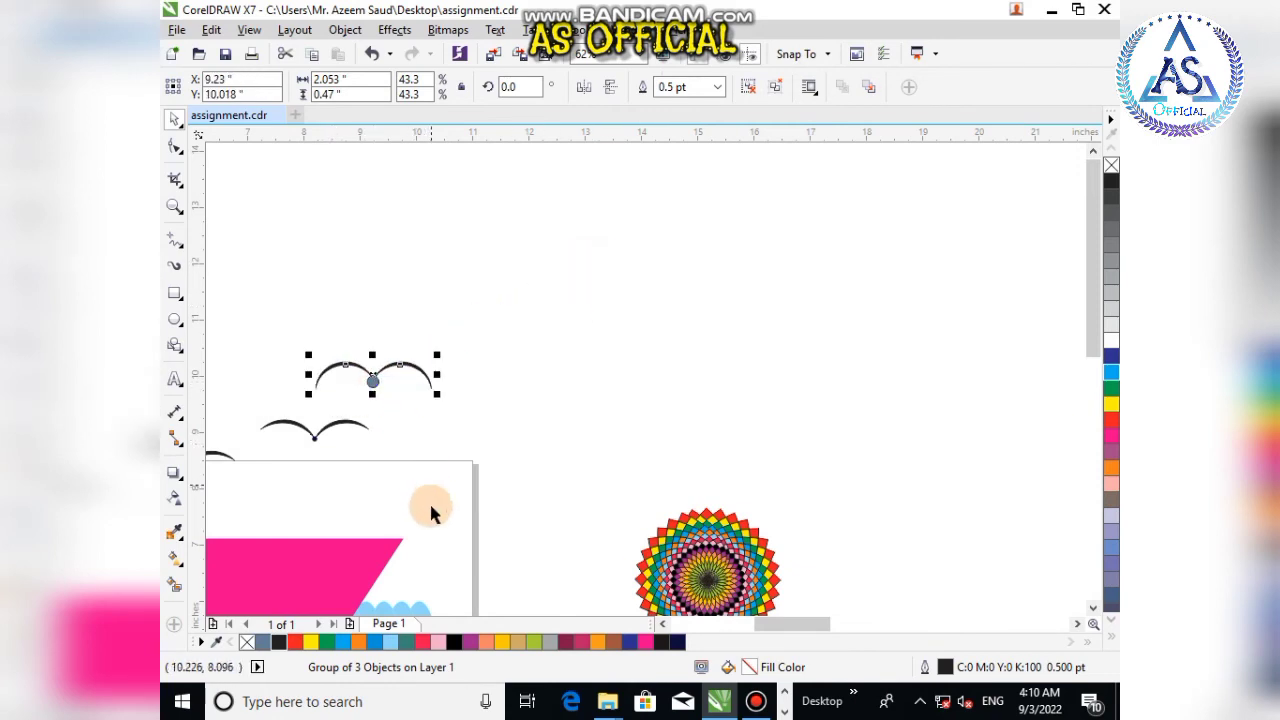
pyautogui.scroll(-3, 349, 423)
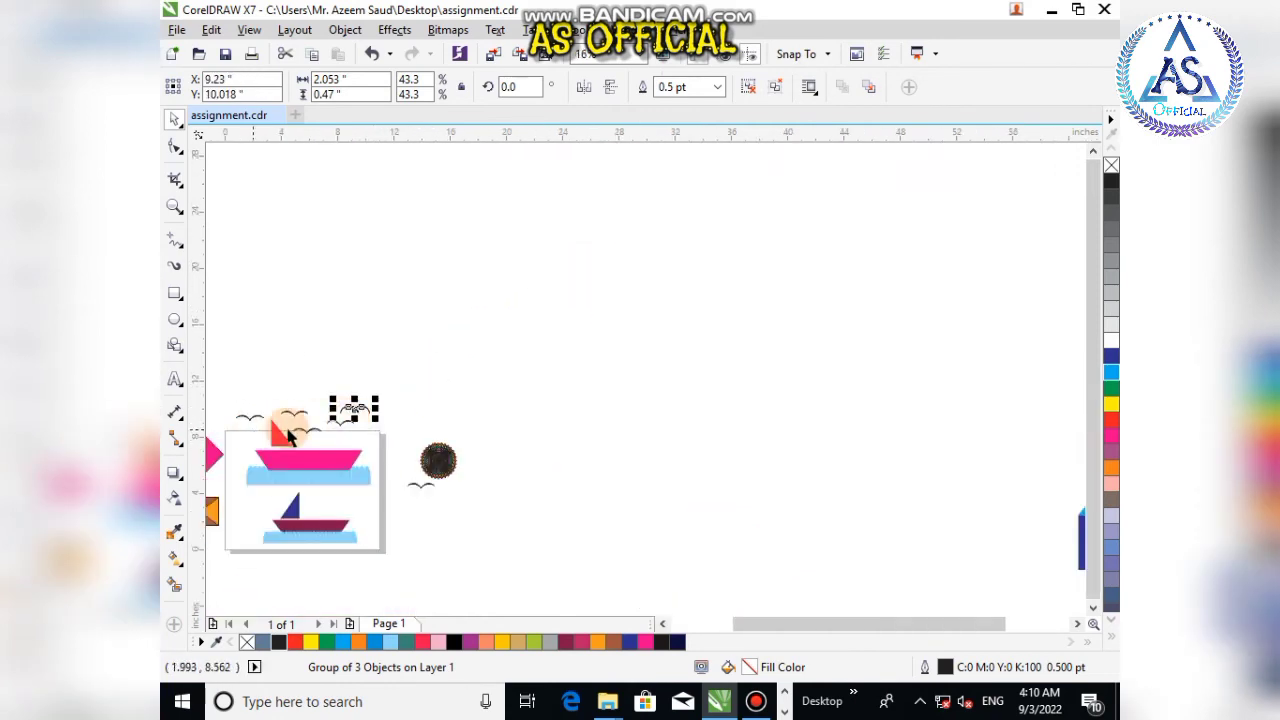
pyautogui.click(465, 522)
# Step: Move the mandala further to the right on the canvas
pyautogui.scroll(2, 423, 491)
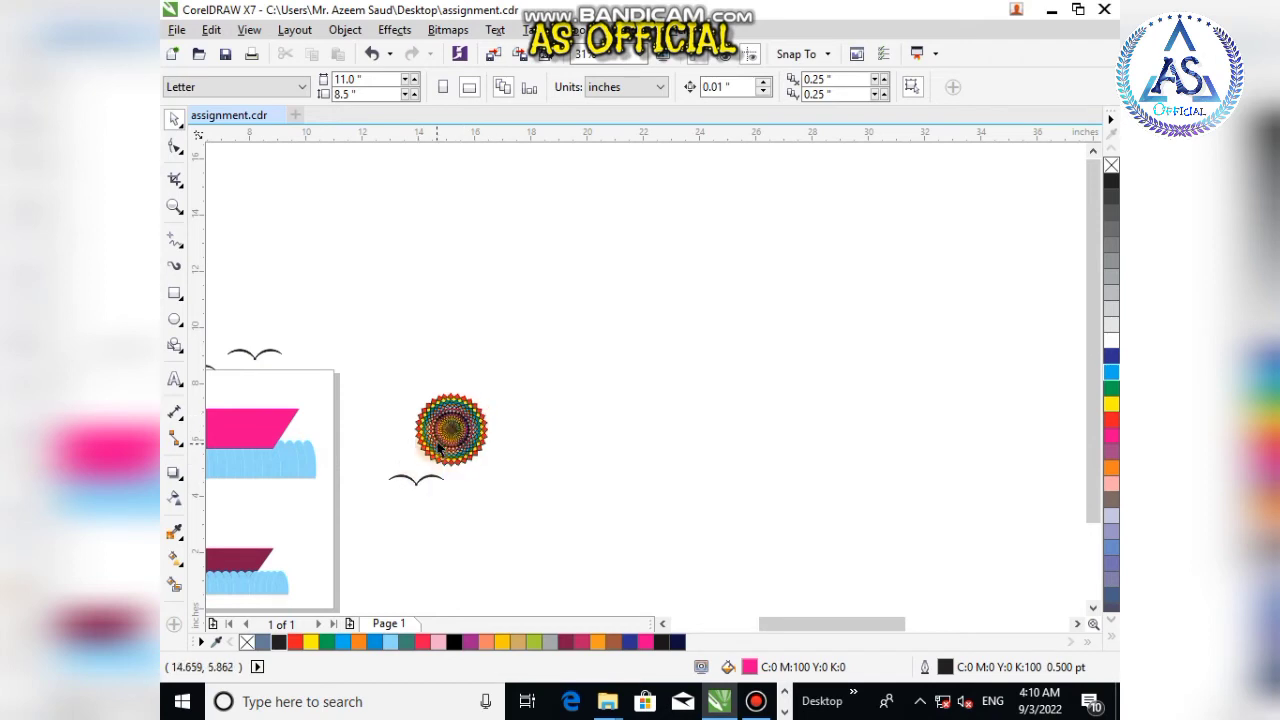
pyautogui.scroll(4, 440, 441)
pyautogui.moveTo(455, 445); pyautogui.dragTo(772, 436)
pyautogui.scroll(-2, 520, 397)
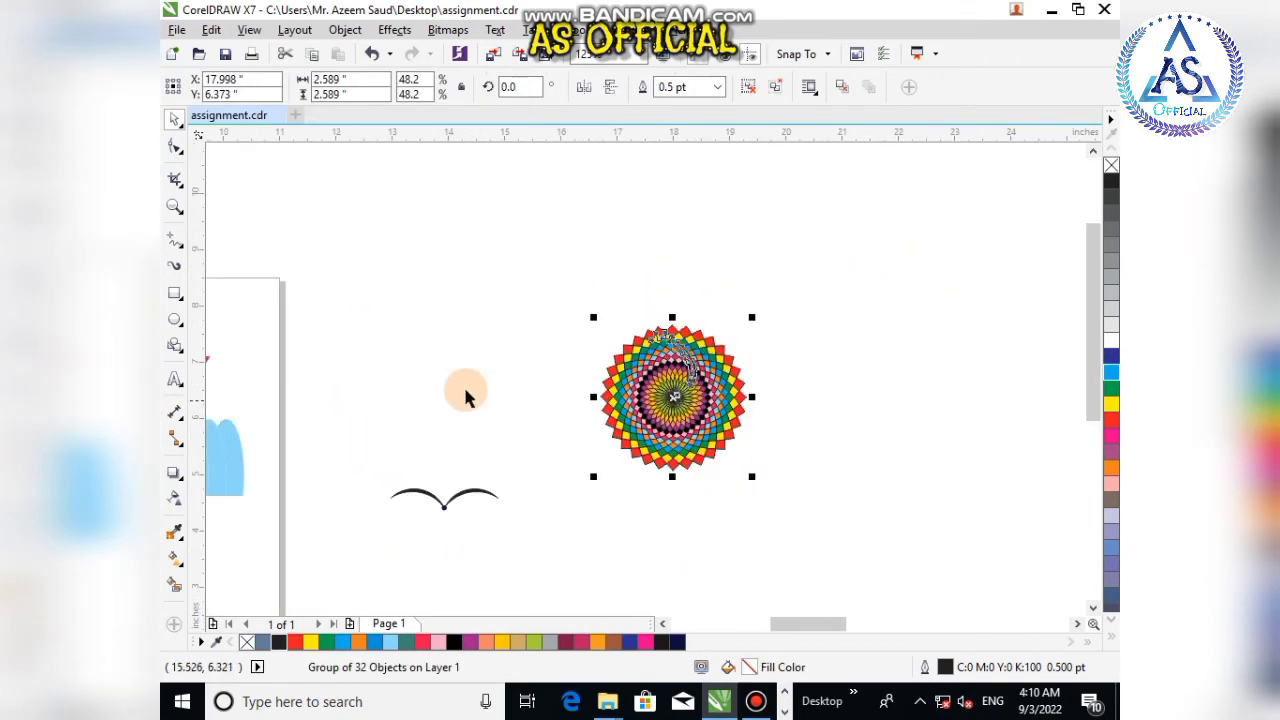
# Step: Draw a square about 2.6 inches on each side to the left of the mandala
pyautogui.click(175, 293)
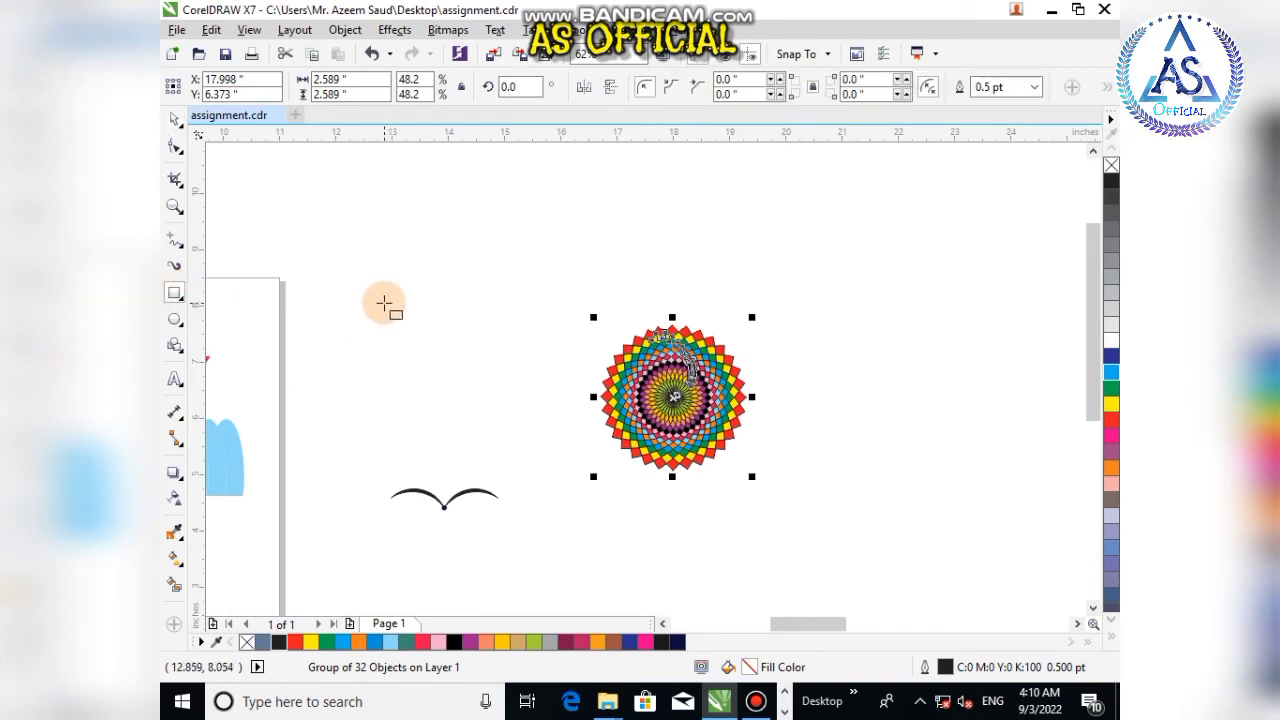
pyautogui.moveTo(384, 303); pyautogui.dragTo(480, 489)
pyautogui.hotkey('ctrl', 'z')
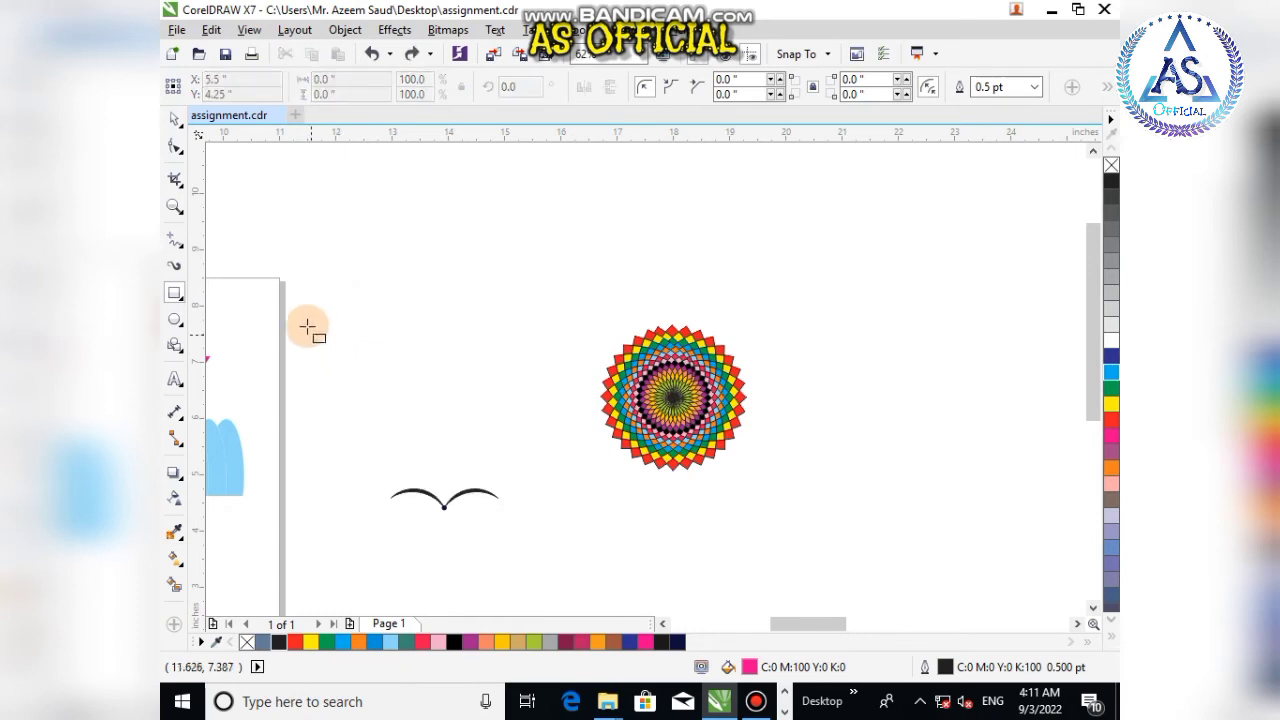
pyautogui.moveTo(335, 293); pyautogui.dragTo(484, 441)
pyautogui.click(174, 118)
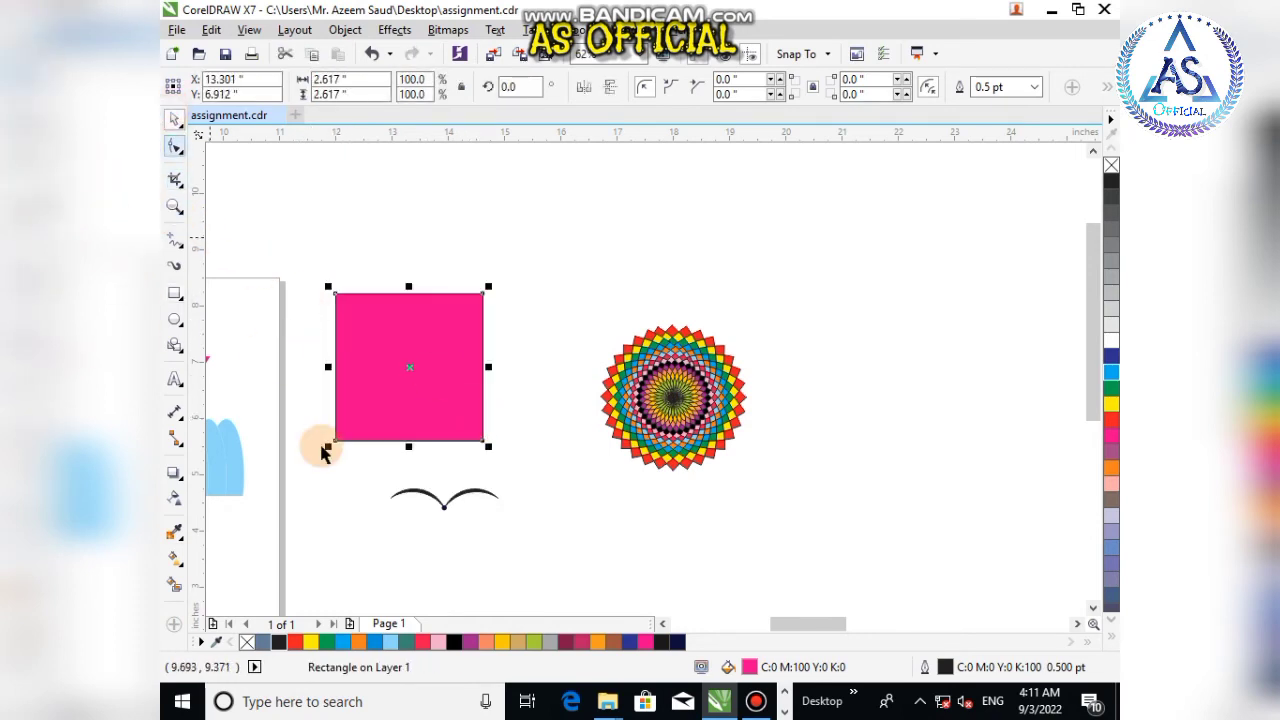
# Step: Rotate the pink square by 45 degrees so it stands as a diamond
pyautogui.click(444, 506)
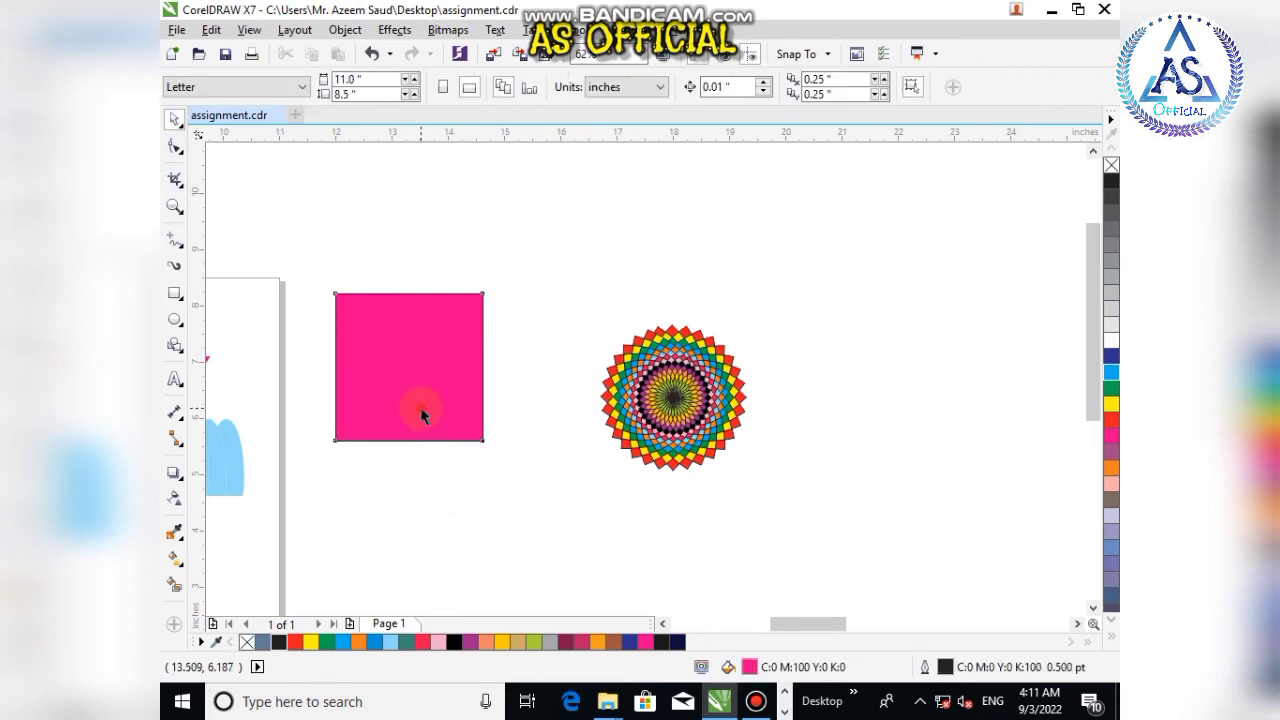
pyautogui.click(423, 408)
pyautogui.doubleClick(495, 90)
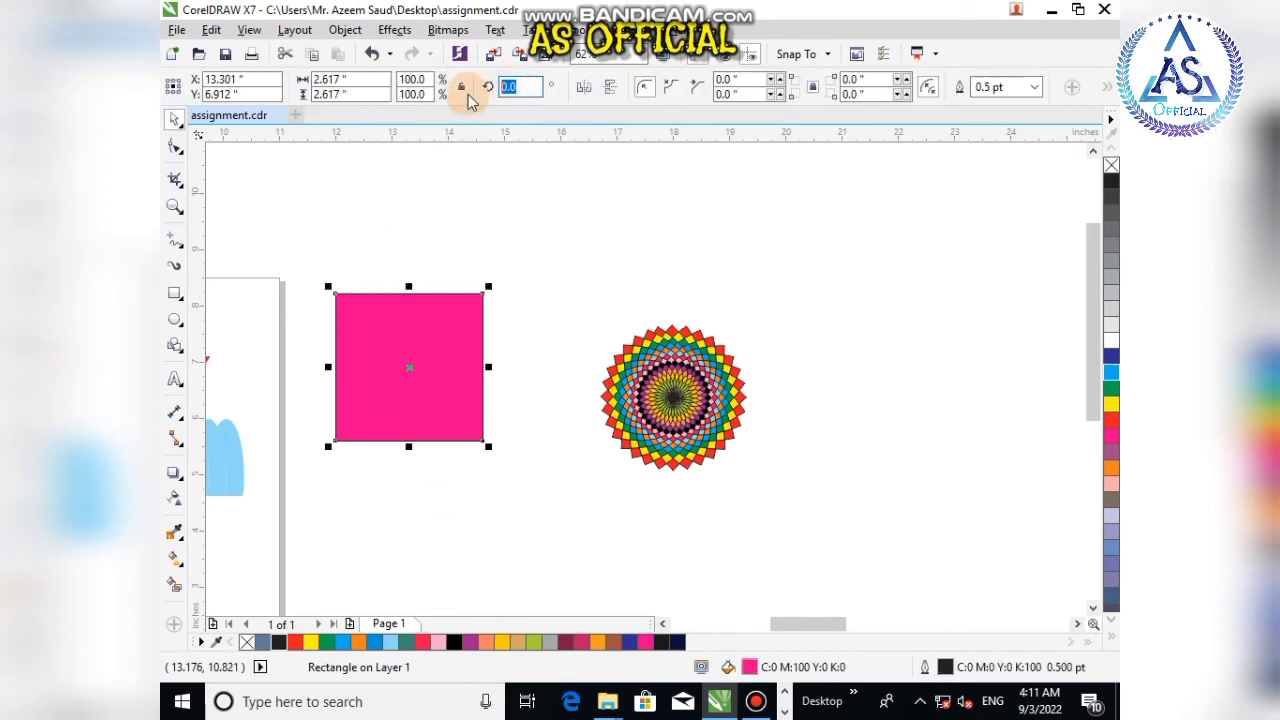
pyautogui.write('45')
pyautogui.press('Return')
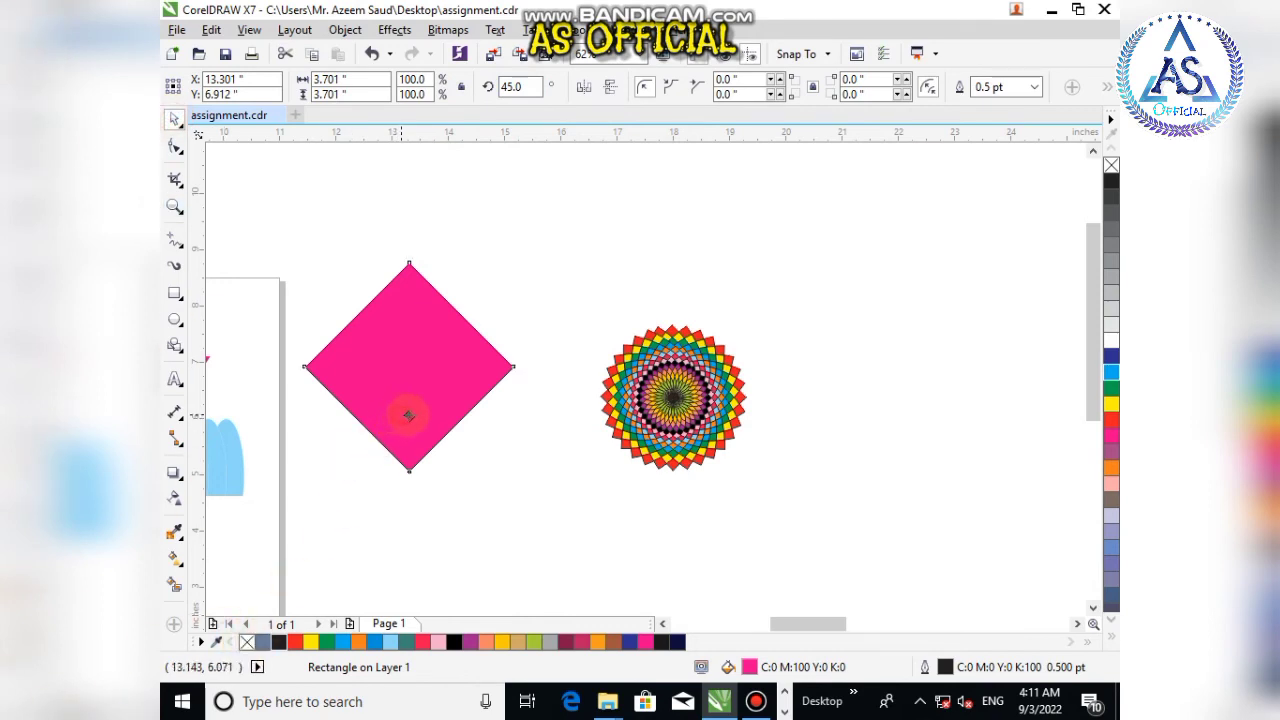
# Step: Convert the diamond to curves and reshape its lower segments with the Shape tool into a teardrop
pyautogui.moveTo(408, 415); pyautogui.dragTo(420, 421)
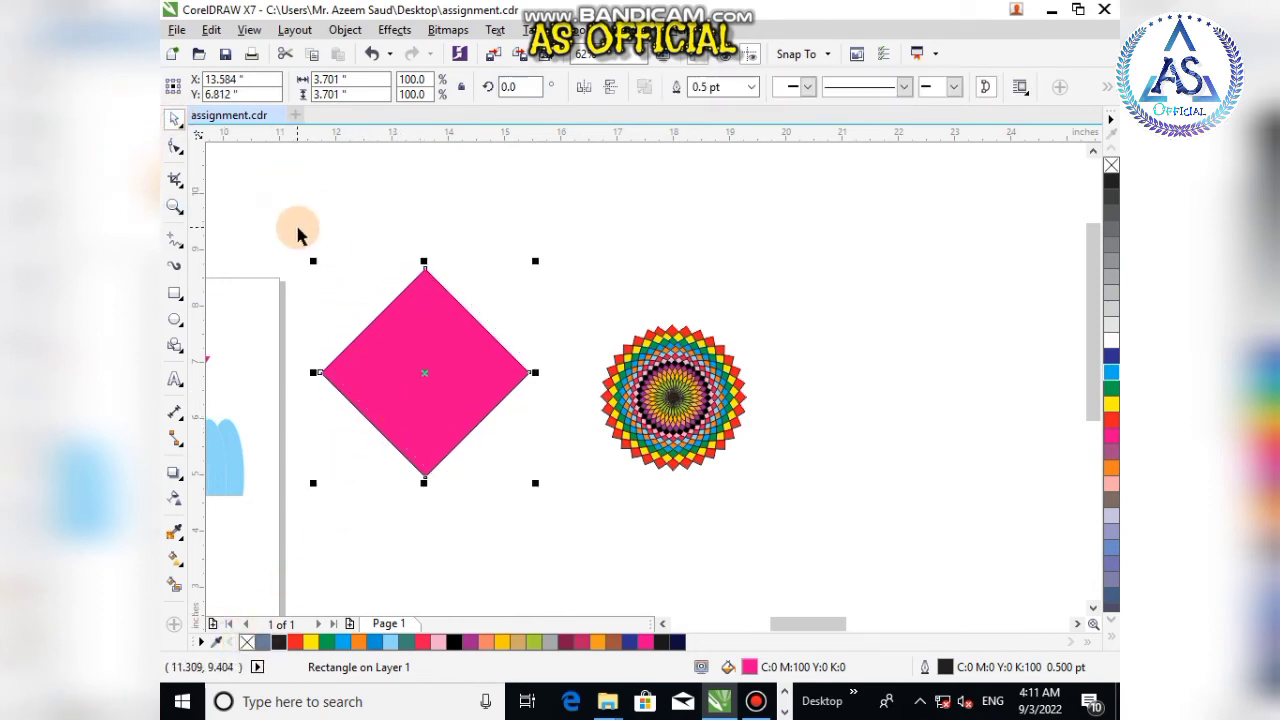
pyautogui.hotkey('ctrl', 'q')
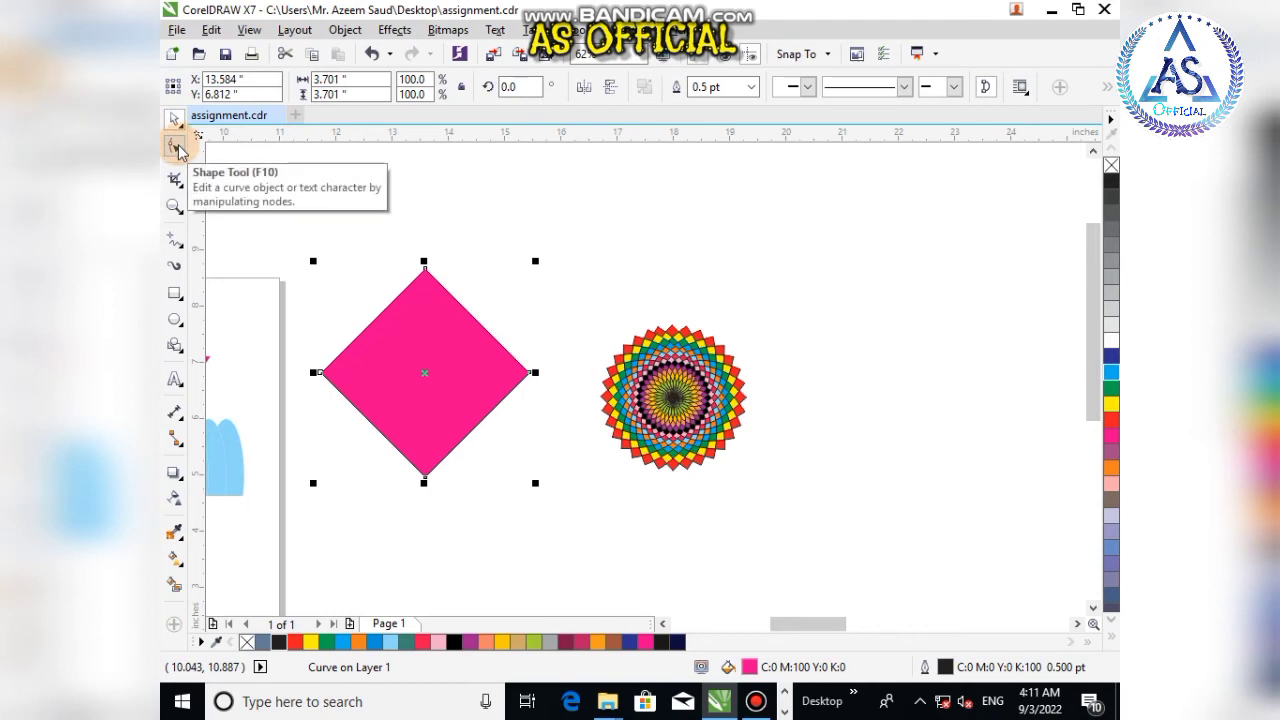
pyautogui.click(176, 147)
pyautogui.click(334, 385)
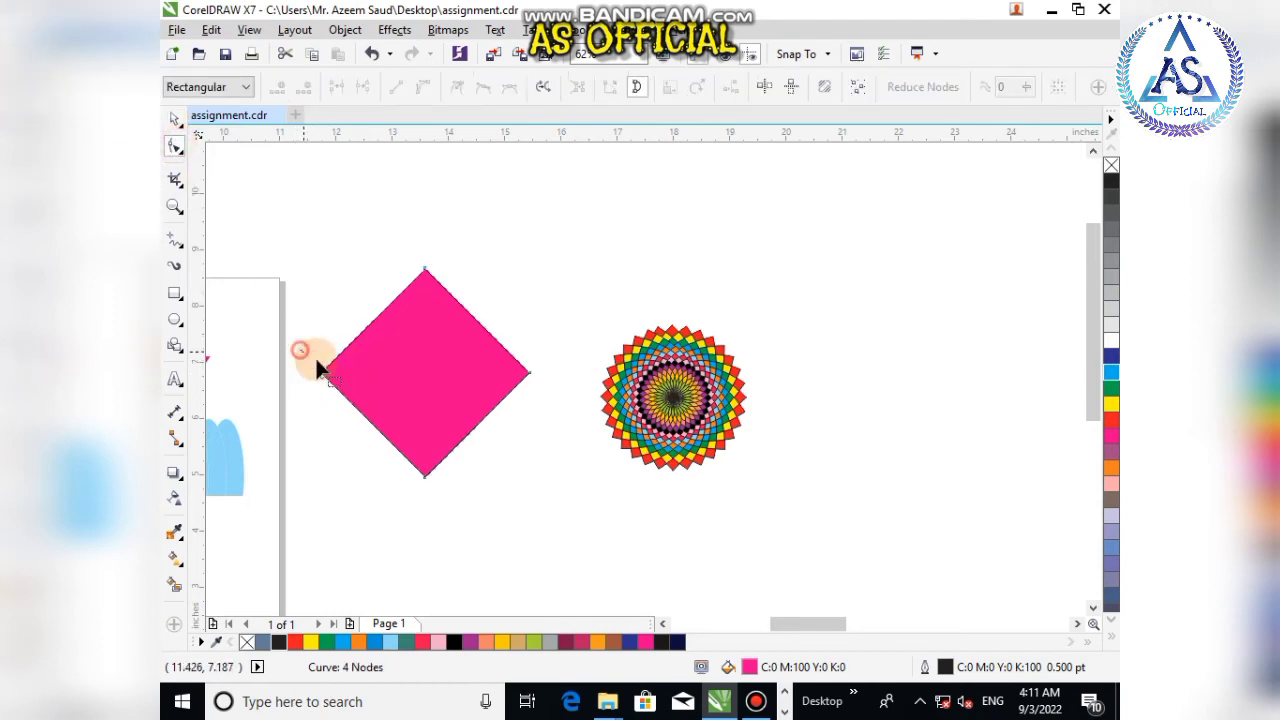
pyautogui.moveTo(566, 489); pyautogui.dragTo(572, 490)
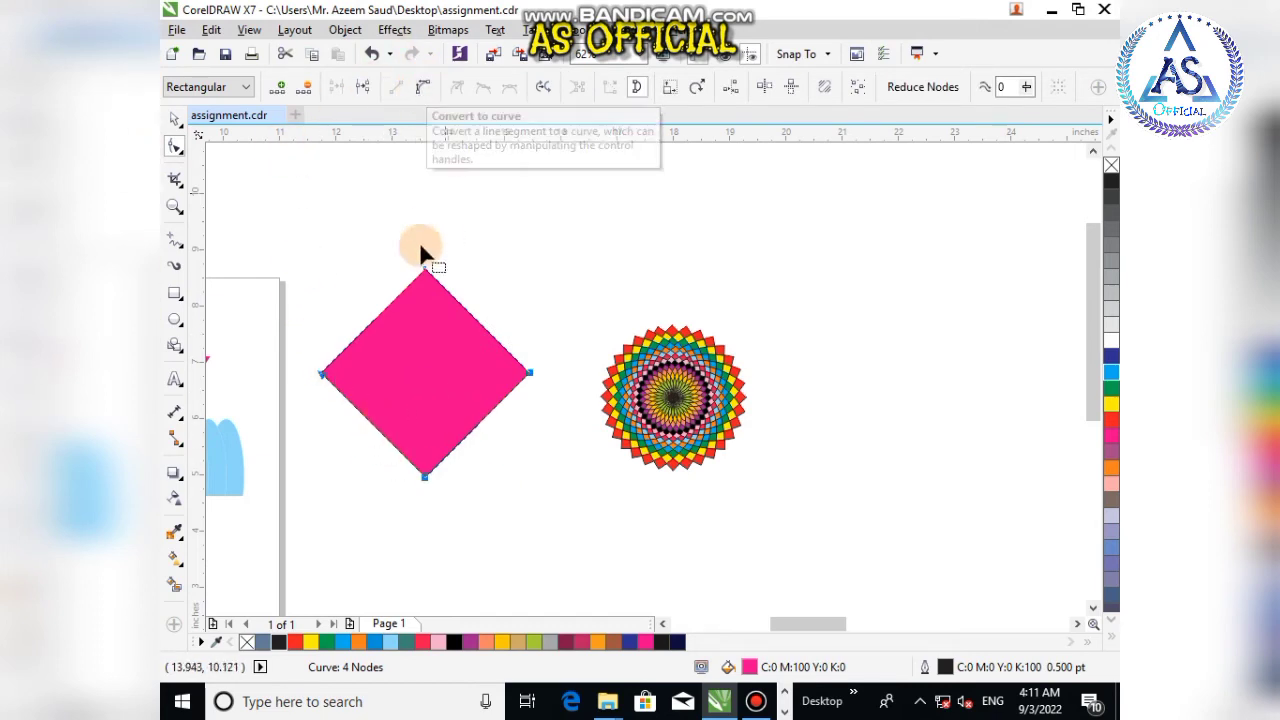
pyautogui.moveTo(302, 350); pyautogui.dragTo(497, 462)
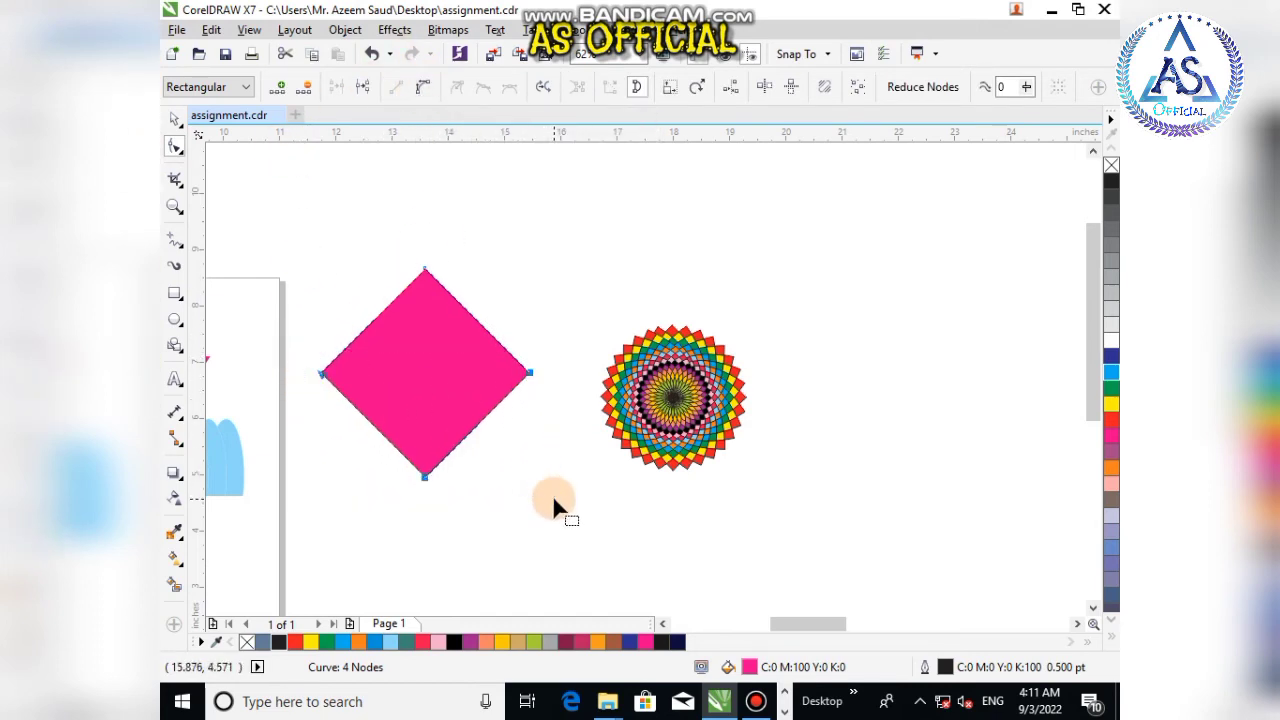
pyautogui.press('Delete')
pyautogui.click(172, 118)
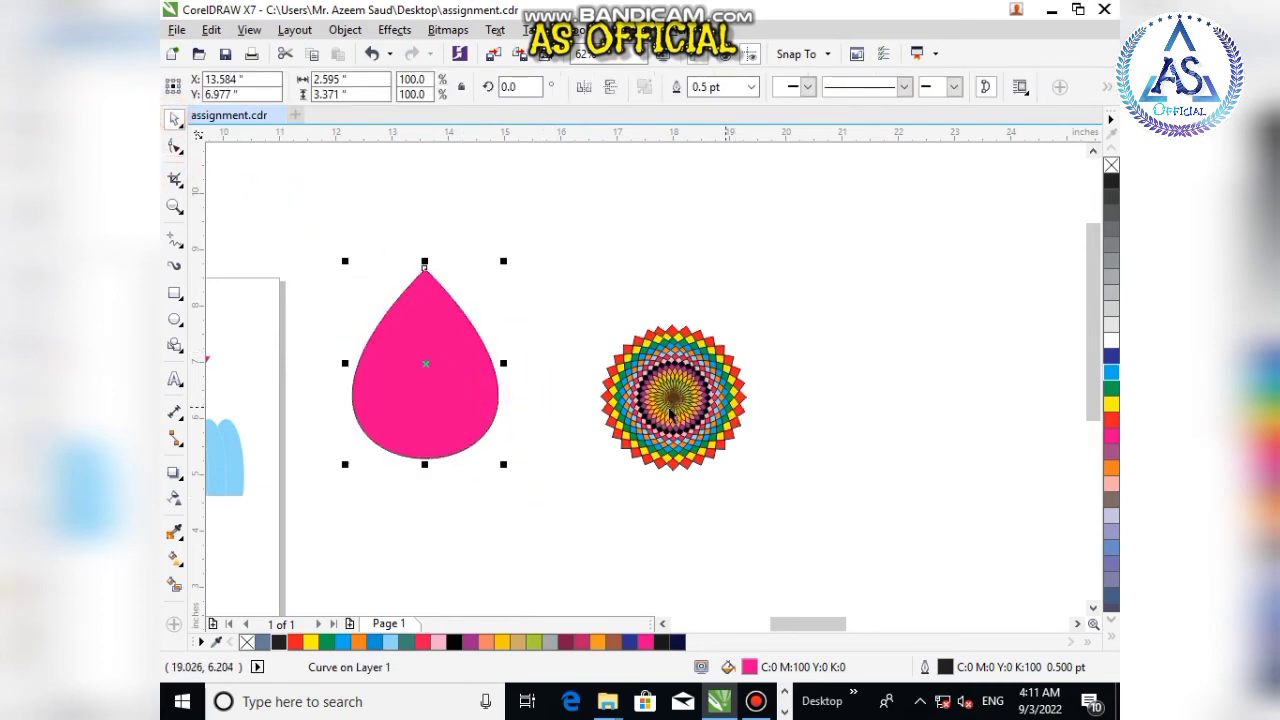
# Step: Move the mandala further right and set the teardrop's rotation centre at its bottom tip
pyautogui.moveTo(670, 408); pyautogui.dragTo(770, 410)
pyautogui.click(478, 391)
pyautogui.click(455, 368)
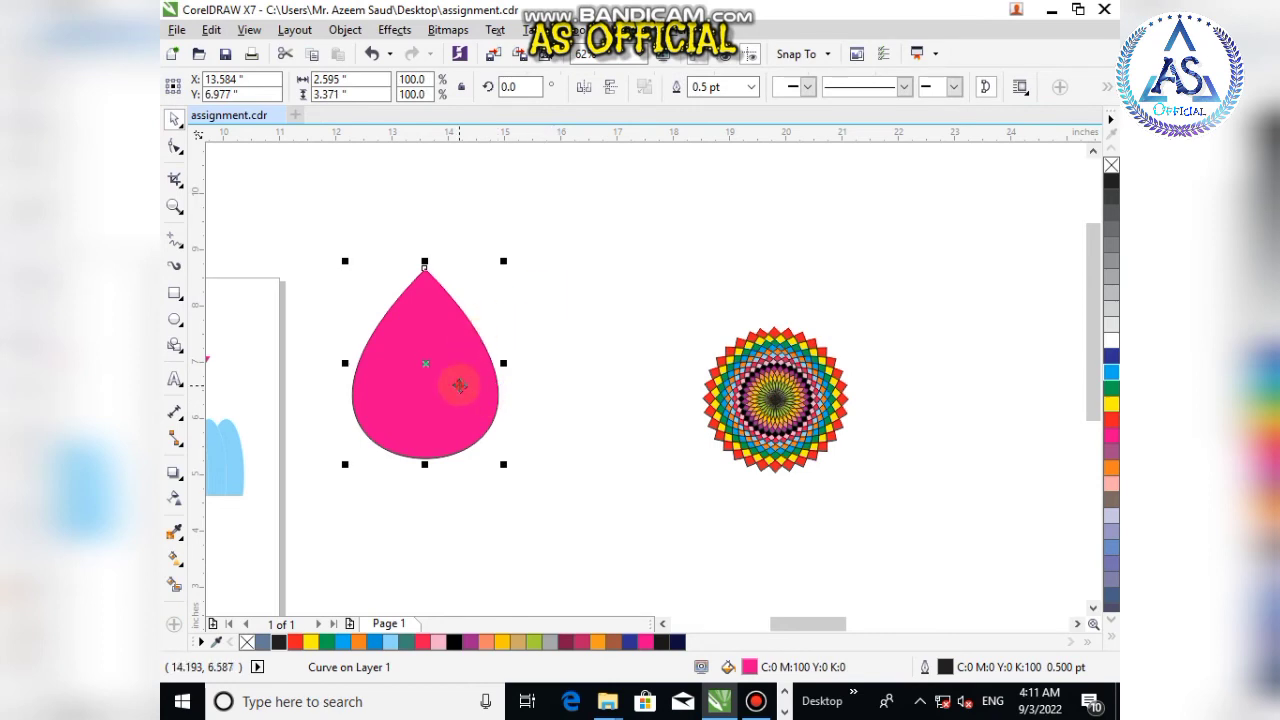
pyautogui.click(800, 54)
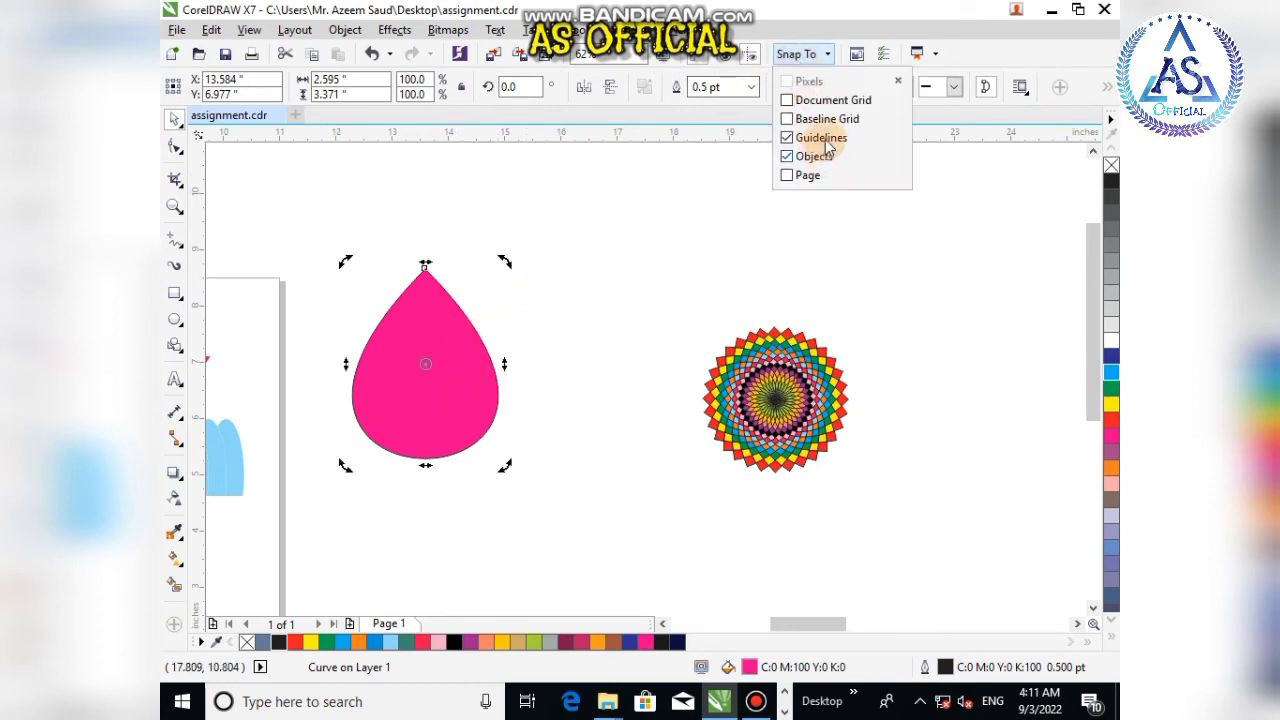
pyautogui.click(431, 371)
pyautogui.moveTo(431, 371); pyautogui.dragTo(426, 460)
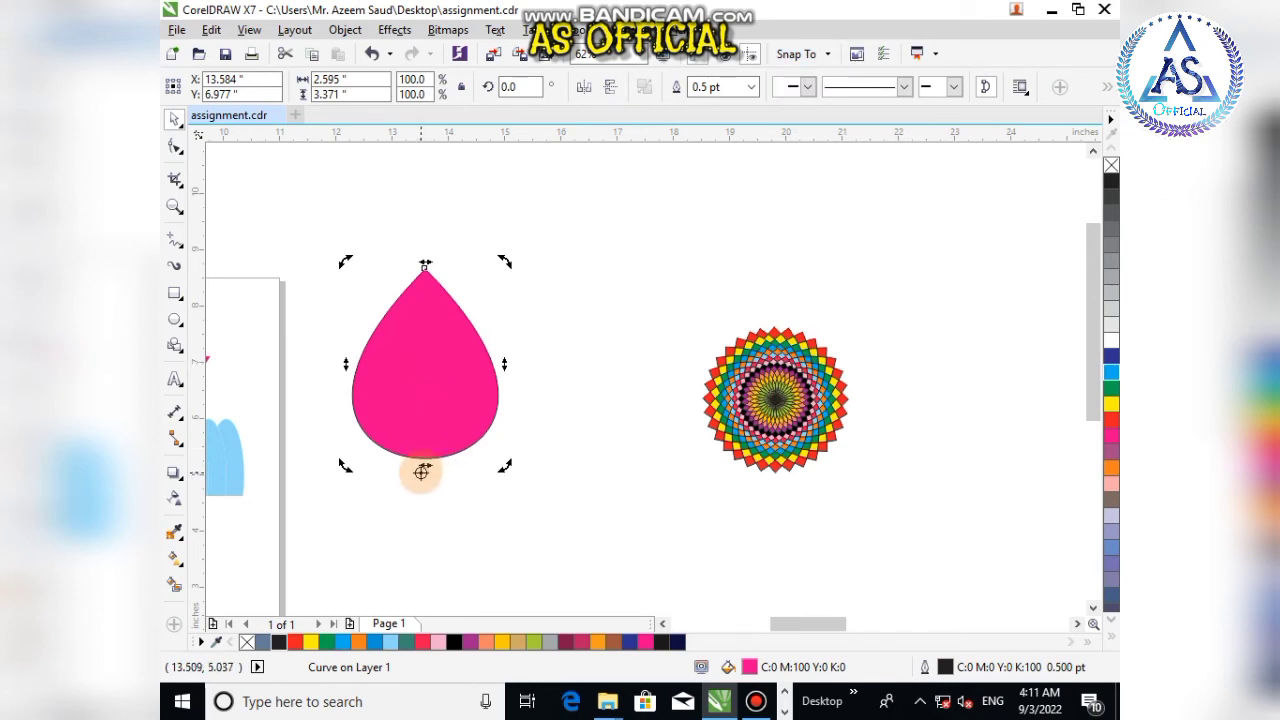
# Step: Try rotating a duplicate of the teardrop around its tip, then undo and delete the duplicate
pyautogui.moveTo(504, 261); pyautogui.dragTo(529, 268)
pyautogui.click(529, 268)
pyautogui.click(440, 380)
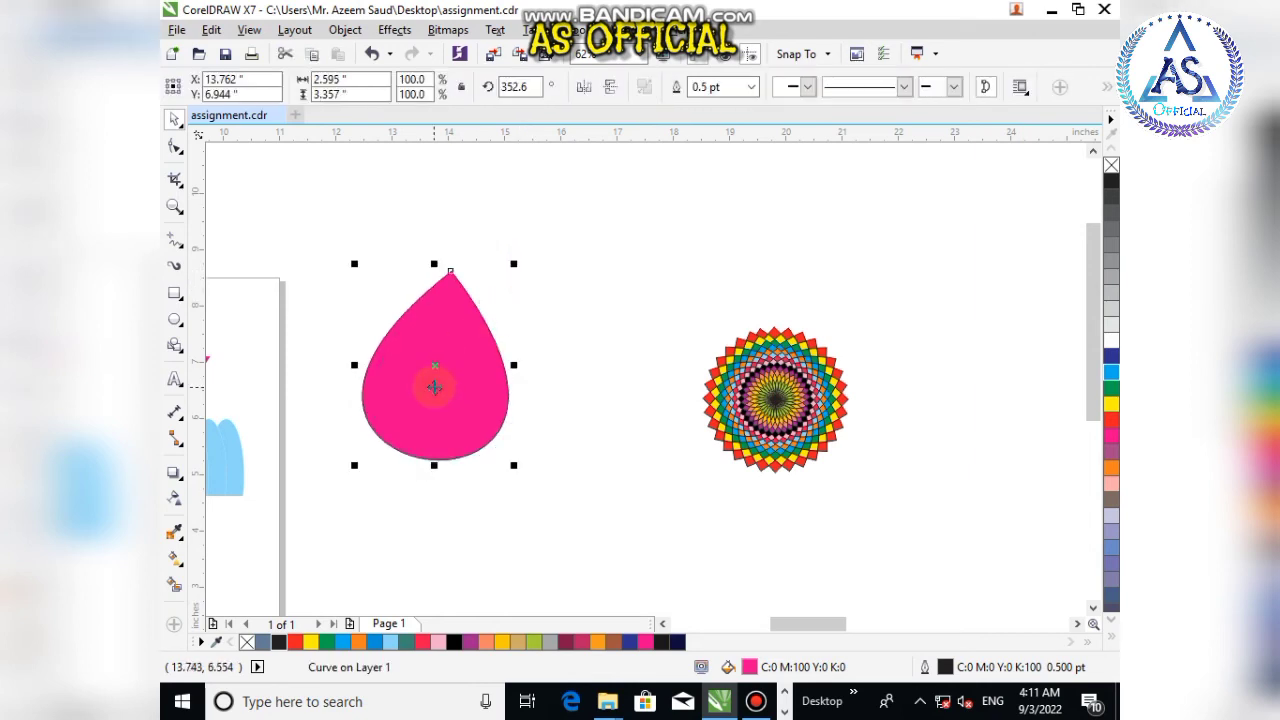
pyautogui.hotkey('ctrl', 'z')
pyautogui.moveTo(500, 263); pyautogui.dragTo(530, 282)
pyautogui.click(530, 283)
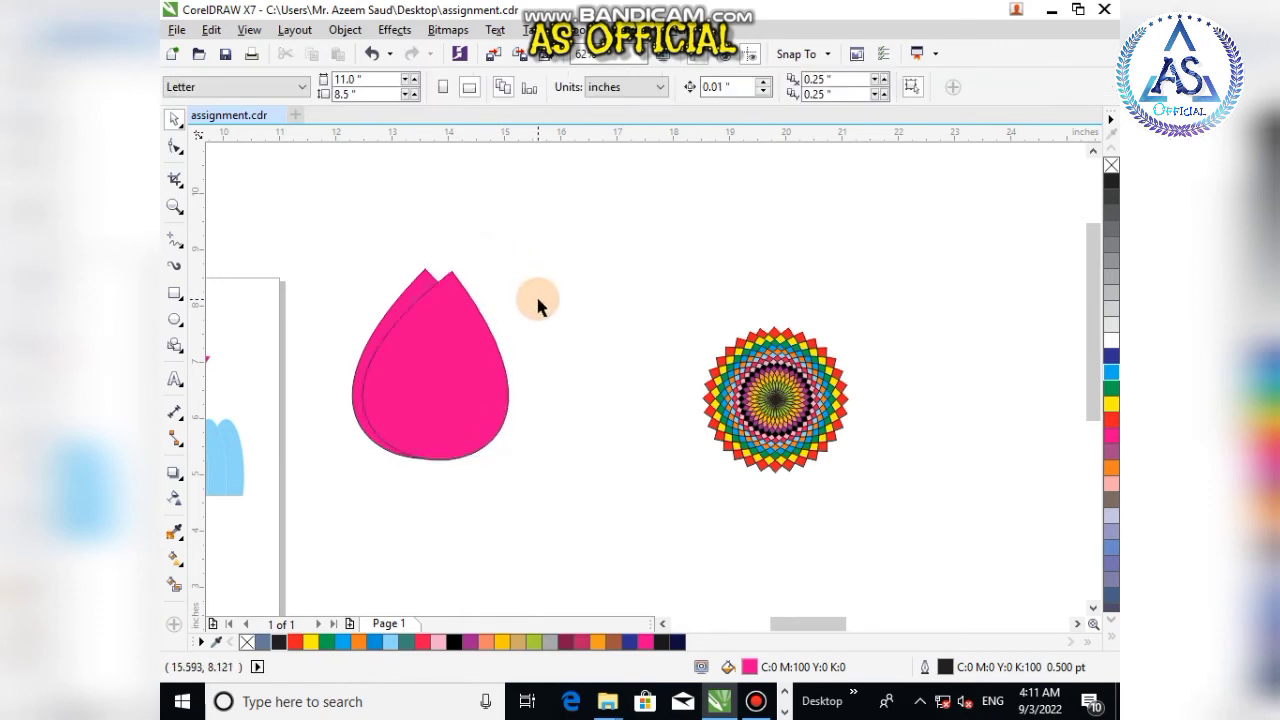
pyautogui.click(405, 358)
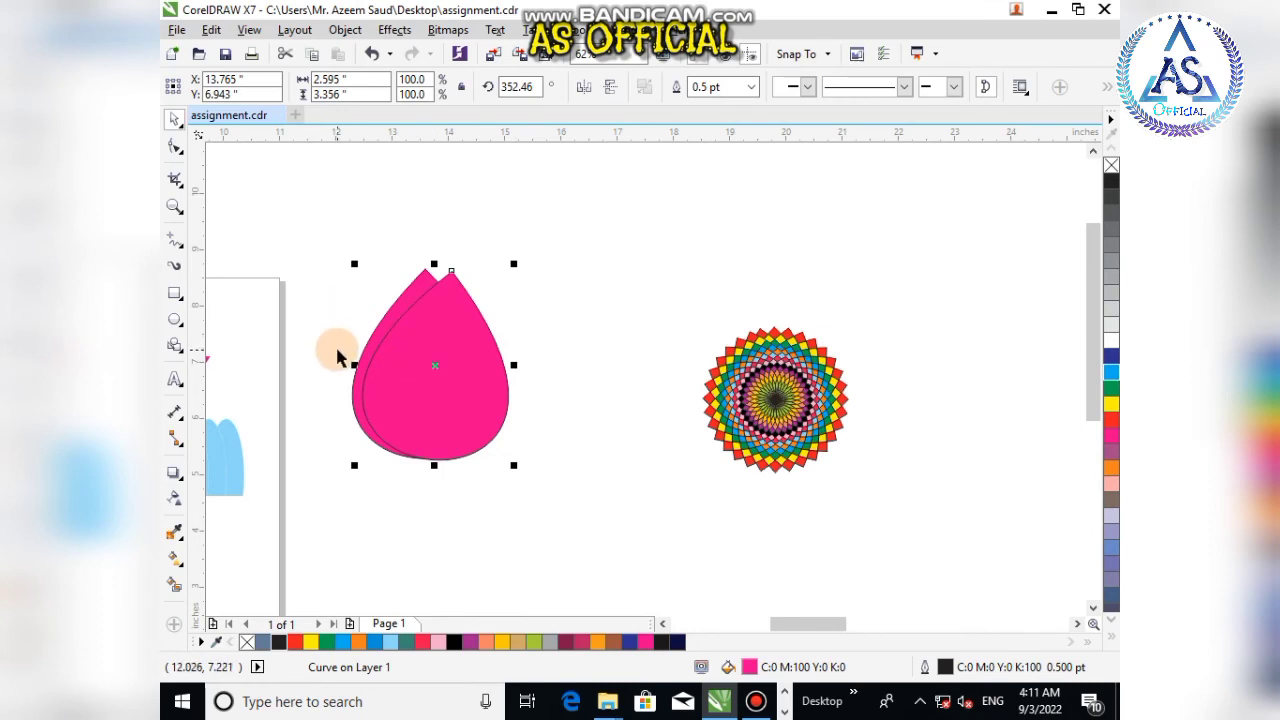
pyautogui.press('Delete')
pyautogui.click(378, 364)
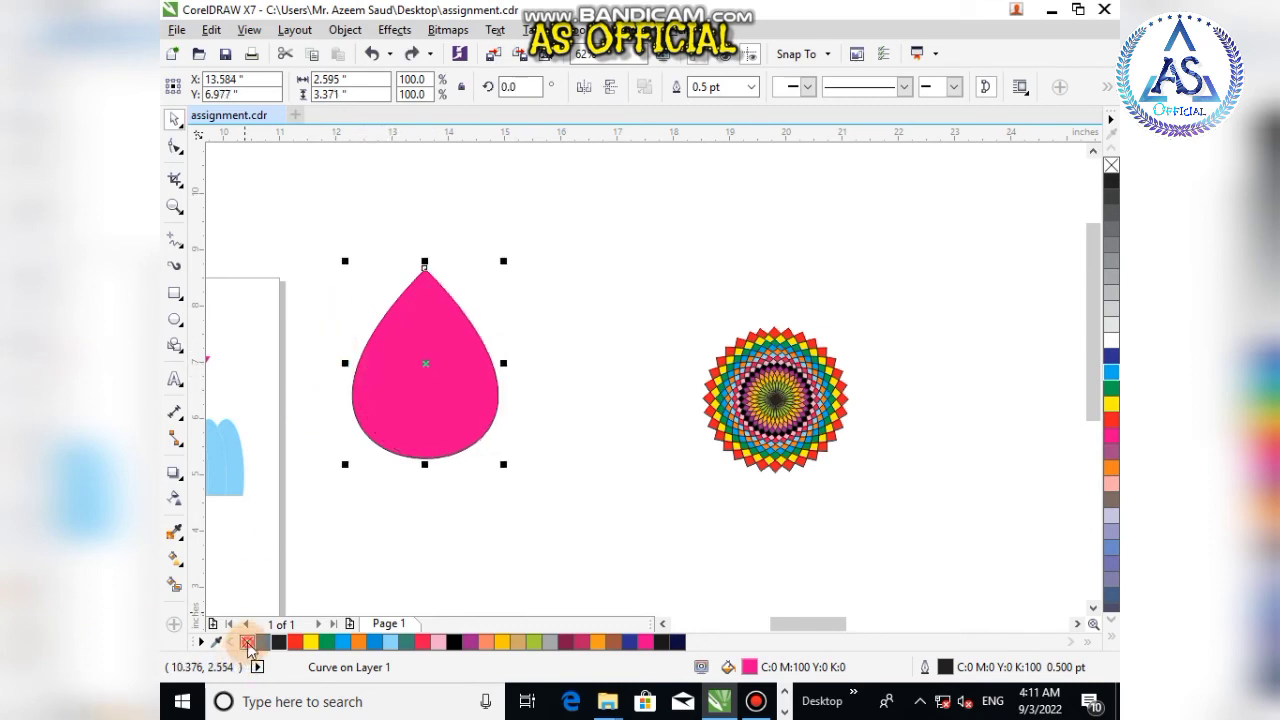
# Step: Remove the teardrop's fill, leaving only its outline, and switch it back to rotation mode
pyautogui.click(248, 642)
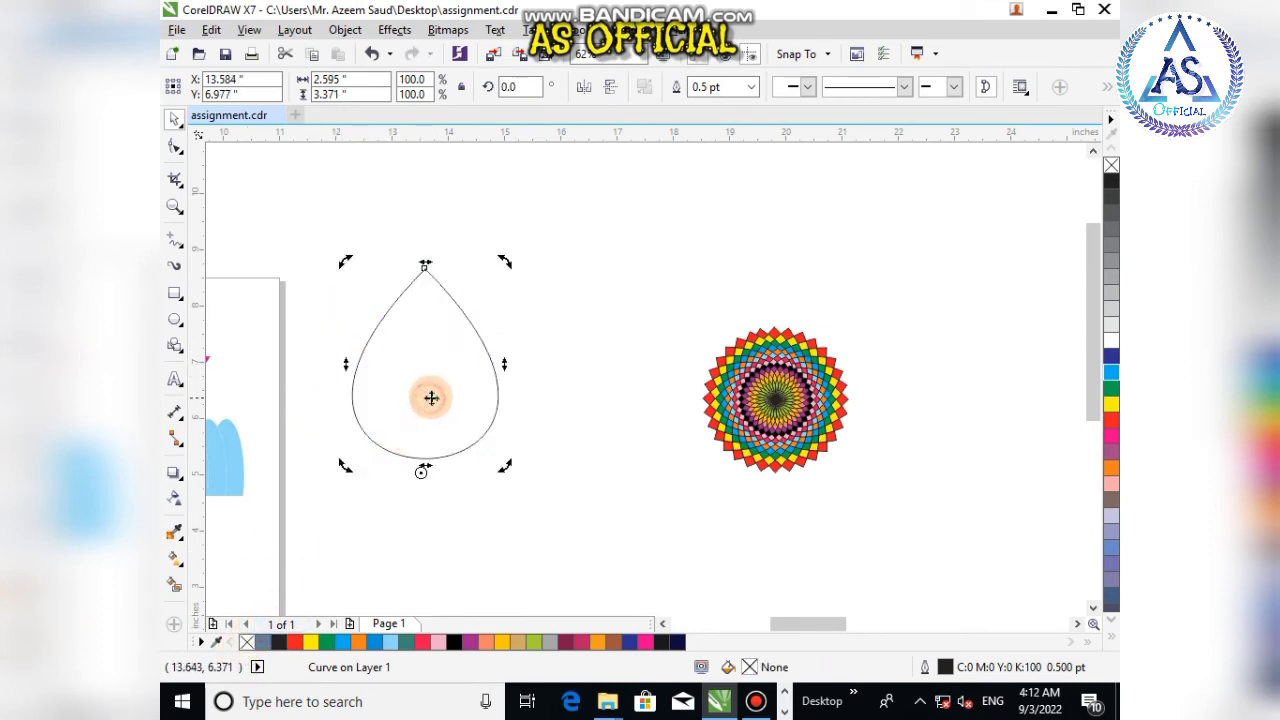
pyautogui.click(500, 277)
pyautogui.click(450, 340)
pyautogui.click(429, 334)
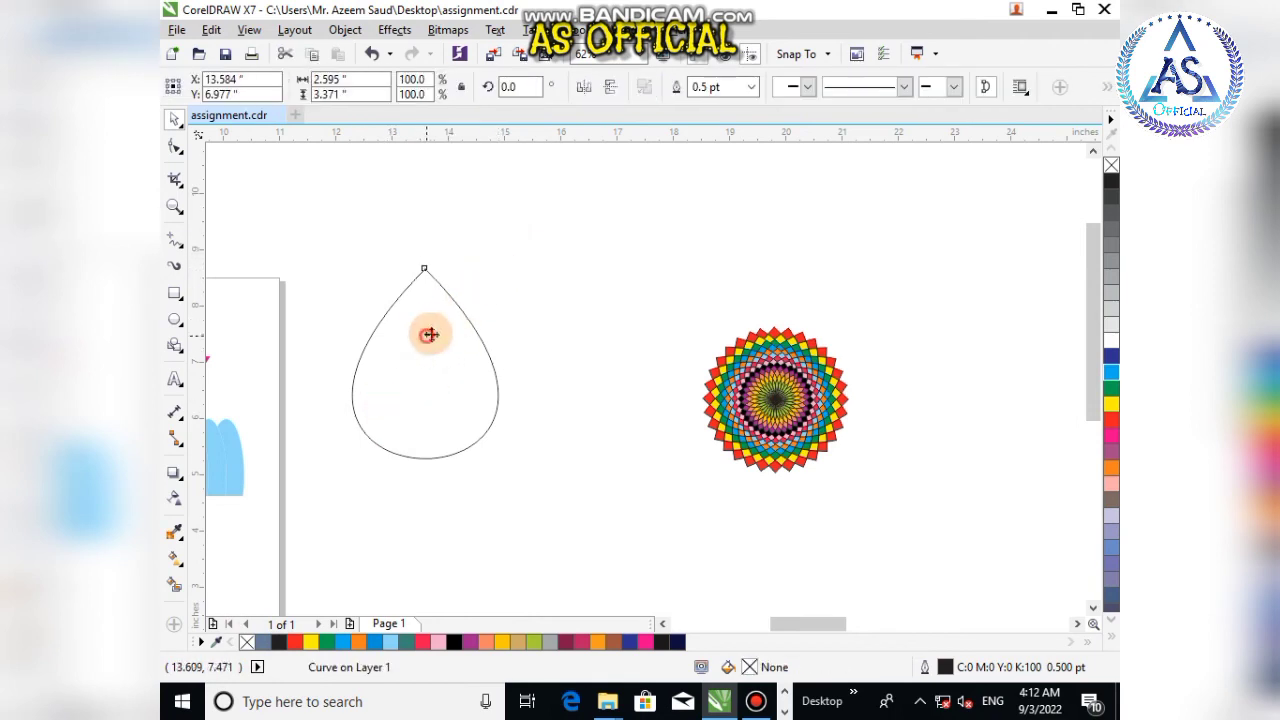
# Step: Rotate a duplicate of the teardrop about its tip and repeat the duplication until copies form a full circle
pyautogui.moveTo(502, 264); pyautogui.dragTo(530, 289)
pyautogui.hotkey('ctrl', 'r')
pyautogui.hotkey('ctrl', 'r')
pyautogui.hotkey('ctrl', 'r')
pyautogui.hotkey('ctrl', 'r')
pyautogui.hotkey('ctrl', 'r')
pyautogui.hotkey('ctrl', 'r')
pyautogui.hotkey('ctrl', 'r')
pyautogui.hotkey('ctrl', 'r')
pyautogui.hotkey('ctrl', 'r')
pyautogui.hotkey('ctrl', 'r')
pyautogui.hotkey('ctrl', 'r')
pyautogui.hotkey('ctrl', 'r')
pyautogui.hotkey('ctrl', 'r')
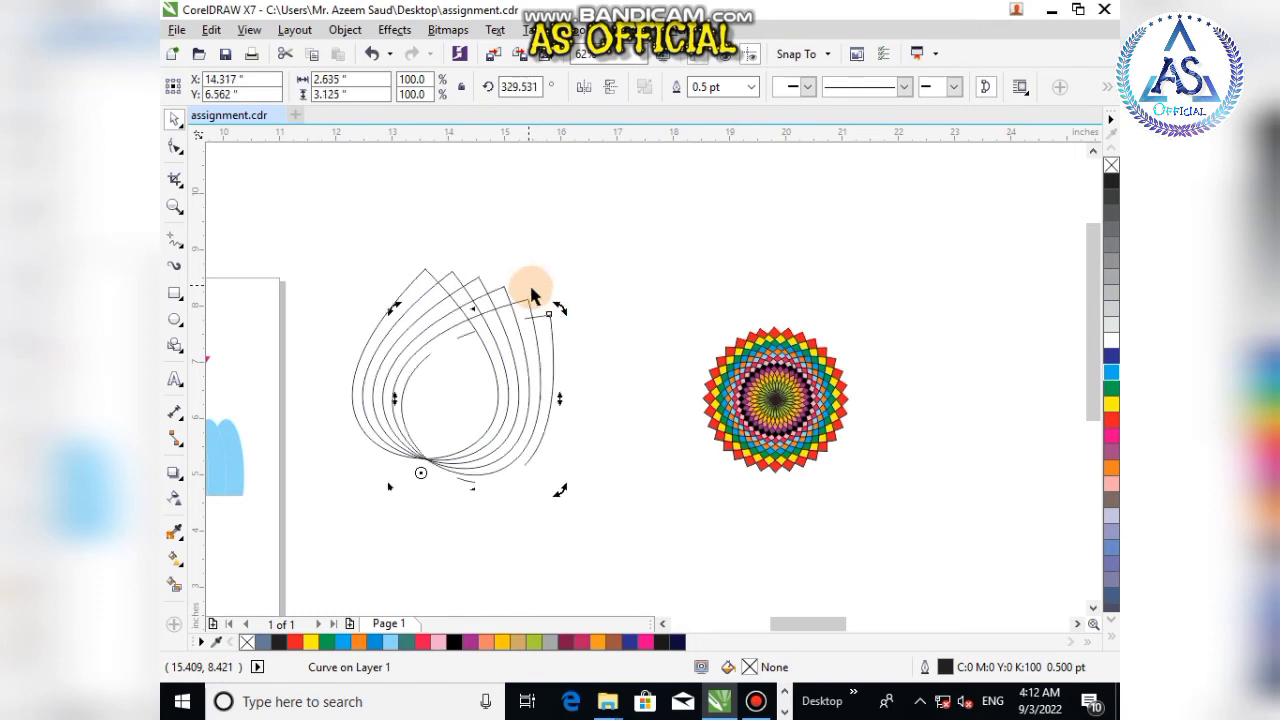
pyautogui.hotkey('ctrl', 'r')
pyautogui.hotkey('ctrl', 'r')
pyautogui.hotkey('ctrl', 'r')
pyautogui.hotkey('ctrl', 'r')
pyautogui.hotkey('ctrl', 'r')
pyautogui.hotkey('ctrl', 'r')
pyautogui.hotkey('ctrl', 'r')
pyautogui.hotkey('ctrl', 'r')
pyautogui.hotkey('ctrl', 'r')
pyautogui.hotkey('ctrl', 'r')
pyautogui.hotkey('ctrl', 'r')
pyautogui.hotkey('ctrl', 'r')
pyautogui.hotkey('ctrl', 'r')
pyautogui.hotkey('ctrl', 'r')
pyautogui.hotkey('ctrl', 'r')
pyautogui.hotkey('ctrl', 'r')
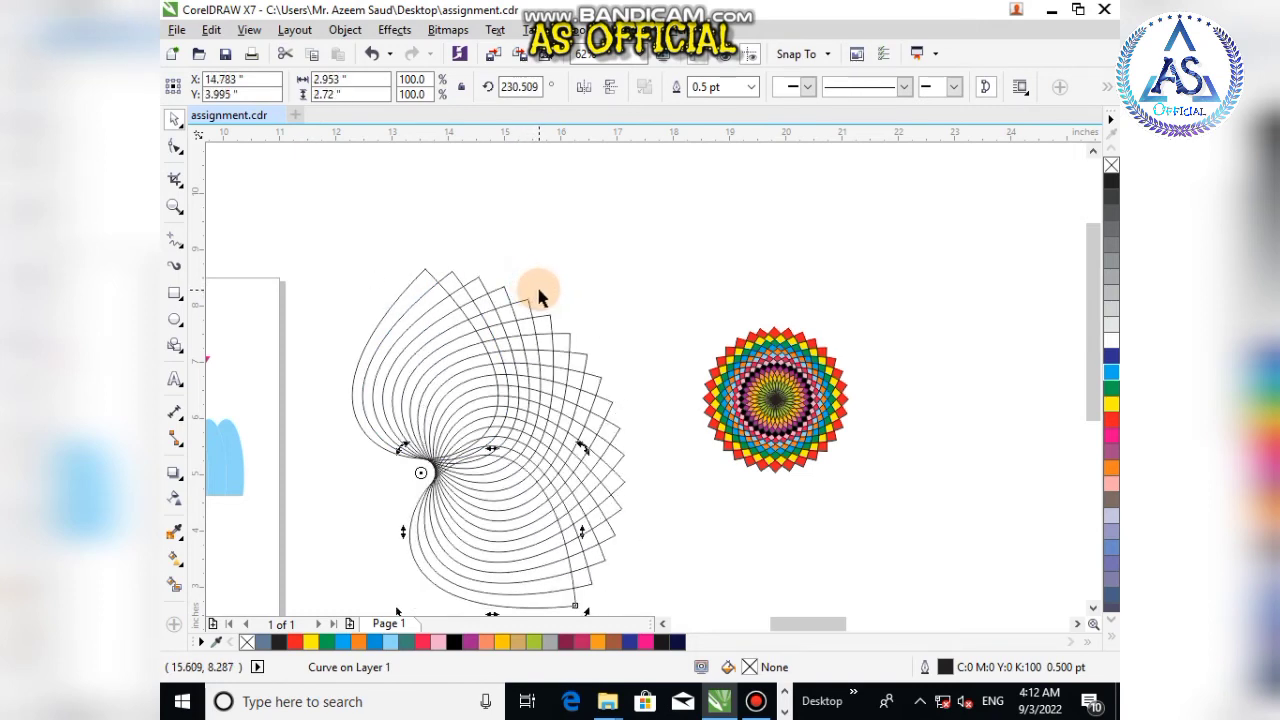
pyautogui.hotkey('ctrl', 'r')
pyautogui.hotkey('ctrl', 'r')
pyautogui.hotkey('ctrl', 'r')
pyautogui.hotkey('ctrl', 'r')
pyautogui.hotkey('ctrl', 'r')
pyautogui.hotkey('ctrl', 'r')
pyautogui.hotkey('ctrl', 'r')
pyautogui.hotkey('ctrl', 'r')
pyautogui.hotkey('ctrl', 'r')
pyautogui.hotkey('ctrl', 'r')
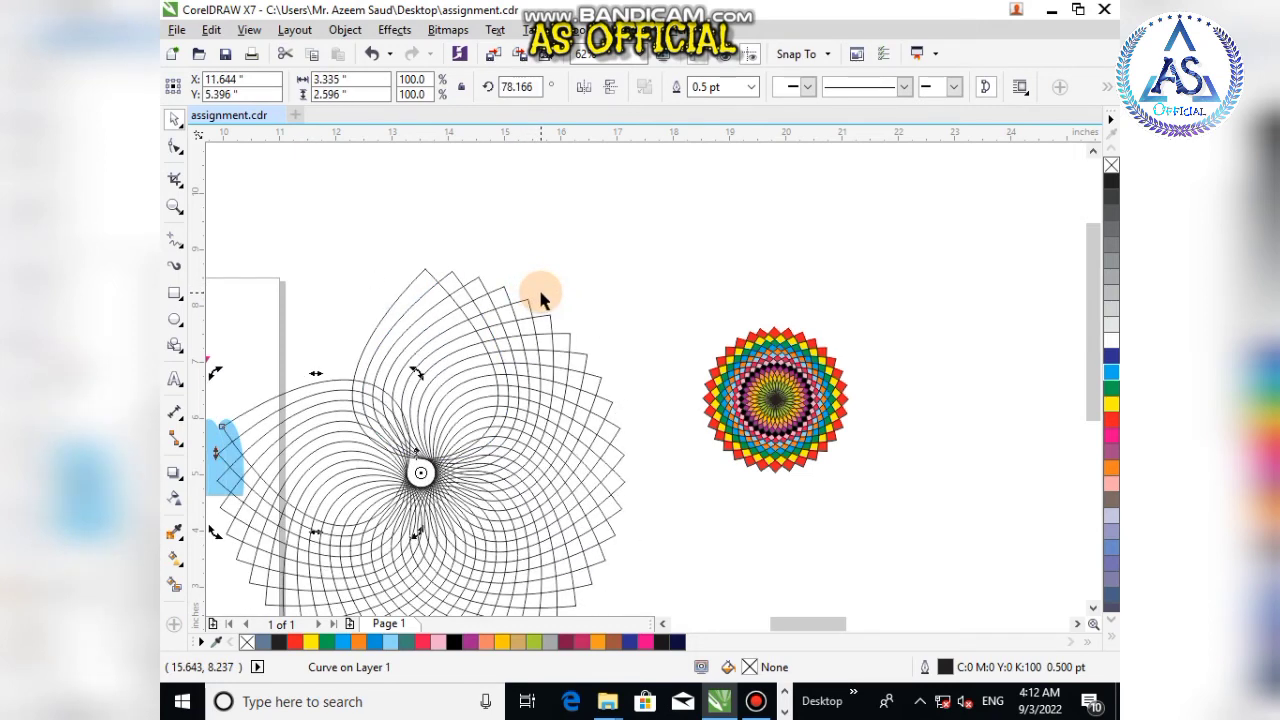
pyautogui.hotkey('ctrl', 'r')
pyautogui.hotkey('ctrl', 'r')
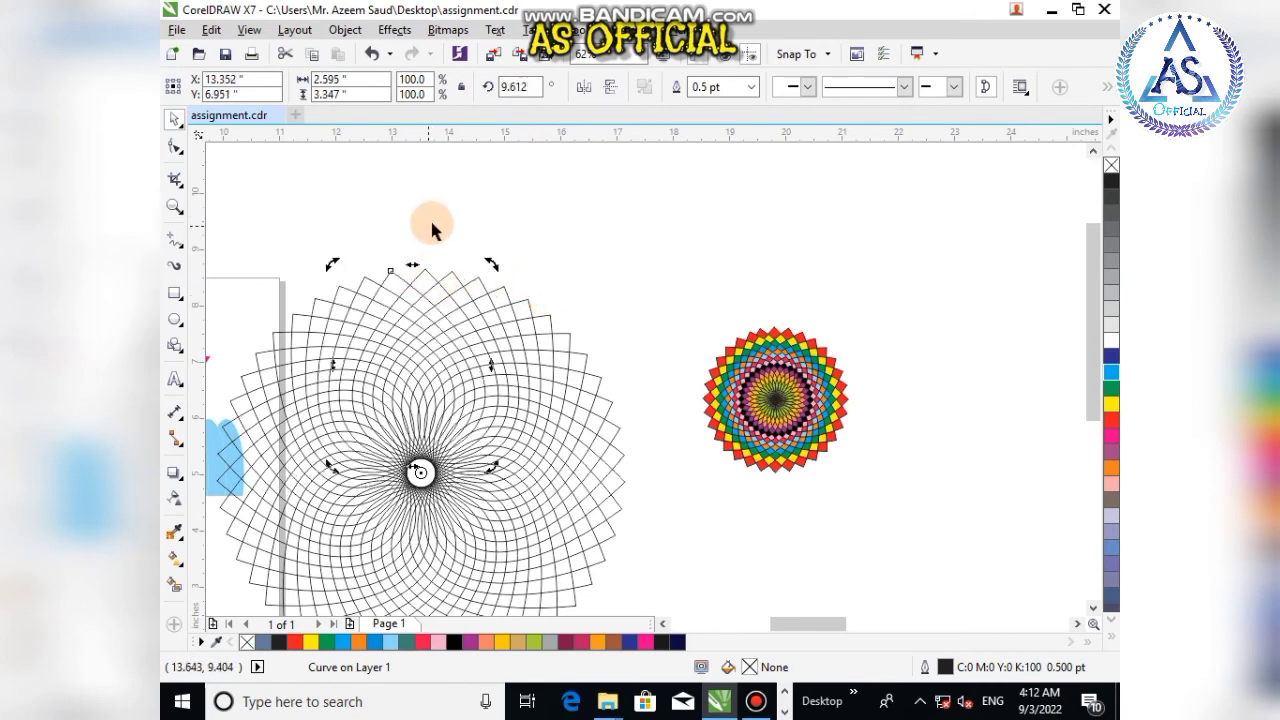
# Step: Select all the teardrop copies and move the circular pattern to the right
pyautogui.scroll(-2, 428, 223)
pyautogui.moveTo(302, 205); pyautogui.dragTo(536, 468)
pyautogui.moveTo(425, 348); pyautogui.dragTo(699, 427)
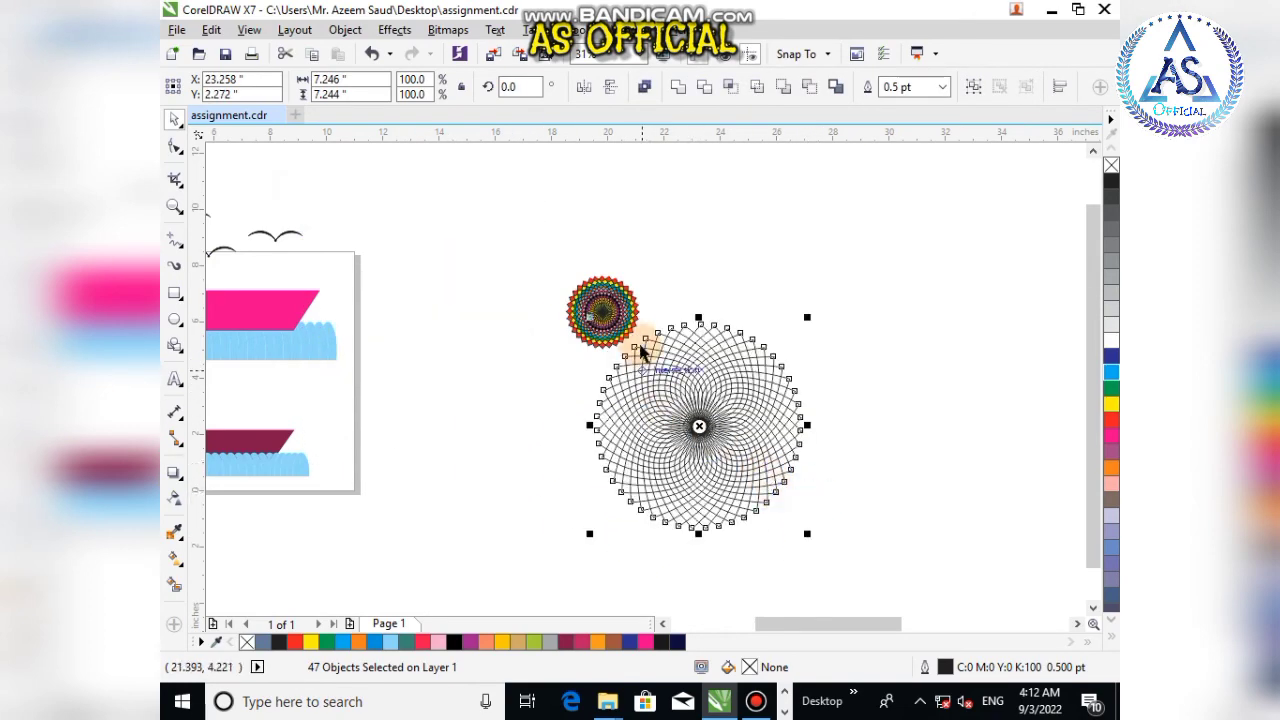
# Step: Move the small mandala up and to the left, away from the teardrop pattern
pyautogui.moveTo(608, 305); pyautogui.dragTo(506, 316)
pyautogui.scroll(2, 770, 522)
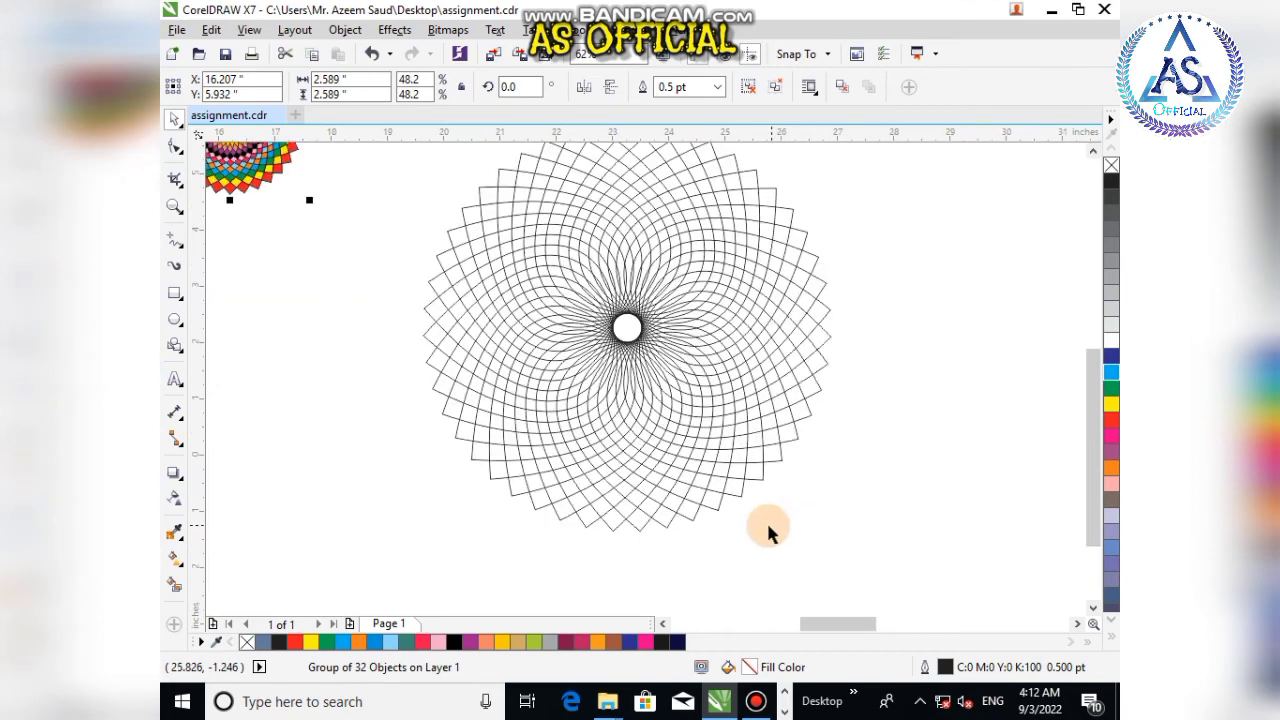
pyautogui.scroll(-2, 622, 408)
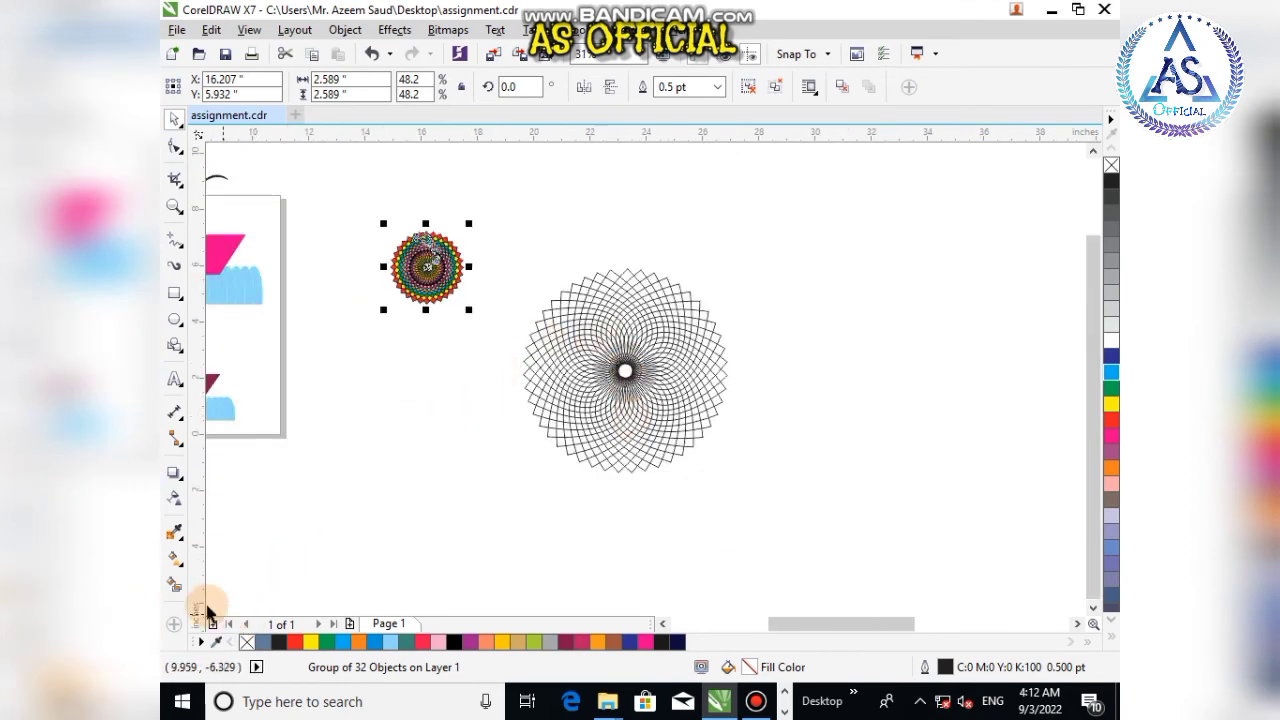
# Step: Use Smart Fill to fill a spiral band of cells from the outer edge toward the centre in slate blue C:40 M:20 Y:0 K:40
pyautogui.click(174, 585)
pyautogui.scroll(3, 589, 285)
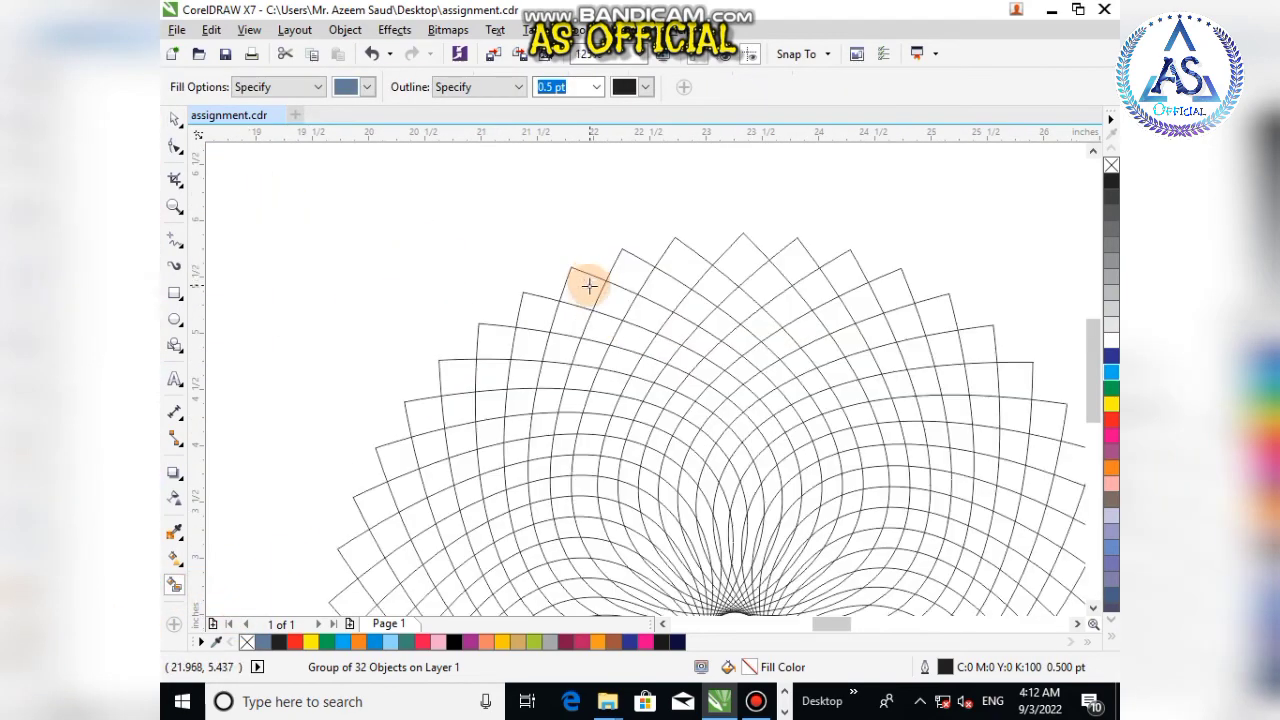
pyautogui.click(582, 287)
pyautogui.click(618, 298)
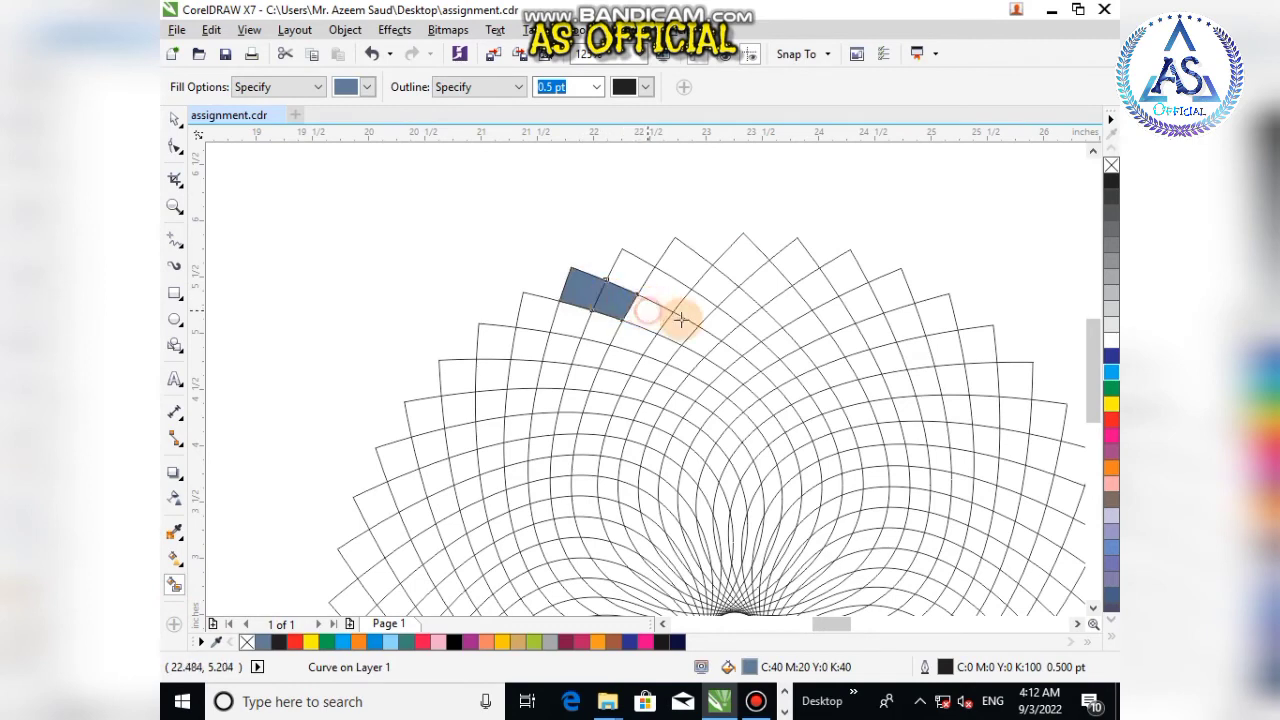
pyautogui.click(655, 316)
pyautogui.click(702, 343)
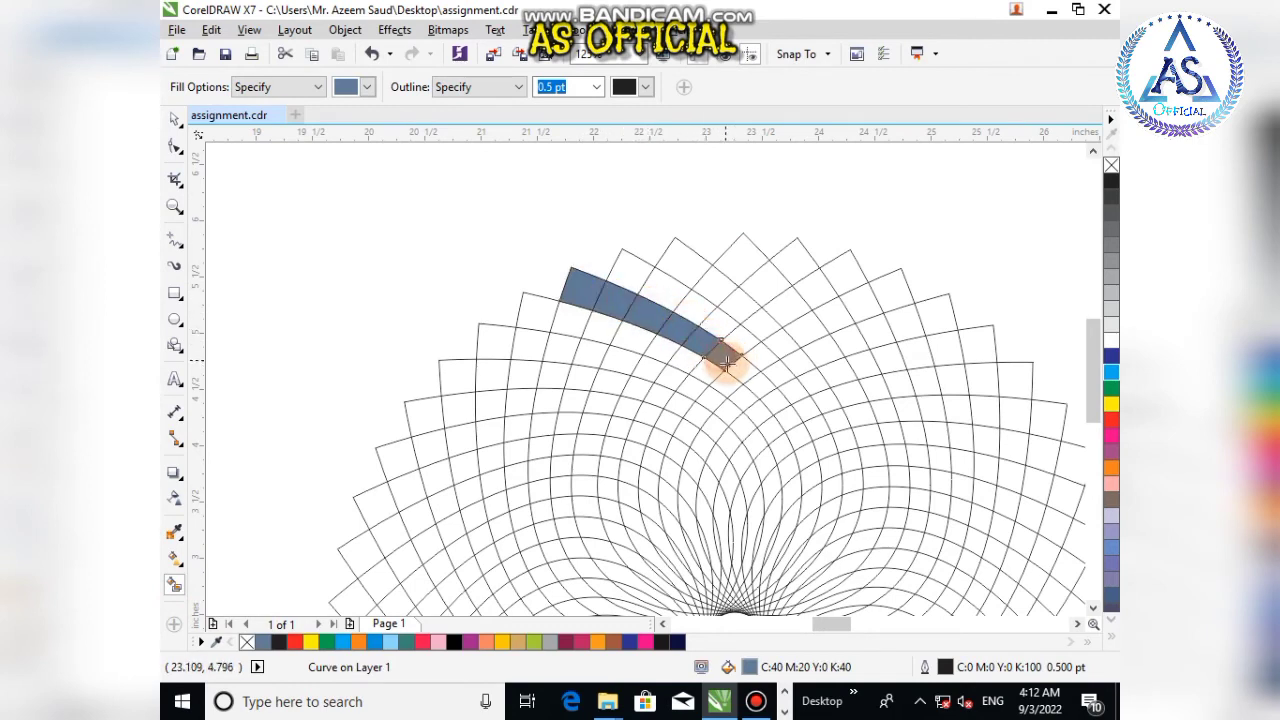
pyautogui.click(762, 378)
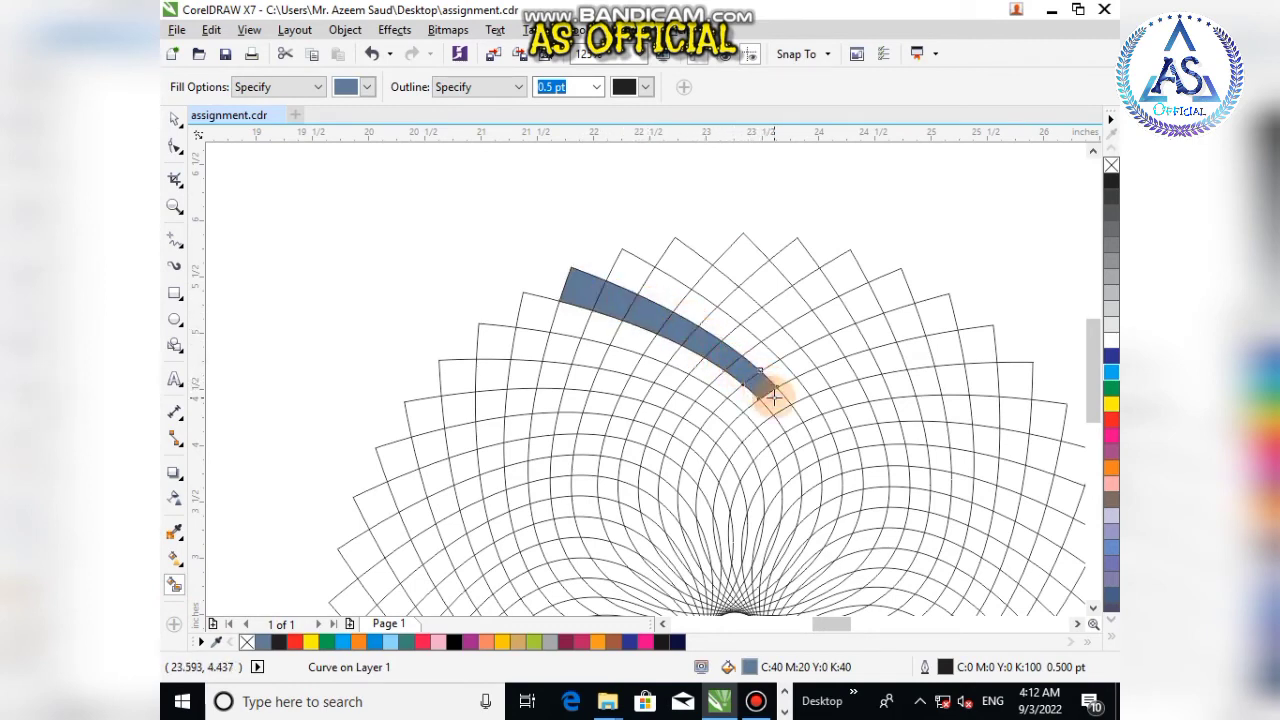
pyautogui.click(775, 403)
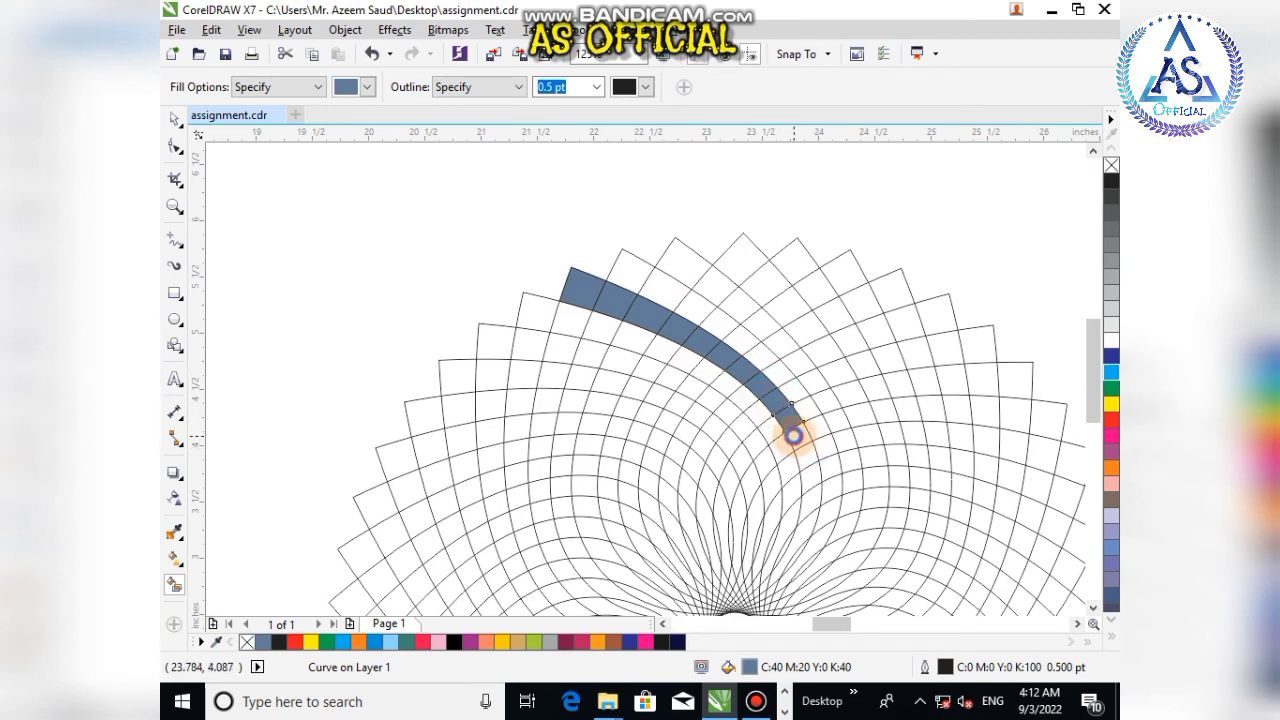
pyautogui.click(793, 434)
pyautogui.click(810, 475)
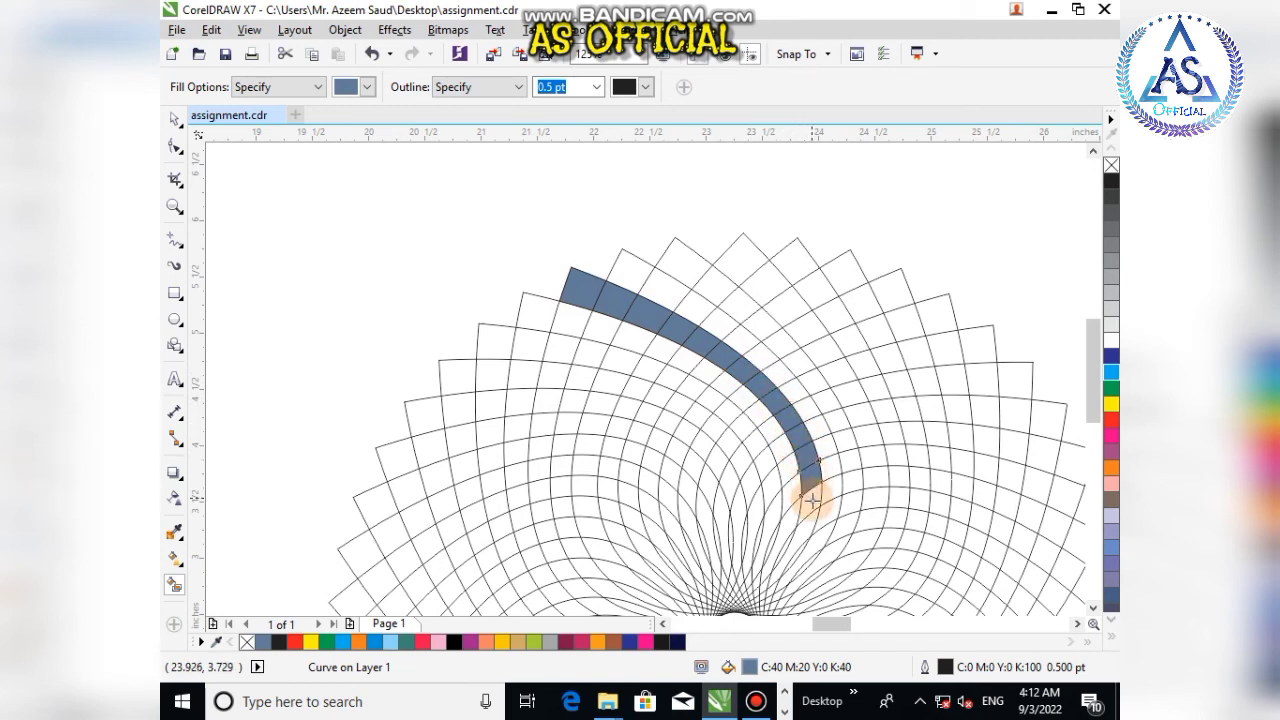
pyautogui.click(806, 526)
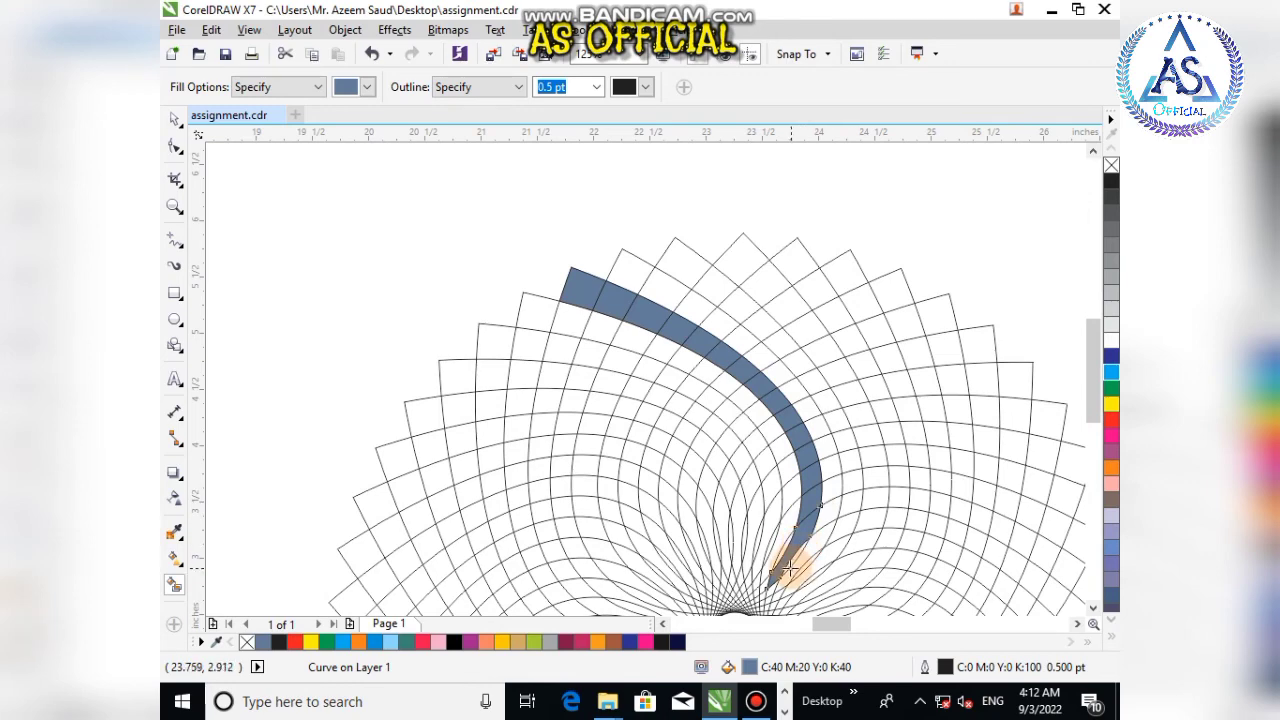
# Step: Continue Smart Fill on the innermost cells of the spiral band down to the centre in slate blue
pyautogui.scroll(2, 789, 568)
pyautogui.scroll(-4, 770, 570)
pyautogui.scroll(3, 755, 595)
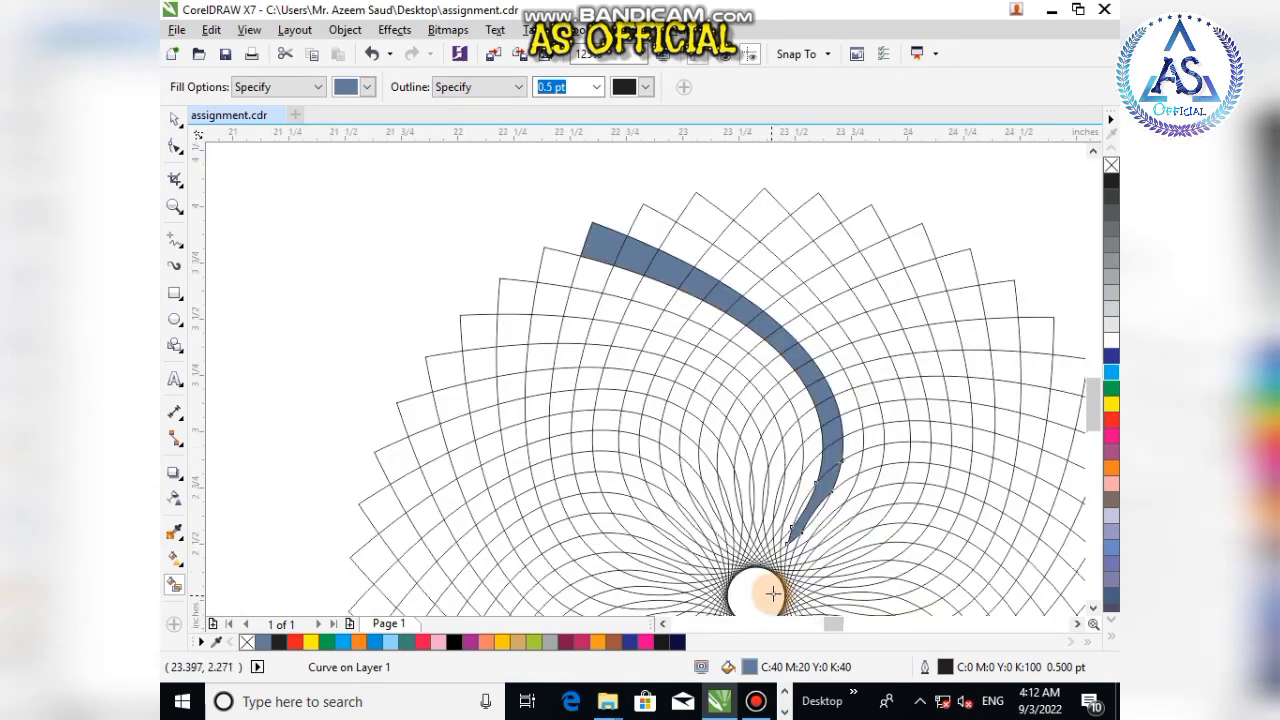
pyautogui.scroll(2, 773, 594)
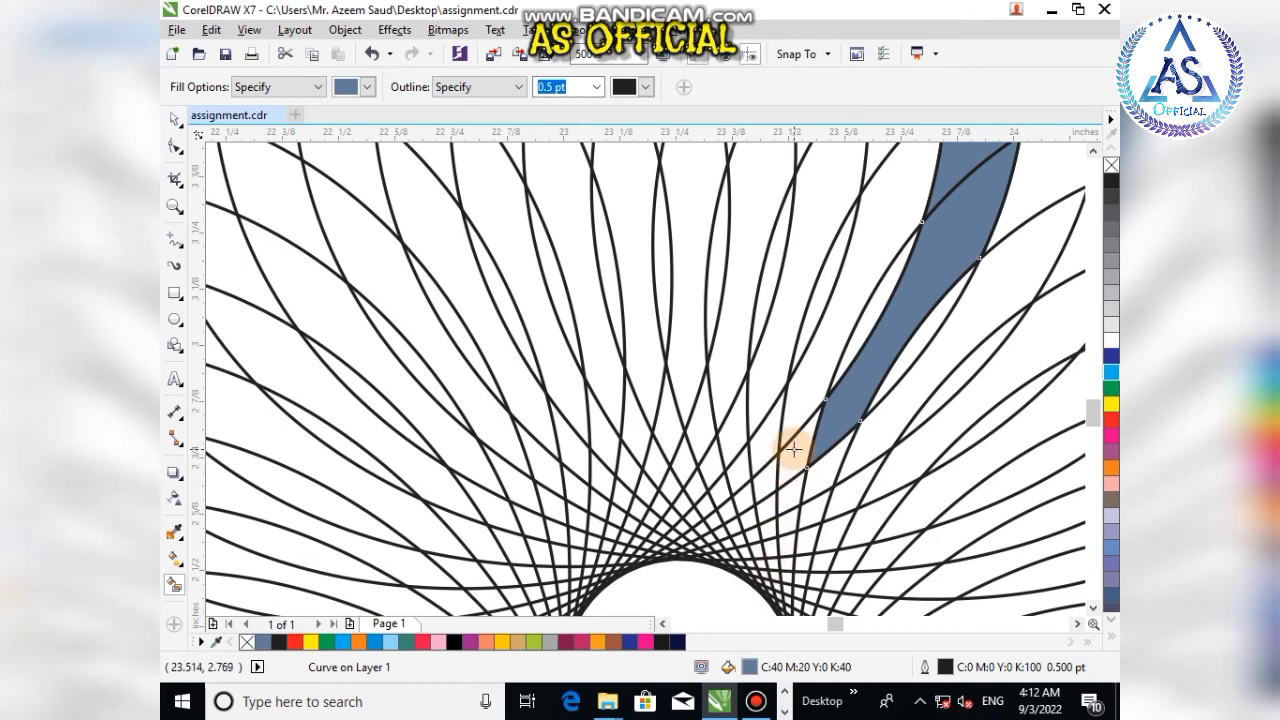
pyautogui.click(795, 457)
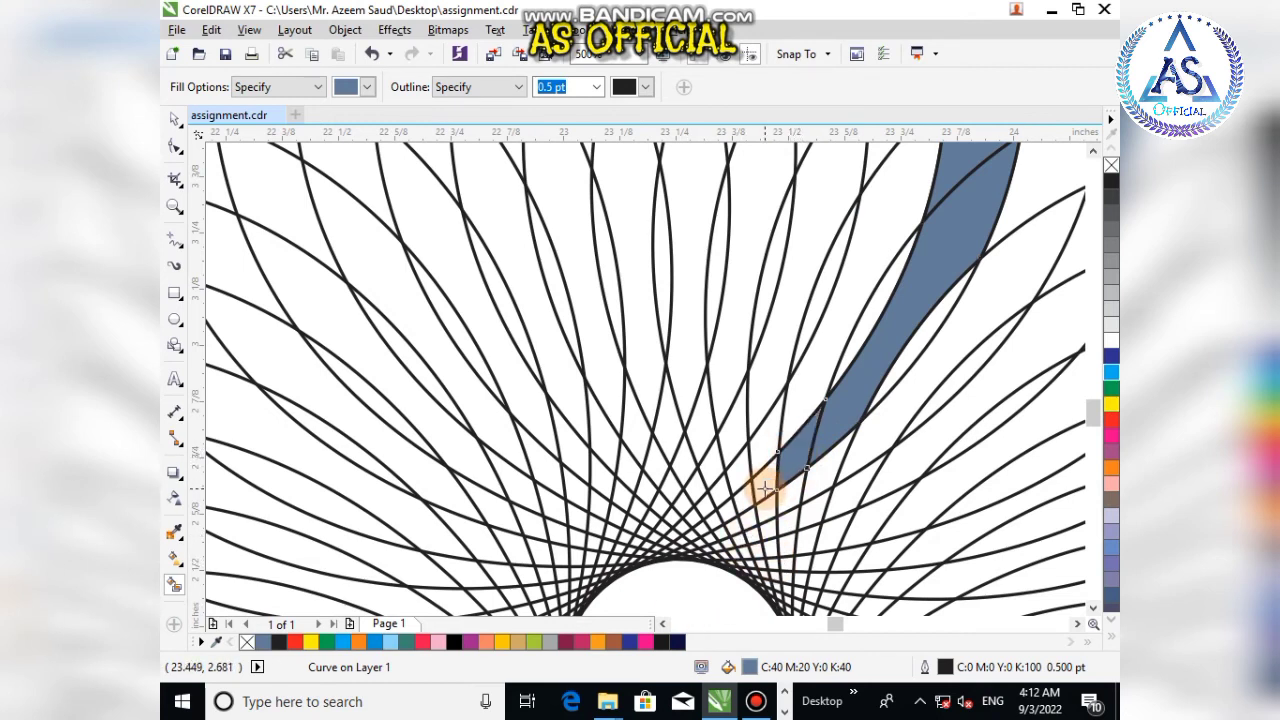
pyautogui.click(764, 482)
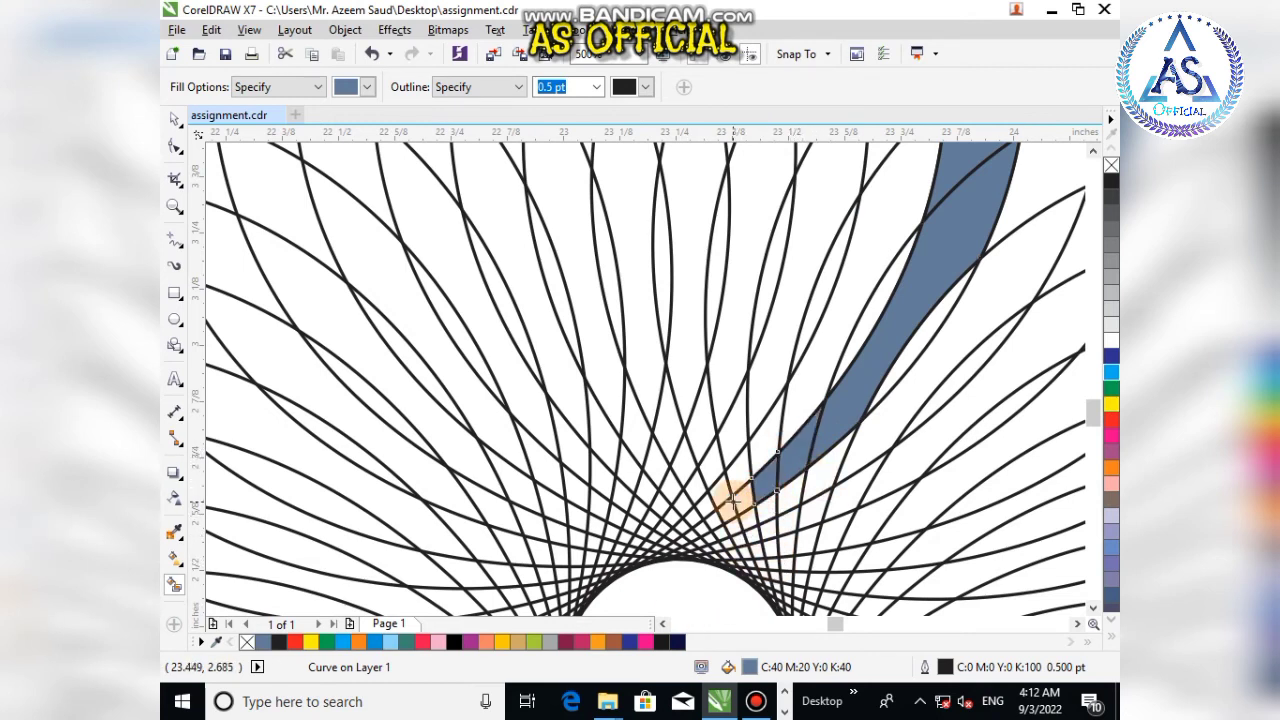
pyautogui.click(736, 506)
pyautogui.scroll(2, 727, 526)
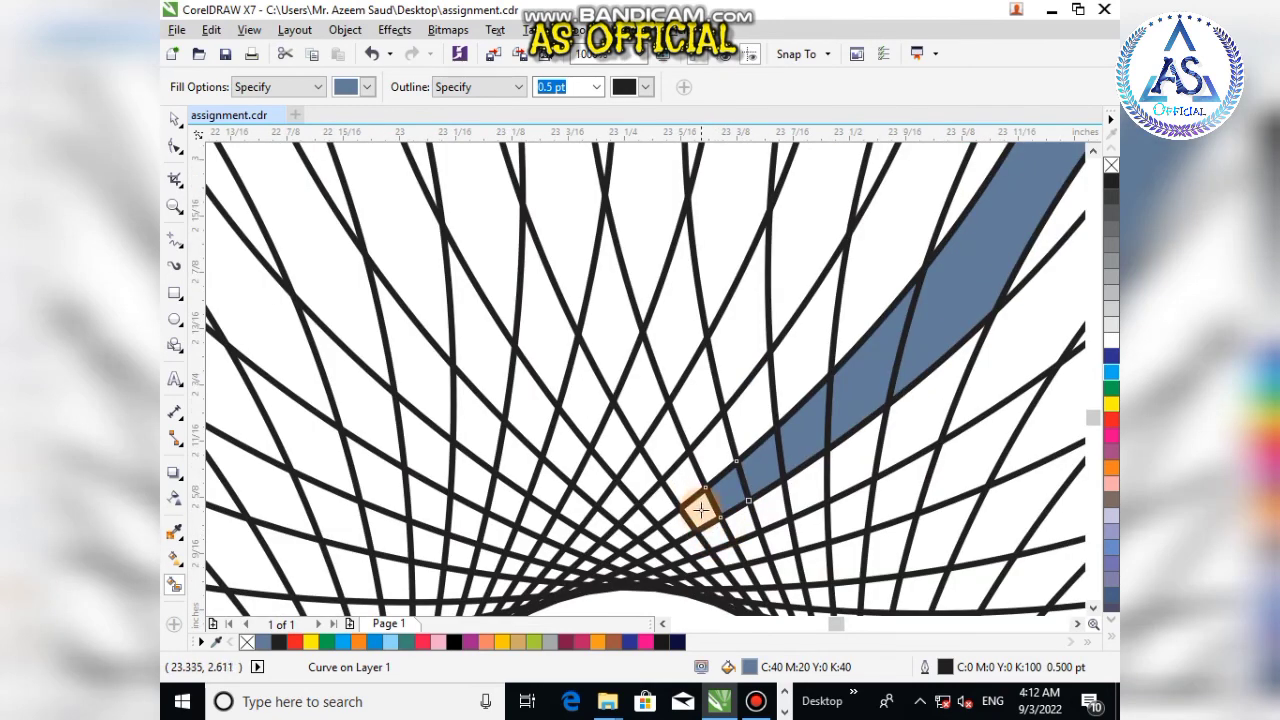
pyautogui.click(701, 510)
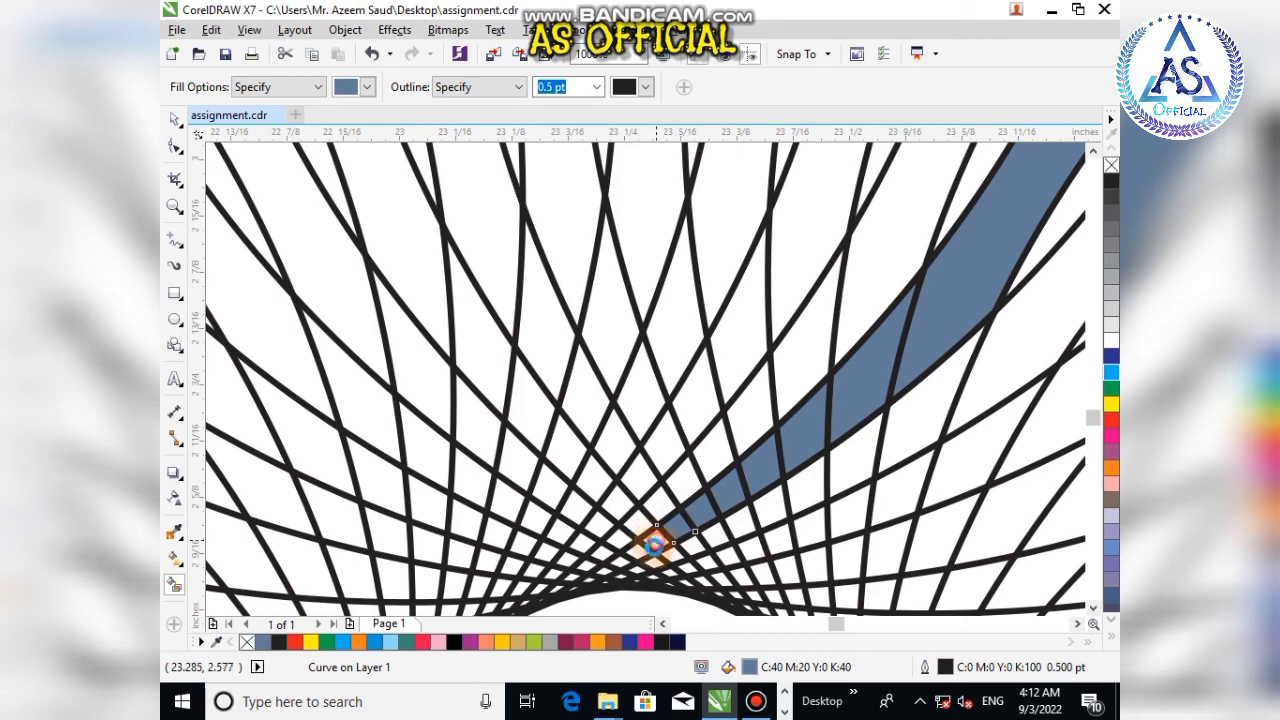
pyautogui.click(637, 551)
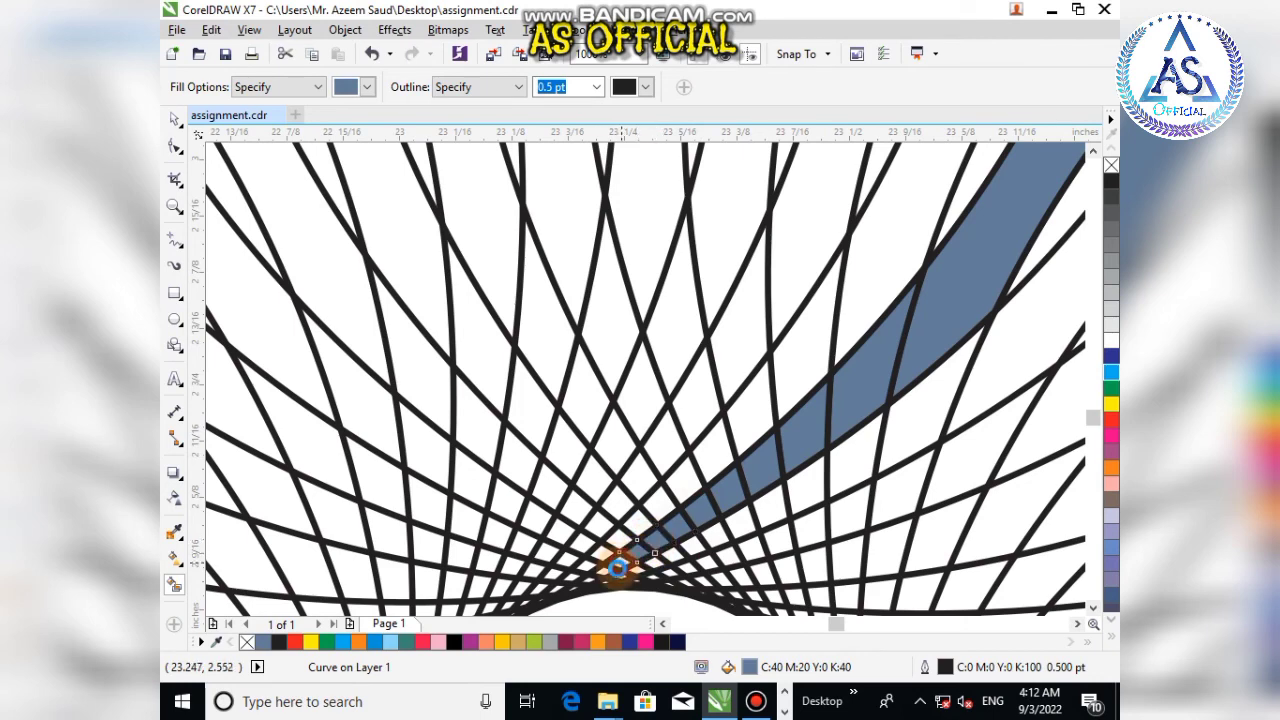
pyautogui.scroll(3, 598, 572)
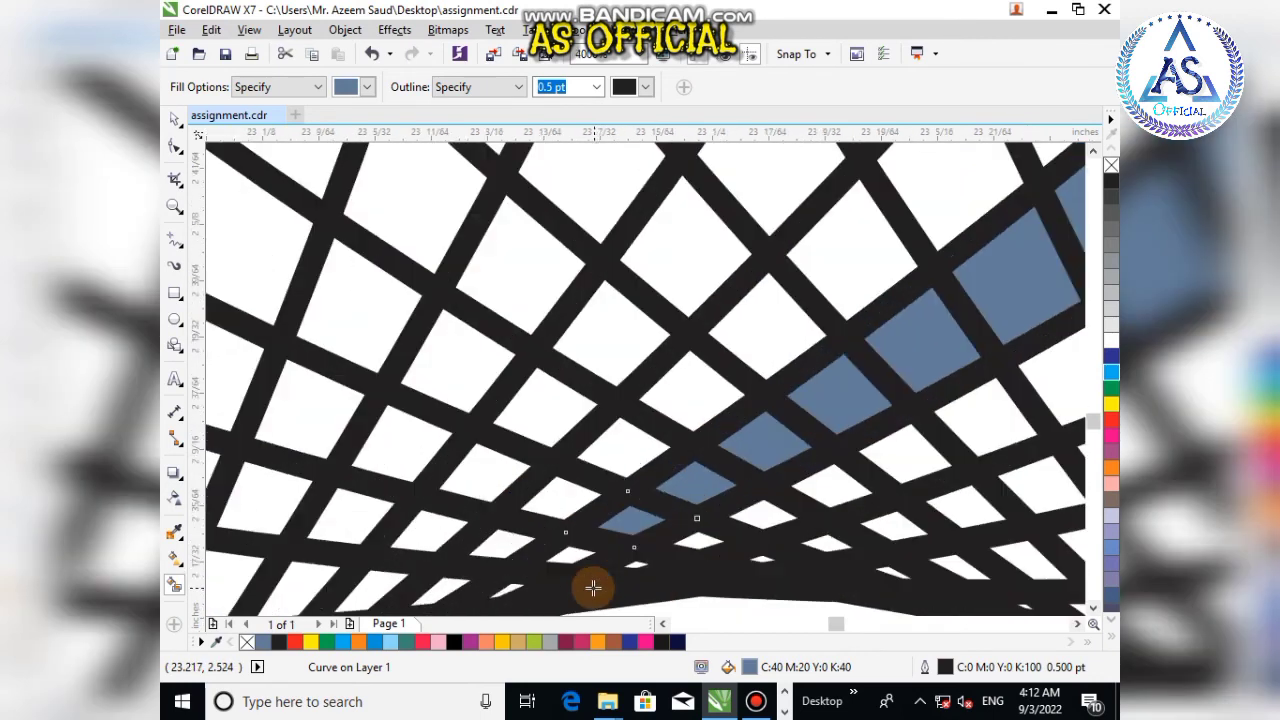
pyautogui.click(562, 561)
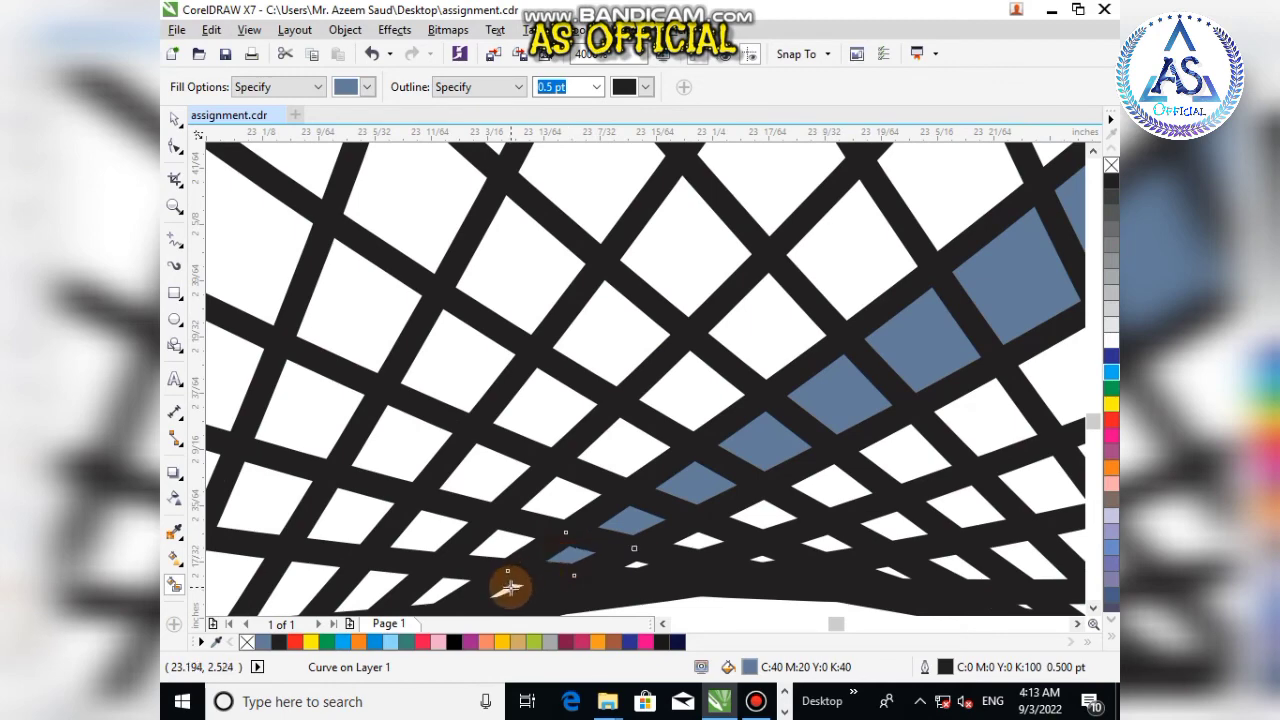
pyautogui.scroll(-8, 555, 518)
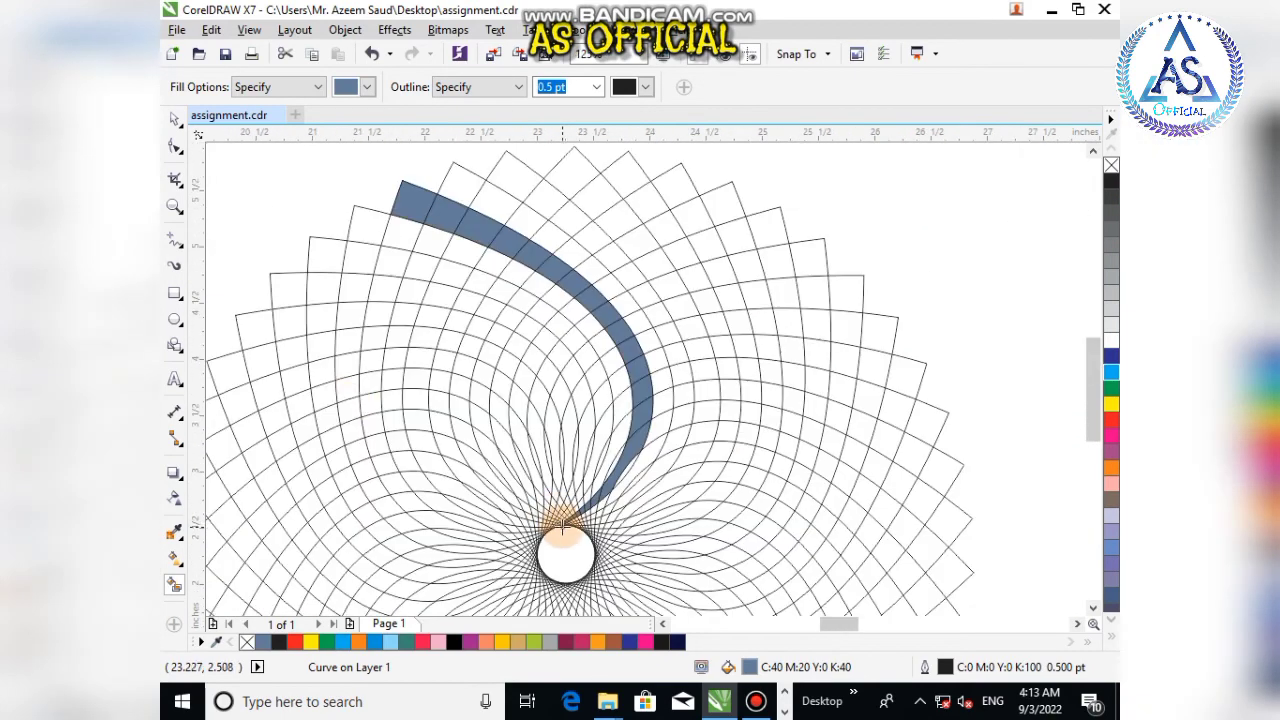
# Step: Select all the filled spiral-band cells and move them off the line pattern to the right
pyautogui.click(174, 118)
pyautogui.scroll(-2, 280, 200)
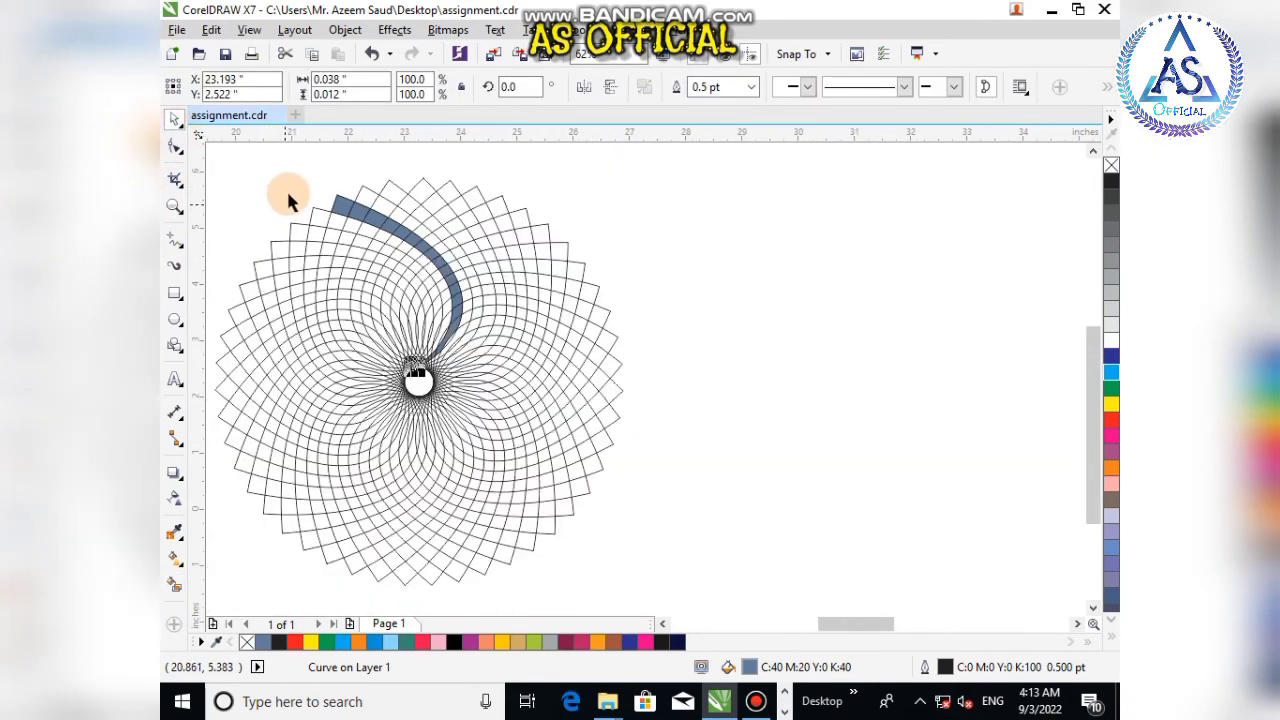
pyautogui.moveTo(304, 168); pyautogui.dragTo(466, 378)
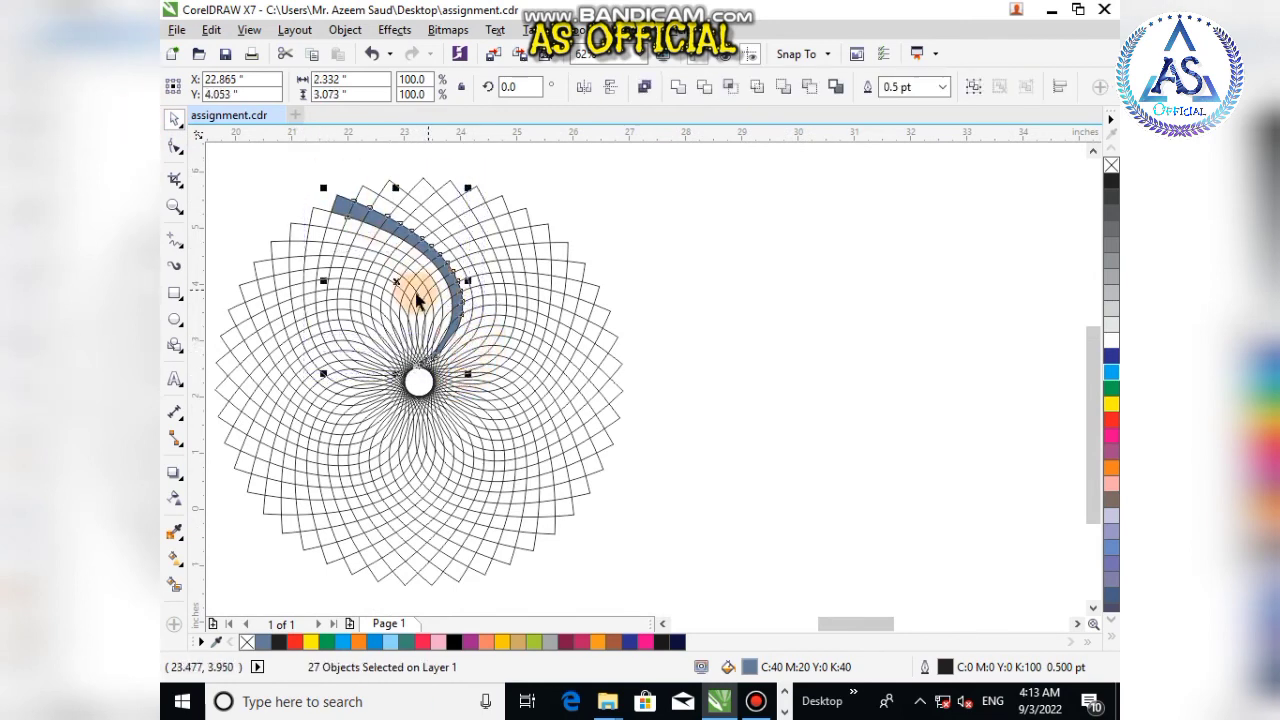
pyautogui.moveTo(397, 283); pyautogui.dragTo(764, 291)
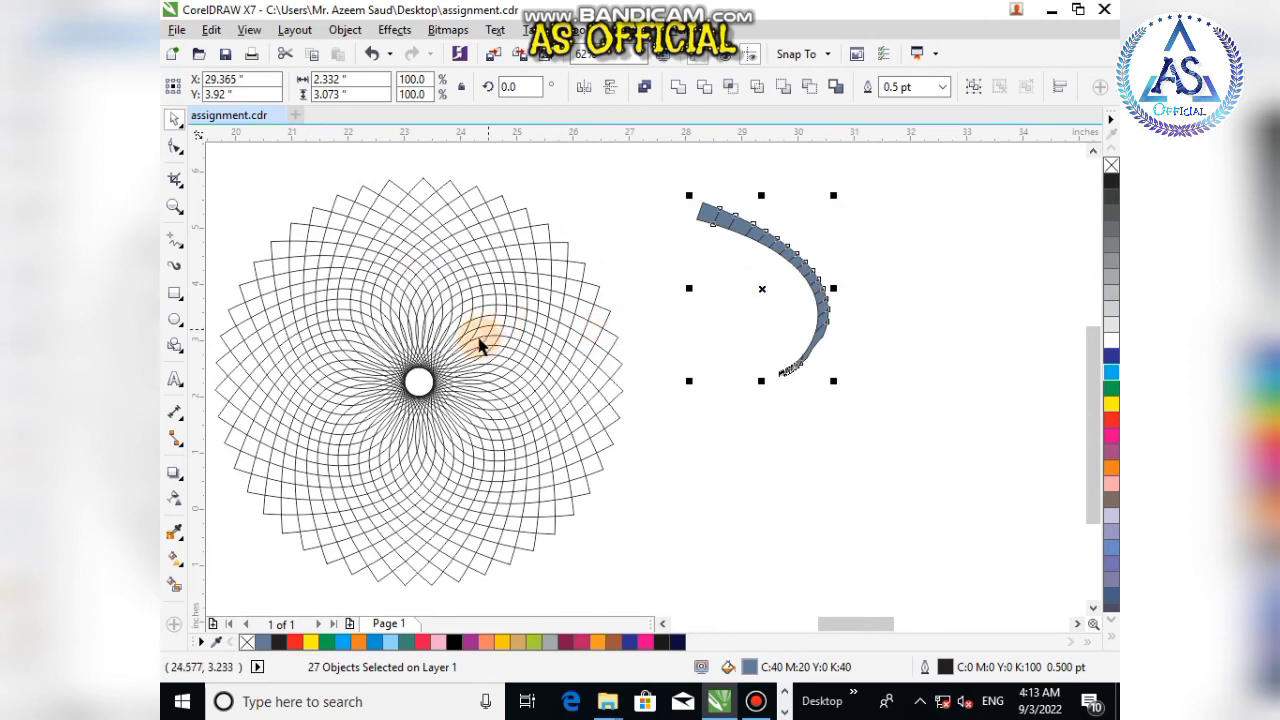
# Step: Select the line mandala pattern and delete it, leaving only the spiral band
pyautogui.click(481, 345)
pyautogui.scroll(-3, 486, 337)
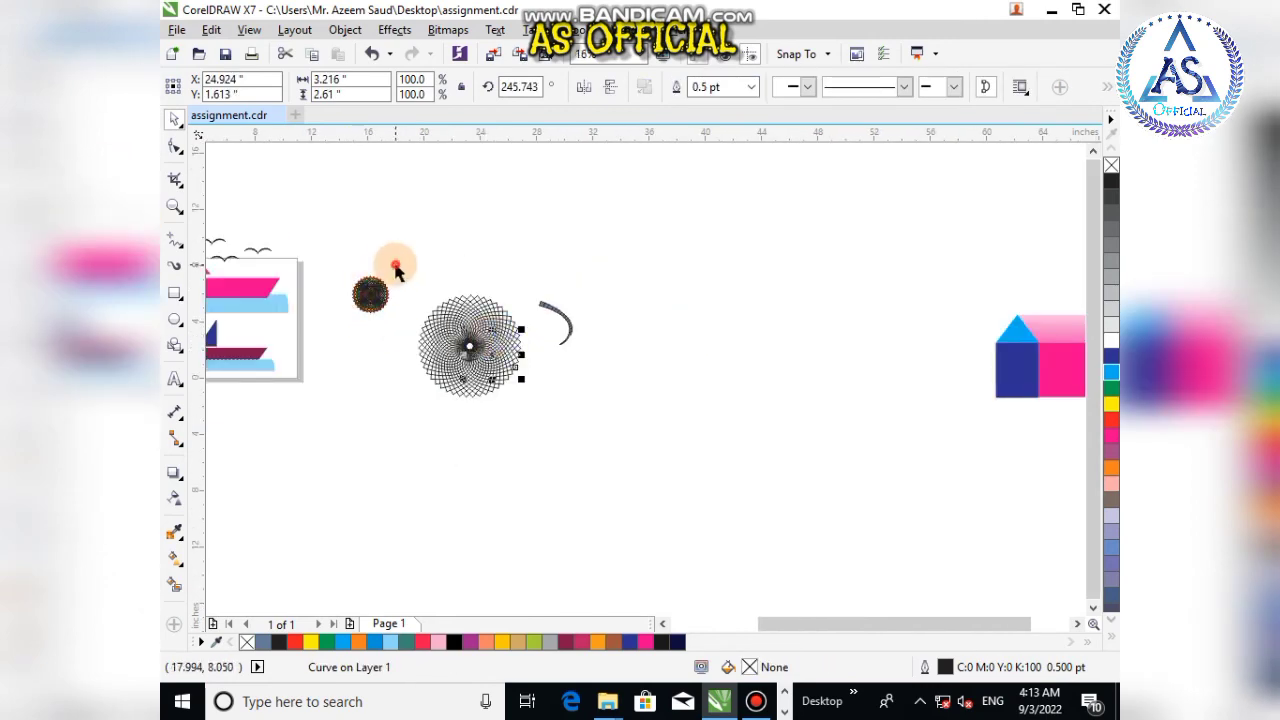
pyautogui.moveTo(396, 270); pyautogui.dragTo(529, 408)
pyautogui.press('Delete')
# Step: Fill the outermost cell of the spiral band with yellow
pyautogui.scroll(3, 565, 336)
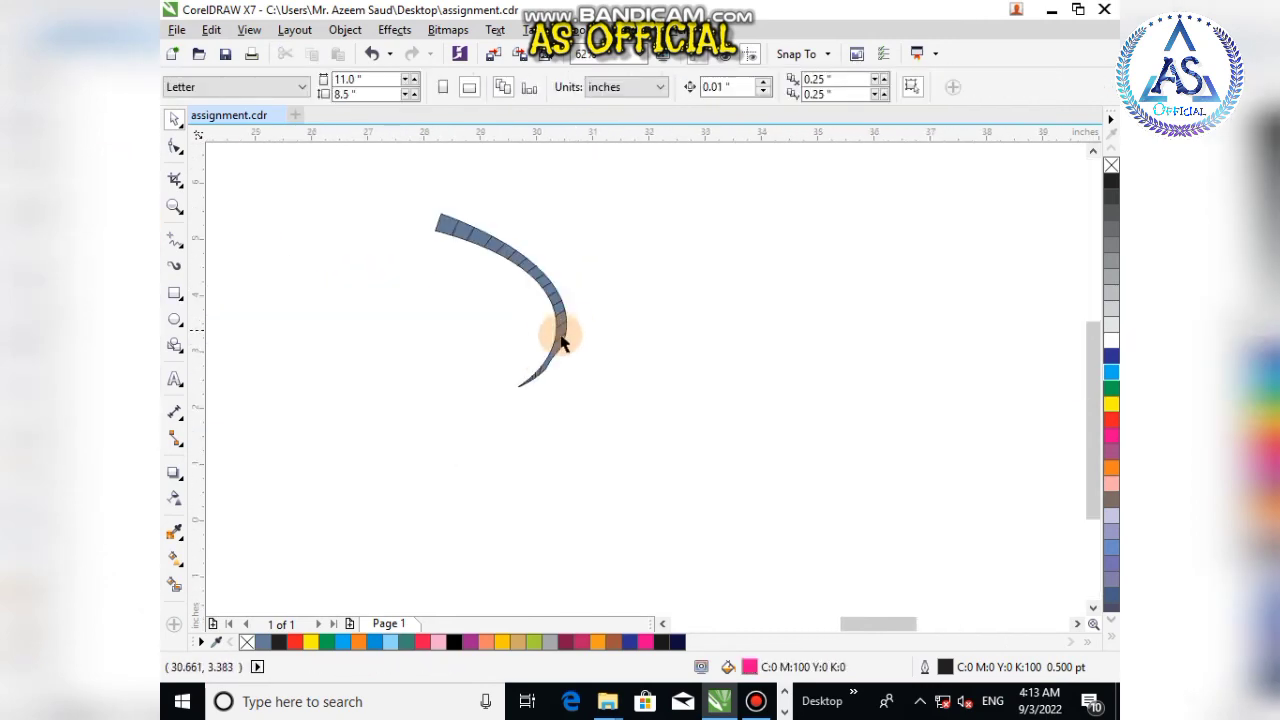
pyautogui.click(561, 345)
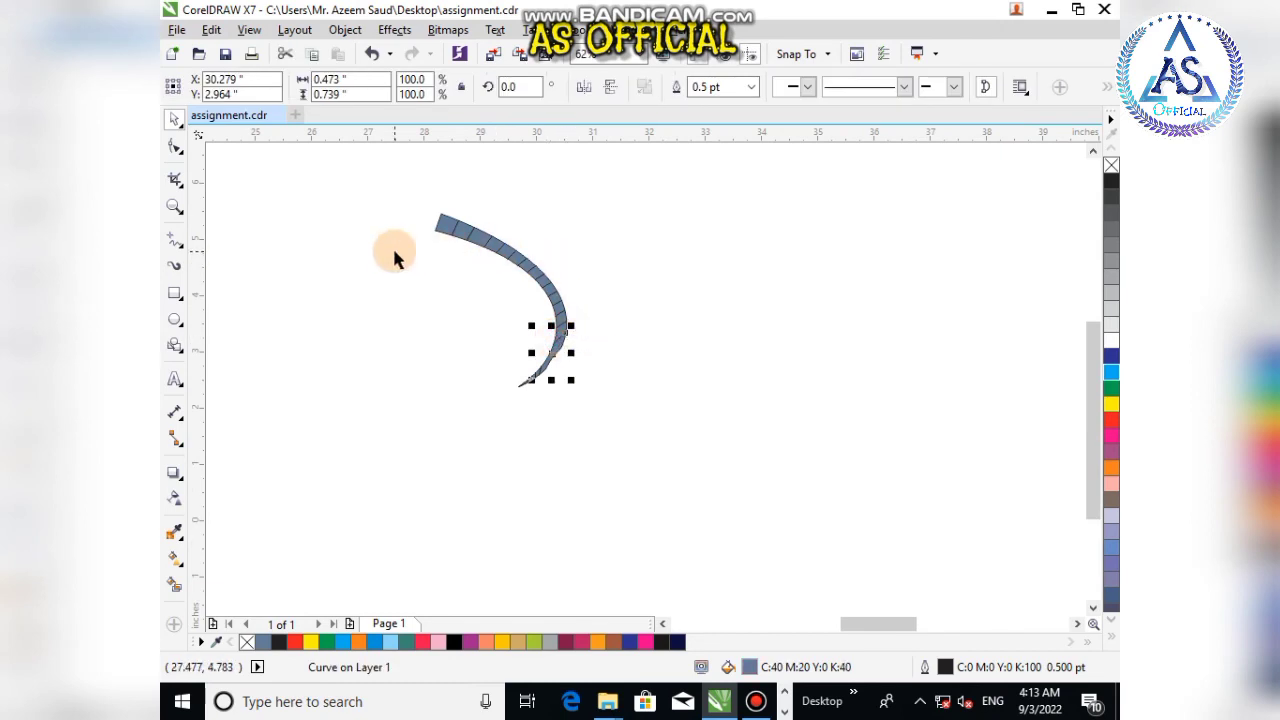
pyautogui.scroll(2, 430, 230)
pyautogui.click(459, 228)
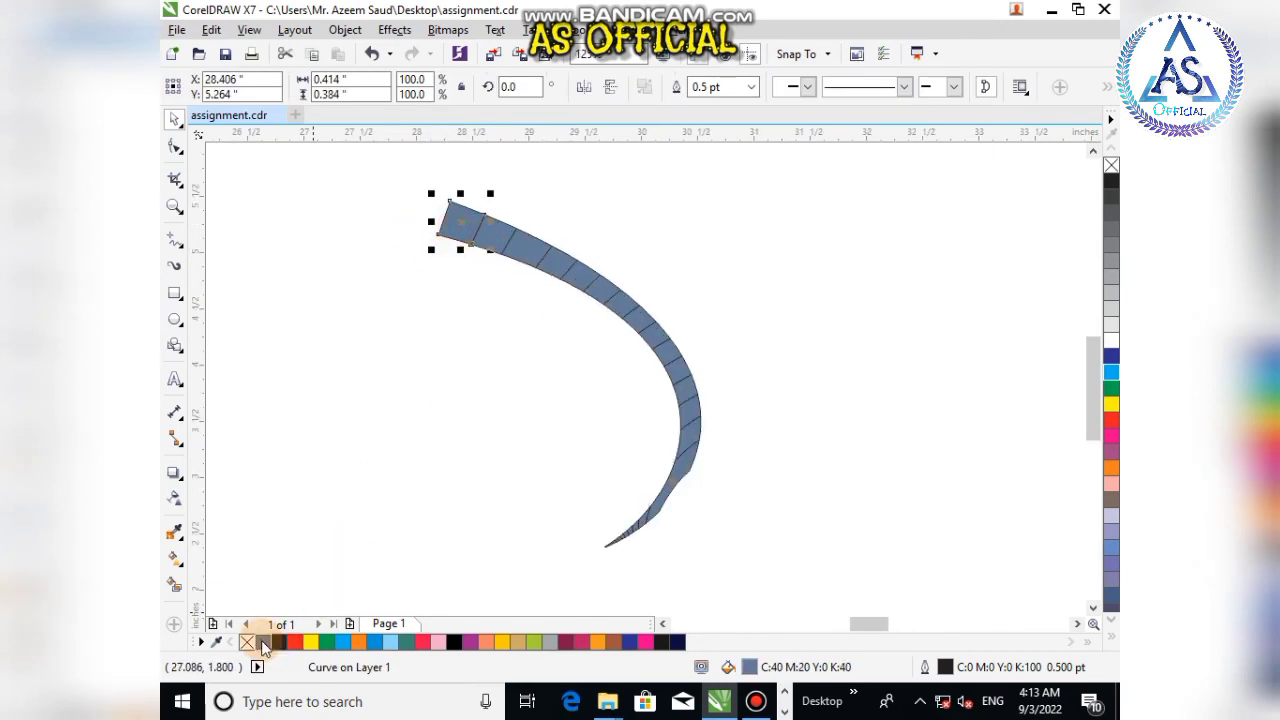
pyautogui.moveTo(279, 641); pyautogui.dragTo(485, 243)
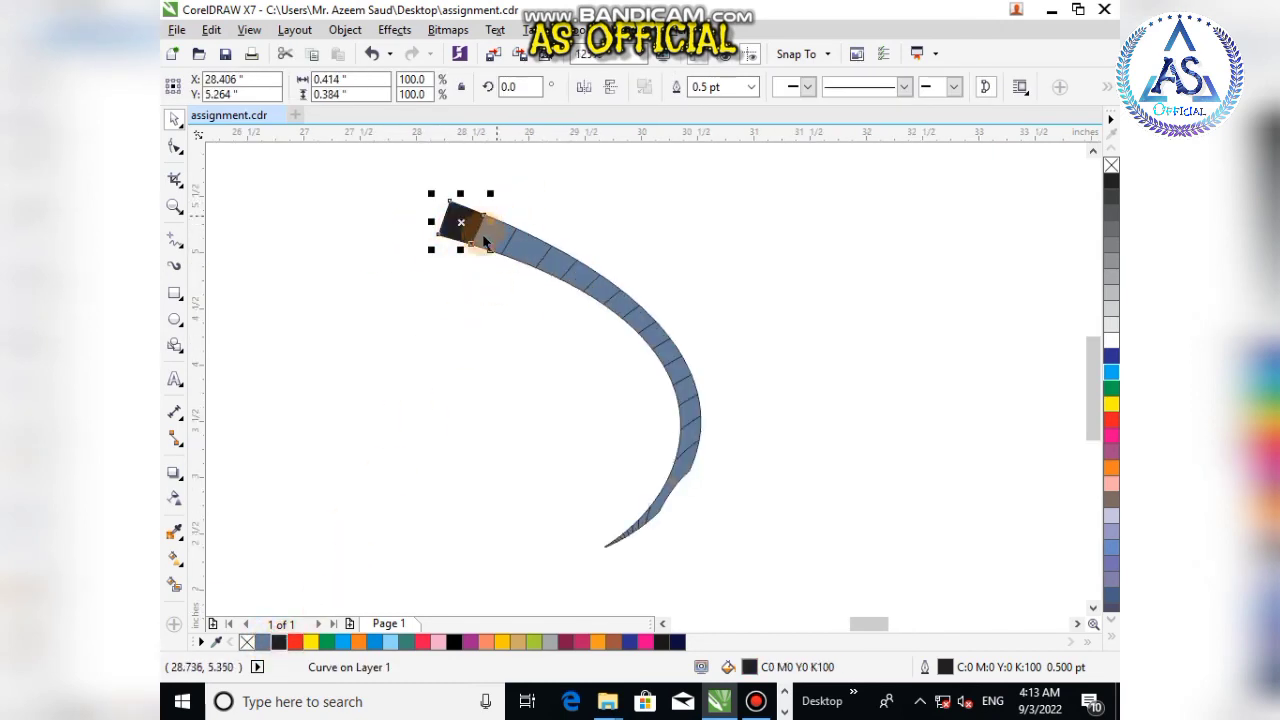
pyautogui.click(311, 641)
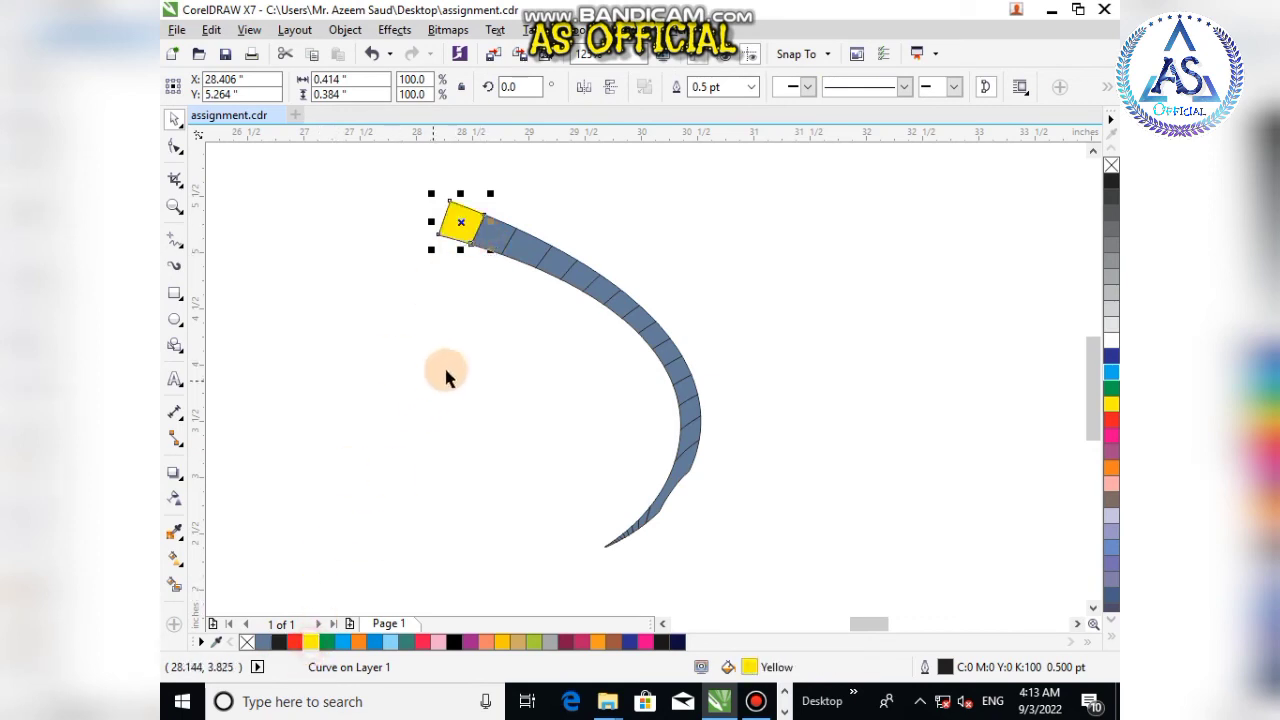
# Step: Fill the next four band cells red, orange, neon red and pink in turn
pyautogui.click(488, 240)
pyautogui.click(294, 641)
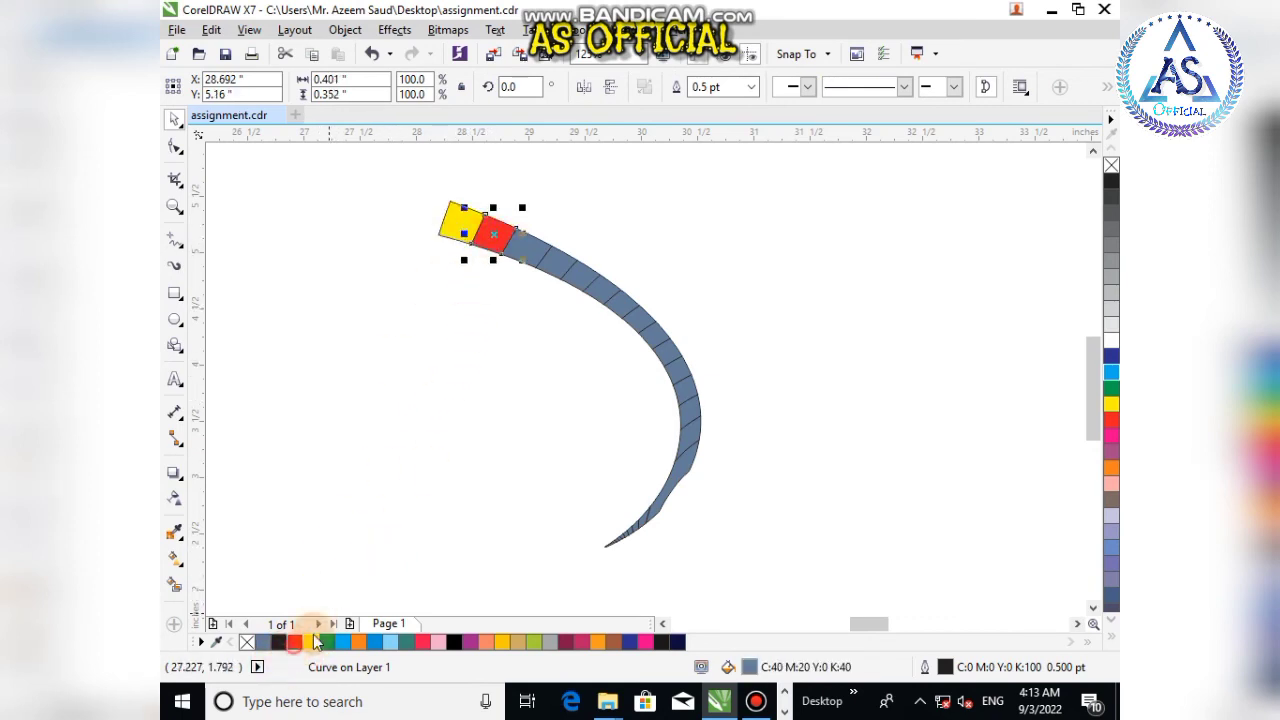
pyautogui.click(533, 249)
pyautogui.click(358, 642)
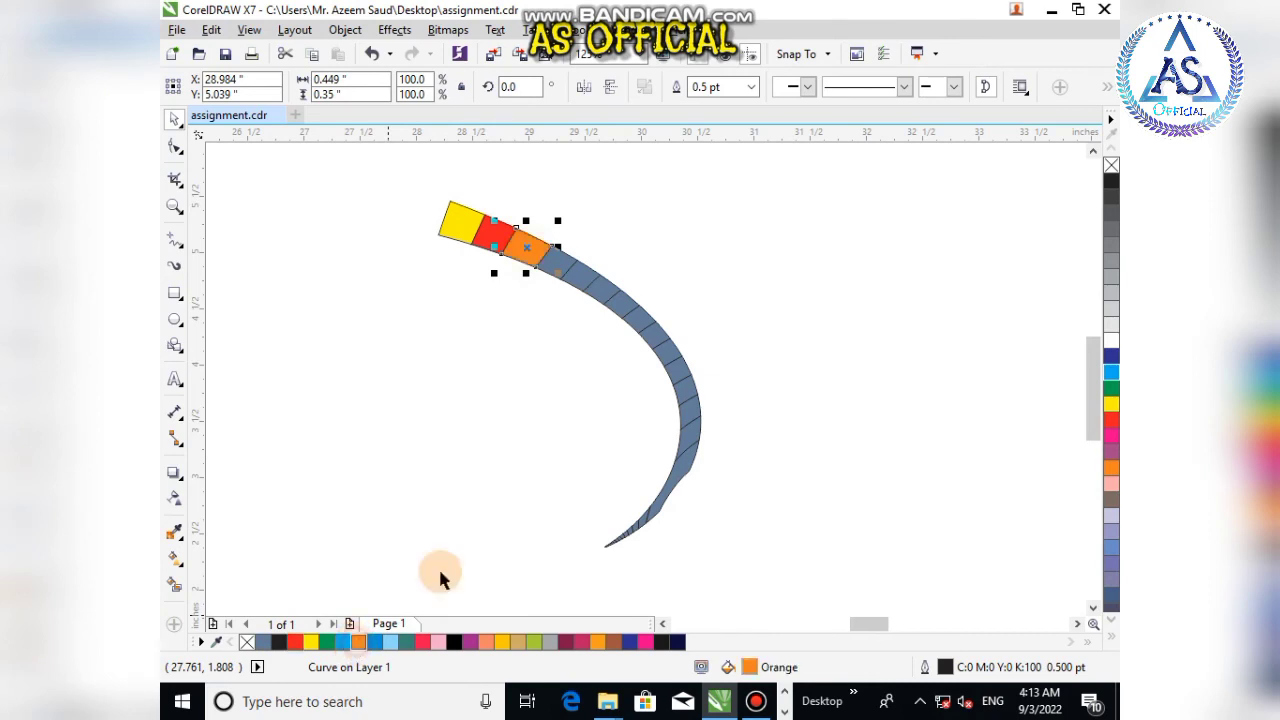
pyautogui.click(556, 272)
pyautogui.click(421, 642)
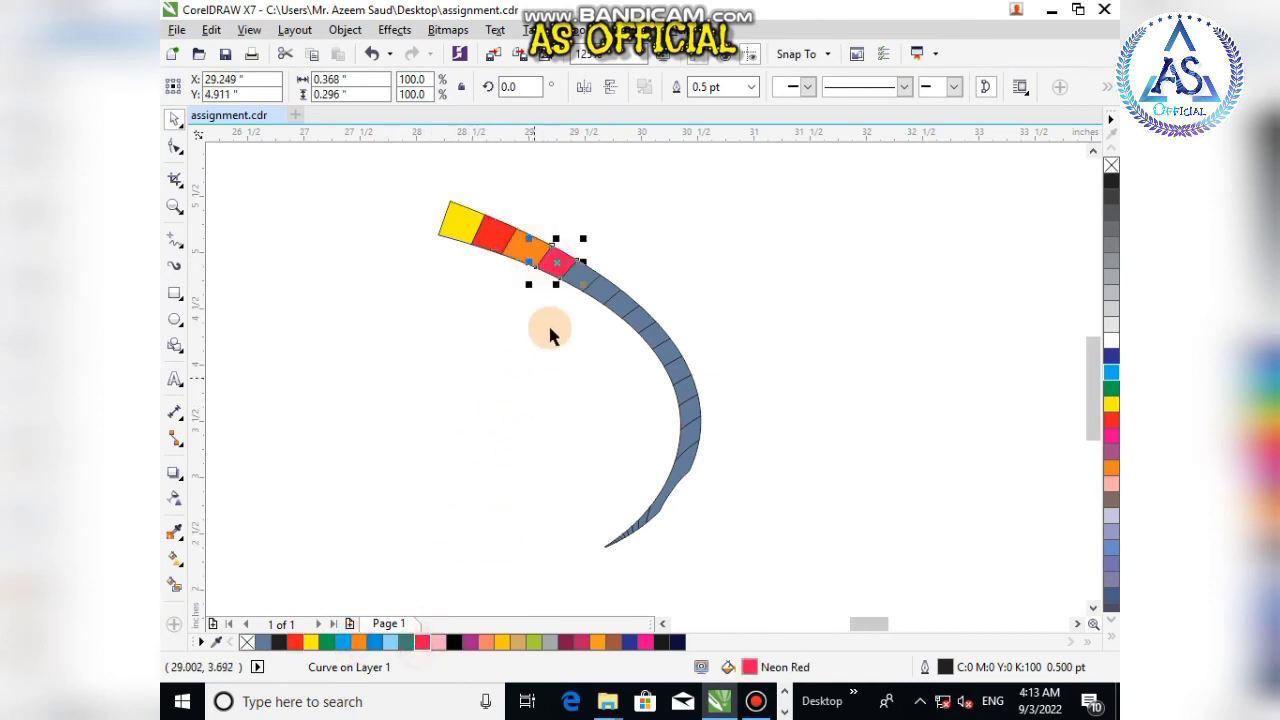
pyautogui.click(572, 274)
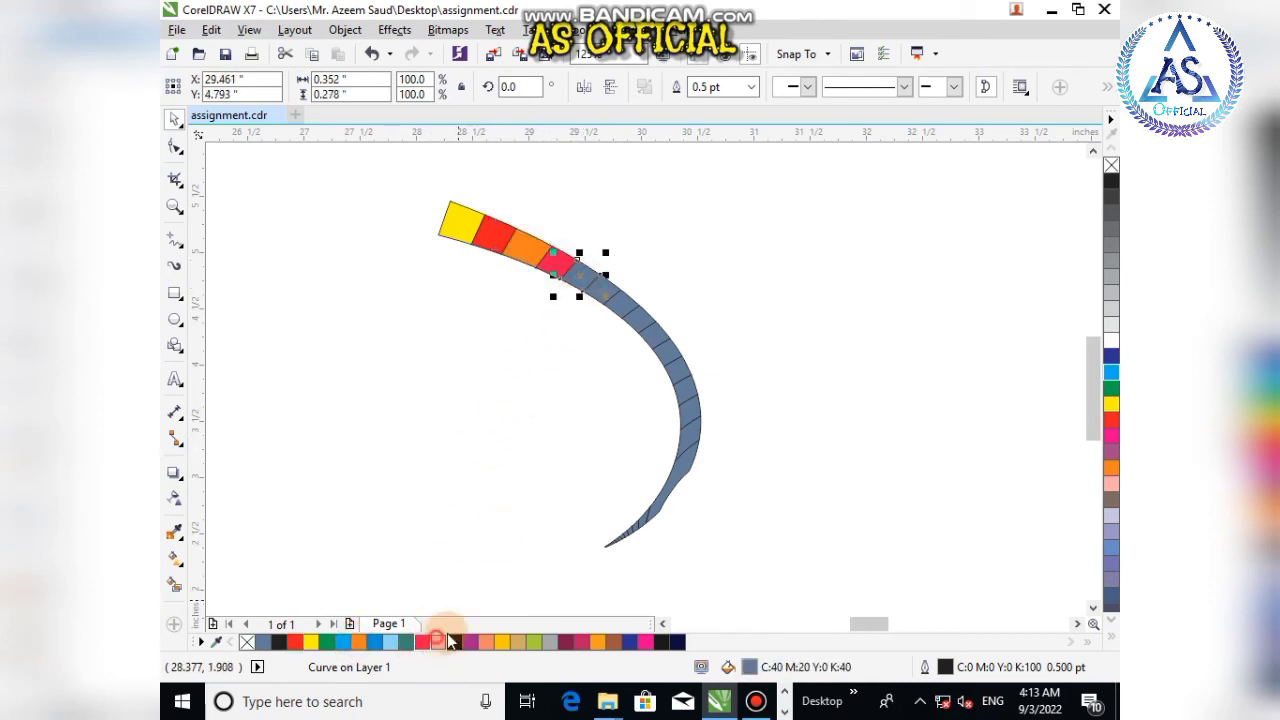
pyautogui.click(440, 641)
# Step: Fill the following two band cells olive green and deep wine red
pyautogui.click(602, 293)
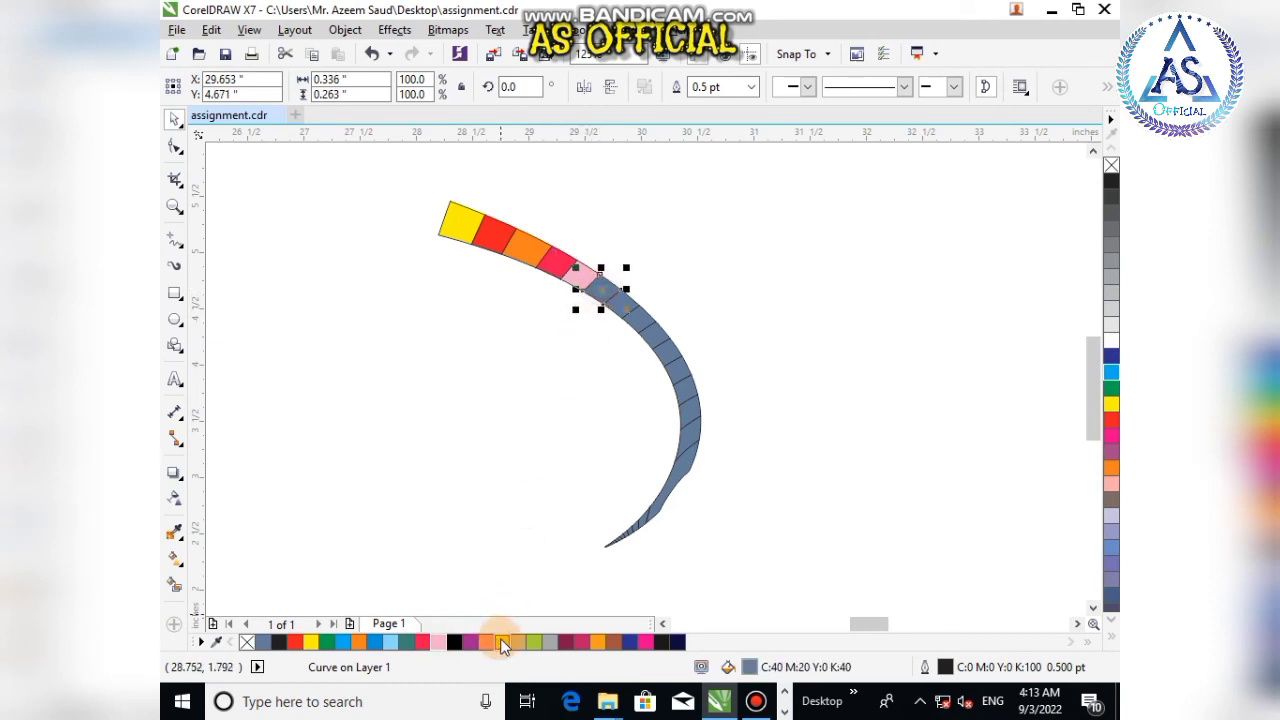
pyautogui.click(503, 642)
pyautogui.click(602, 292)
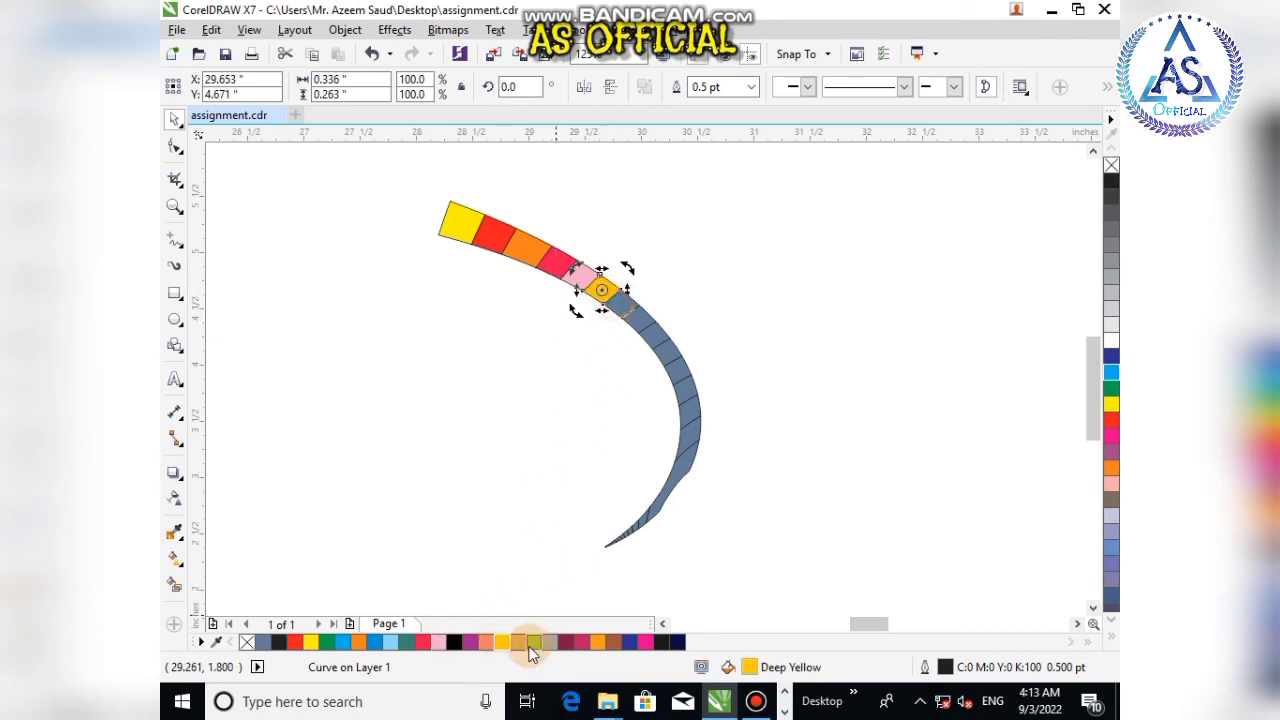
pyautogui.click(534, 642)
pyautogui.click(686, 277)
pyautogui.click(620, 300)
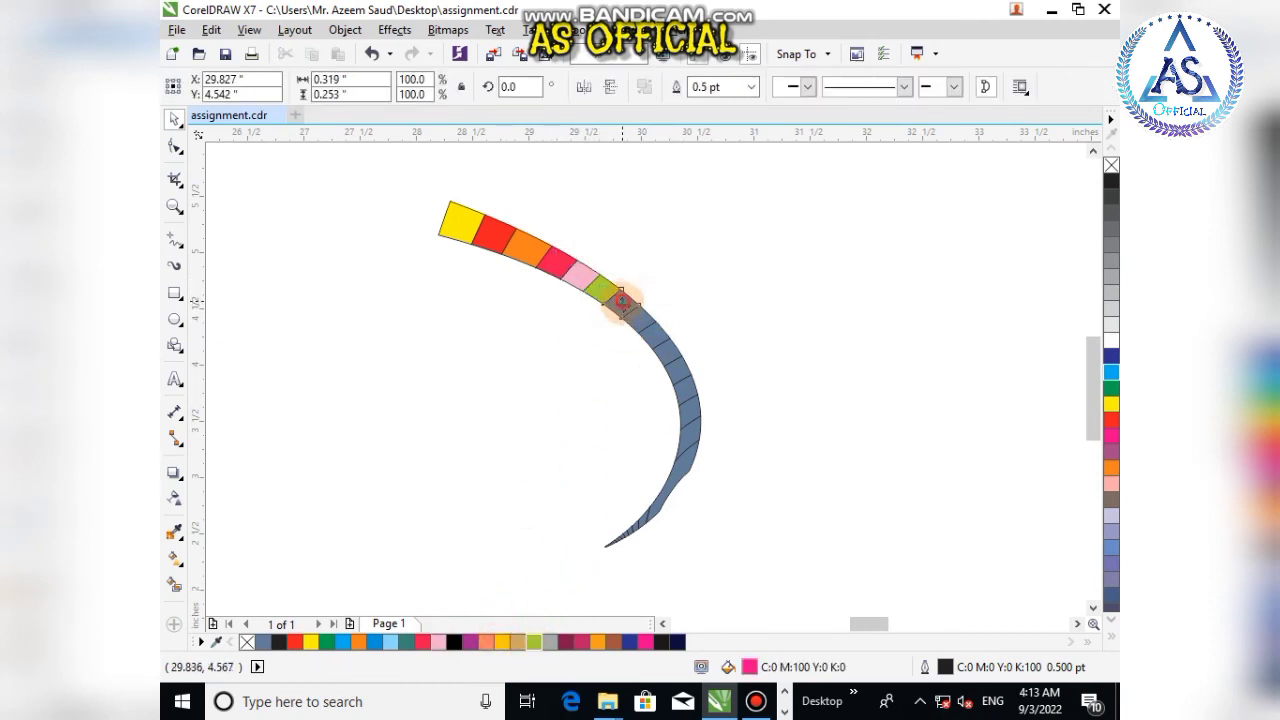
pyautogui.click(581, 642)
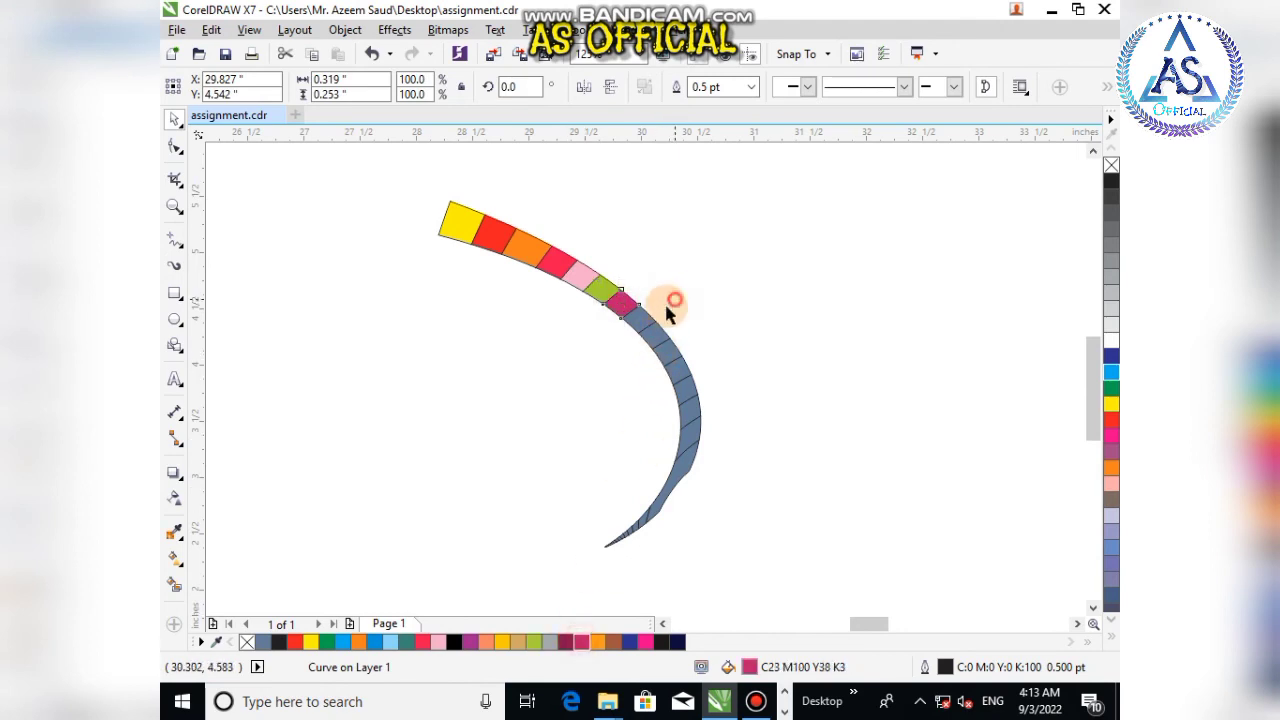
# Step: Fill the next three band cells magenta, cyan and orange
pyautogui.click(664, 301)
pyautogui.click(644, 315)
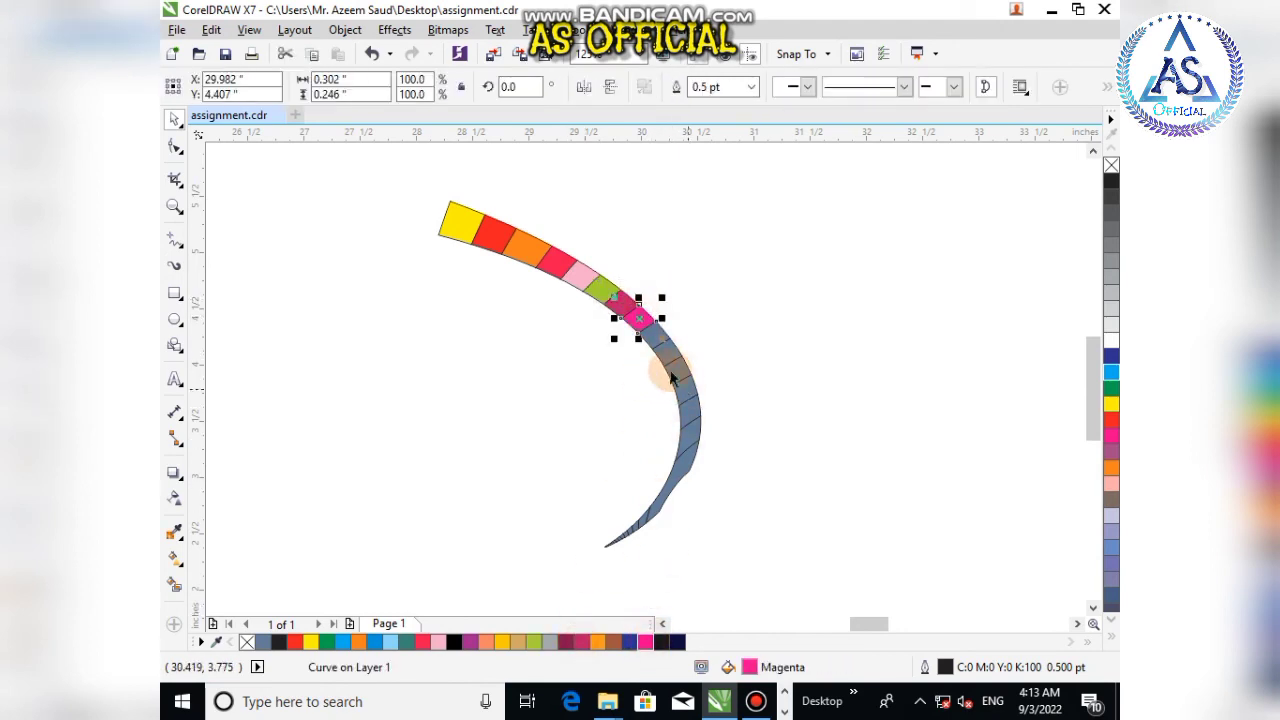
pyautogui.click(651, 330)
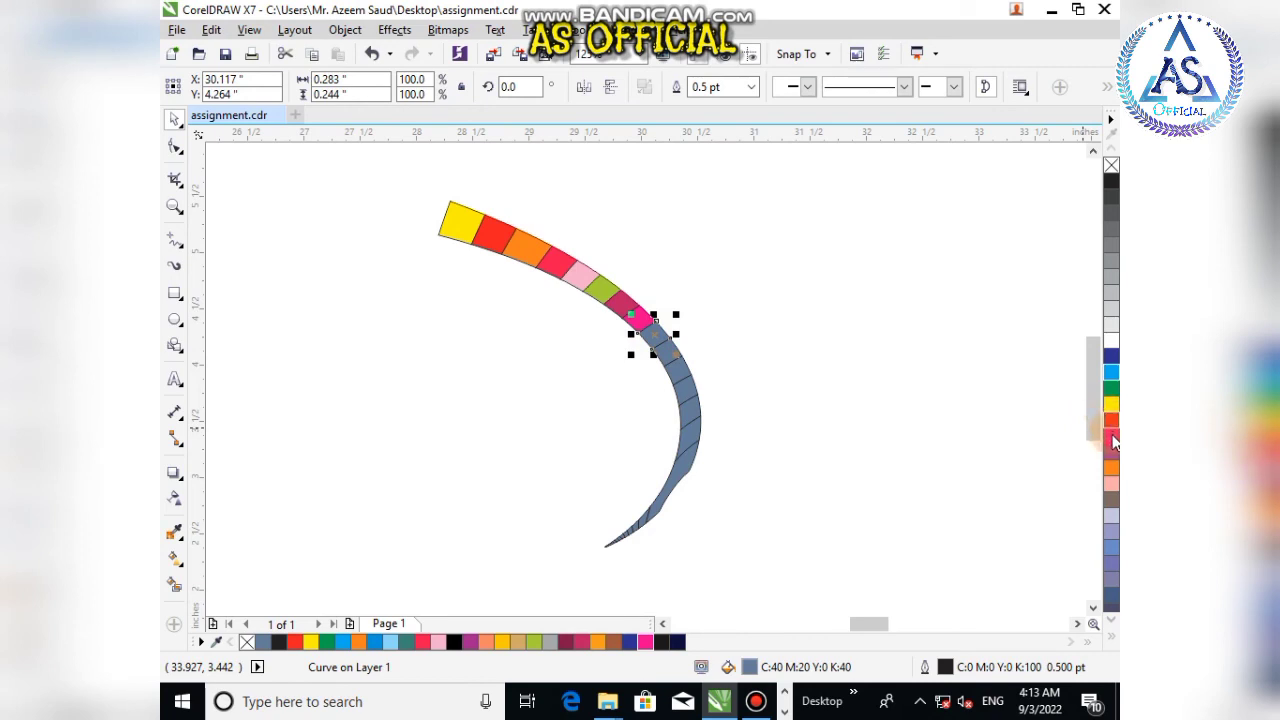
pyautogui.click(1111, 372)
pyautogui.click(880, 350)
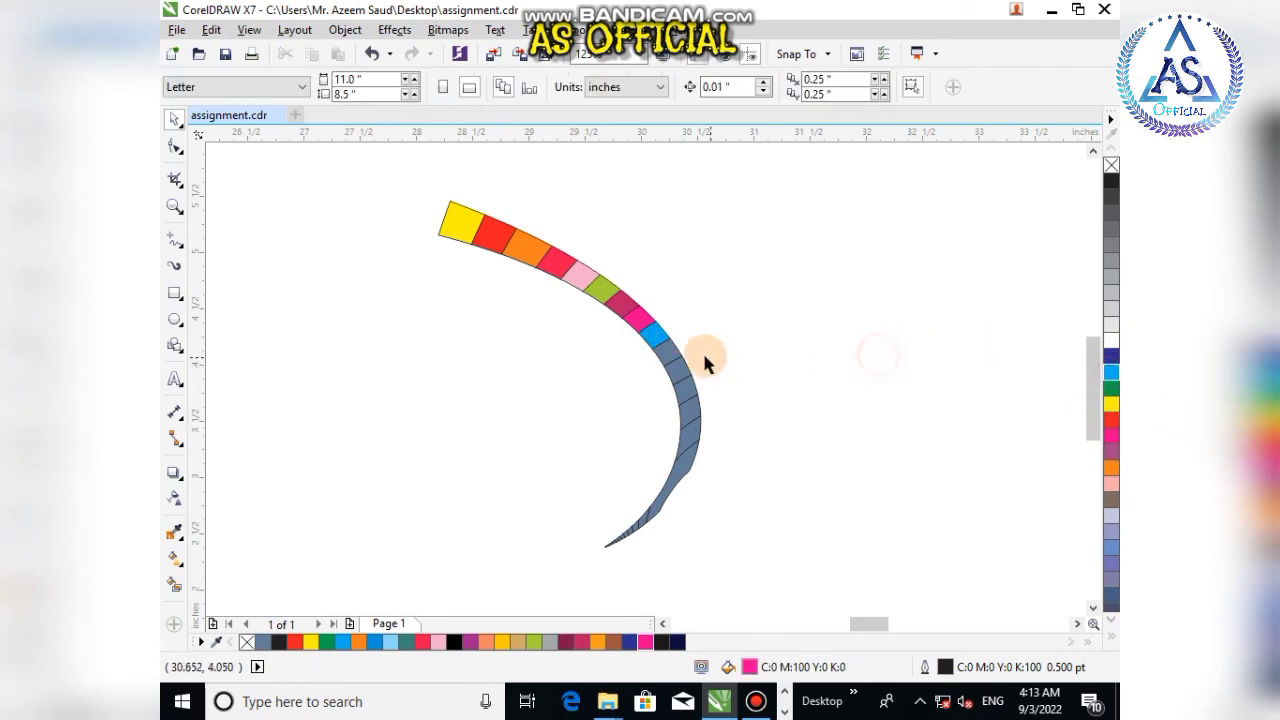
pyautogui.click(666, 358)
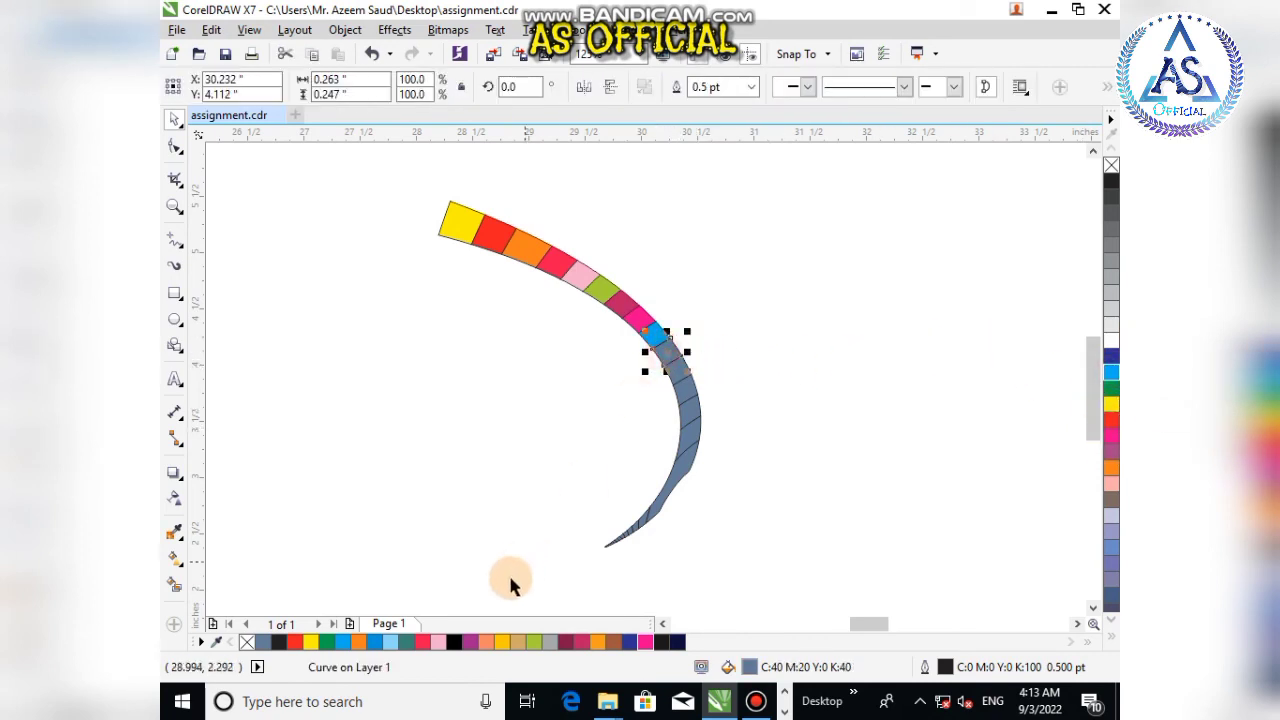
pyautogui.click(358, 642)
# Step: Fill the next two cells of the spiral band navy blue and pink
pyautogui.click(780, 368)
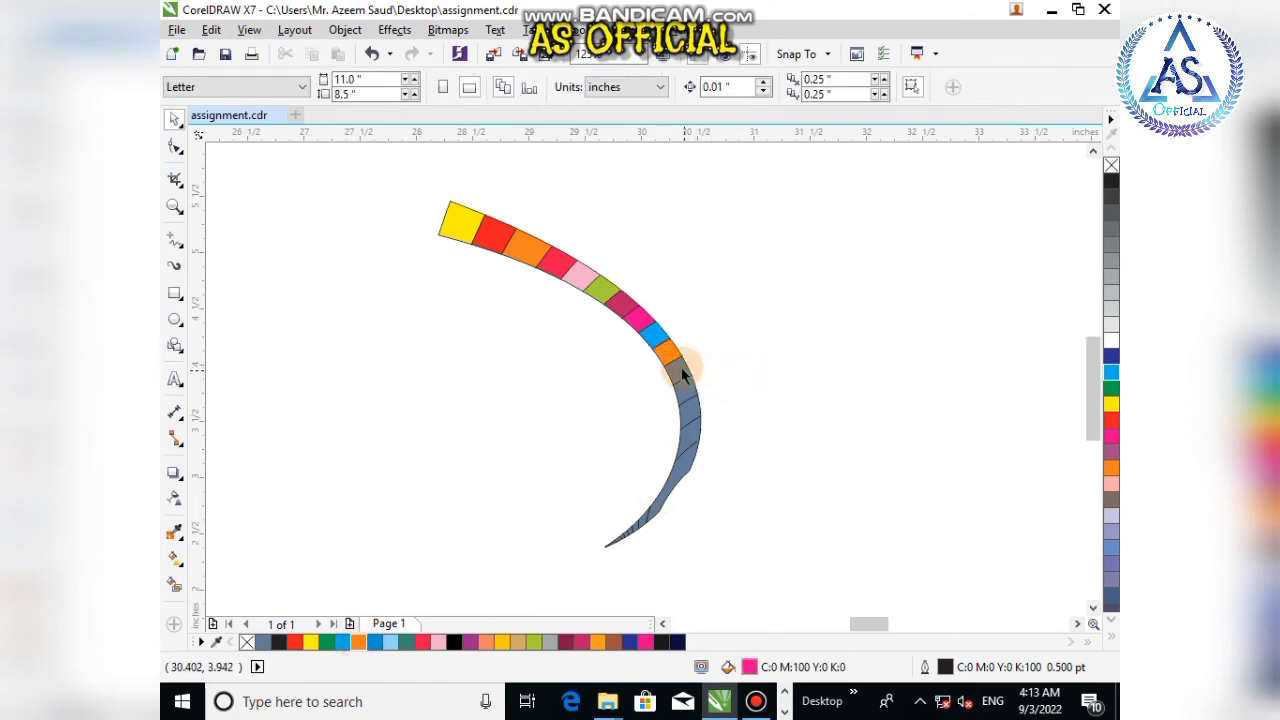
pyautogui.click(674, 366)
pyautogui.click(629, 642)
pyautogui.click(742, 374)
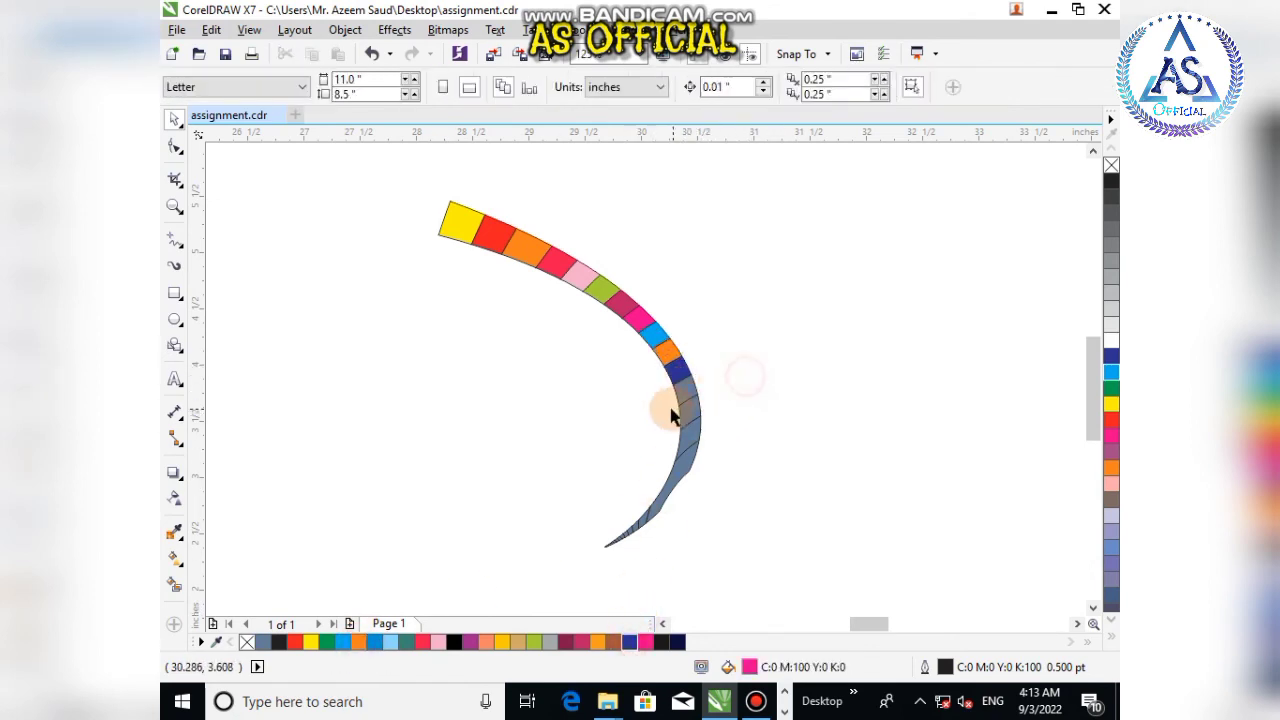
pyautogui.click(692, 386)
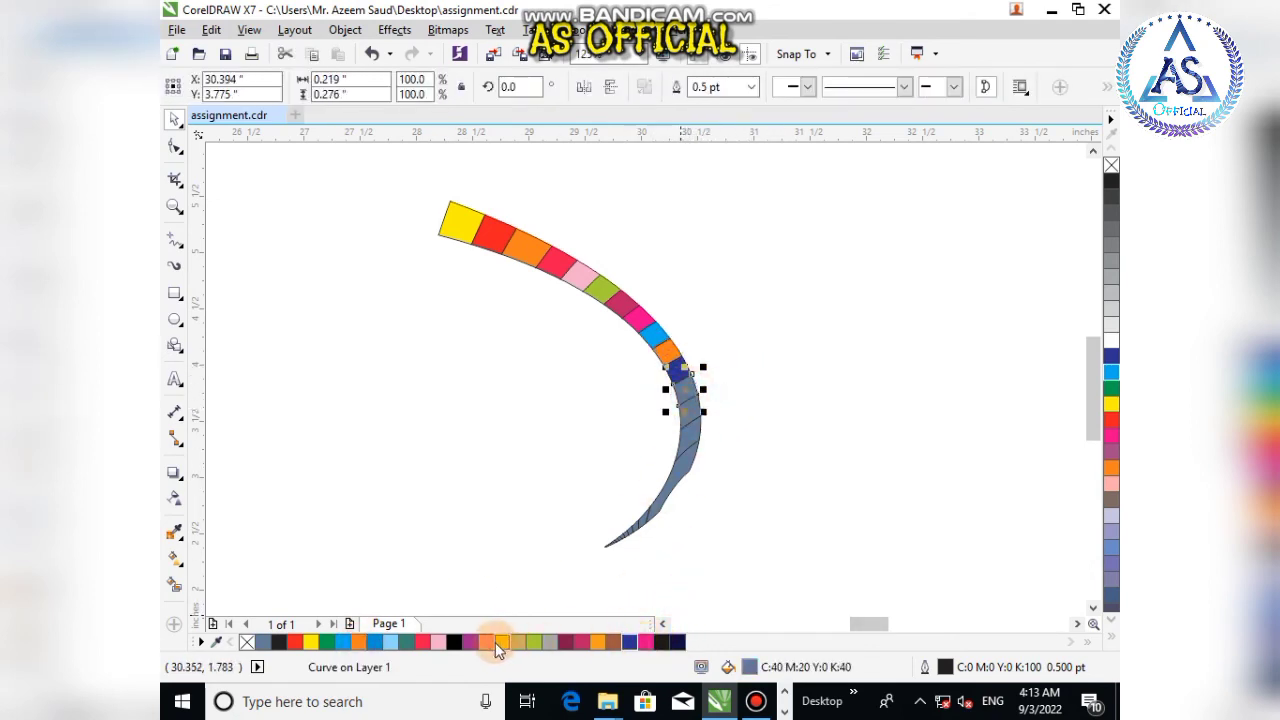
pyautogui.click(438, 642)
pyautogui.click(832, 395)
# Step: Fill the following band cell dark teal green, dismissing the change-defaults dialog opened by a stray colour pick
pyautogui.click(697, 412)
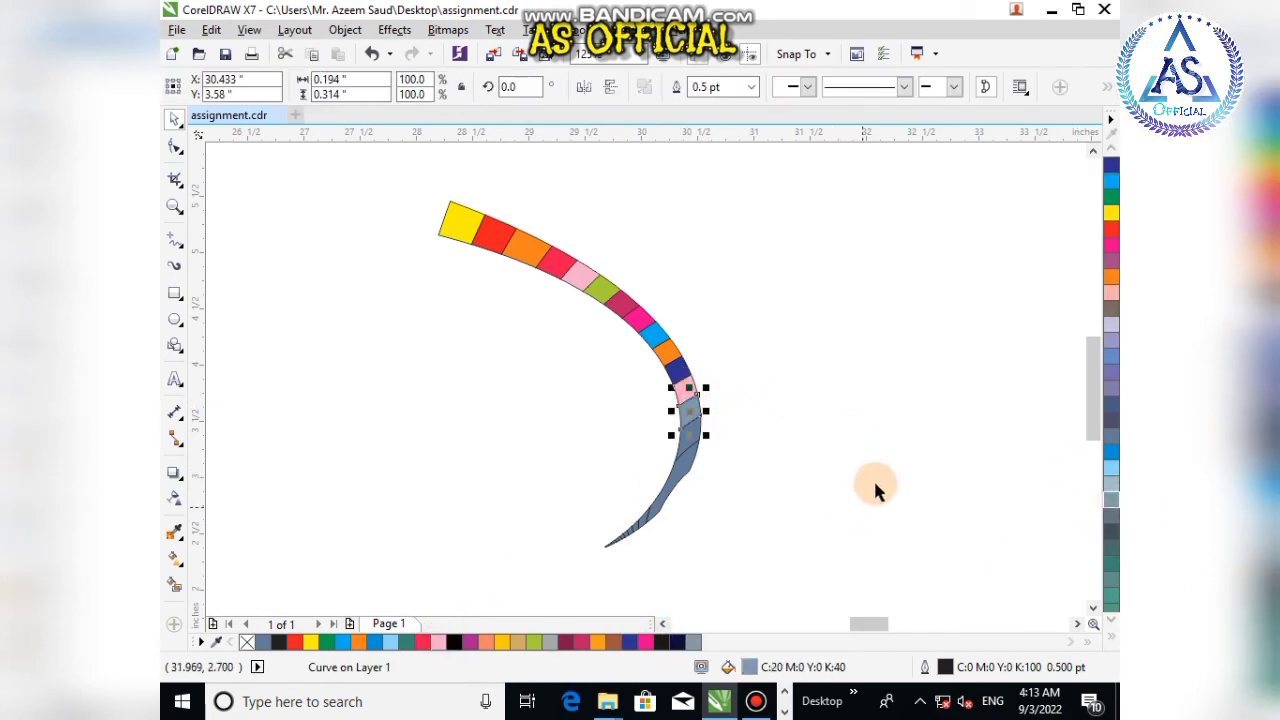
pyautogui.click(1110, 565)
pyautogui.scroll(-2, 934, 505)
pyautogui.click(903, 551)
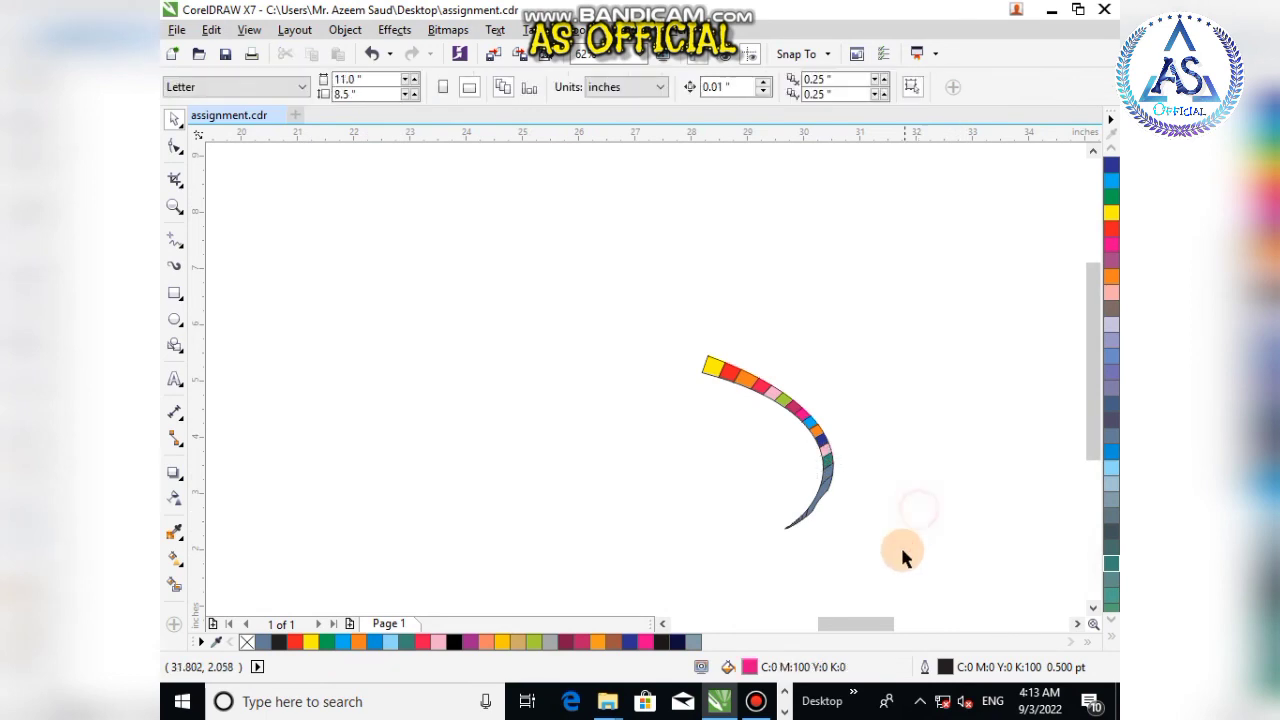
pyautogui.scroll(3, 702, 378)
pyautogui.click(621, 237)
pyautogui.click(705, 384)
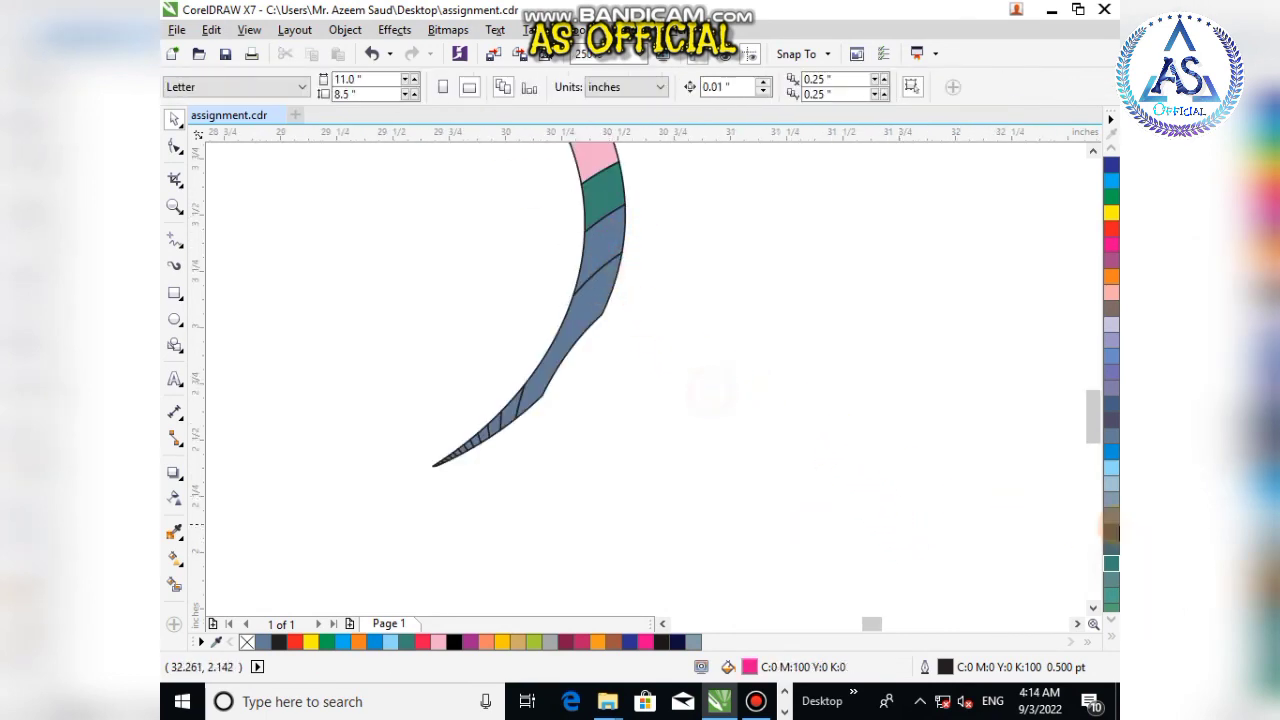
pyautogui.scroll(-5, 1114, 535)
pyautogui.click(1114, 535)
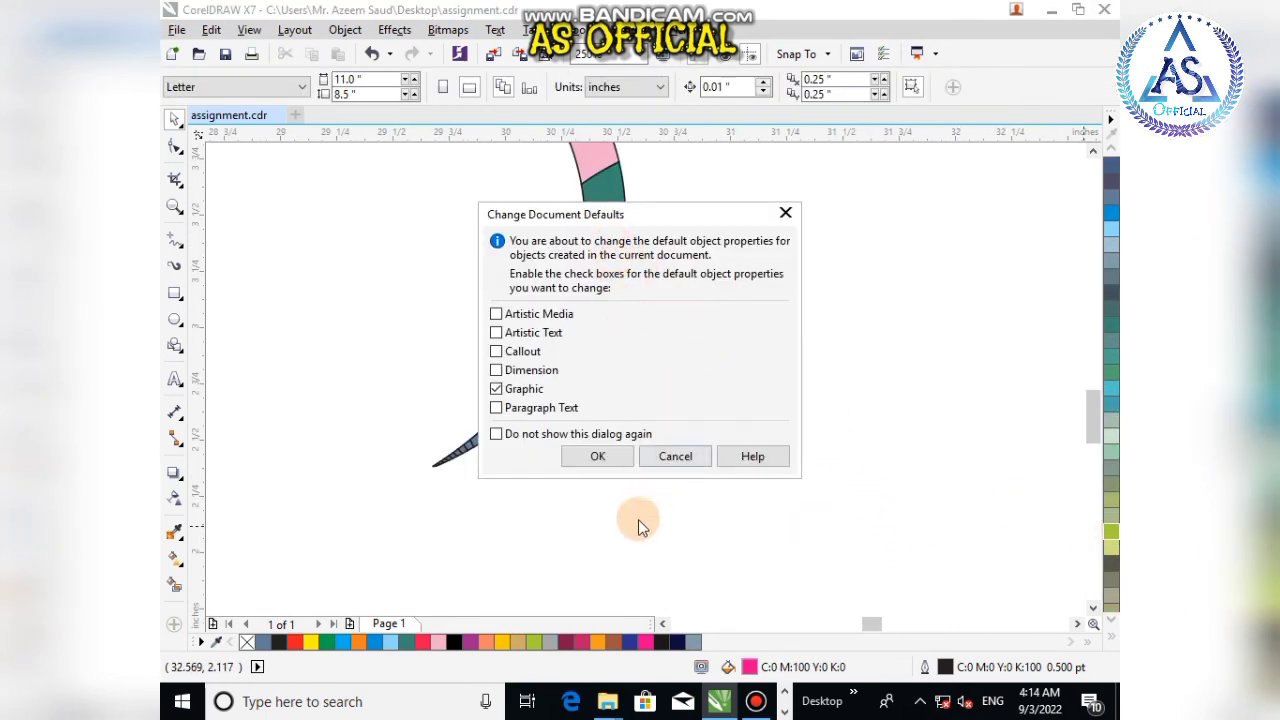
pyautogui.click(675, 456)
# Step: Fill the next two wide band cells orange and golden yellow
pyautogui.click(606, 234)
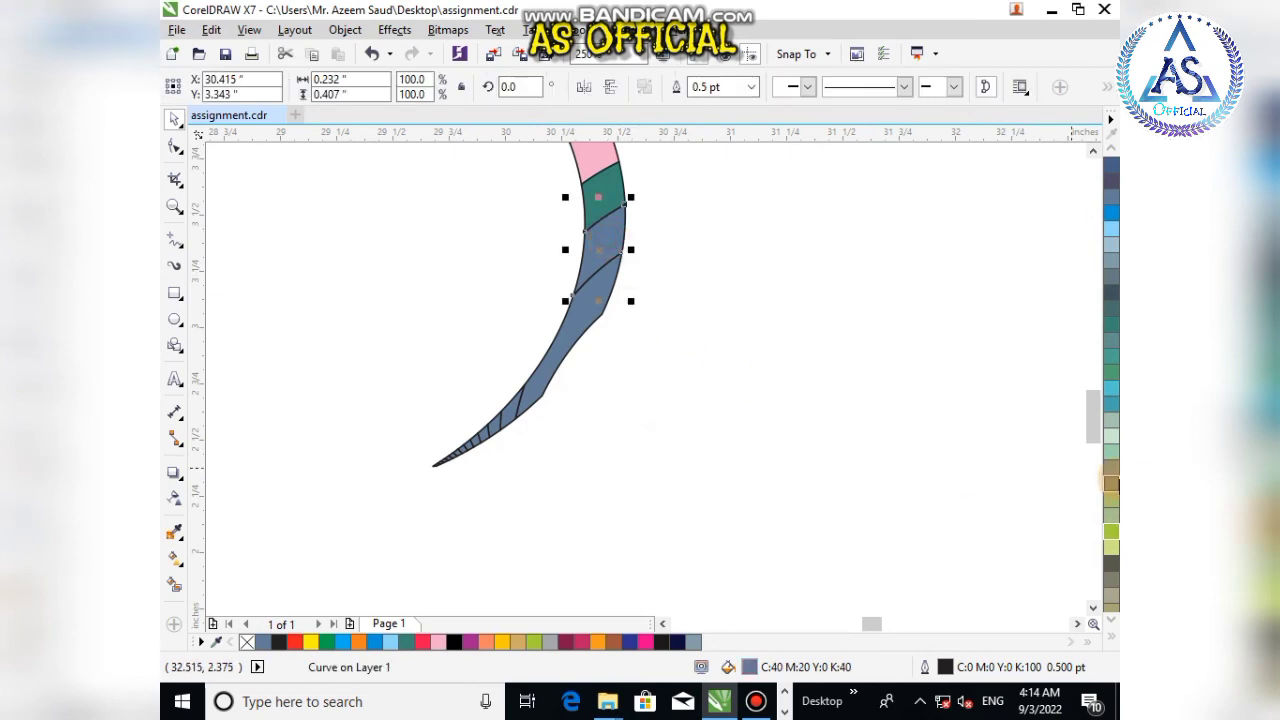
pyautogui.scroll(-3, 1110, 558)
pyautogui.click(1112, 558)
pyautogui.click(792, 466)
pyautogui.click(595, 310)
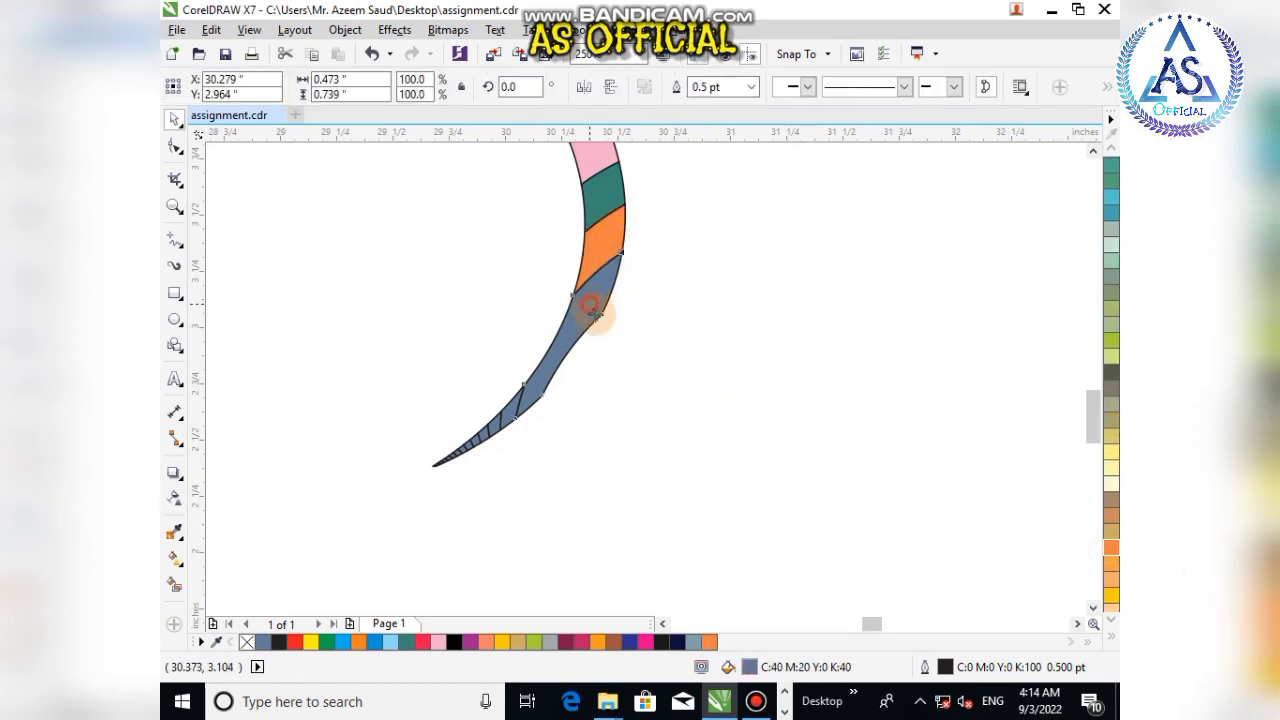
pyautogui.scroll(-2, 1112, 487)
pyautogui.click(1112, 503)
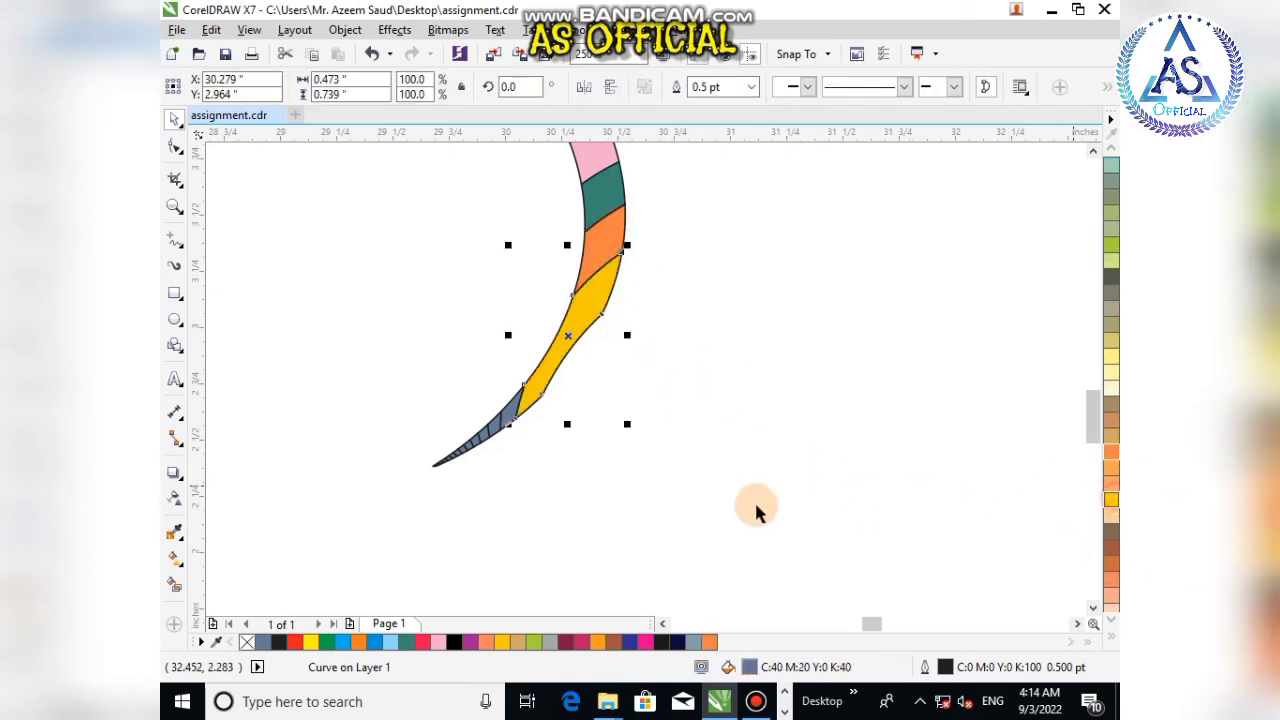
pyautogui.click(757, 508)
# Step: Fill the next two narrow band cells crimson and salmon
pyautogui.click(526, 415)
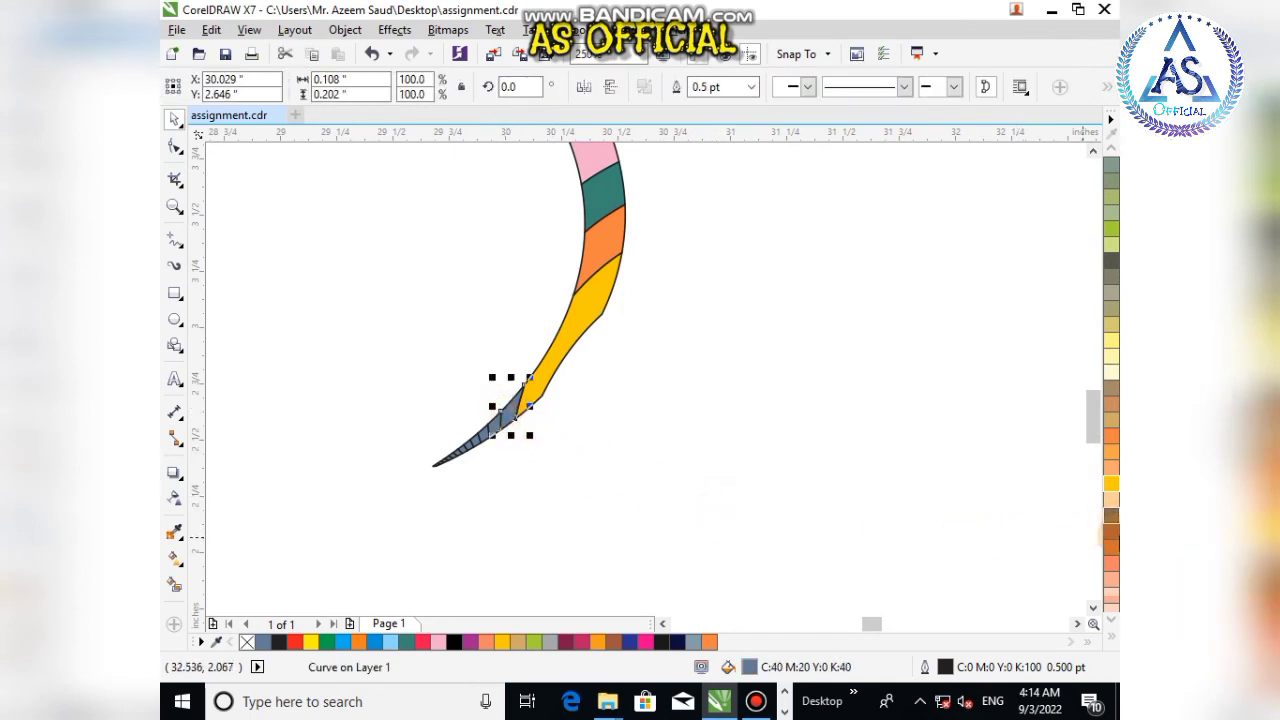
pyautogui.scroll(-2, 1113, 549)
pyautogui.click(1108, 588)
pyautogui.click(848, 520)
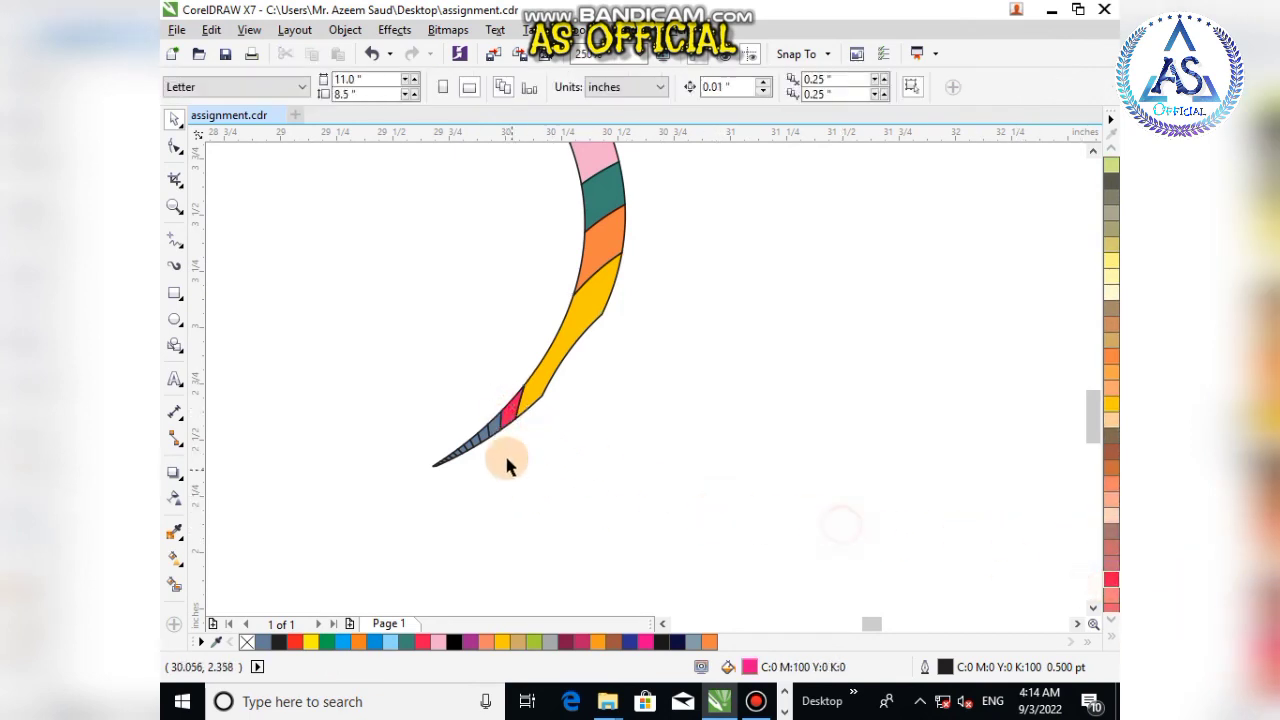
pyautogui.scroll(3, 497, 429)
pyautogui.click(452, 412)
pyautogui.scroll(-2, 1108, 549)
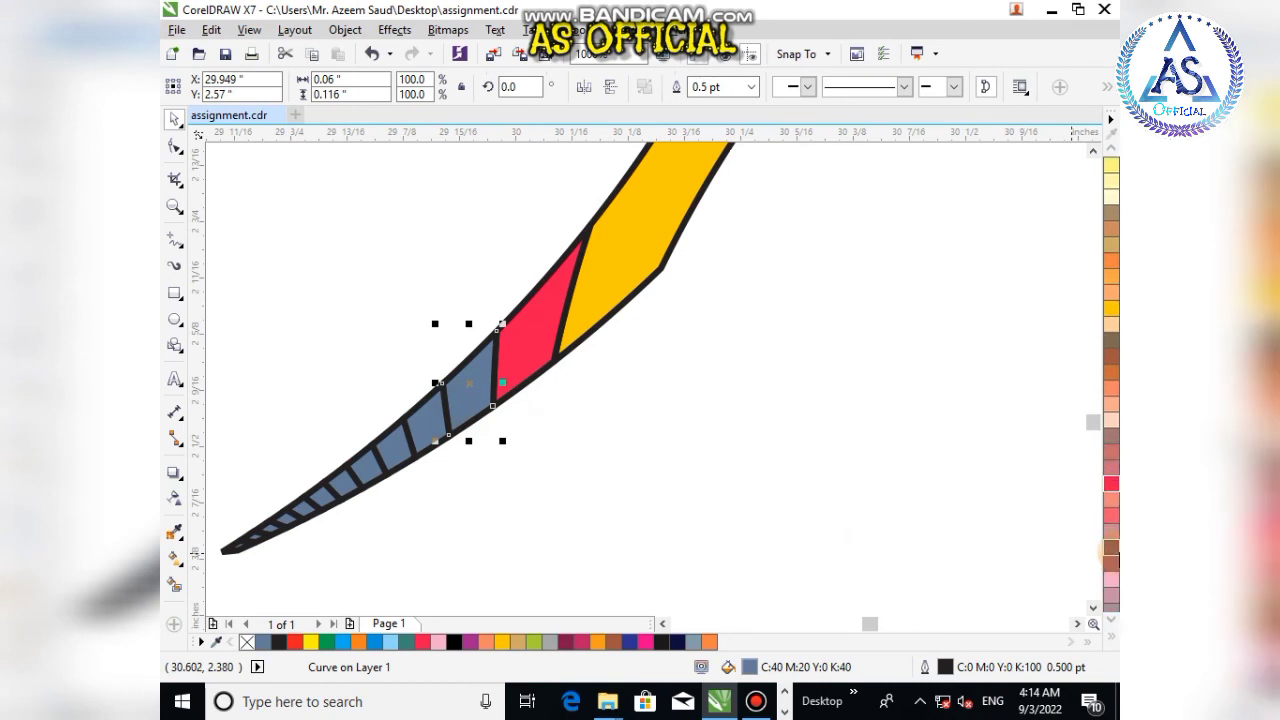
pyautogui.click(1110, 500)
pyautogui.click(694, 546)
# Step: Fill the next two band cells toward the tip light blue and green
pyautogui.click(402, 421)
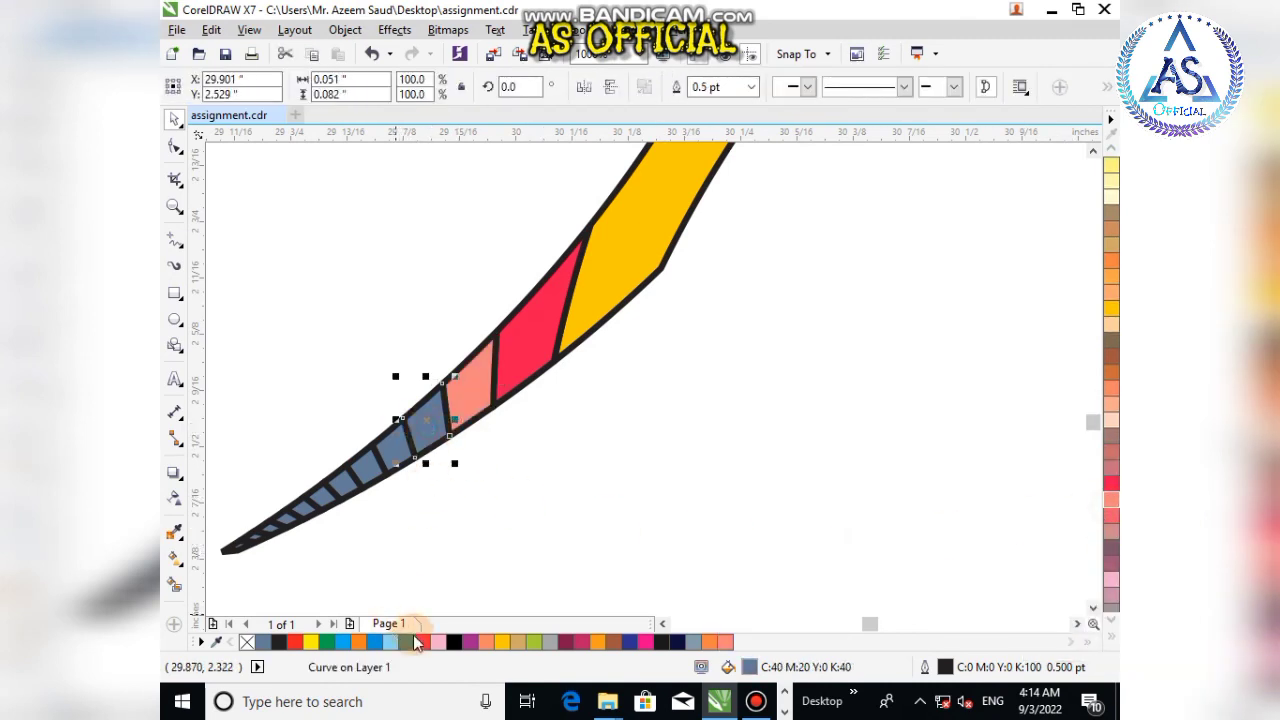
pyautogui.click(395, 643)
pyautogui.click(443, 520)
pyautogui.click(393, 447)
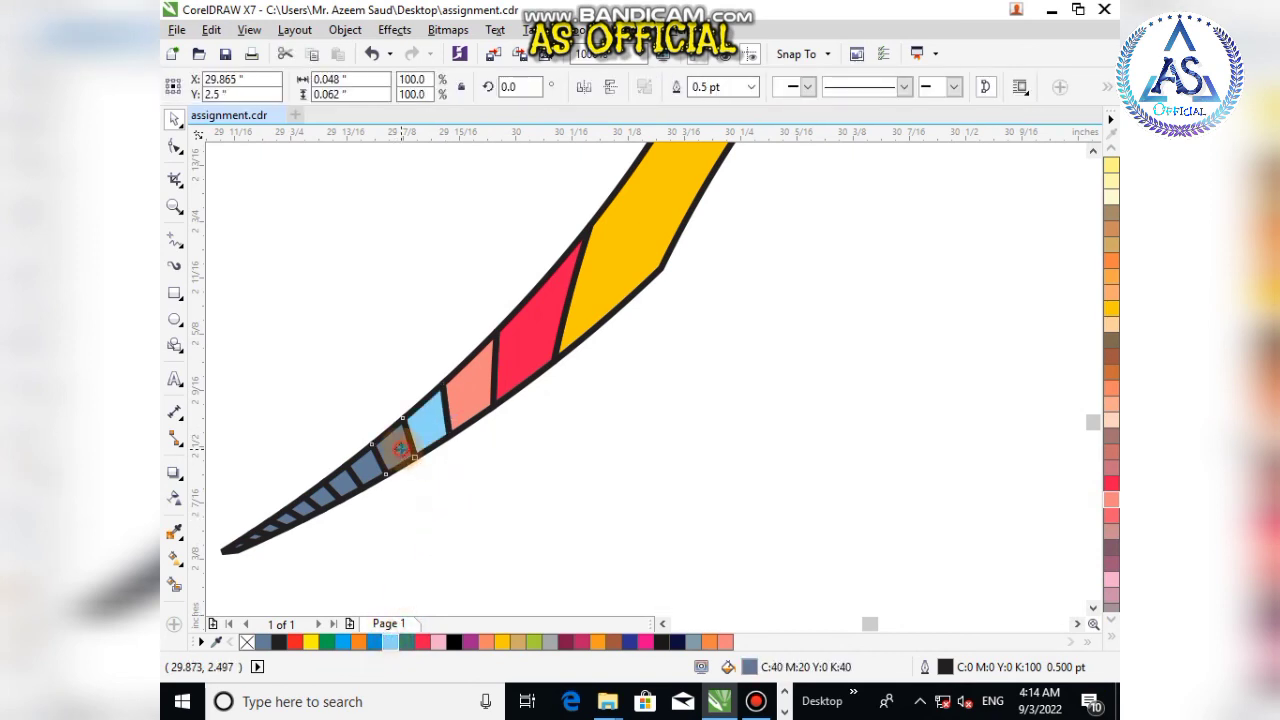
pyautogui.click(334, 643)
pyautogui.click(408, 551)
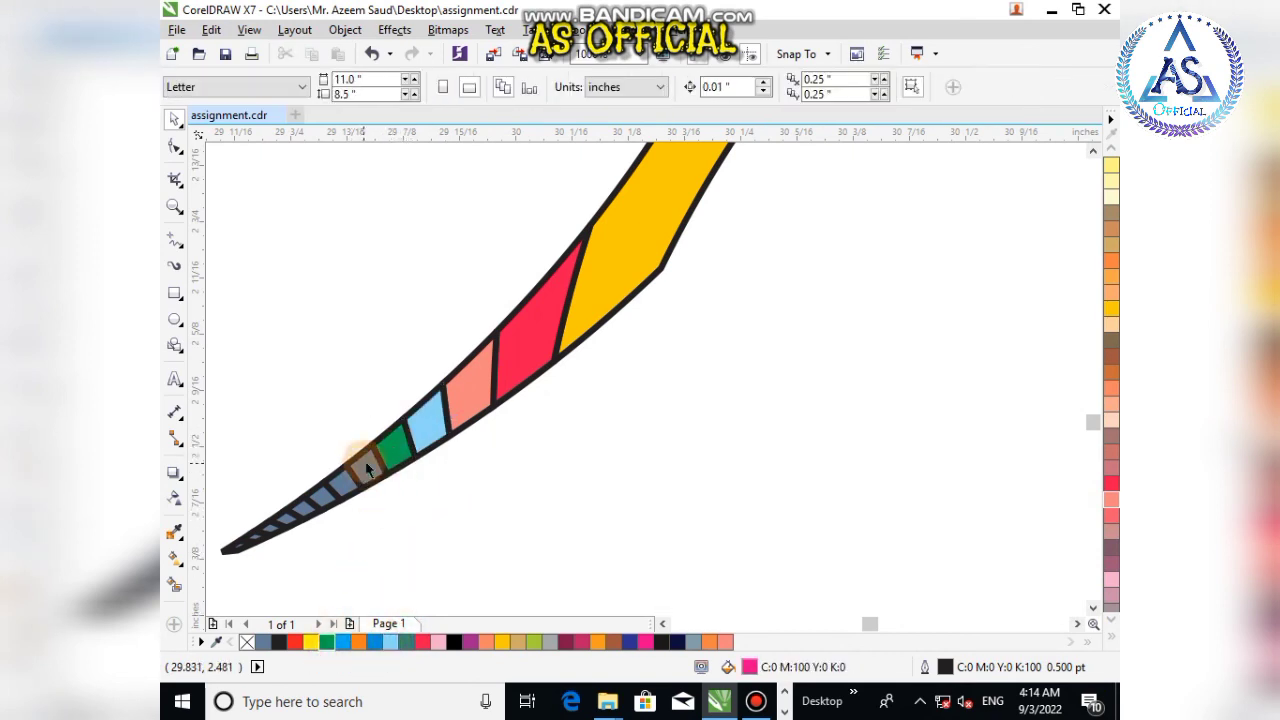
pyautogui.click(366, 458)
pyautogui.click(268, 645)
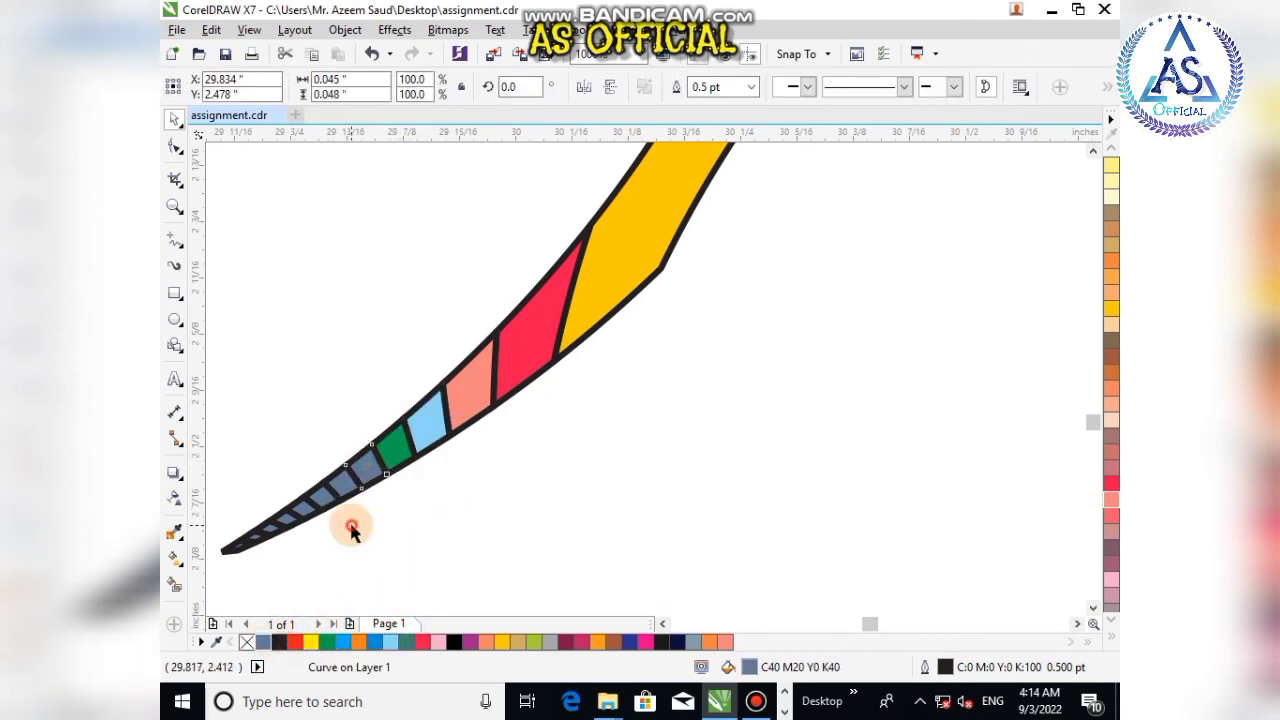
pyautogui.click(351, 523)
# Step: Fill the next two tip cells lime green and orange
pyautogui.click(352, 474)
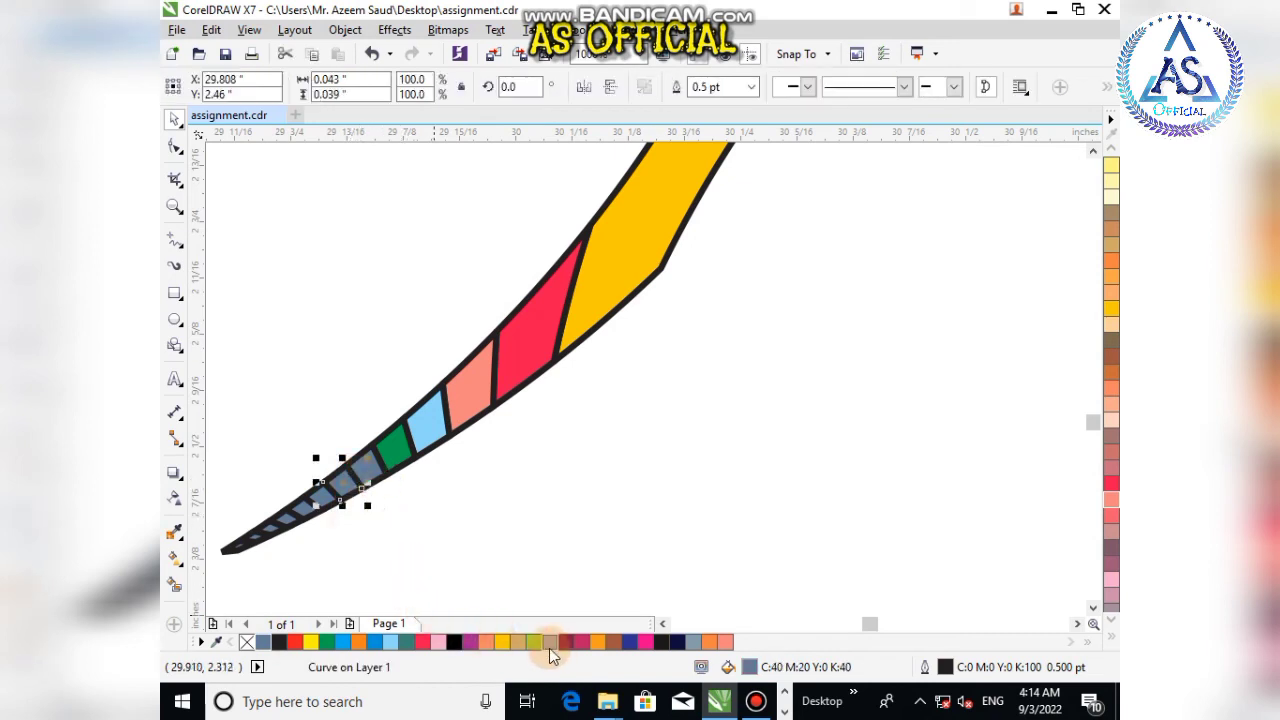
pyautogui.click(535, 645)
pyautogui.click(393, 545)
pyautogui.click(367, 465)
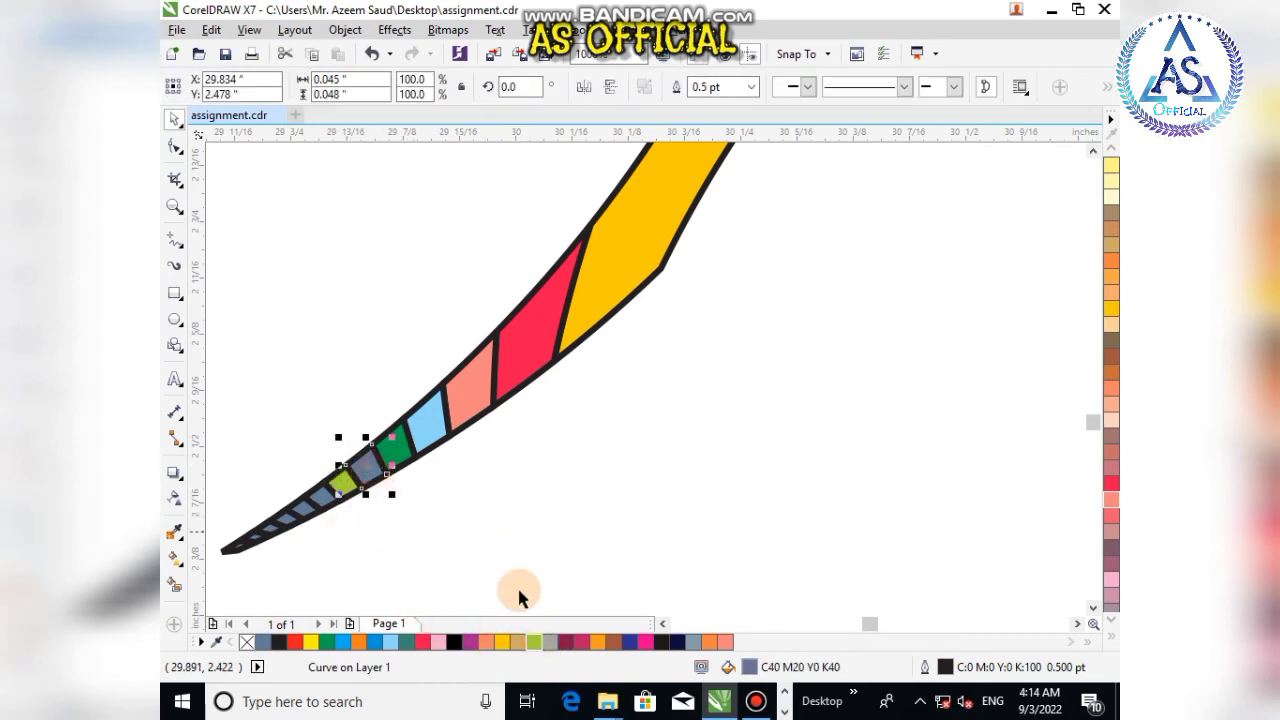
pyautogui.click(710, 645)
pyautogui.click(343, 514)
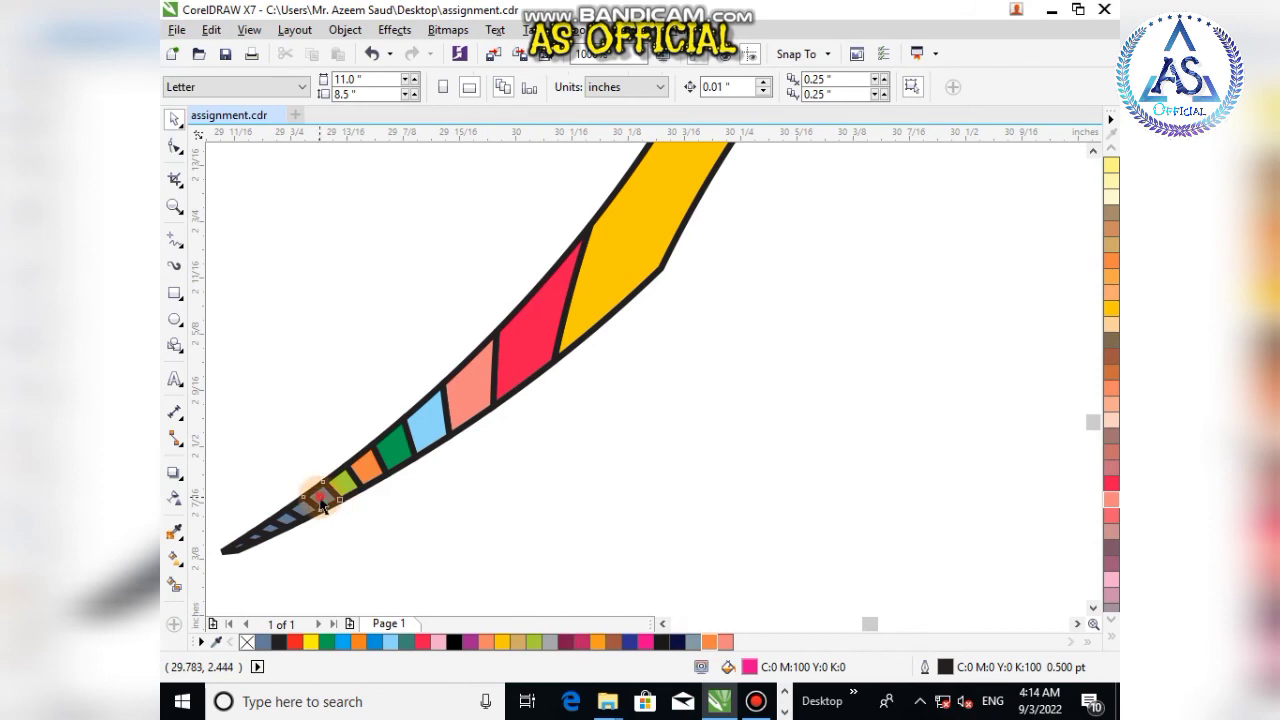
# Step: Fill the following two tip cells purple and orange
pyautogui.click(318, 495)
pyautogui.scroll(-4, 1112, 545)
pyautogui.click(1112, 580)
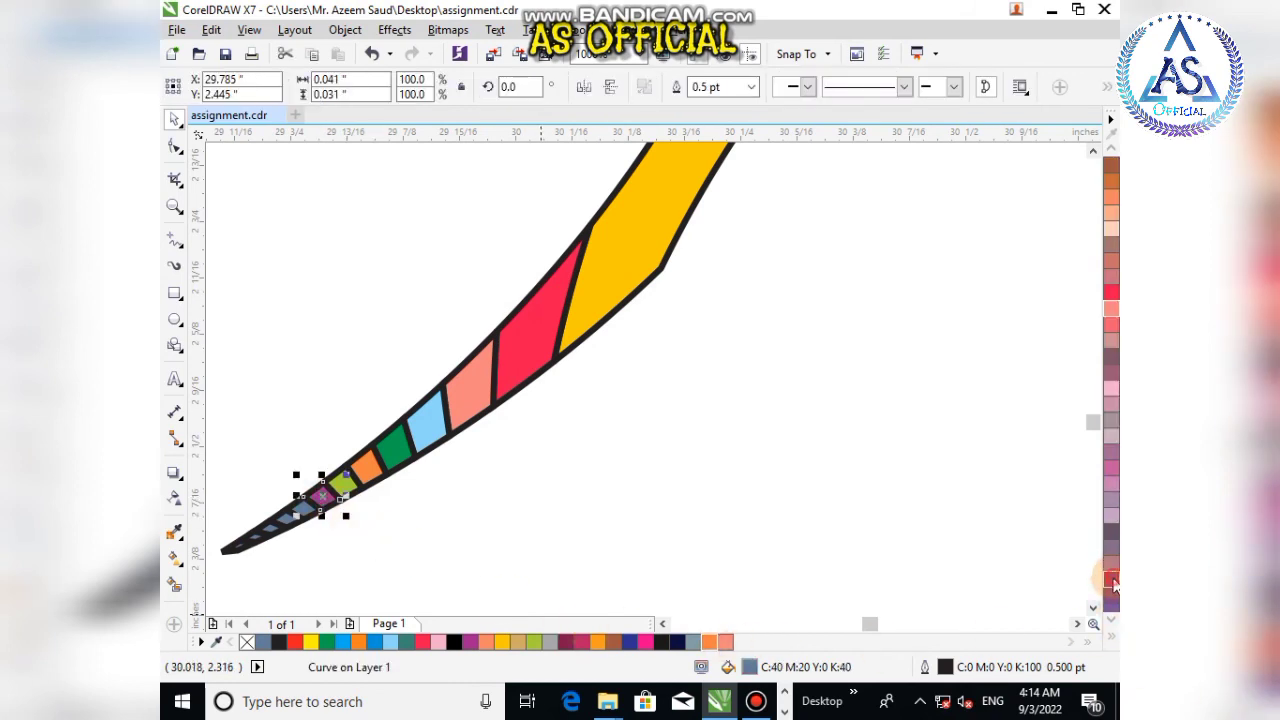
pyautogui.click(409, 521)
pyautogui.click(303, 515)
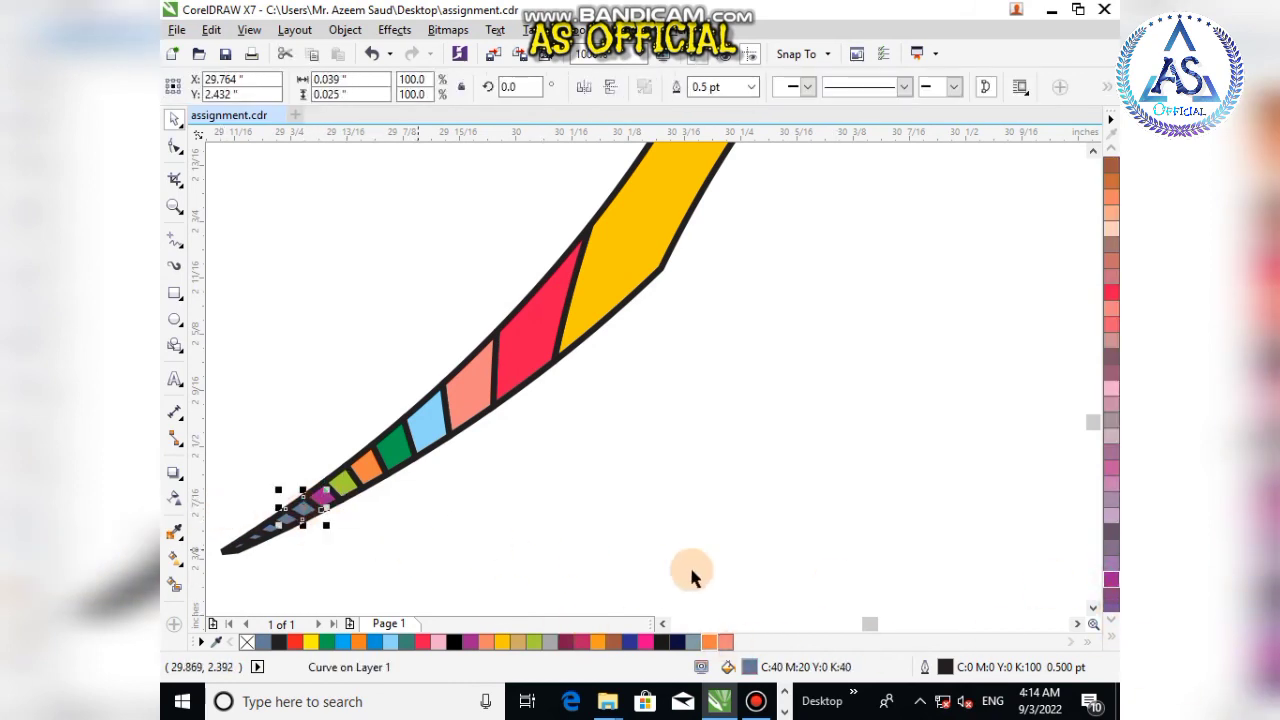
pyautogui.scroll(-4, 1111, 545)
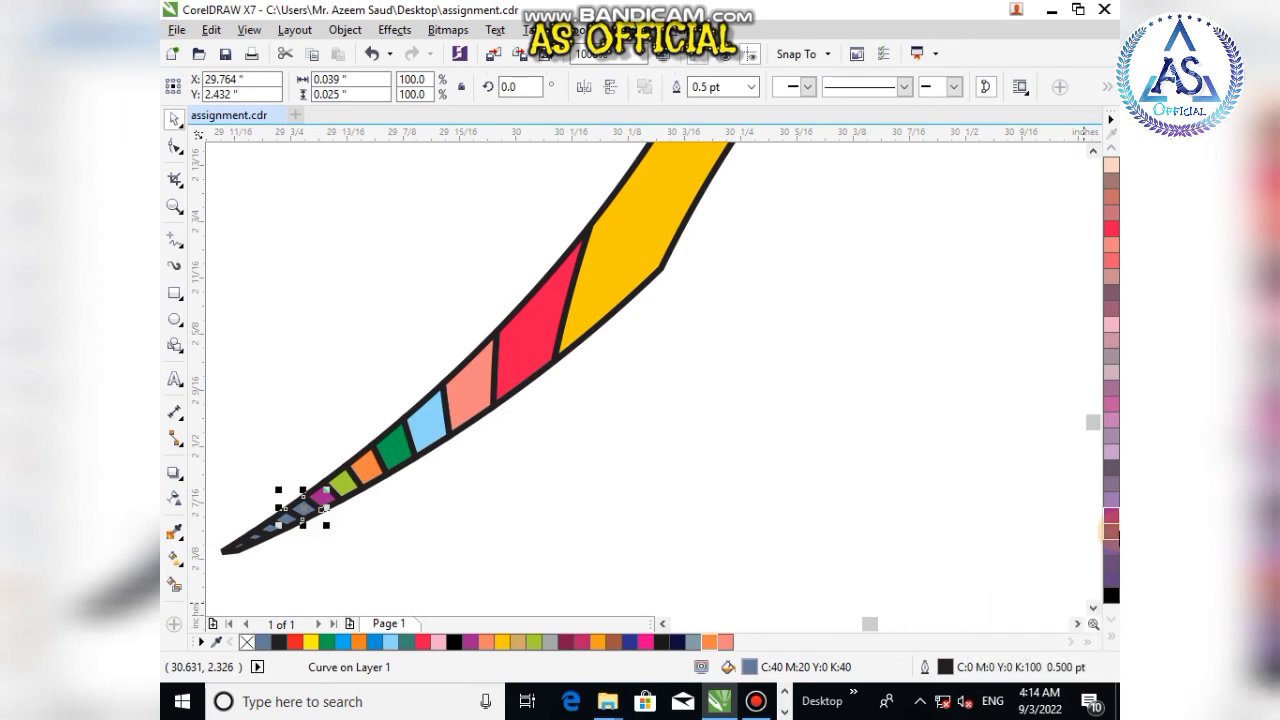
pyautogui.scroll(4, 1111, 545)
pyautogui.click(829, 477)
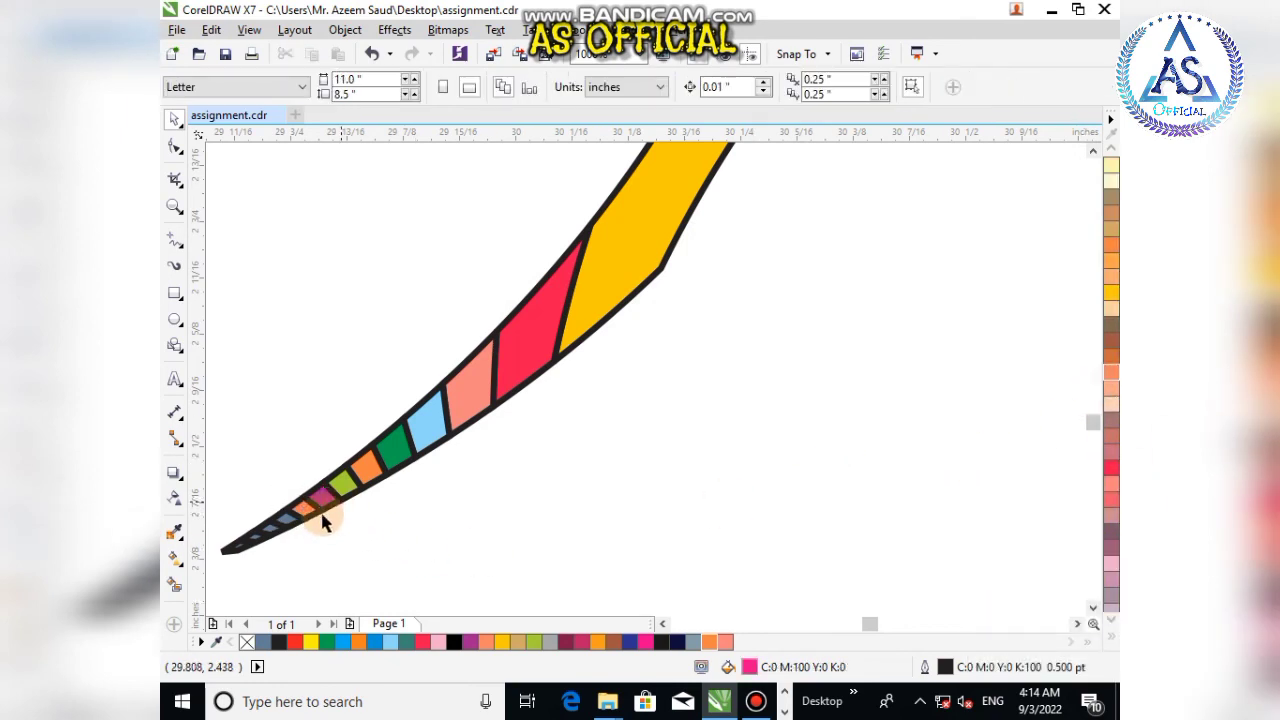
# Step: Fill the next two tiny tip cells pale yellow-green and Sea Green
pyautogui.scroll(5, 300, 520)
pyautogui.click(300, 480)
pyautogui.scroll(5, 1110, 505)
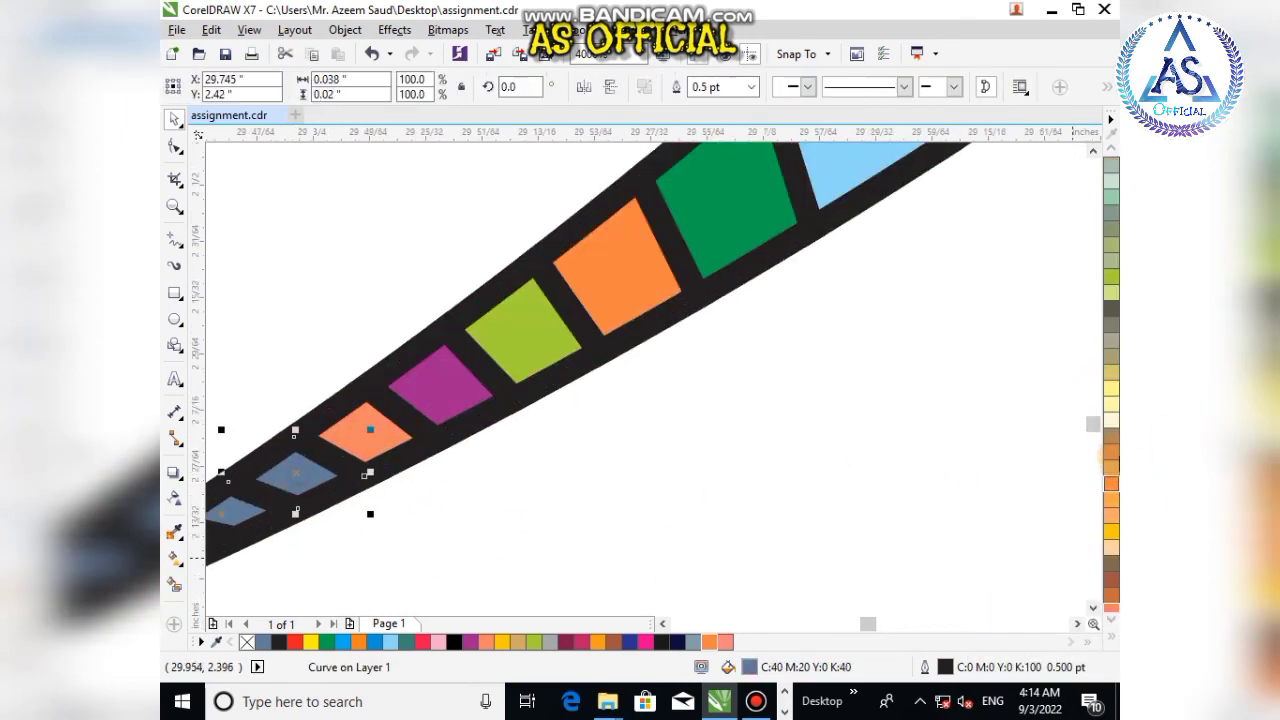
pyautogui.click(1111, 293)
pyautogui.click(798, 446)
pyautogui.scroll(-3, 500, 518)
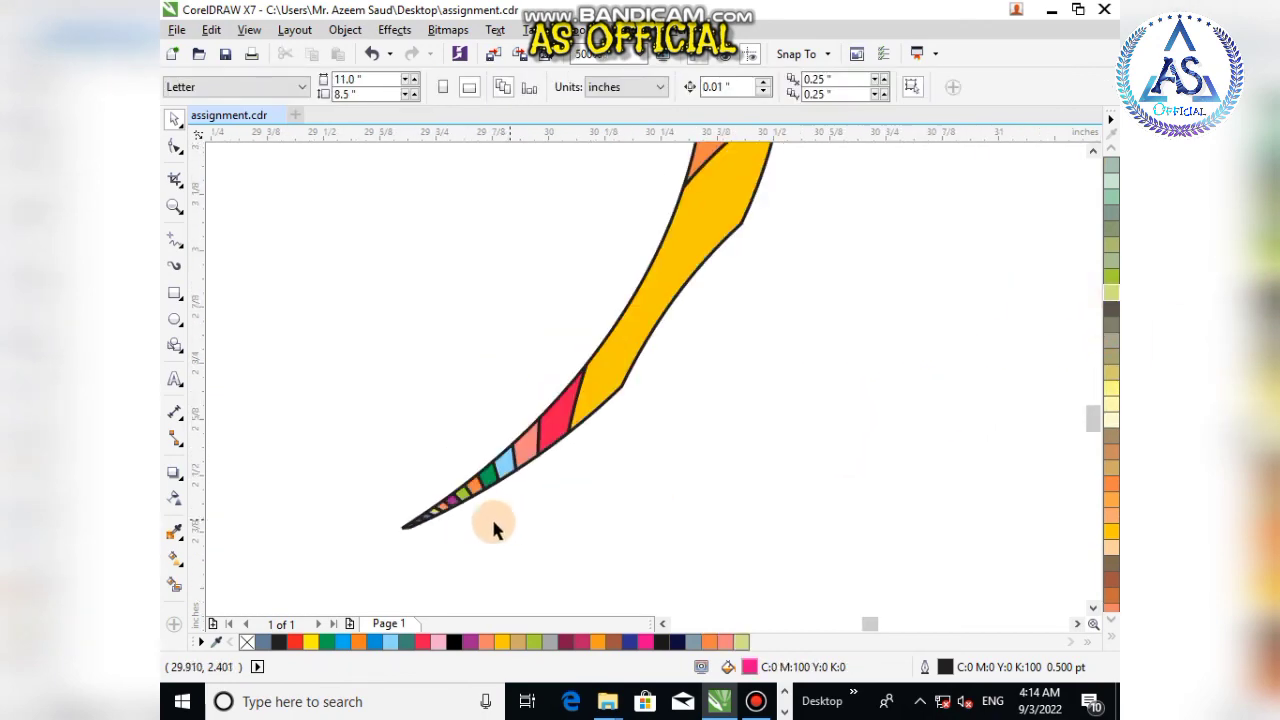
pyautogui.scroll(4, 430, 521)
pyautogui.click(356, 481)
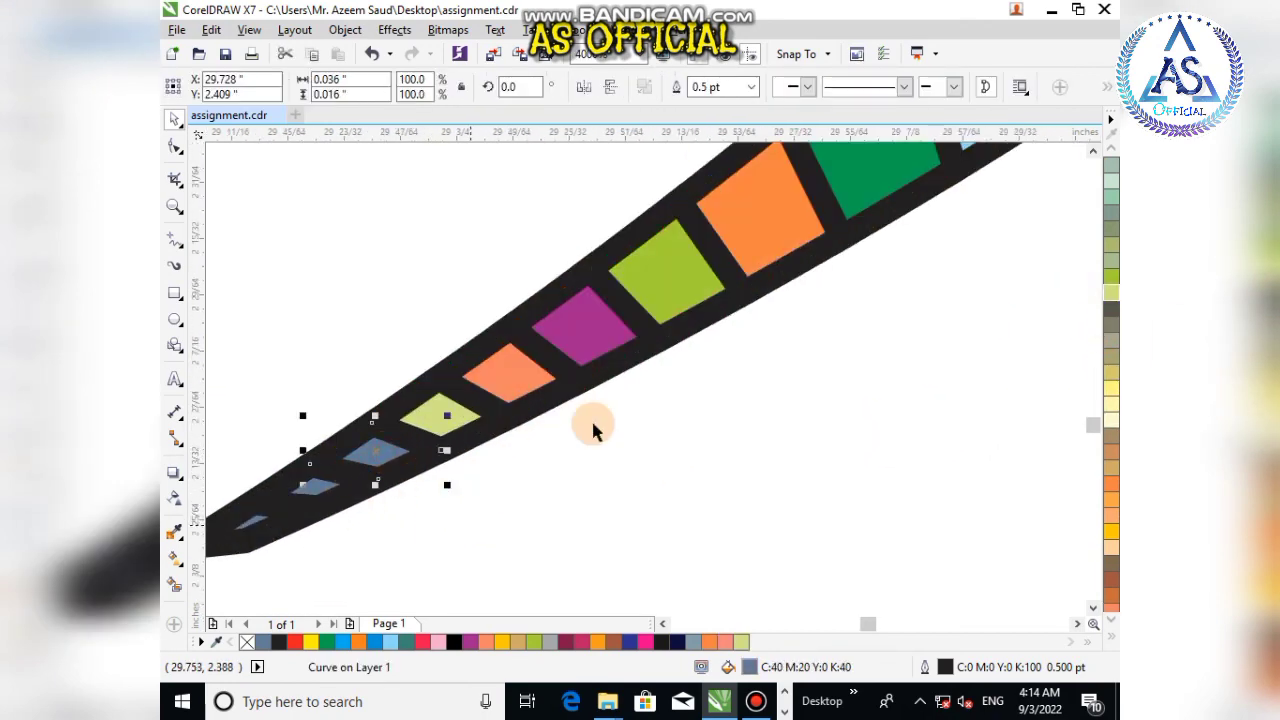
pyautogui.scroll(3, 1111, 292)
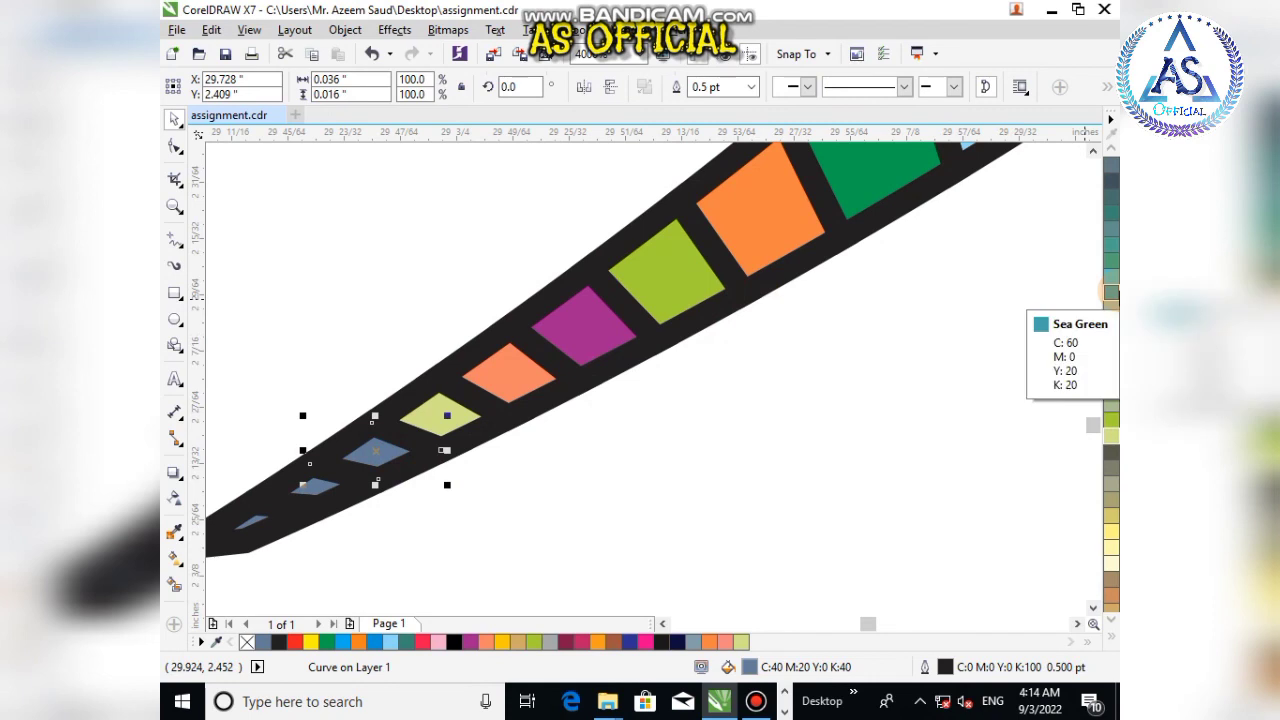
pyautogui.click(1112, 218)
pyautogui.click(400, 571)
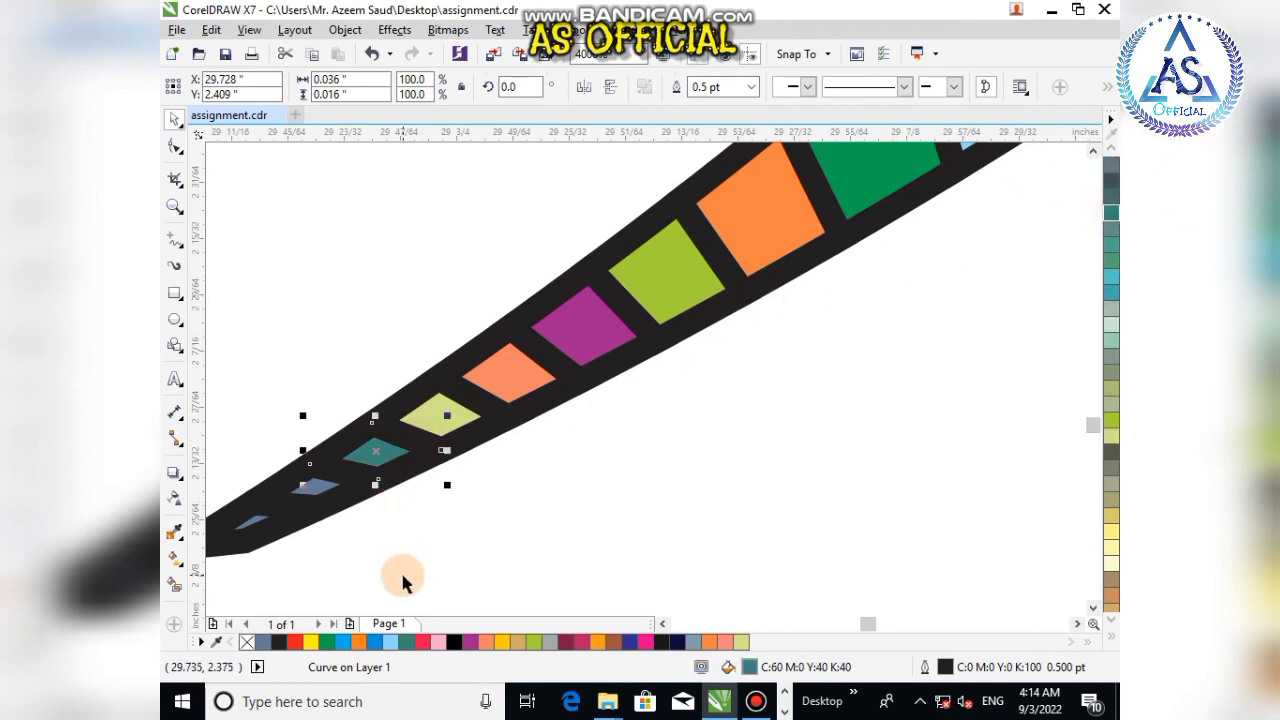
# Step: Fill the last two tip cells blue and magenta
pyautogui.click(315, 485)
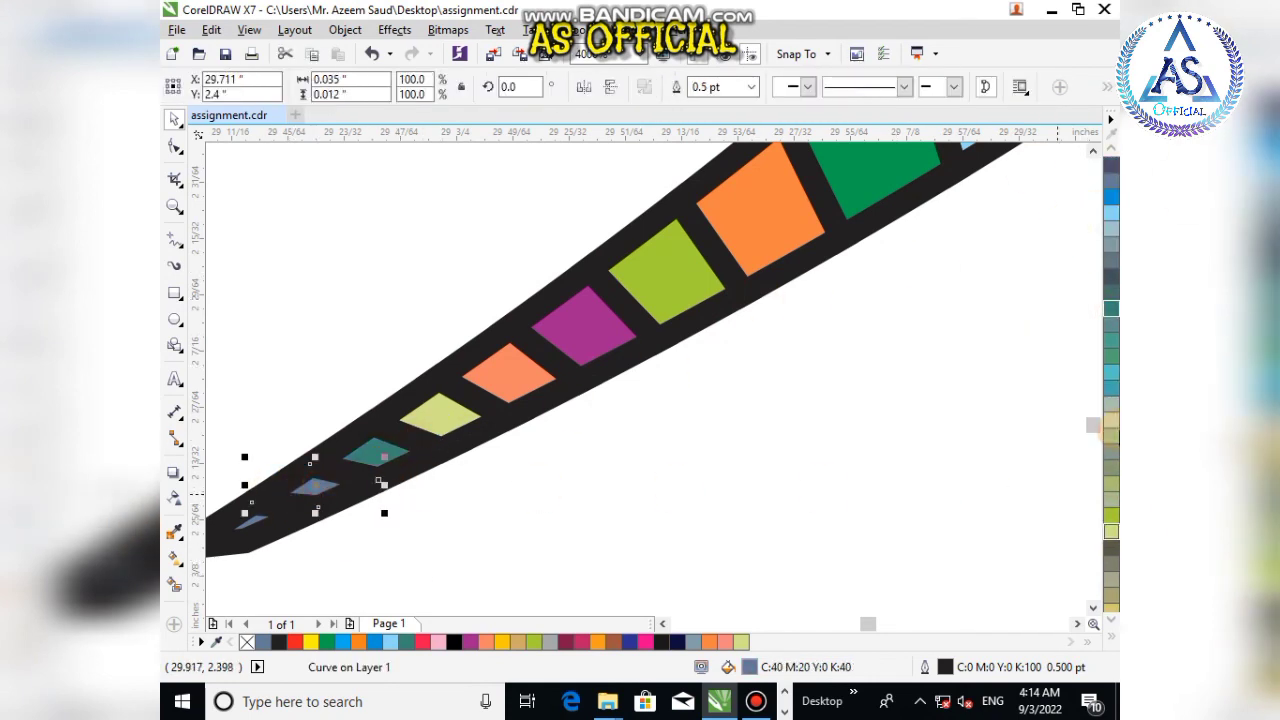
pyautogui.scroll(2, 1111, 290)
pyautogui.click(1112, 250)
pyautogui.click(757, 357)
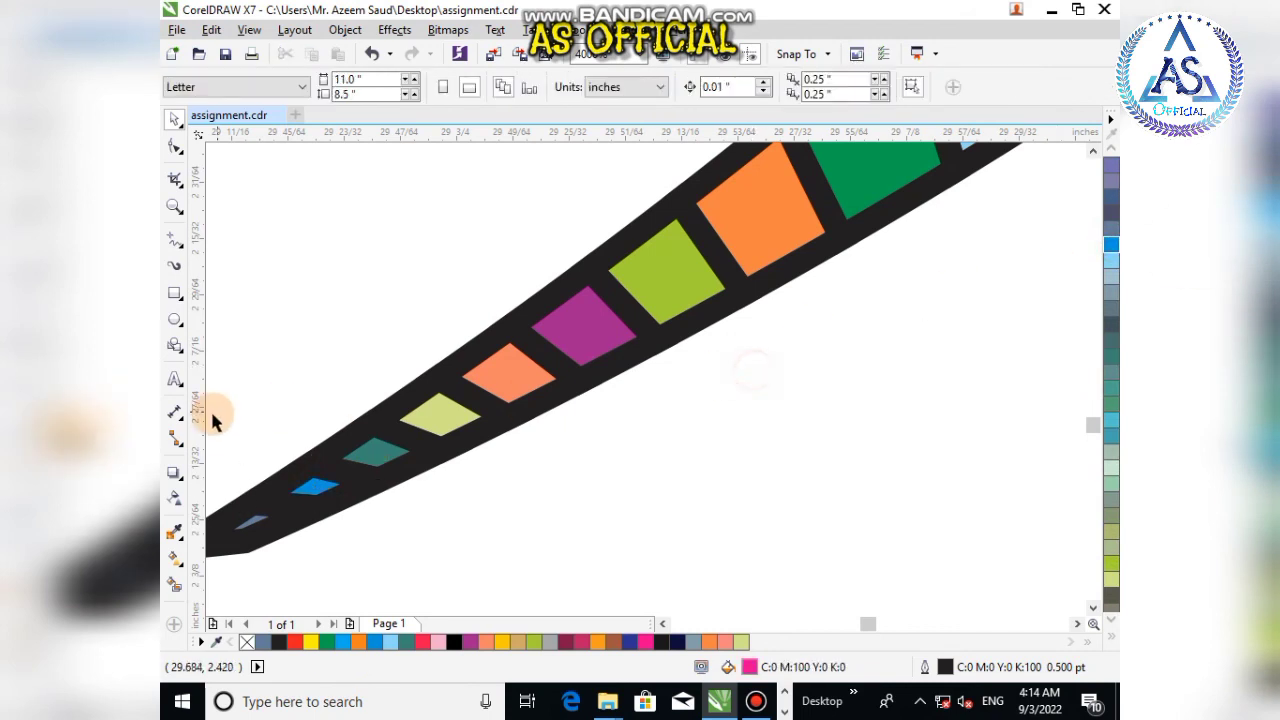
pyautogui.click(250, 524)
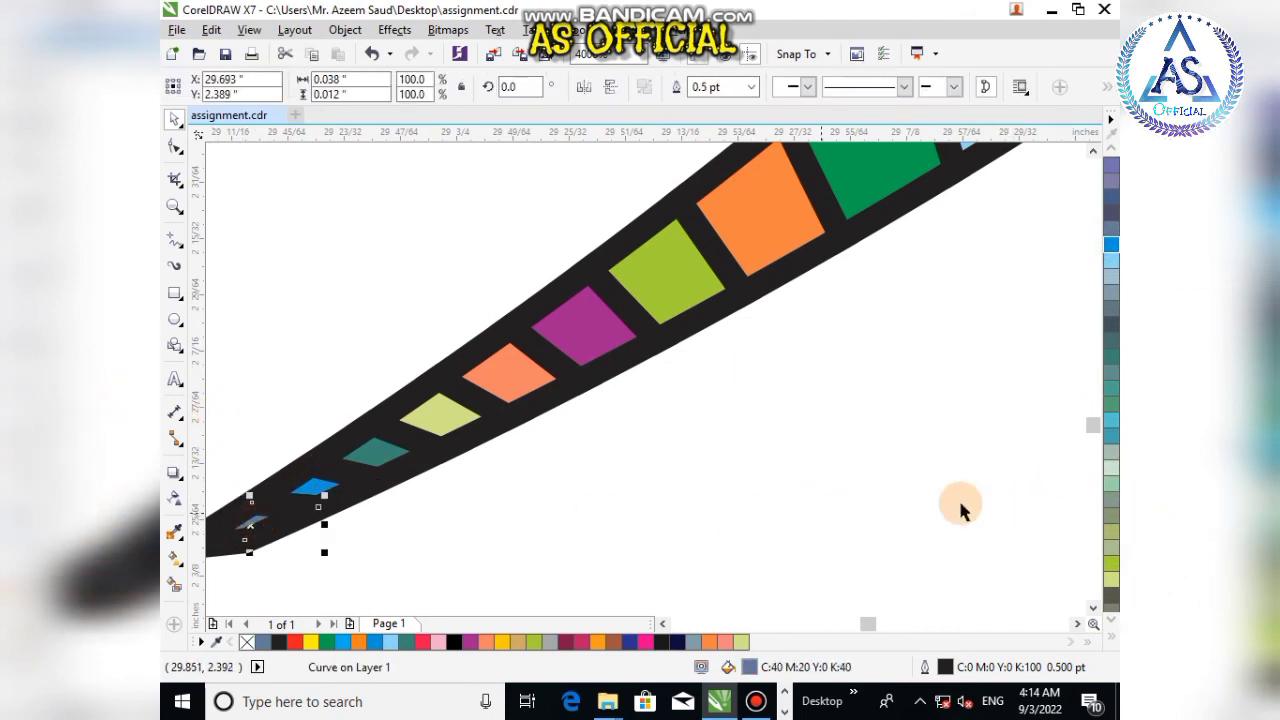
pyautogui.scroll(3, 1111, 290)
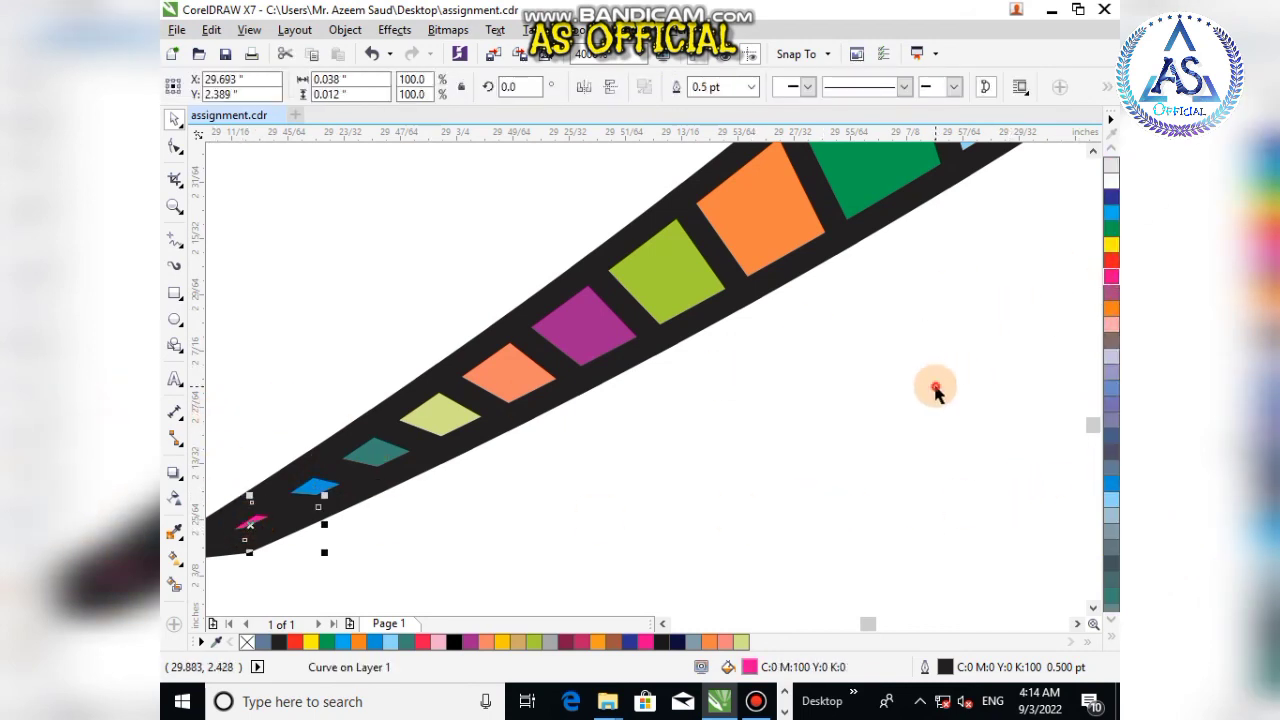
pyautogui.click(934, 389)
# Step: Select all 27 coloured pieces of the curved strip and group them together
pyautogui.scroll(-8, 760, 375)
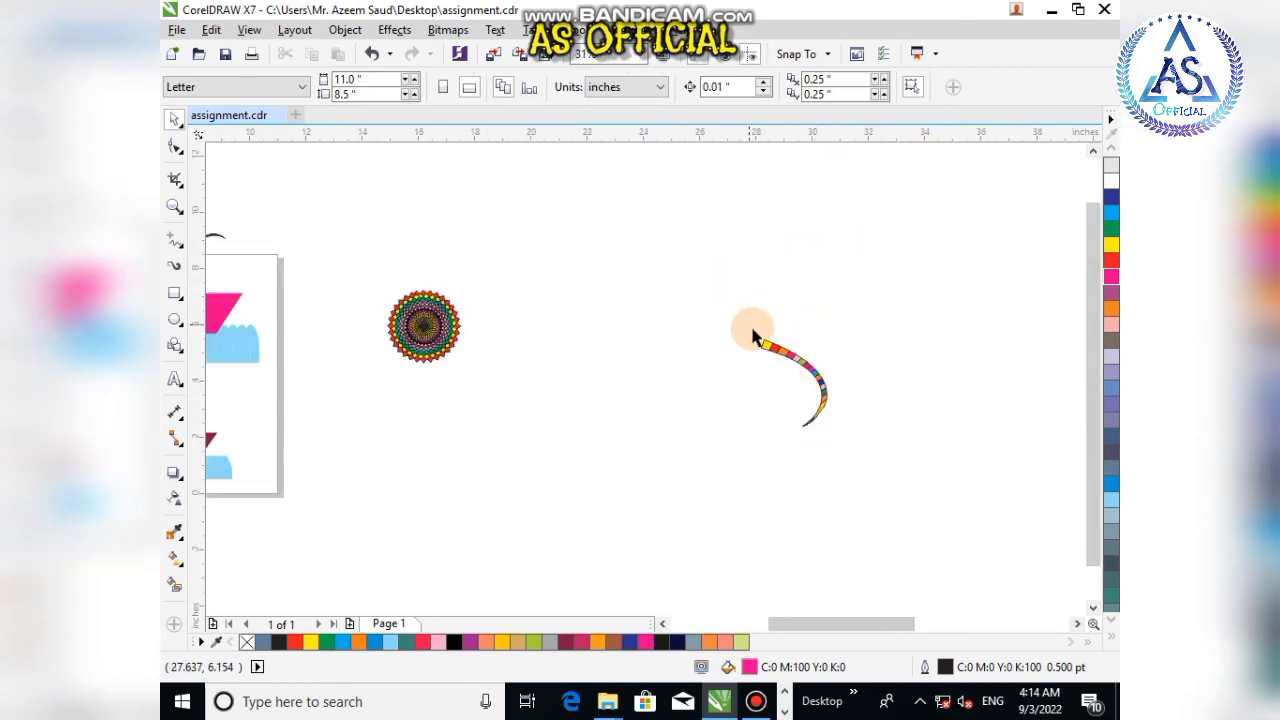
pyautogui.scroll(2, 818, 398)
pyautogui.moveTo(710, 292); pyautogui.dragTo(892, 479)
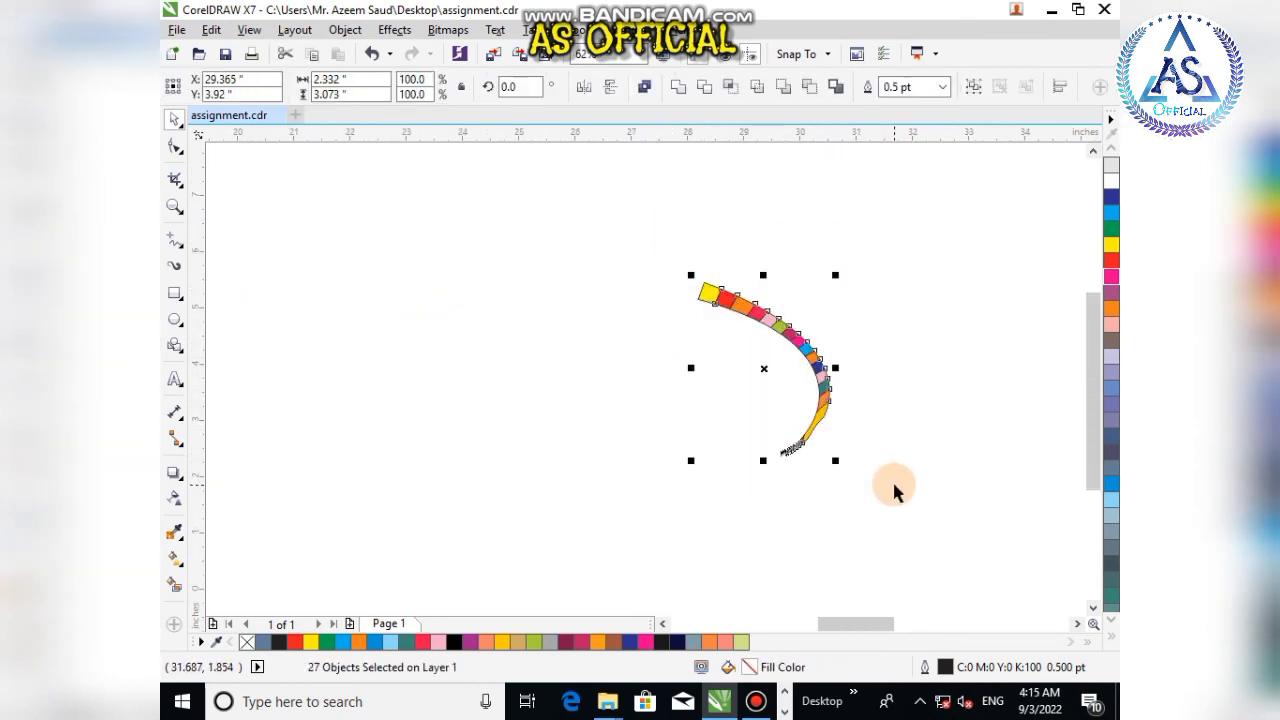
pyautogui.hotkey('ctrl', 'g')
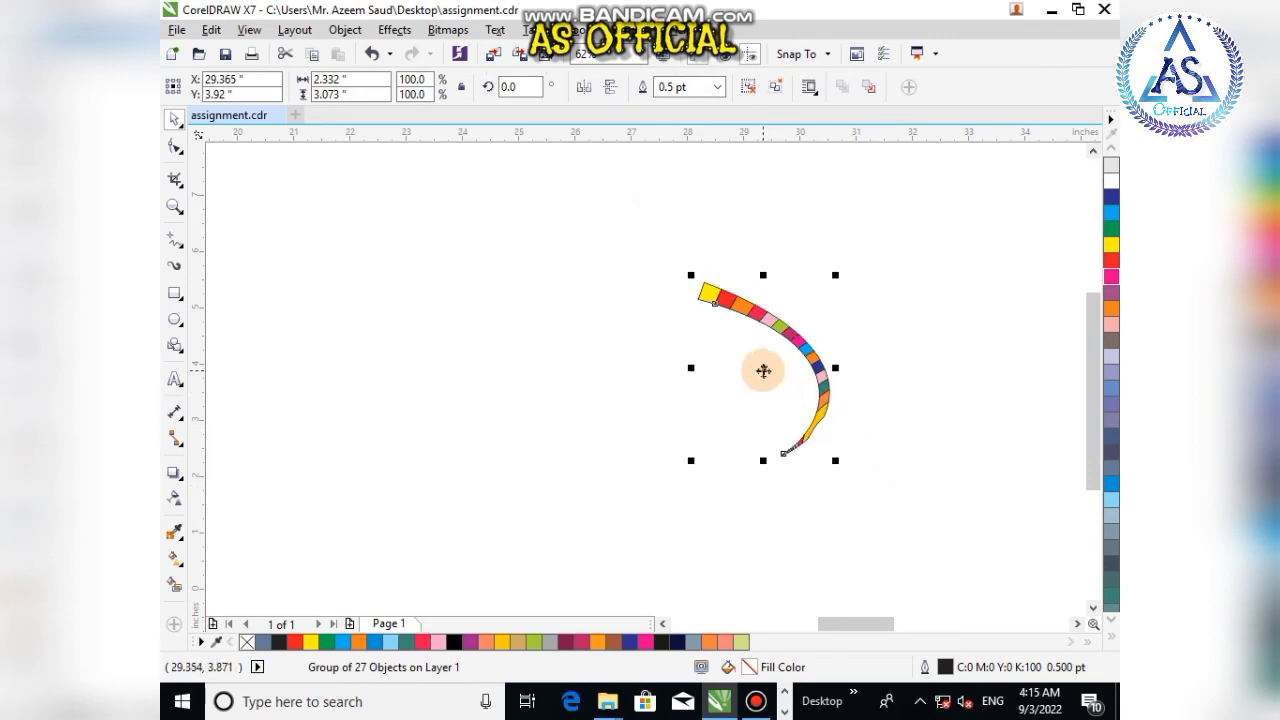
# Step: Rotate a copy of the grouped strip around its inner tip, then repeat the rotated duplicate until copies complete a circular mandala
pyautogui.click(767, 388)
pyautogui.click(810, 350)
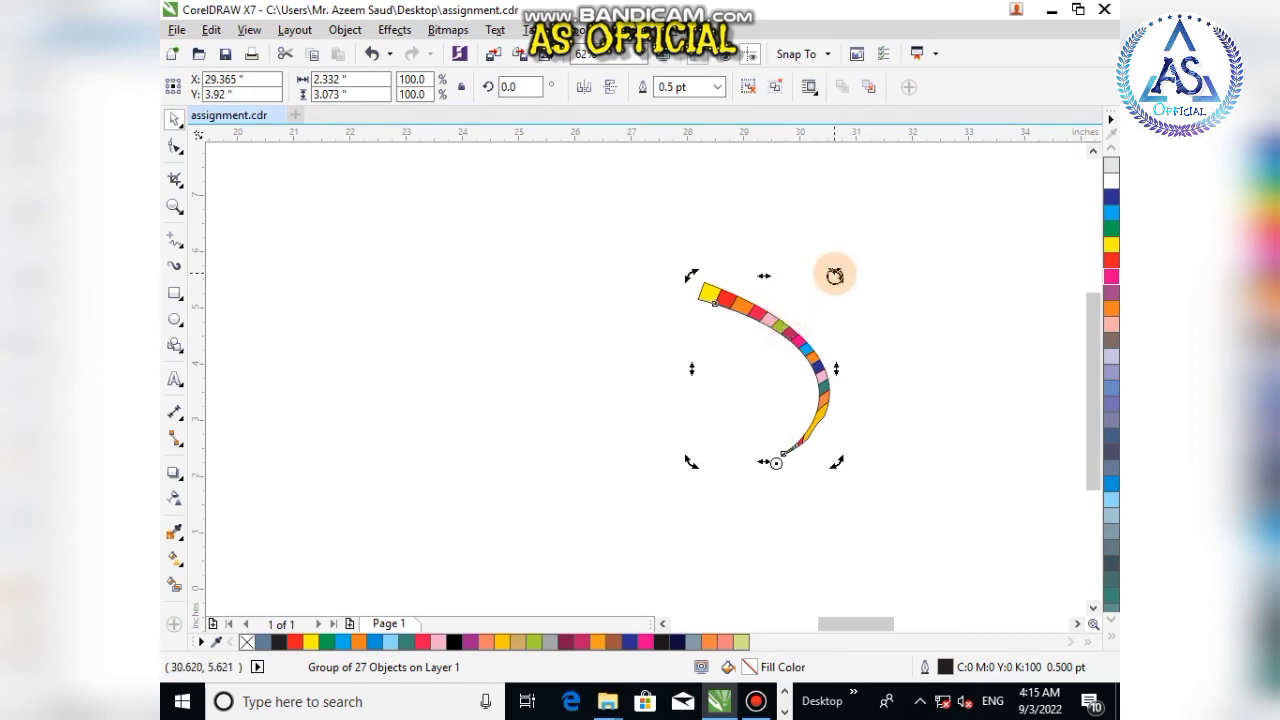
pyautogui.moveTo(835, 275); pyautogui.dragTo(864, 285)
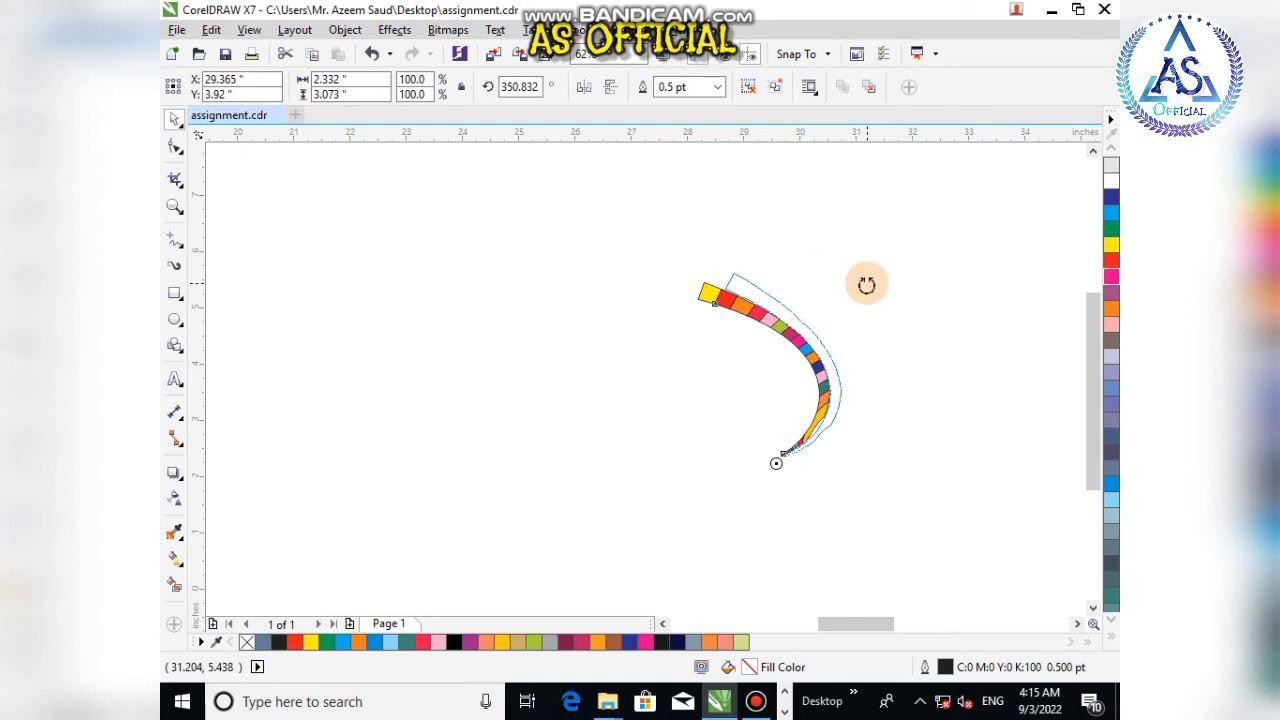
pyautogui.moveTo(866, 285); pyautogui.dragTo(866, 289)
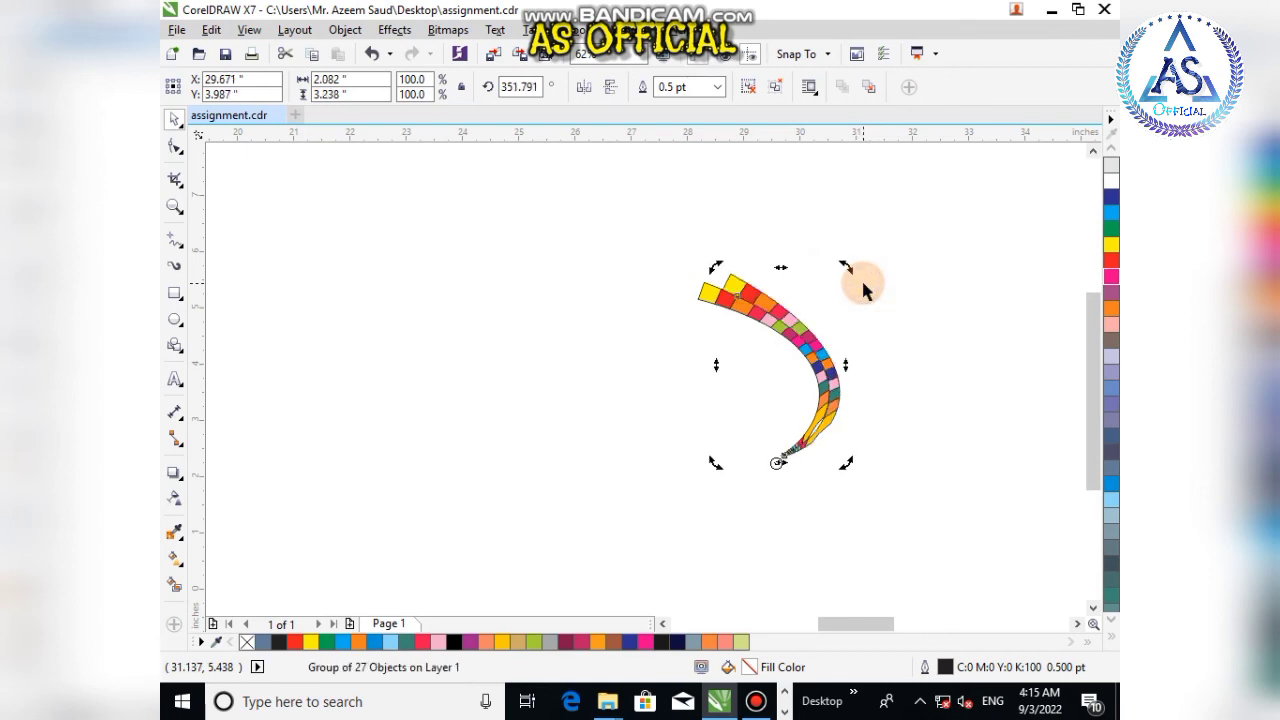
pyautogui.hotkey('ctrl', 'r')
pyautogui.hotkey('ctrl', 'r')
pyautogui.hotkey('ctrl', 'r')
pyautogui.hotkey('ctrl', 'r')
pyautogui.hotkey('ctrl', 'r')
pyautogui.hotkey('ctrl', 'r')
pyautogui.hotkey('ctrl', 'r')
pyautogui.hotkey('ctrl', 'r')
pyautogui.hotkey('ctrl', 'r')
pyautogui.hotkey('ctrl', 'r')
pyautogui.hotkey('ctrl', 'r')
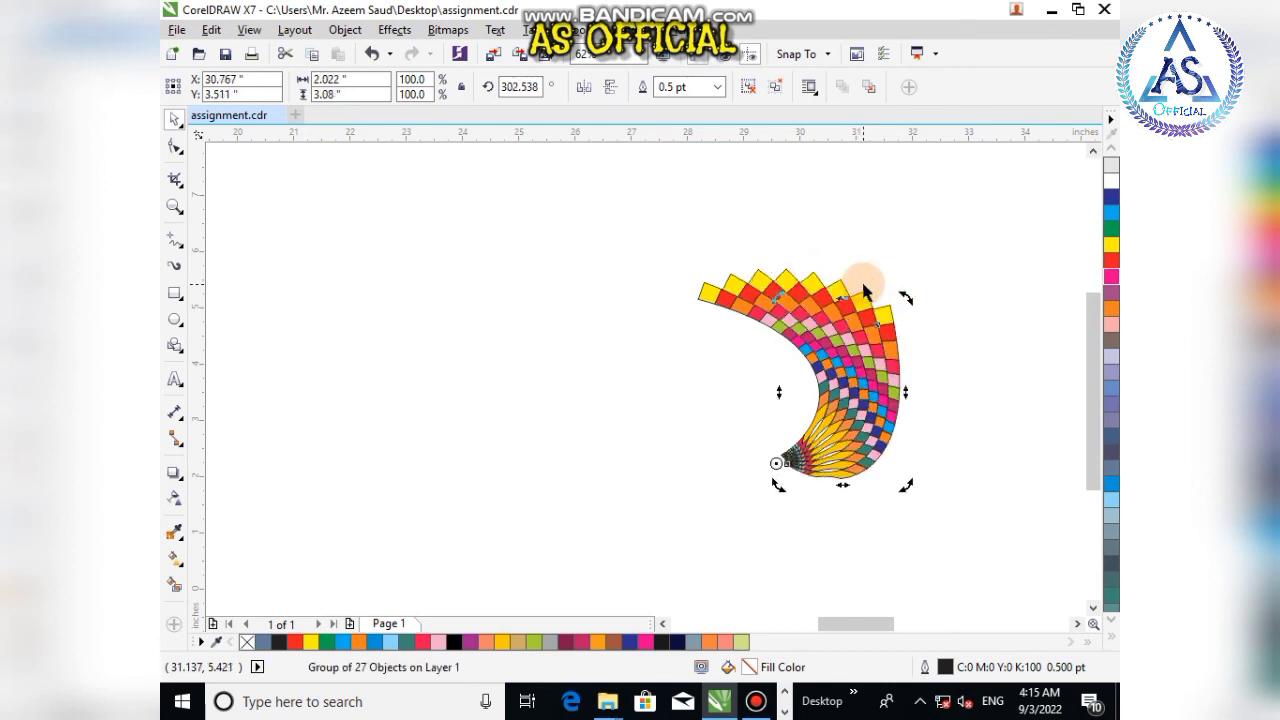
pyautogui.hotkey('ctrl', 'r')
pyautogui.hotkey('ctrl', 'r')
pyautogui.hotkey('ctrl', 'r')
pyautogui.hotkey('ctrl', 'r')
pyautogui.hotkey('ctrl', 'r')
pyautogui.hotkey('ctrl', 'r')
pyautogui.hotkey('ctrl', 'r')
pyautogui.hotkey('ctrl', 'r')
pyautogui.hotkey('ctrl', 'r')
pyautogui.hotkey('ctrl', 'r')
pyautogui.hotkey('ctrl', 'r')
pyautogui.hotkey('ctrl', 'r')
pyautogui.hotkey('ctrl', 'r')
pyautogui.hotkey('ctrl', 'r')
pyautogui.hotkey('ctrl', 'r')
pyautogui.hotkey('ctrl', 'r')
pyautogui.hotkey('ctrl', 'r')
pyautogui.hotkey('ctrl', 'r')
pyautogui.hotkey('ctrl', 'r')
pyautogui.hotkey('ctrl', 'r')
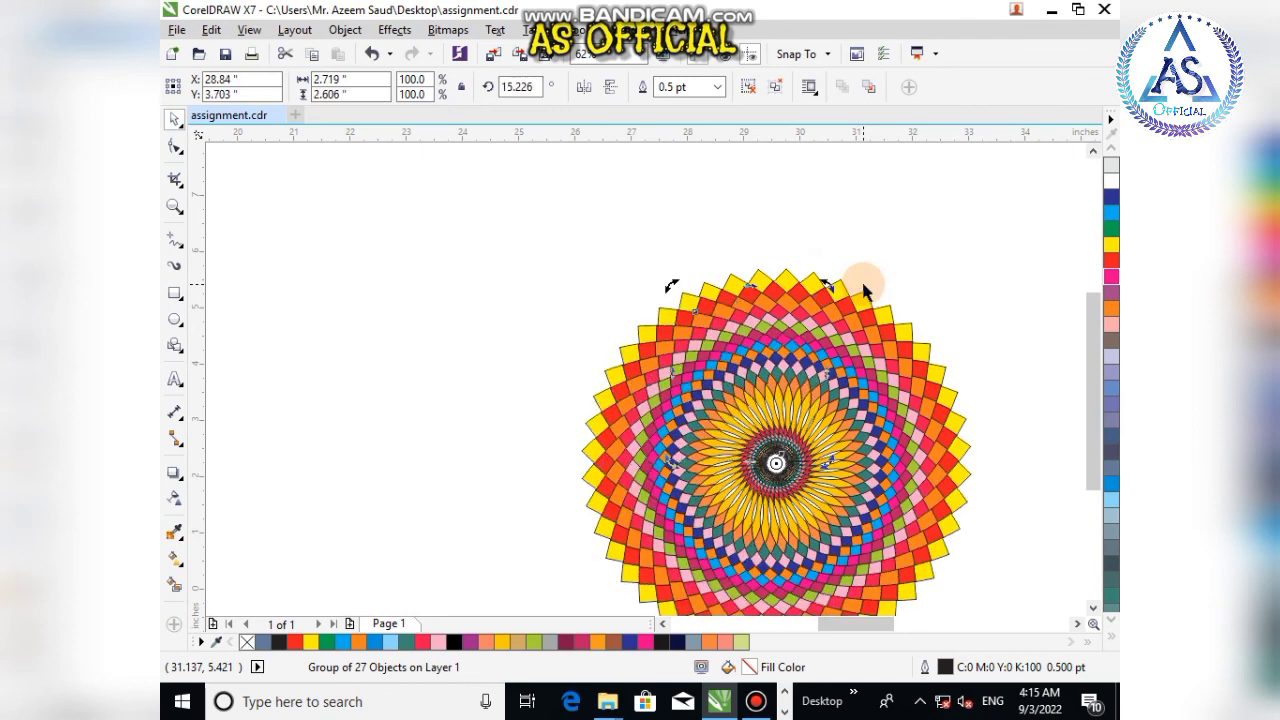
# Step: Zoom in and out to inspect the finished mandala pattern
pyautogui.click(628, 255)
pyautogui.scroll(-2, 885, 462)
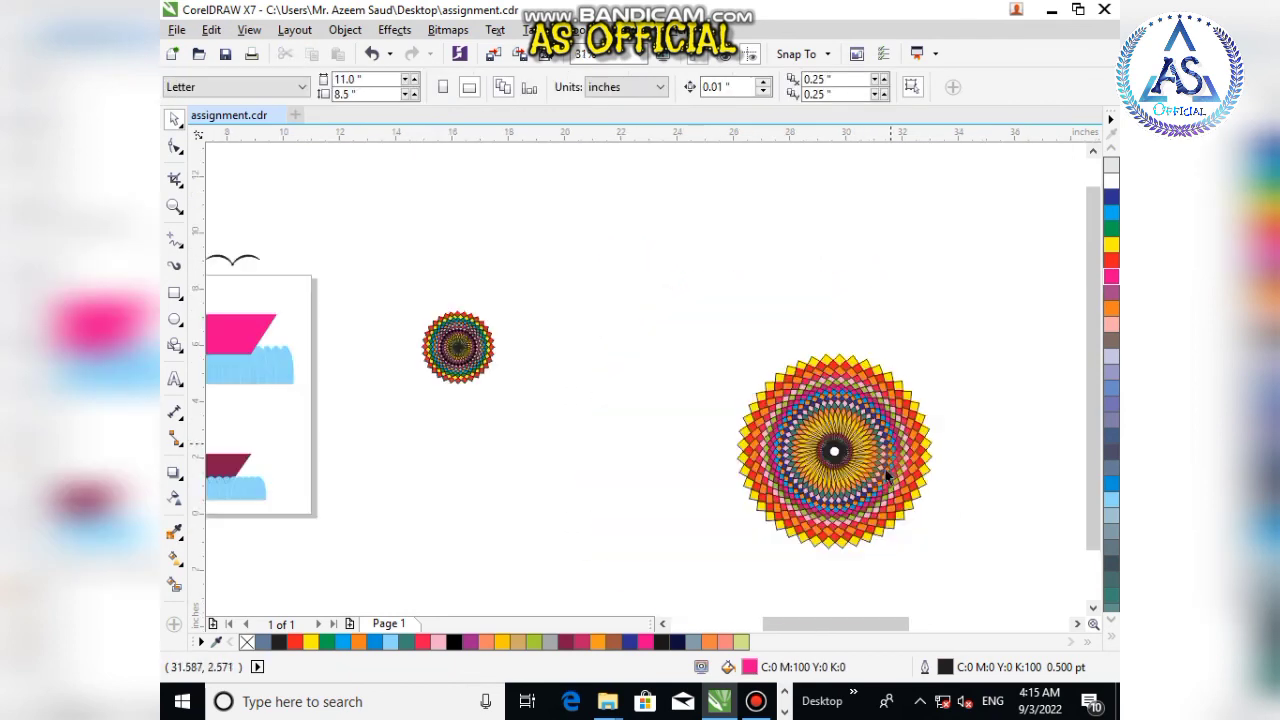
pyautogui.scroll(2, 916, 560)
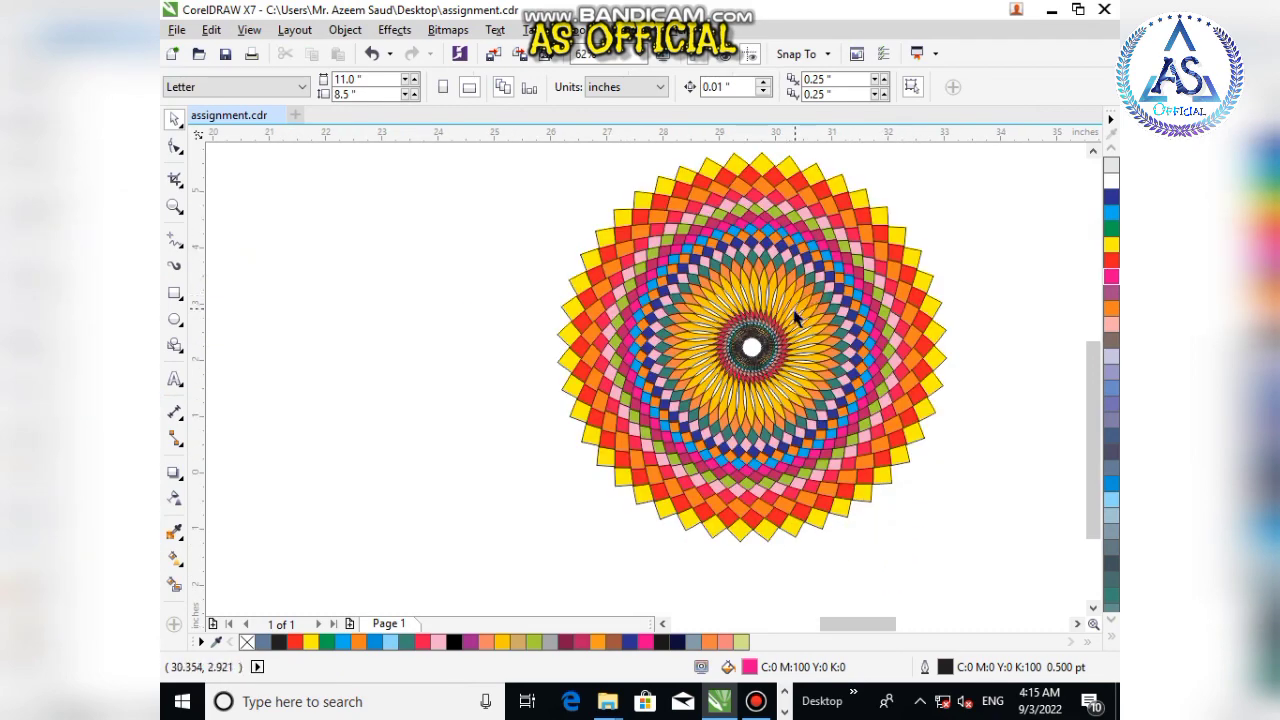
pyautogui.scroll(3, 795, 318)
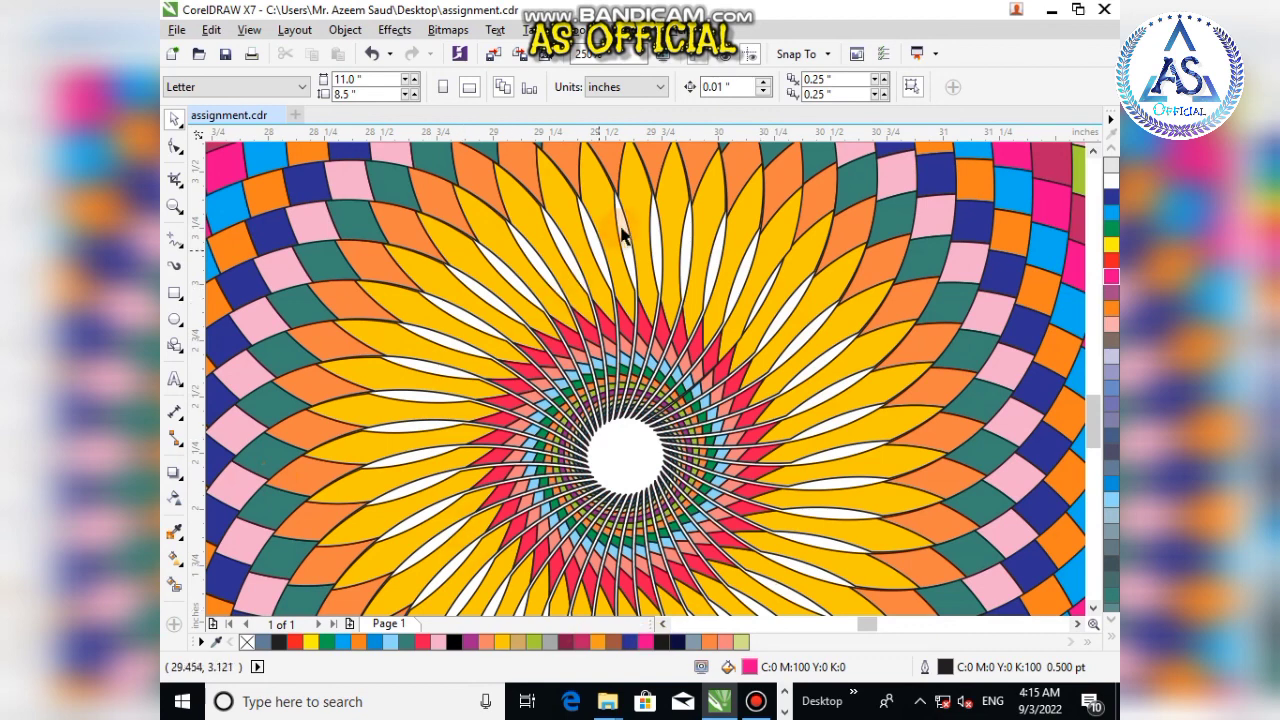
pyautogui.scroll(-4, 621, 234)
pyautogui.scroll(-2, 640, 340)
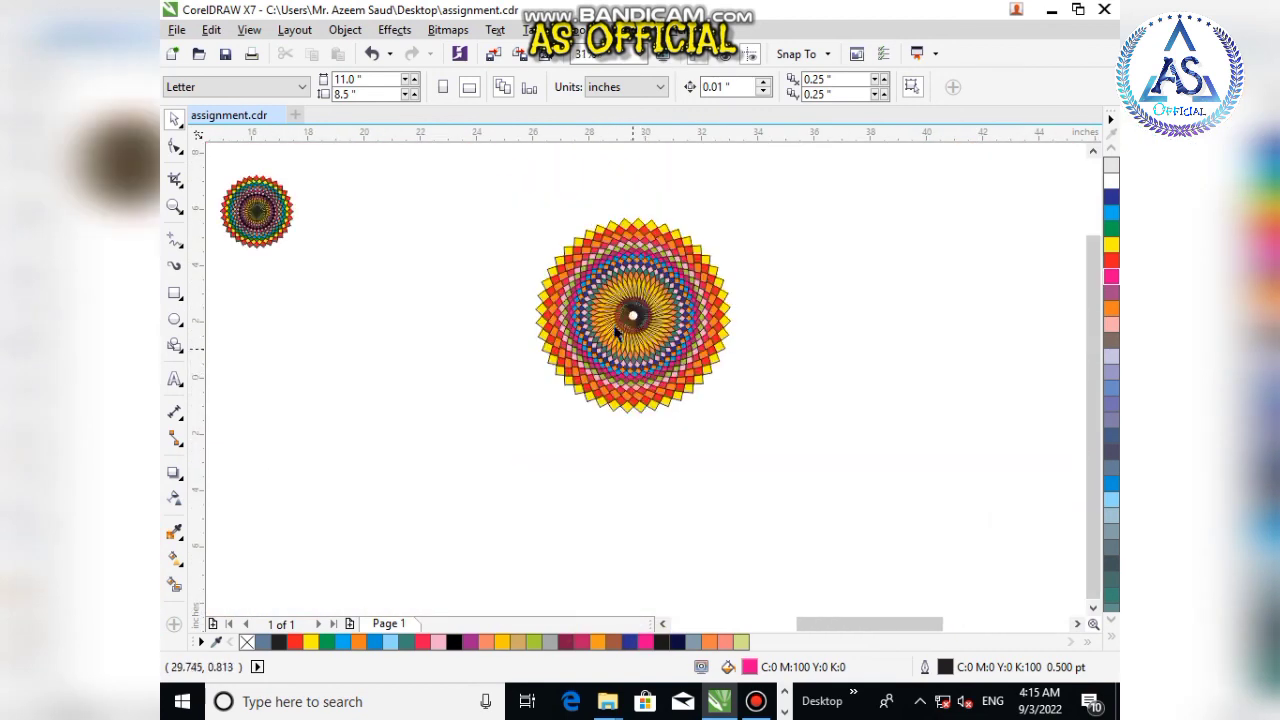
pyautogui.press('z')
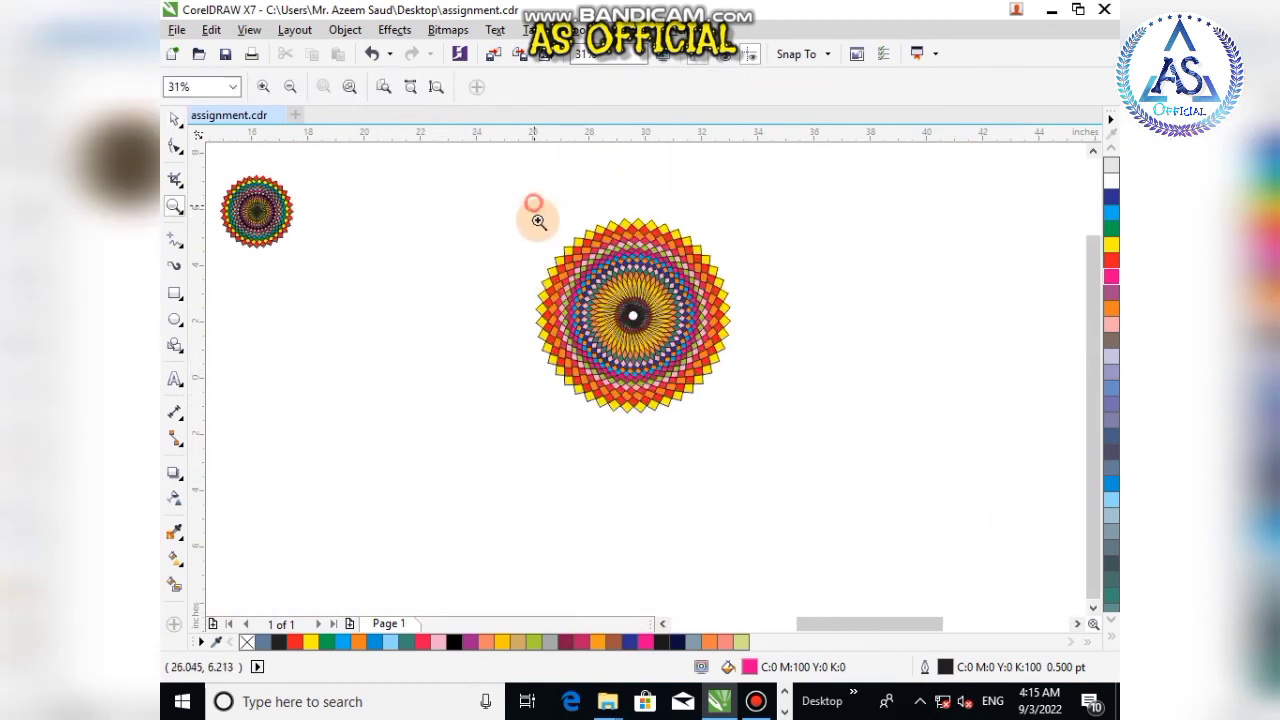
pyautogui.moveTo(533, 203); pyautogui.dragTo(733, 414)
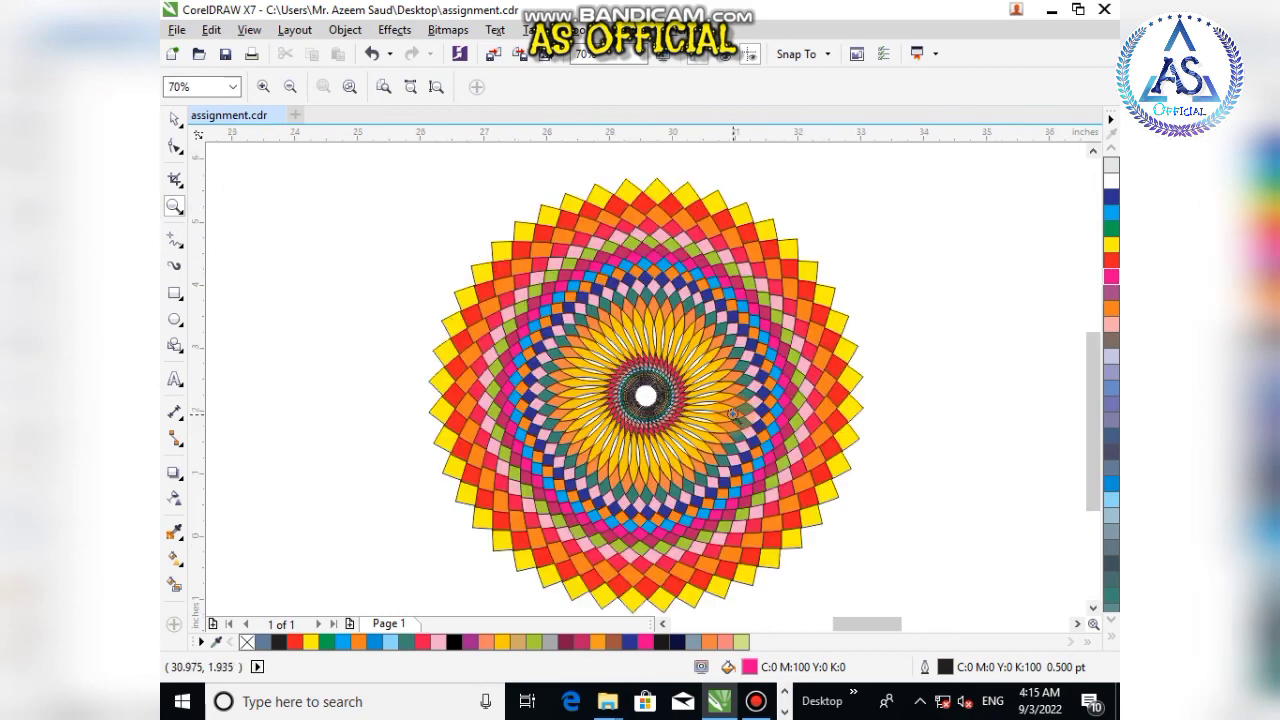
pyautogui.click(175, 117)
pyautogui.scroll(-5, 461, 290)
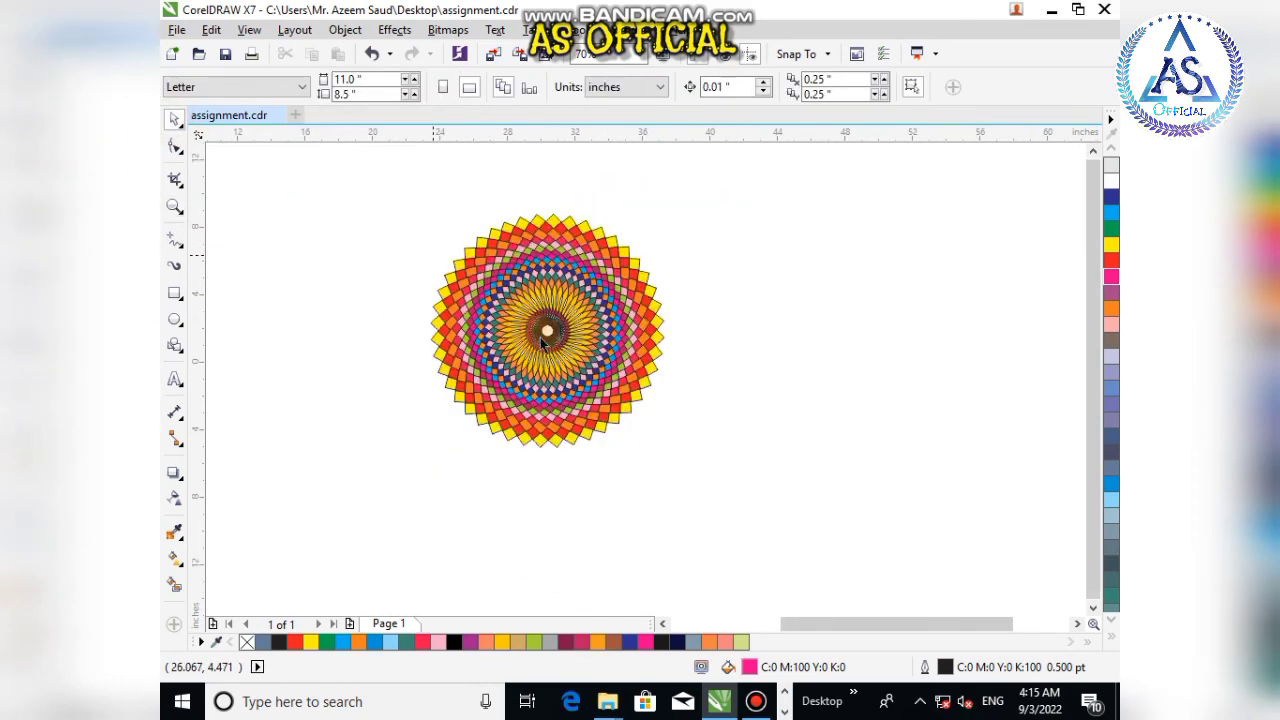
# Step: Select and delete a stray object beside the mandala
pyautogui.moveTo(402, 282); pyautogui.dragTo(440, 320)
pyautogui.press('Delete')
# Step: Move the mandala next to the other assignment drawings and group its pieces into one object
pyautogui.click(526, 337)
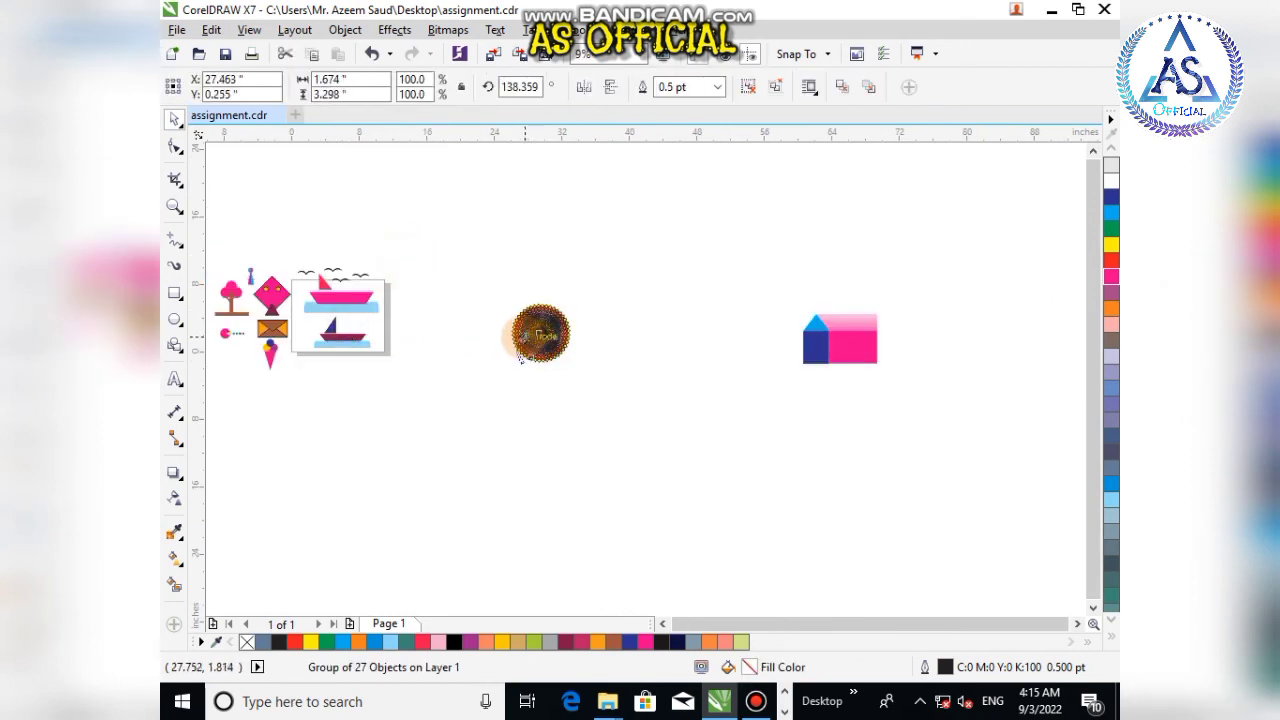
pyautogui.moveTo(513, 306); pyautogui.dragTo(420, 335)
pyautogui.hotkey('ctrl', 'g')
pyautogui.scroll(-1, 329, 346)
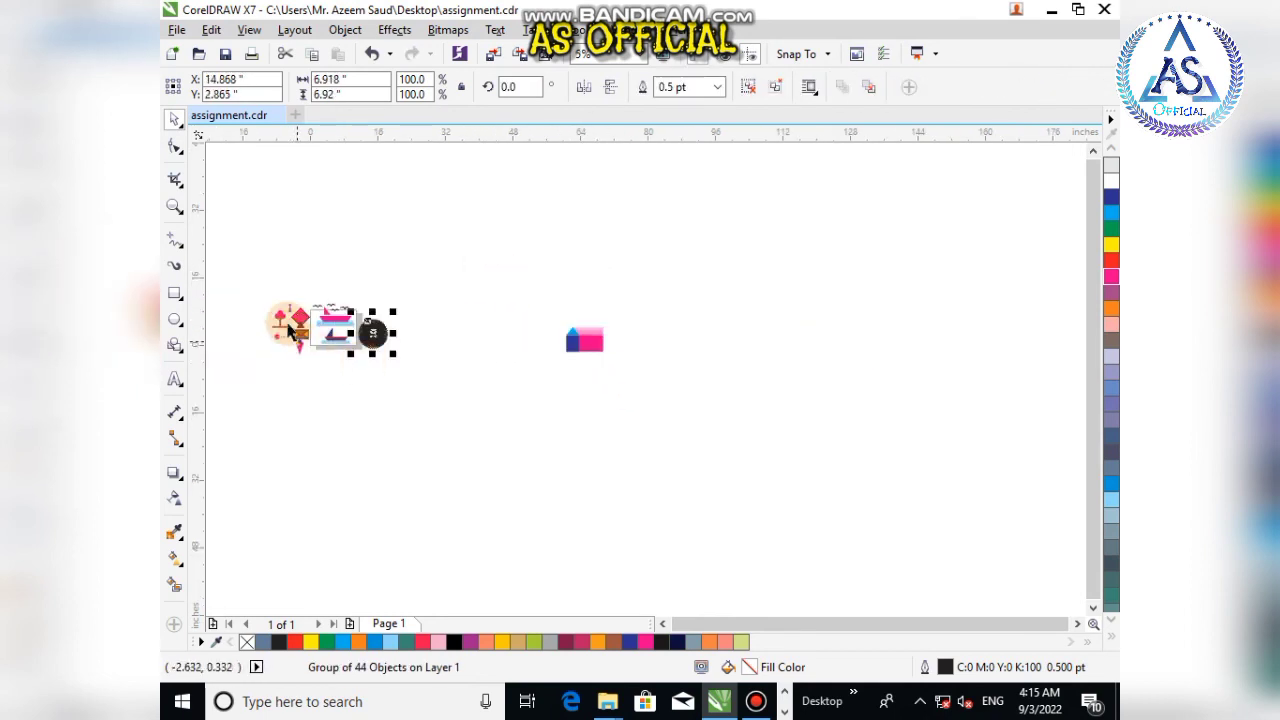
# Step: Zoom in and out across the arranged drawings to review the page layout
pyautogui.scroll(2, 290, 330)
pyautogui.moveTo(267, 342); pyautogui.dragTo(354, 398)
pyautogui.press('z')
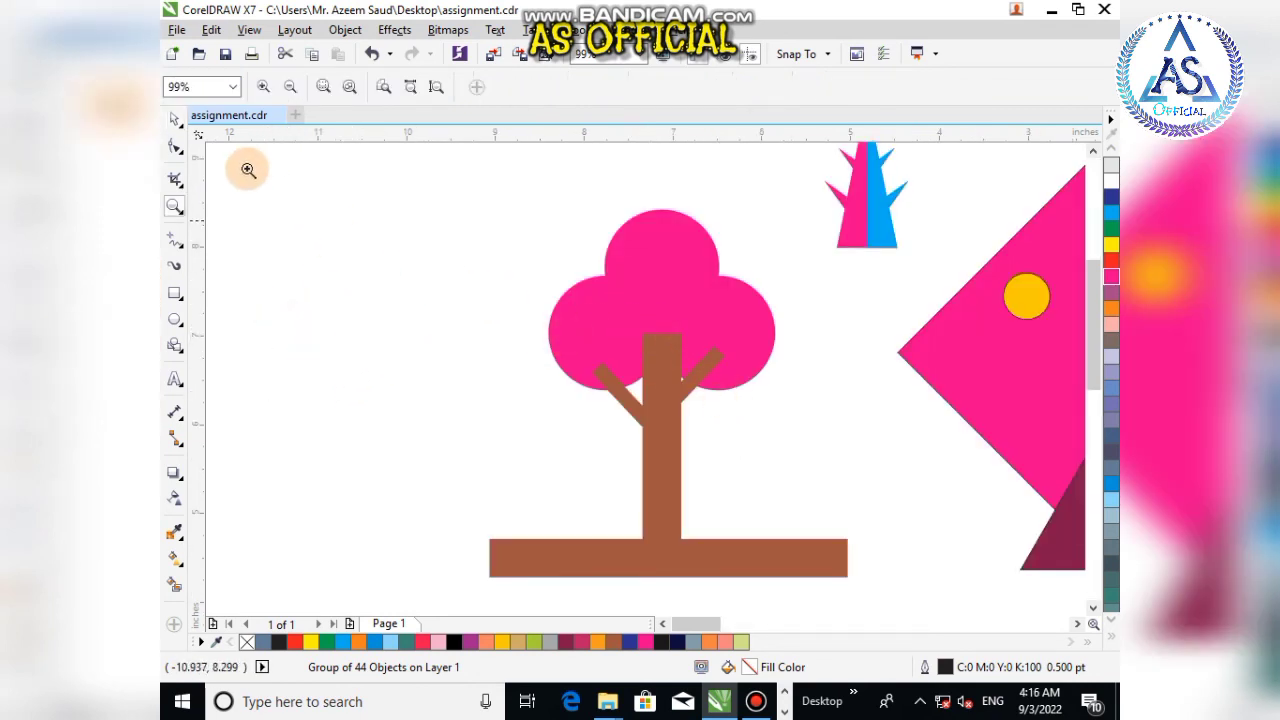
pyautogui.rightClick(740, 222)
pyautogui.moveTo(776, 143); pyautogui.dragTo(843, 265)
pyautogui.rightClick(670, 440)
pyautogui.moveTo(661, 369); pyautogui.dragTo(803, 553)
pyautogui.rightClick(817, 449)
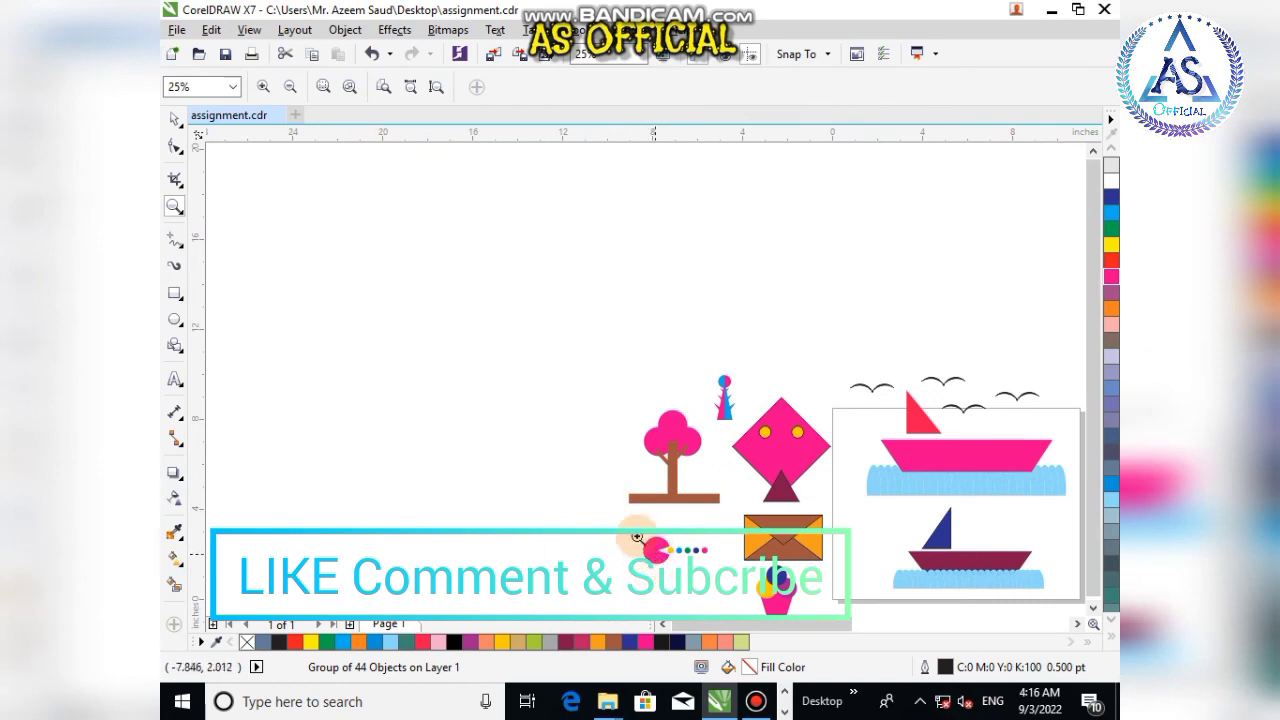
pyautogui.rightClick(846, 487)
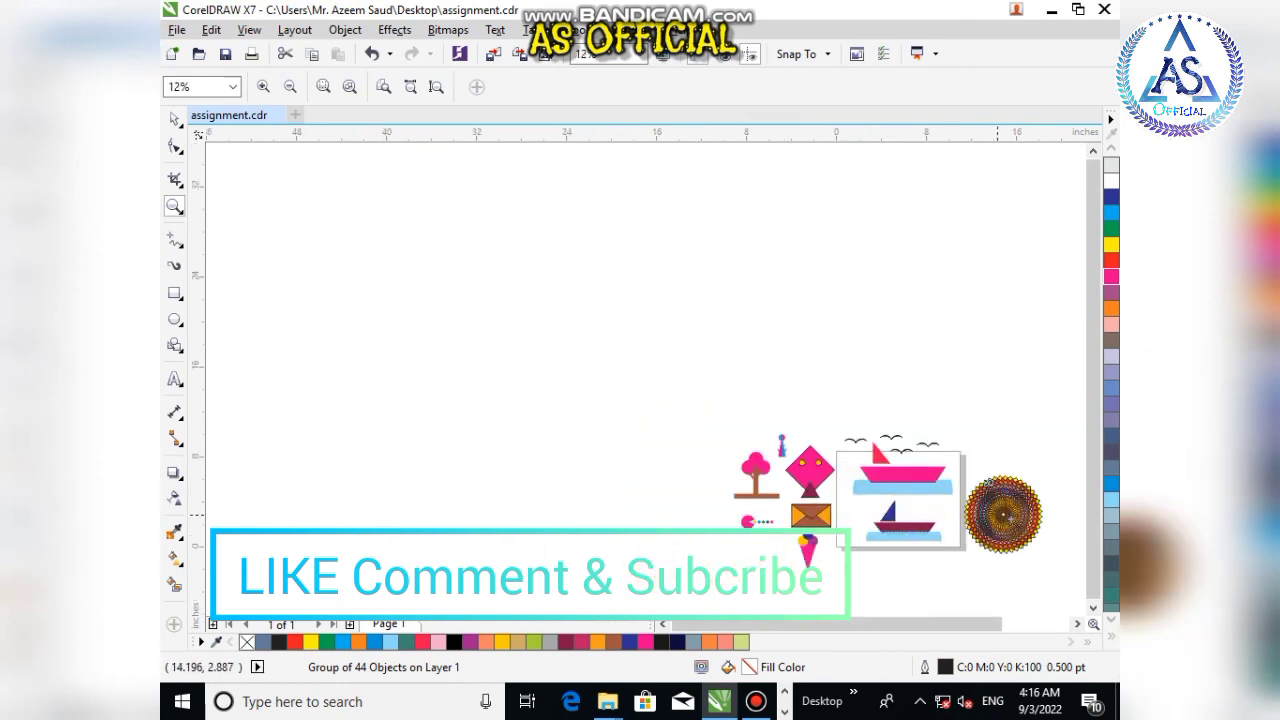